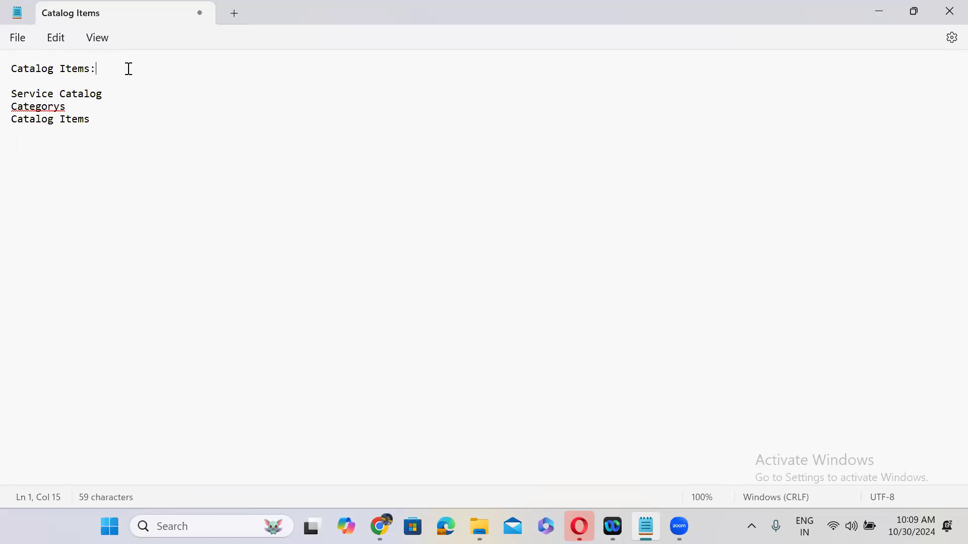
Append an 'iPhone 16 Pro' line to the Catalog Items notes, then minimize Notepad
key("ctrl+End")
key("Return")
type("IPhone 16 P")
key("Return")
left_click_drag(88, 160, 7, 161)
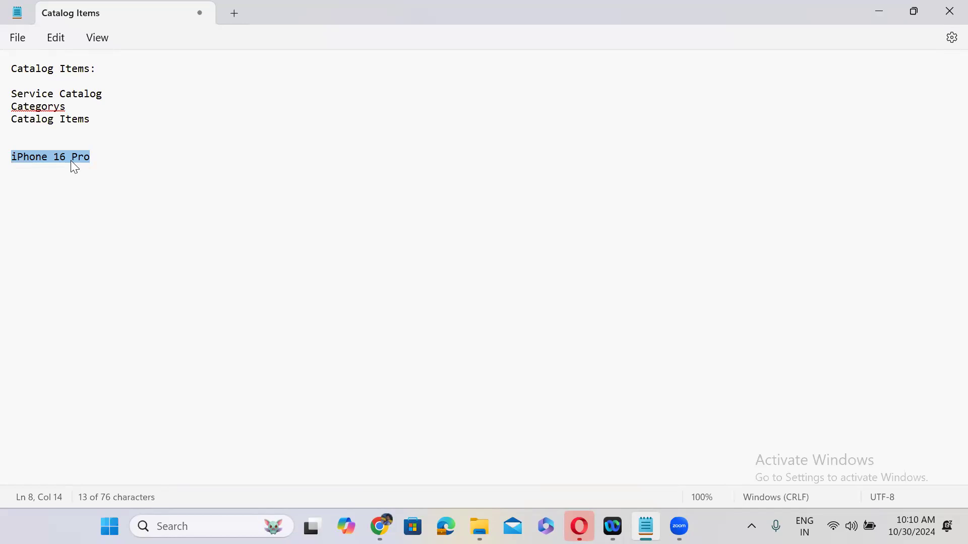
left_click(882, 10)
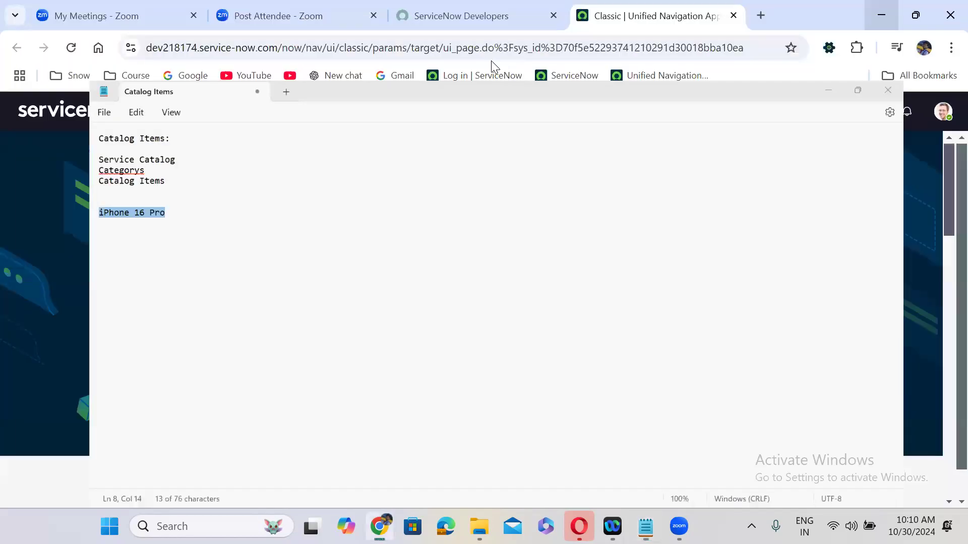
Filter the navigator for 'maintain it', open Maintain Items, and start a new catalog item
left_click(159, 120)
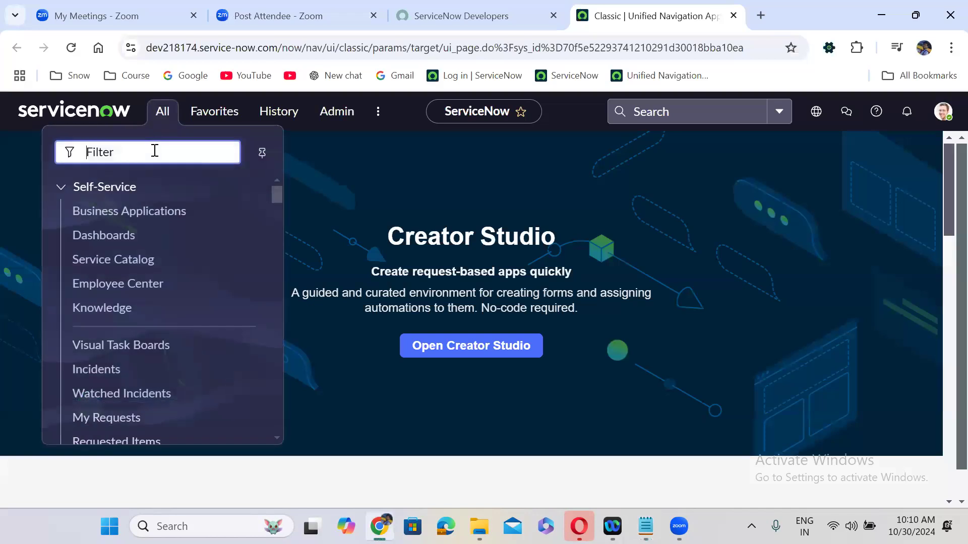
type("maintain items")
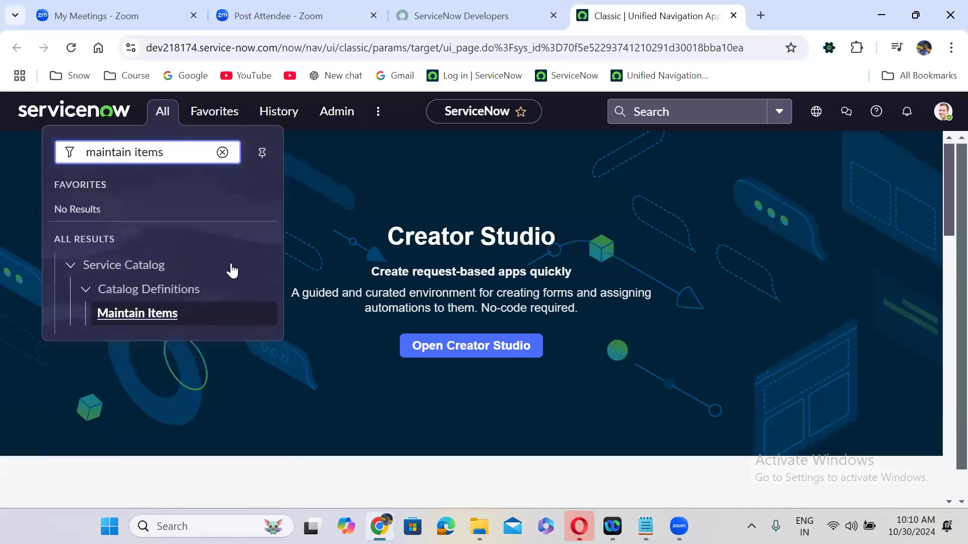
left_click(146, 316)
left_click(146, 317)
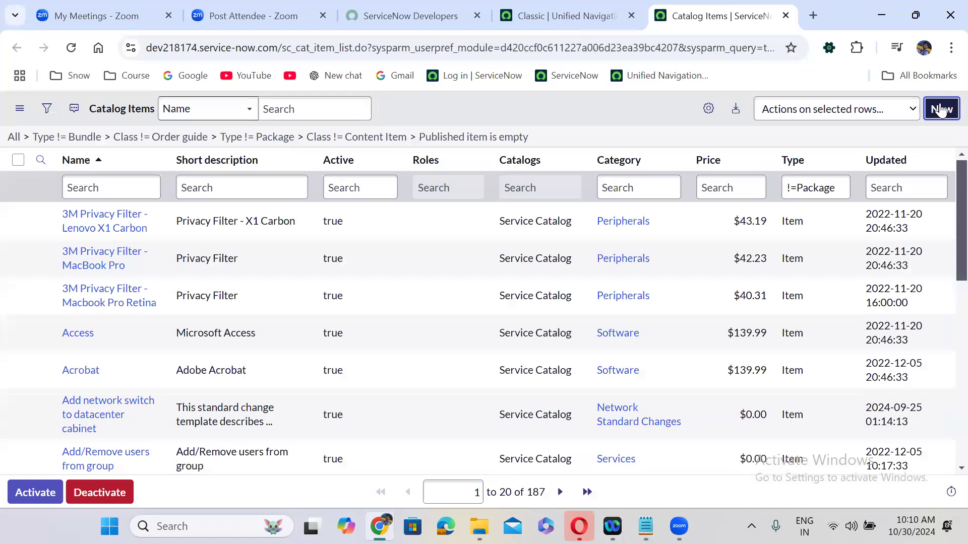
left_click(940, 110)
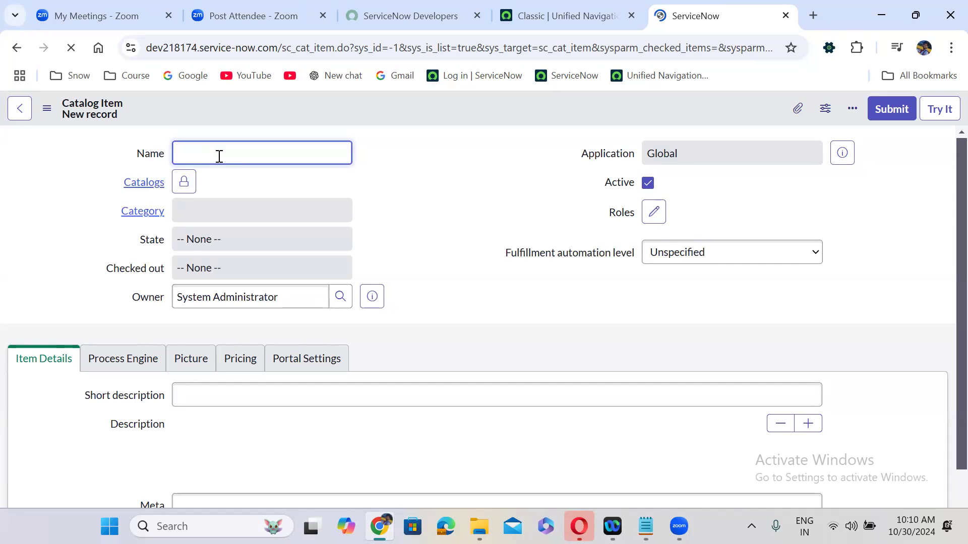
Name the item 'Iphone 16 Pro Max', add Service Catalog to its catalogs, and set category Services
type("Iphone 16 Pro Max")
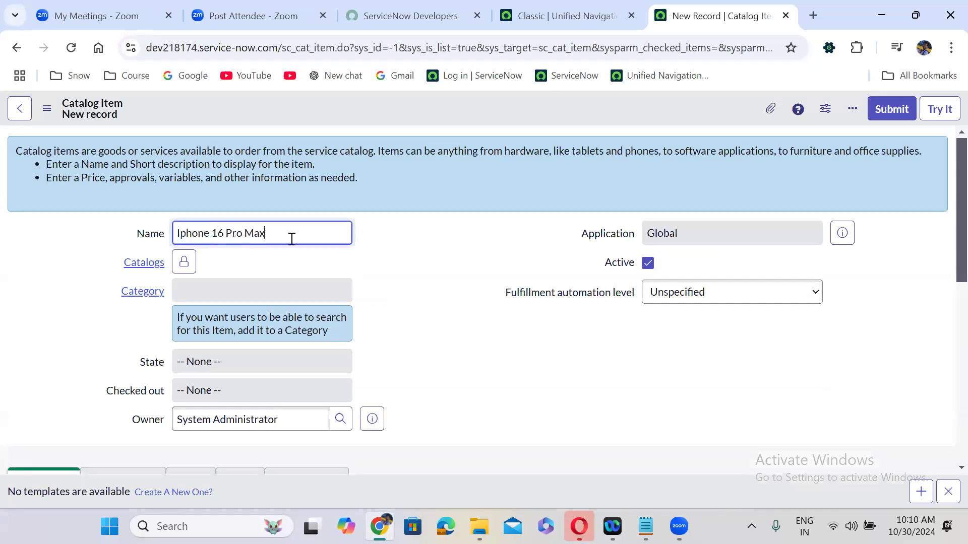
left_click(387, 244)
left_click(189, 266)
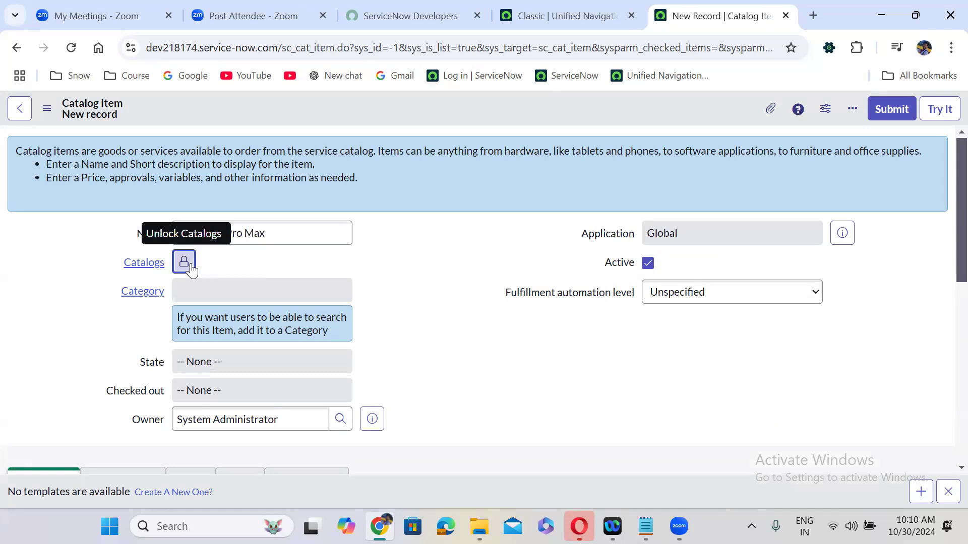
type("service")
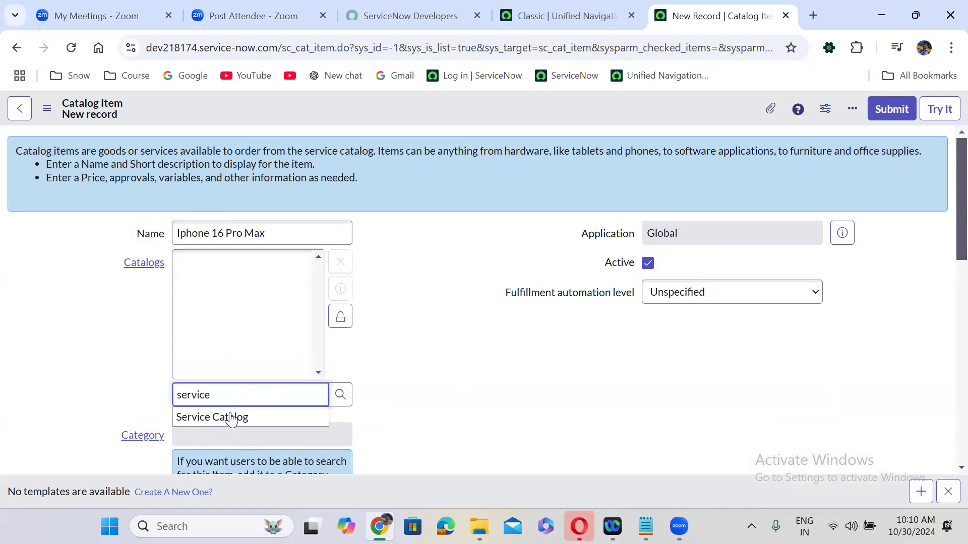
left_click(231, 418)
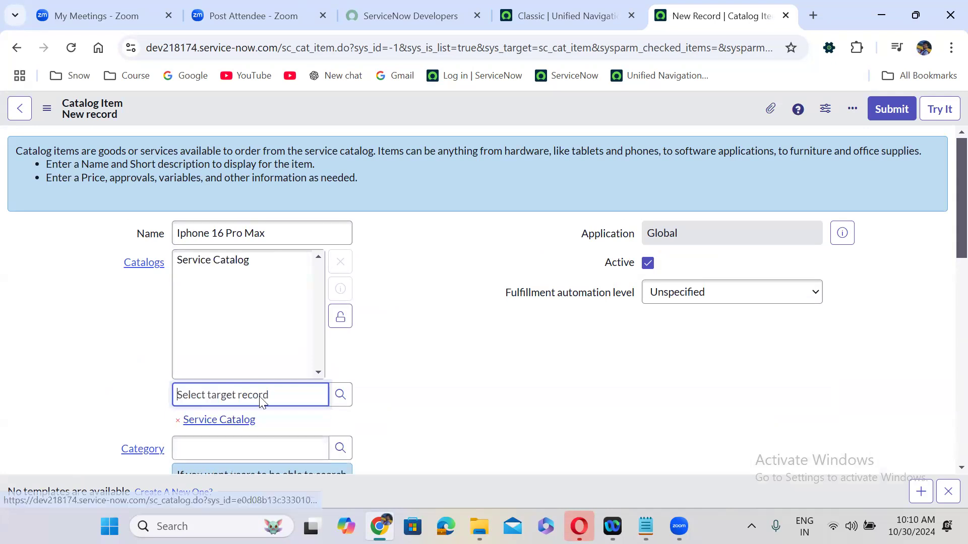
left_click(341, 319)
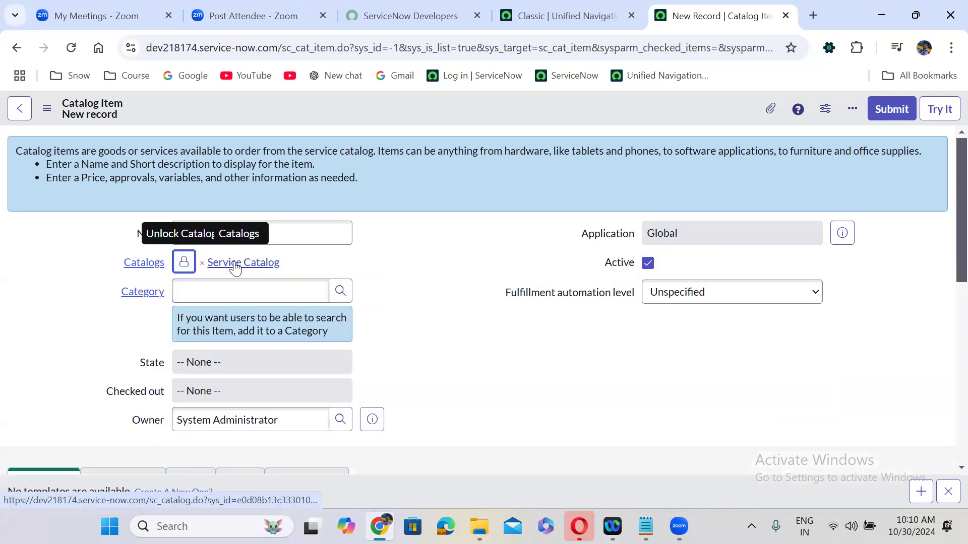
left_click(222, 291)
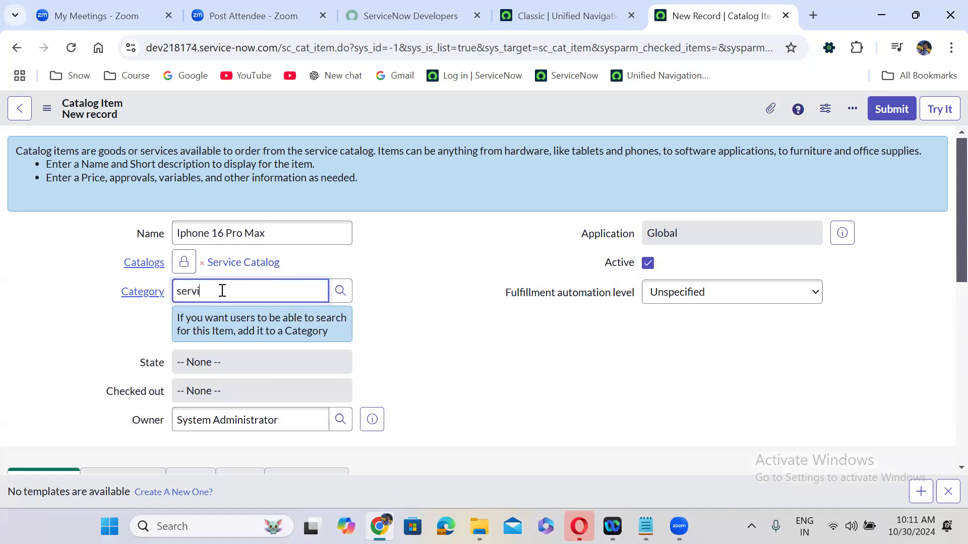
left_click(227, 329)
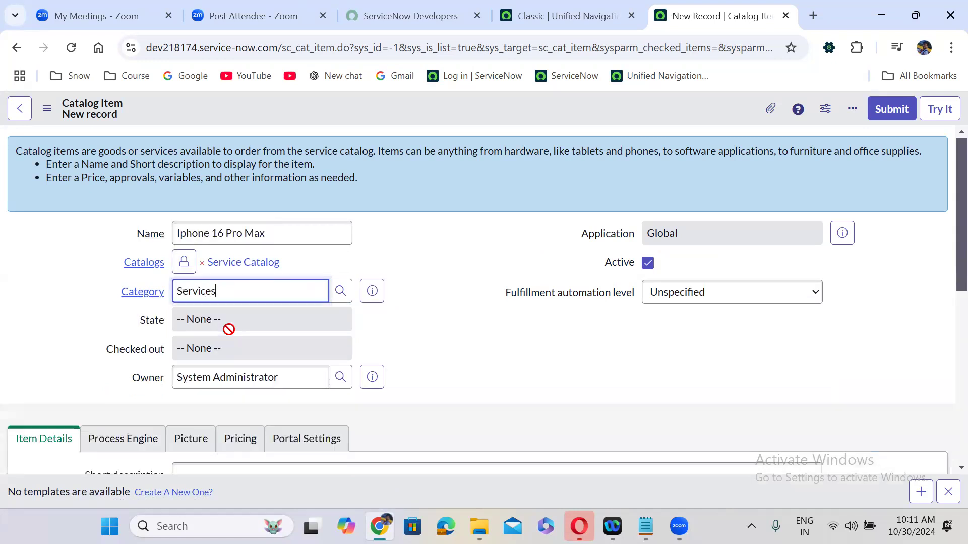
Paste the item name 'Iphone 16 Pro Max' into the Short description field
scroll(451, 330, "down", 2)
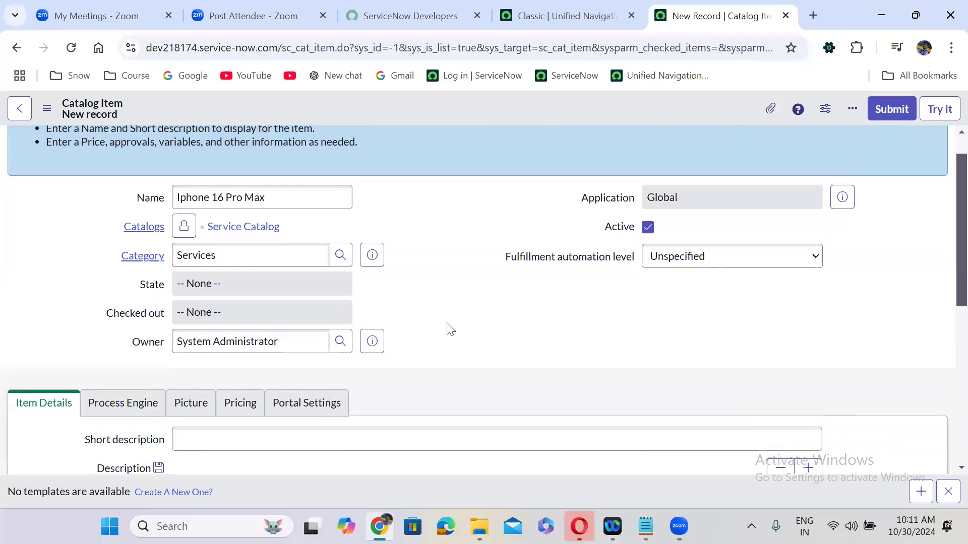
scroll(450, 329, "up", 1)
triple_click(263, 173)
key("ctrl+c")
left_click(232, 415)
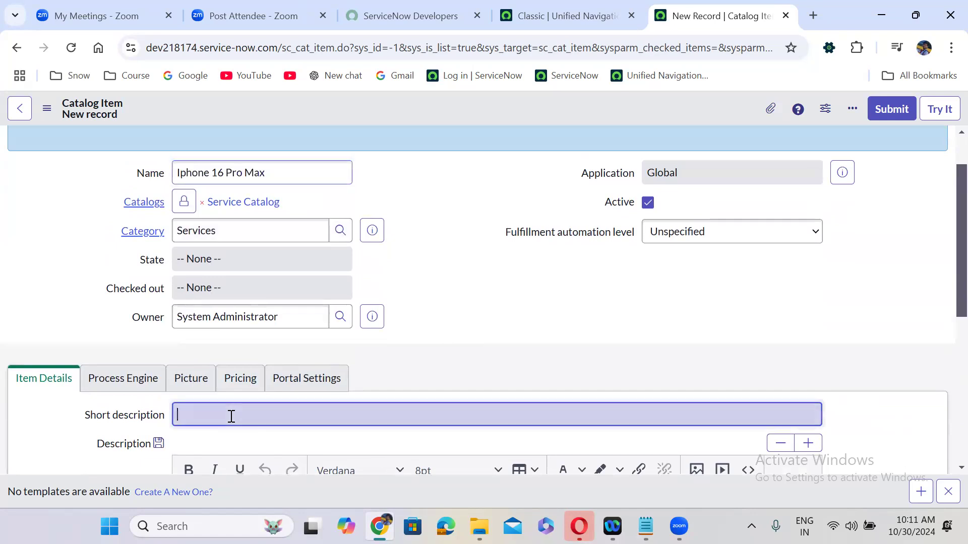
key("ctrl+v")
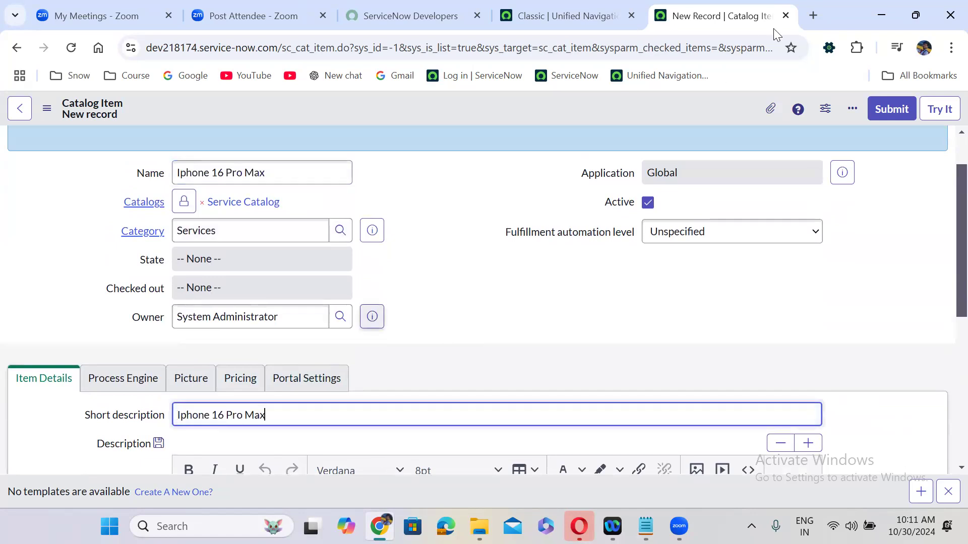
left_click(812, 14)
Open chat.openai.com and ask 'iphone 16 pro max details'
type("char")
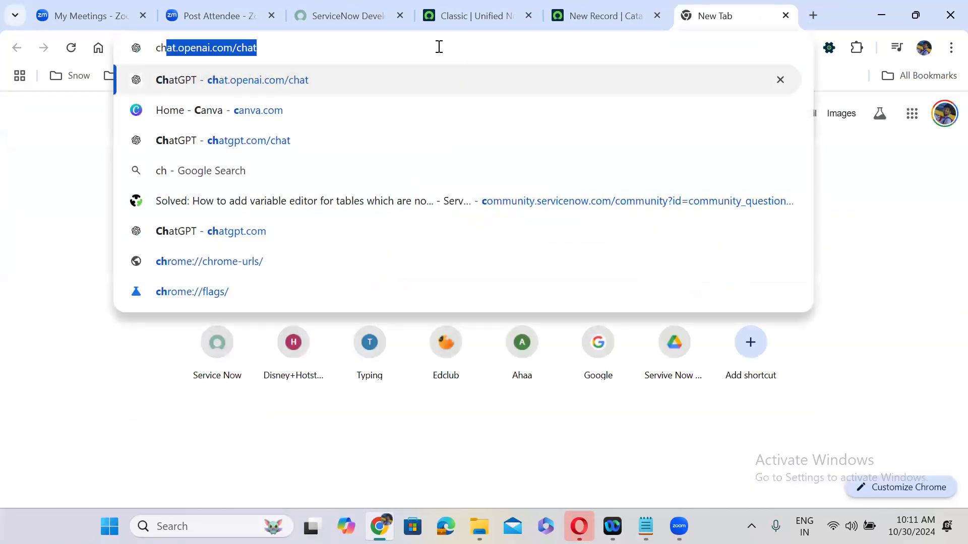
key("BackSpace")
type("t")
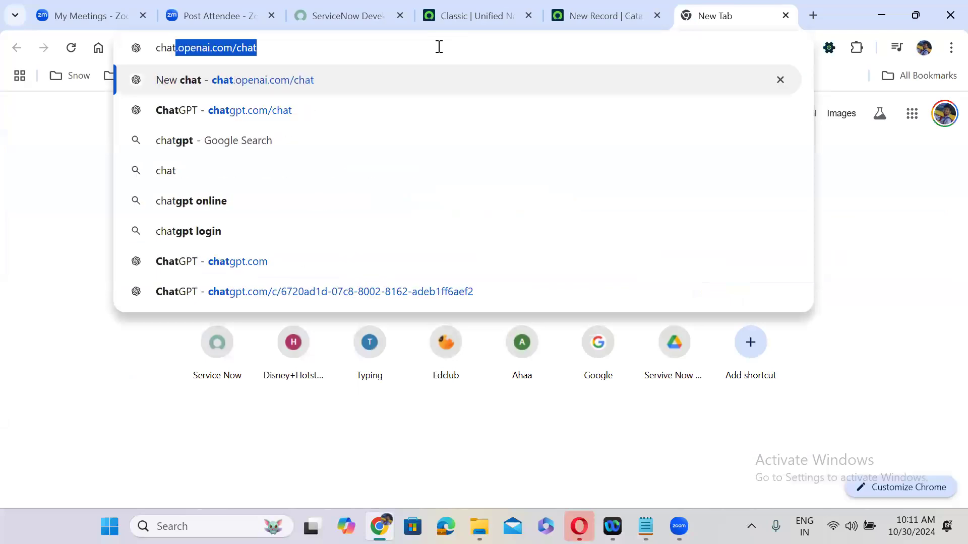
key("Right")
key("Return")
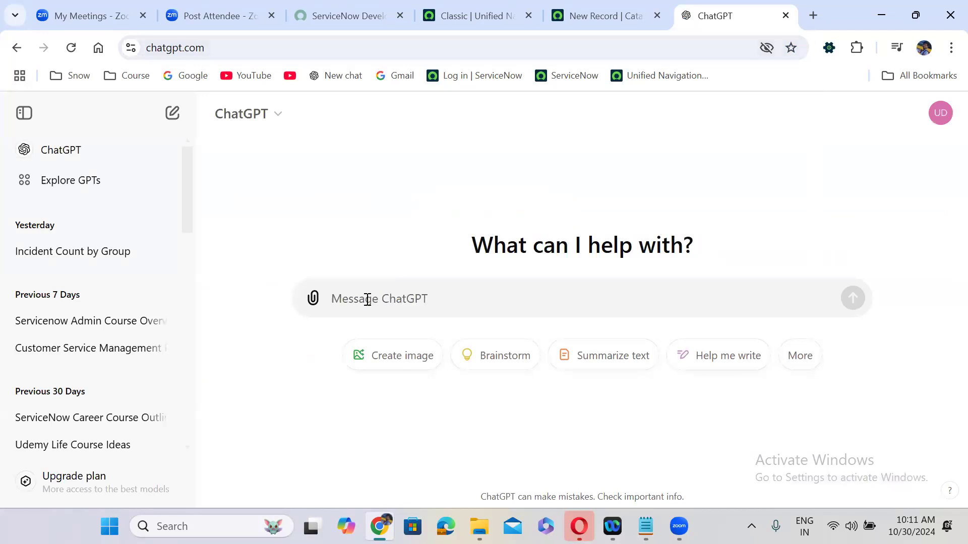
type("iphone 16")
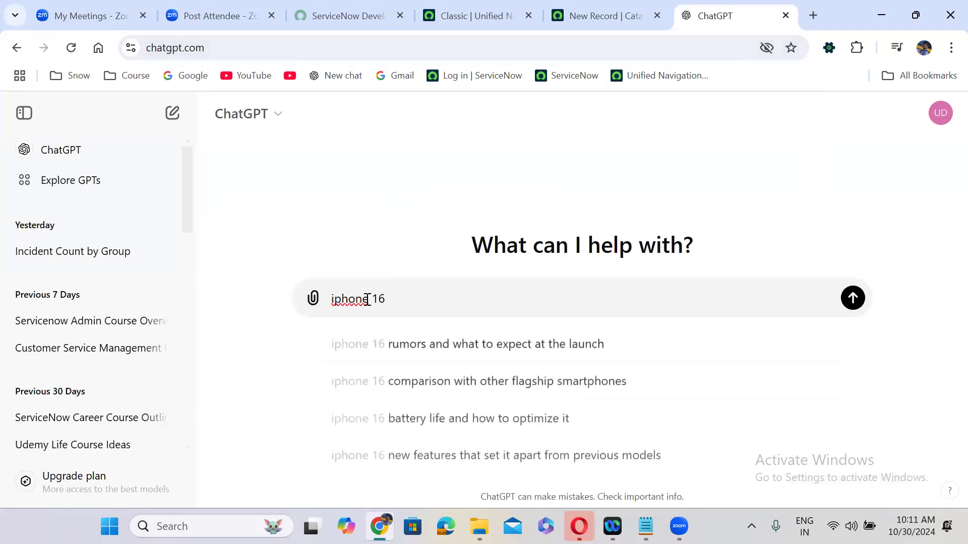
type(" pro max")
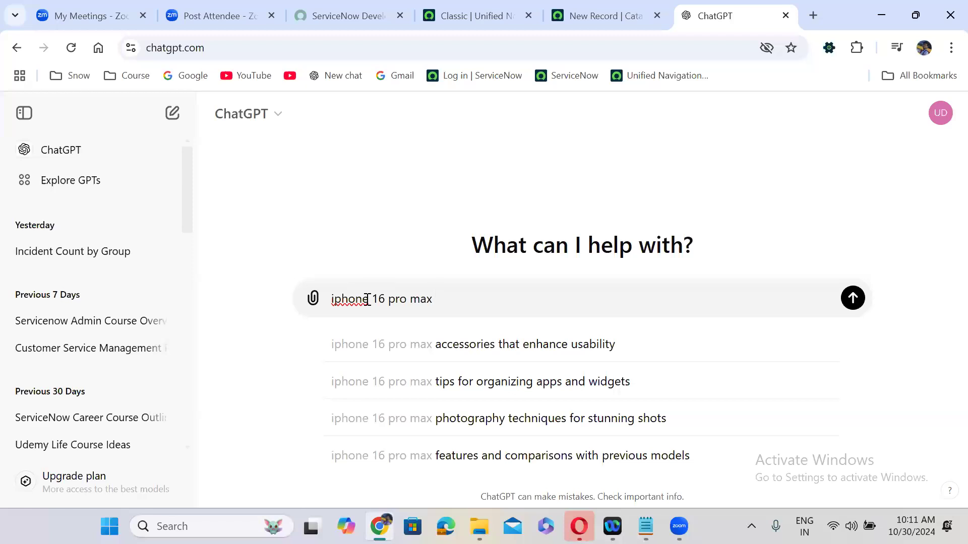
type("details")
key("Return")
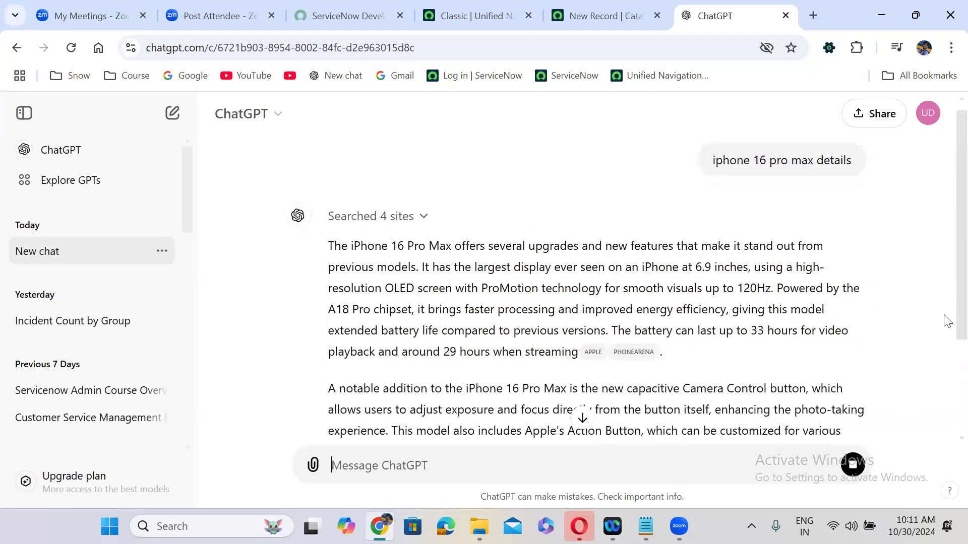
Copy ChatGPT's full answer and return to the ServiceNow catalog item form
scroll(945, 353, "down", 4)
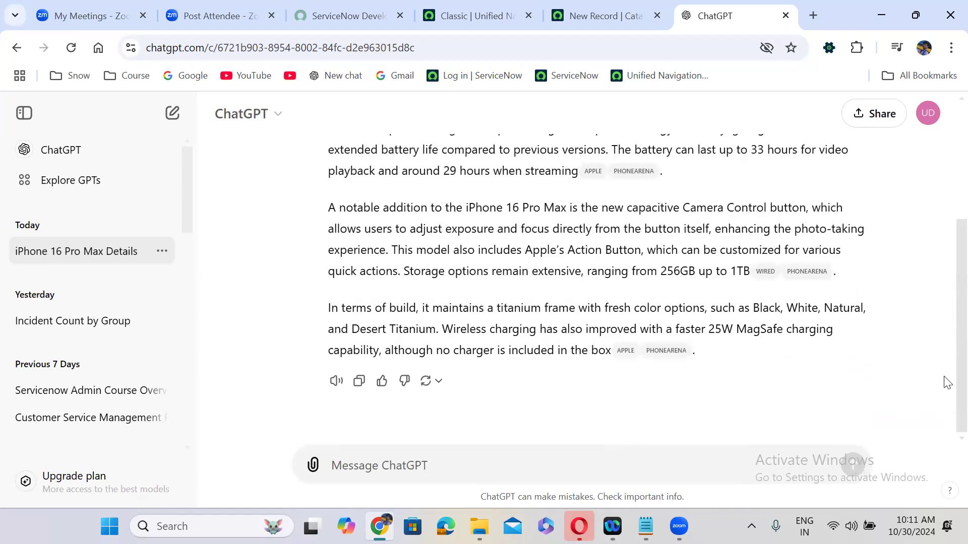
scroll(945, 328, "up", 3)
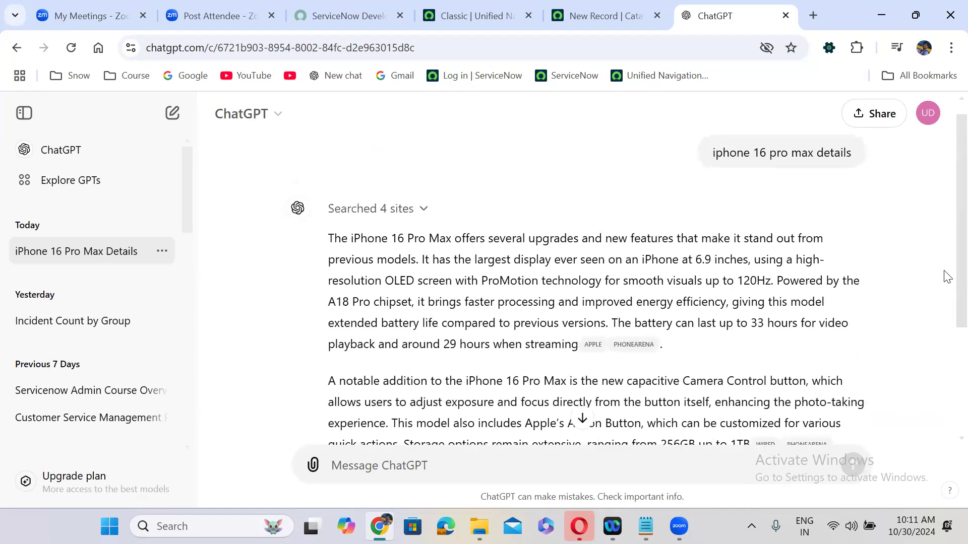
scroll(946, 328, "down", 3)
left_click(359, 382)
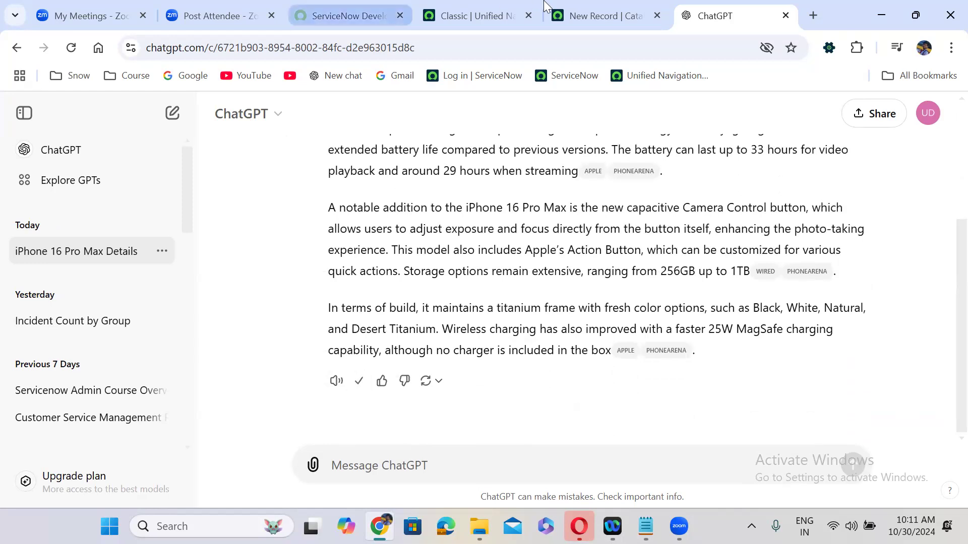
left_click(567, 13)
Paste the ChatGPT iPhone details into the Description and set all its text to 12pt
left_click(414, 371)
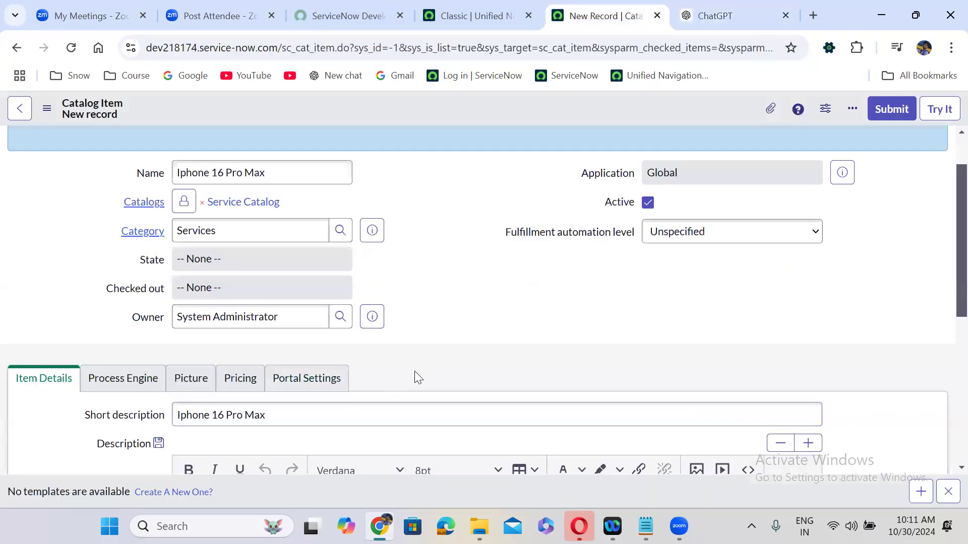
scroll(415, 373, "down", 5)
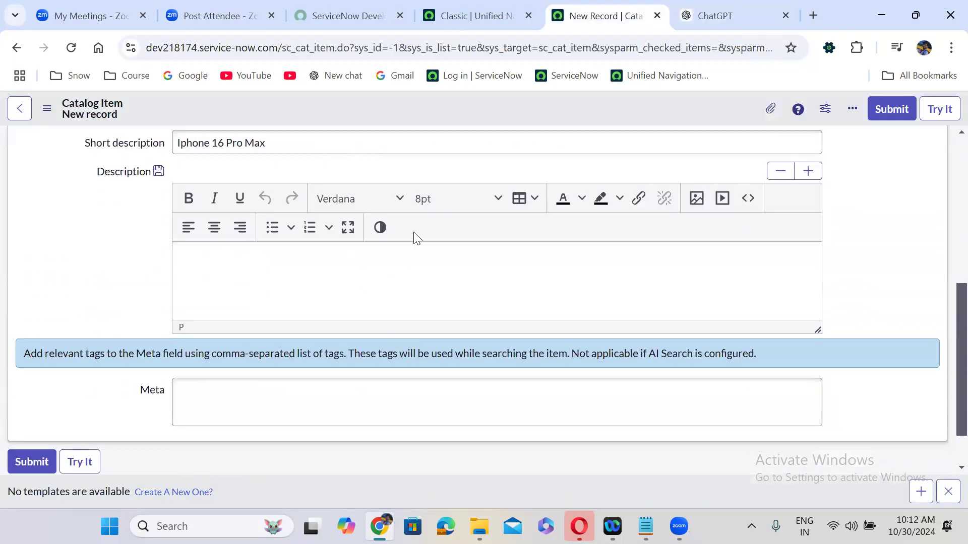
left_click(431, 202)
left_click(448, 328)
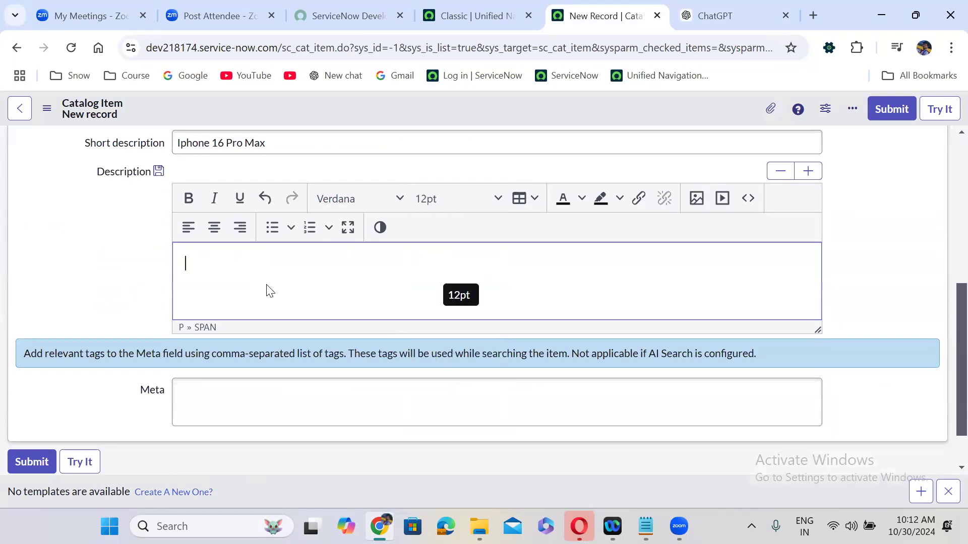
key("ctrl+v")
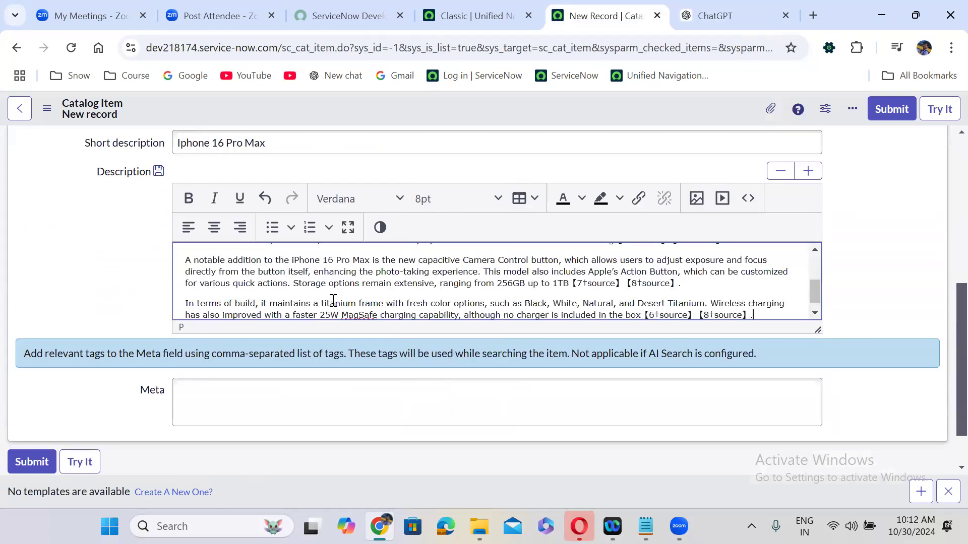
key("ctrl+a")
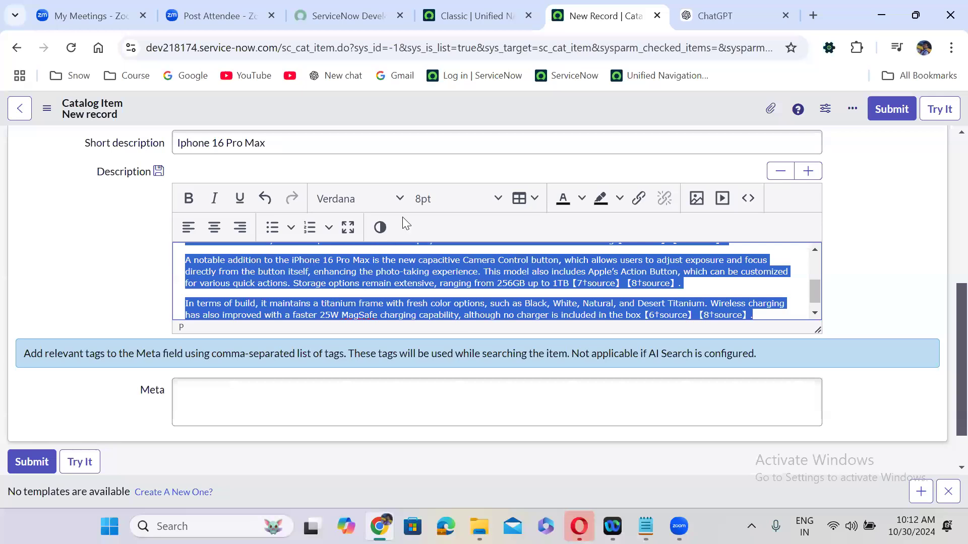
left_click(437, 199)
left_click(447, 323)
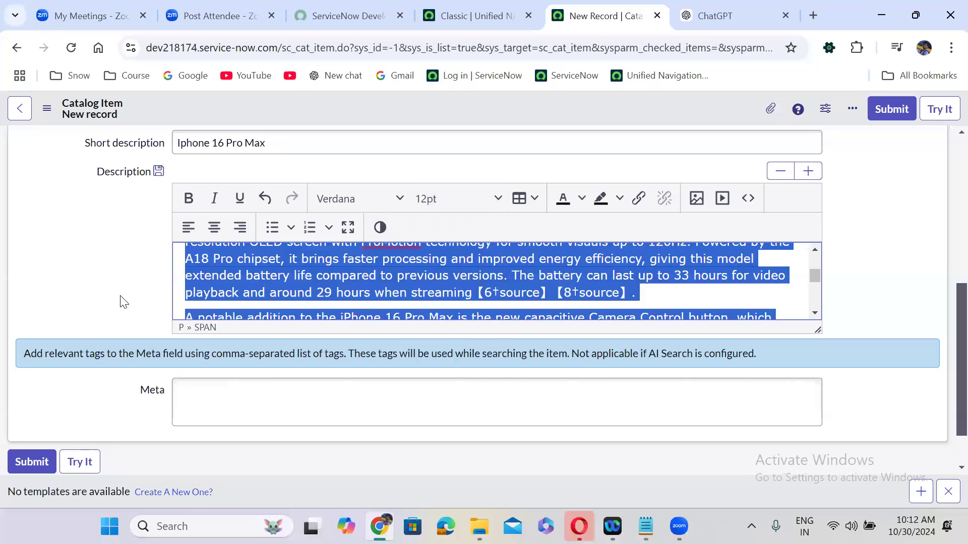
Show the item's Picture section with its icon and picture fields
scroll(124, 303, "up", 7)
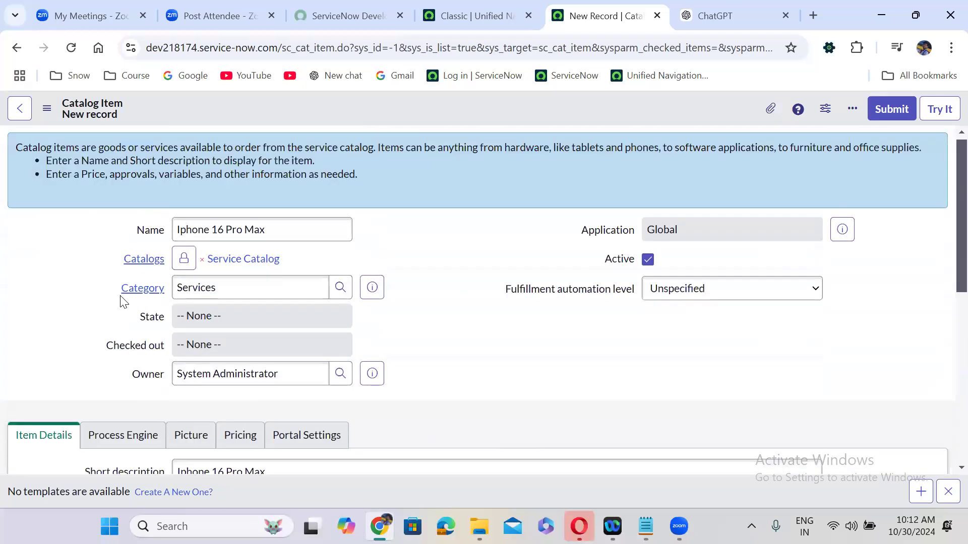
scroll(121, 302, "down", 5)
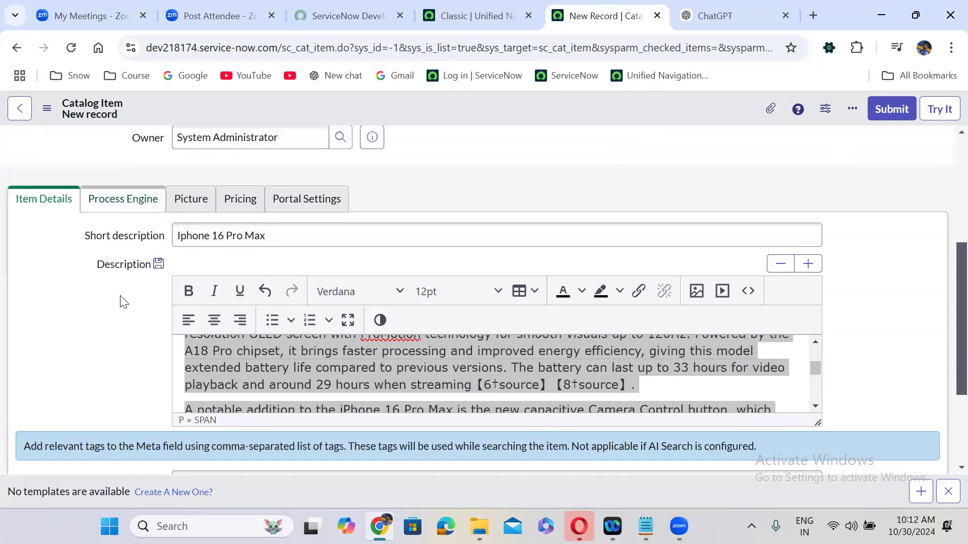
left_click(116, 209)
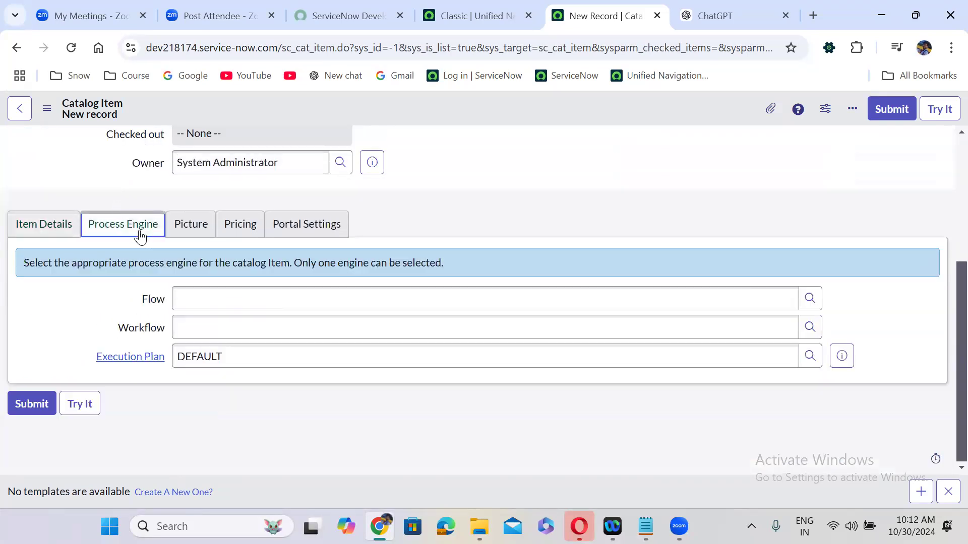
left_click(187, 225)
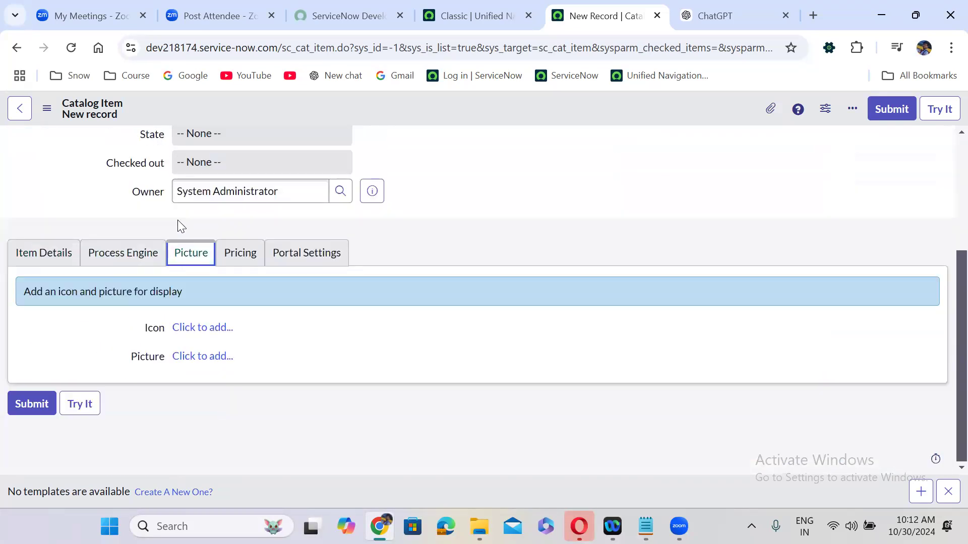
left_click(813, 17)
Search Google Images for 'iphone 16 pro max'
type("iphob")
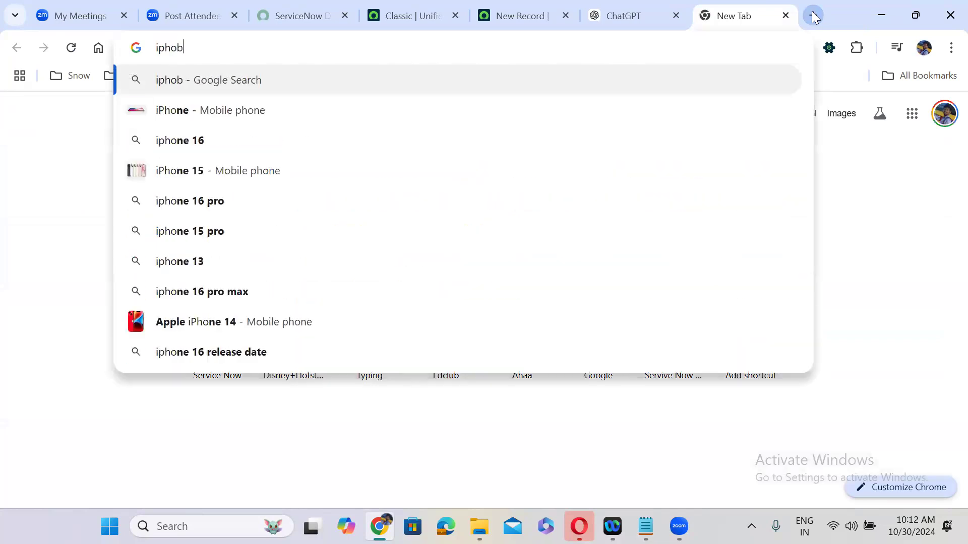
key("BackSpace")
type("ne 16")
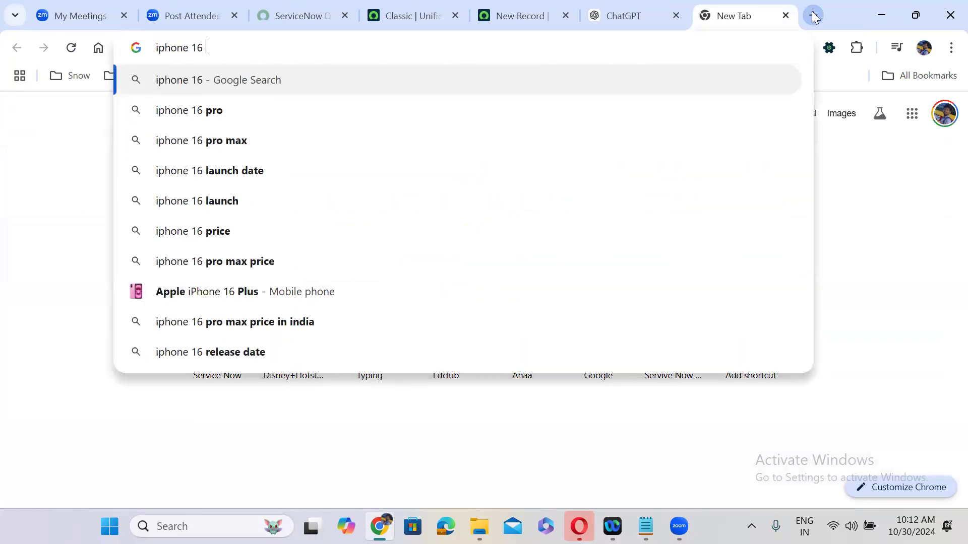
left_click(336, 140)
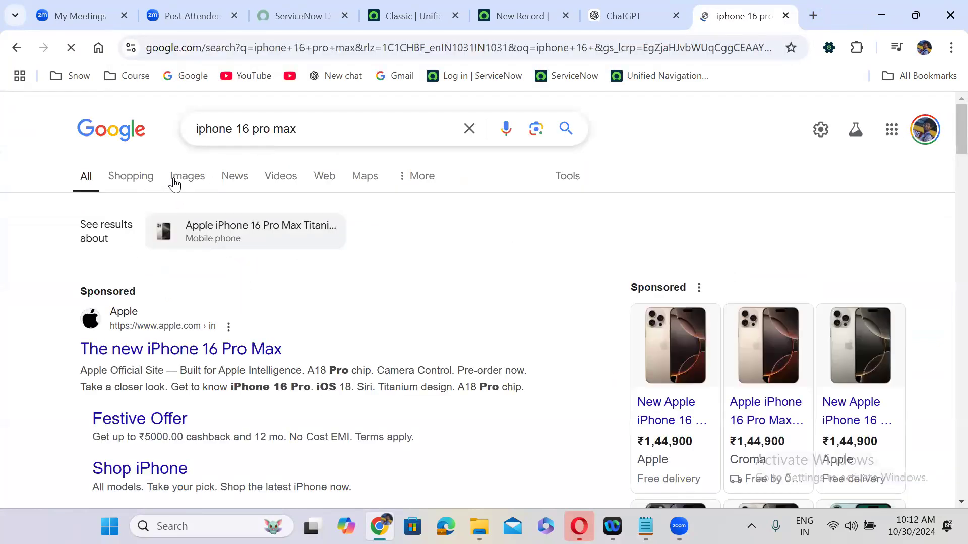
left_click(176, 182)
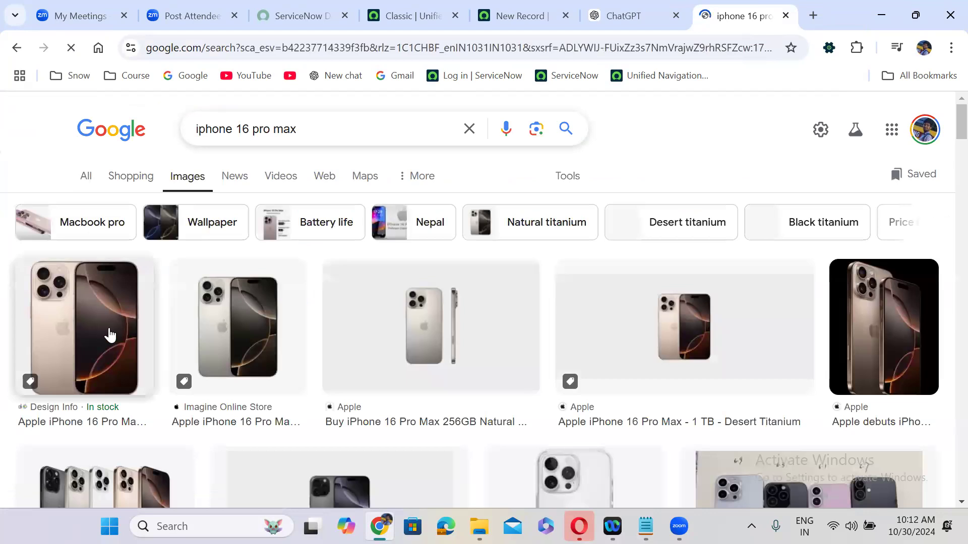
Open the Design Info Desert Titanium product page and dismiss the Google sign-in popup
left_click(105, 332)
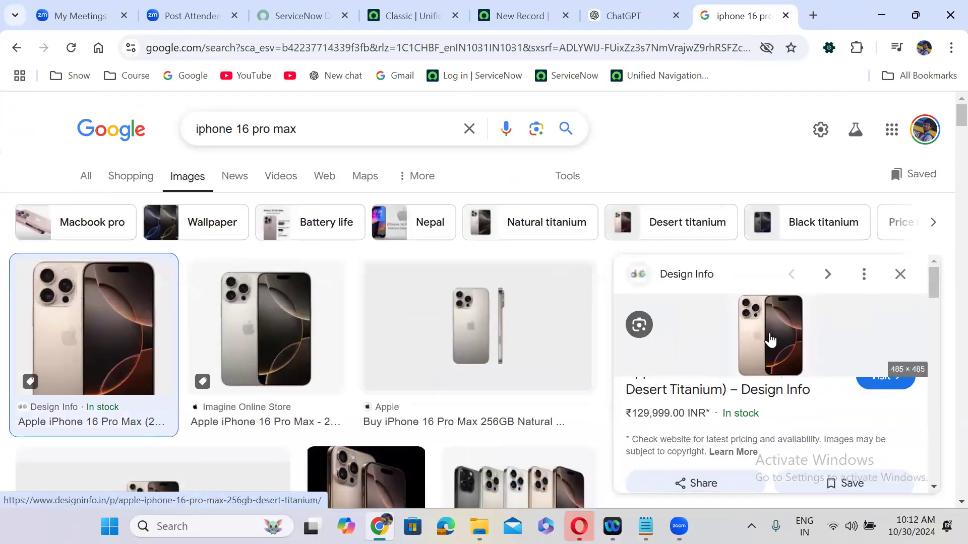
left_click(769, 331)
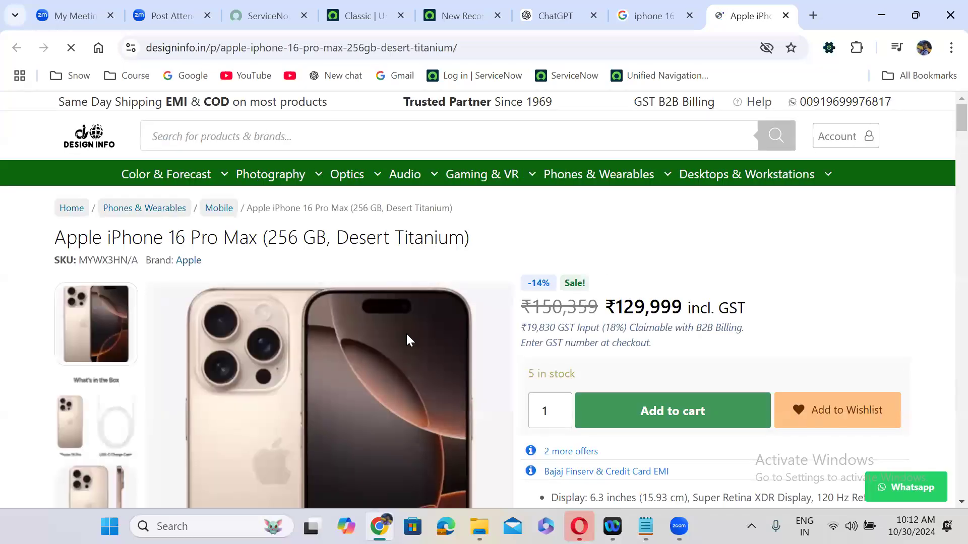
right_click(406, 332)
left_click(416, 316)
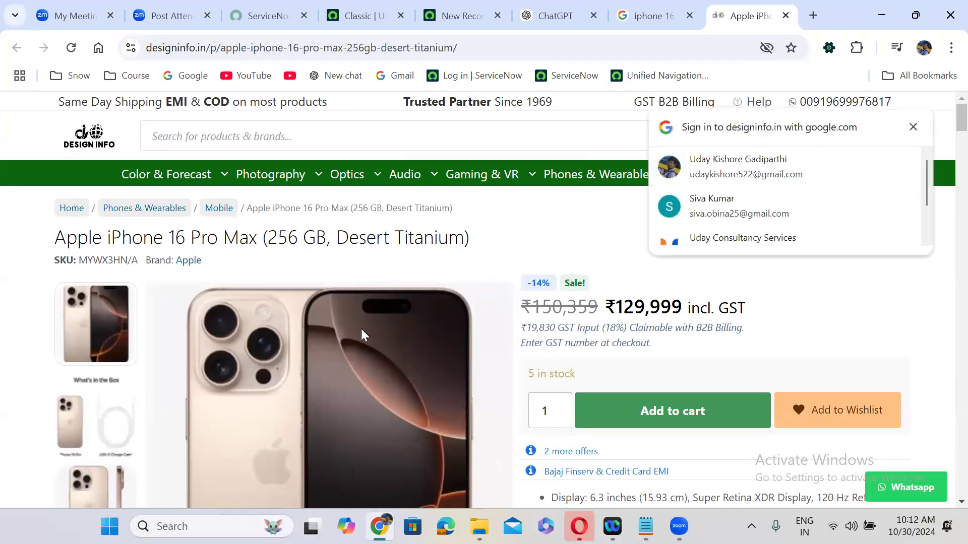
left_click(913, 127)
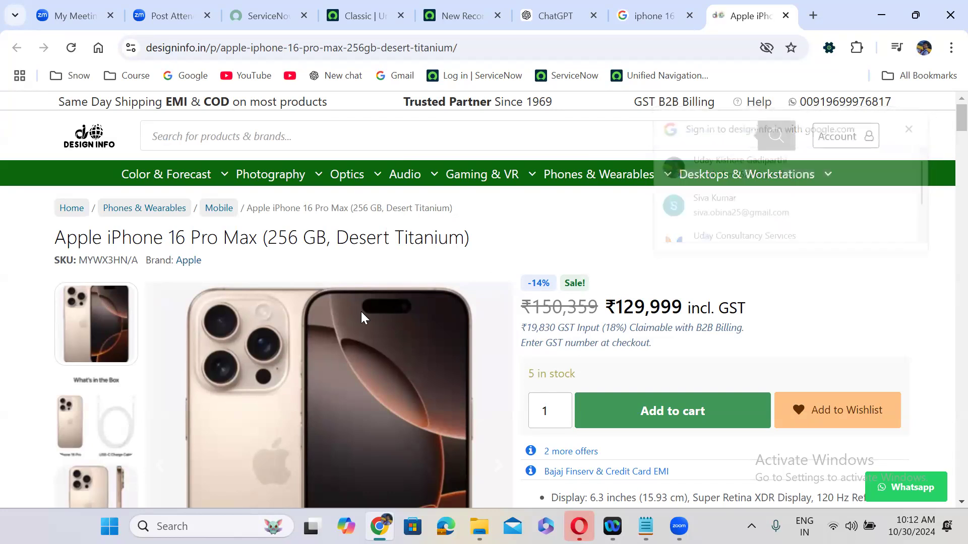
right_click(363, 344)
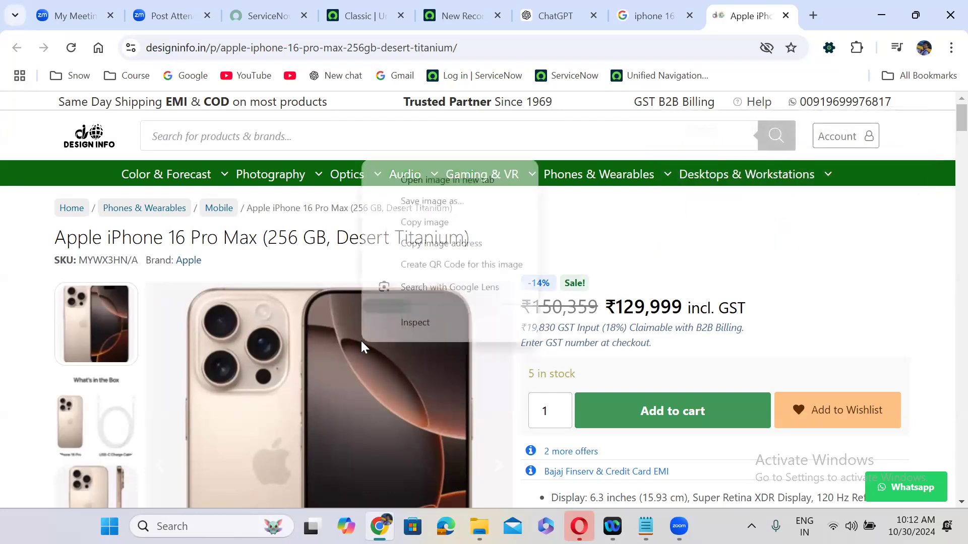
Save the product photo as WEBP in Downloads, then open ServiceNow's item Picture chooser
left_click(450, 202)
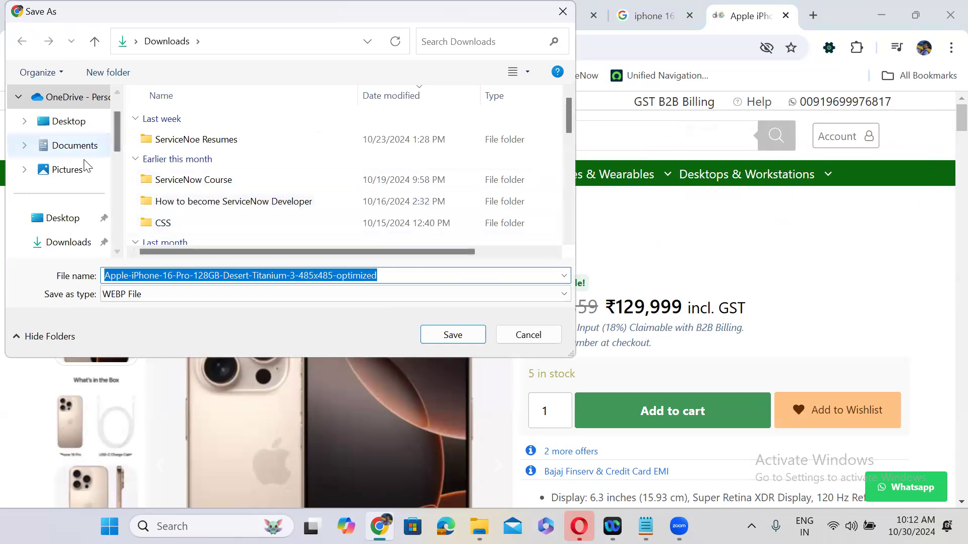
left_click(67, 248)
left_click(453, 334)
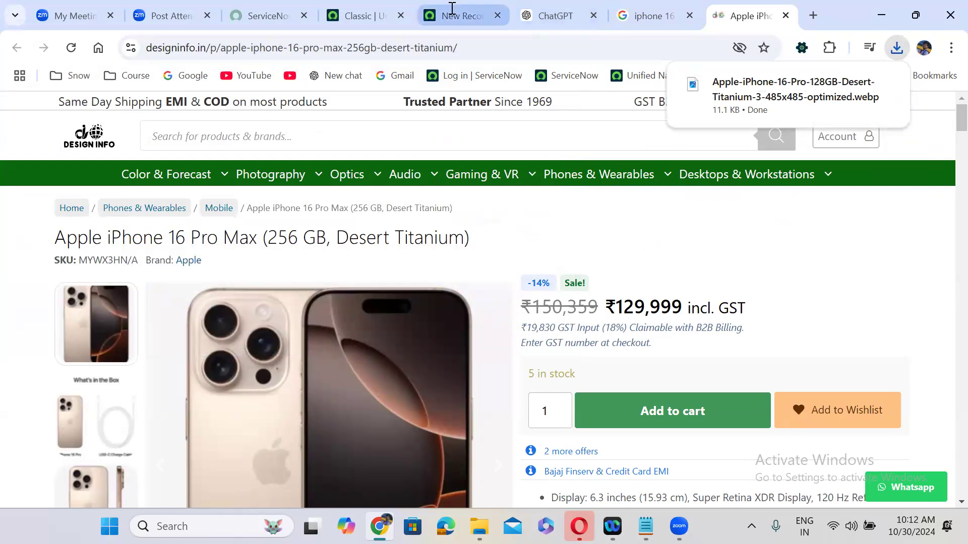
left_click(447, 12)
left_click(201, 357)
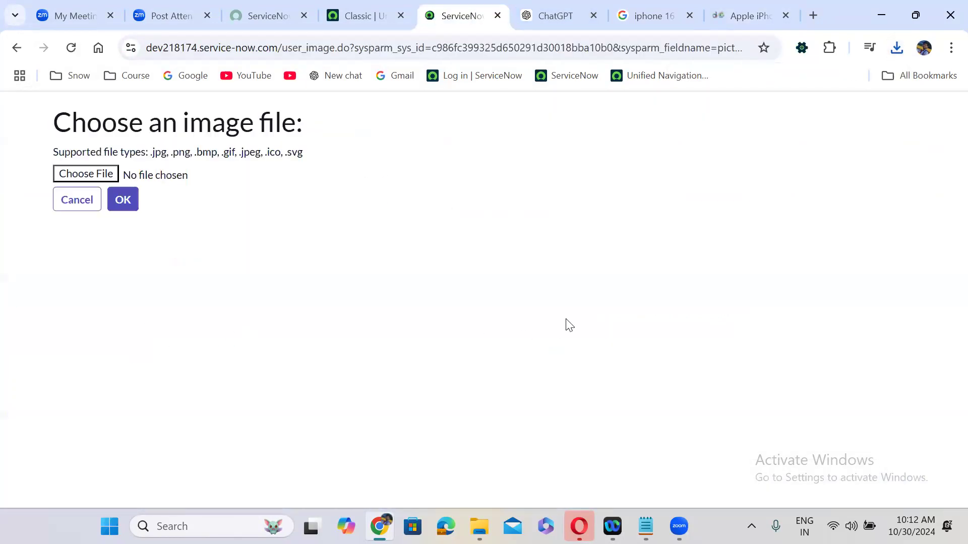
left_click(92, 175)
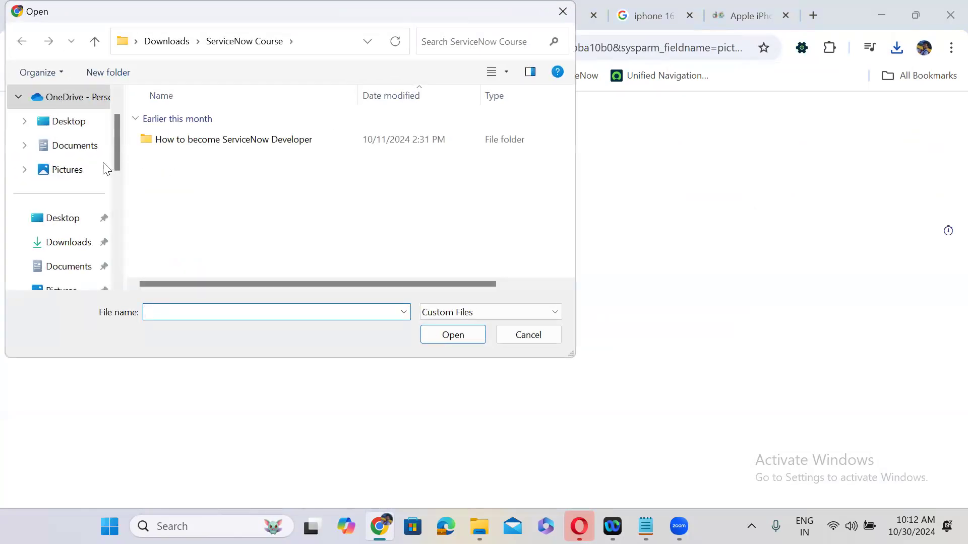
left_click(70, 243)
left_click(266, 228)
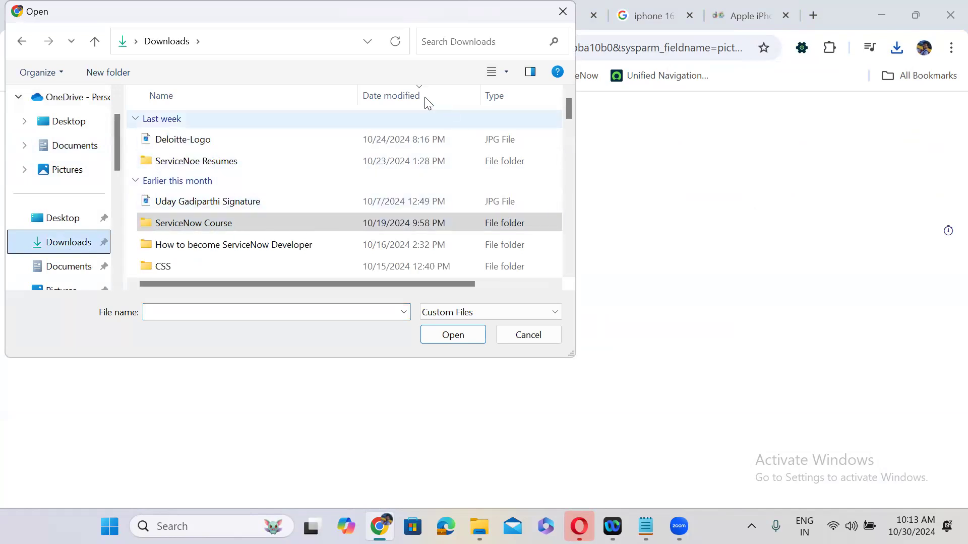
left_click(411, 92)
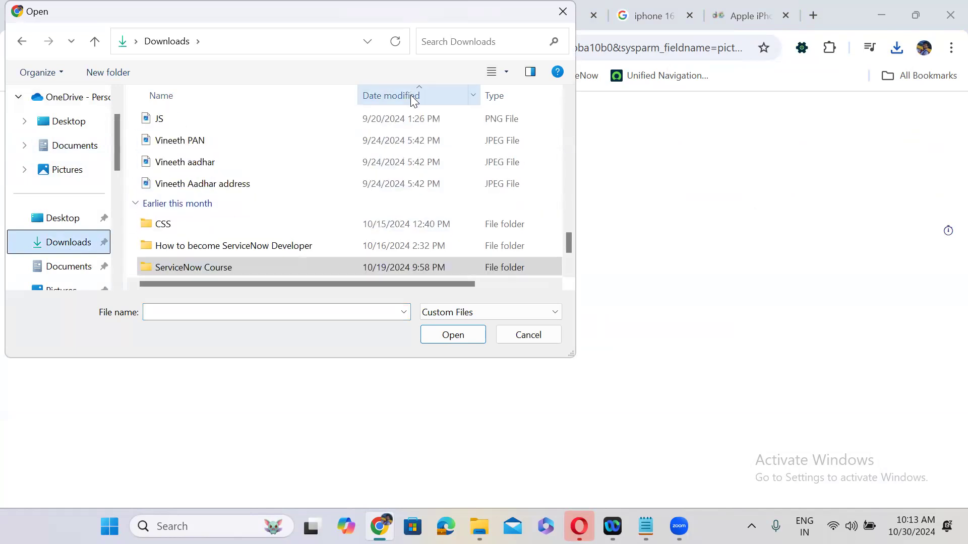
left_click(412, 96)
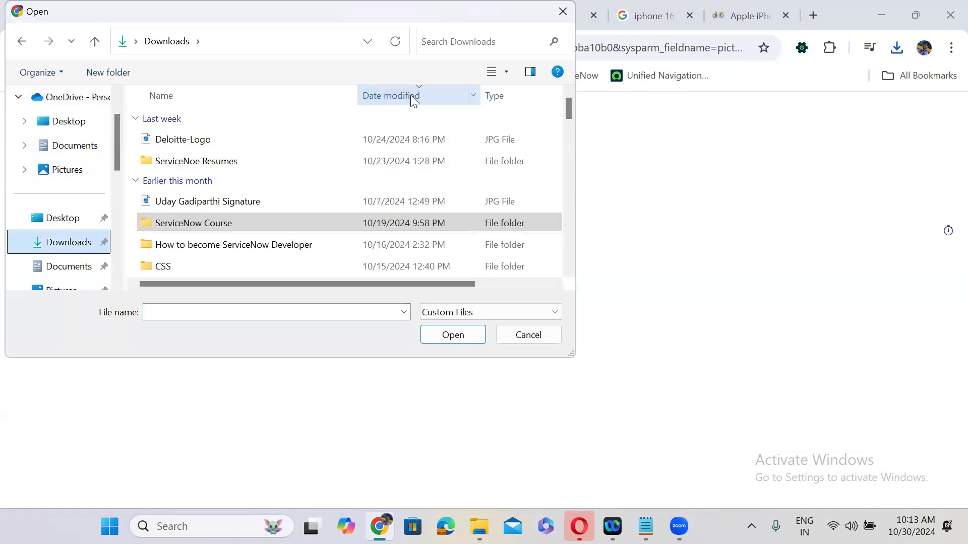
left_click(209, 316)
type("ip")
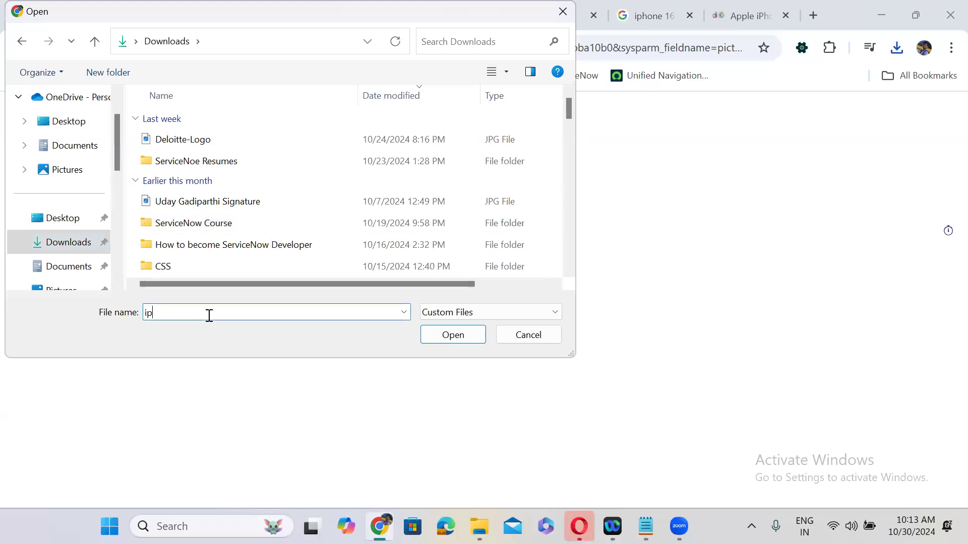
left_click(555, 16)
Save another copy of the Design Info product photo, then return to ServiceNow's image upload page
left_click(729, 7)
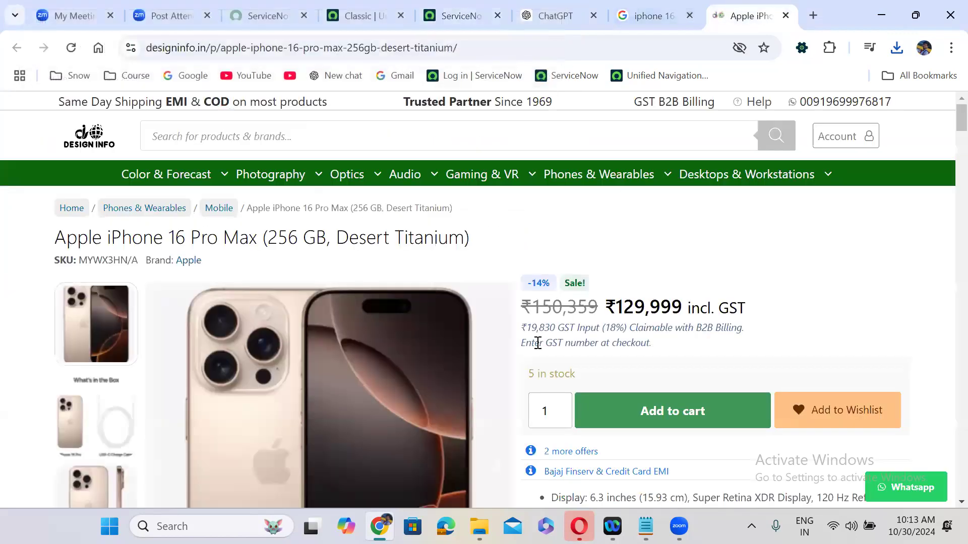
right_click(350, 366)
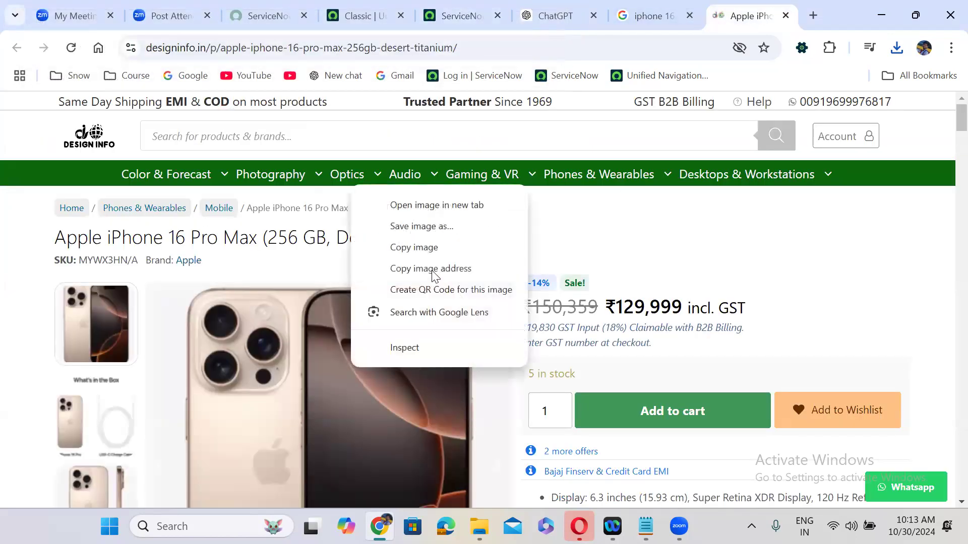
left_click(413, 229)
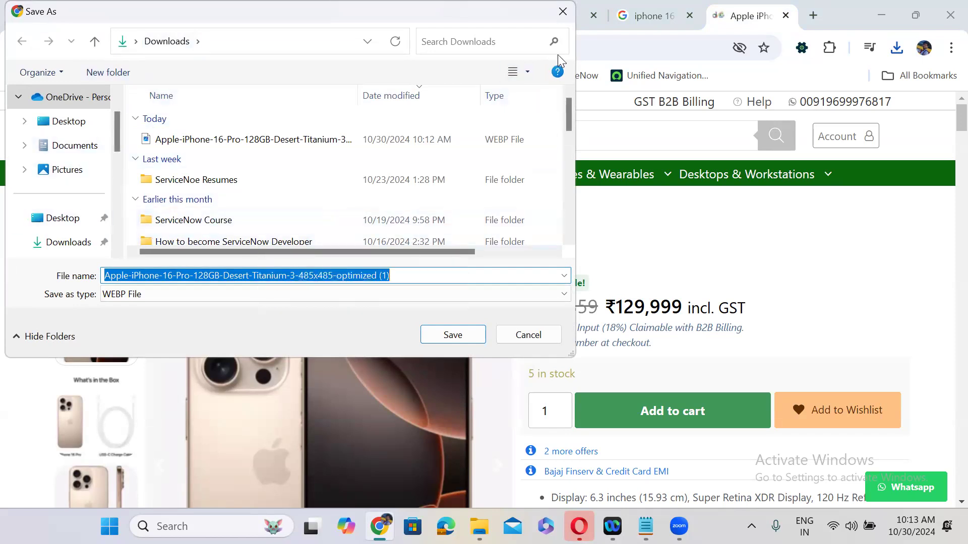
left_click(562, 11)
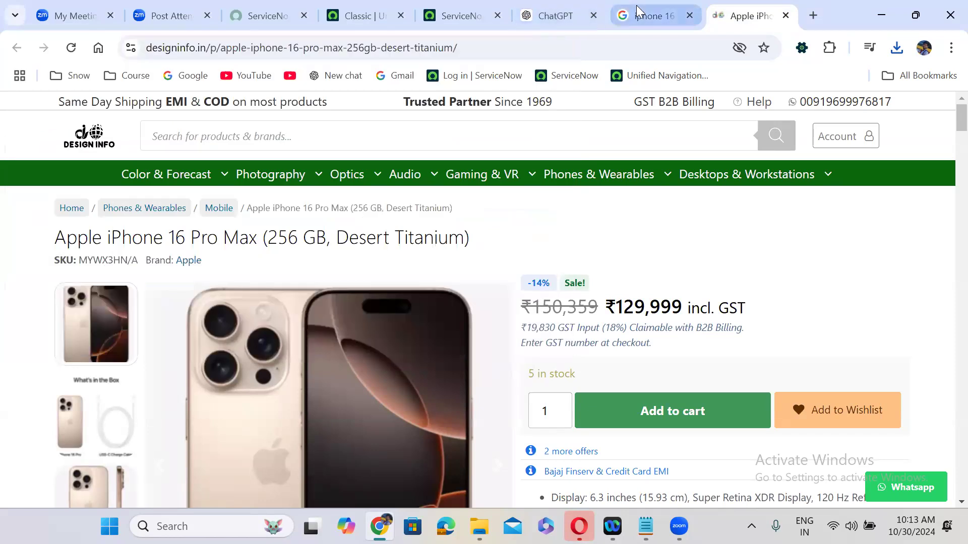
left_click(479, 7)
Browse Downloads in the image file picker, close it unchosen, and return to the product page
left_click(104, 176)
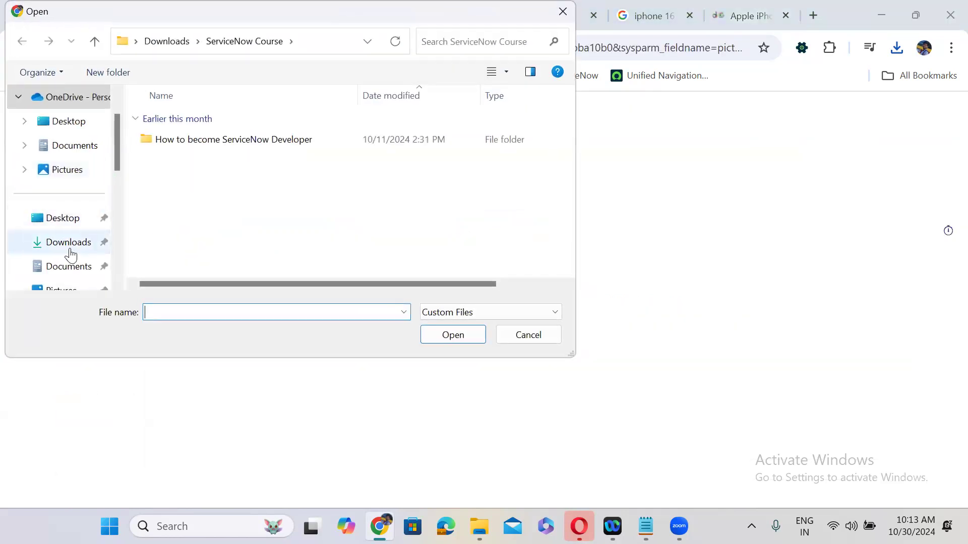
left_click(71, 254)
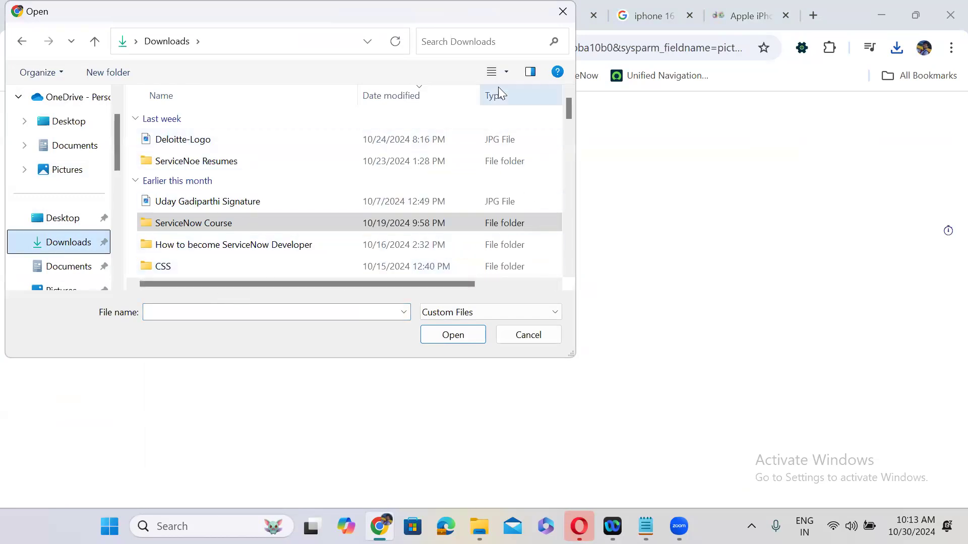
scroll(567, 127, "down", 4)
left_click_drag(565, 156, 415, 273)
left_click(274, 312)
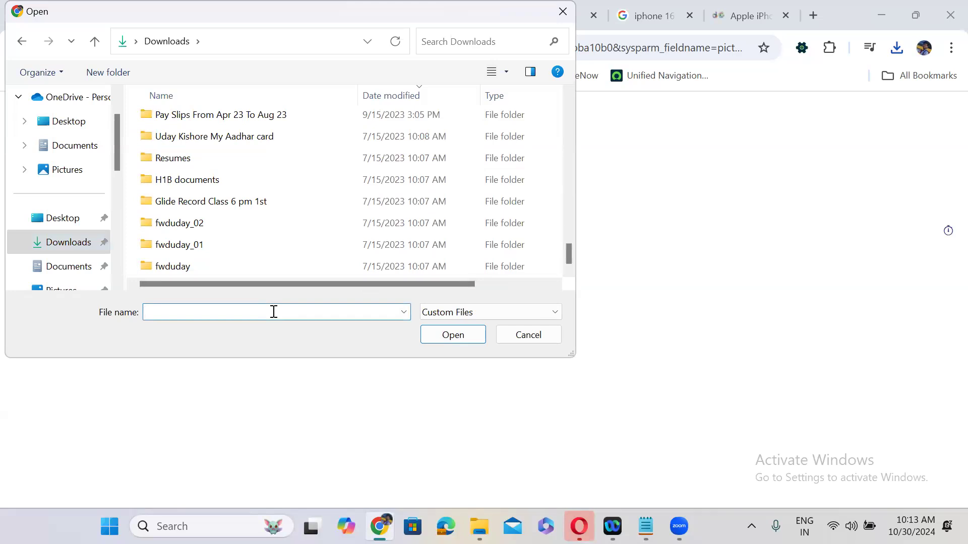
type("i")
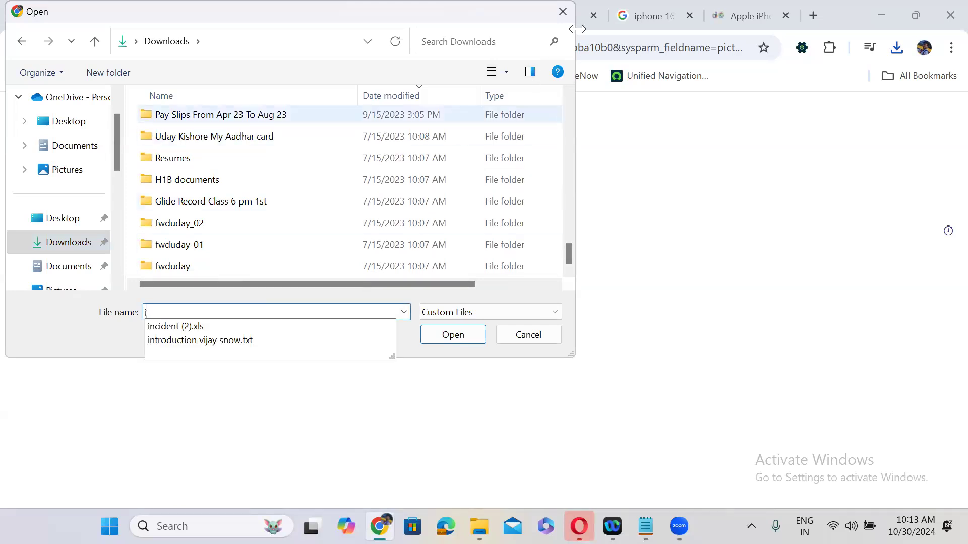
left_click(568, 12)
left_click(748, 10)
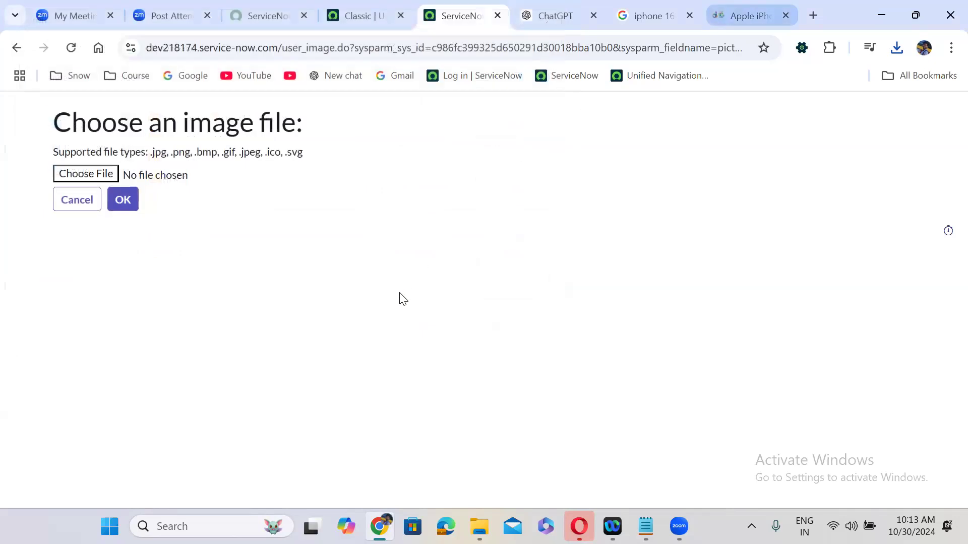
right_click(370, 319)
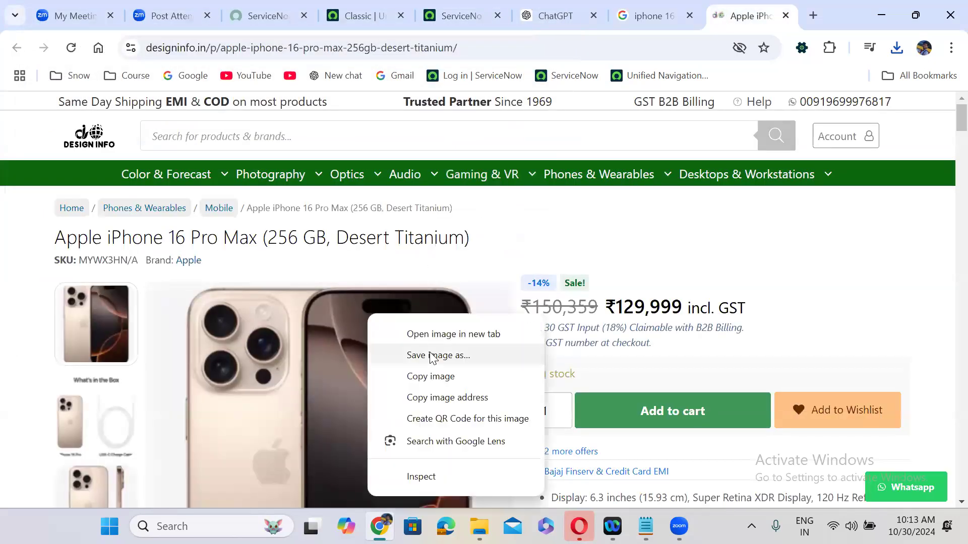
Save the product photo to Downloads as Apple-iPhone.webp (WEBP File) and open it to check
left_click(432, 356)
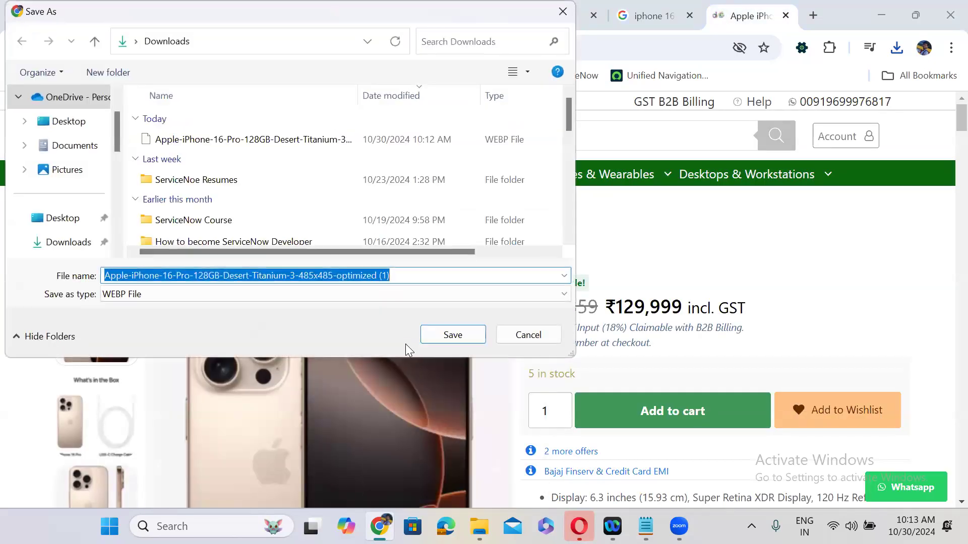
left_click(181, 294)
left_click(171, 321)
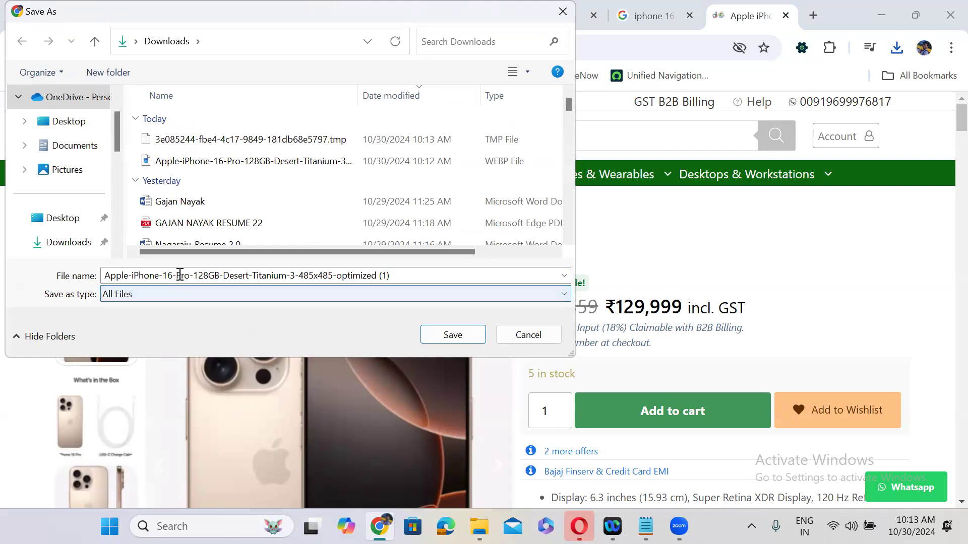
left_click(128, 272)
left_click(159, 277)
left_click_drag(165, 276, 444, 278)
key("BackSpace")
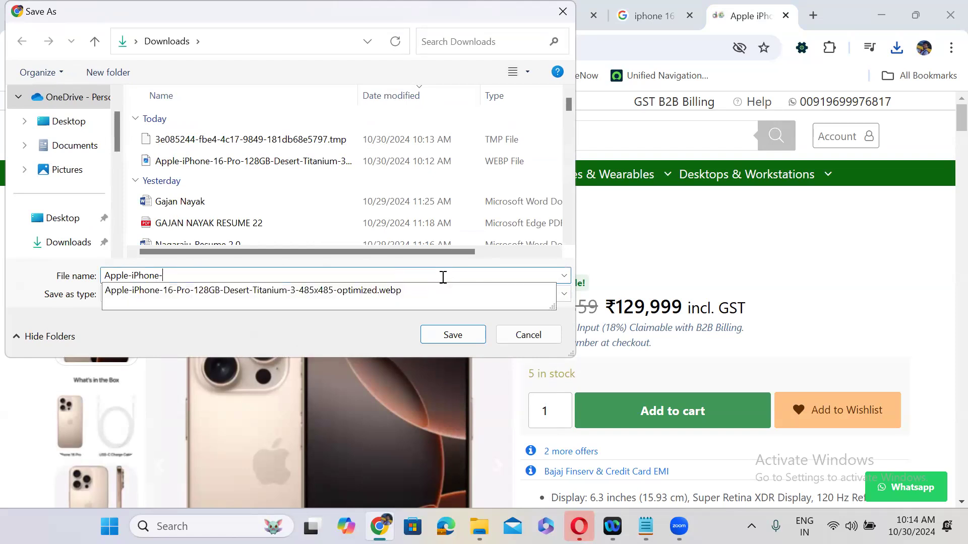
left_click(279, 346)
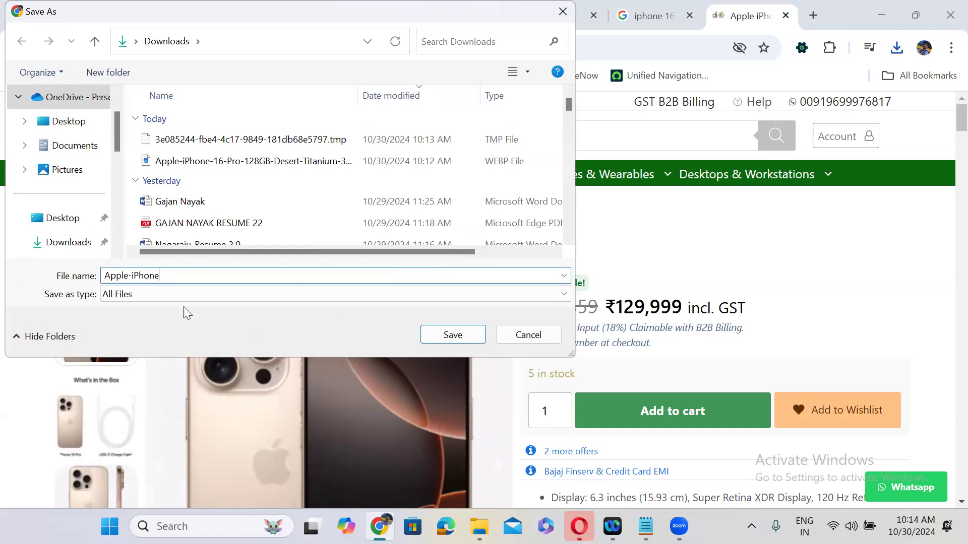
left_click(163, 295)
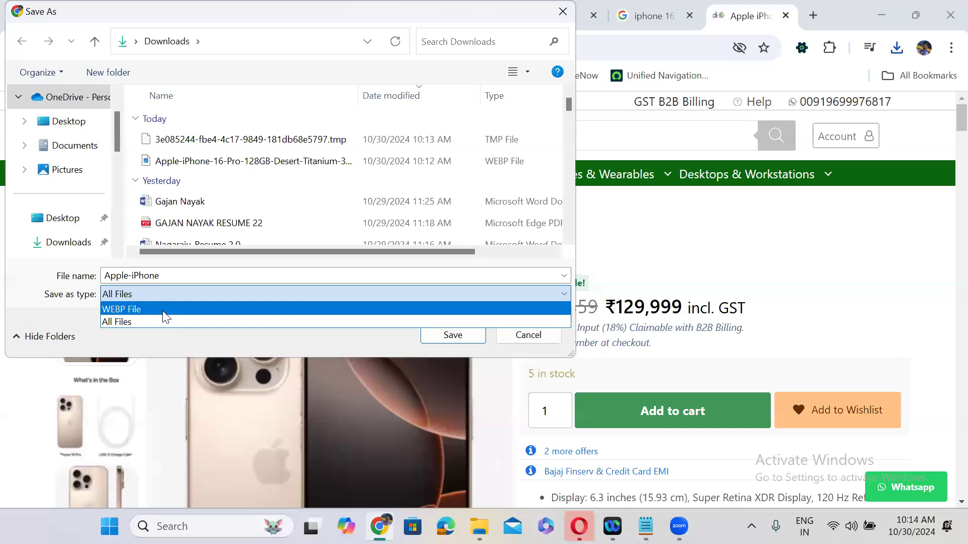
left_click(163, 311)
left_click(431, 339)
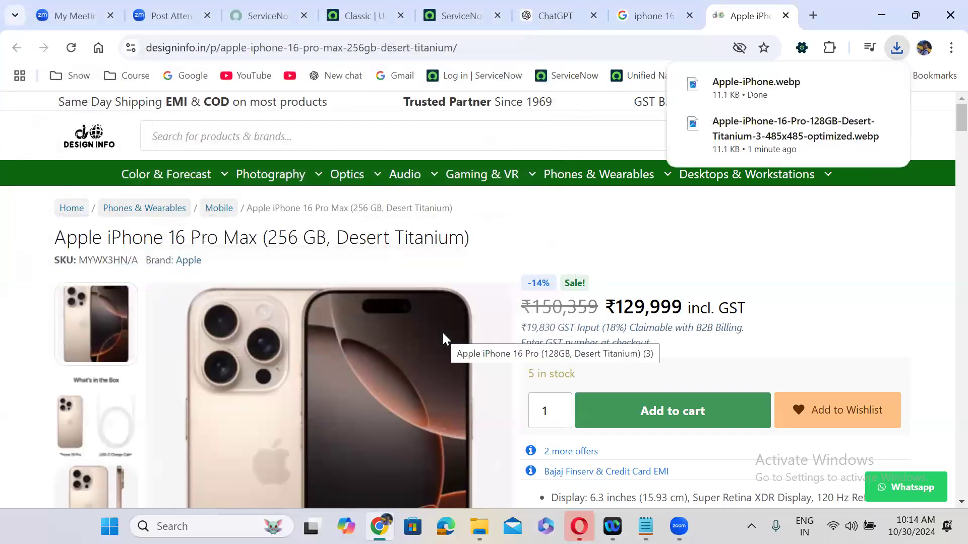
left_click(754, 98)
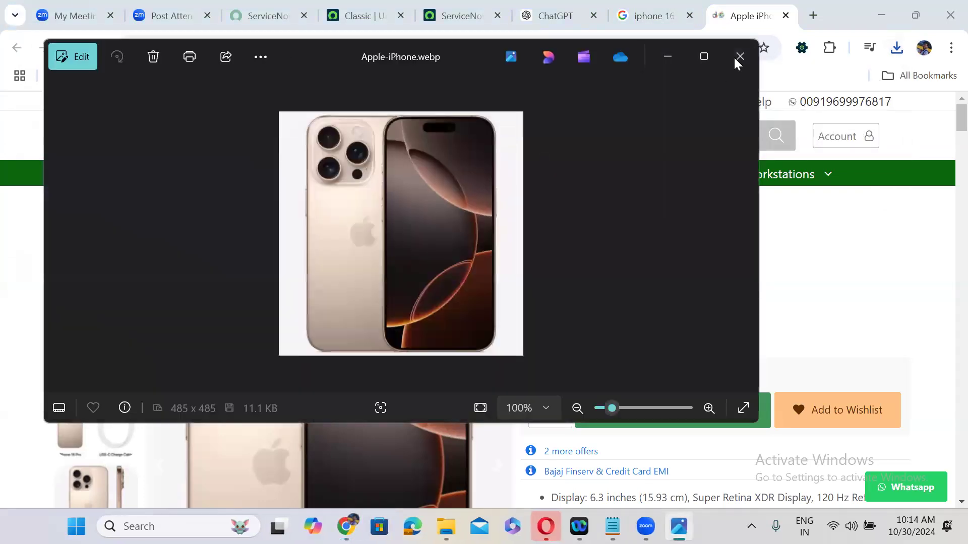
Close Photos and browse Downloads in ServiceNow's image file picker for the iPhone picture
left_click(739, 56)
left_click(456, 16)
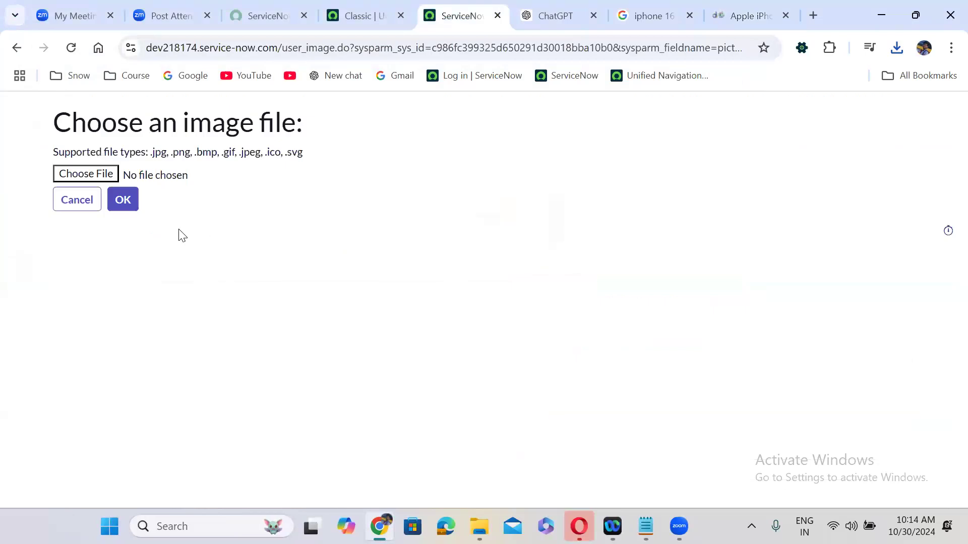
left_click(84, 173)
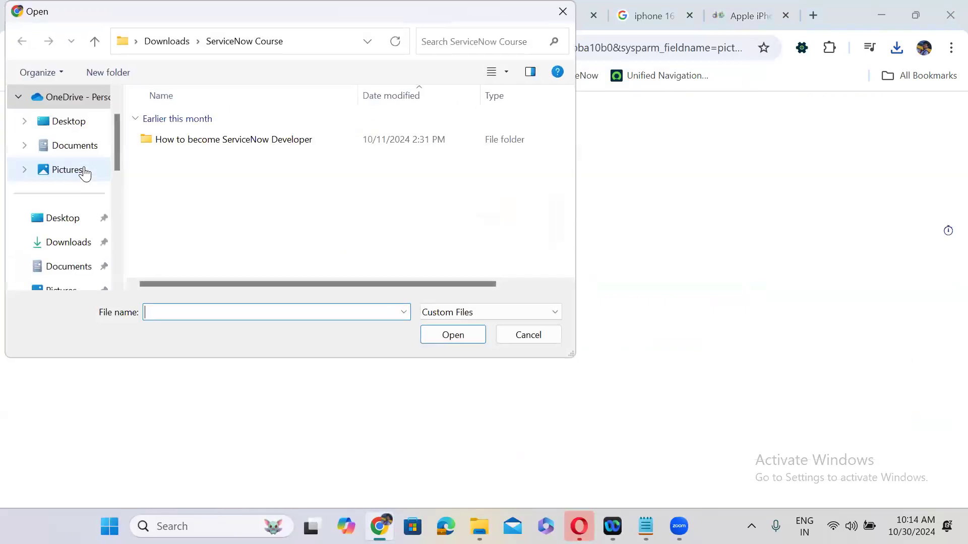
left_click(78, 249)
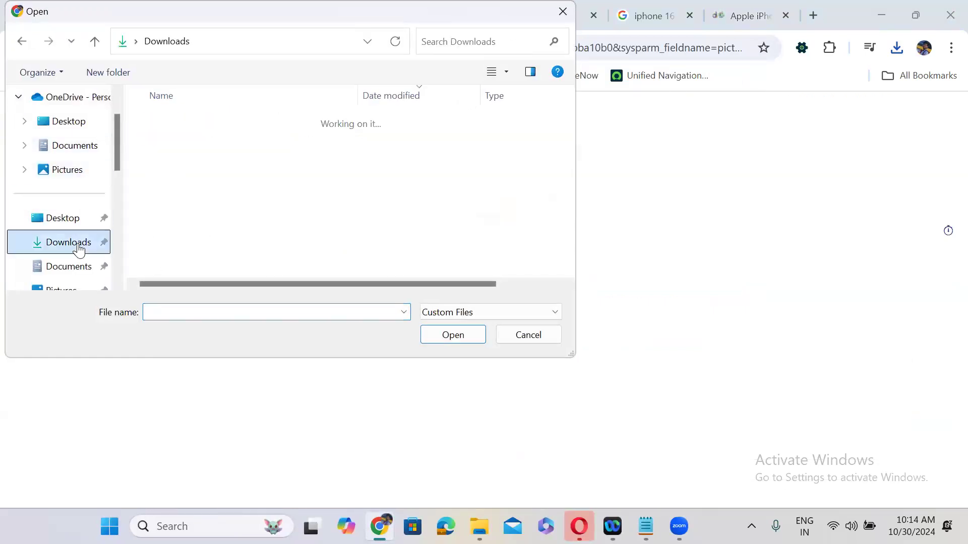
left_click(173, 222)
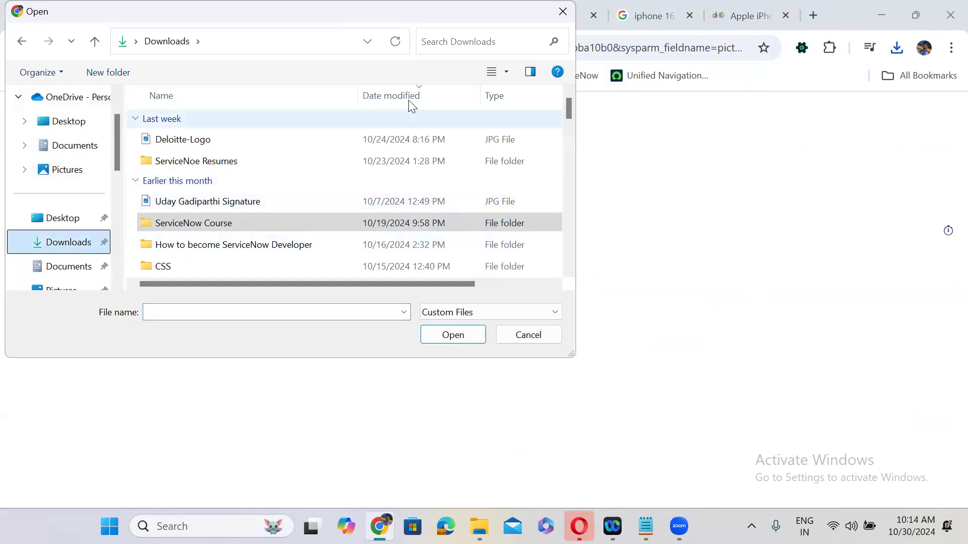
Sort Downloads by date, check the ServiceNow Course folder, and filter file names by 'ip'
left_click(389, 96)
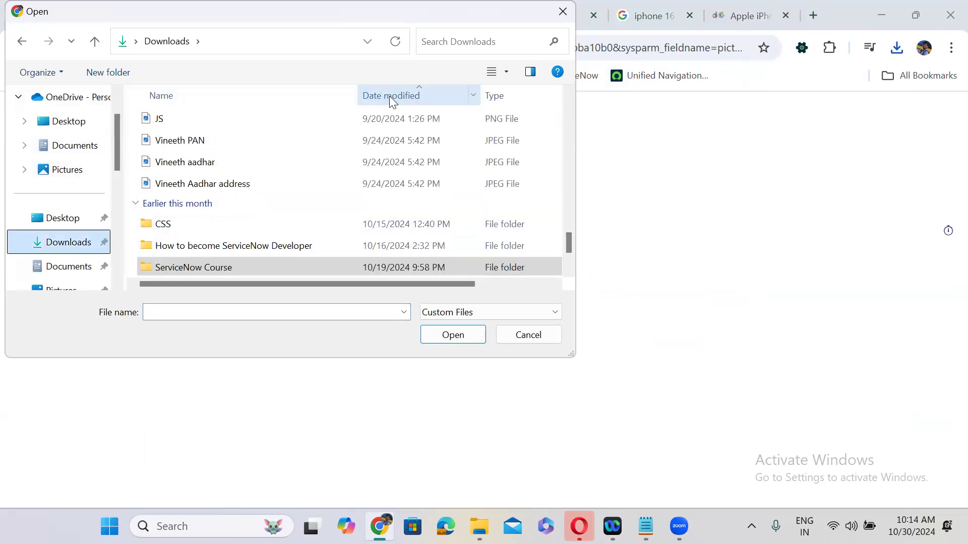
left_click(389, 96)
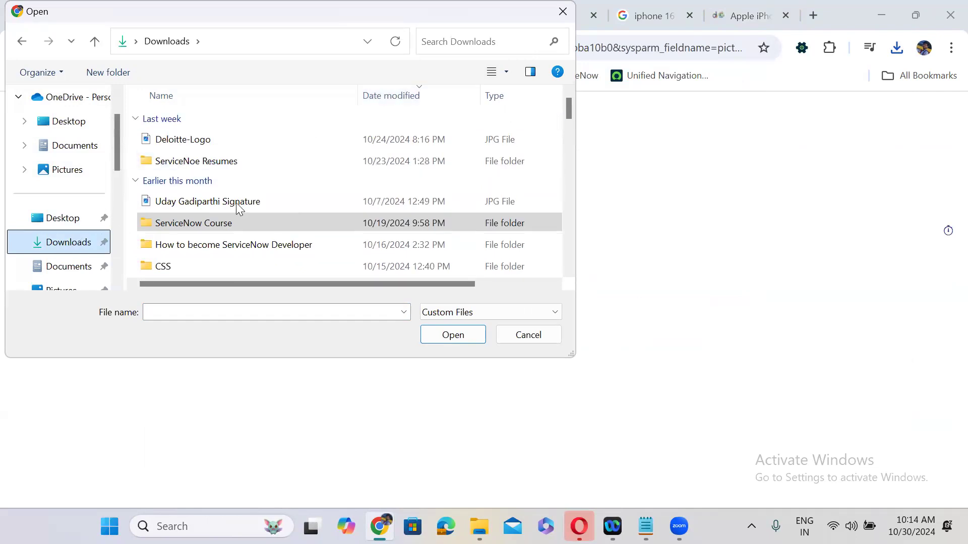
double_click(238, 221)
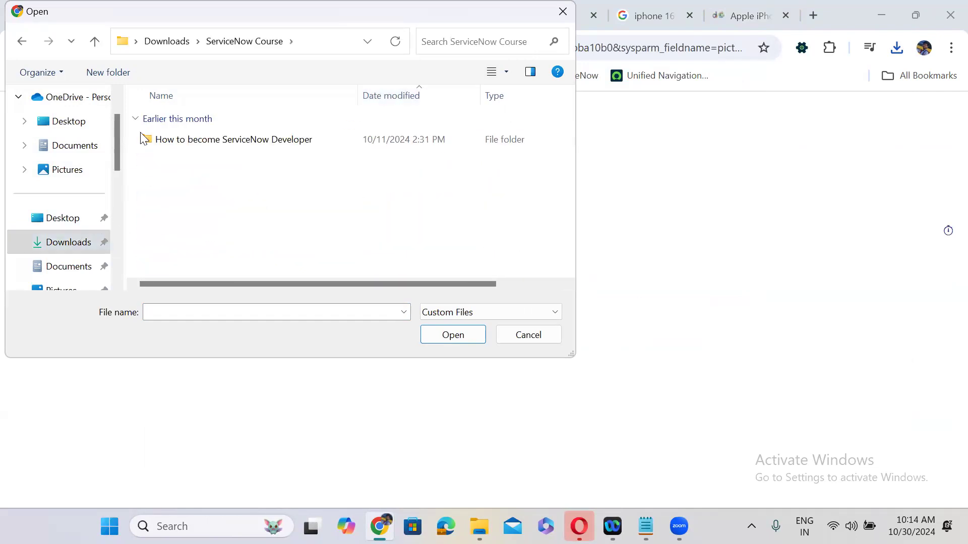
left_click(24, 40)
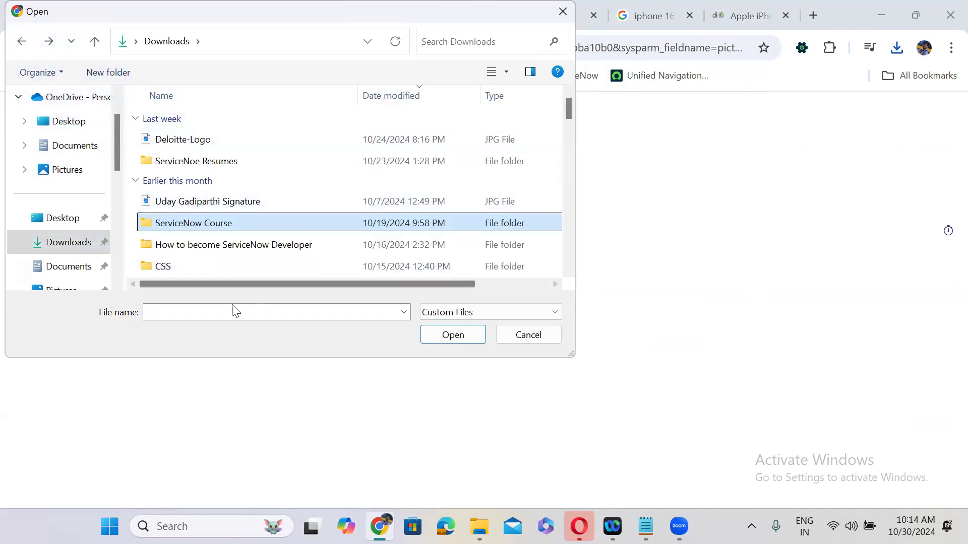
left_click(221, 313)
type("ip")
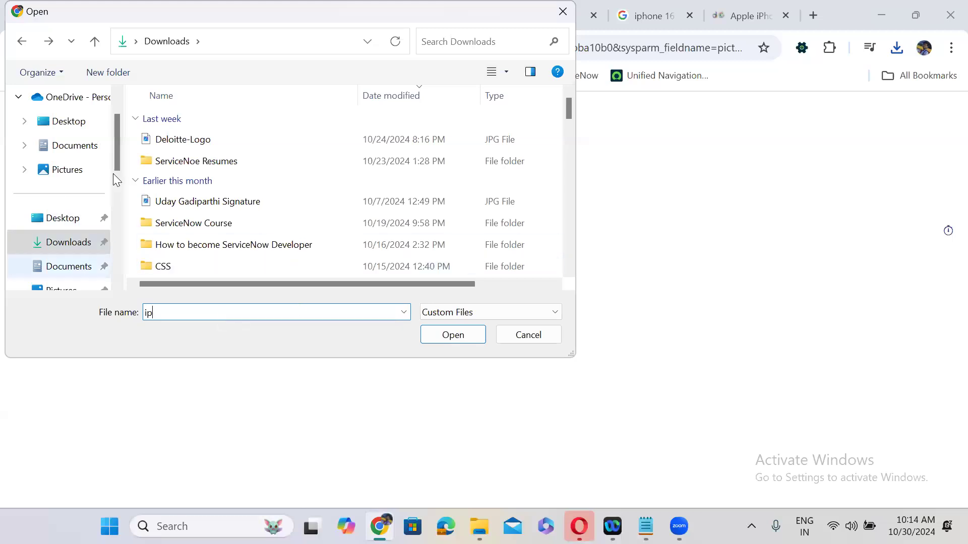
Check Pictures > Saved Pictures, cancel the picker, and go back to the iPhone 16 Pro Max product page
left_click(67, 290)
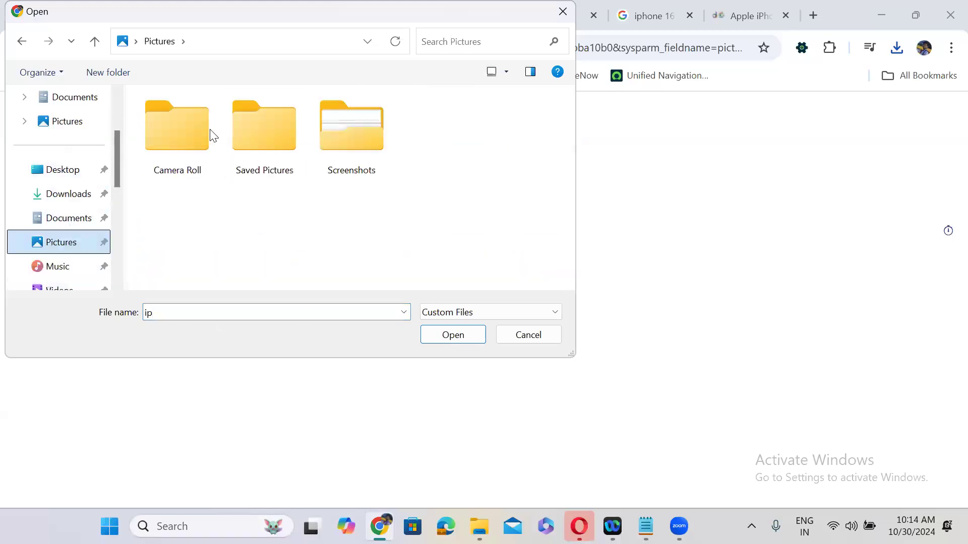
double_click(241, 133)
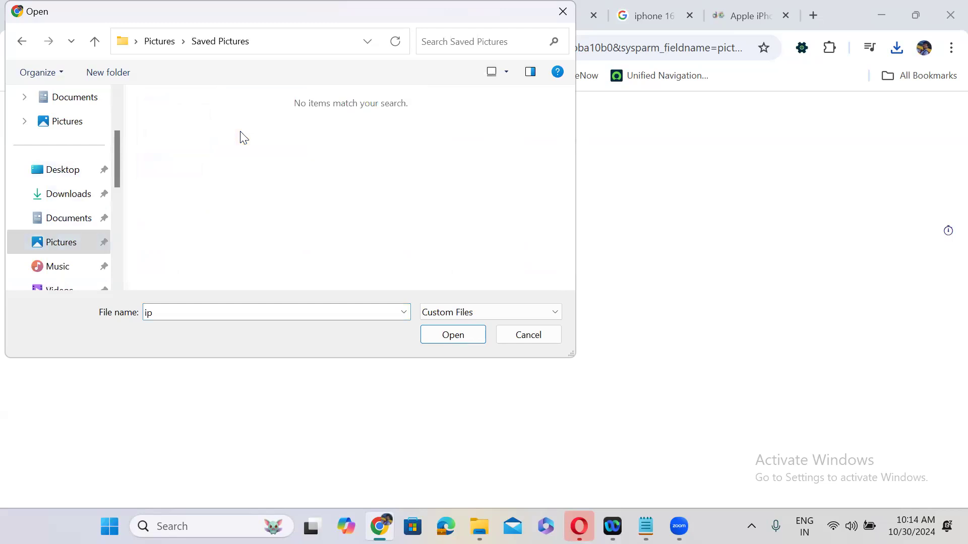
left_click(559, 14)
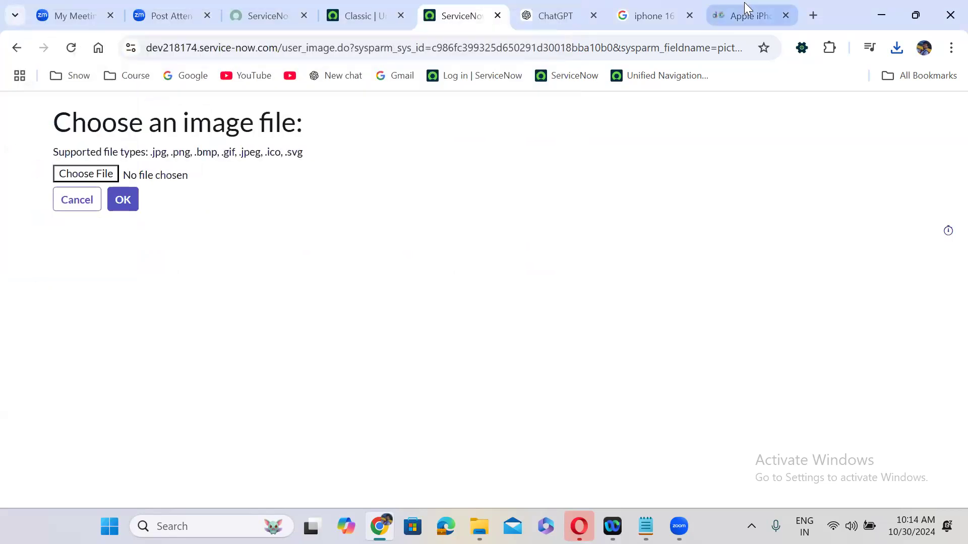
left_click(746, 15)
right_click(399, 357)
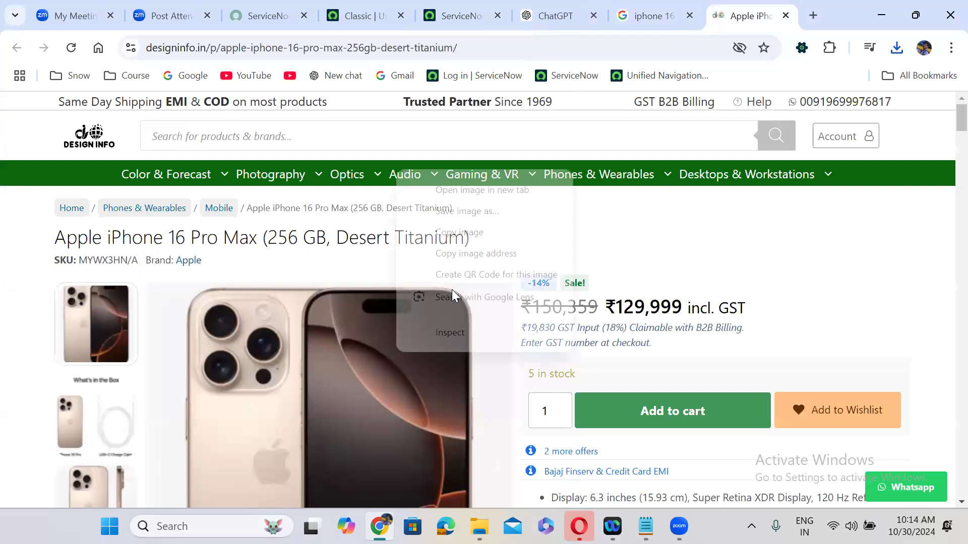
Save the product photo as Apple-iPhone-16-Pro-128GB-Desert-Titanium-3-485x485-optimized (1).webp in Saved Pictures
left_click(449, 212)
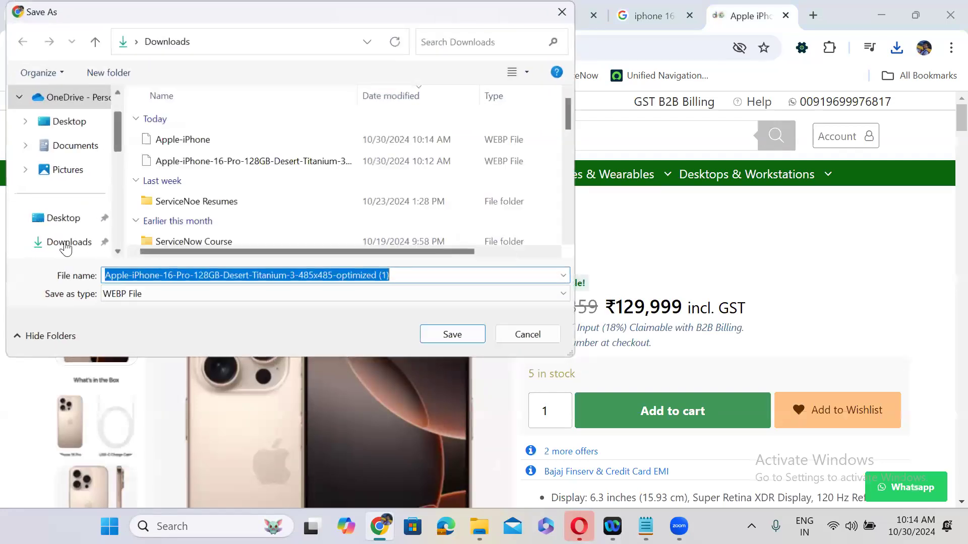
scroll(115, 242, "down", 3)
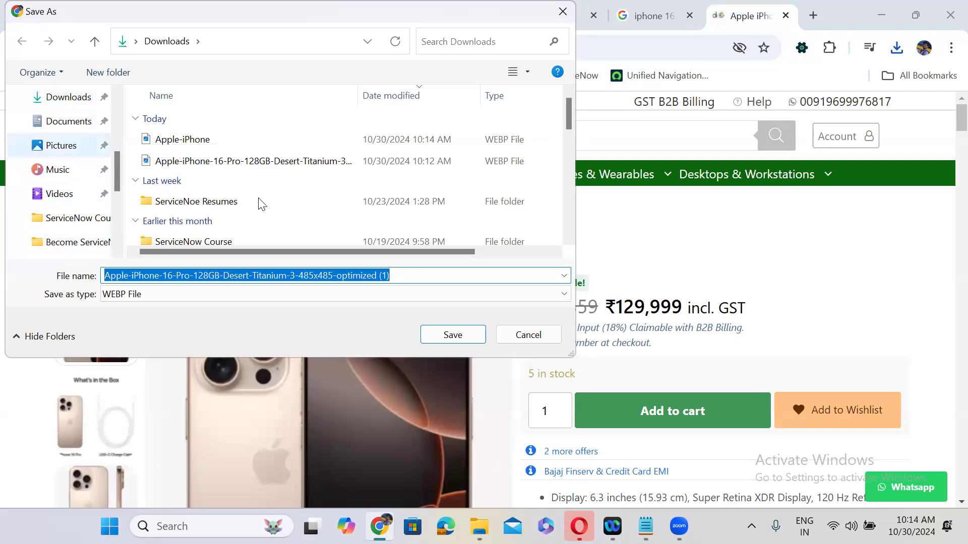
double_click(270, 134)
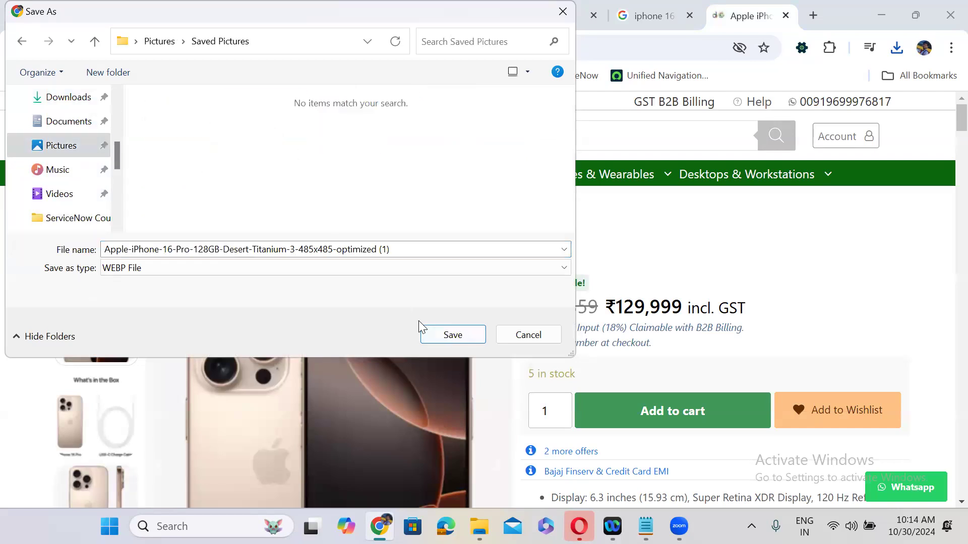
left_click(453, 335)
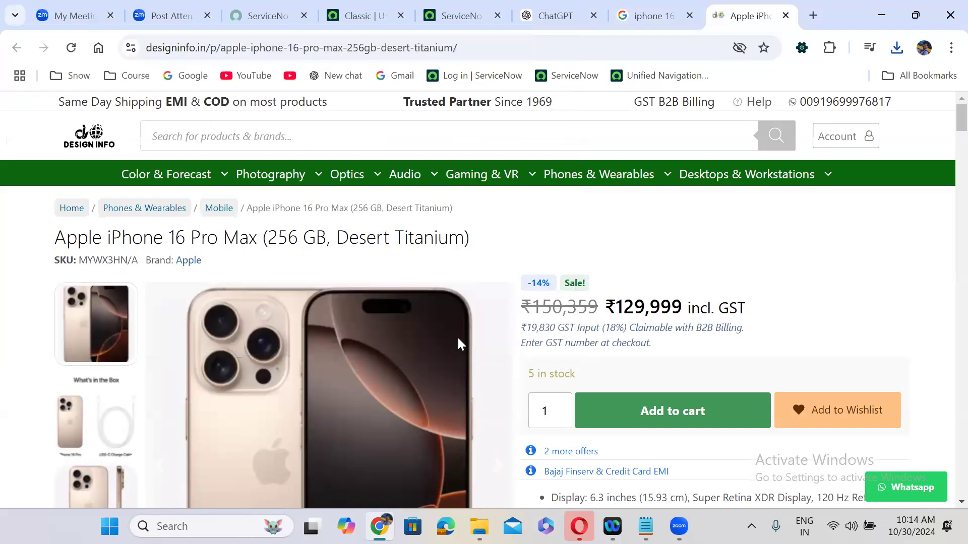
left_click(423, 19)
Look in Pictures > Saved Pictures from ServiceNow's file picker, find no images, and cancel
left_click(99, 179)
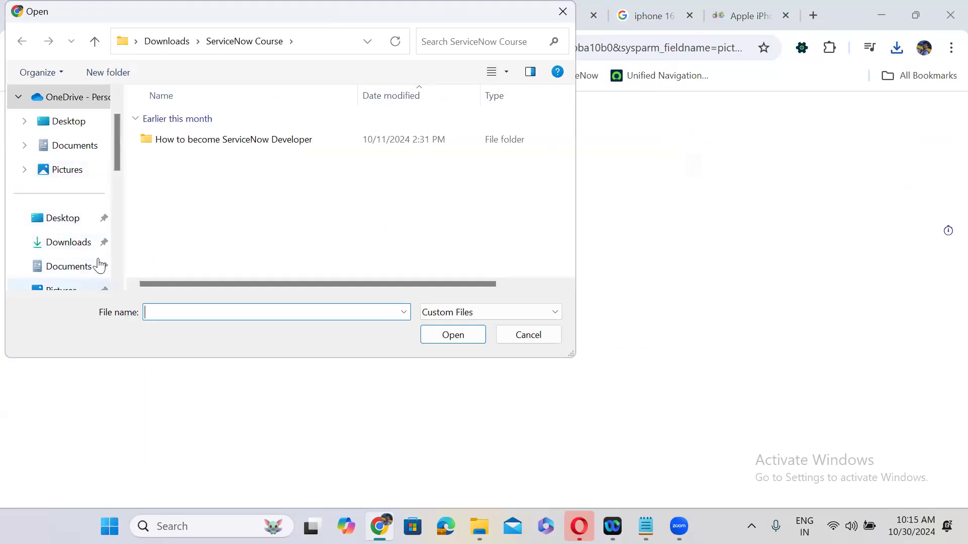
scroll(113, 233, "down", 2)
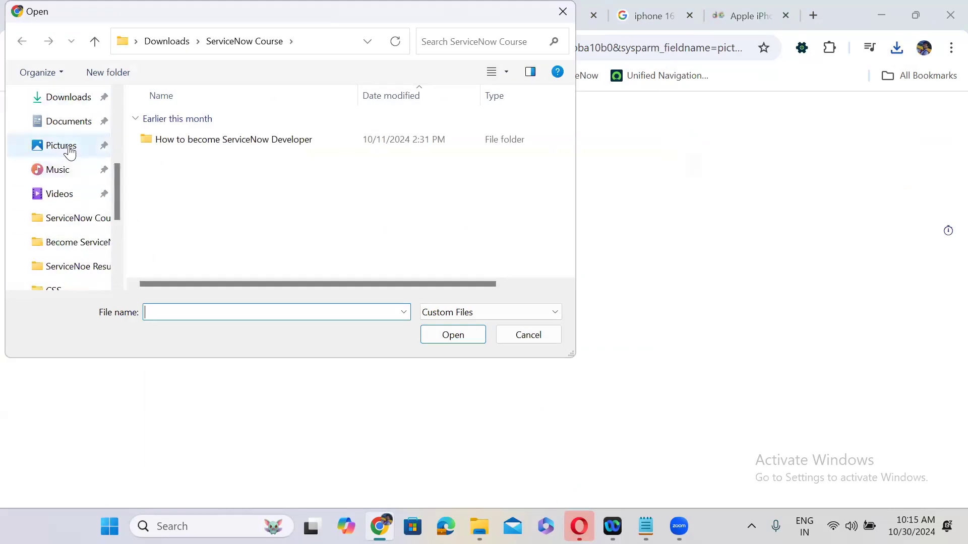
left_click(67, 150)
double_click(274, 135)
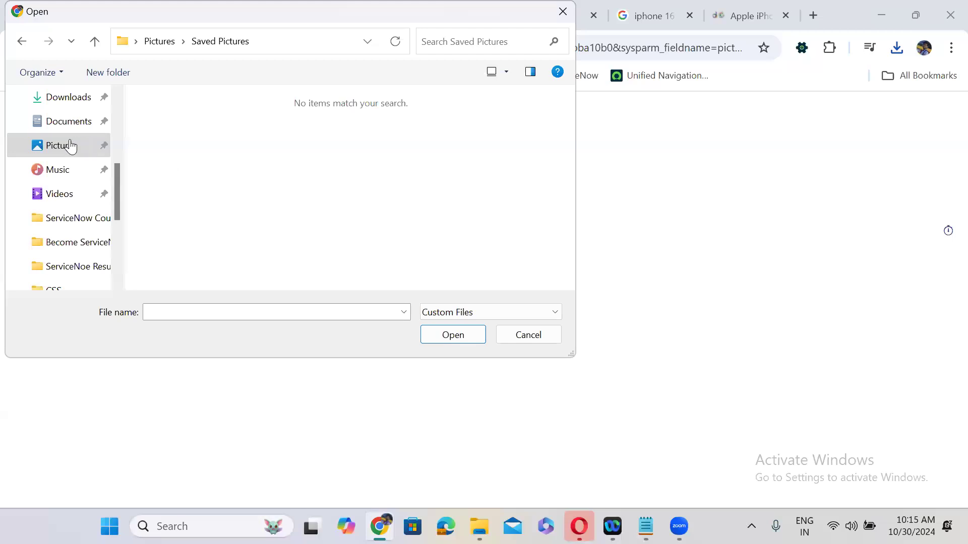
left_click(52, 150)
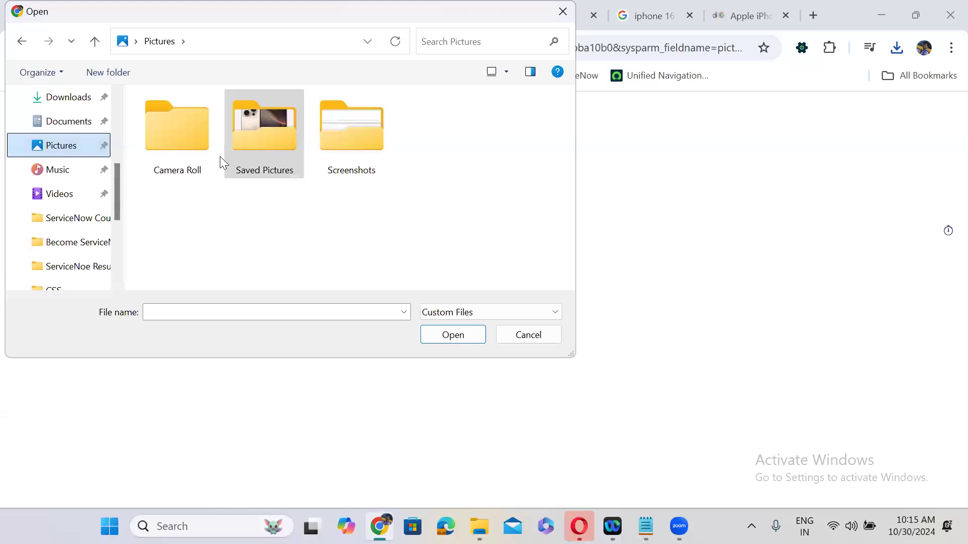
double_click(271, 138)
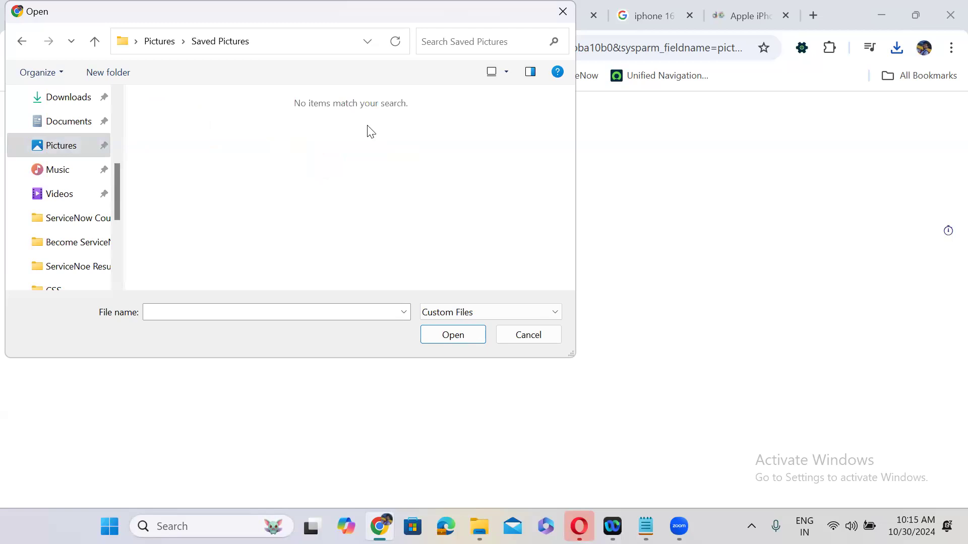
left_click(563, 12)
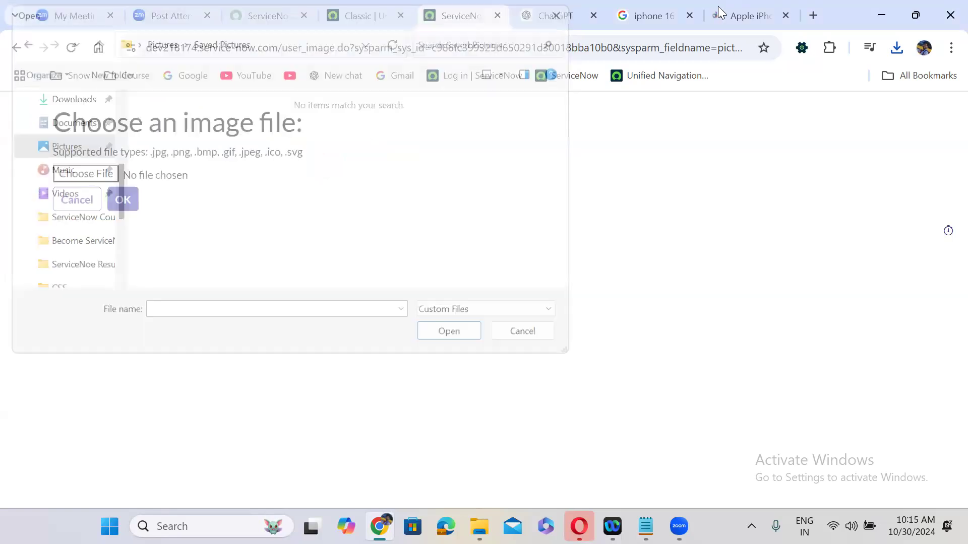
From the Google Images results, open Apple's 1 TB Desert Titanium iPhone 16 Pro product page
left_click(750, 15)
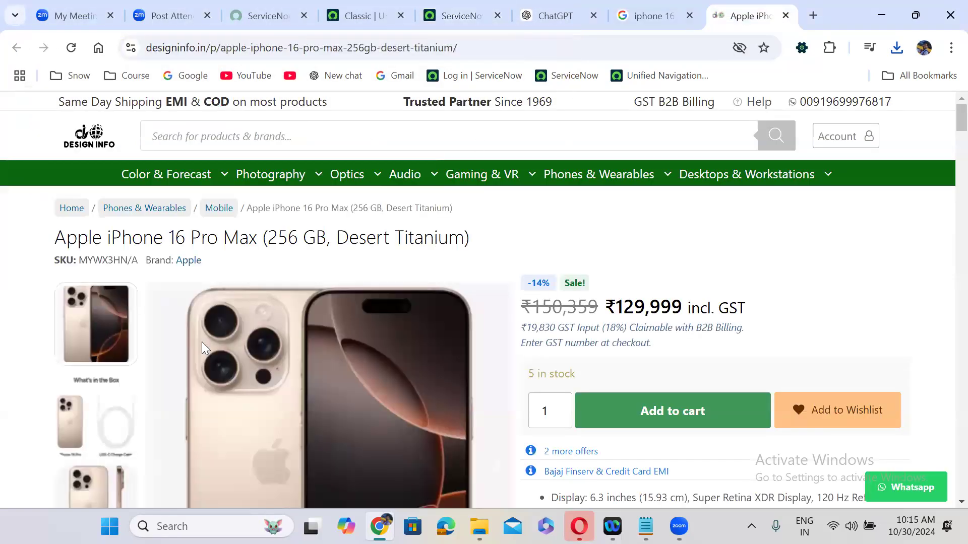
left_click(135, 422)
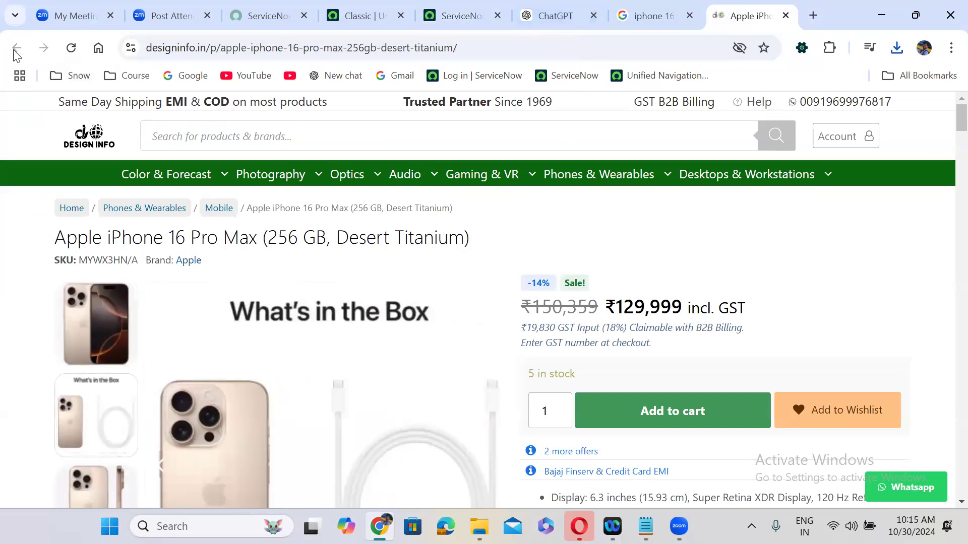
left_click(645, 14)
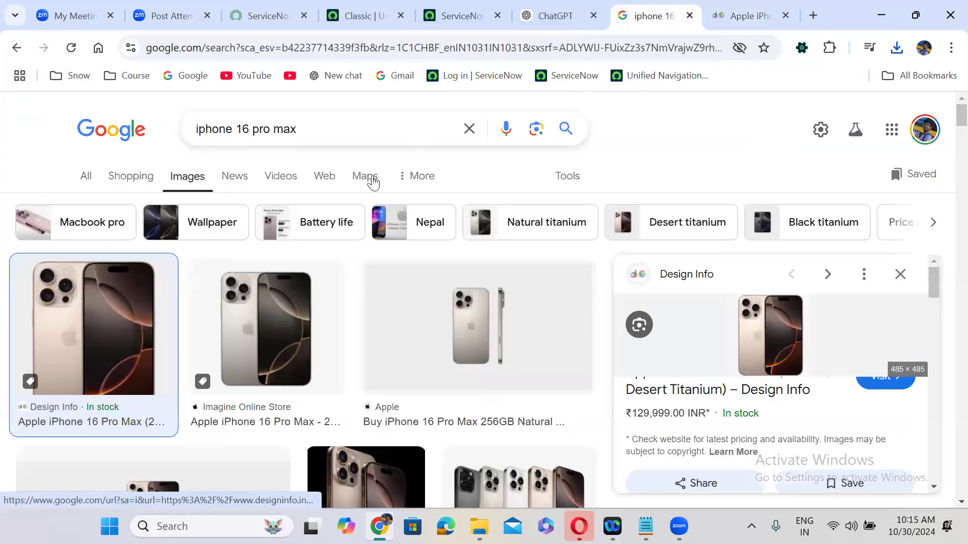
key("Right")
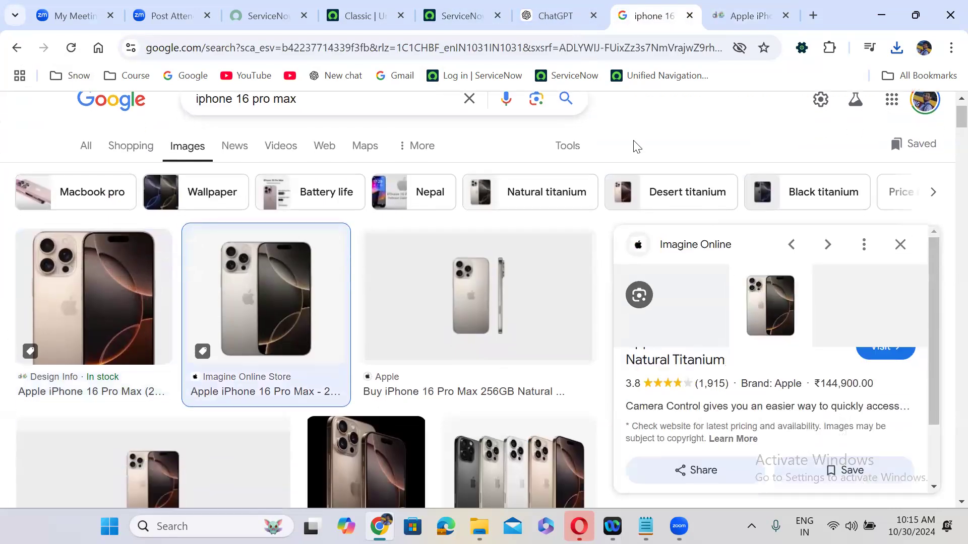
scroll(518, 146, "down", 4)
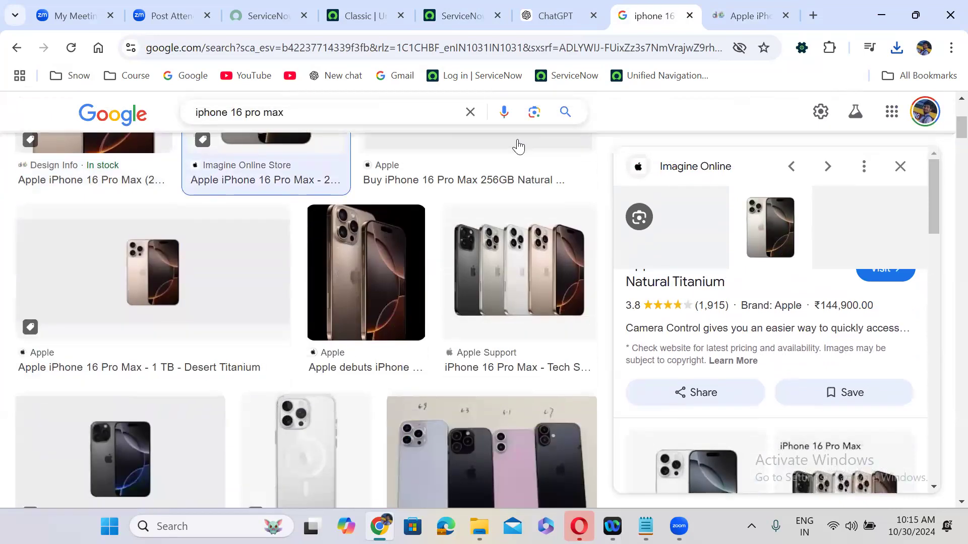
left_click(283, 249)
left_click(788, 244)
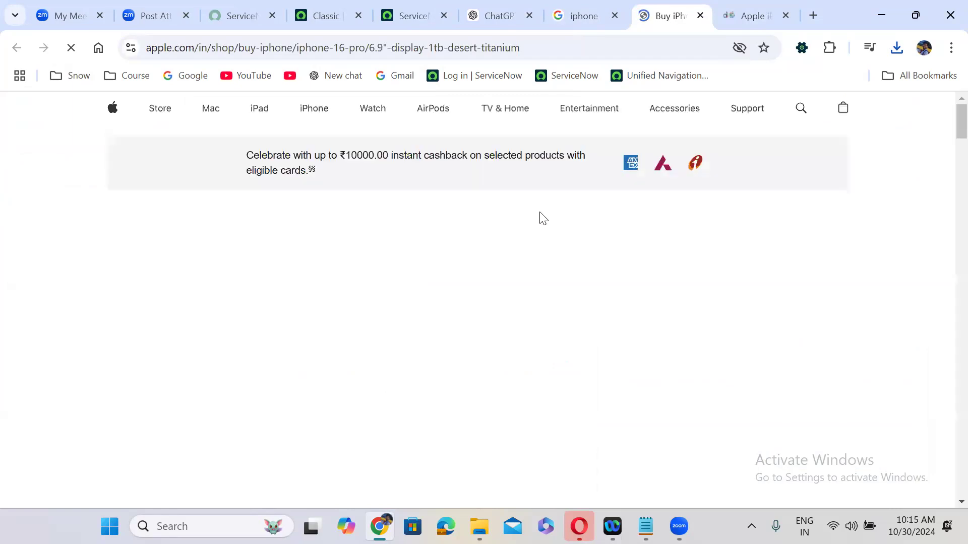
Save the phone image as iphone-16-pro-finish-select-202409-6-9inch-deserttitanium.webp in Saved Pictures
scroll(456, 250, "down", 5)
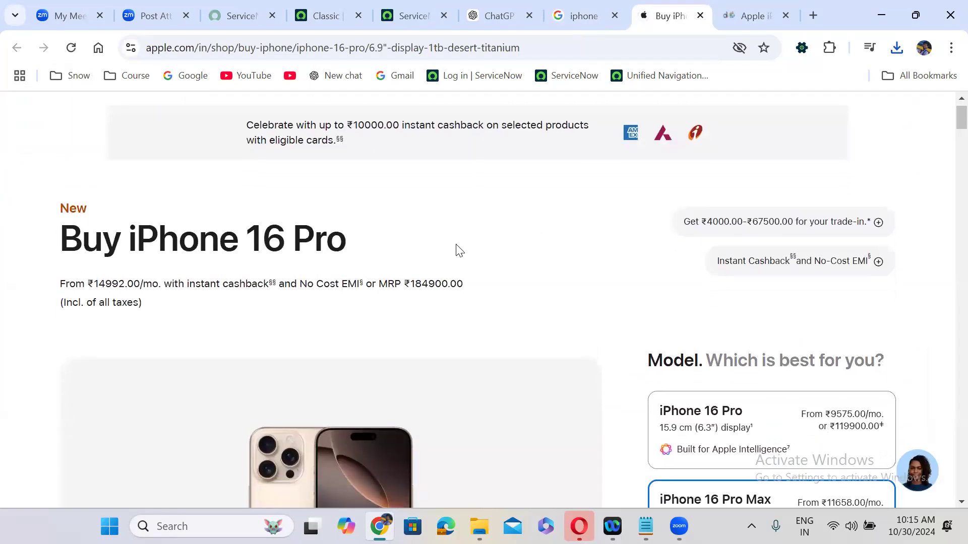
right_click(389, 321)
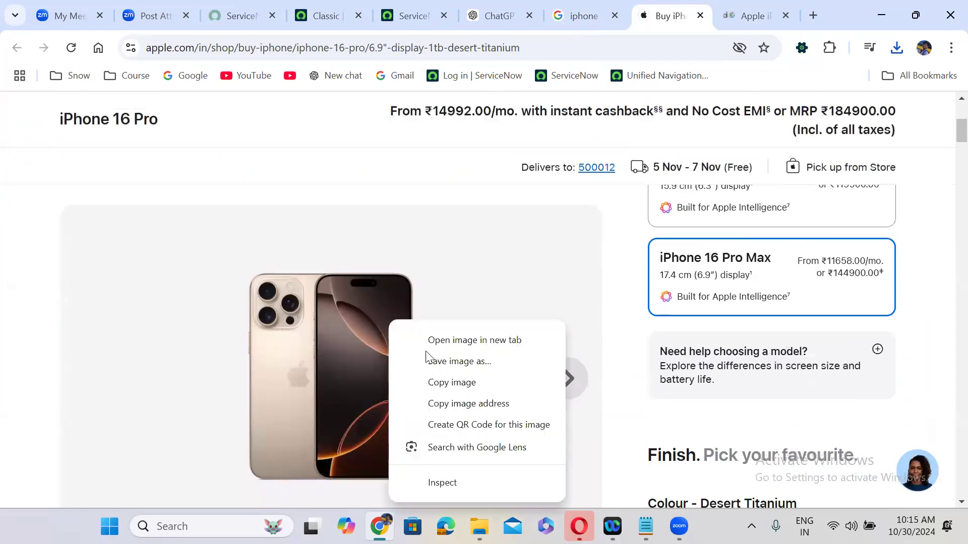
left_click(435, 363)
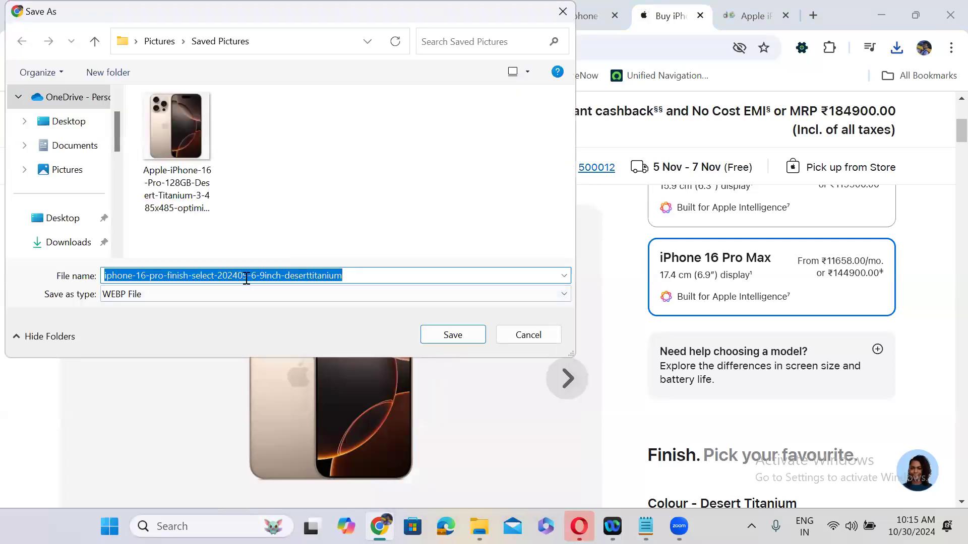
left_click(447, 341)
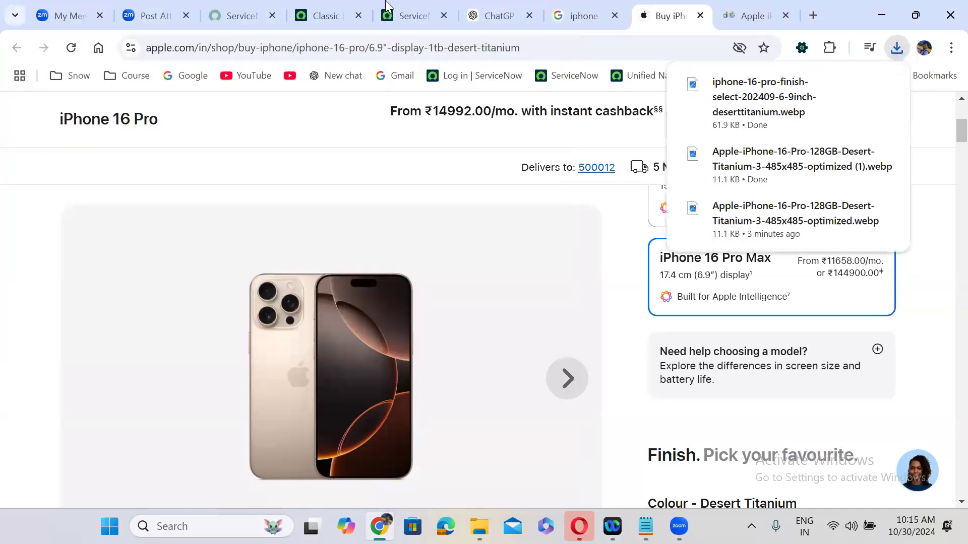
left_click(386, 7)
left_click(103, 176)
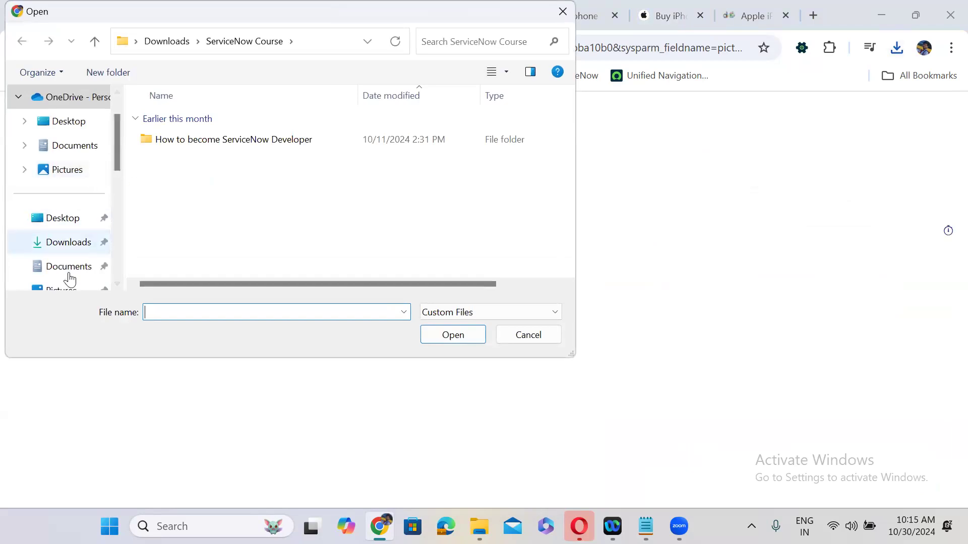
left_click(70, 291)
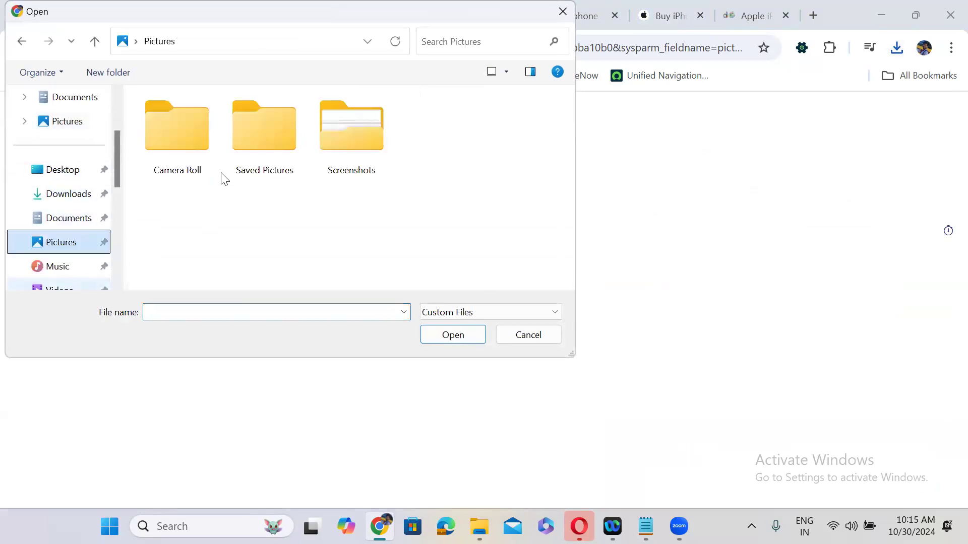
double_click(243, 145)
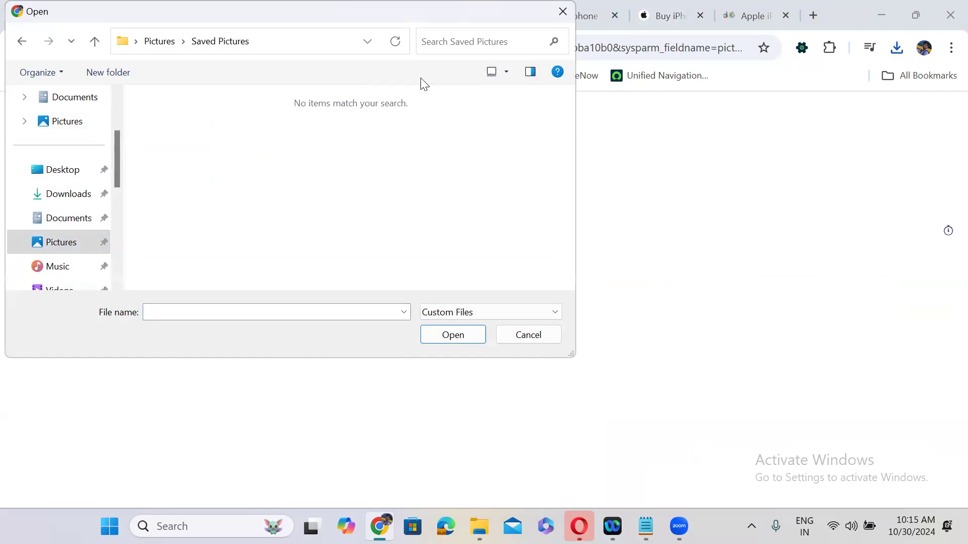
left_click(527, 78)
left_click(496, 78)
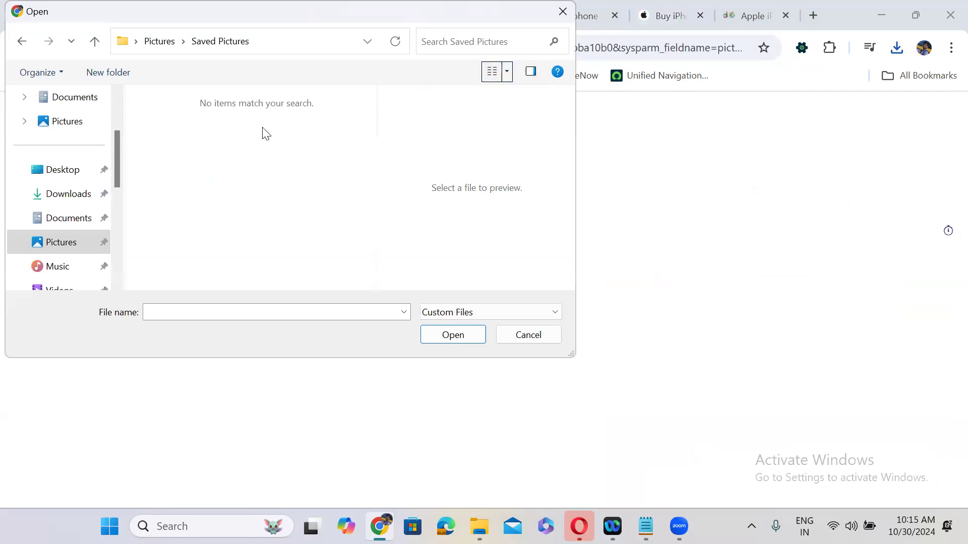
left_click(454, 313)
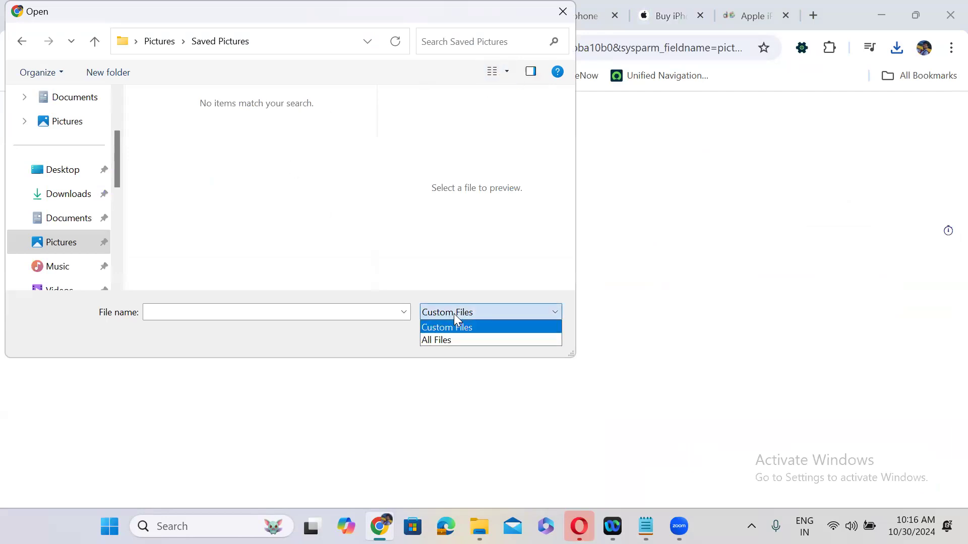
left_click(454, 339)
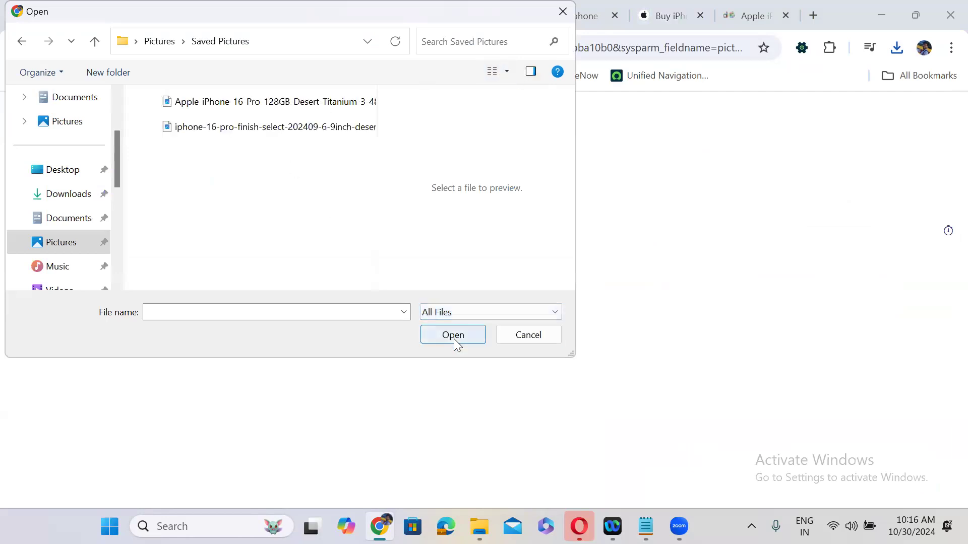
left_click(277, 103)
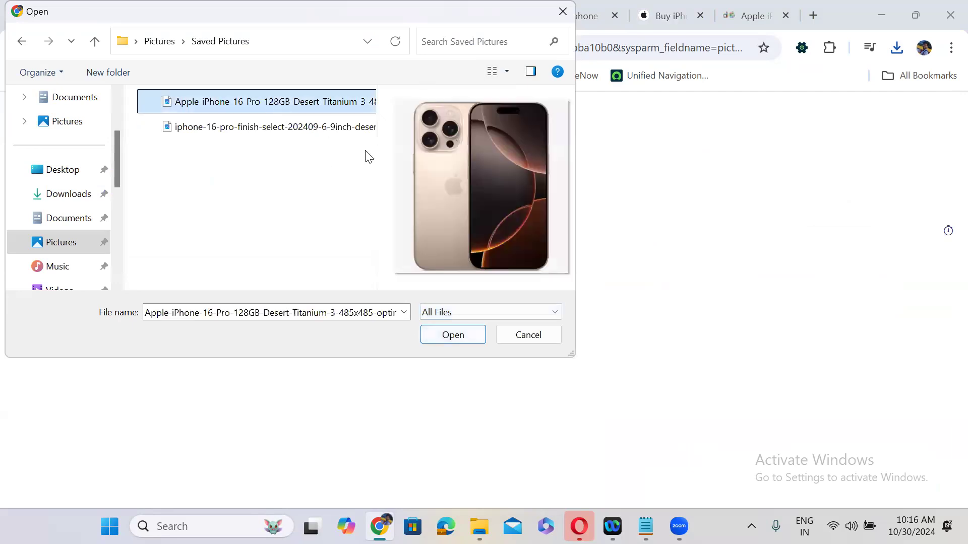
left_click(456, 342)
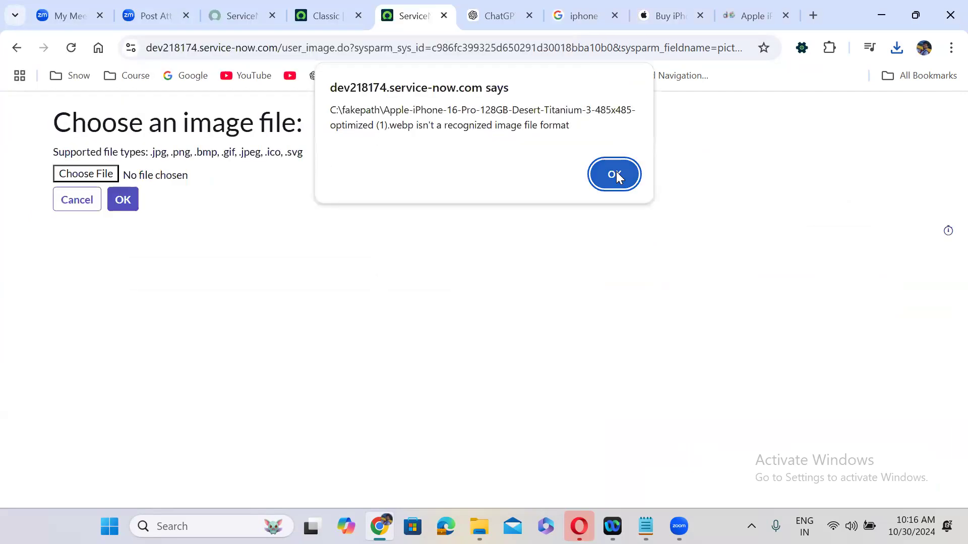
left_click(615, 174)
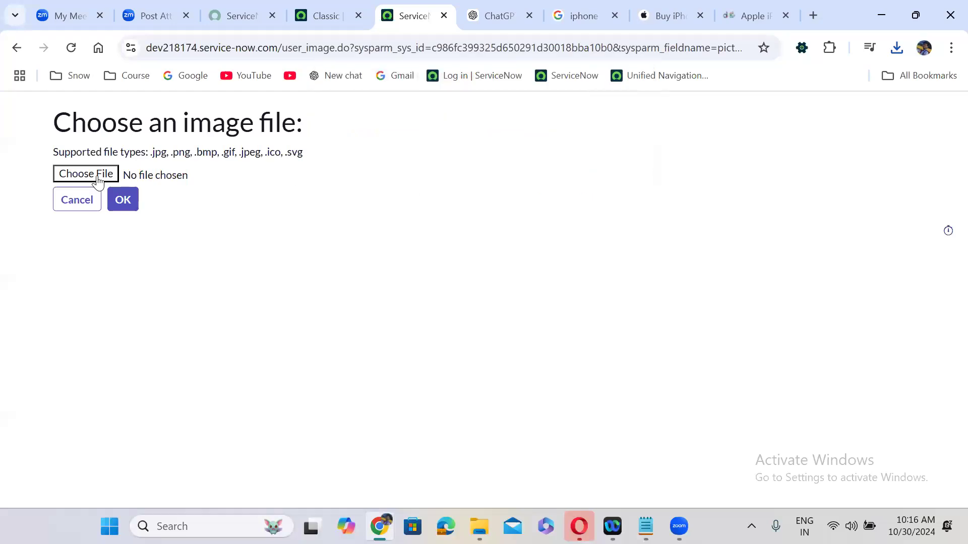
In the file picker, show All Files and rename the Apple finish image to end in .png
left_click(476, 312)
left_click(473, 333)
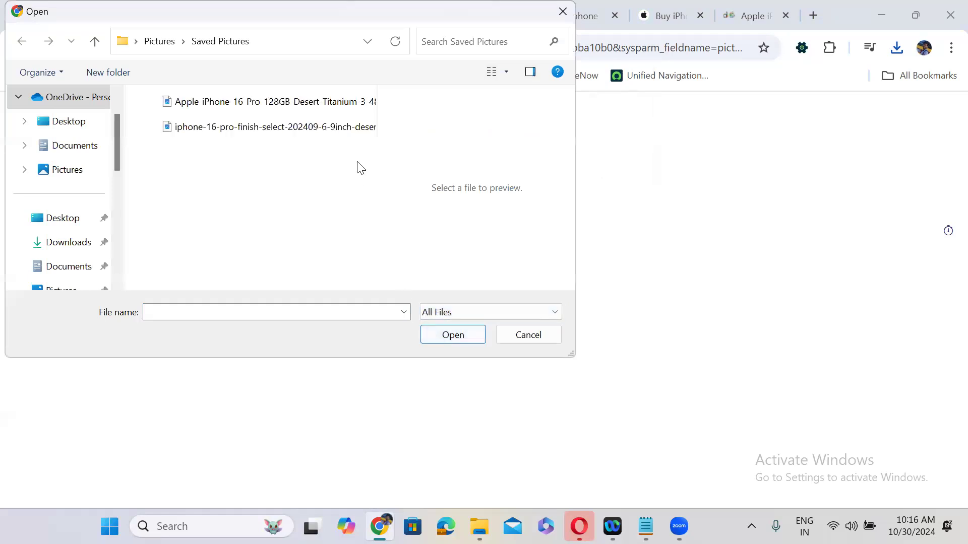
left_click(294, 133)
right_click(295, 134)
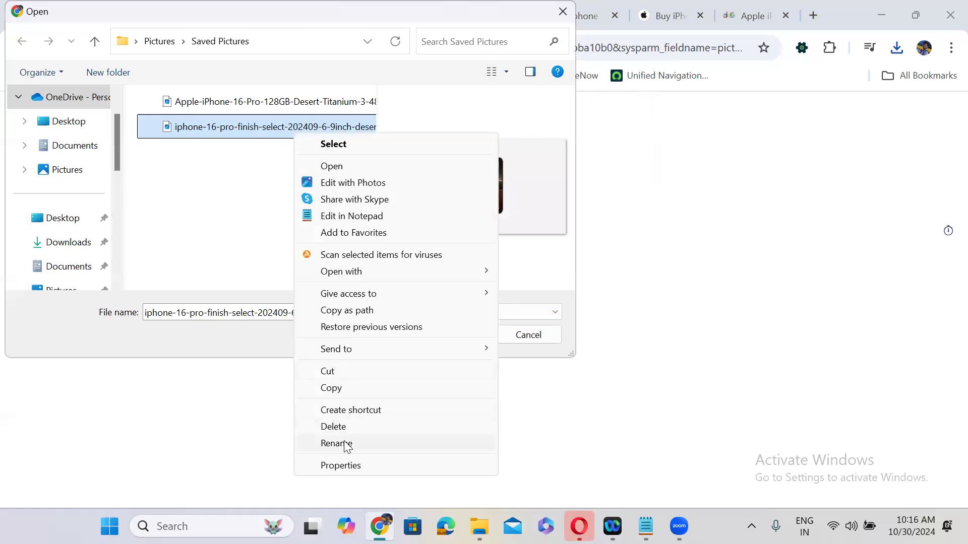
left_click(346, 447)
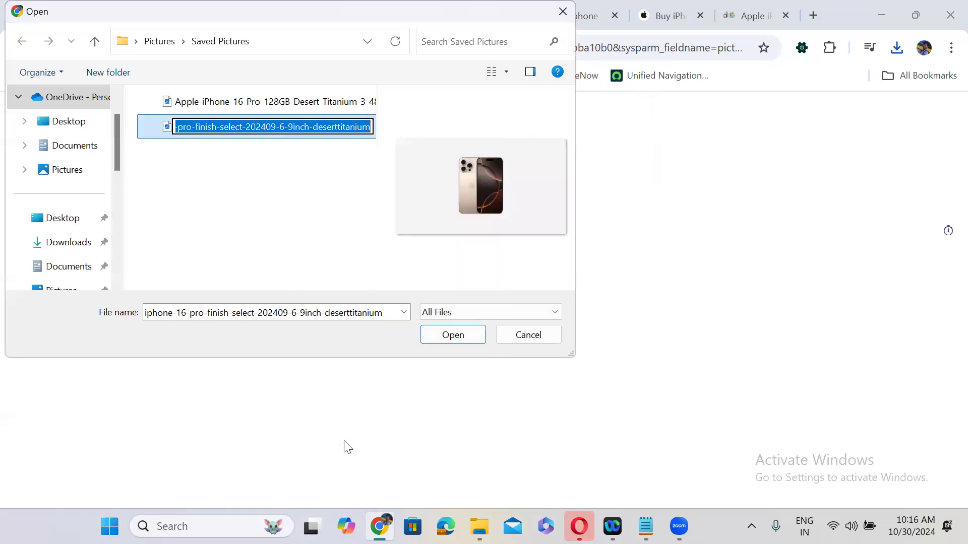
key("End")
type(".pn")
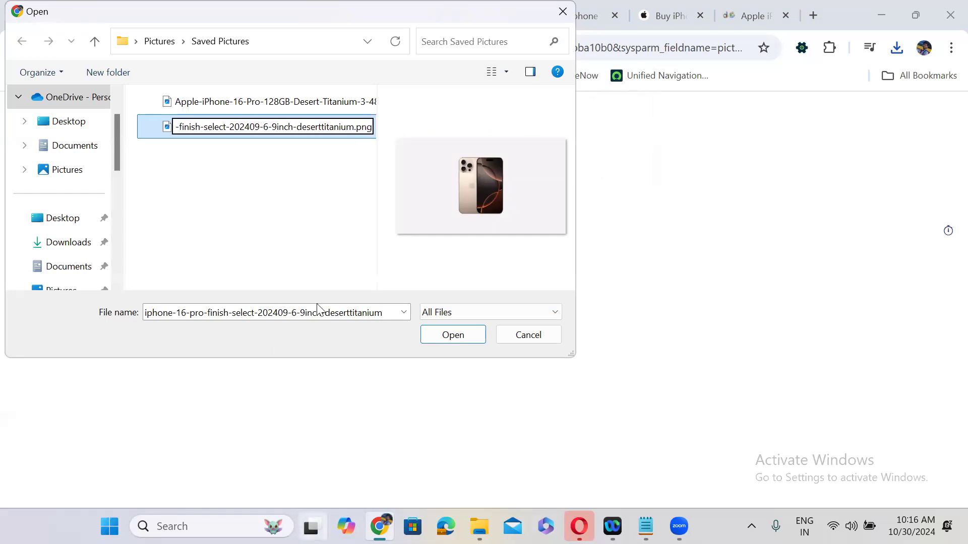
left_click(321, 227)
Try uploading the renamed .png image and dismiss the not-found and unsupported-format errors
left_click(454, 335)
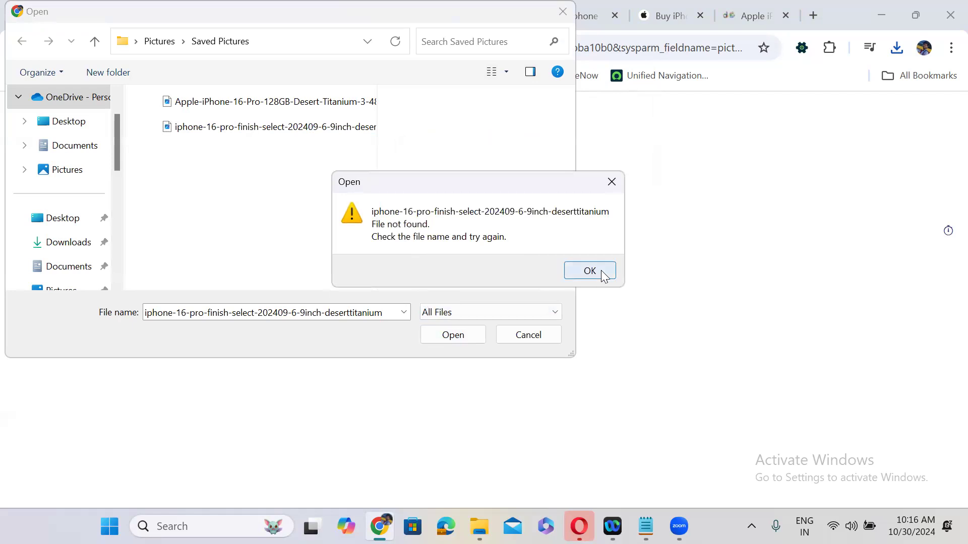
left_click(601, 271)
left_click(281, 128)
left_click(466, 335)
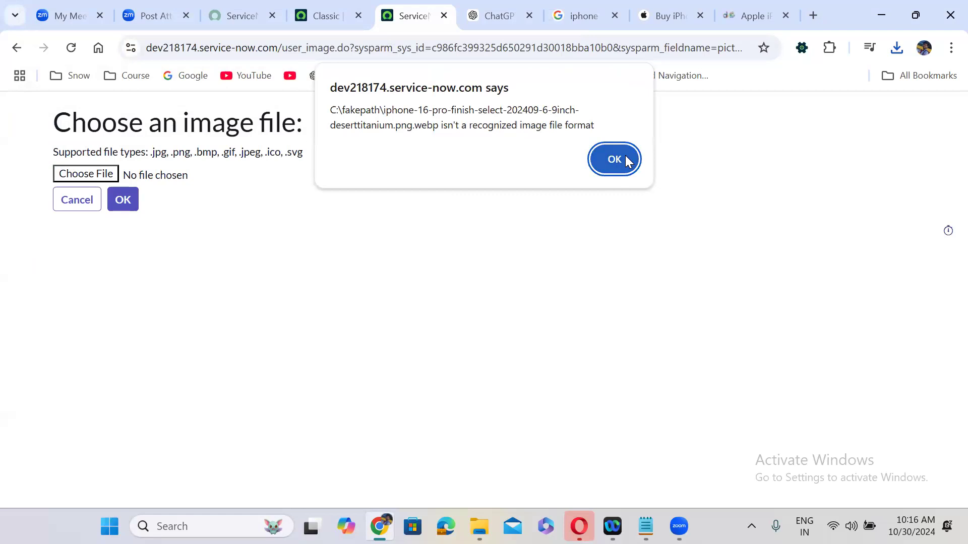
left_click(626, 161)
left_click(726, 4)
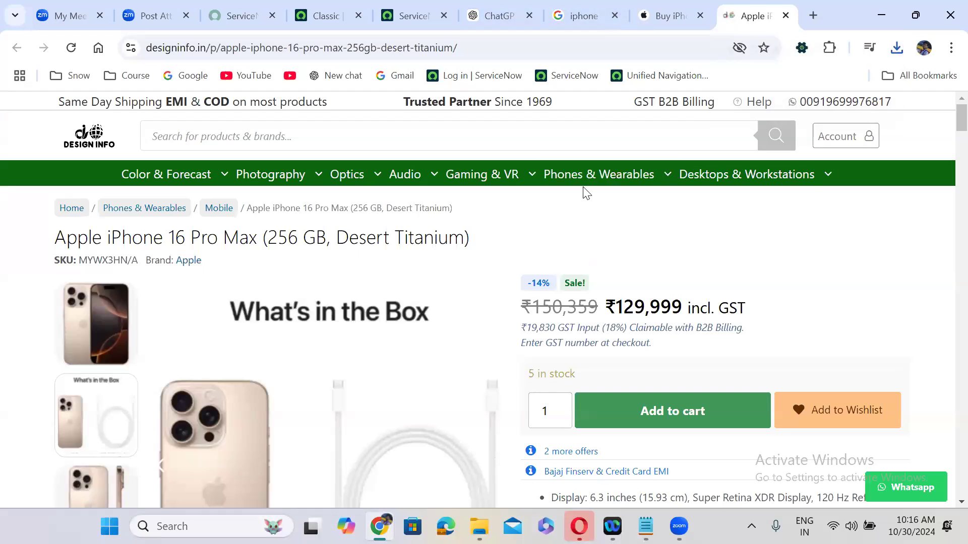
Rename the Desert Titanium image in Pictures > Saved Pictures to Iphone 16.png through Properties
key("alt+Tab")
left_click(562, 285)
double_click(737, 186)
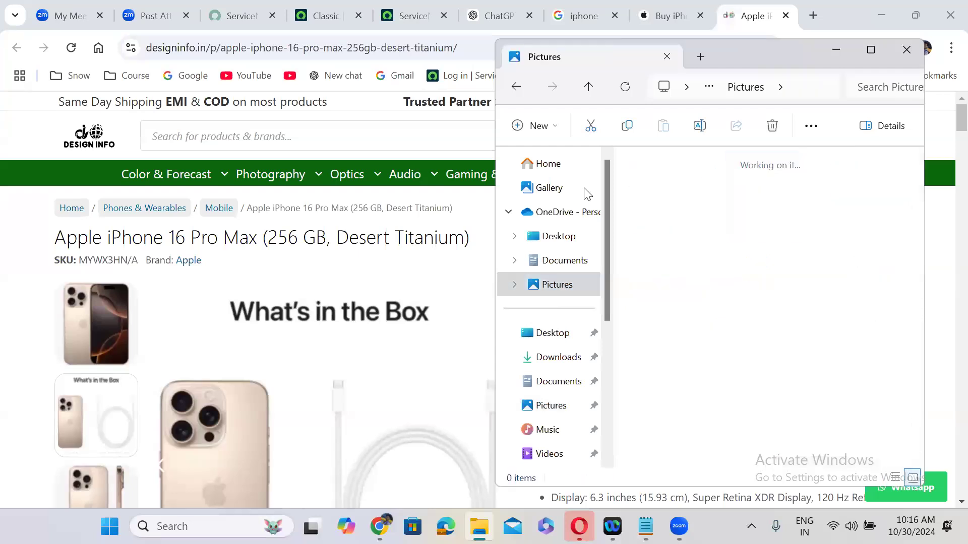
left_click(669, 204)
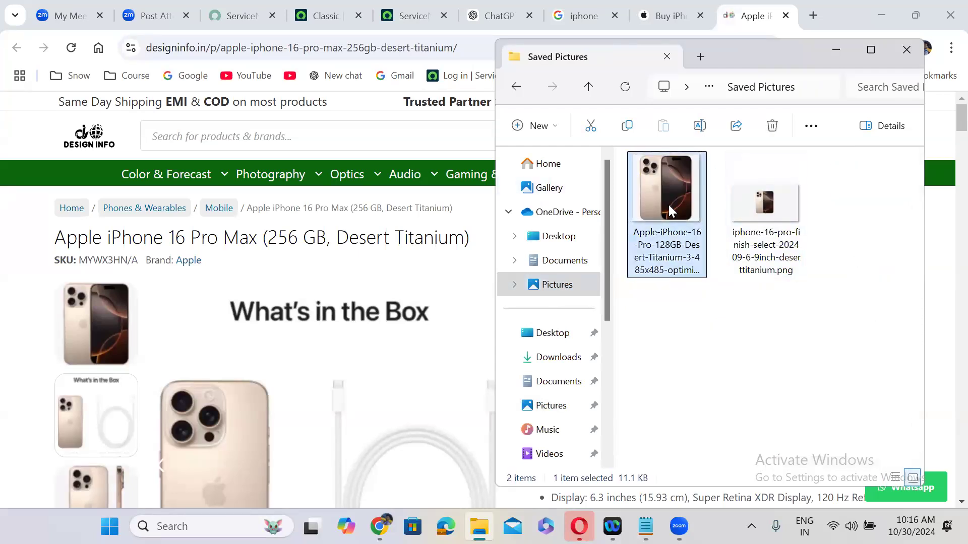
right_click(669, 204)
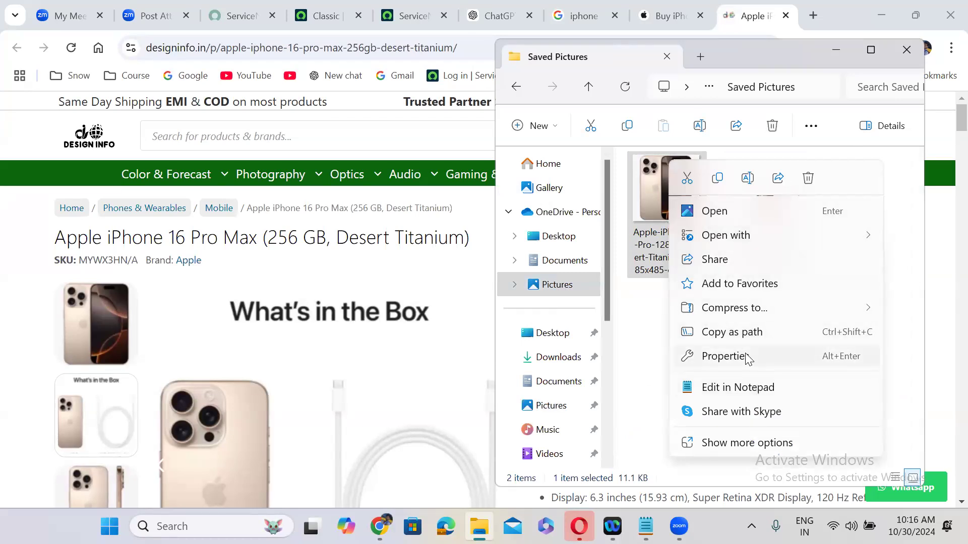
left_click(747, 357)
left_click(789, 177)
key("ctrl+a")
key("BackSpace")
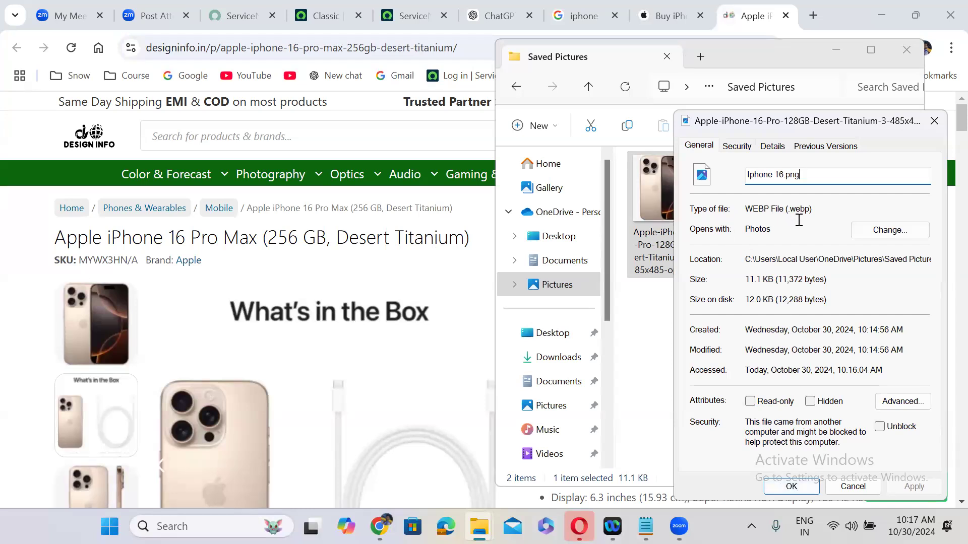
left_click(787, 484)
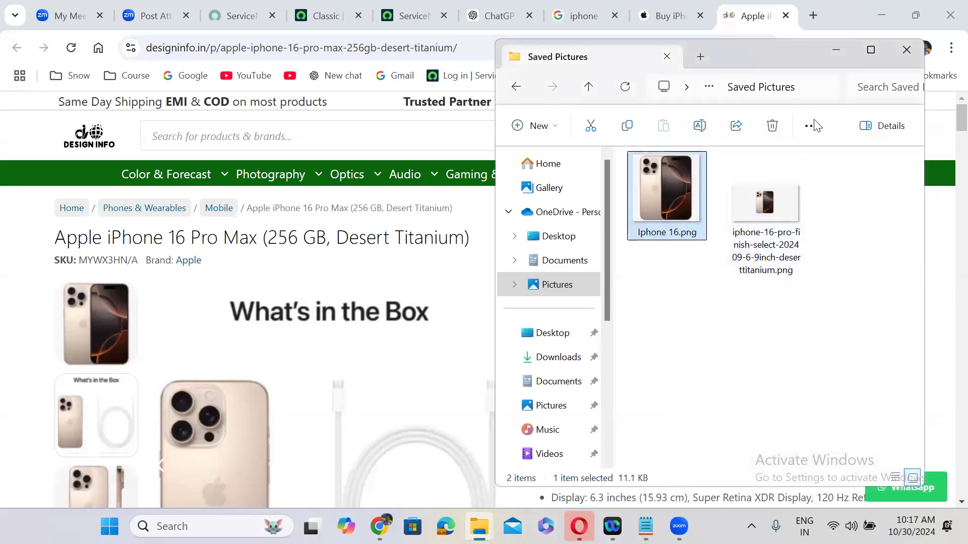
Close the folder window and search Google Images for 'iphone 16 pro max png image'
left_click(906, 50)
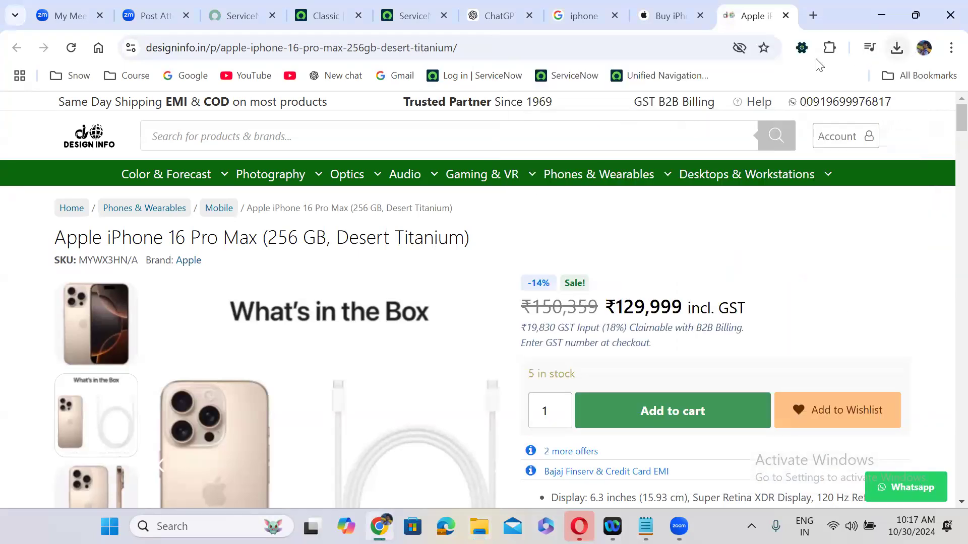
left_click(676, 7)
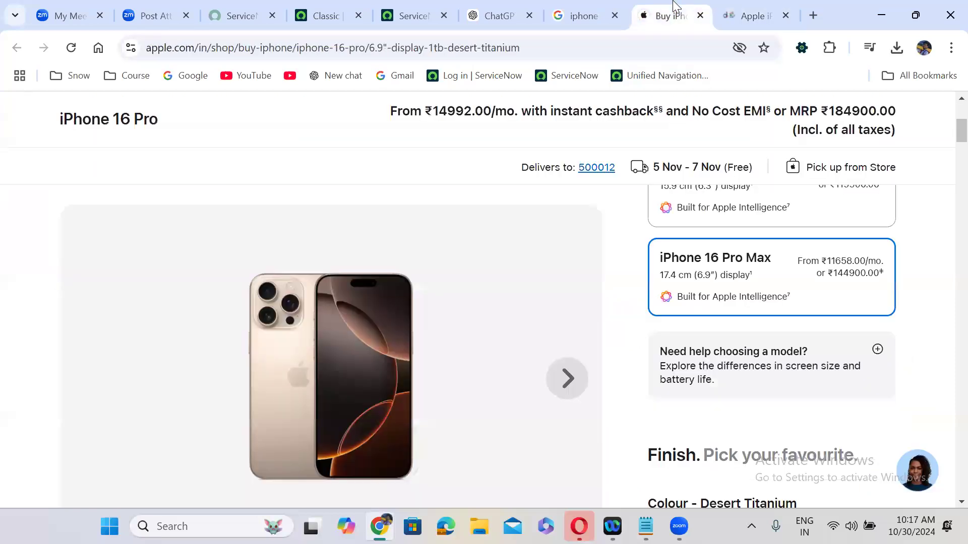
left_click(569, 14)
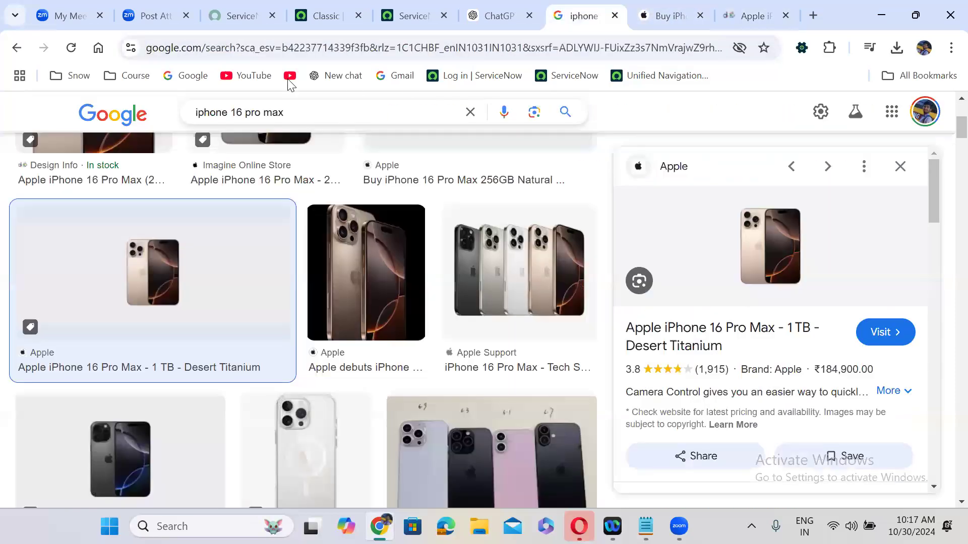
left_click(295, 112)
type("png")
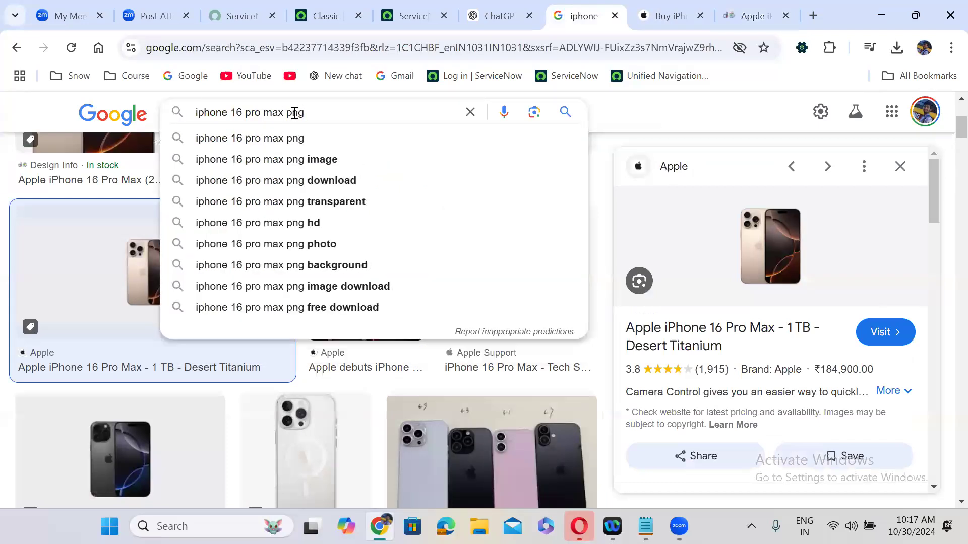
left_click(308, 160)
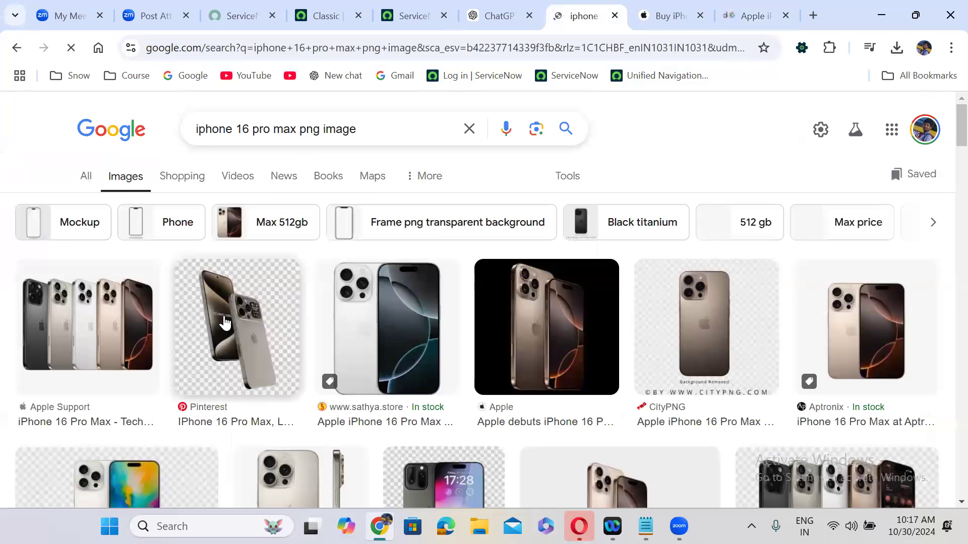
Open the Apple Support iPhone 16 Pro Max Tech Specs page from the image results
left_click(225, 323)
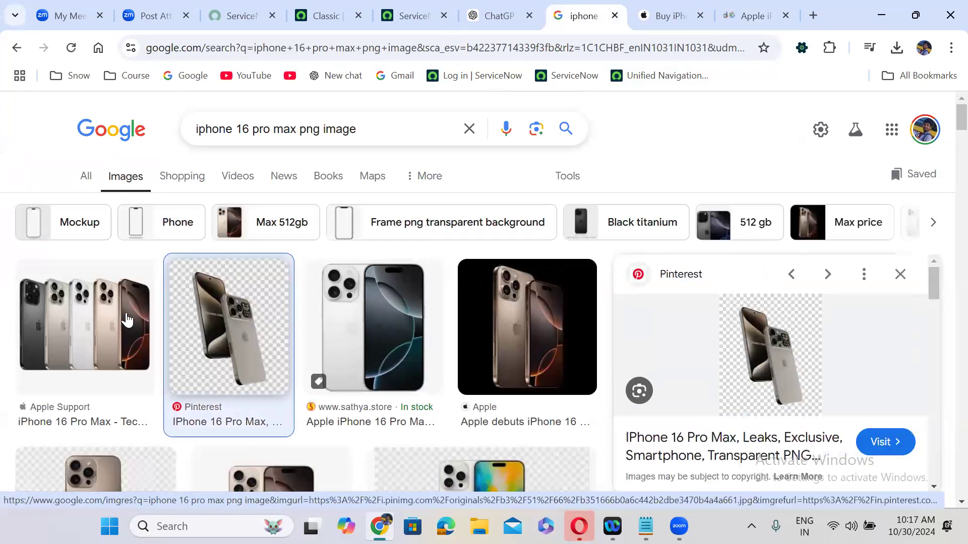
left_click(126, 317)
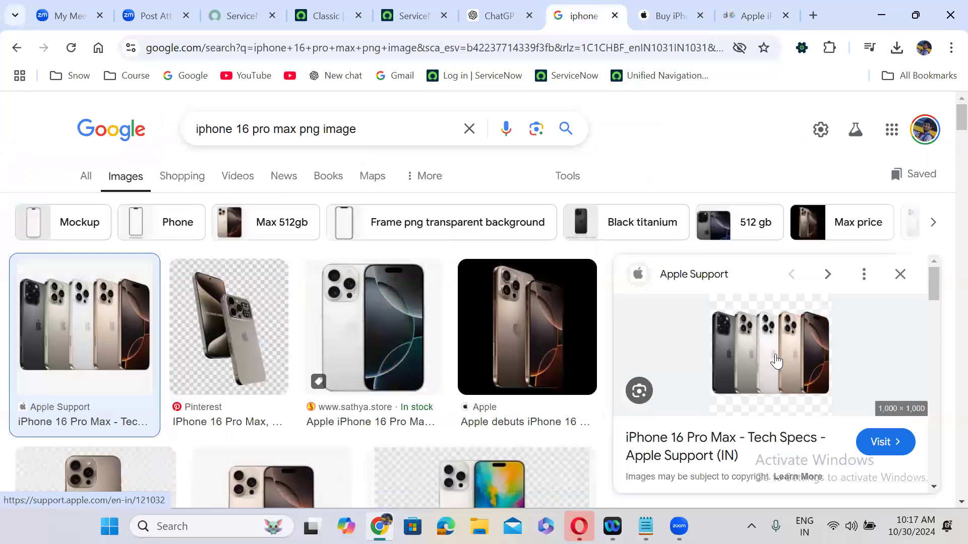
left_click(708, 392)
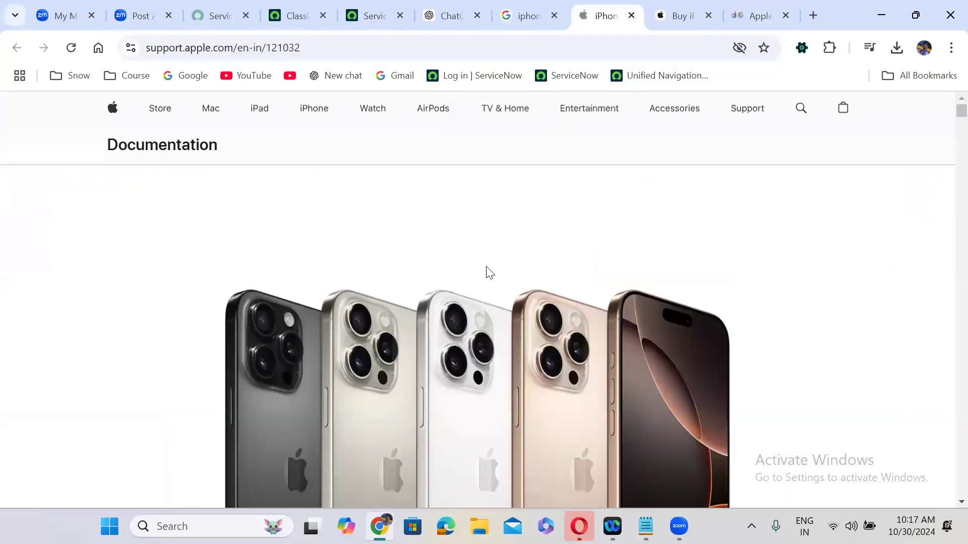
right_click(466, 306)
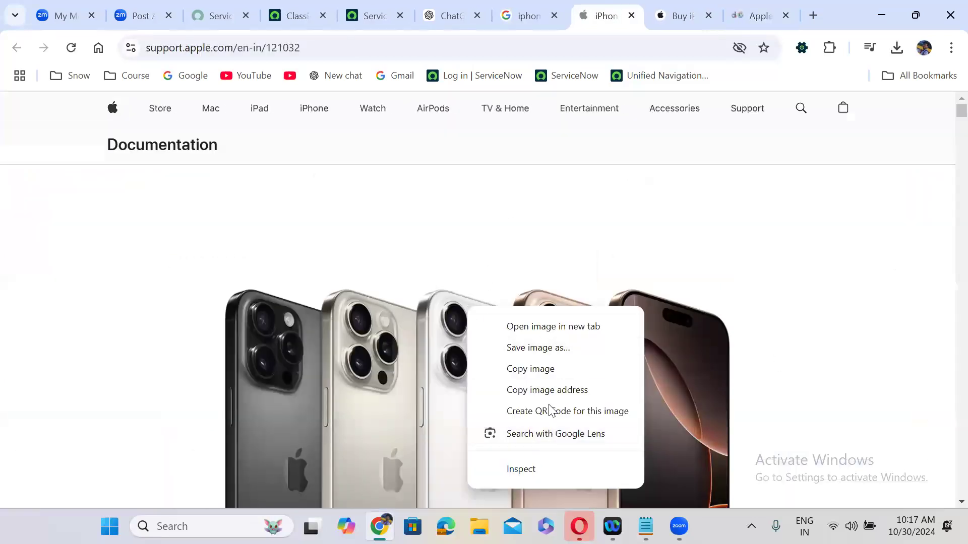
Save the iPhone lineup image as 121032-iphone-16-pro-max.png in Pictures > Saved Pictures
left_click(536, 348)
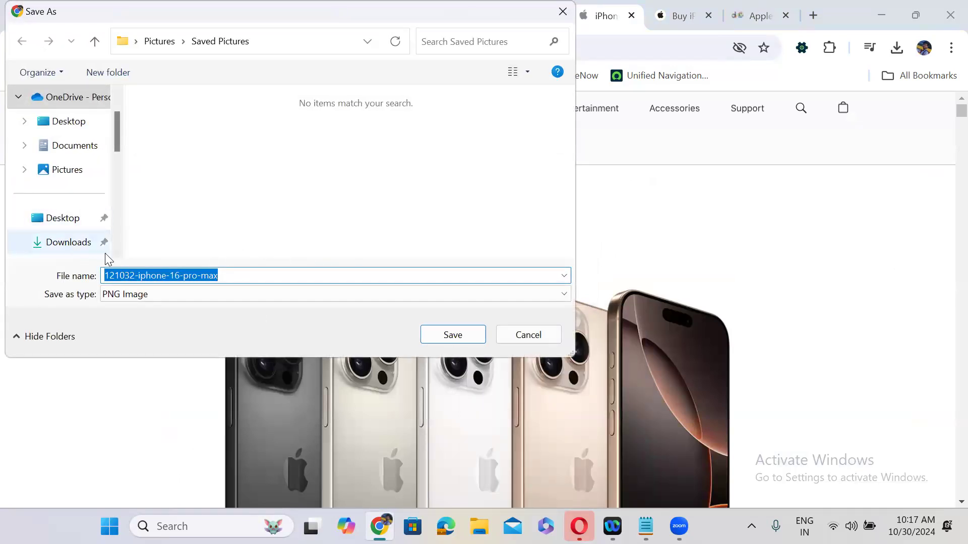
scroll(112, 204, "down", 2)
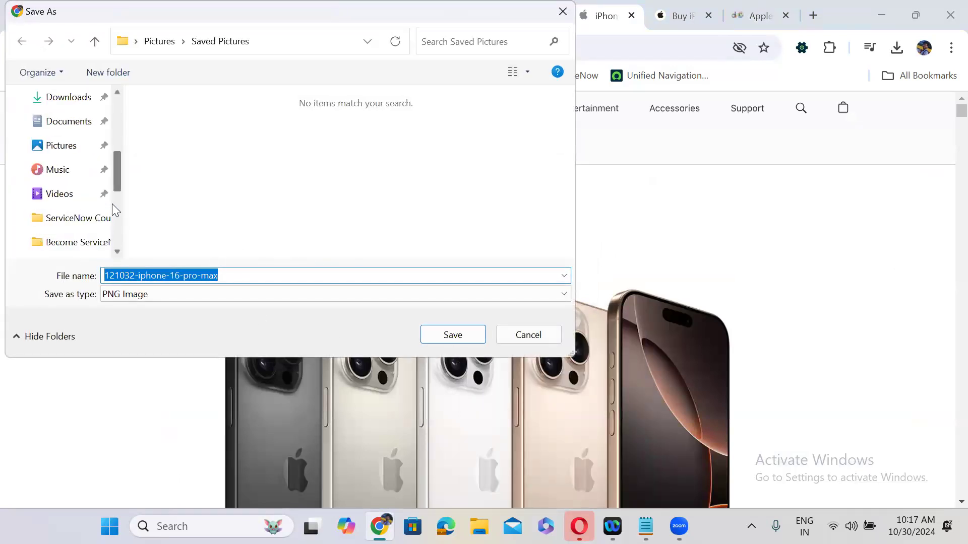
left_click(63, 148)
double_click(298, 132)
left_click(463, 335)
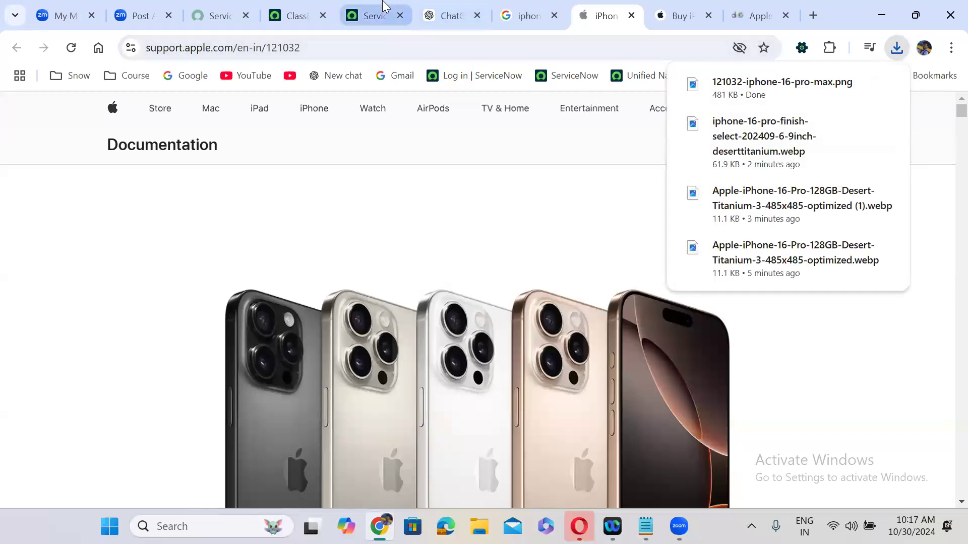
left_click(381, 11)
Upload 121032-iphone-16-pro-max from Saved Pictures as the Iphone 16 Pro Max item's Picture
left_click(112, 177)
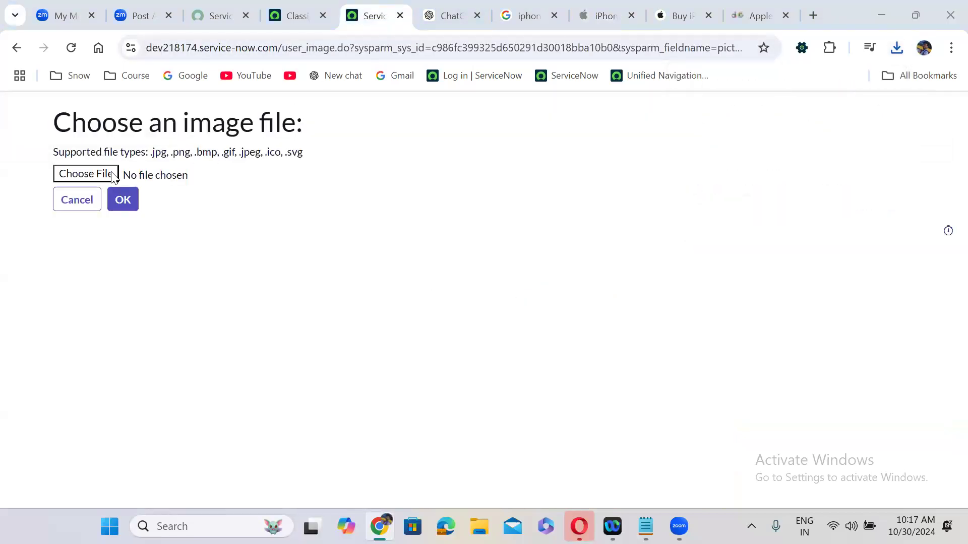
left_click(261, 106)
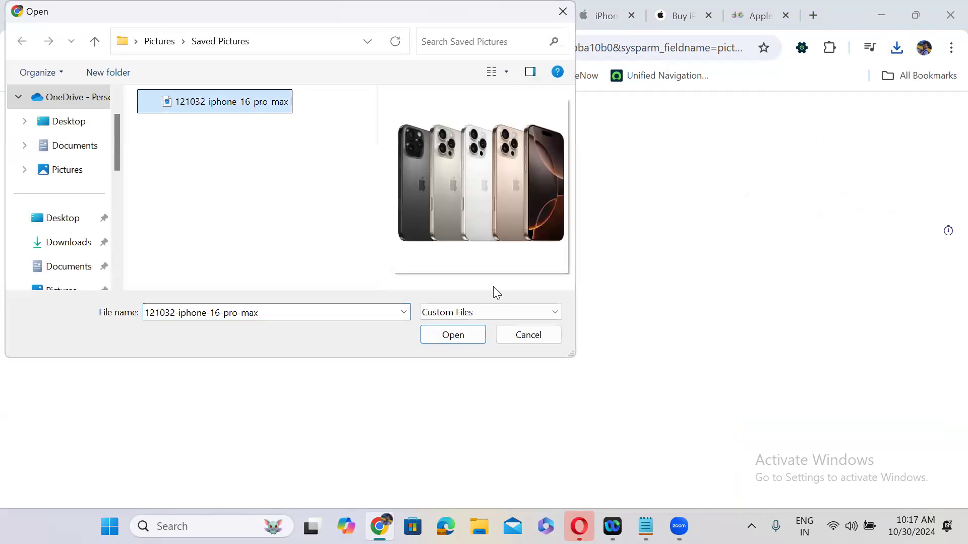
left_click(453, 336)
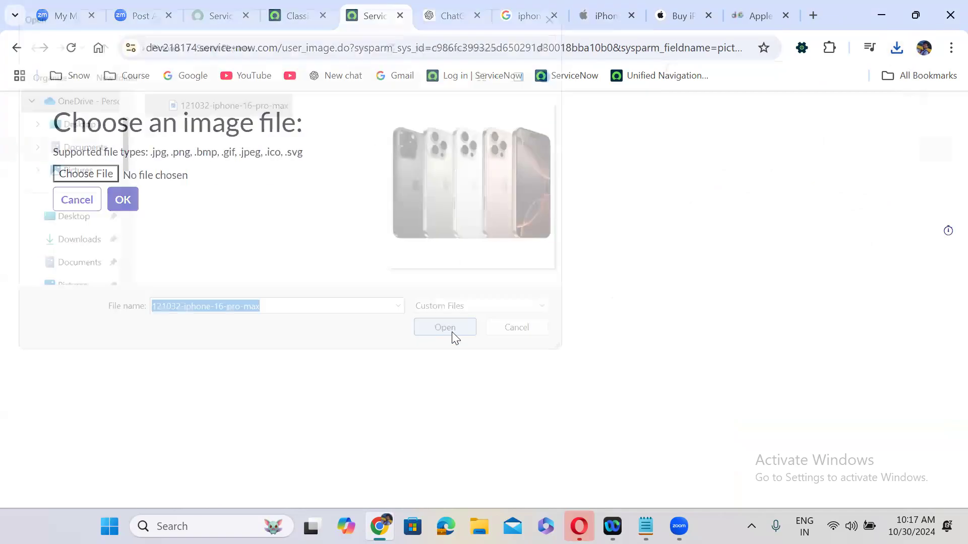
left_click(127, 204)
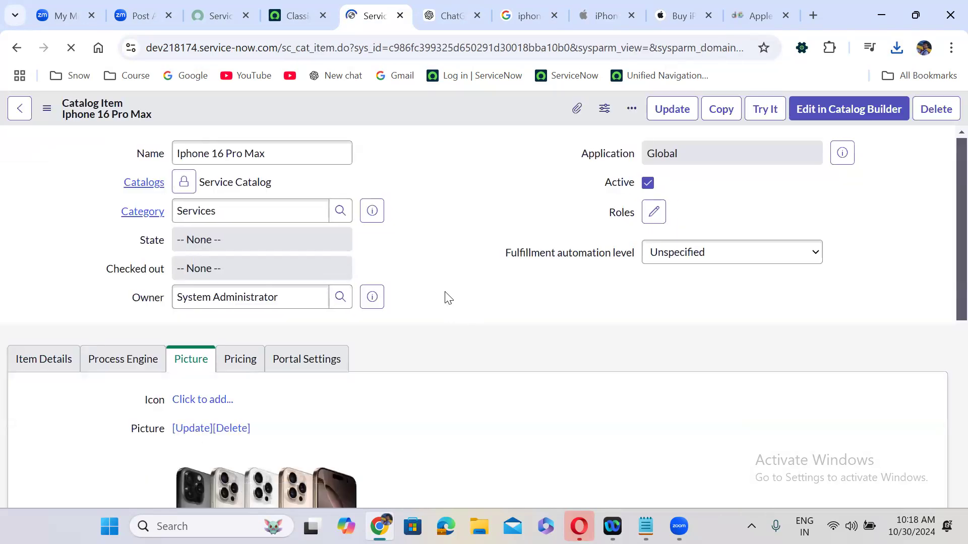
scroll(448, 298, "down", 5)
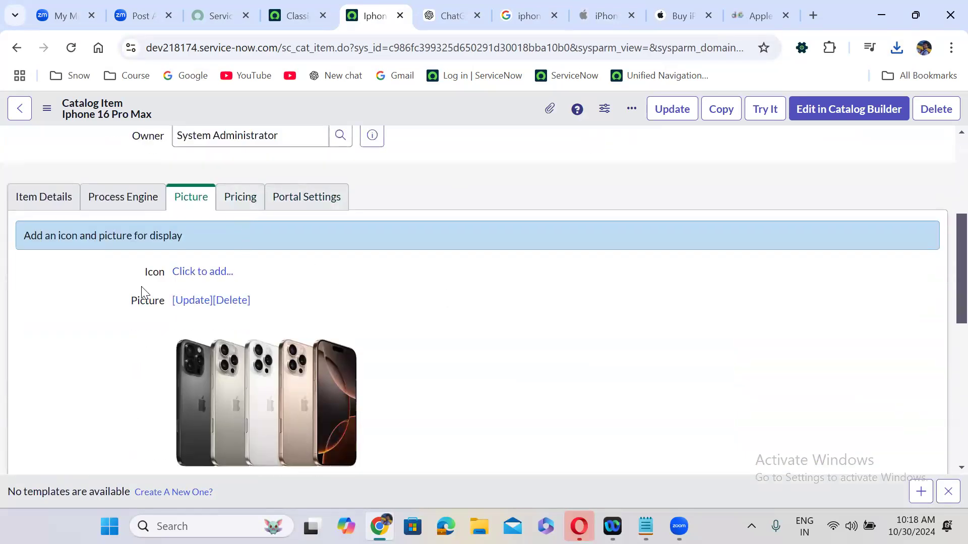
Upload 121032-iphone-16-pro-max.png as the catalog item's Icon on the Picture tab
left_click(211, 276)
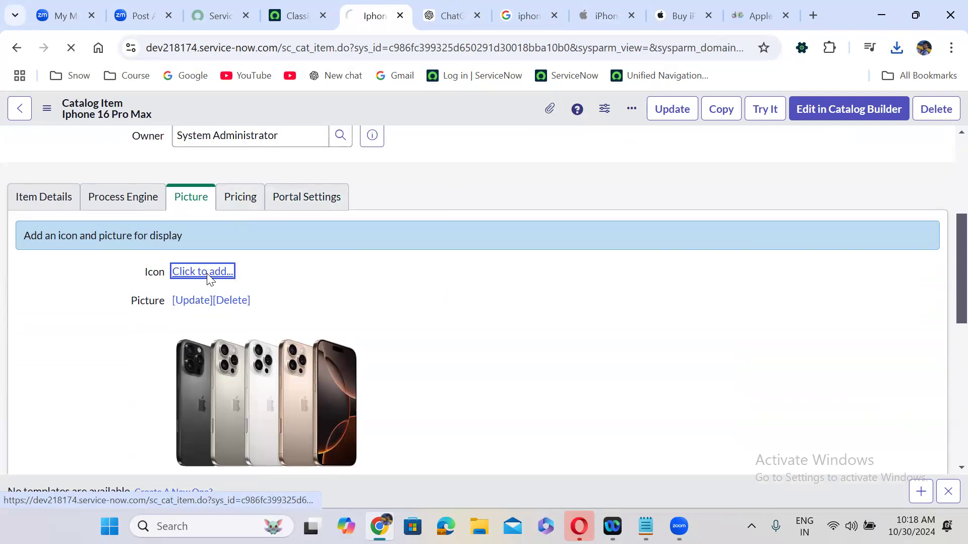
left_click(87, 176)
left_click(200, 110)
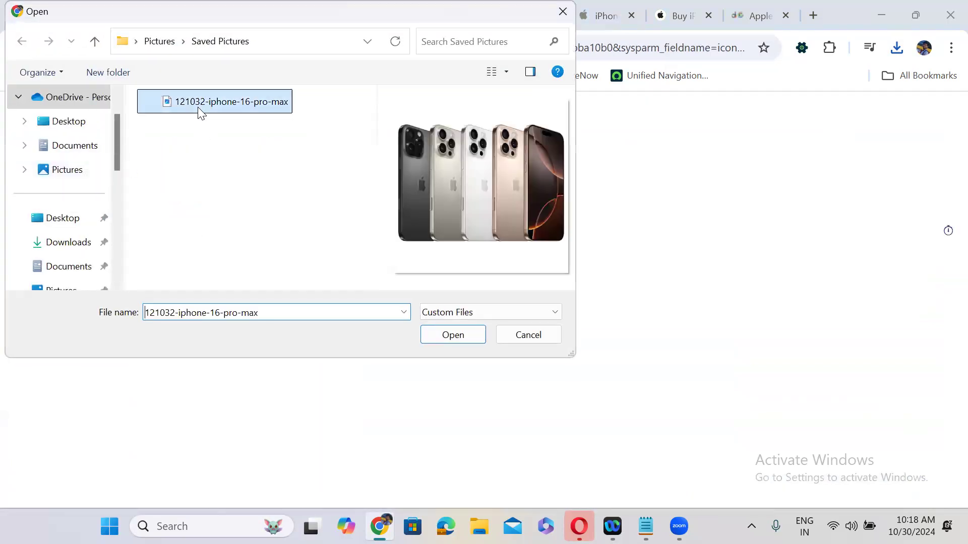
left_click(459, 337)
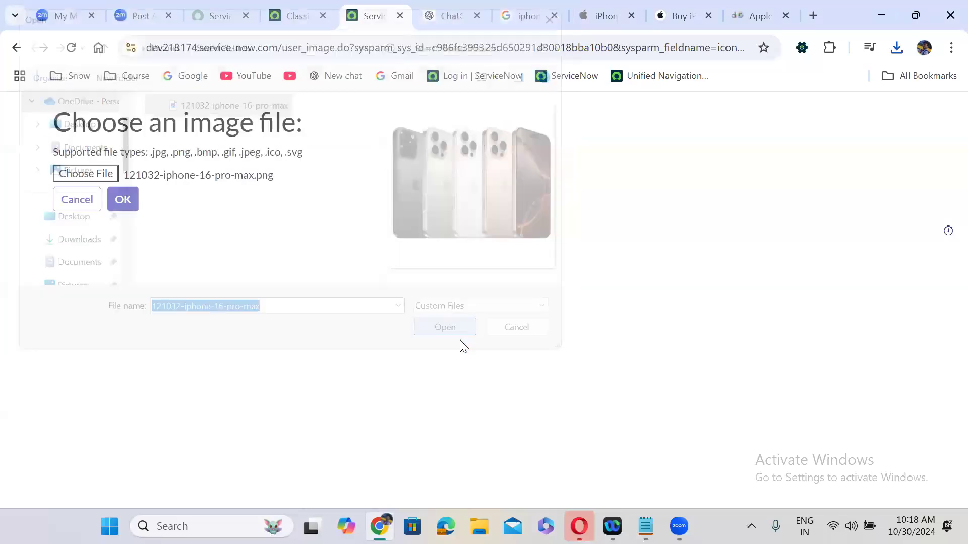
left_click(132, 199)
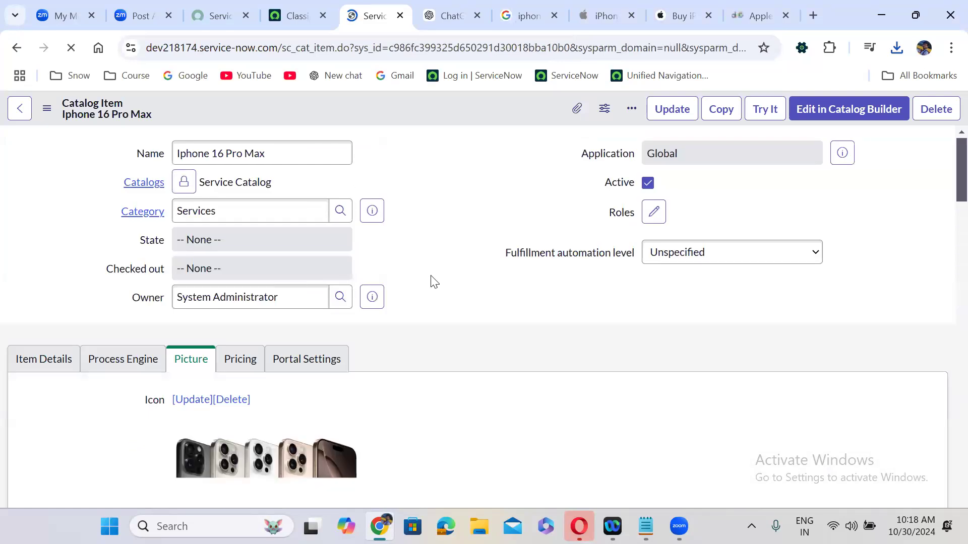
scroll(431, 276, "down", 2)
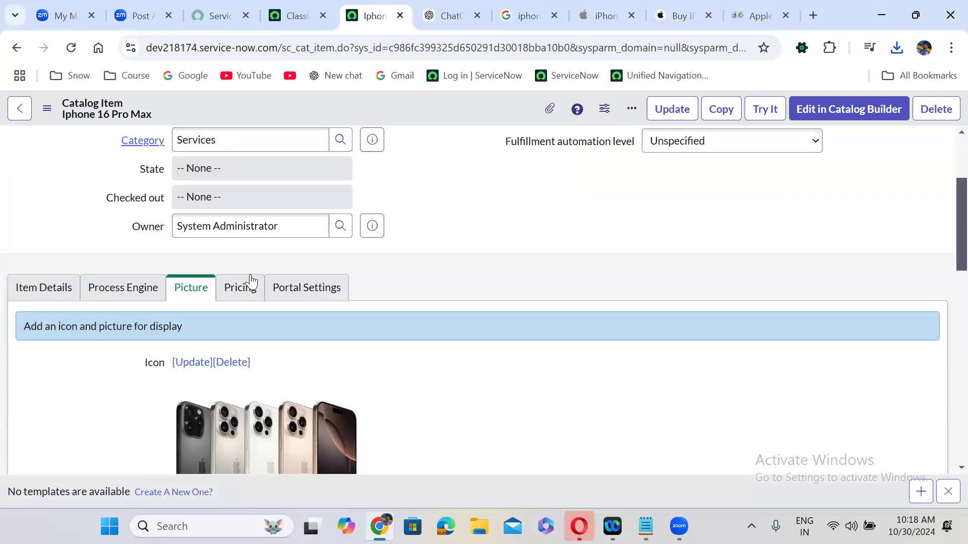
Enter a price of 1,500.00 for the Iphone 16 Pro Max item
left_click(251, 282)
scroll(449, 255, "down", 2)
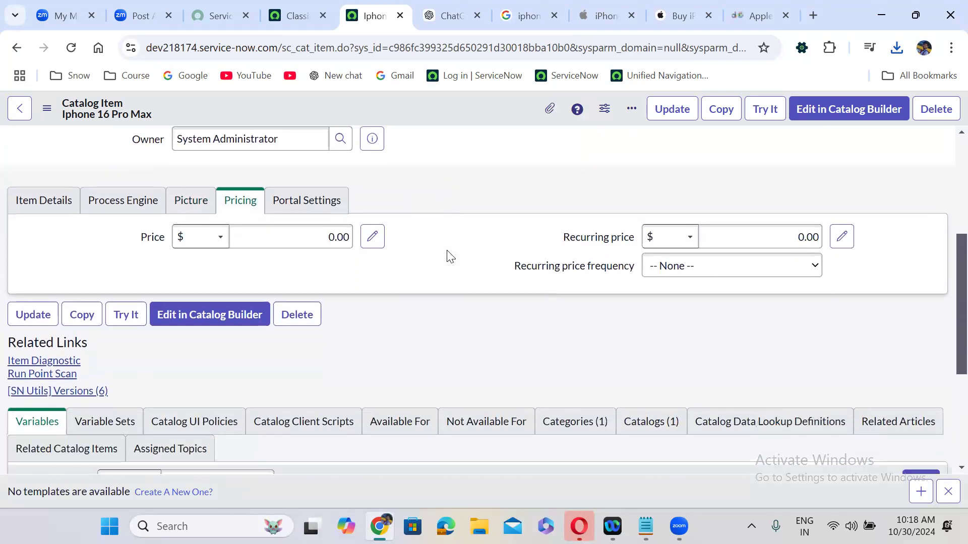
left_click(327, 236)
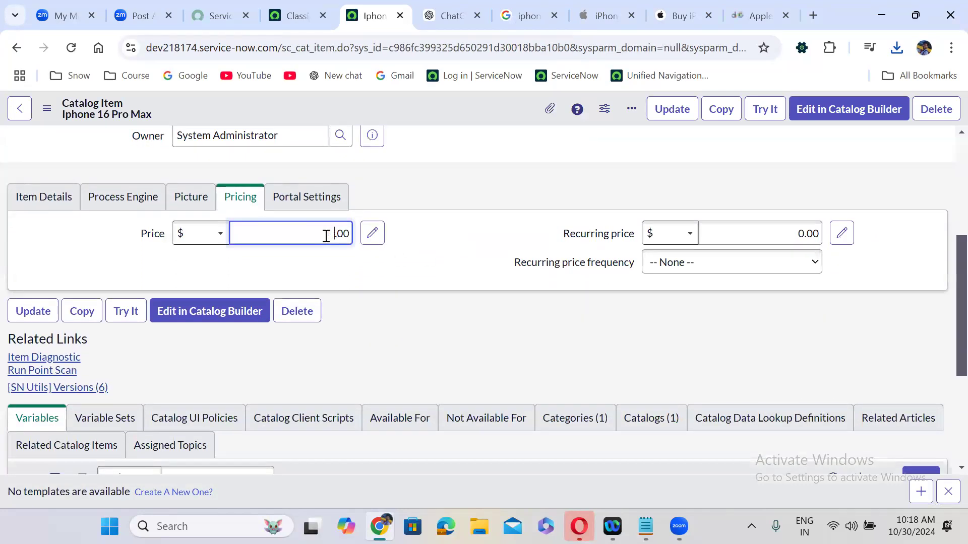
type("1500")
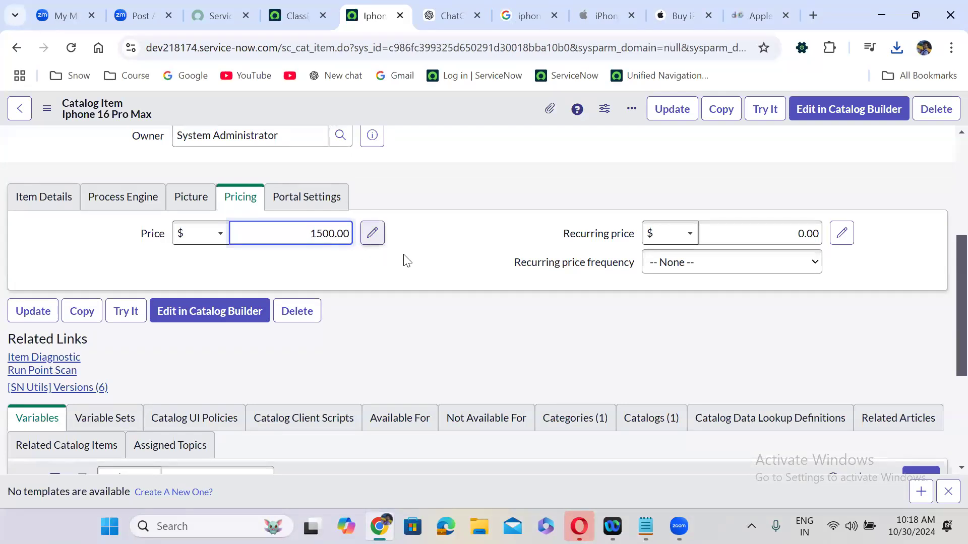
left_click(422, 257)
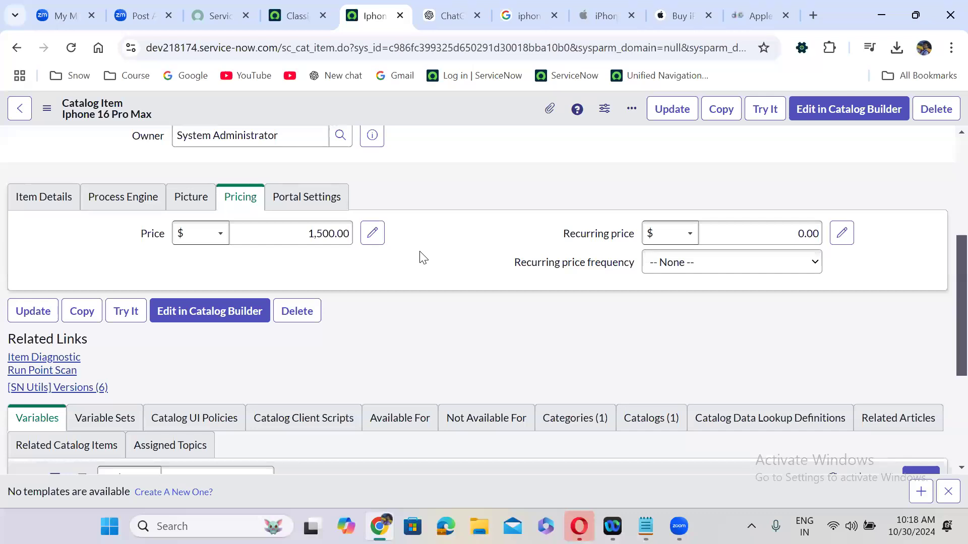
Replace the price with 2,500 and show the item's Portal Settings
double_click(322, 231)
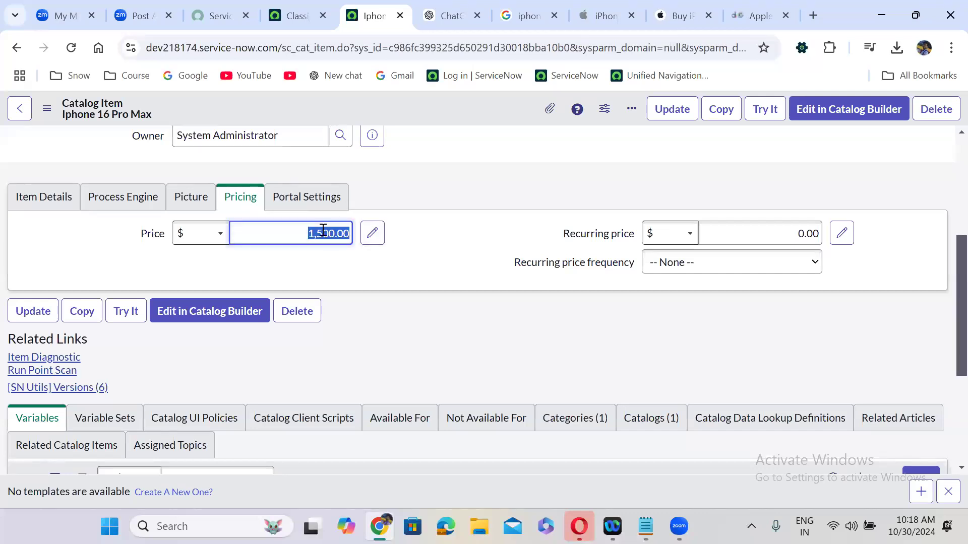
type("2500")
left_click(431, 269)
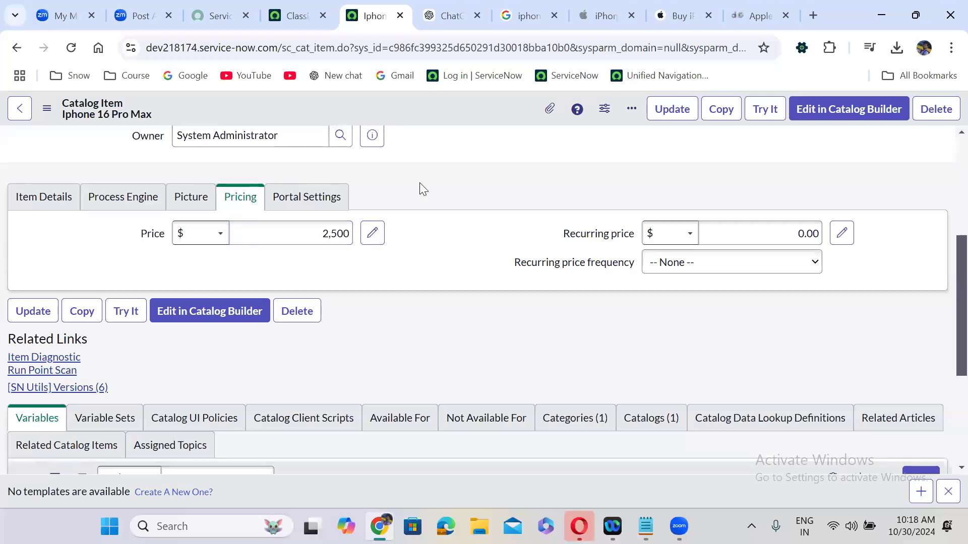
left_click(292, 208)
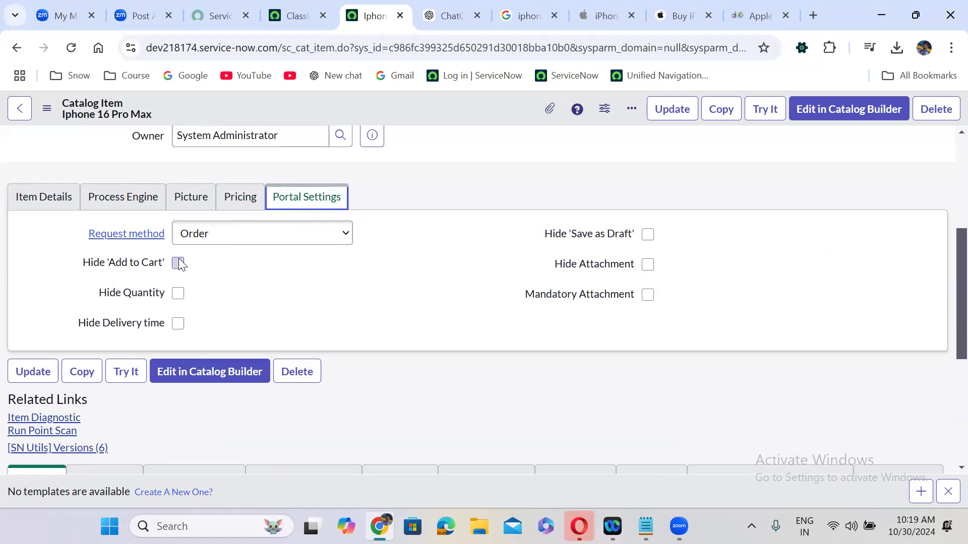
Save the catalog item from the header context menu, then preview it as requesters see it
left_click(420, 170)
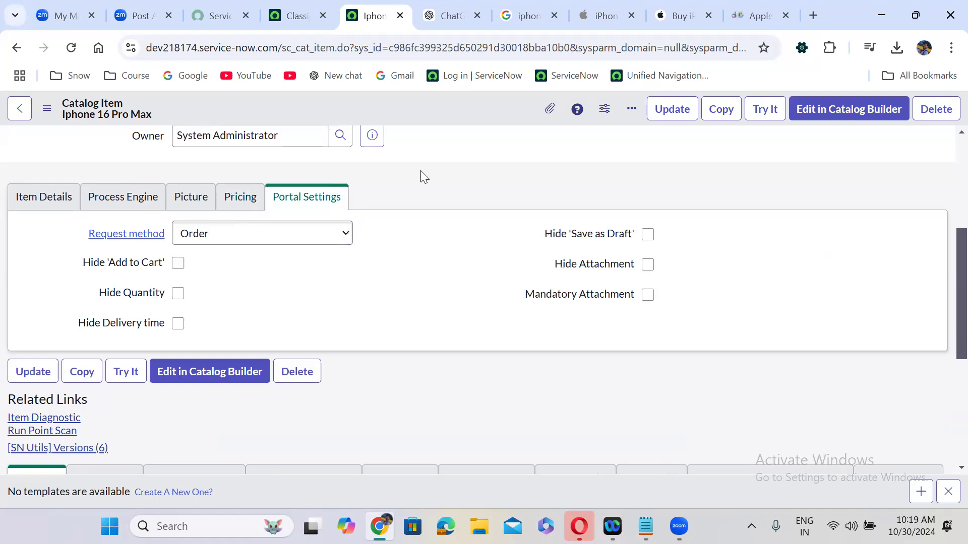
right_click(459, 107)
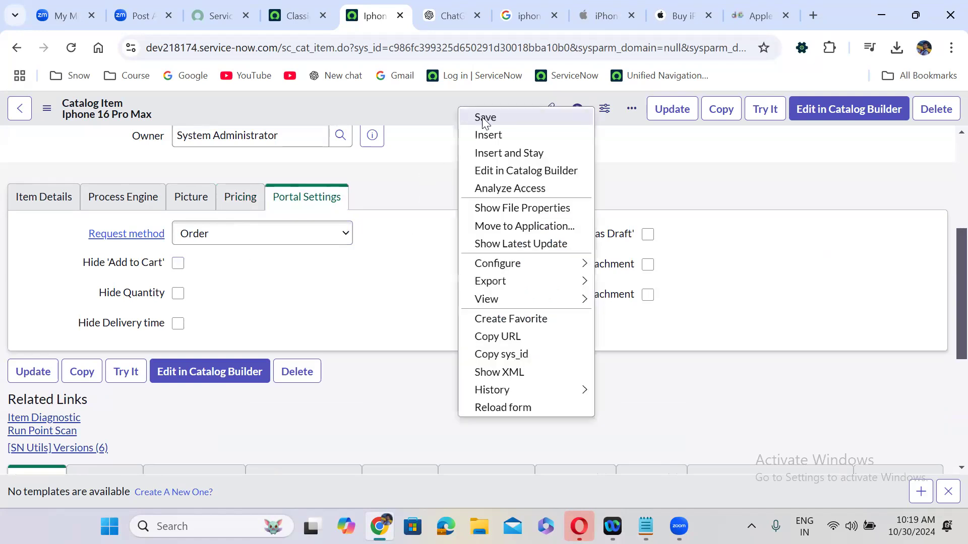
left_click(484, 118)
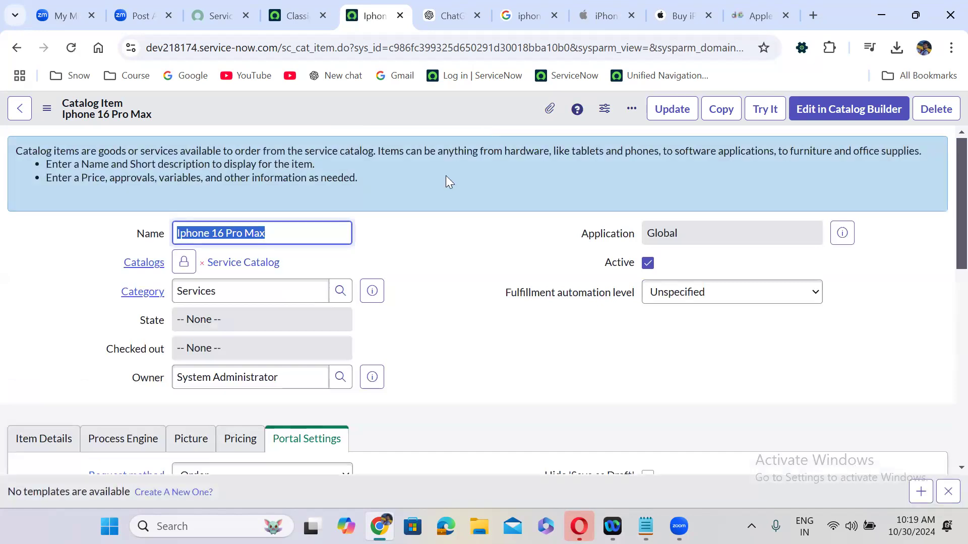
left_click(762, 109)
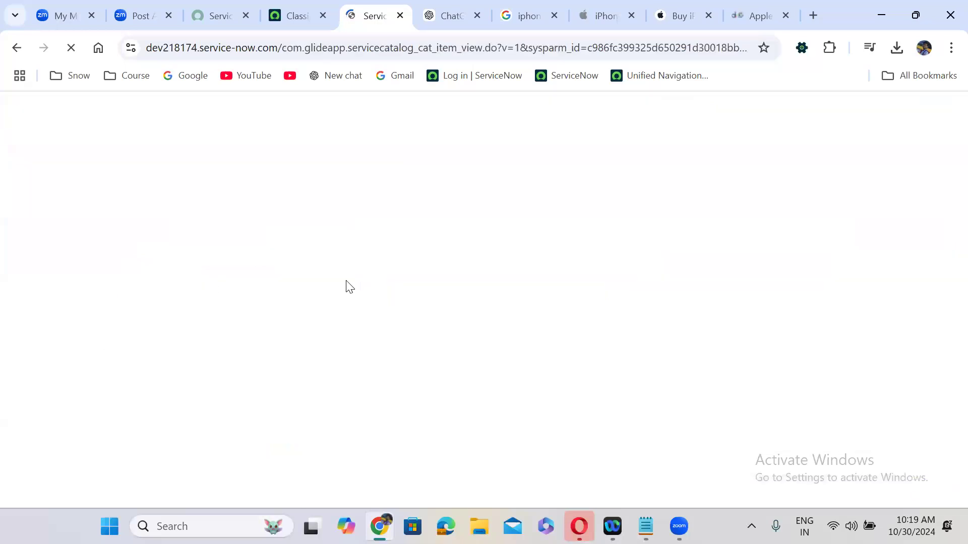
left_click(446, 266)
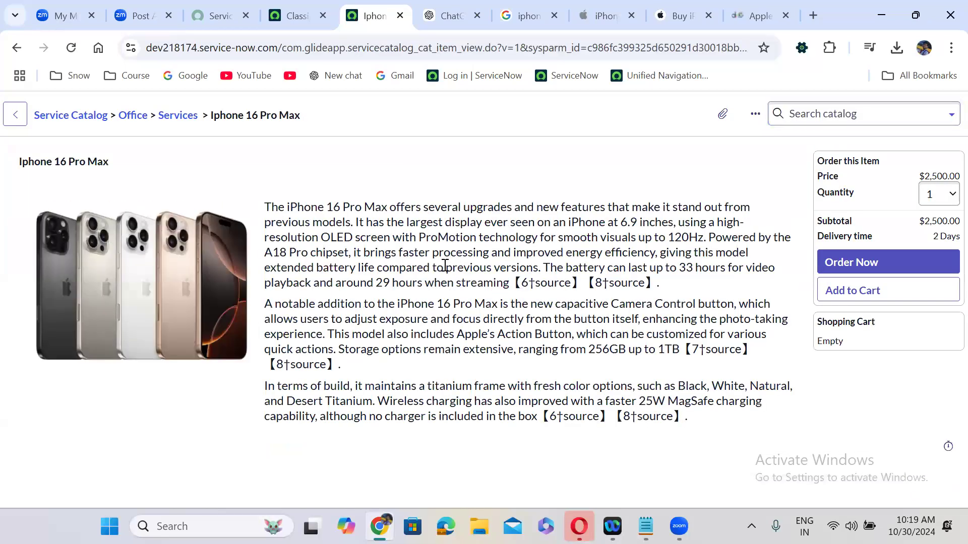
left_click(16, 51)
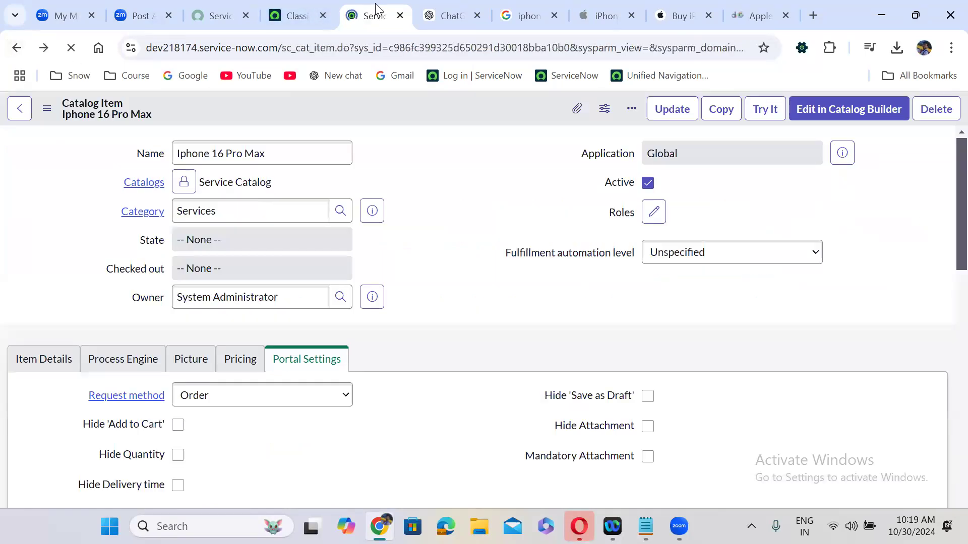
right_click(376, 9)
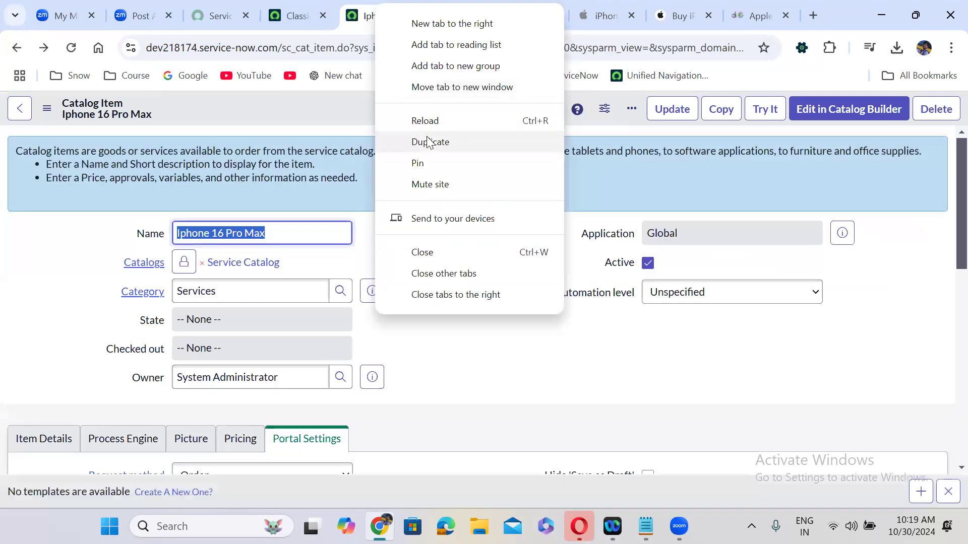
Duplicate the tab and load the Service Portal at /sp
left_click(430, 142)
left_click_drag(283, 48, 874, 19)
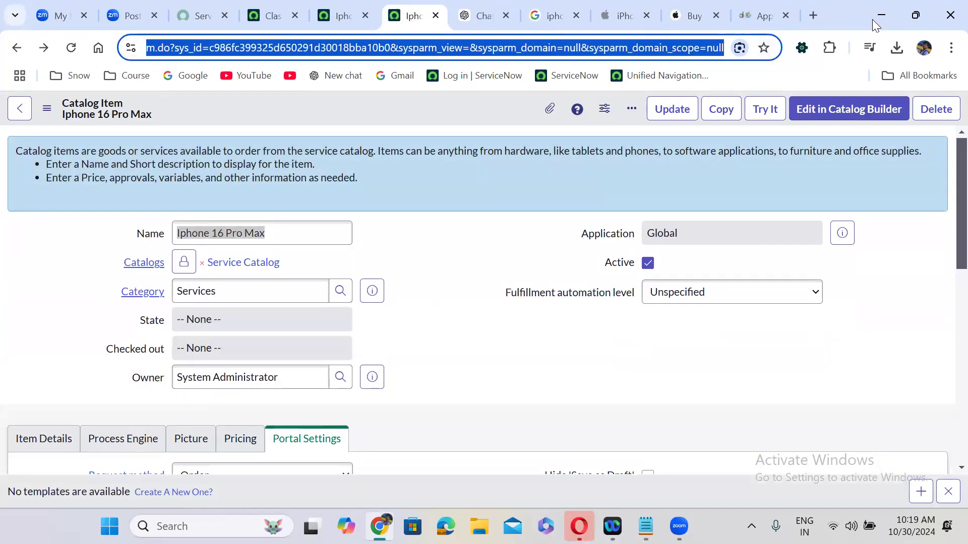
type("sp")
key("Return")
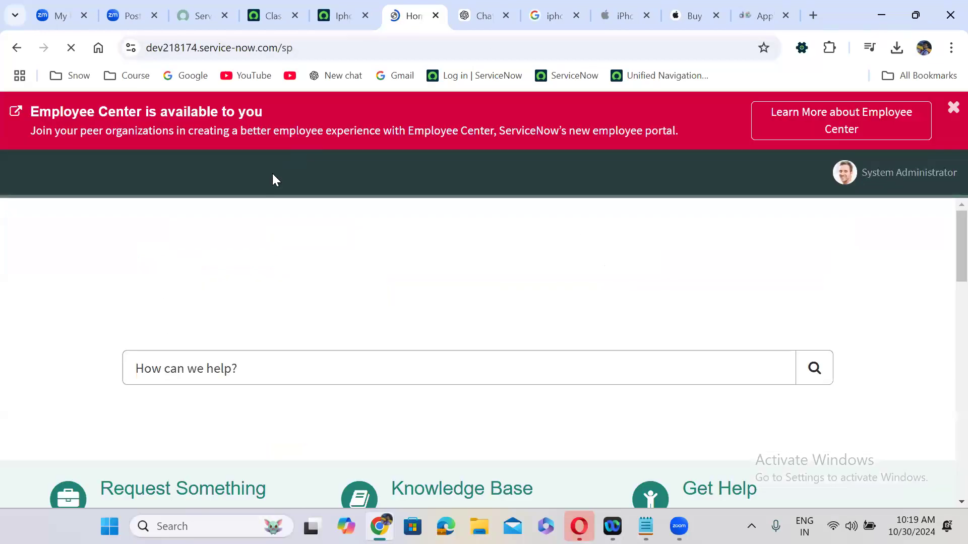
Browse Request Something to the Office › Services category listing the Iphone 16 Pro Max
scroll(423, 222, "down", 5)
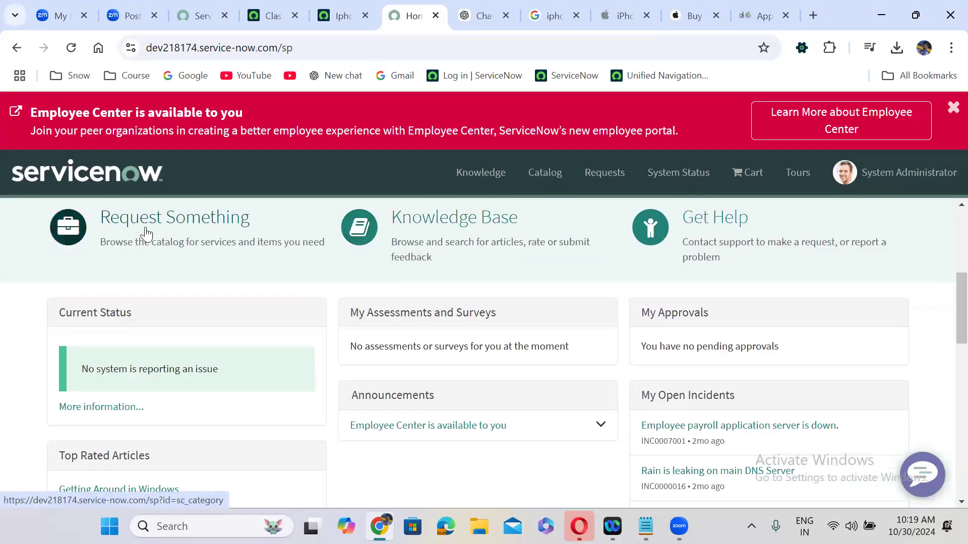
left_click(145, 233)
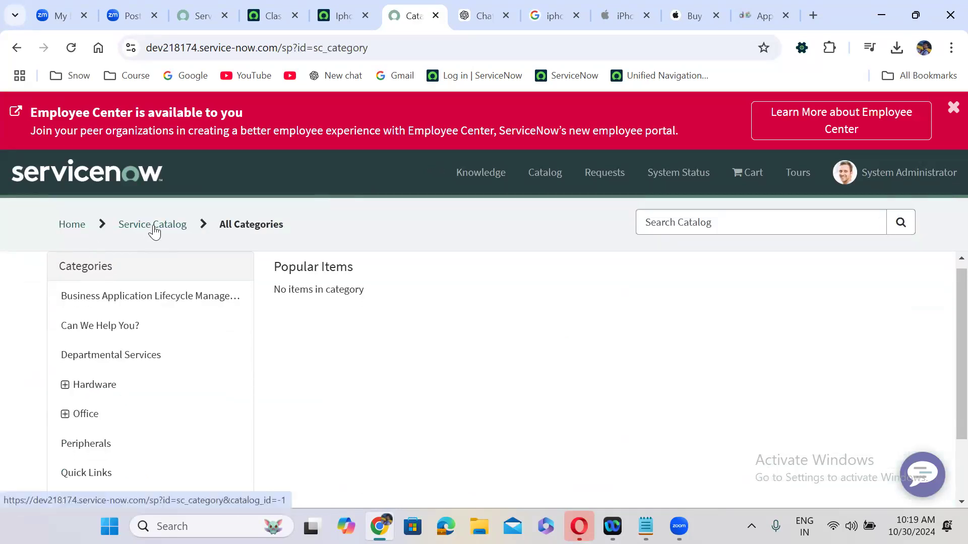
scroll(24, 309, "down", 1)
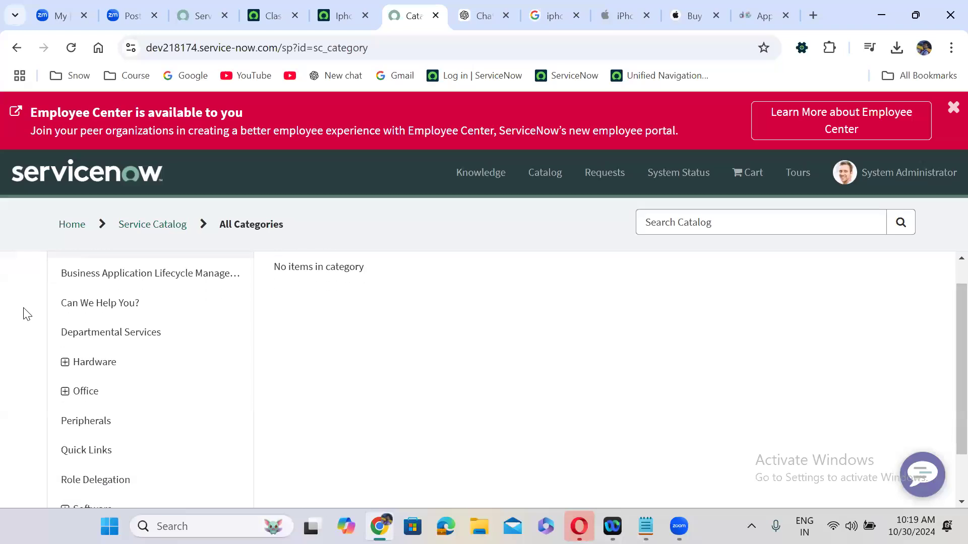
scroll(23, 309, "up", 1)
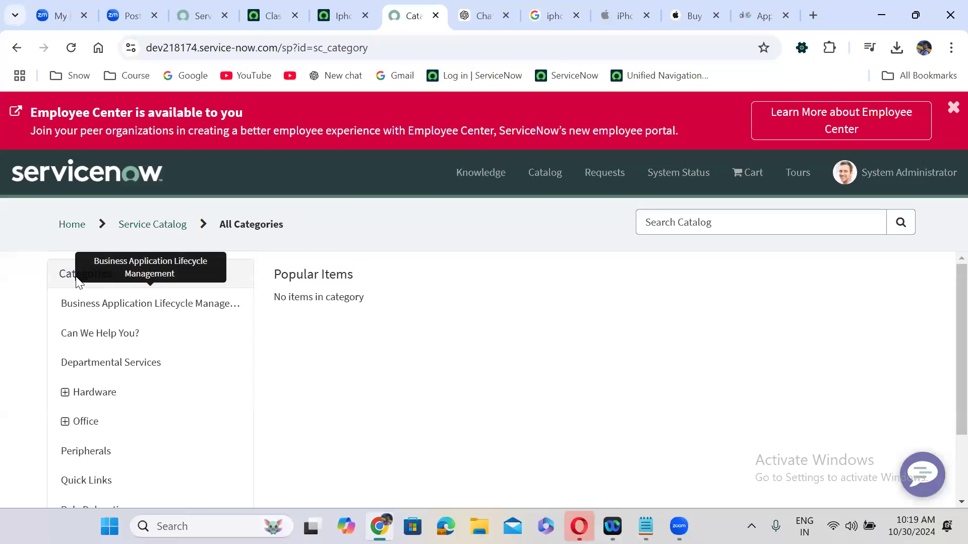
left_click(65, 422)
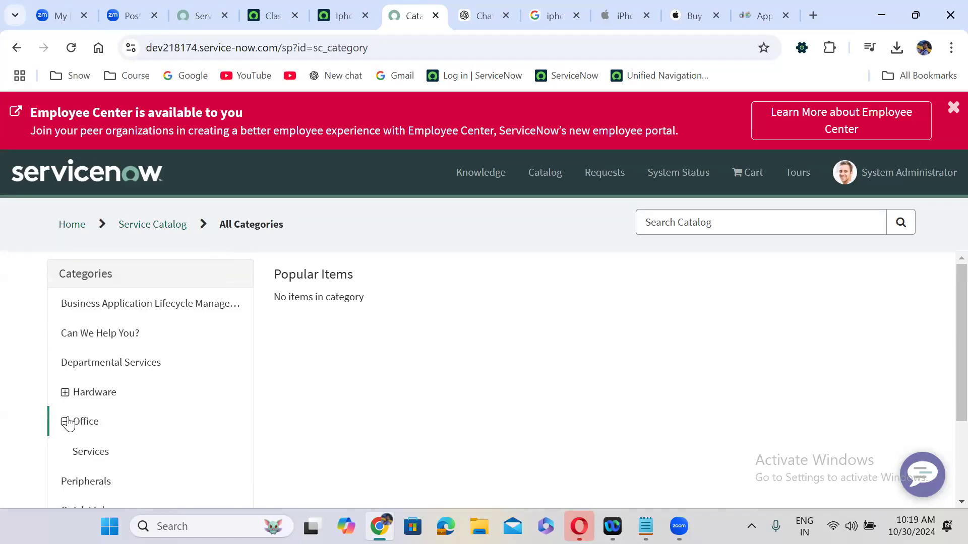
left_click(98, 462)
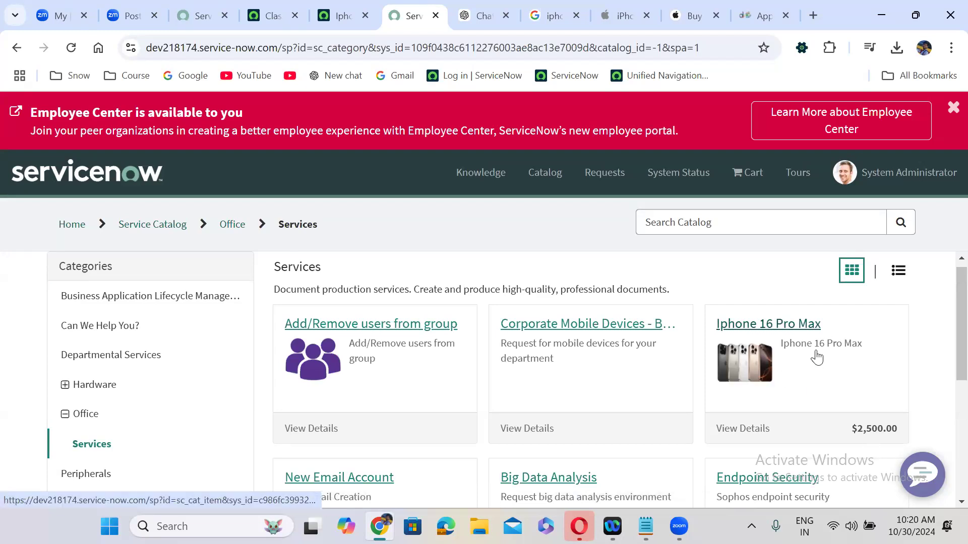
Dismiss the Employee Center announcement banner on the portal home page
left_click(797, 327)
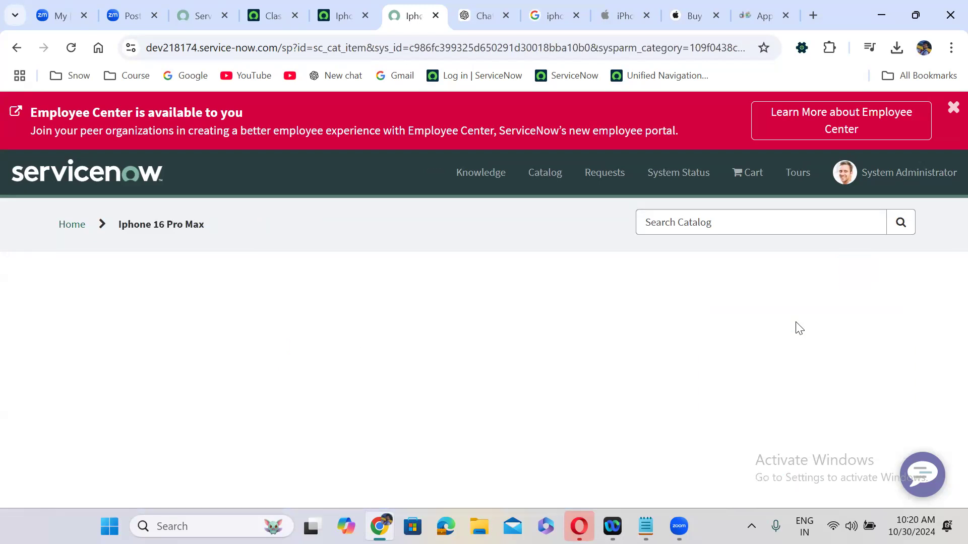
left_click(78, 189)
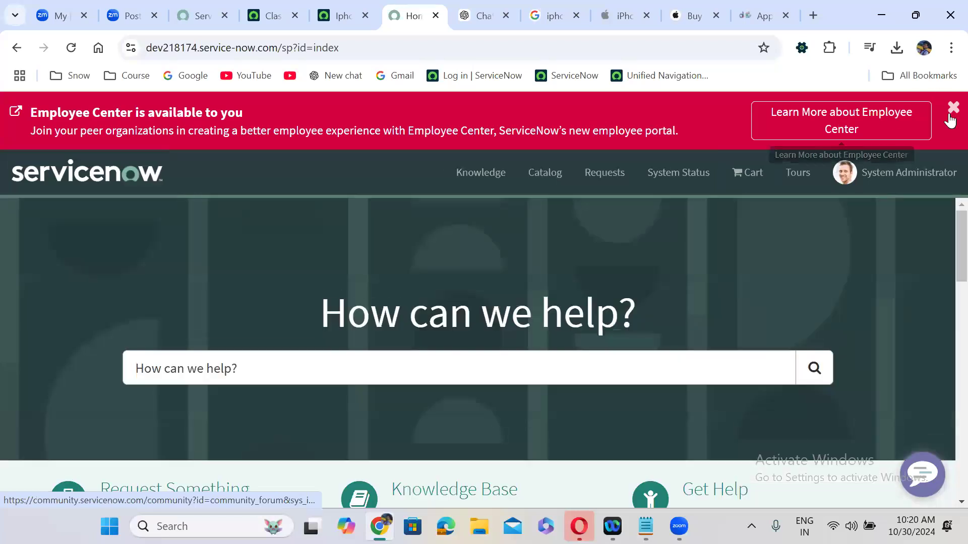
left_click(954, 108)
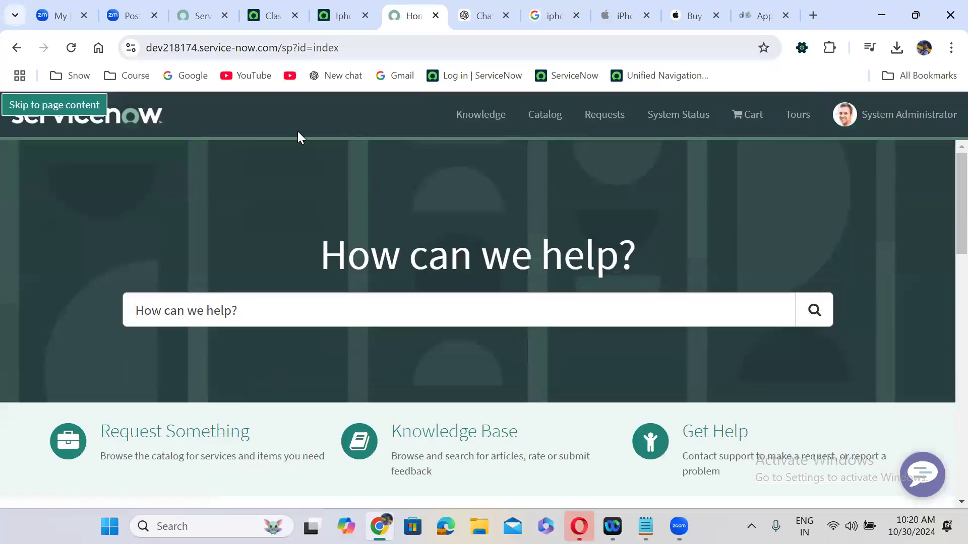
left_click(283, 199)
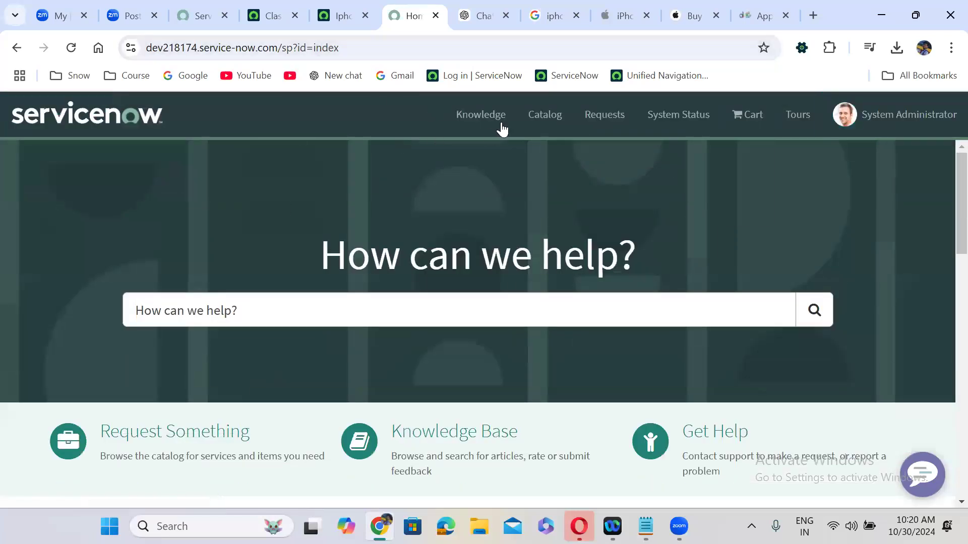
left_click(543, 117)
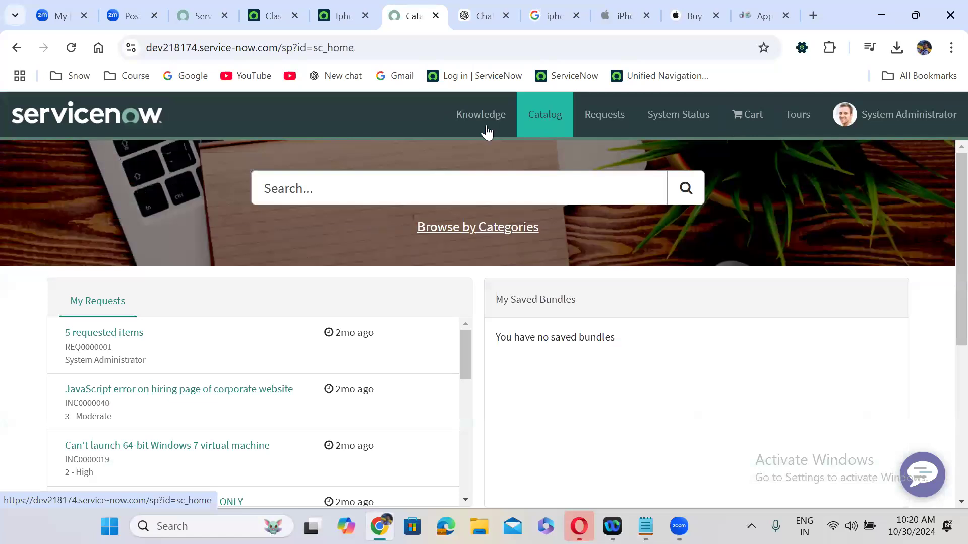
left_click(52, 120)
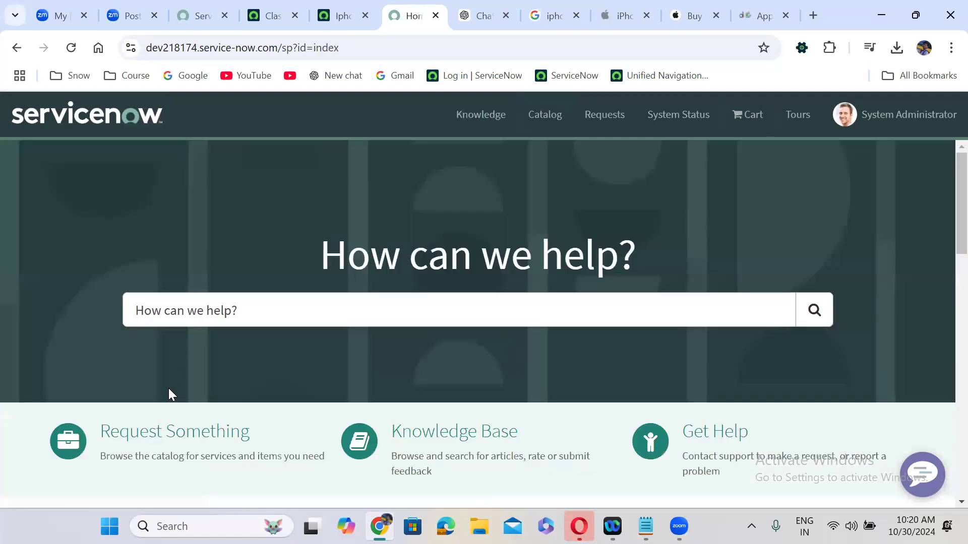
Go through Request Something › Office › Services to the Iphone 16 Pro Max item page
left_click(179, 432)
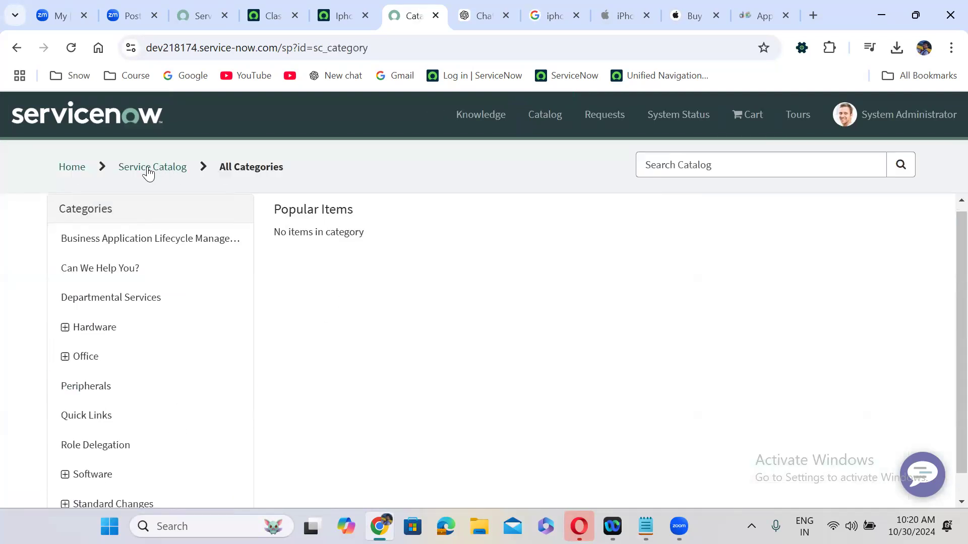
left_click(65, 356)
left_click(93, 388)
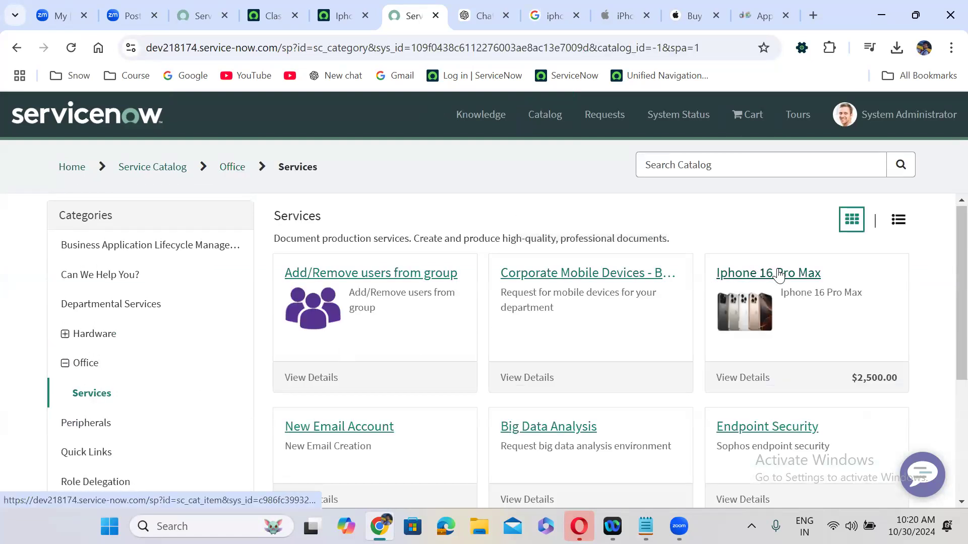
left_click(782, 272)
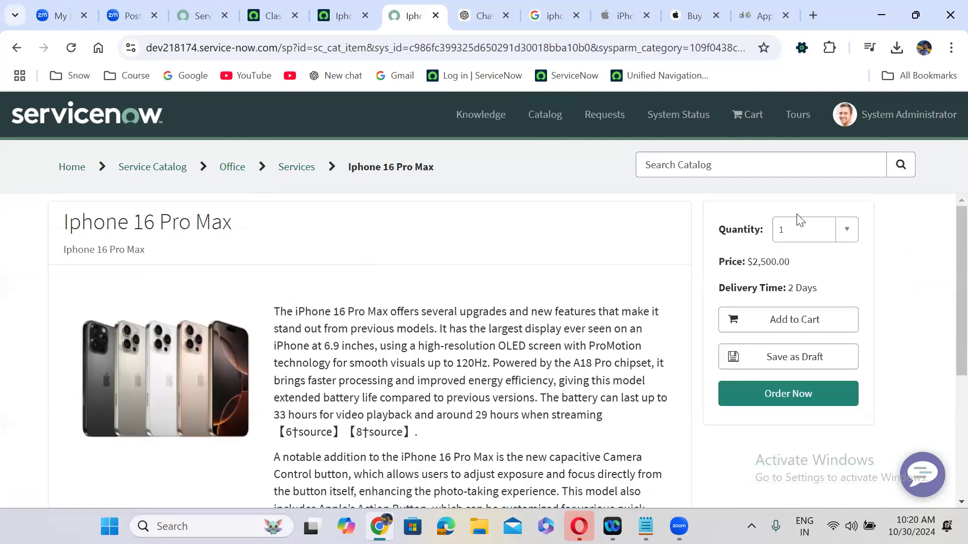
Check the item page's quantity choices, keeping Quantity 1, and review its details
left_click(847, 233)
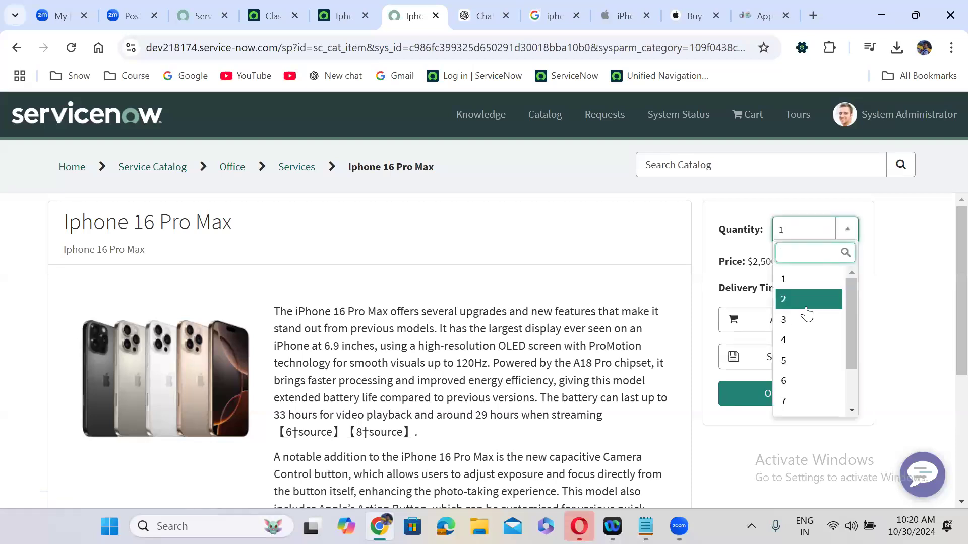
scroll(854, 407, "down", 3)
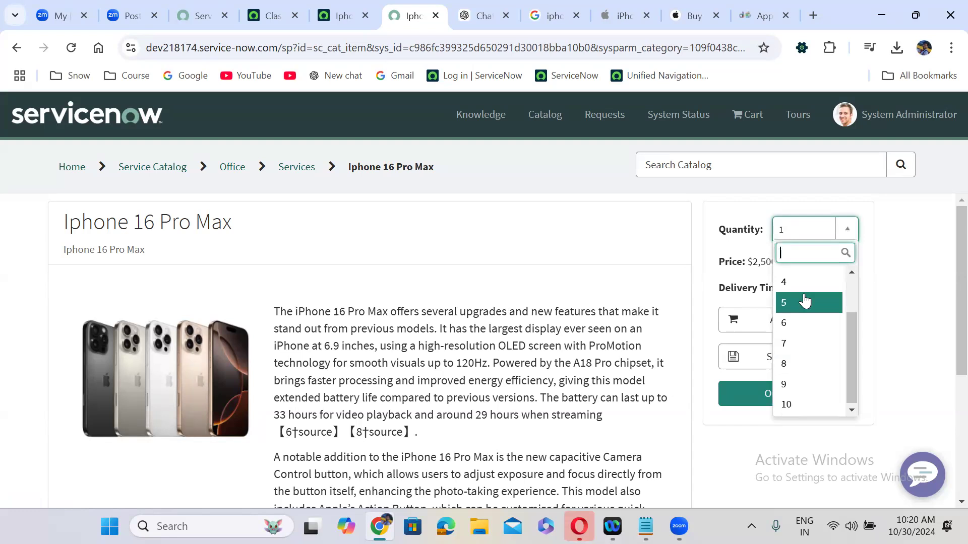
left_click(774, 277)
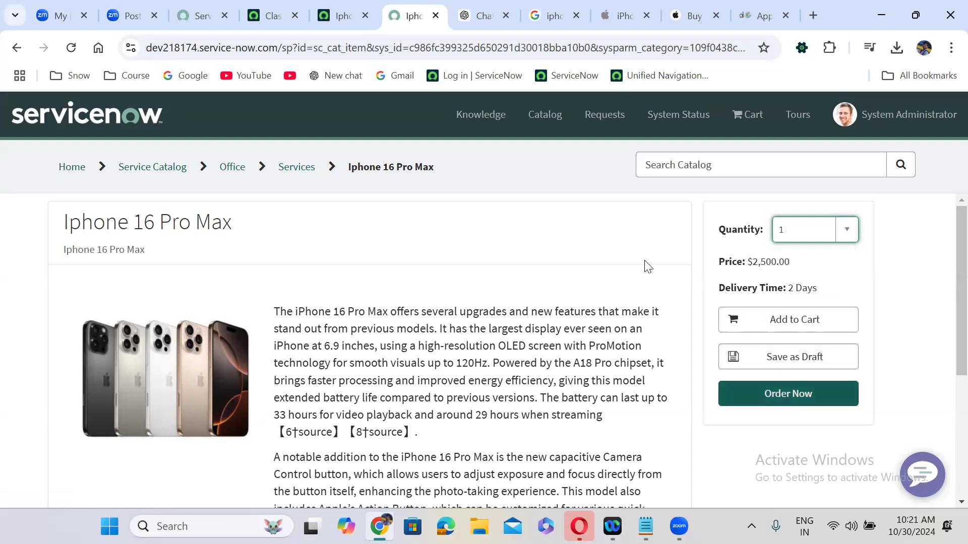
left_click(710, 333)
scroll(711, 333, "down", 4)
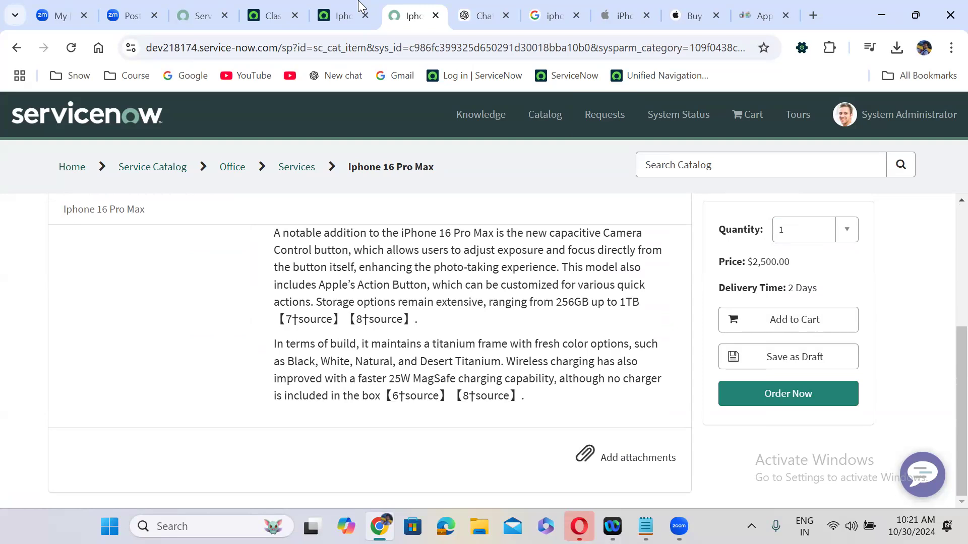
Set Request method to Request, hide Delivery time, Save as Draft and Attachment, then save
left_click(348, 15)
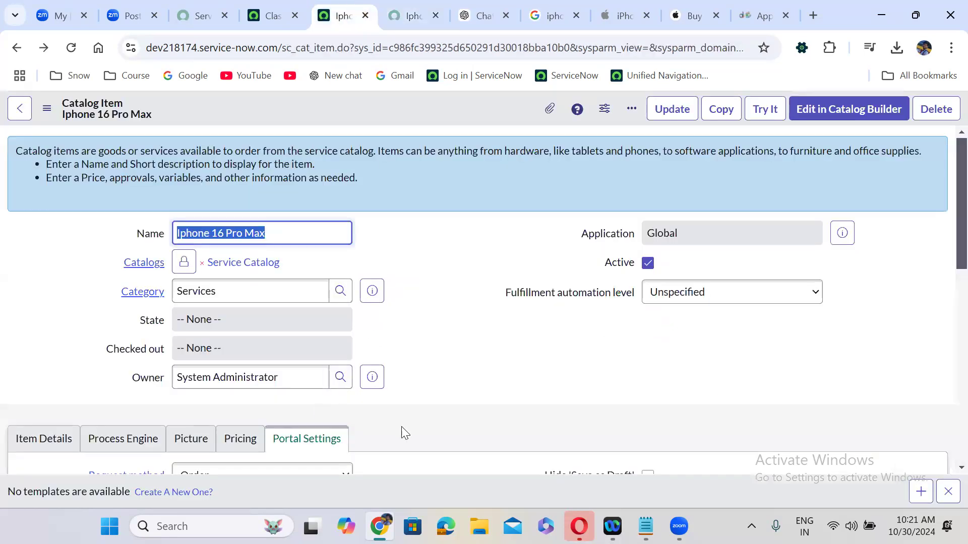
scroll(402, 424, "down", 5)
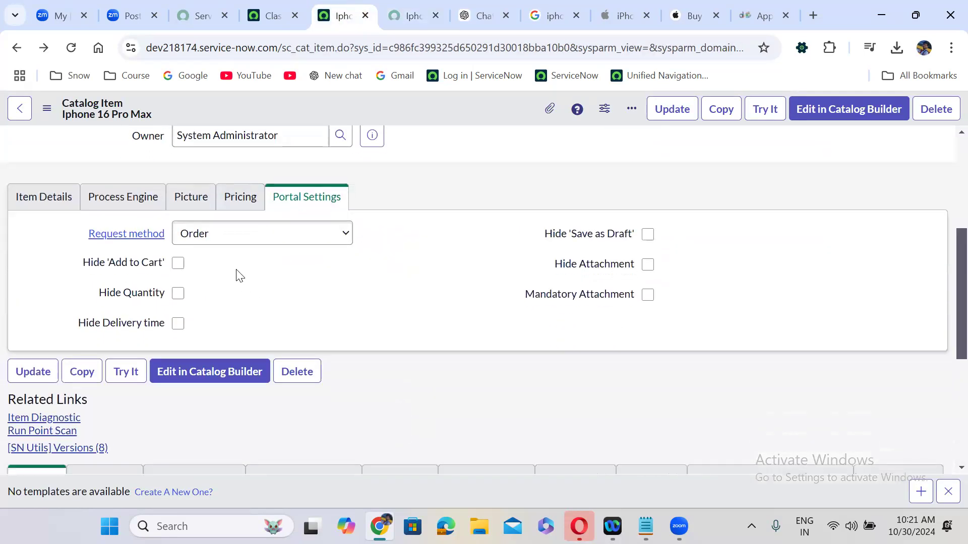
left_click(220, 236)
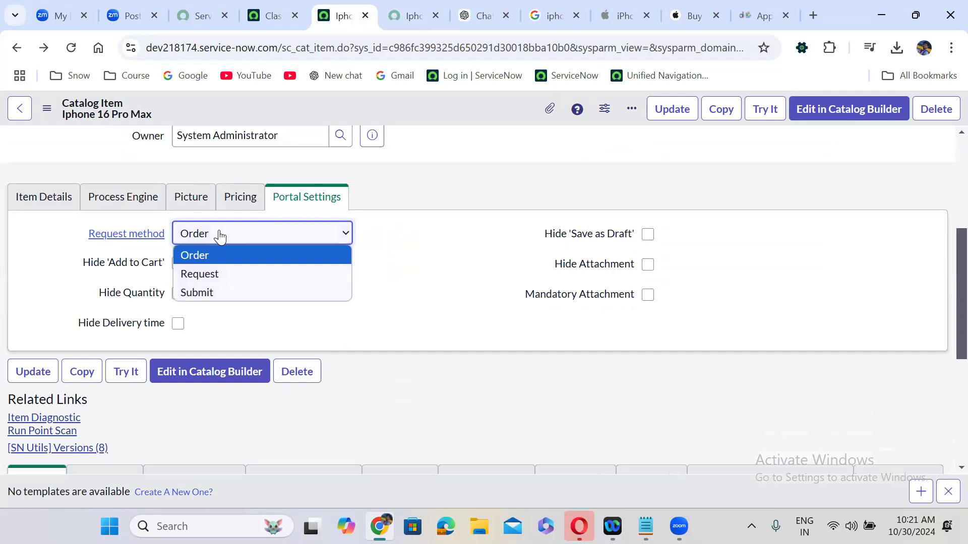
left_click(212, 274)
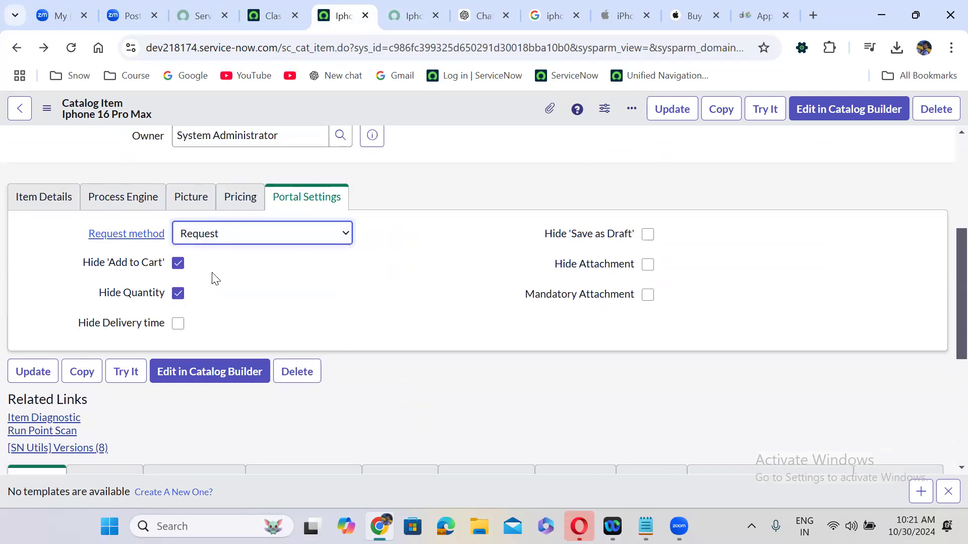
left_click(178, 324)
left_click(648, 234)
left_click(648, 264)
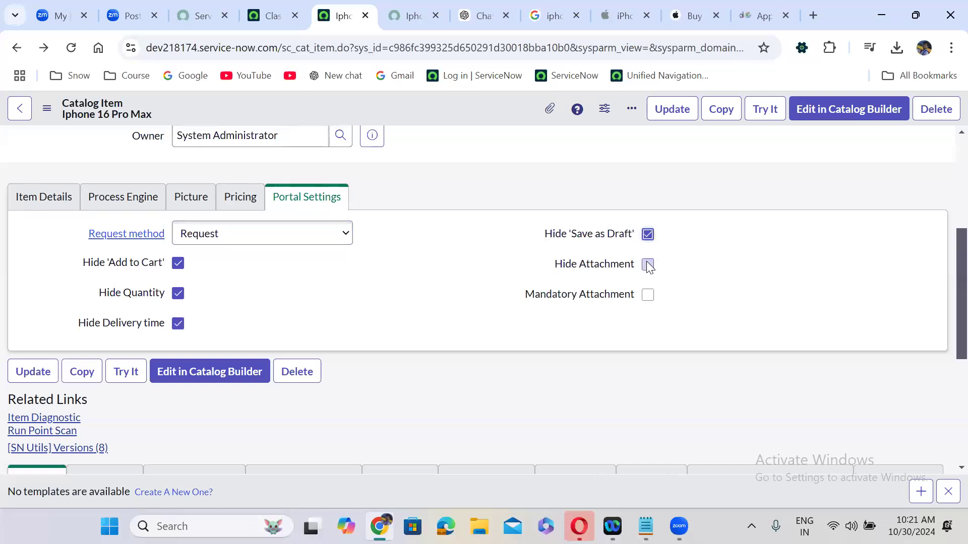
right_click(416, 94)
left_click(441, 103)
left_click(409, 13)
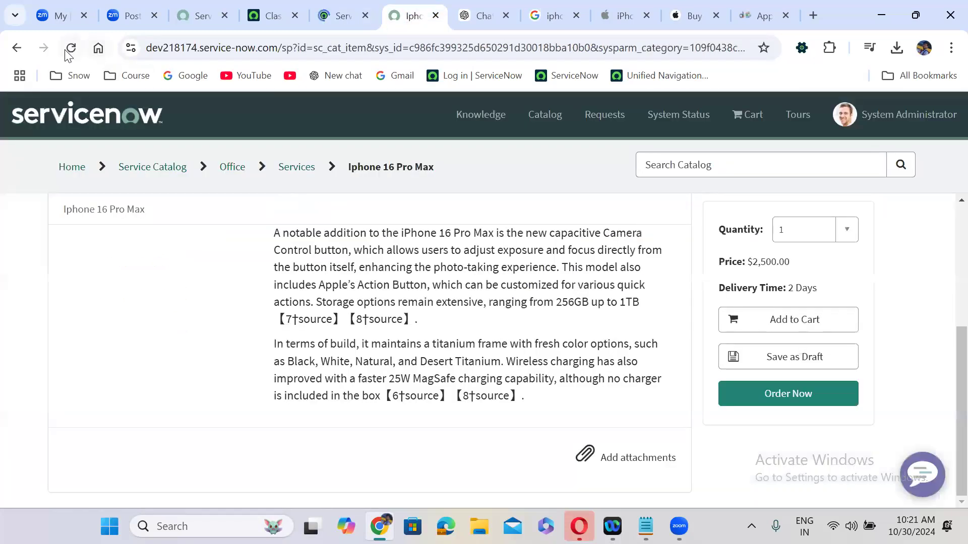
Refresh the portal page to confirm only $2,500.00 and Request show, then review Picture and Pricing tabs
left_click(66, 49)
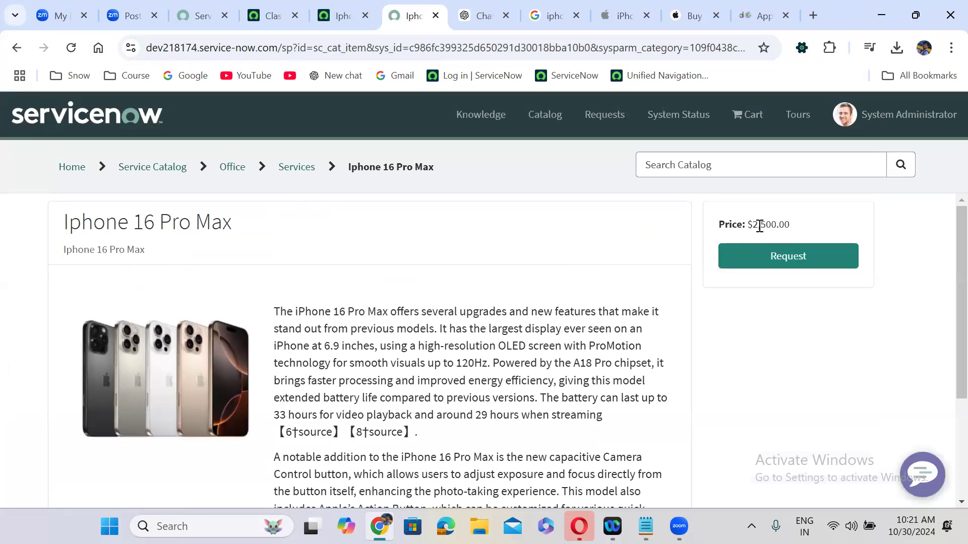
left_click(323, 3)
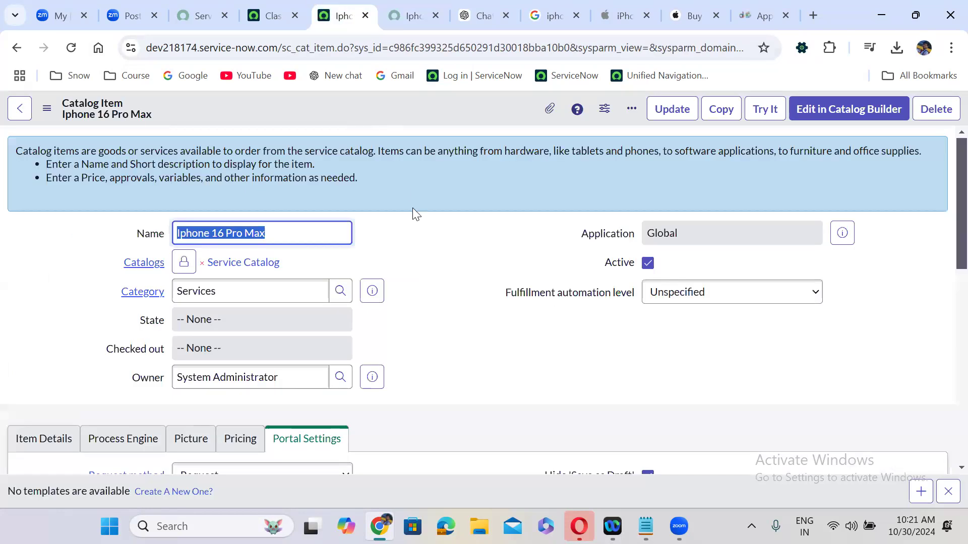
scroll(465, 343, "down", 5)
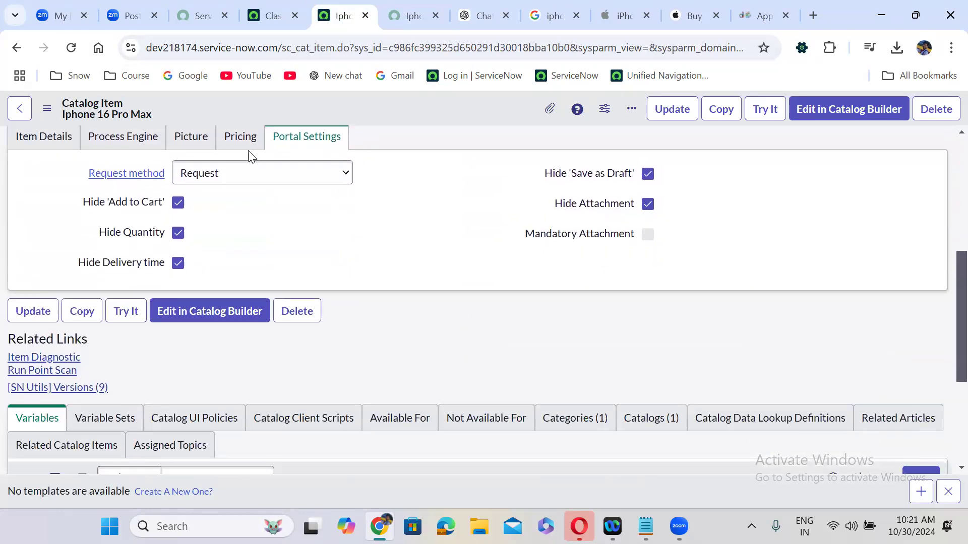
left_click(183, 134)
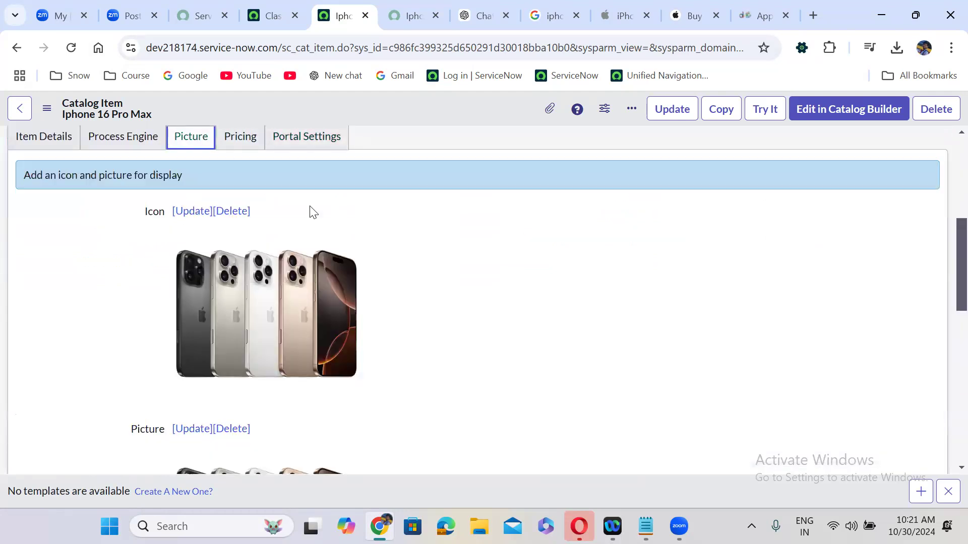
left_click(238, 145)
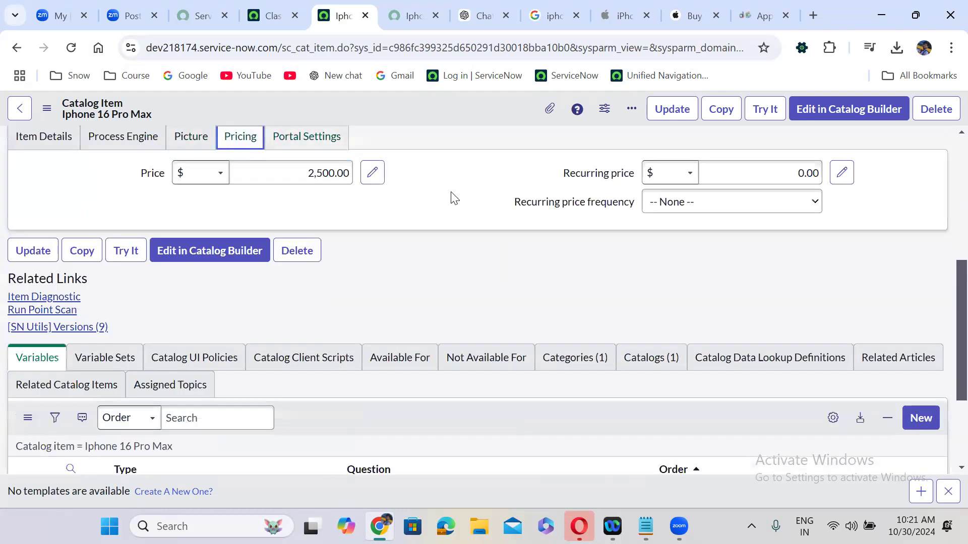
scroll(477, 211, "up", 6)
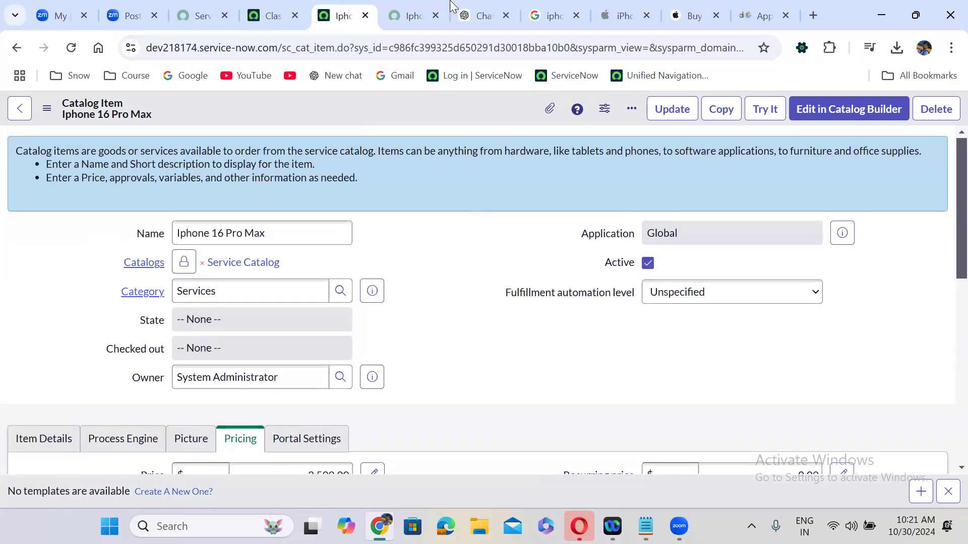
left_click(424, 15)
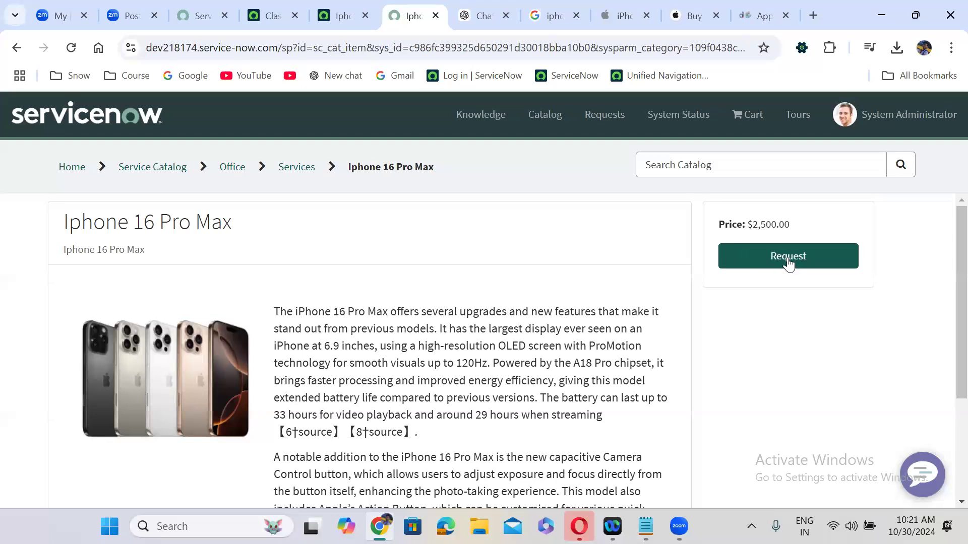
left_click(341, 14)
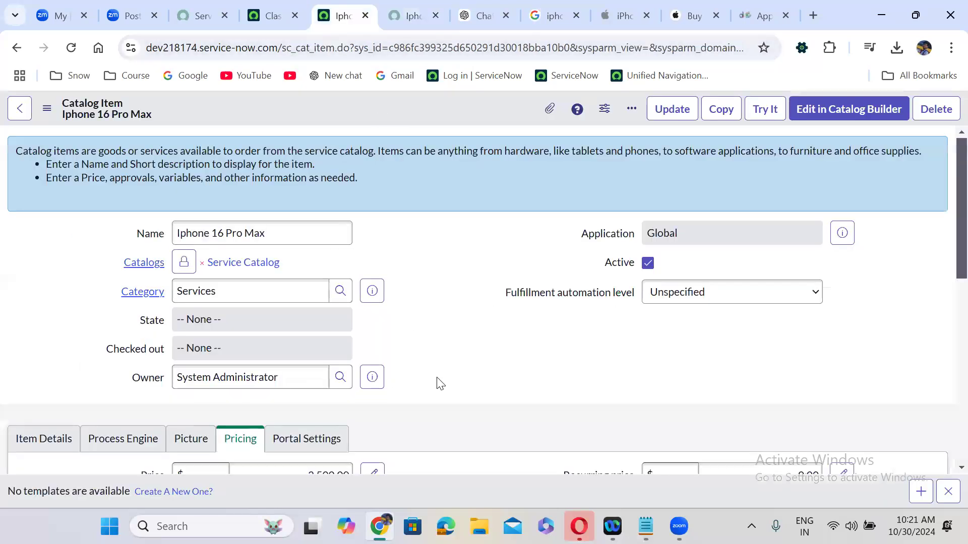
Change the item's Request method to Submit and save the form
scroll(438, 384, "down", 3)
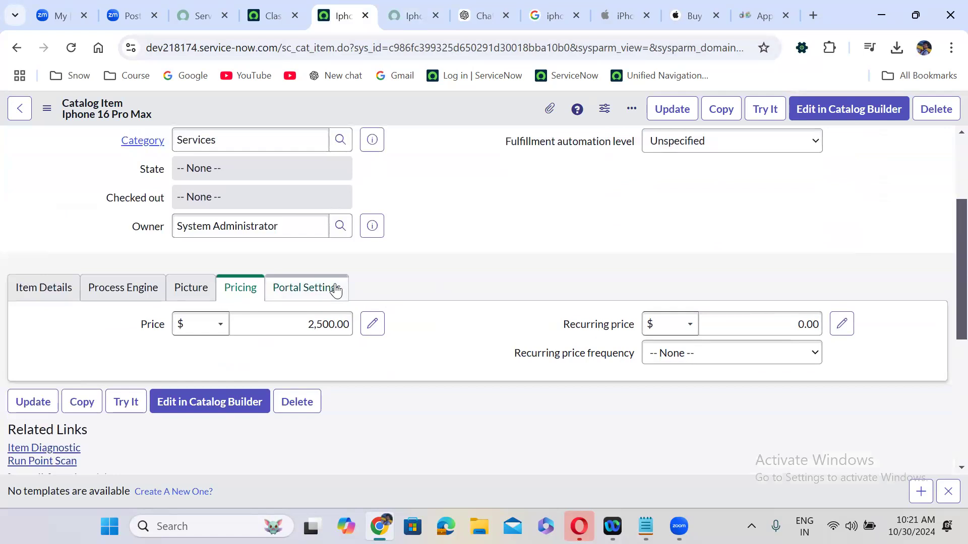
left_click(335, 289)
left_click(190, 324)
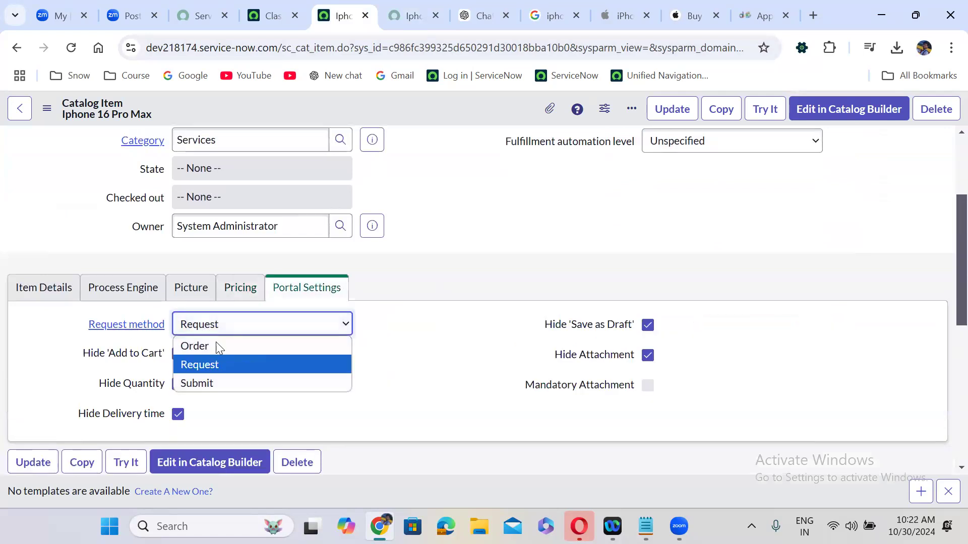
left_click(216, 382)
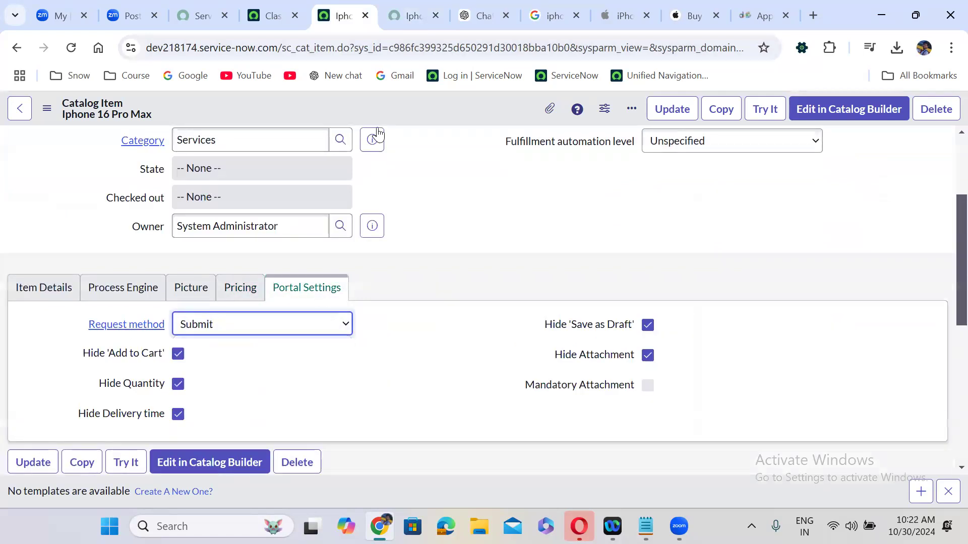
right_click(421, 104)
left_click(444, 115)
Refresh the portal item page to confirm Submit appears beside the $2,500.00 price
left_click(411, 16)
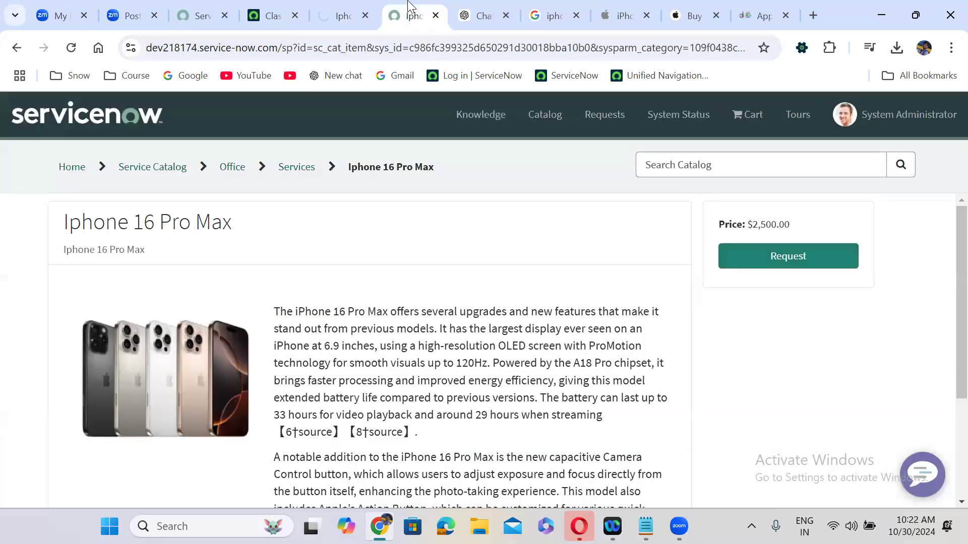
left_click(71, 48)
scroll(412, 236, "down", 1)
scroll(412, 236, "up", 1)
scroll(433, 282, "down", 3)
scroll(431, 278, "up", 1)
scroll(431, 277, "up", 1)
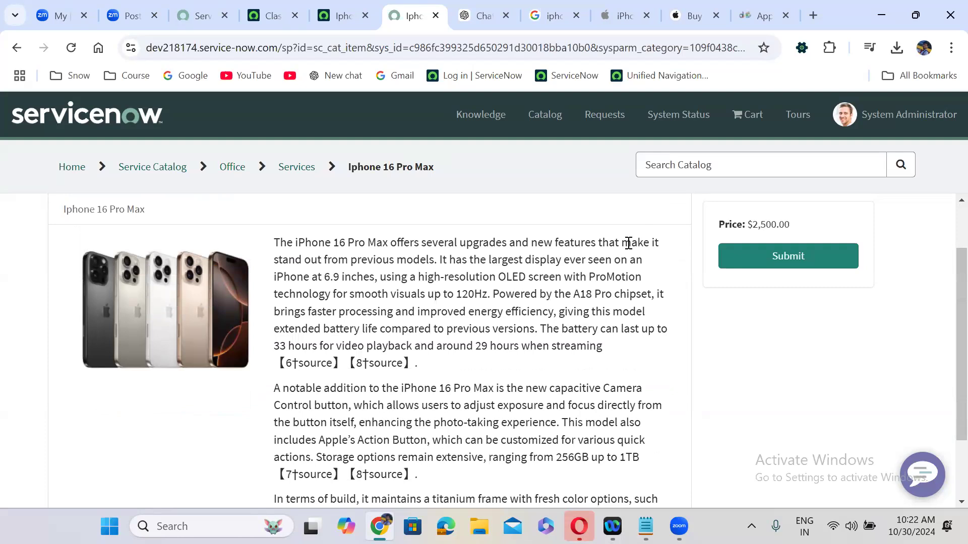
scroll(424, 366, "down", 2)
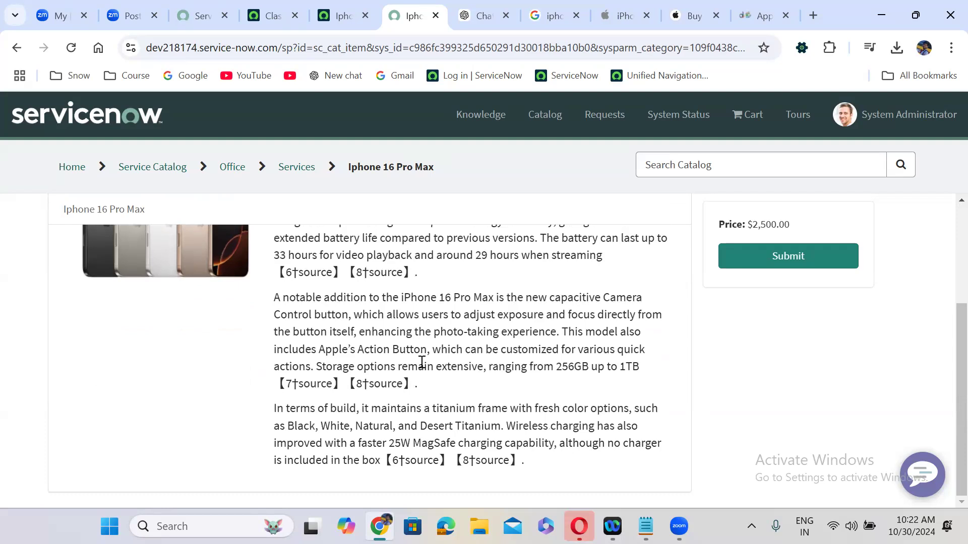
scroll(423, 363, "up", 3)
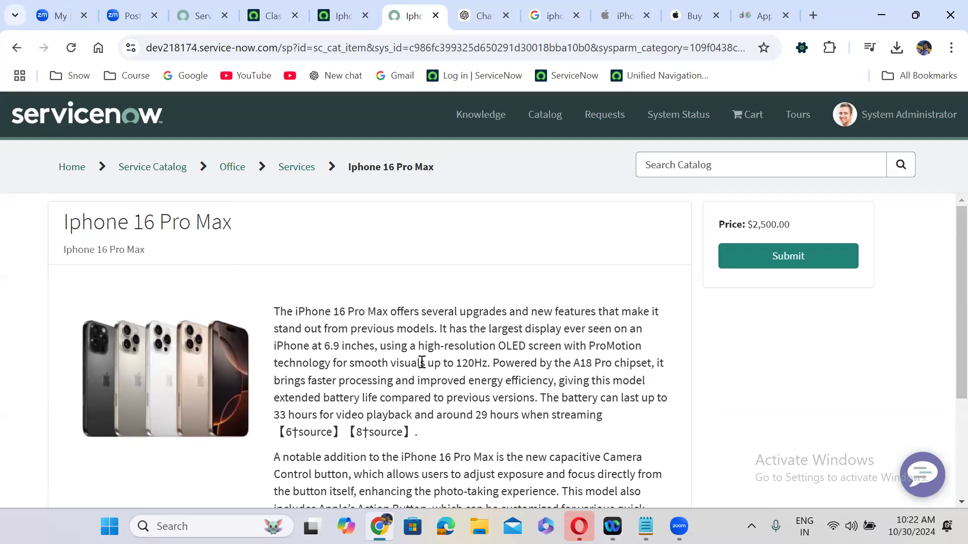
left_click(351, 14)
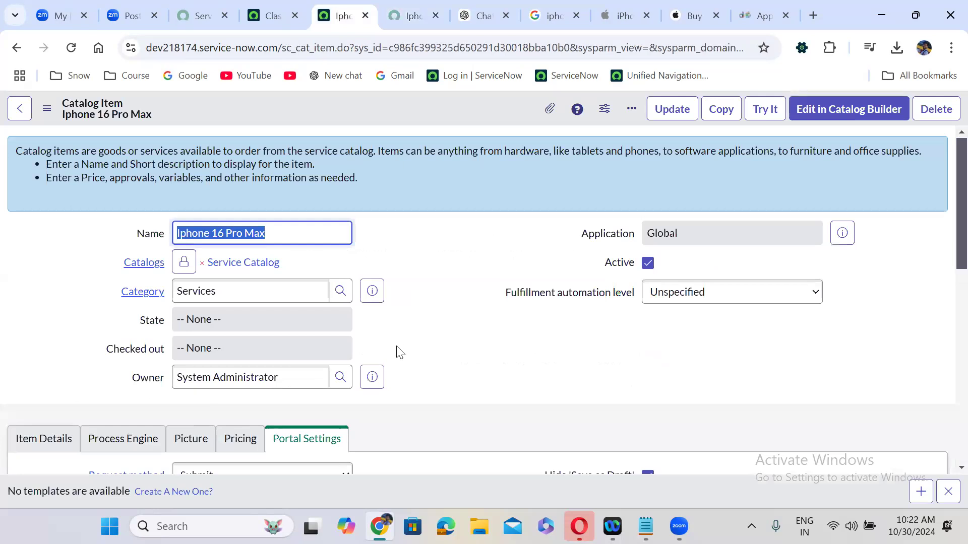
Show the Iphone 16 Pro Max's Variable Sets related list below the form
scroll(399, 352, "down", 7)
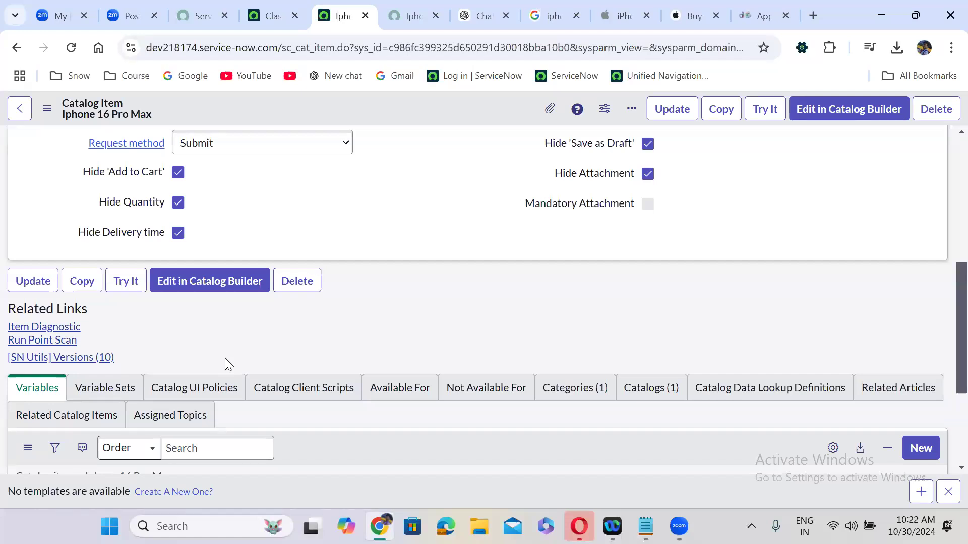
left_click(104, 398)
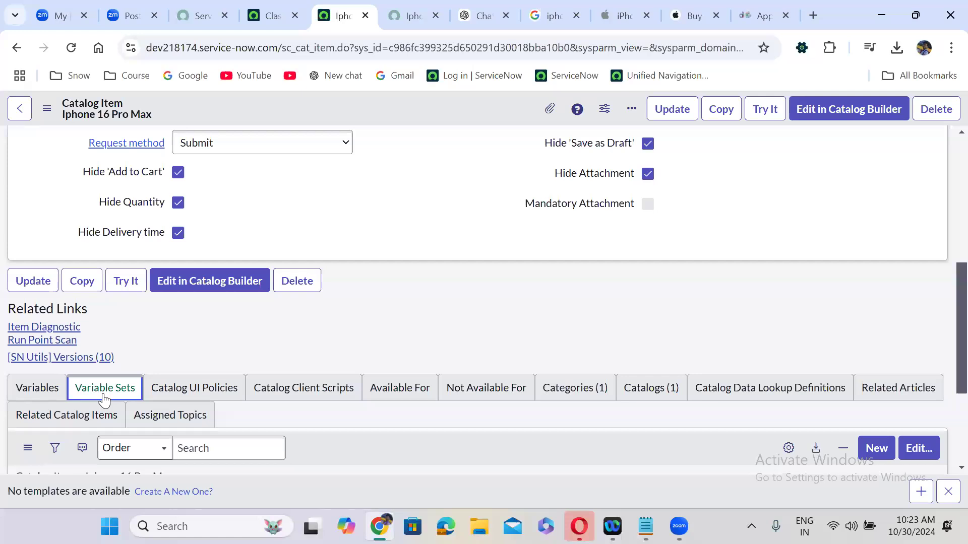
Step through Catalog UI Policies, Client Scripts and Not Available For to Categories, showing Services
left_click(190, 389)
left_click(323, 392)
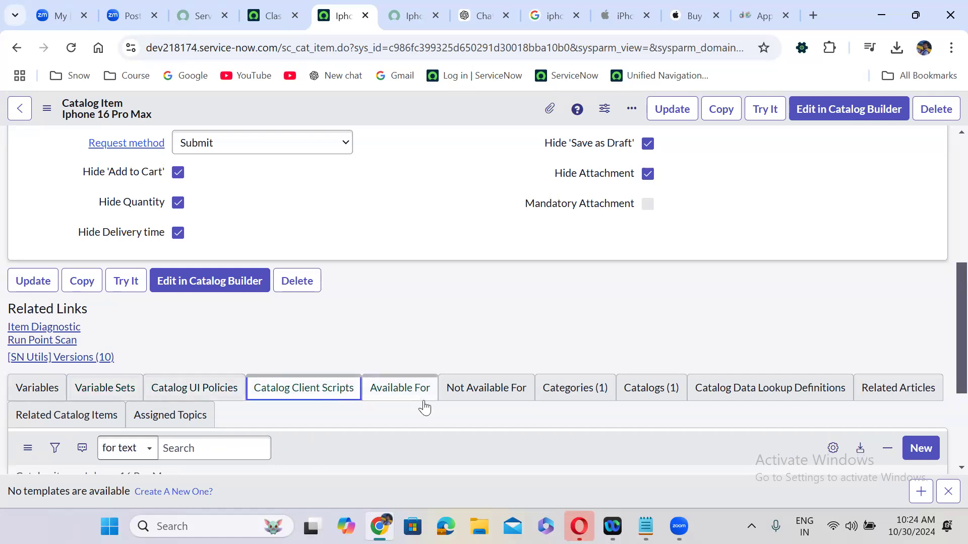
left_click(496, 394)
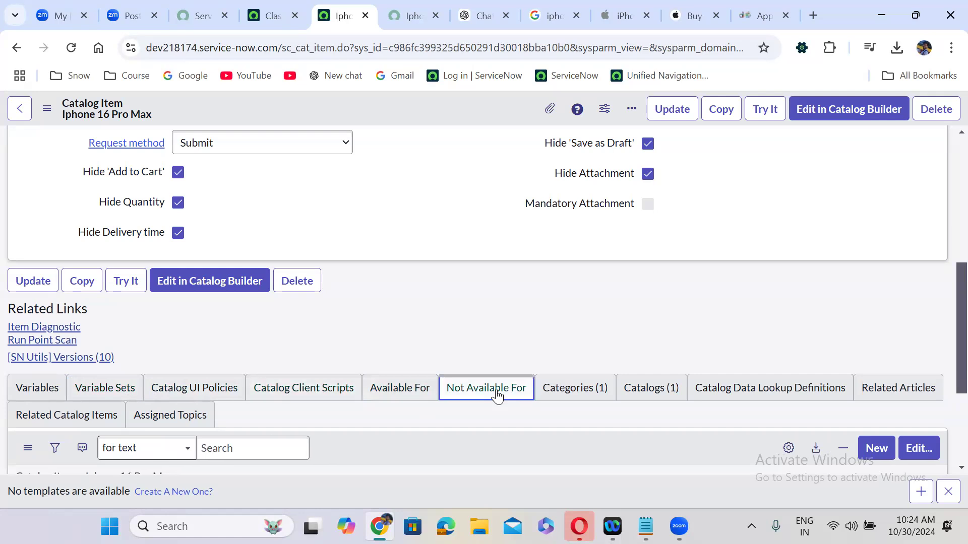
left_click(573, 398)
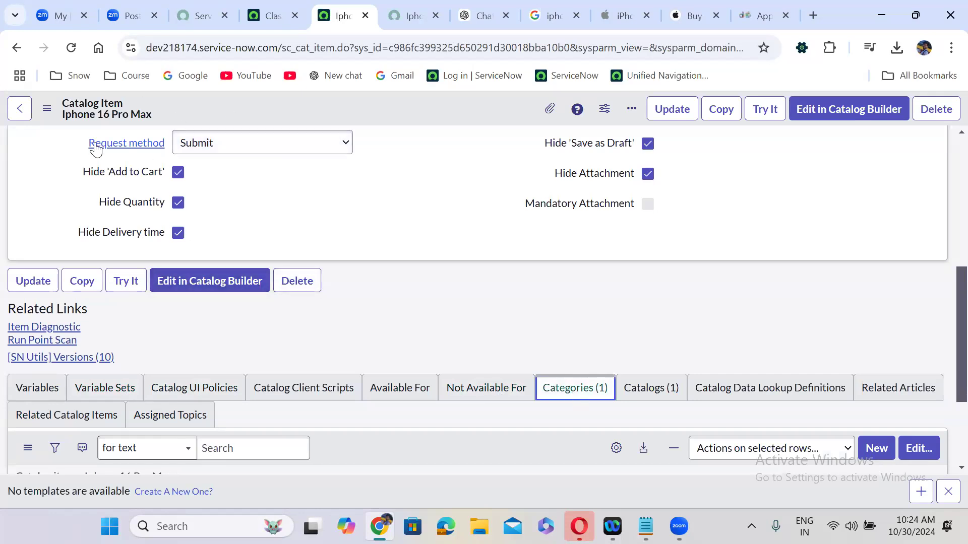
left_click(394, 6)
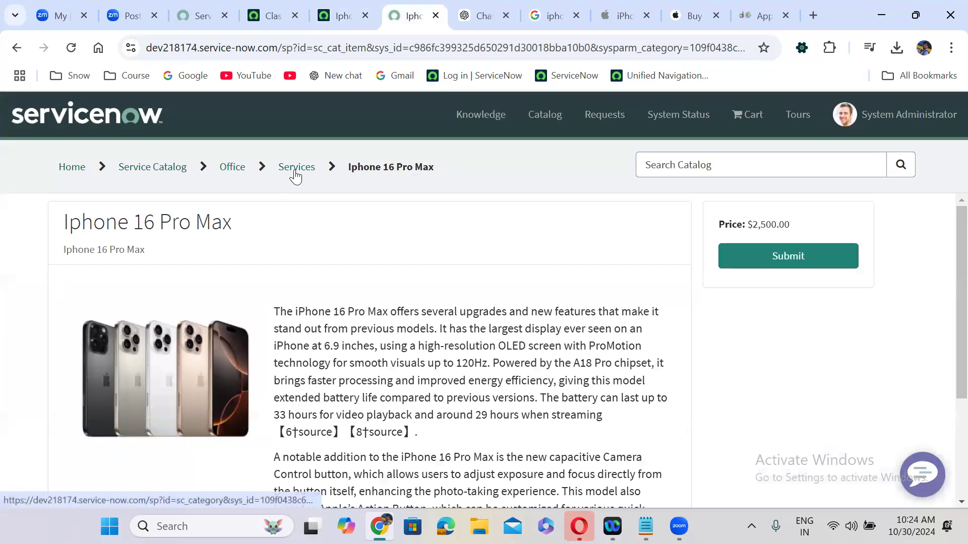
left_click(348, 5)
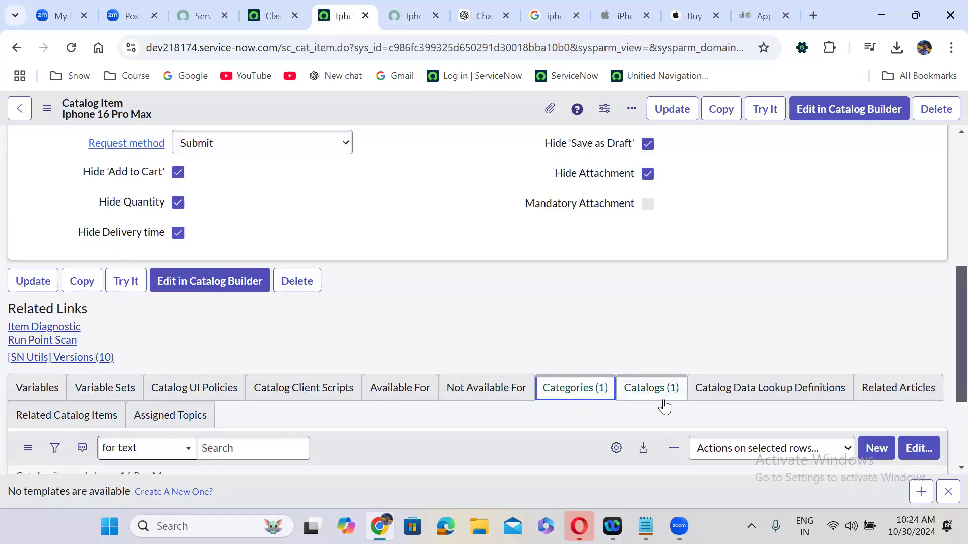
scroll(590, 413, "down", 2)
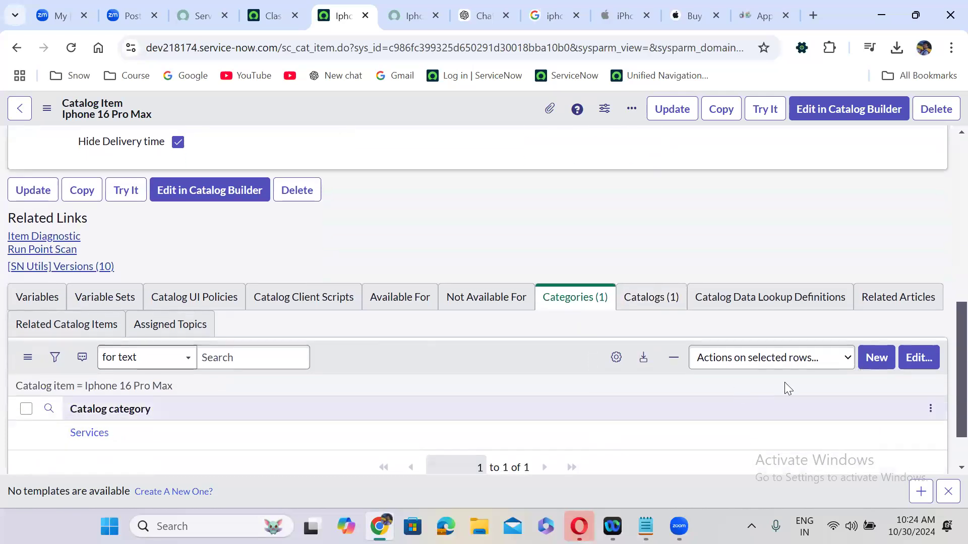
In Edit Members, move Electrical, Desktops, Facilities, Furniture and Decor, Hardware, Departmental Services into Categories List; save
left_click(923, 359)
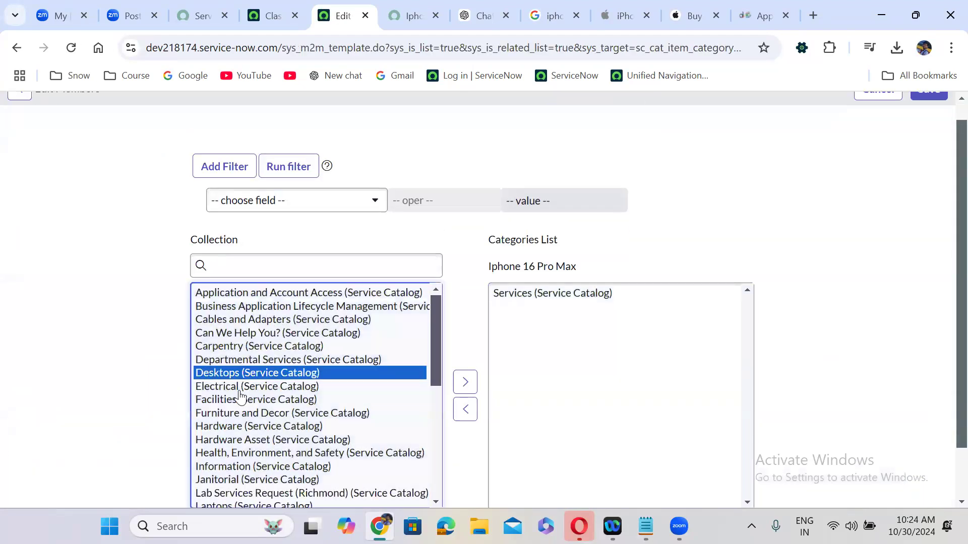
double_click(240, 395)
double_click(234, 375)
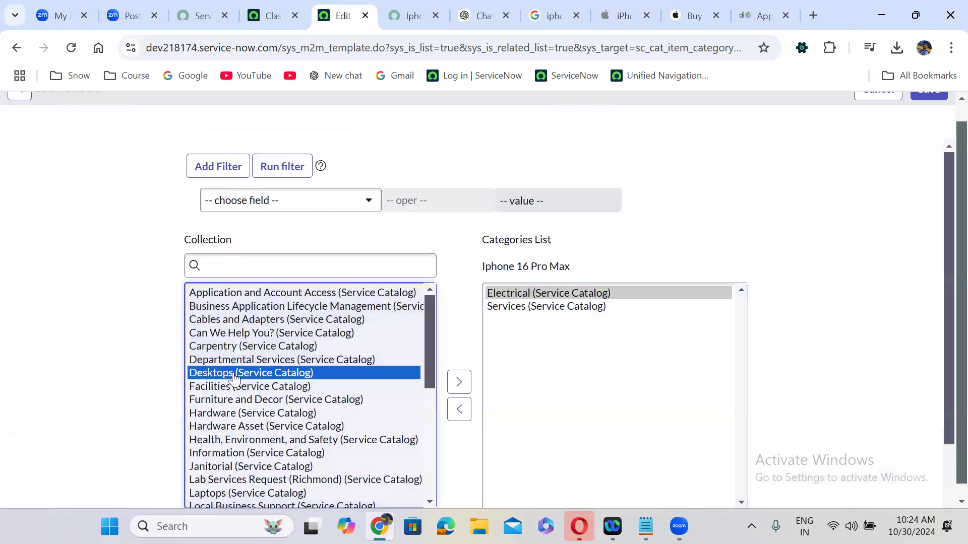
double_click(235, 376)
double_click(234, 376)
double_click(234, 375)
double_click(286, 361)
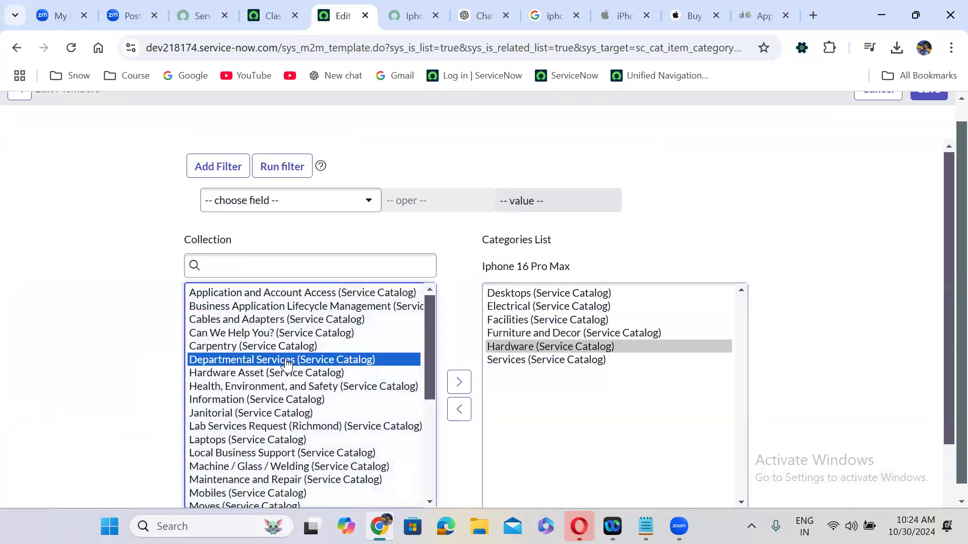
left_click(689, 260)
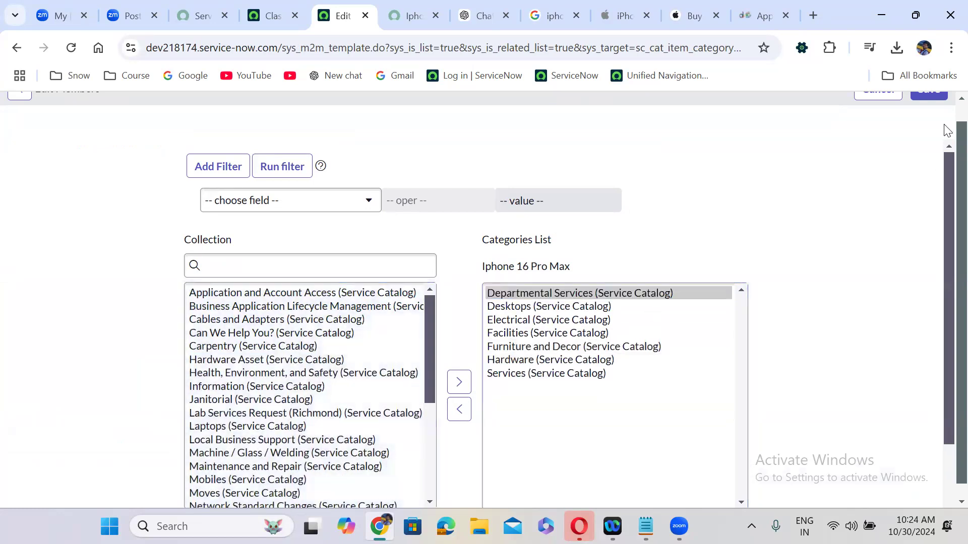
scroll(946, 114, "up", 1)
left_click(931, 108)
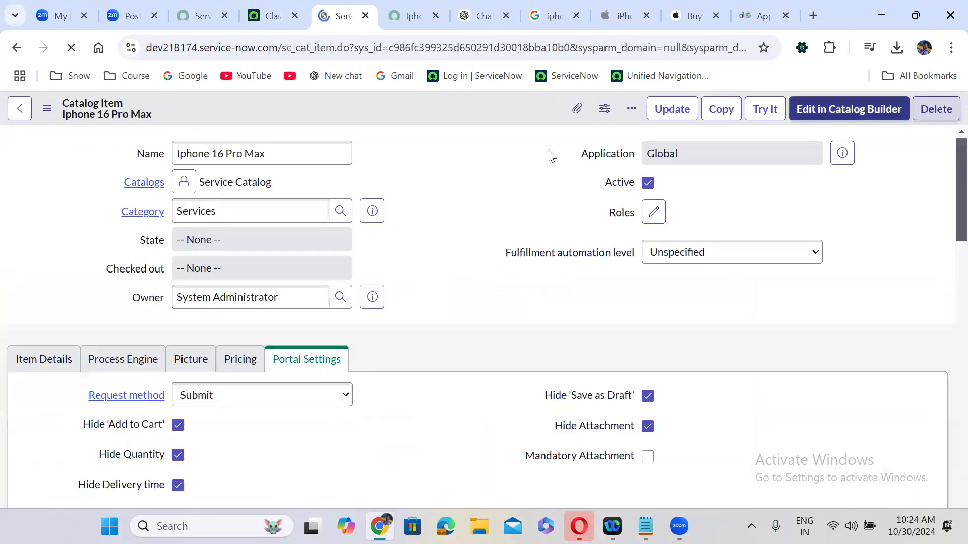
Open the item's Categories related list to confirm it now holds seven categories
scroll(414, 322, "down", 12)
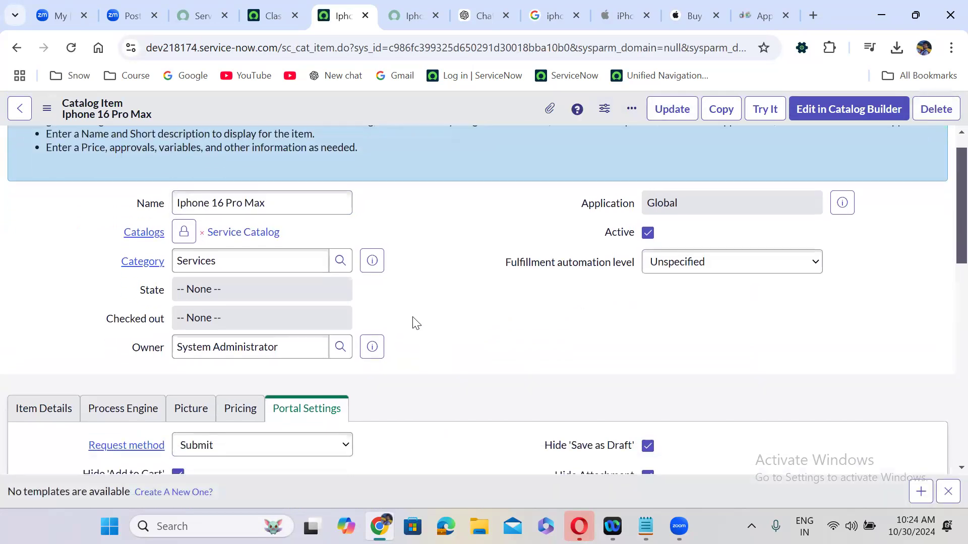
scroll(413, 317, "up", 3)
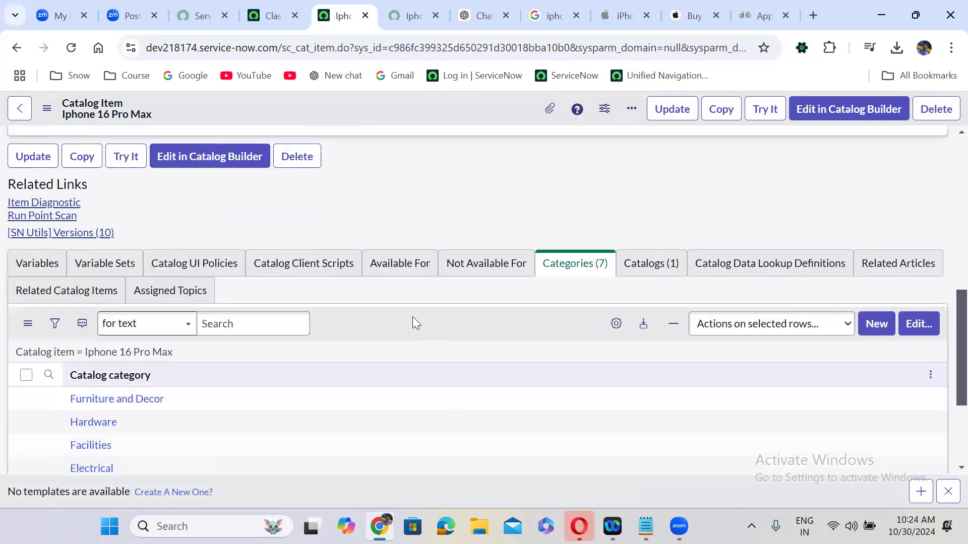
left_click(559, 284)
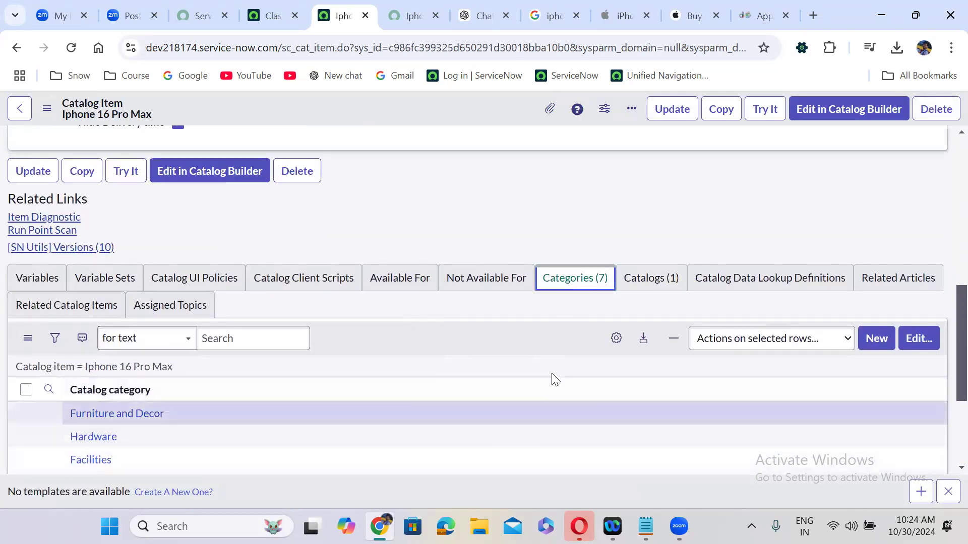
left_click(566, 304)
scroll(566, 304, "down", 3)
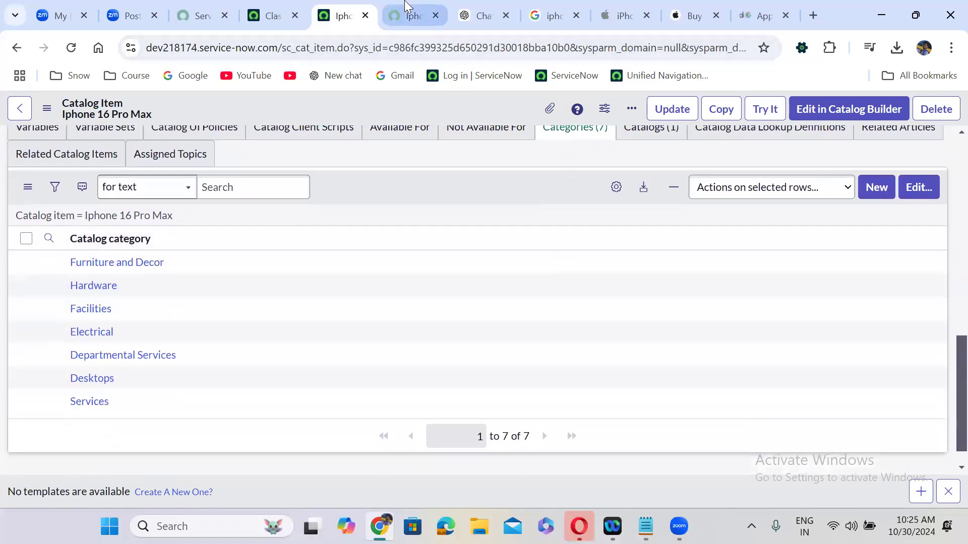
In the Service Portal, open the Hardware category and compare it with the item's category list
left_click(411, 14)
left_click(144, 168)
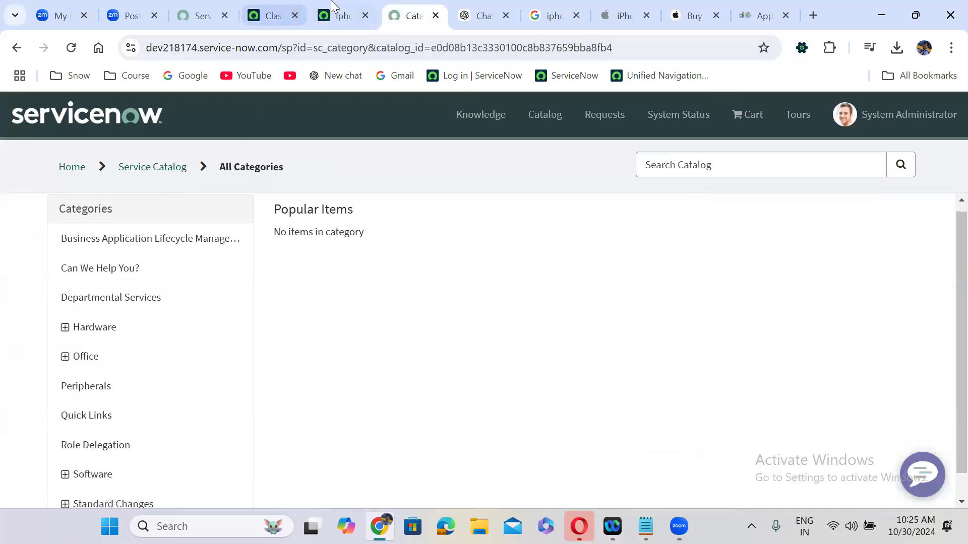
left_click(345, 17)
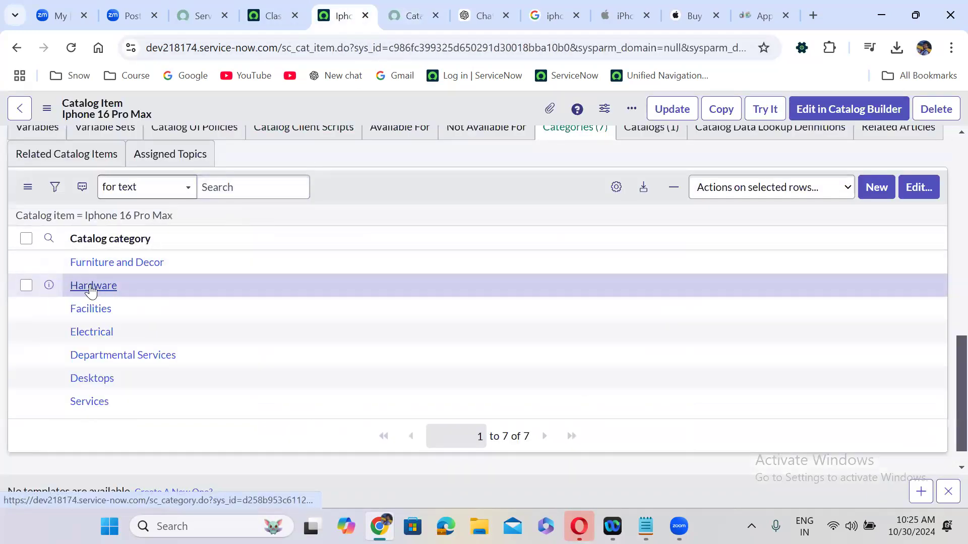
left_click(411, 15)
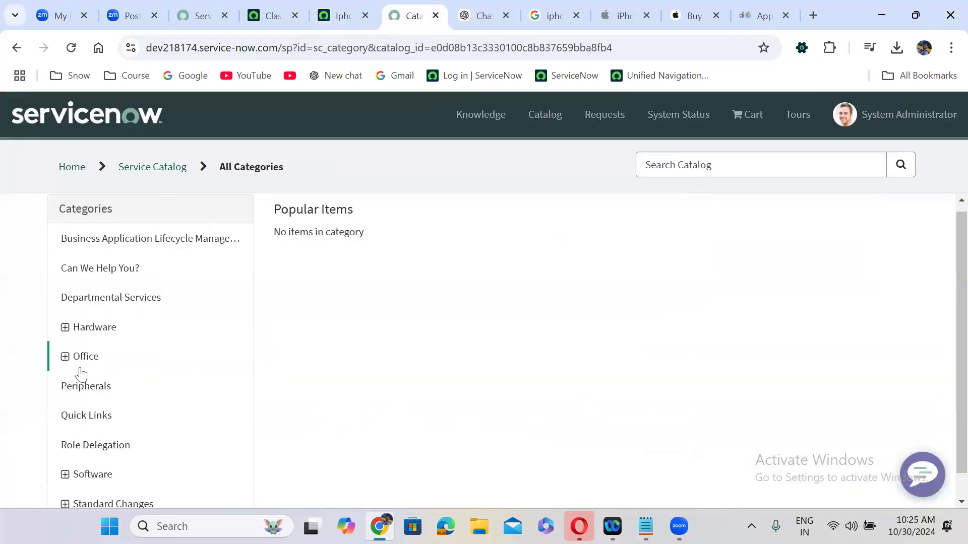
left_click(88, 327)
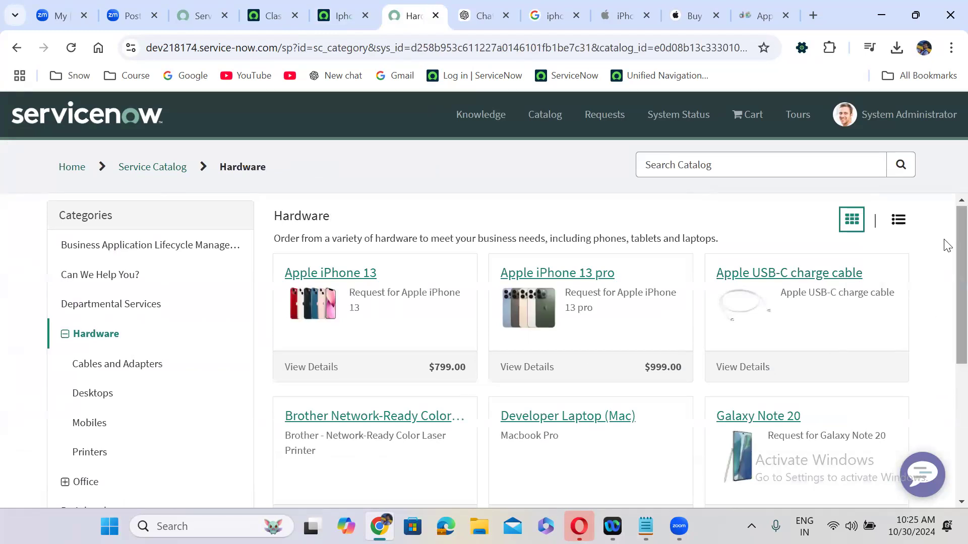
scroll(947, 245, "down", 5)
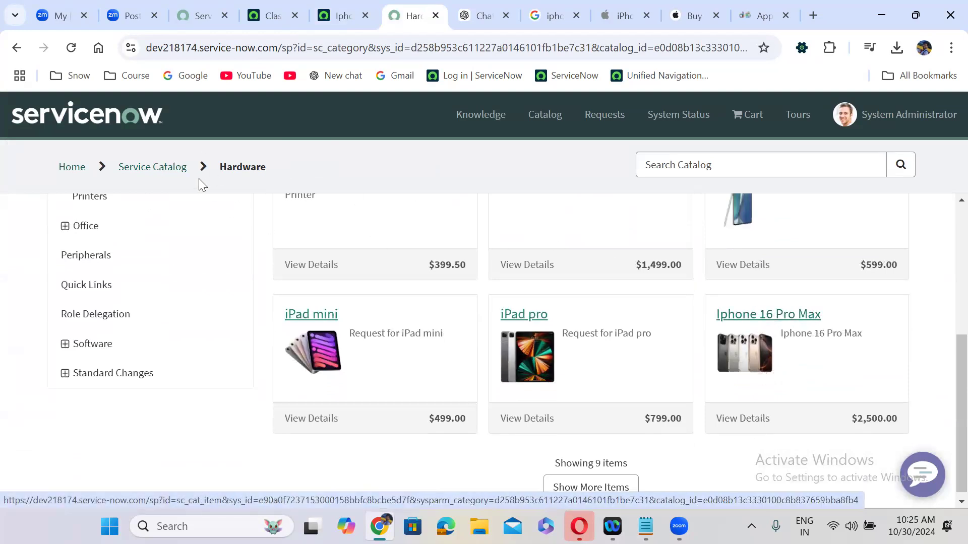
left_click(362, 10)
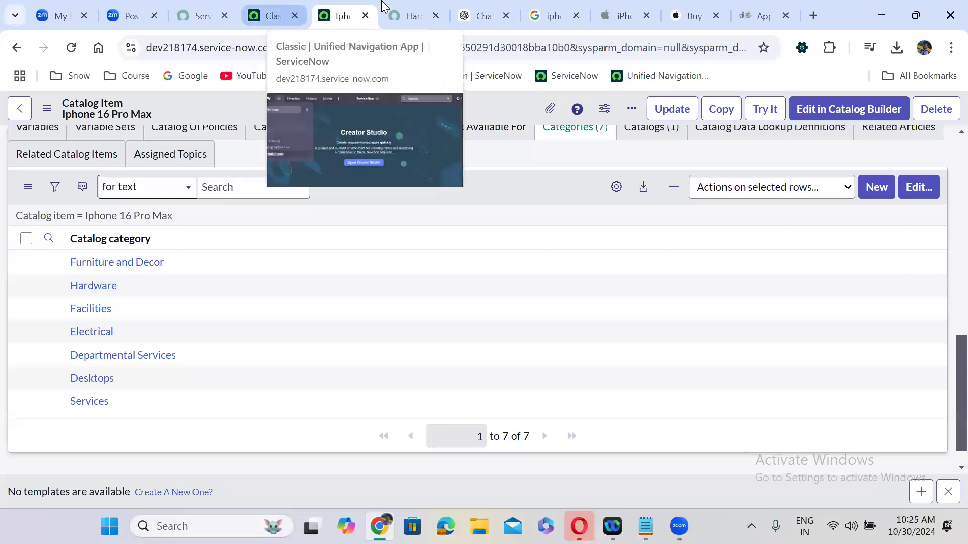
left_click(406, 15)
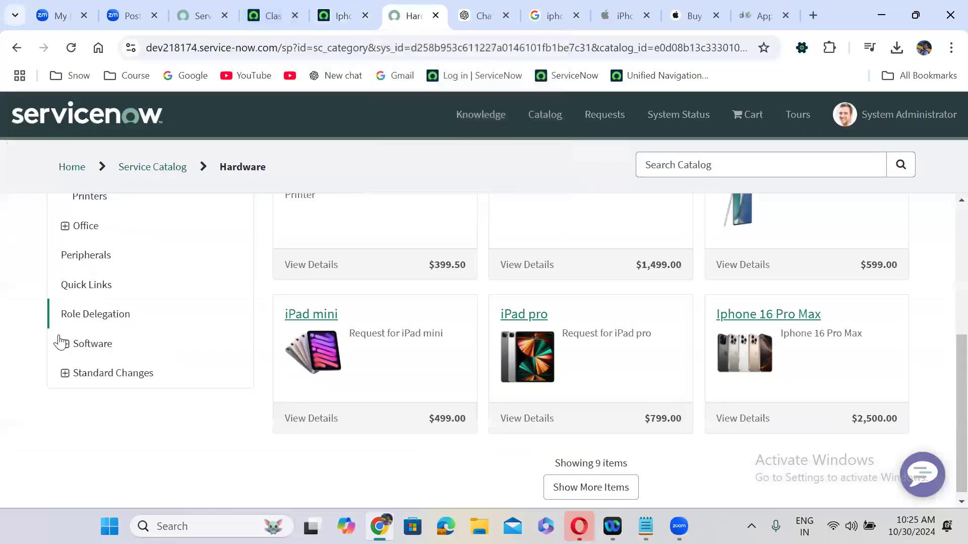
Expand and collapse the Office, Software and Standard Changes categories in the portal sidebar
left_click(65, 230)
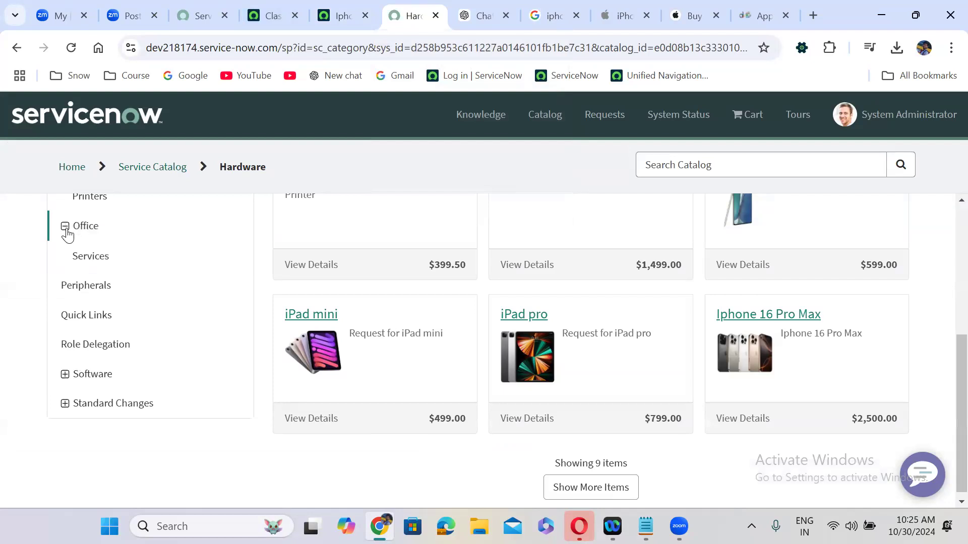
left_click(67, 233)
left_click(65, 347)
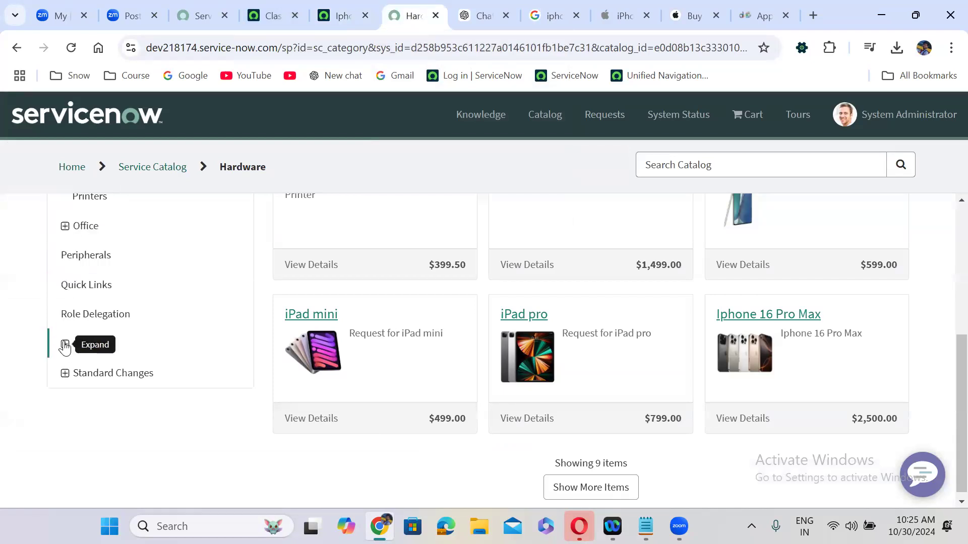
left_click(65, 347)
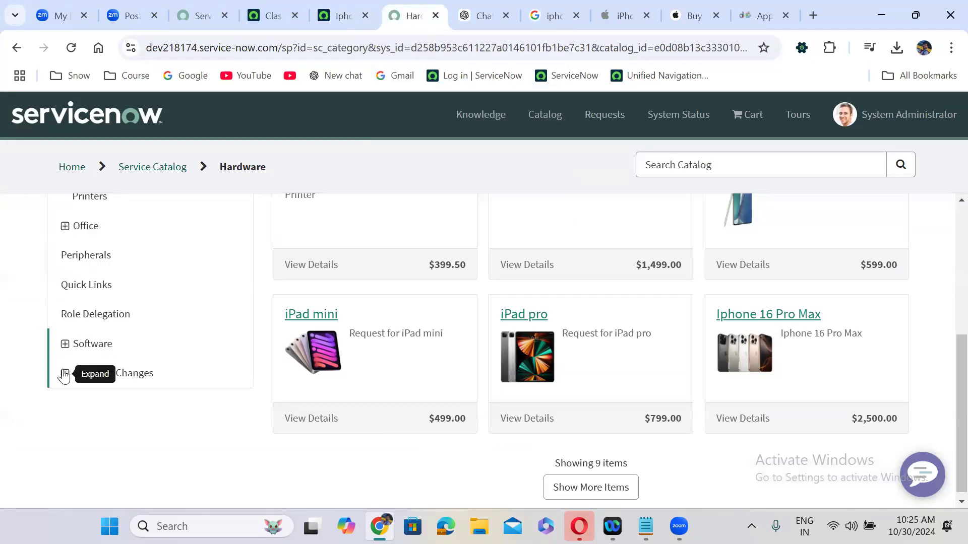
left_click(64, 374)
left_click(65, 374)
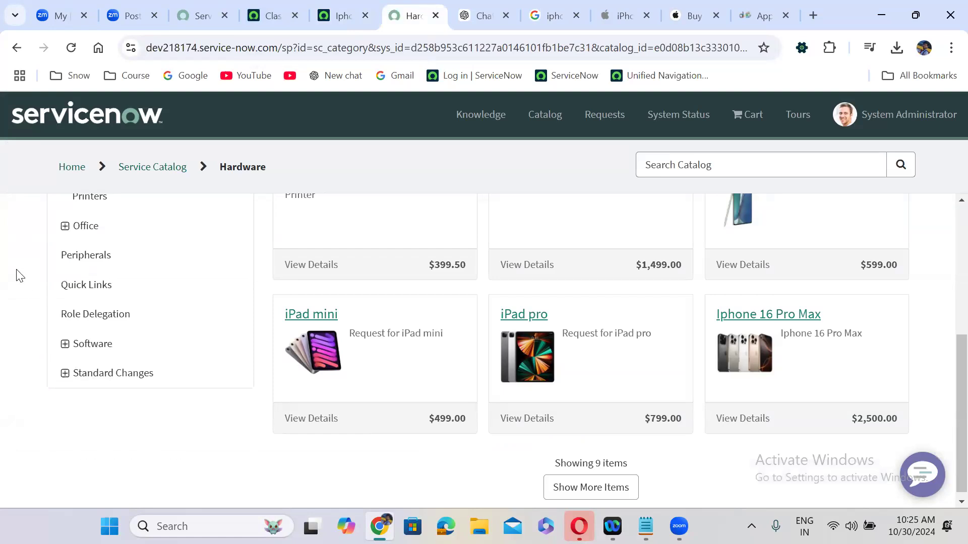
scroll(17, 276, "up", 1)
scroll(17, 276, "up", 3)
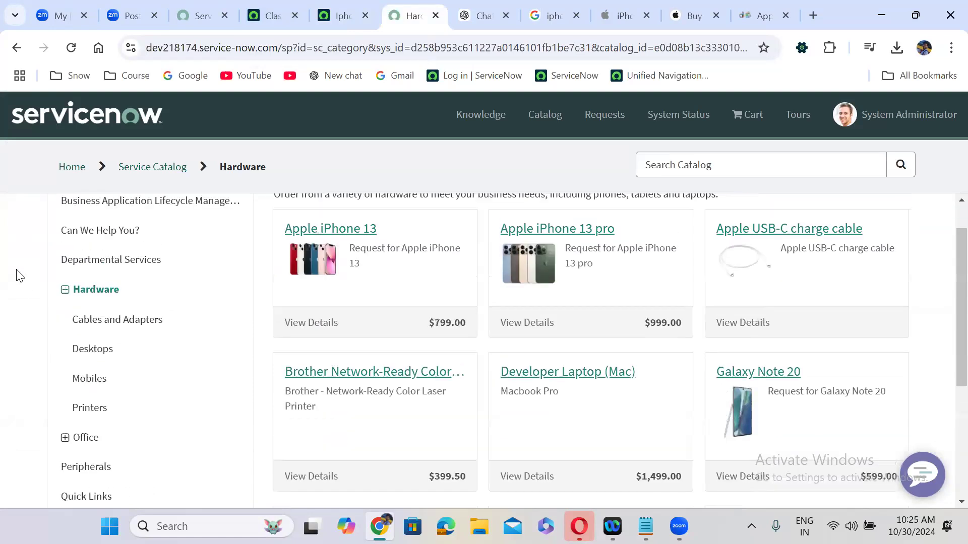
scroll(17, 275, "up", 1)
scroll(16, 276, "down", 3)
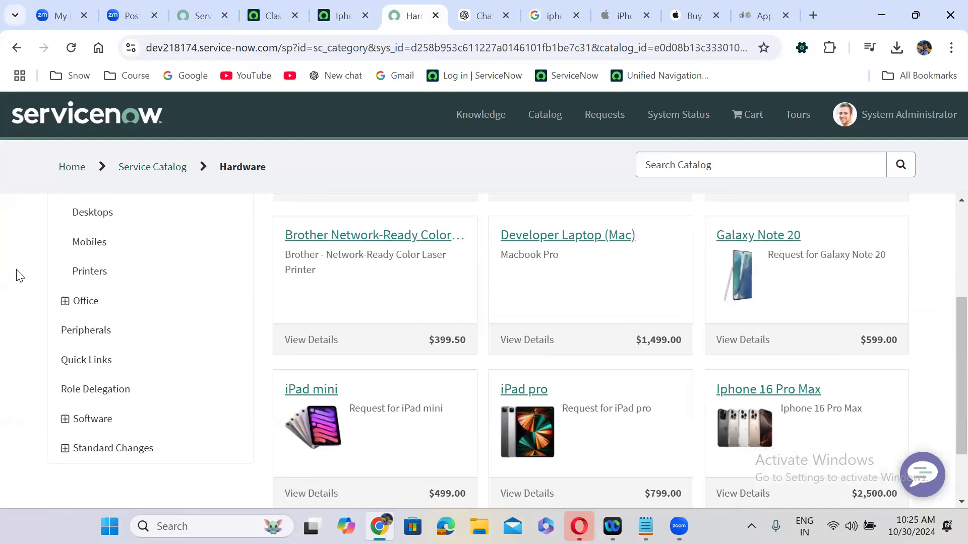
left_click(64, 302)
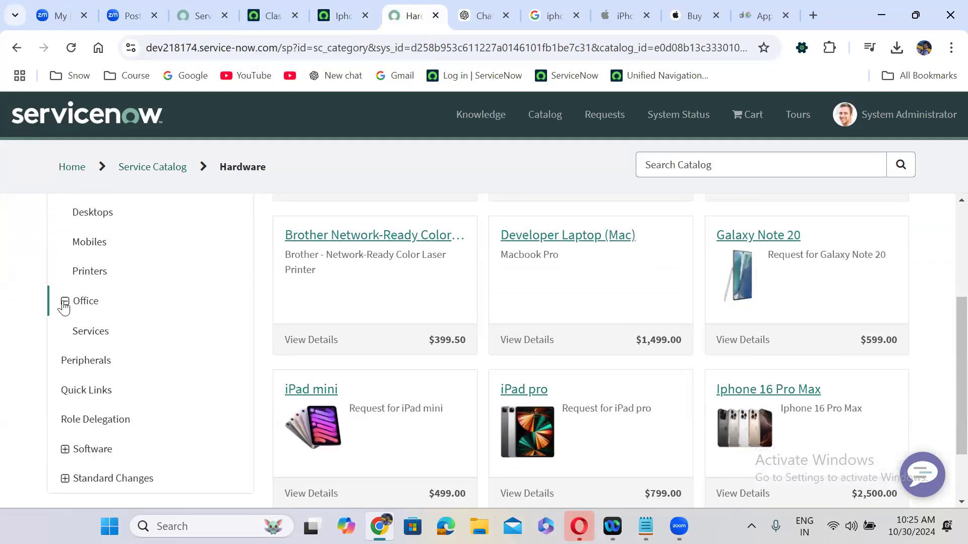
left_click(66, 451)
left_click(66, 454)
scroll(31, 216, "up", 2)
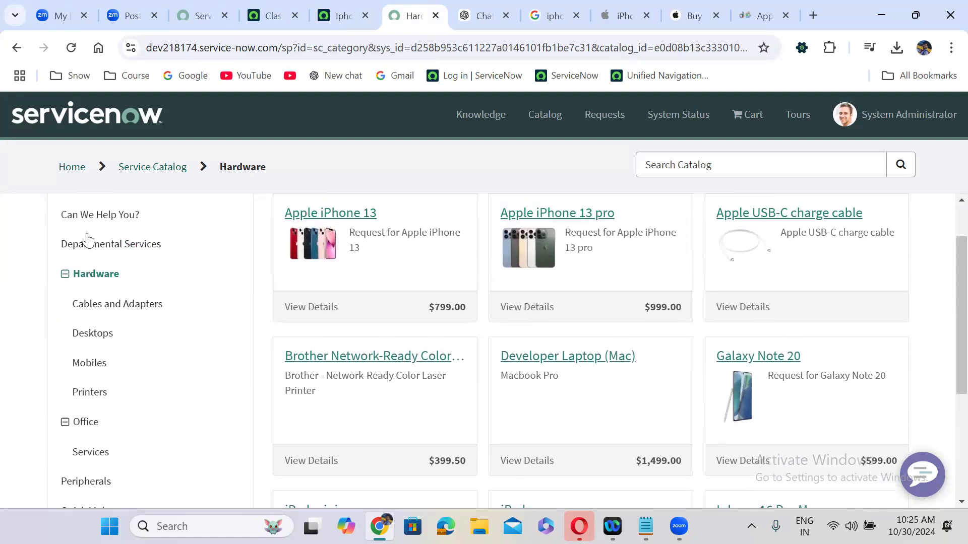
scroll(22, 227, "up", 1)
scroll(23, 227, "up", 1)
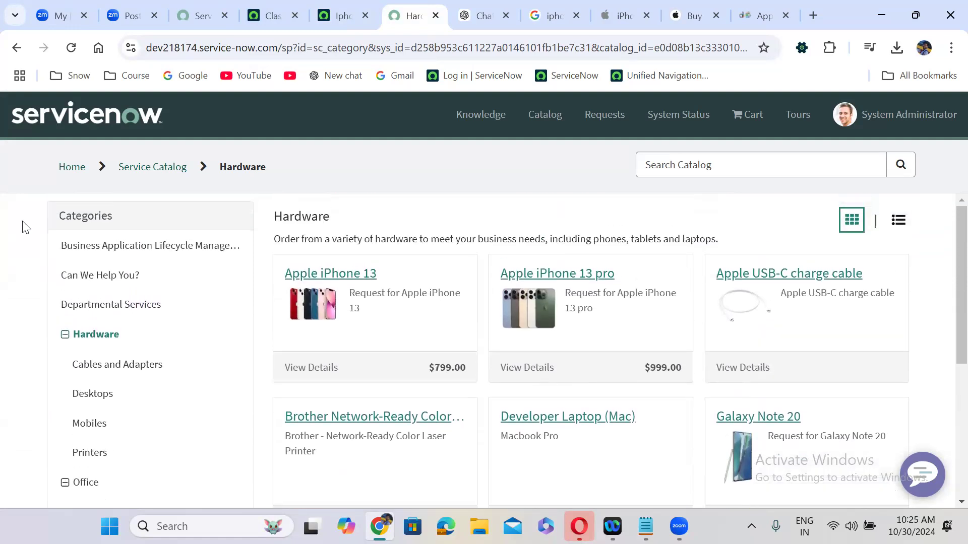
Open Hardware › Desktops and find Iphone 16 Pro Max listed at $2,500.00
left_click(106, 371)
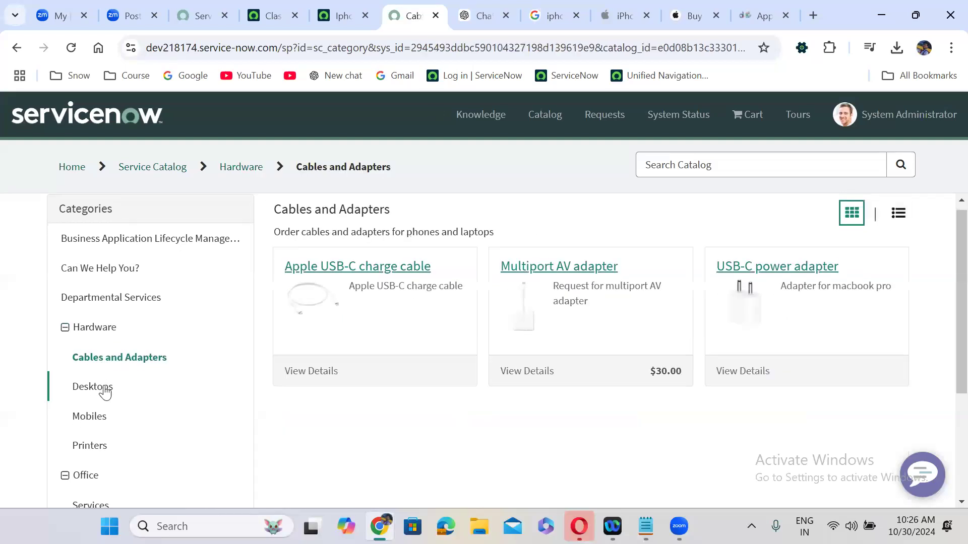
left_click(101, 388)
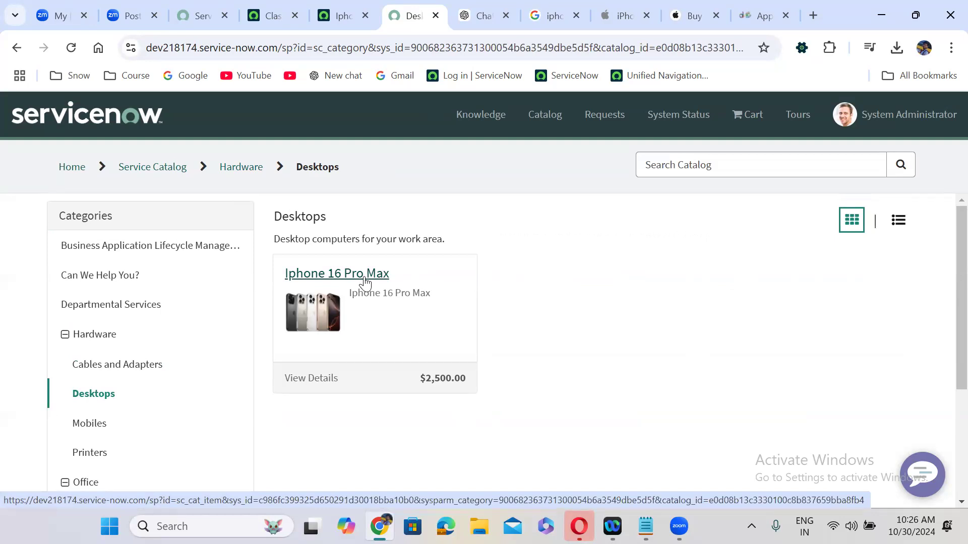
left_click(339, 6)
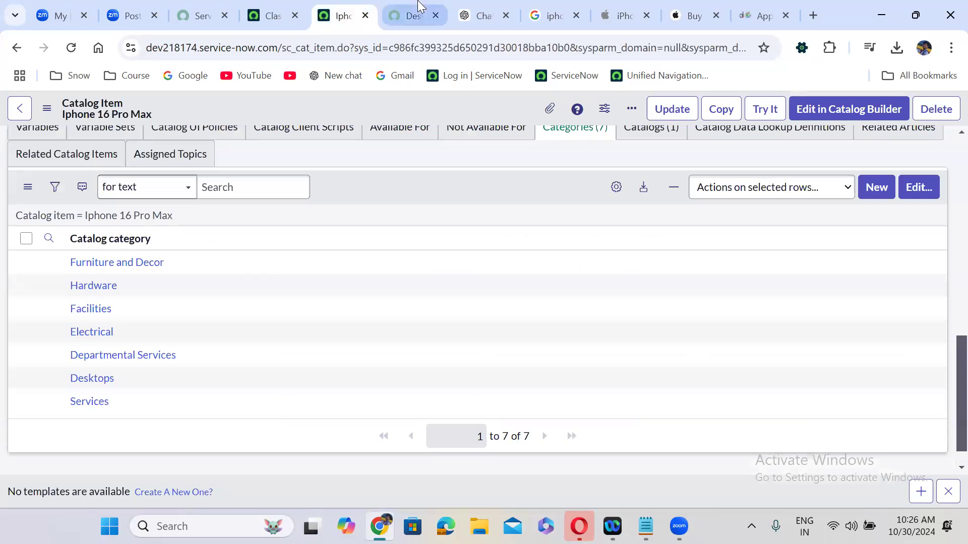
left_click(415, 10)
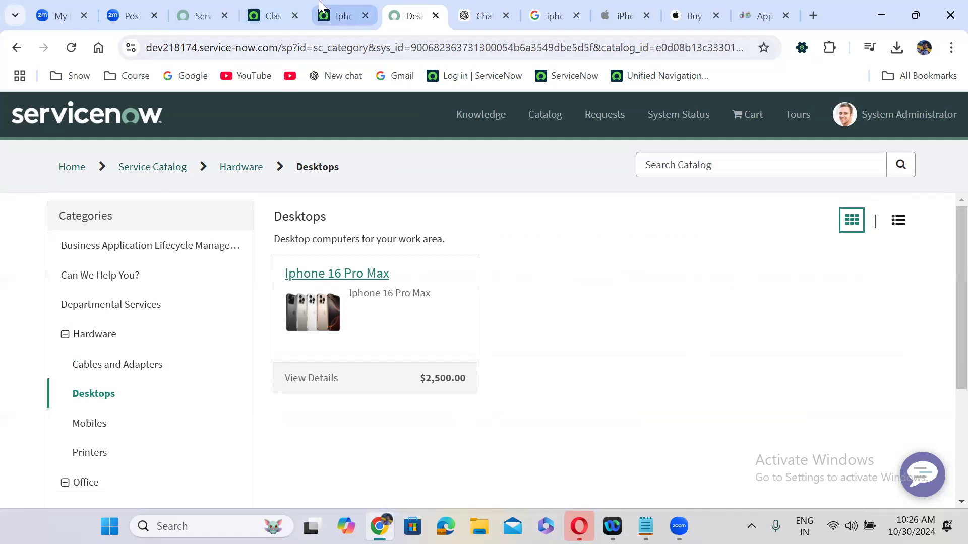
left_click(339, 15)
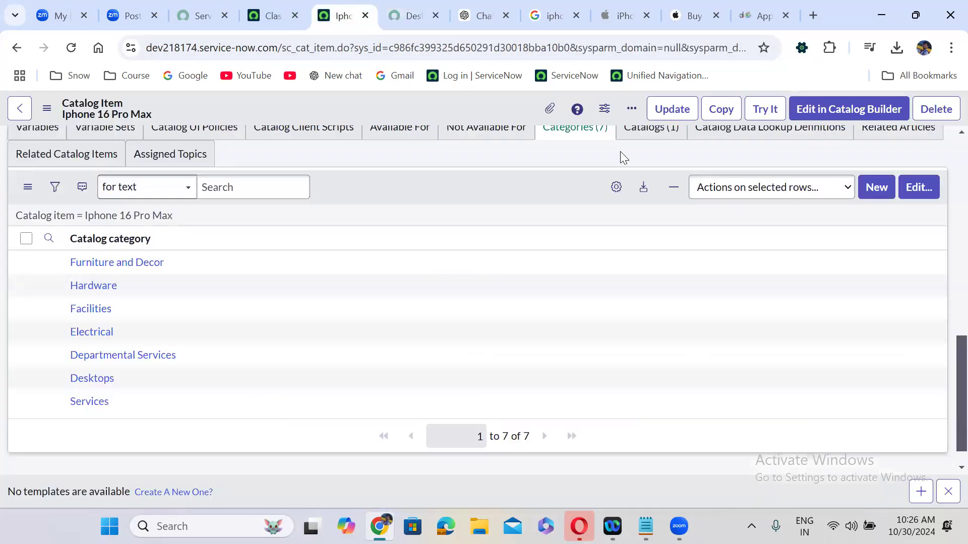
scroll(620, 151, "up", 1)
Add Technical Catalog to Iphone 16 Pro Max's catalogs alongside Service Catalog and save
left_click(644, 156)
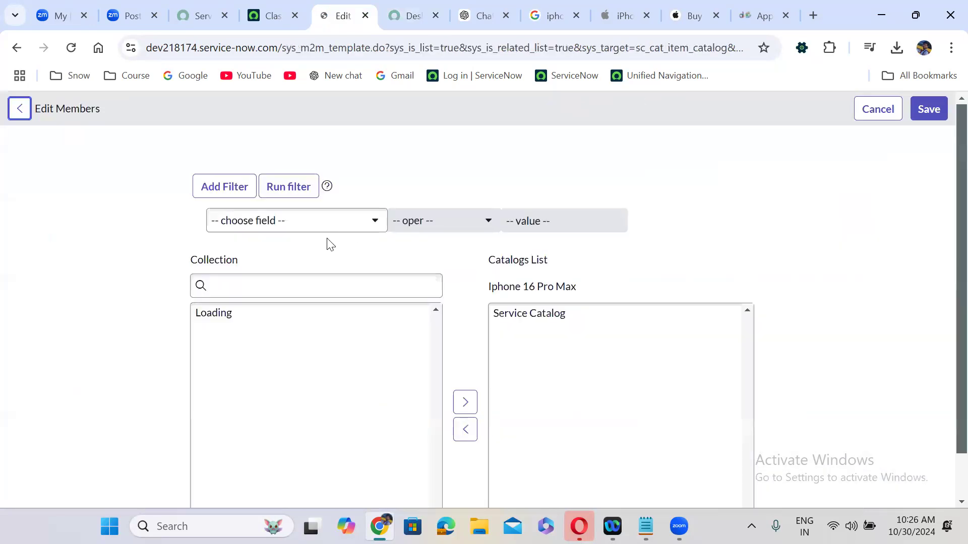
left_click(267, 285)
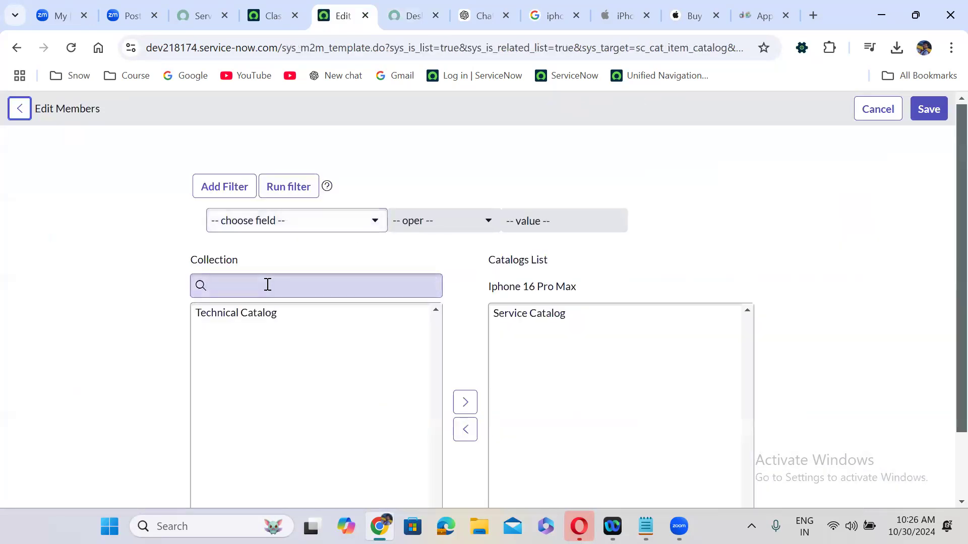
type("cat")
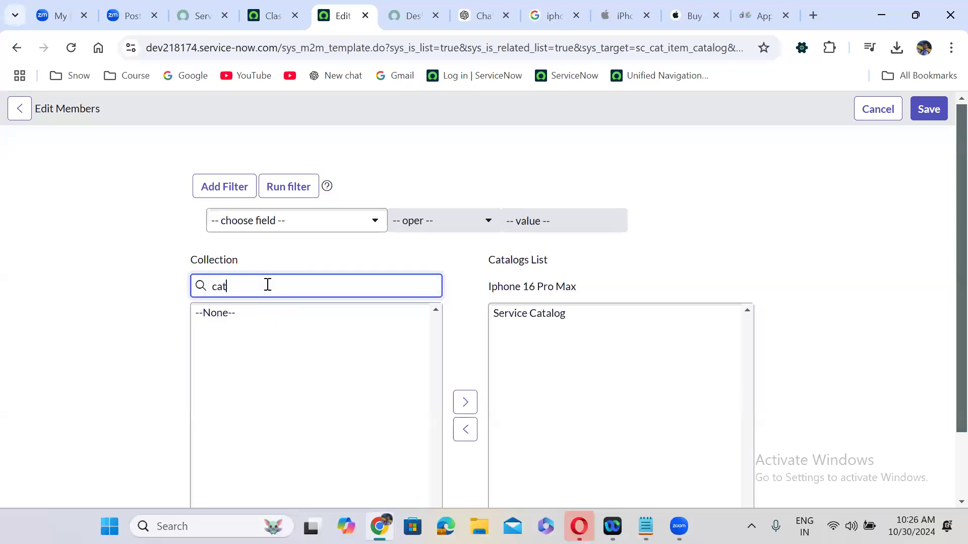
key("BackSpace")
key("BackSpace")
key("BackSpace")
type("tech")
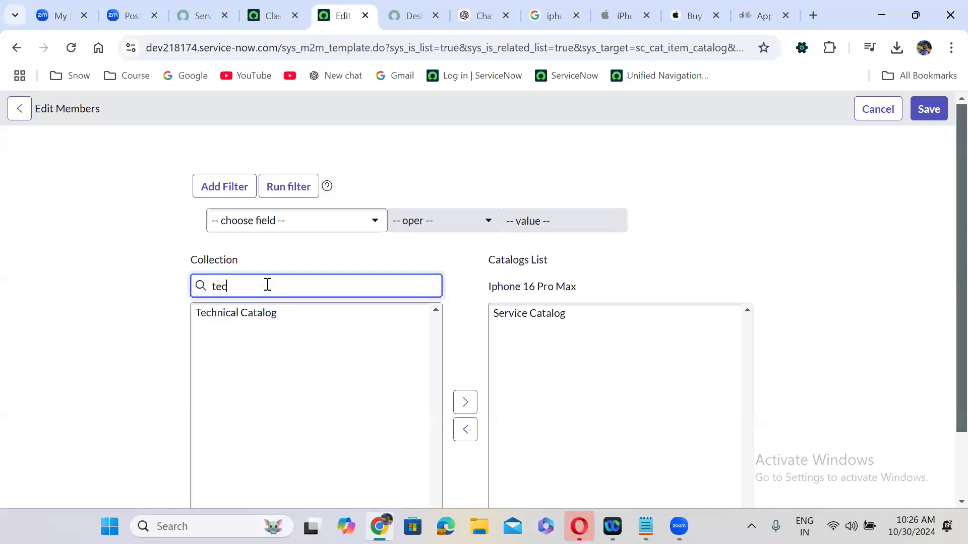
double_click(250, 317)
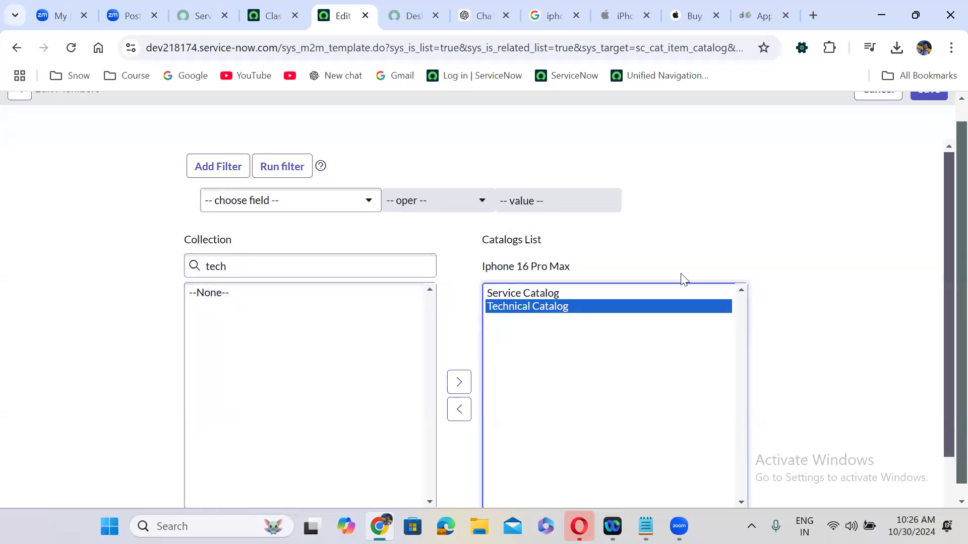
scroll(933, 109, "up", 1)
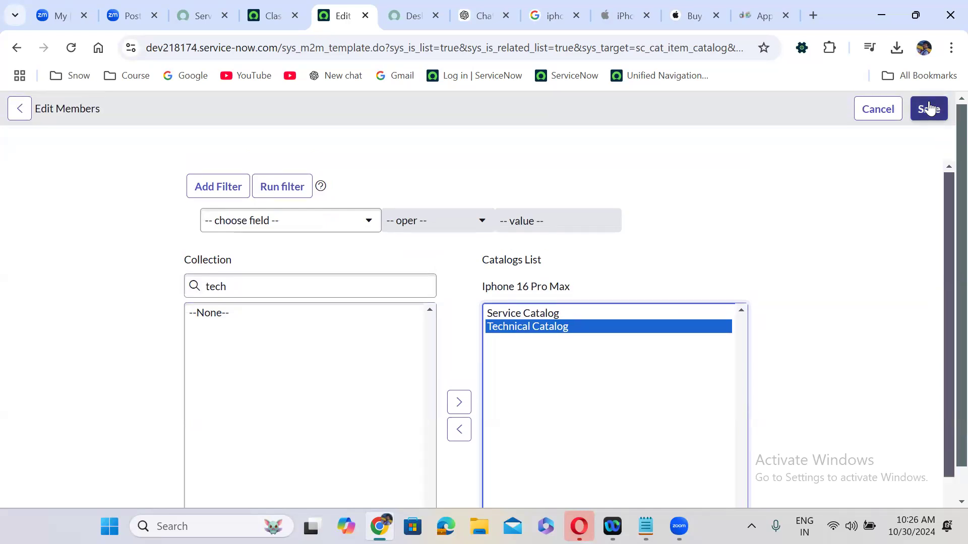
left_click(934, 108)
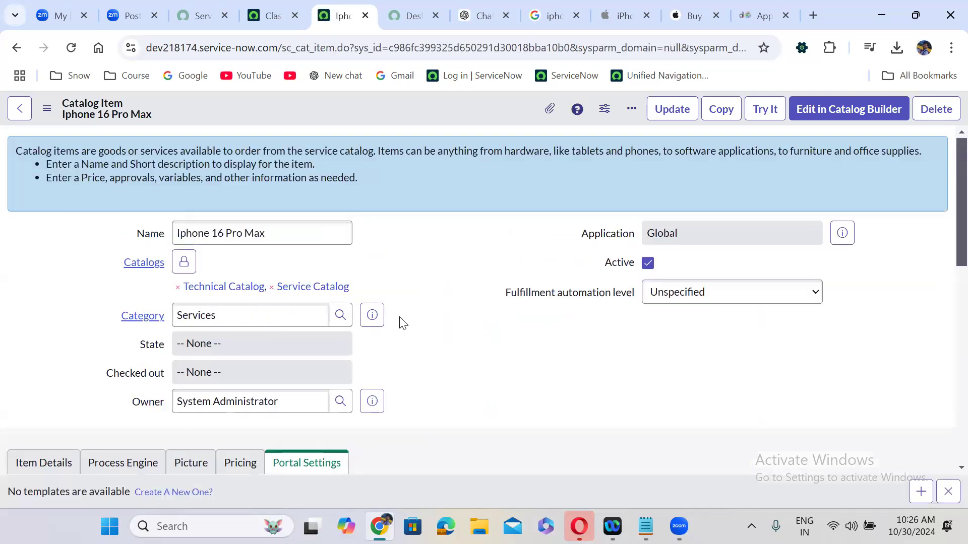
Filter the All menu for 'service portal' and open the Portals list in a new tab
left_click(285, 10)
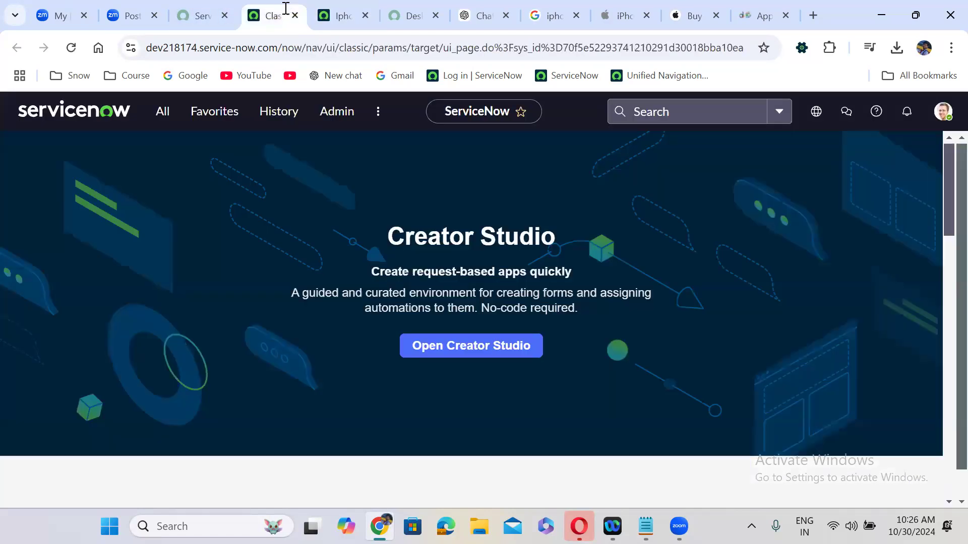
left_click(162, 109)
type("service")
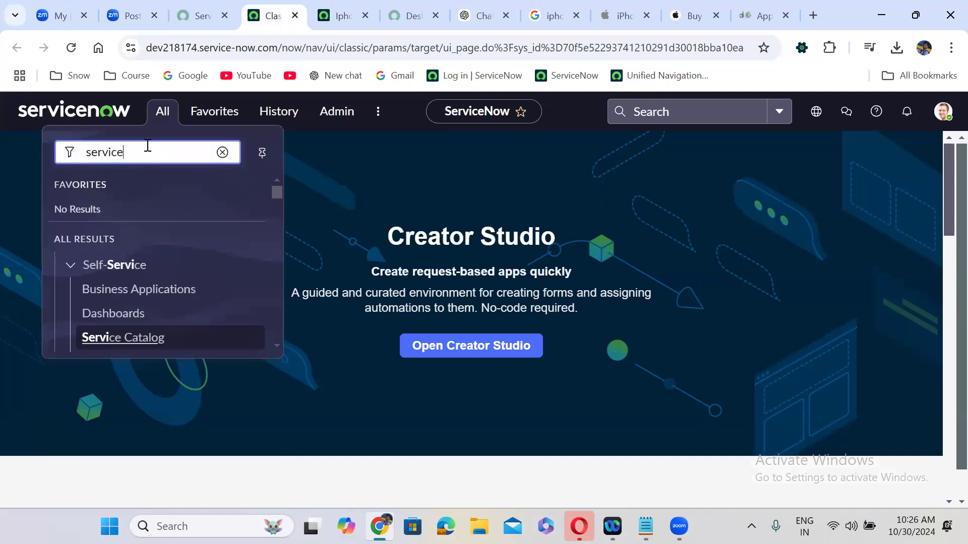
type(" portal")
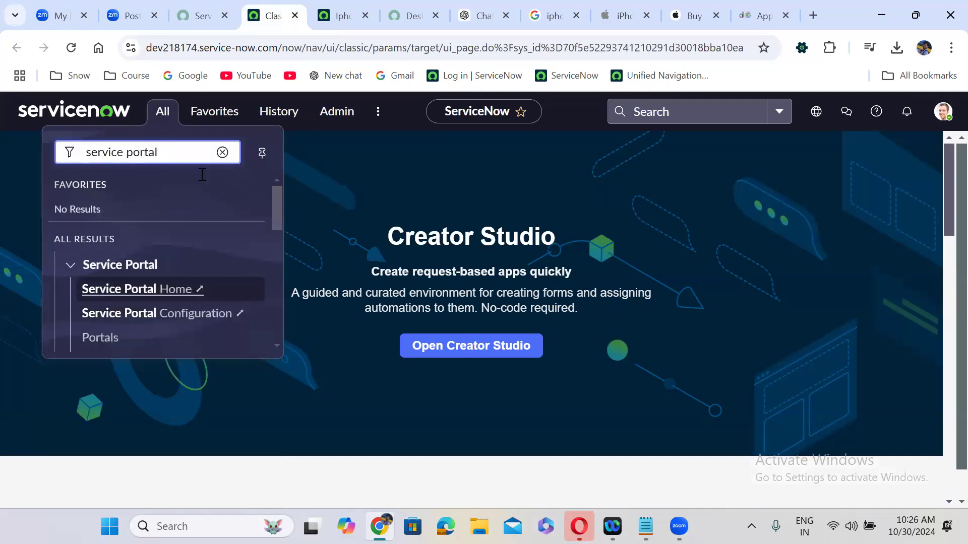
left_click_drag(281, 191, 280, 219)
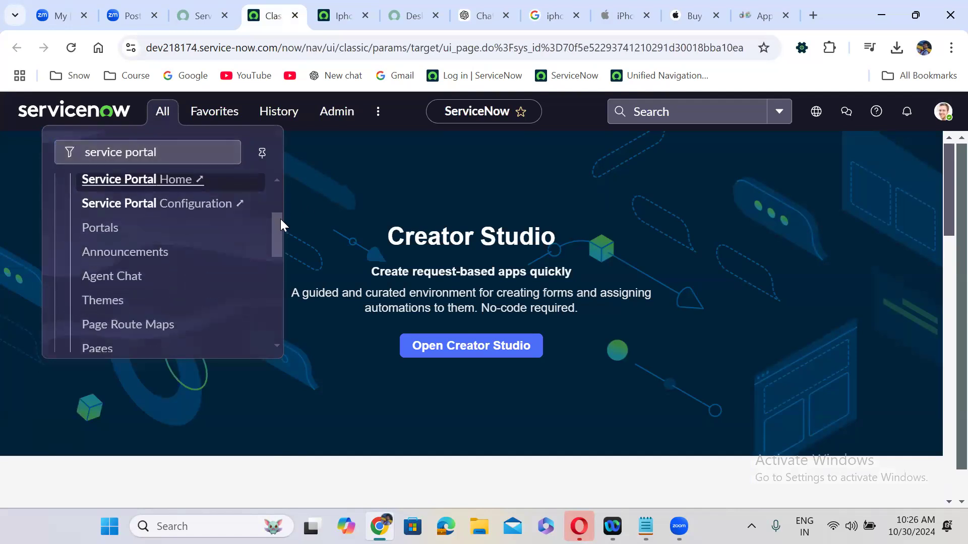
right_click(99, 230)
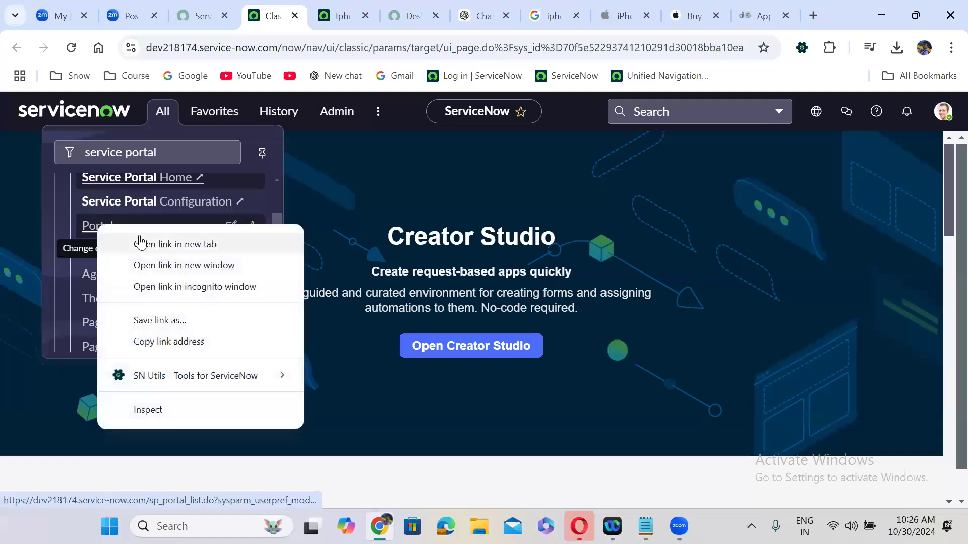
left_click(141, 243)
left_click(320, 6)
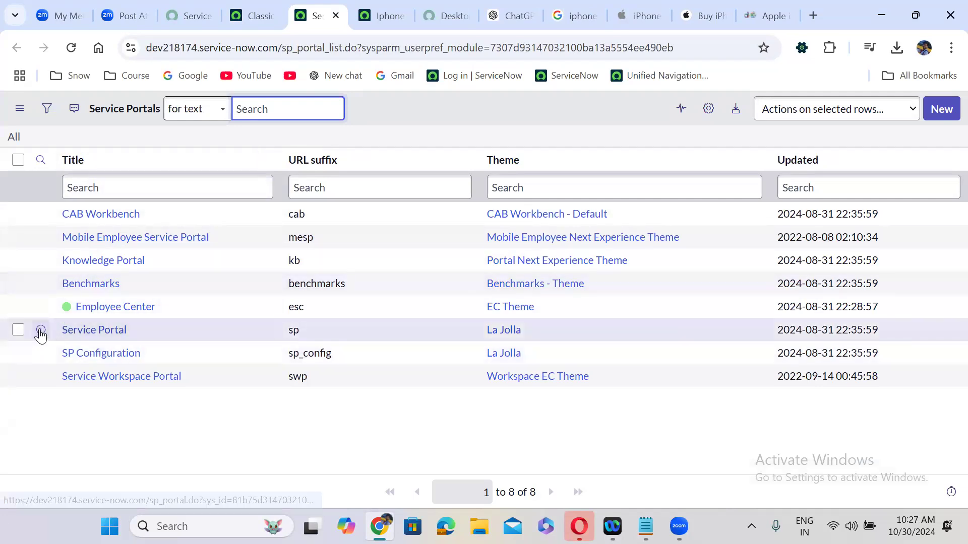
Open the Service Portal (sp) record from the list of eight portals
right_click(41, 330)
left_click(132, 146)
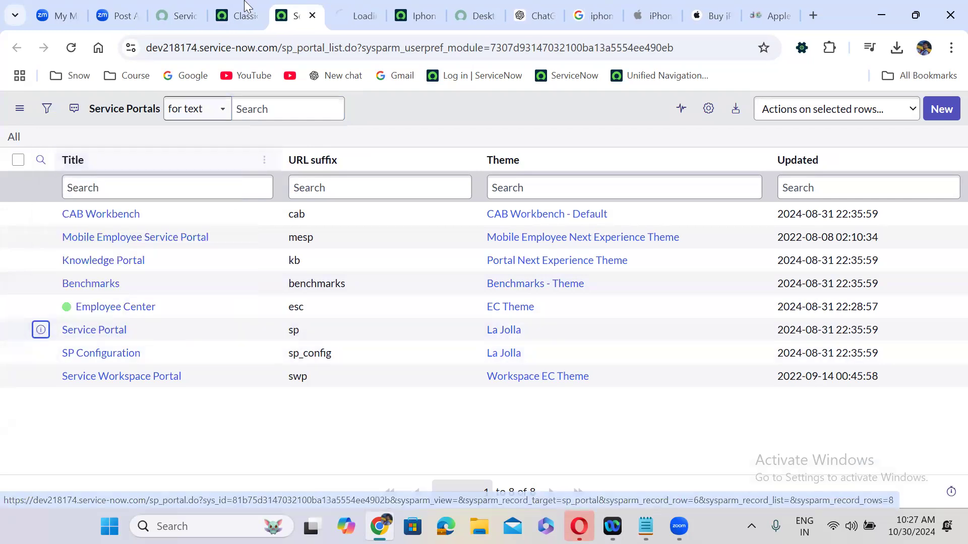
left_click(237, 15)
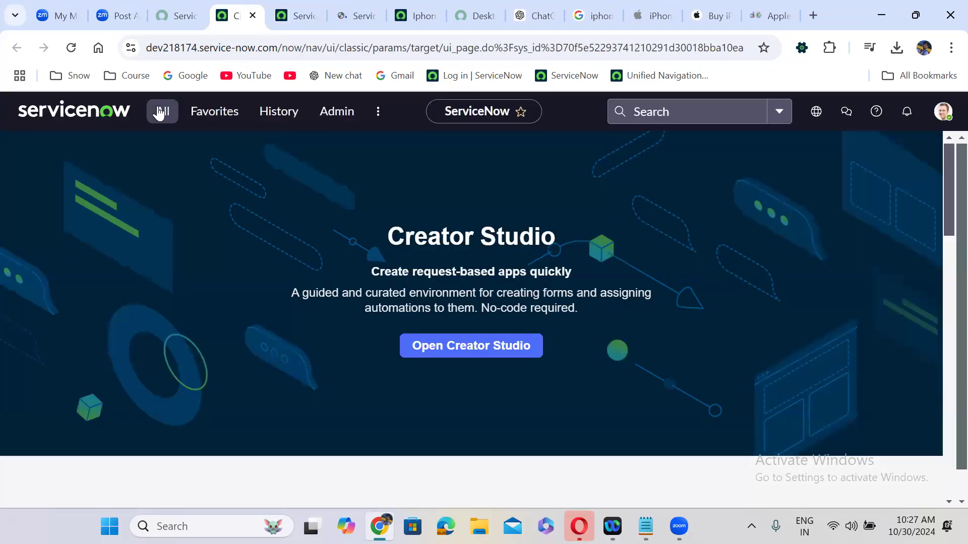
left_click(161, 109)
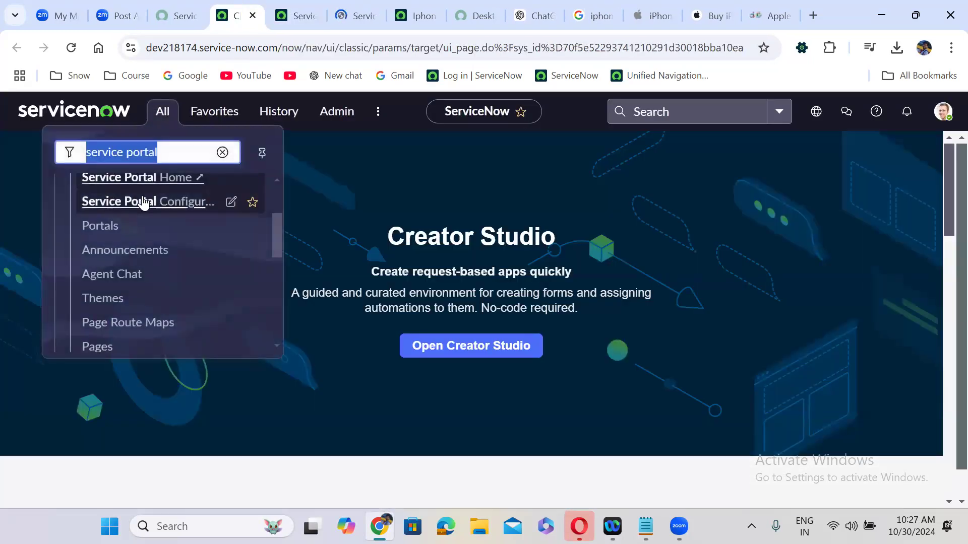
left_click(109, 228)
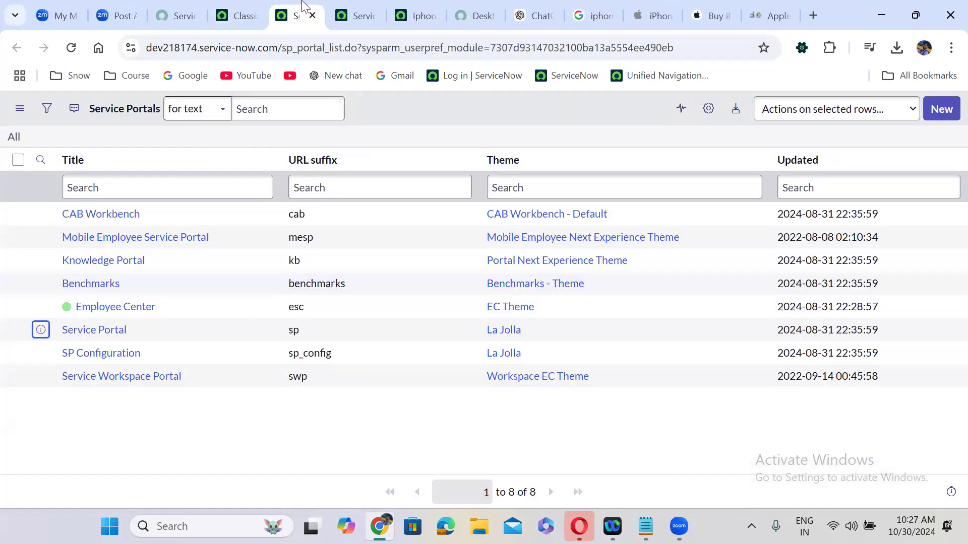
left_click(112, 341)
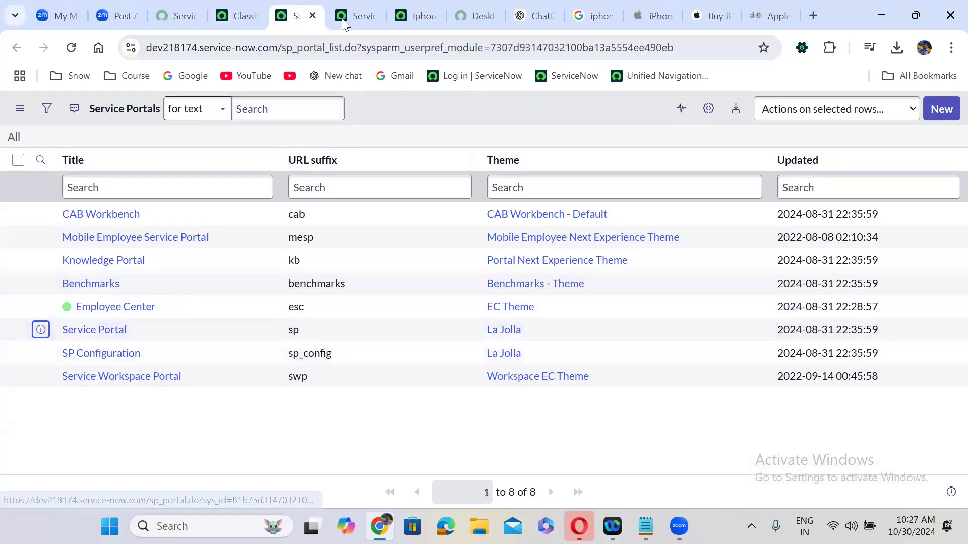
Add Technical Catalog beside Service Catalog in the Service Portal record's Catalogs list and save
left_click(460, 350)
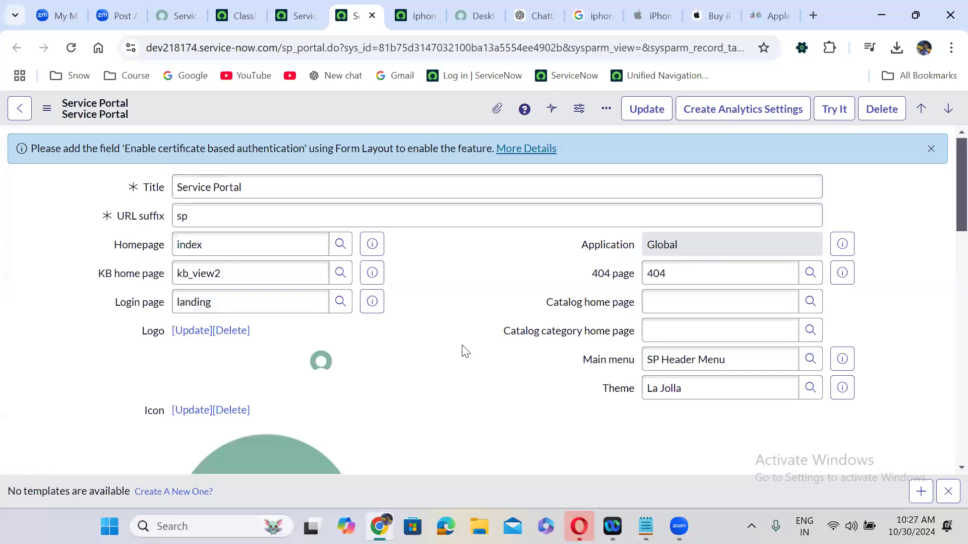
scroll(461, 350, "down", 10)
scroll(461, 348, "down", 10)
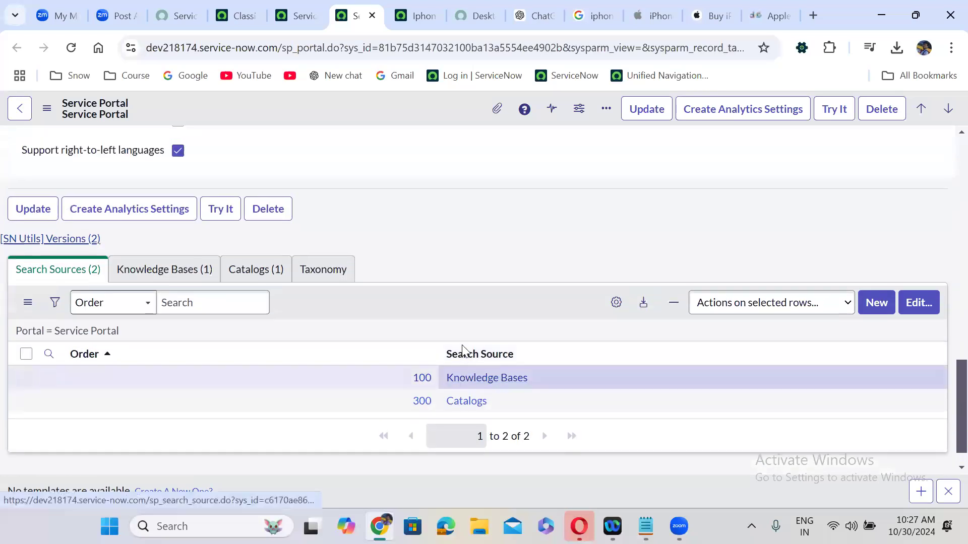
left_click(242, 281)
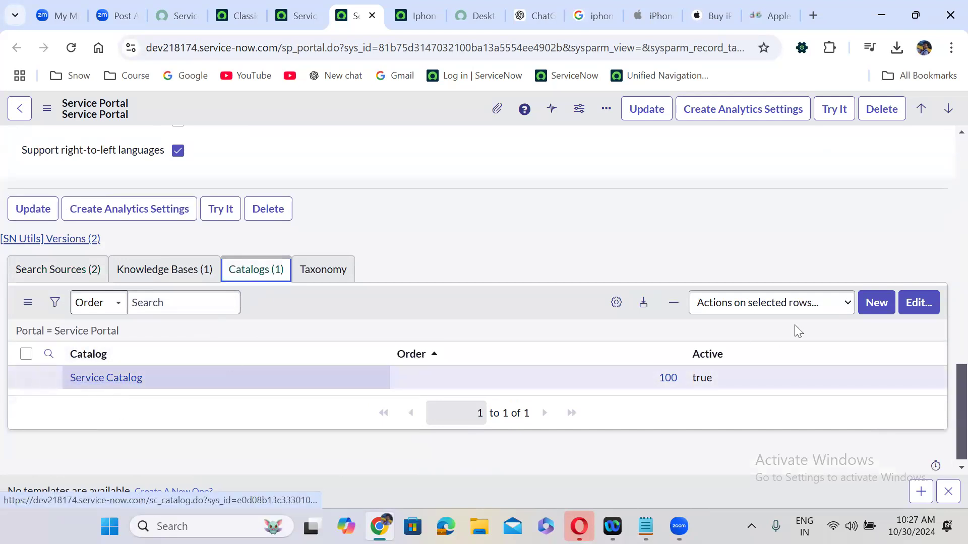
left_click(918, 303)
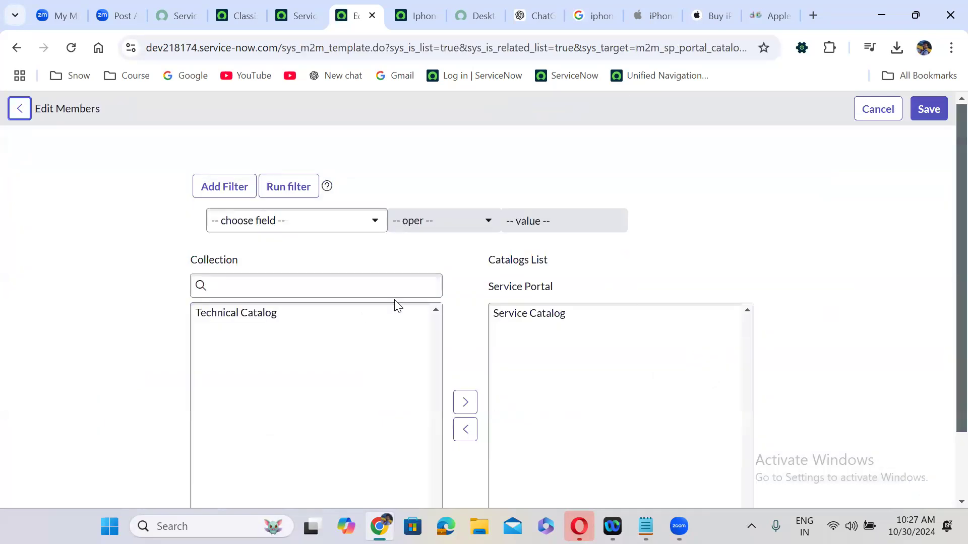
left_click(249, 286)
type("technic")
double_click(259, 315)
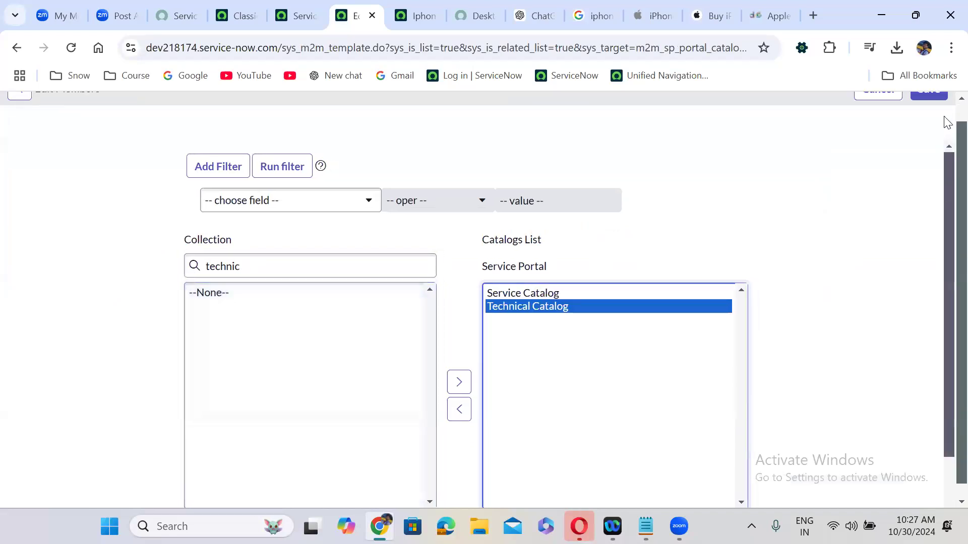
scroll(946, 121, "up", 1)
left_click(926, 107)
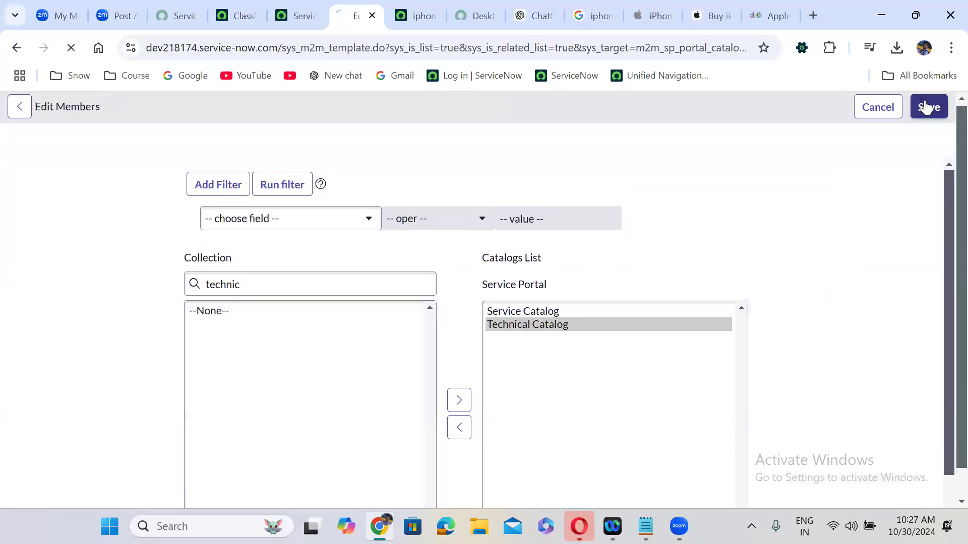
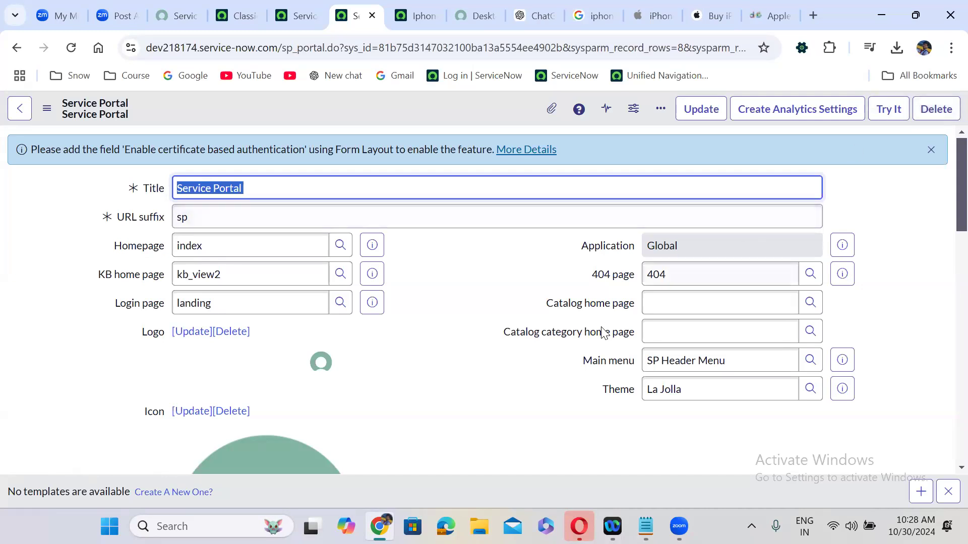
Leave the Service Portal record for the portal's Desktops page listing Iphone 16 Pro Max at $2,500.00
left_click(440, 281)
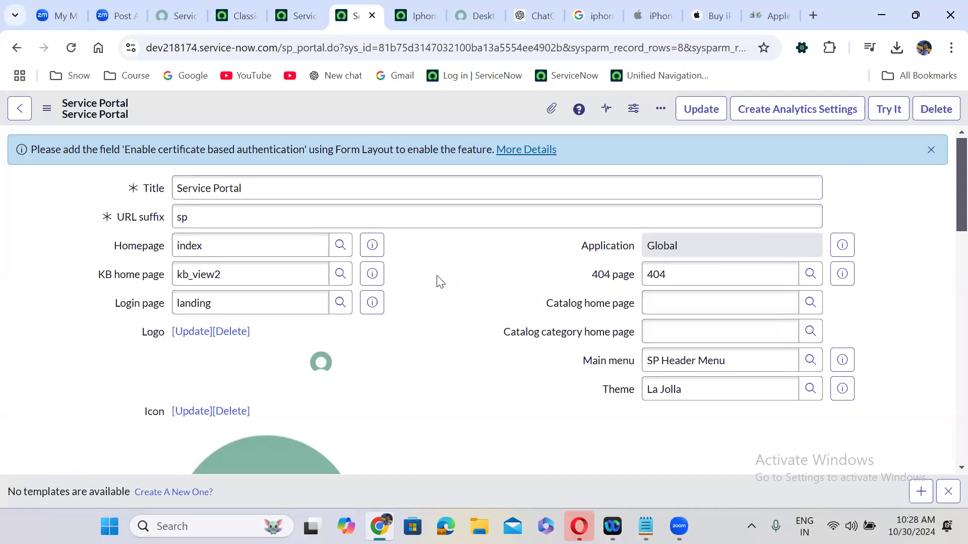
left_click(470, 7)
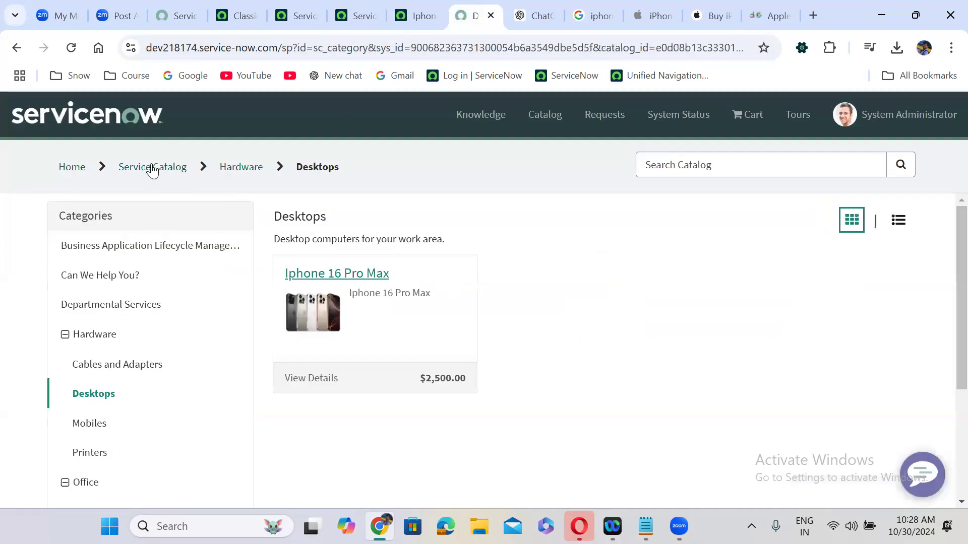
From the portal home, filter the request catalog to the Technical Catalog
left_click(60, 168)
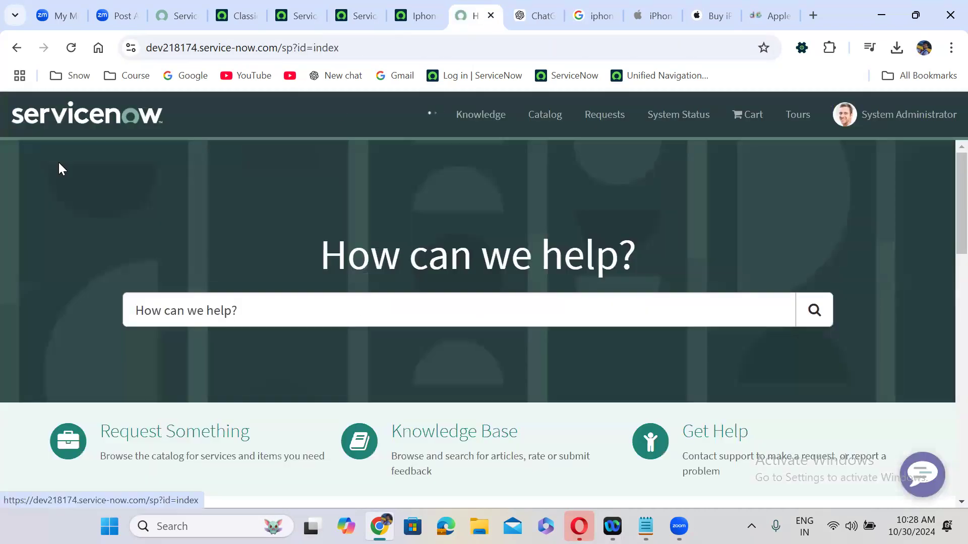
left_click(168, 444)
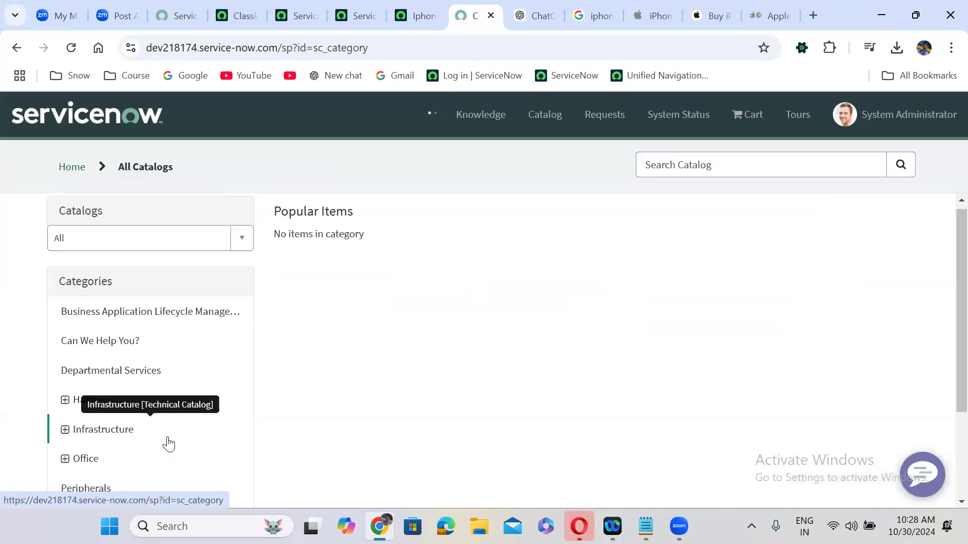
left_click(143, 245)
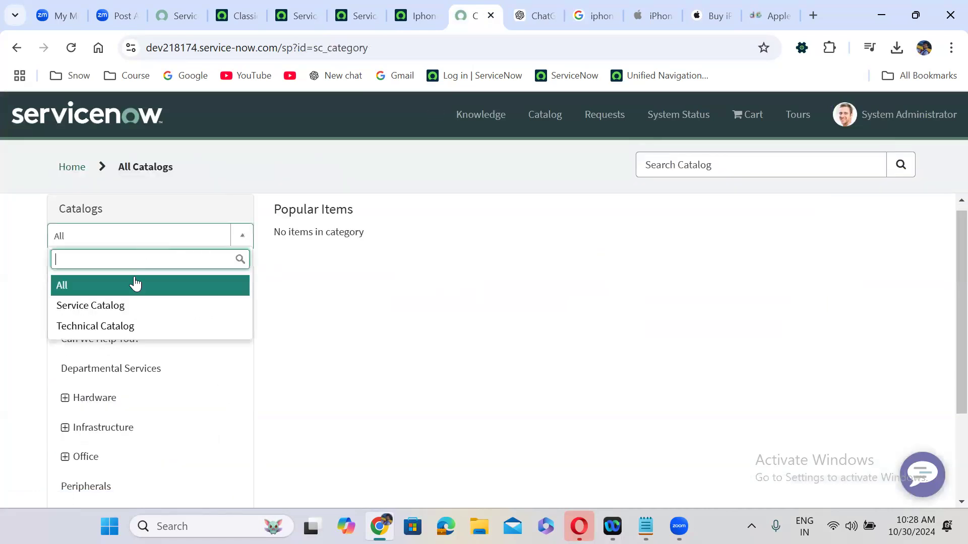
left_click(132, 328)
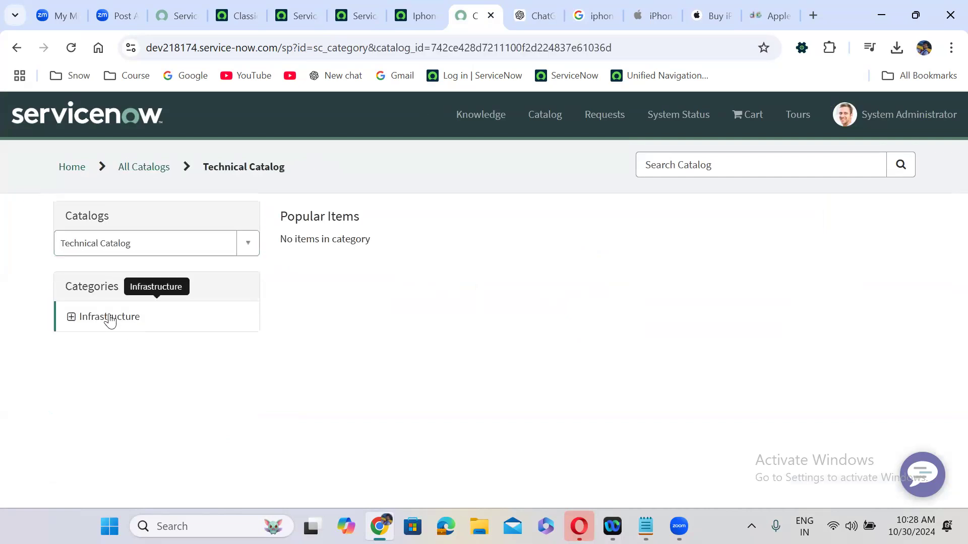
Browse Infrastructure and its Services subcategory, confirming the Iphone 16 Pro Max isn't listed
left_click(110, 318)
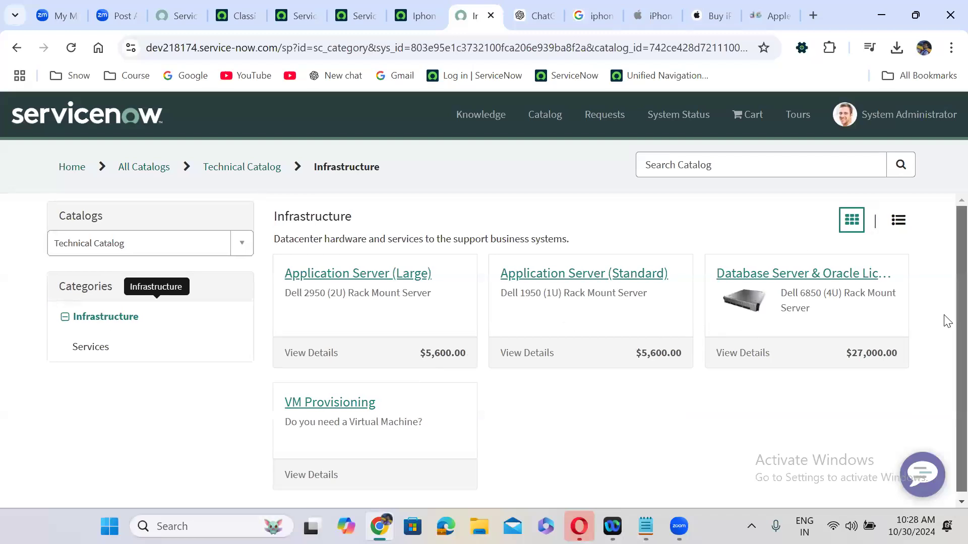
scroll(946, 333, "down", 1)
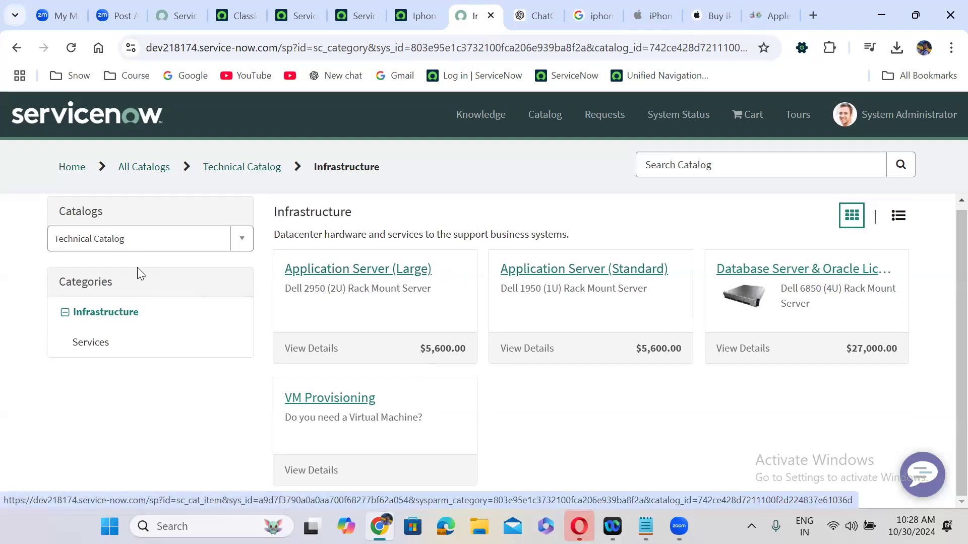
left_click(112, 347)
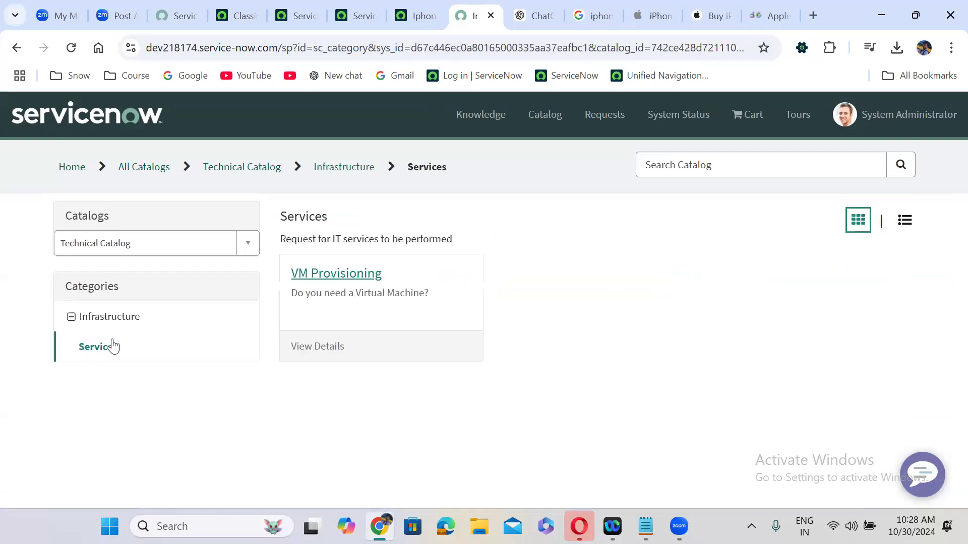
left_click(103, 317)
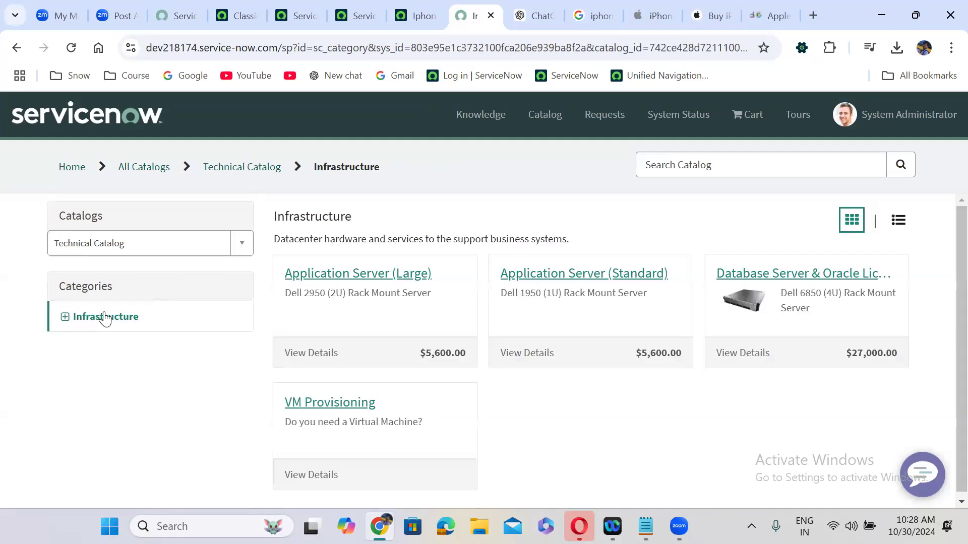
left_click(416, 7)
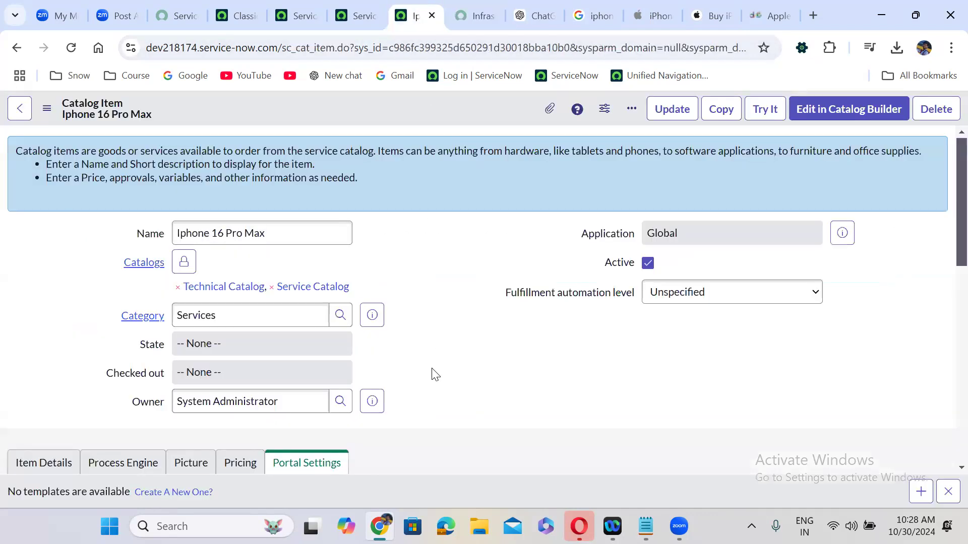
Search categories for 'inf', add Infrastructure (Technical Catalog) to the Iphone 16 Pro Max and save
scroll(435, 374, "down", 10)
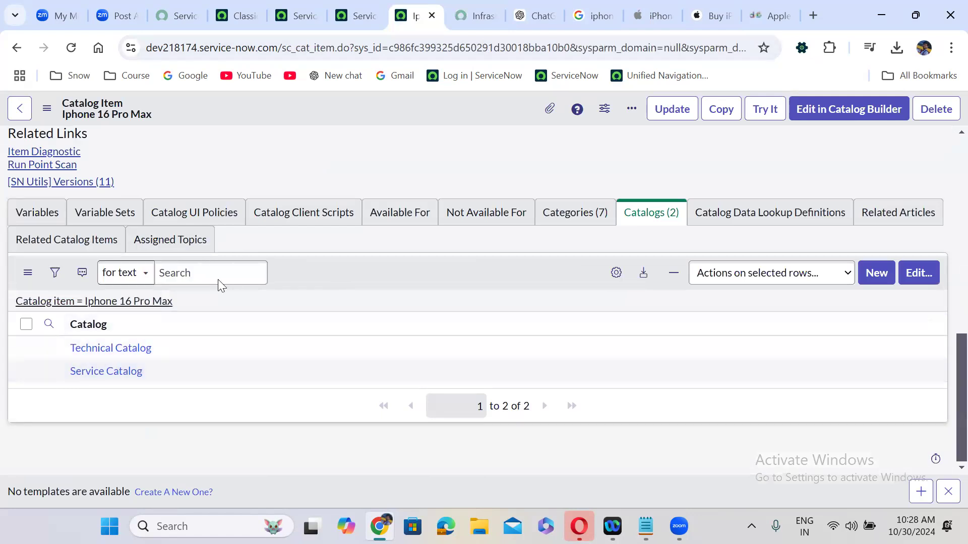
left_click(582, 207)
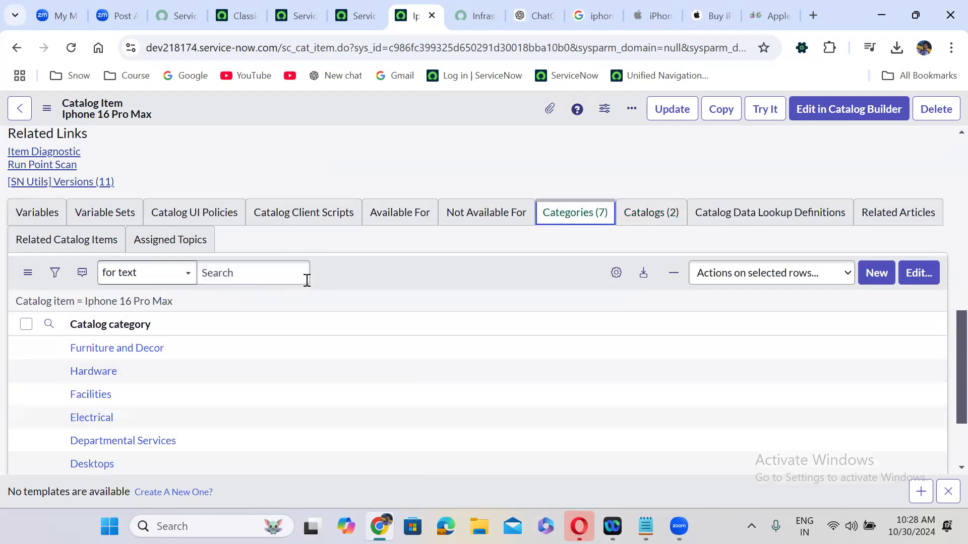
left_click(922, 272)
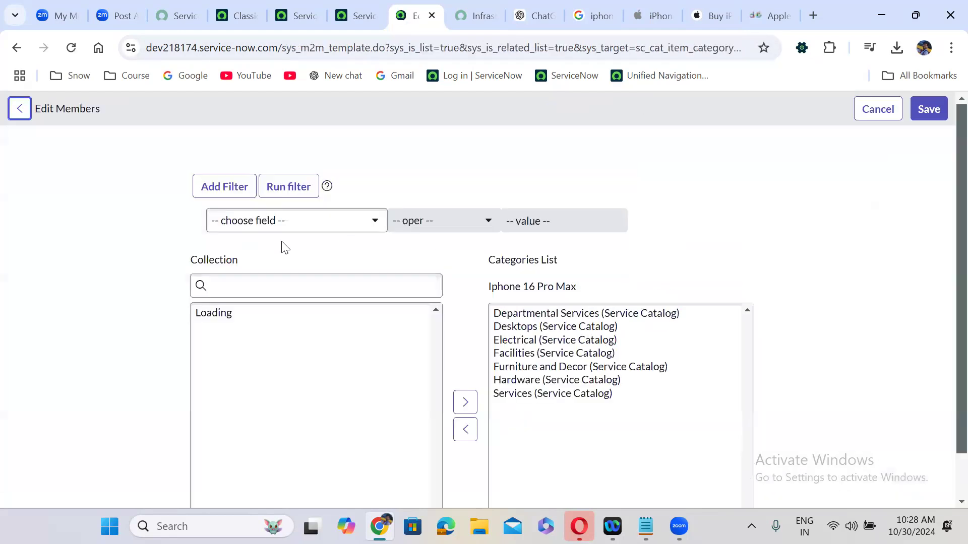
left_click(246, 286)
type("inf")
double_click(293, 329)
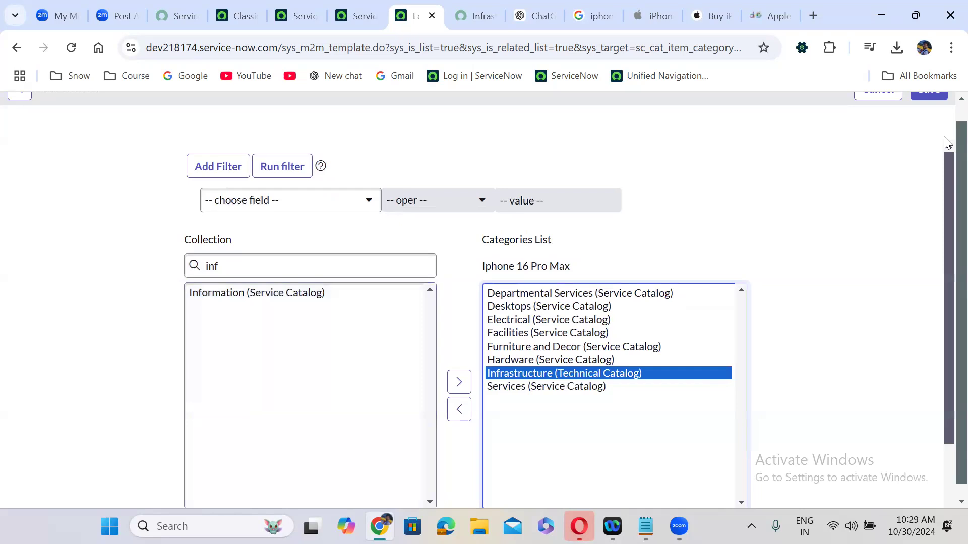
scroll(947, 119, "up", 2)
left_click(924, 108)
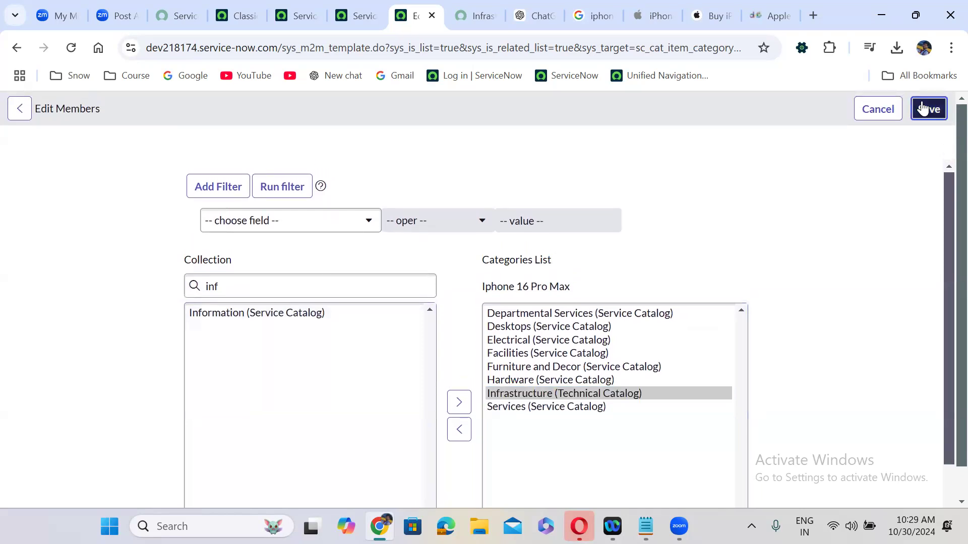
left_click(477, 15)
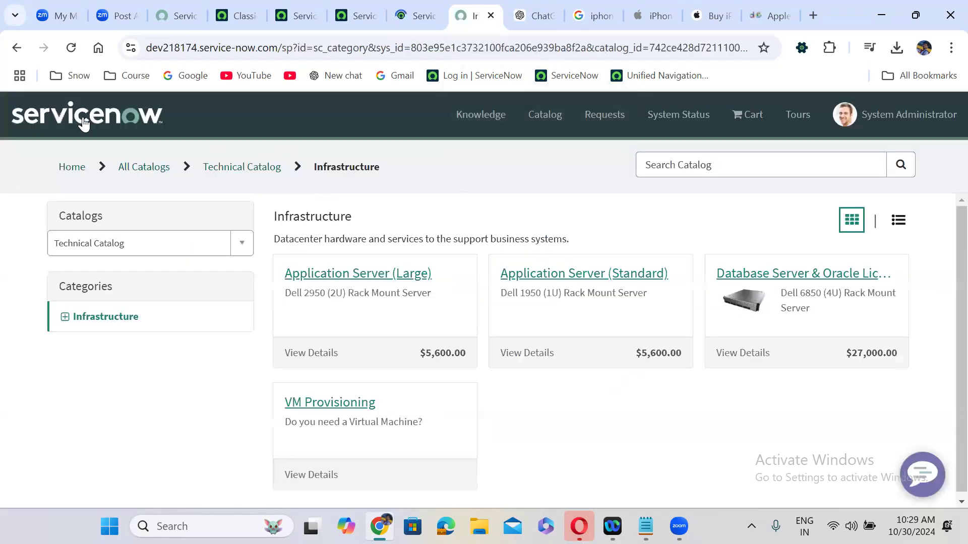
Reopen Technical Catalog › Infrastructure on the portal to confirm Iphone 16 Pro Max now appears
left_click(83, 167)
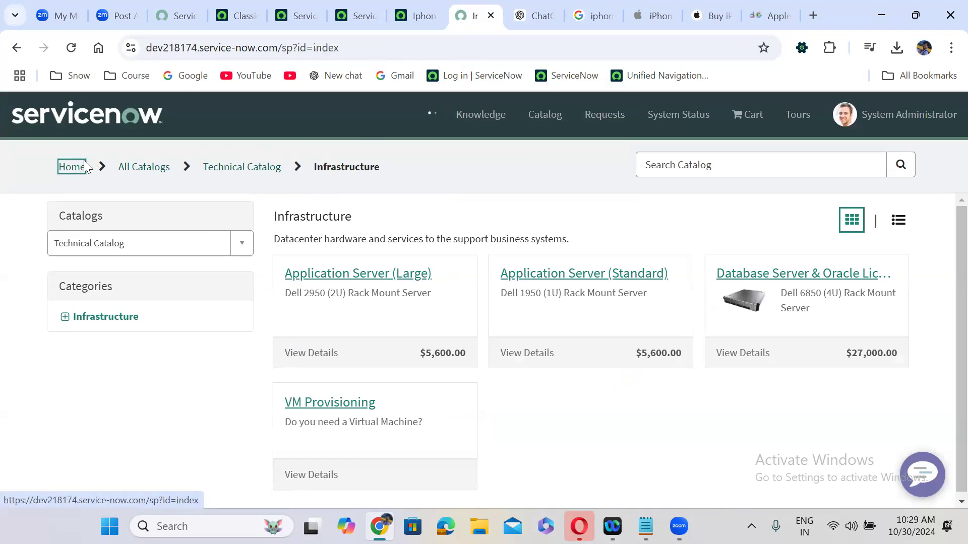
scroll(176, 251, "down", 3)
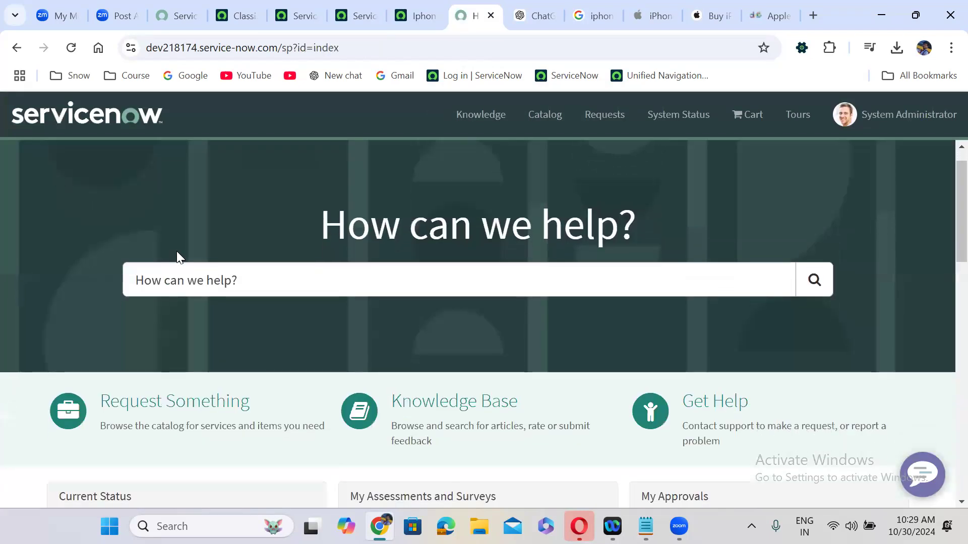
left_click(148, 286)
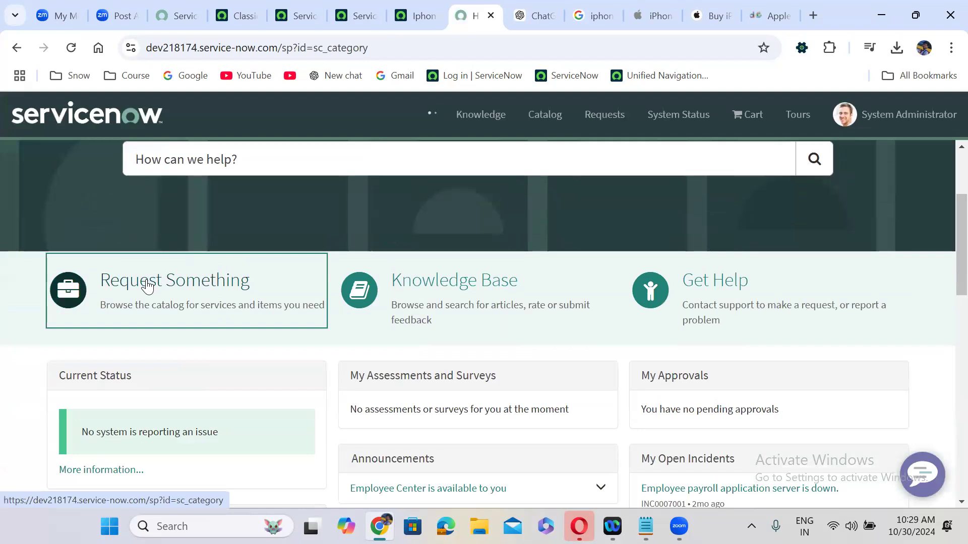
left_click(84, 239)
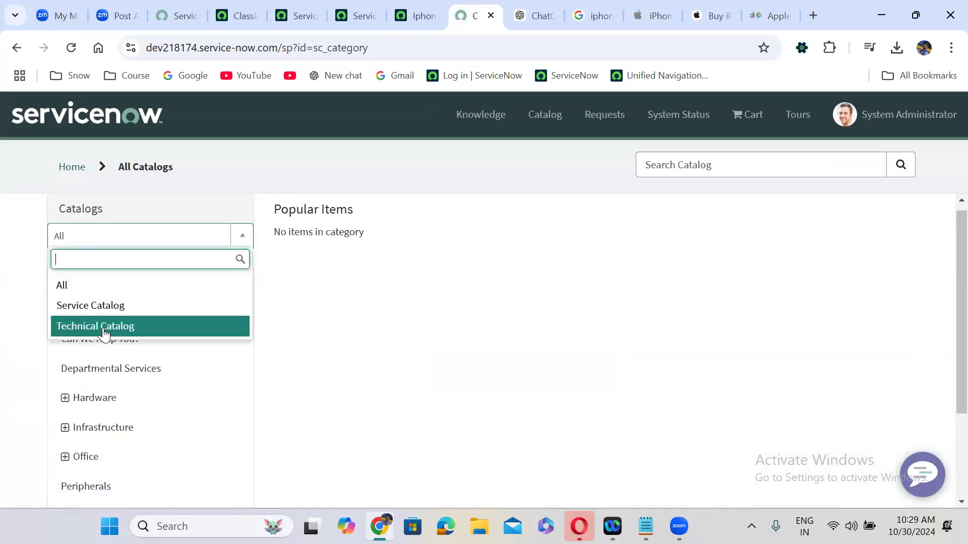
left_click(105, 328)
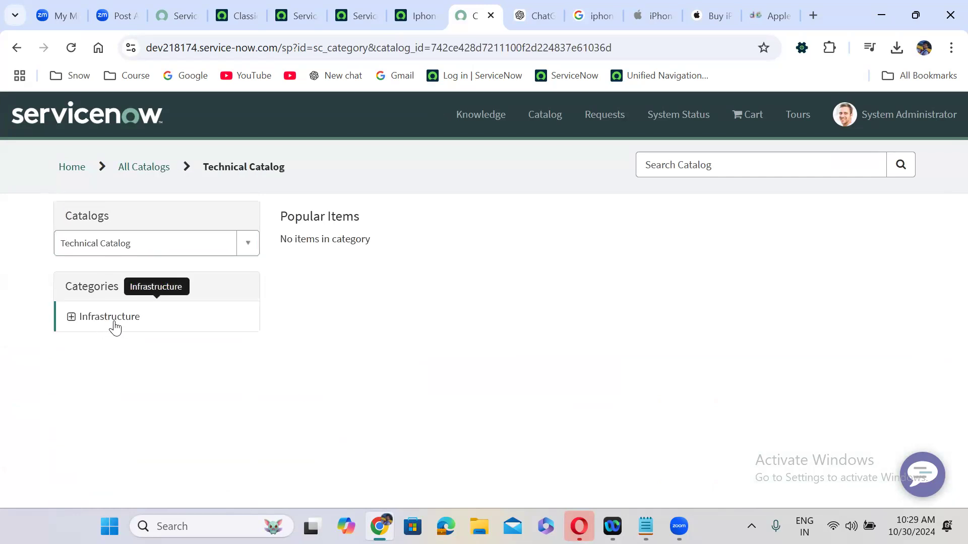
left_click(98, 320)
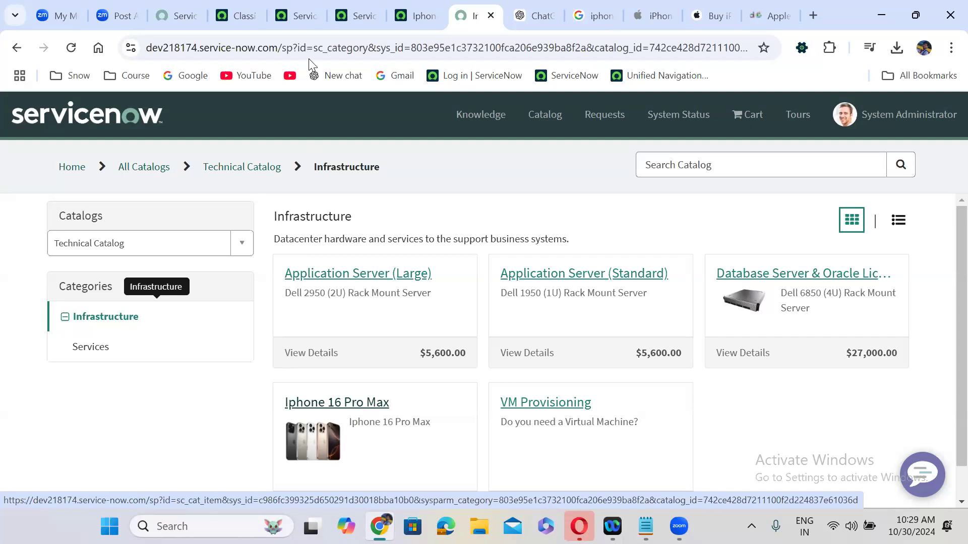
Open the Service Portal record from the Service Portals list
left_click(297, 7)
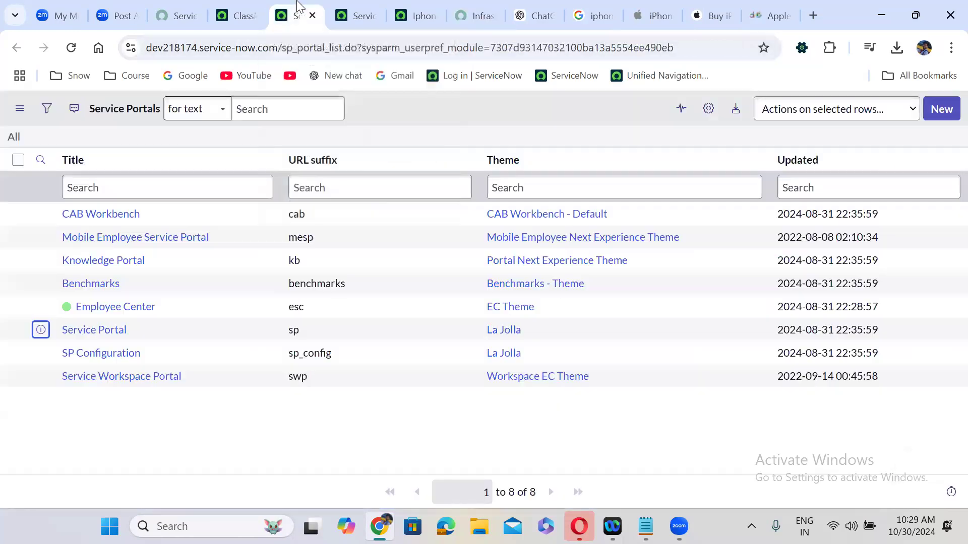
left_click(362, 3)
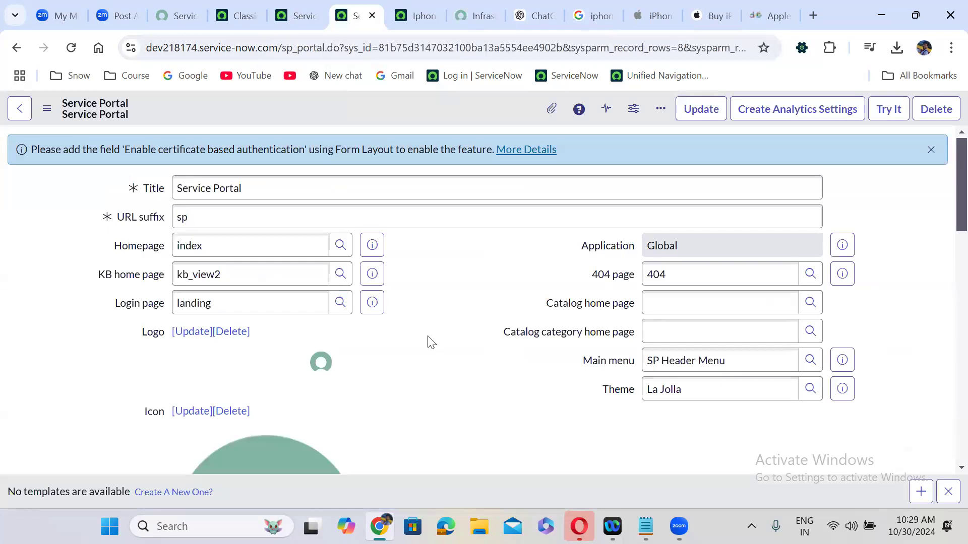
scroll(431, 344, "down", 1)
scroll(429, 337, "down", 15)
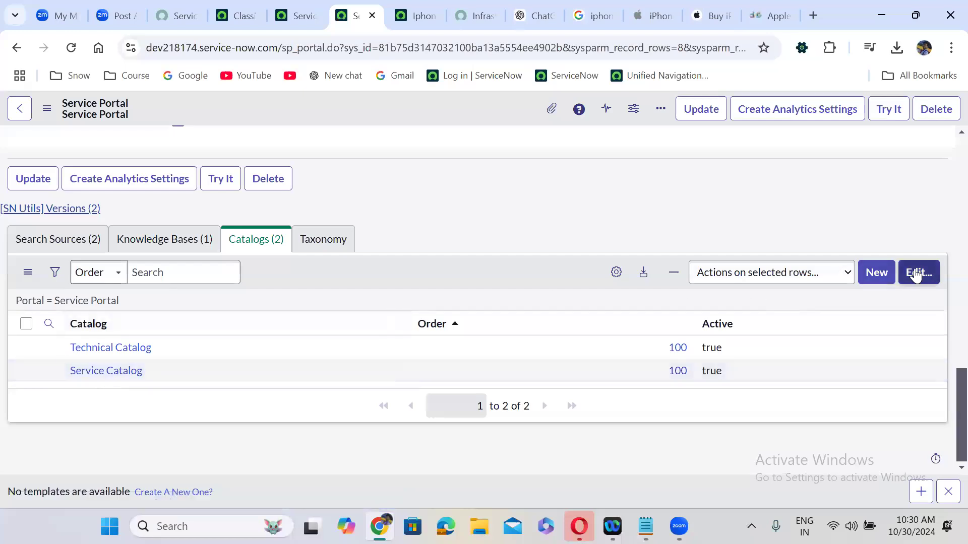
Move Service Catalog and Technical Catalog out of the portal's Catalogs list and save
left_click(916, 272)
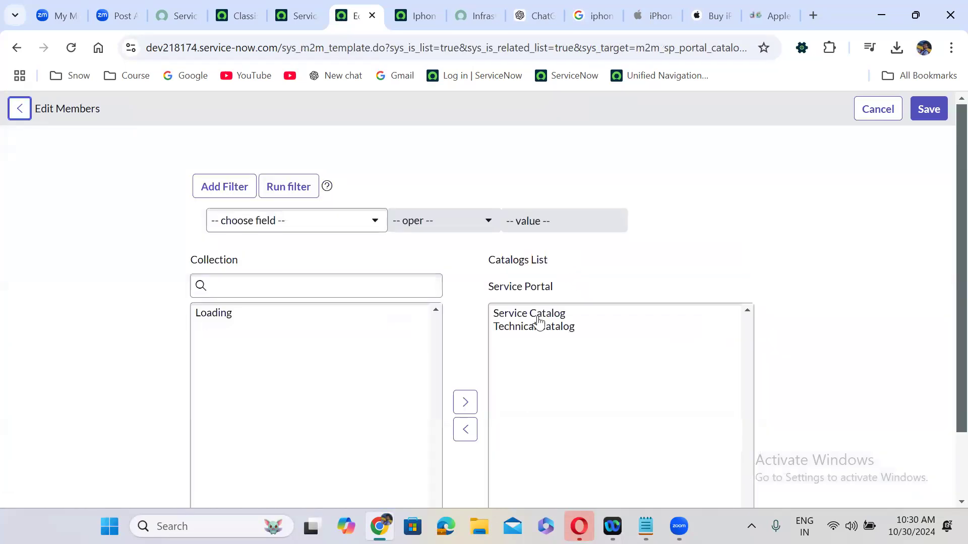
double_click(538, 315)
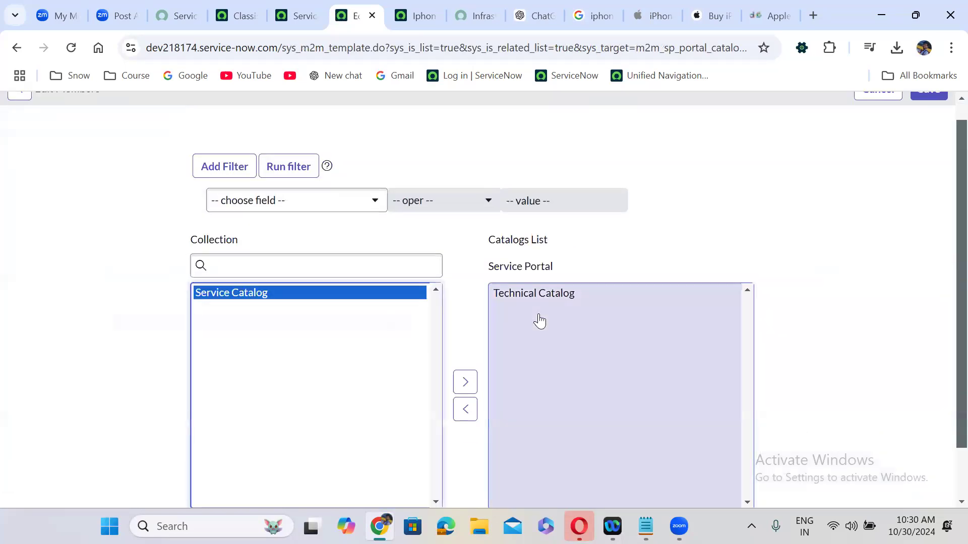
left_click(538, 299)
double_click(539, 299)
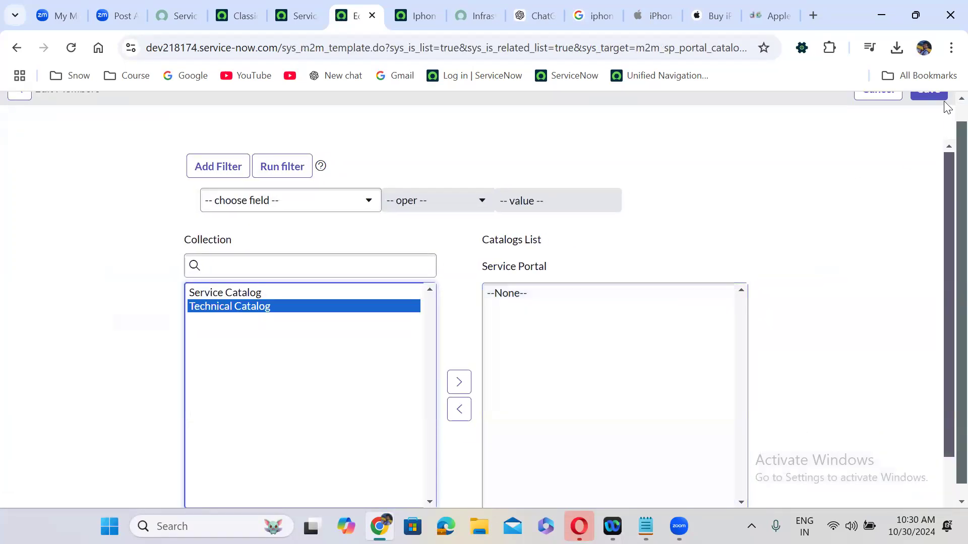
scroll(947, 107, "up", 1)
left_click(929, 109)
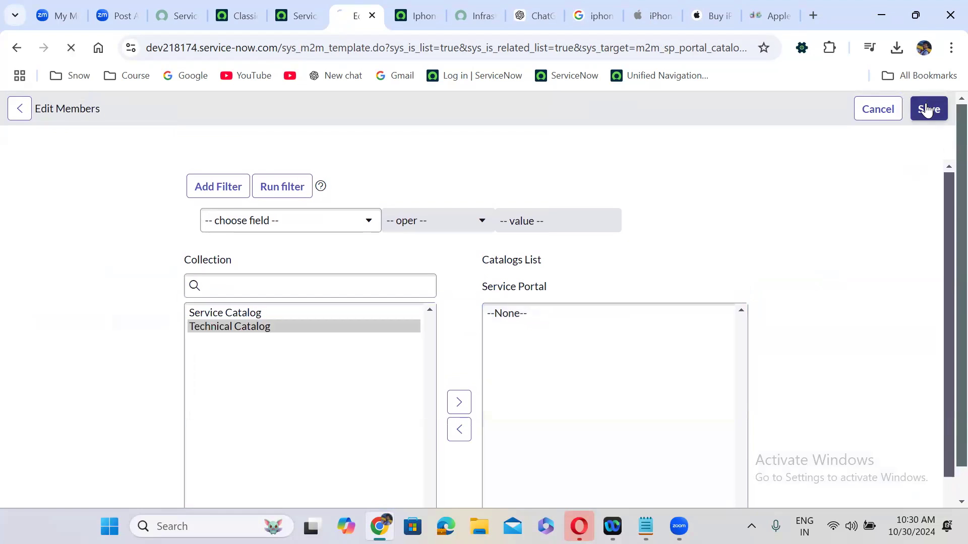
Check the portal's catalog choices, then confirm the Service Portal's Catalogs list shows no records
left_click(459, 8)
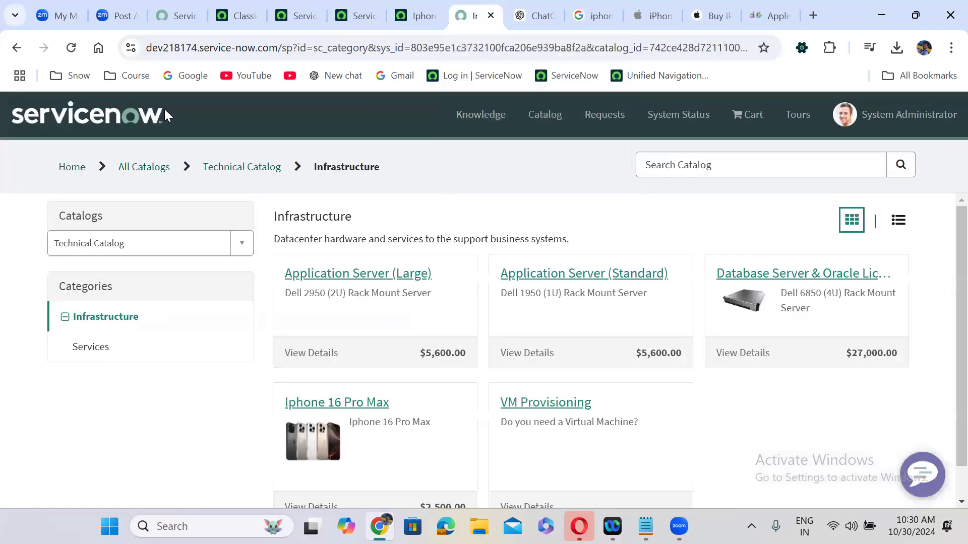
left_click(62, 133)
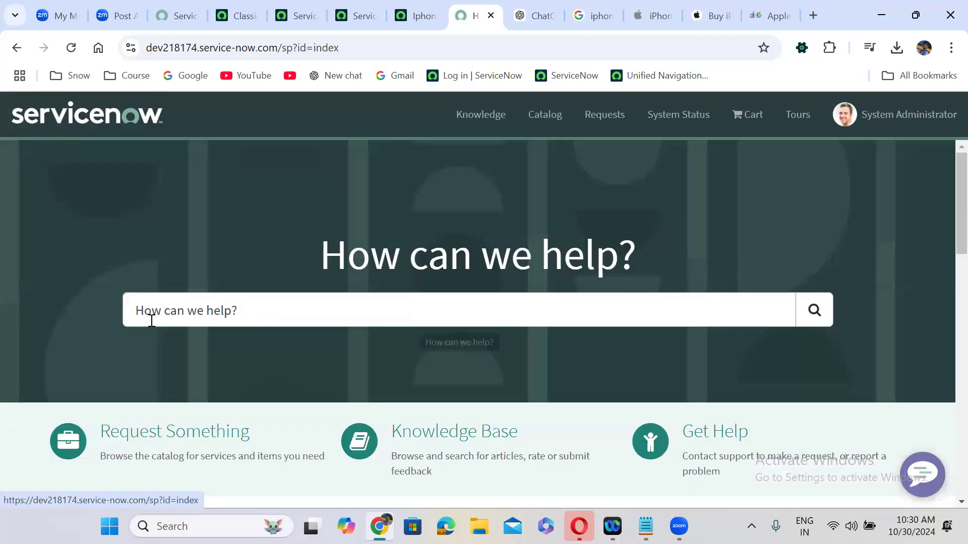
left_click(169, 423)
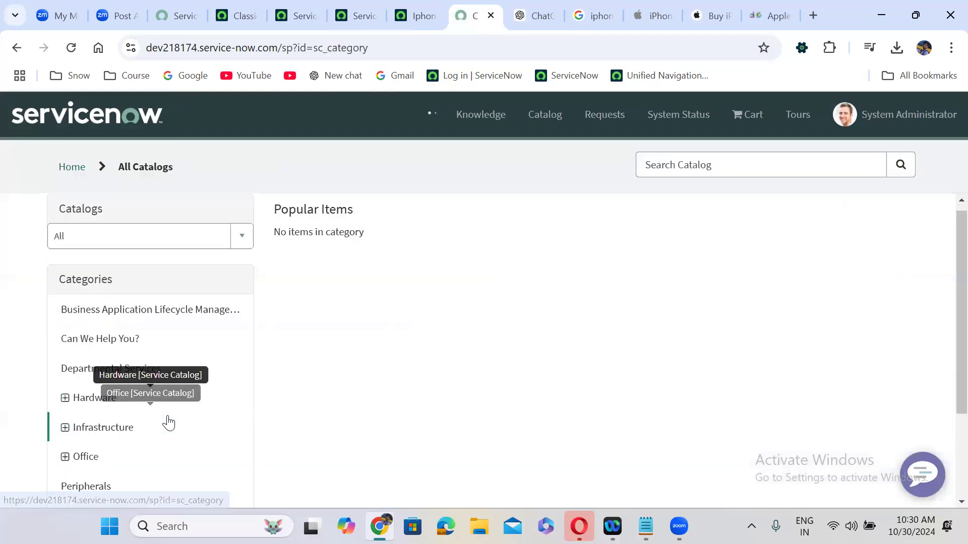
left_click(167, 246)
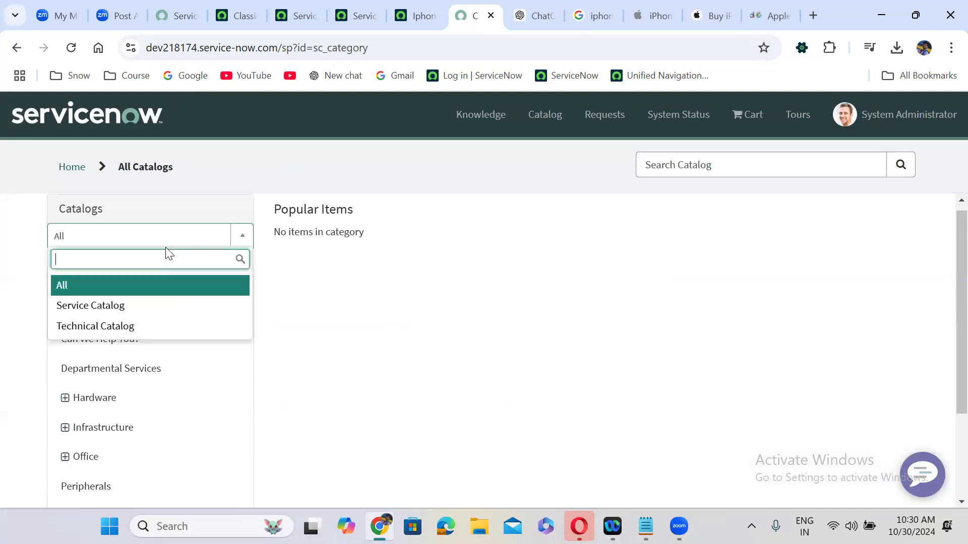
left_click(47, 117)
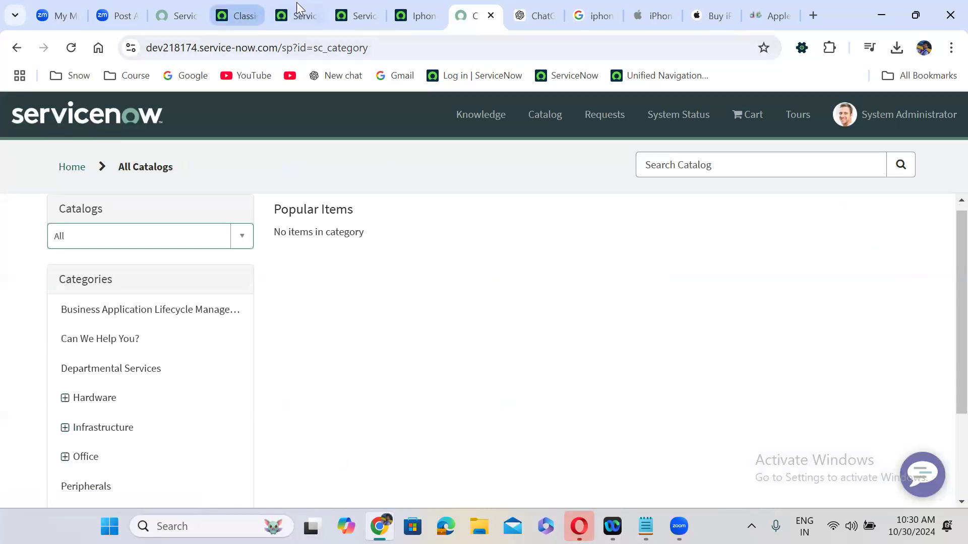
left_click(356, 14)
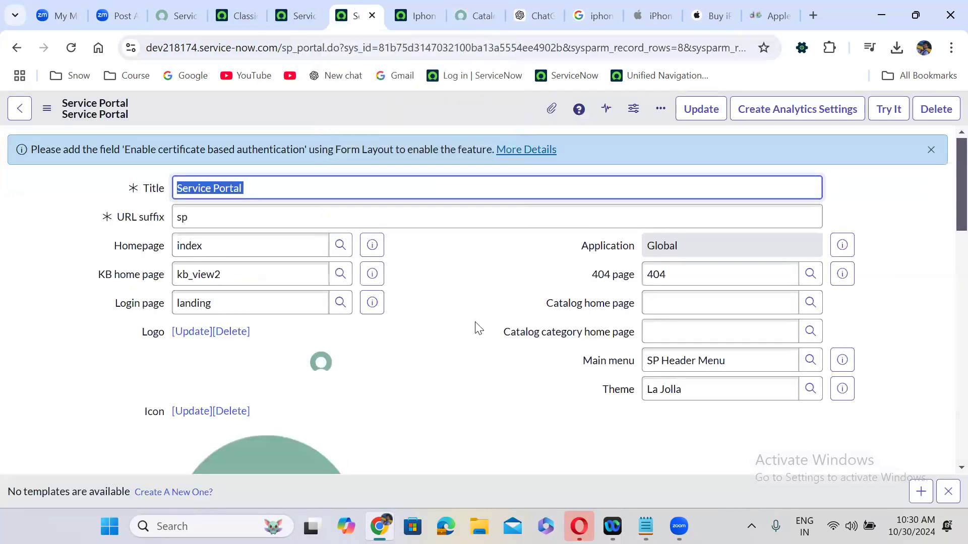
scroll(450, 357, "down", 20)
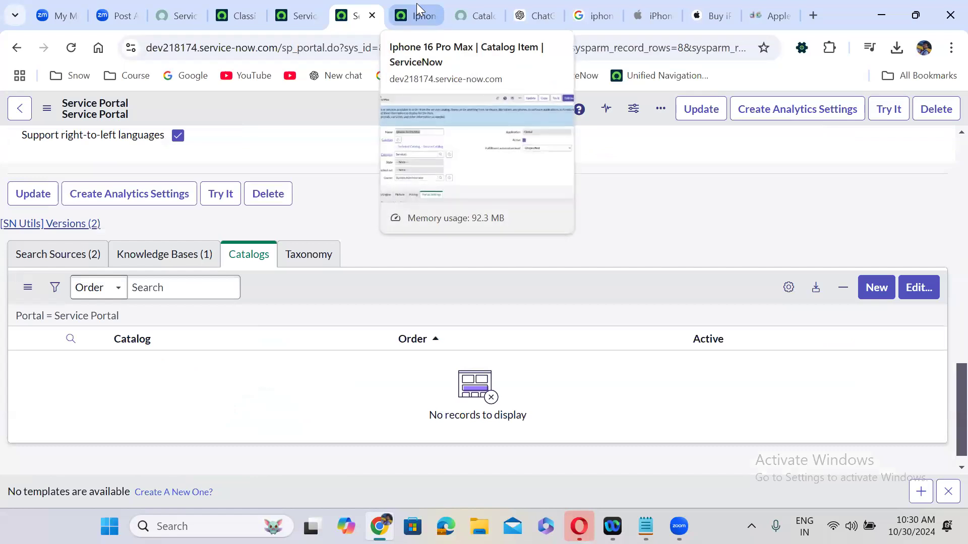
Close the old portal home page tab
left_click(476, 16)
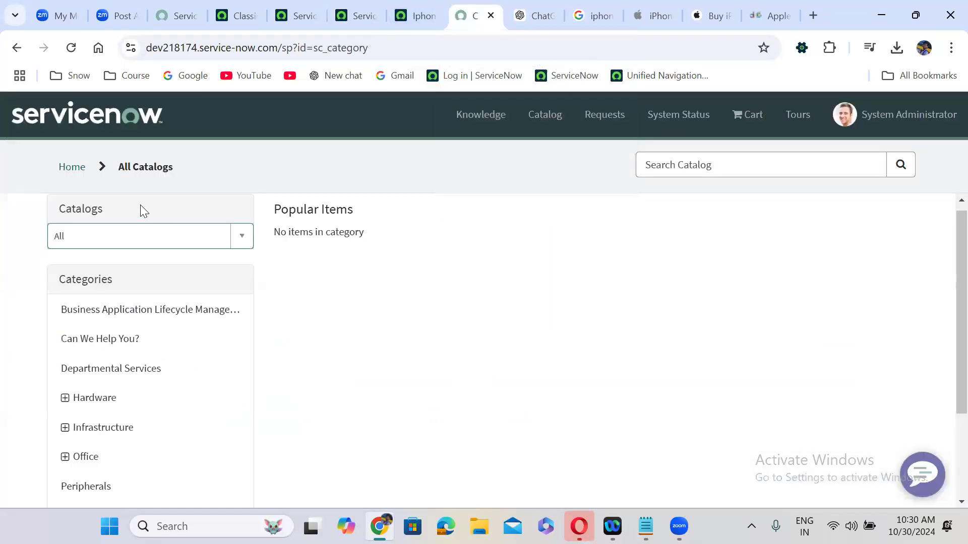
left_click(73, 168)
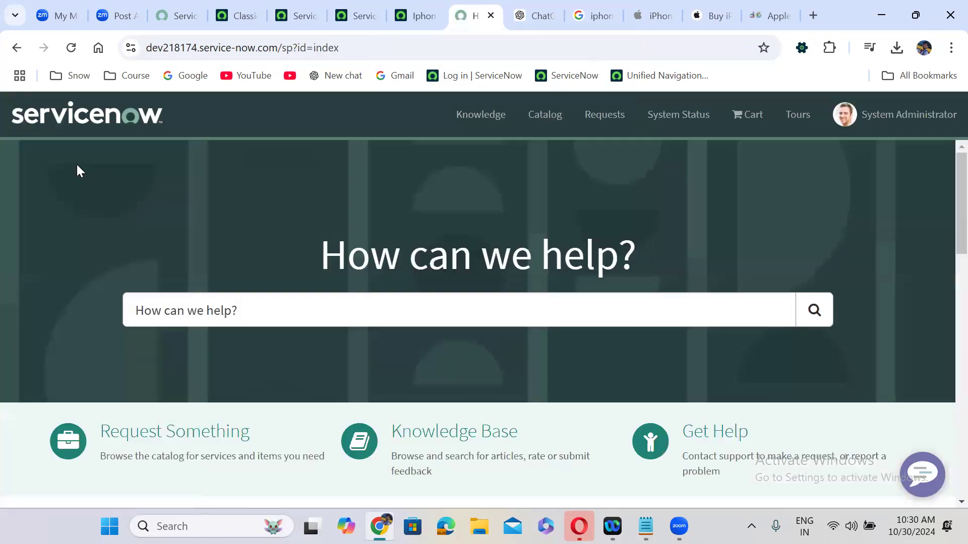
left_click(491, 15)
Duplicate the Iphone 16 Pro Max item tab and load the portal at /sp
left_click(418, 13)
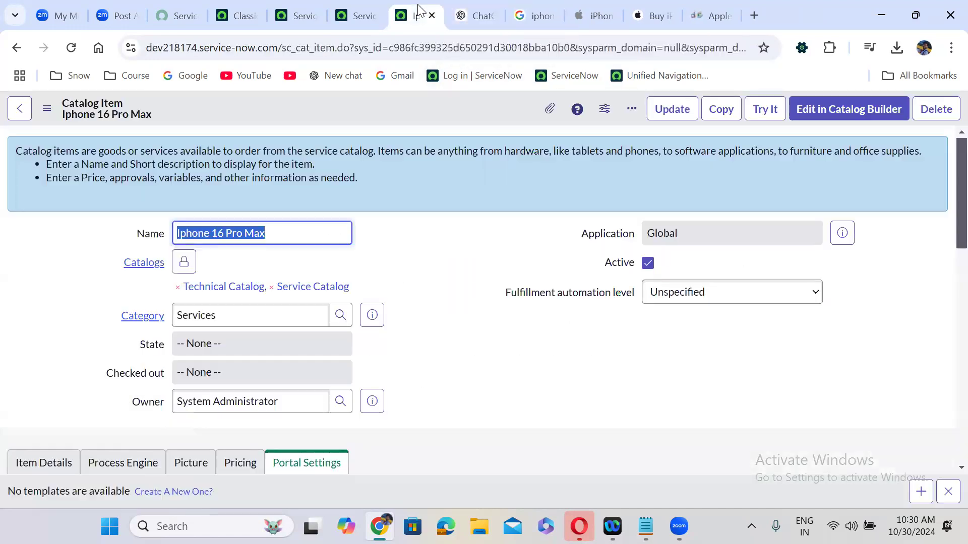
right_click(418, 7)
left_click(466, 146)
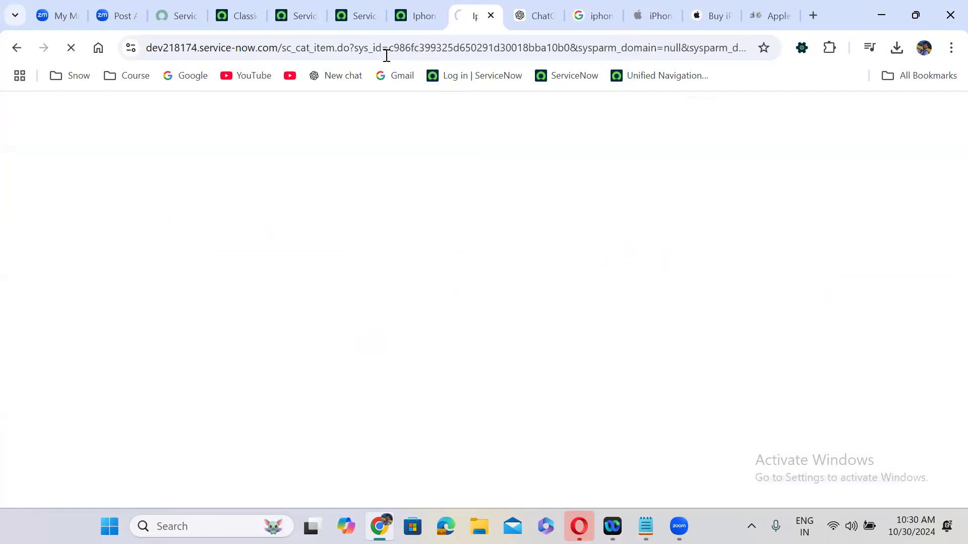
left_click_drag(282, 47, 943, 30)
type("sp")
key("Return")
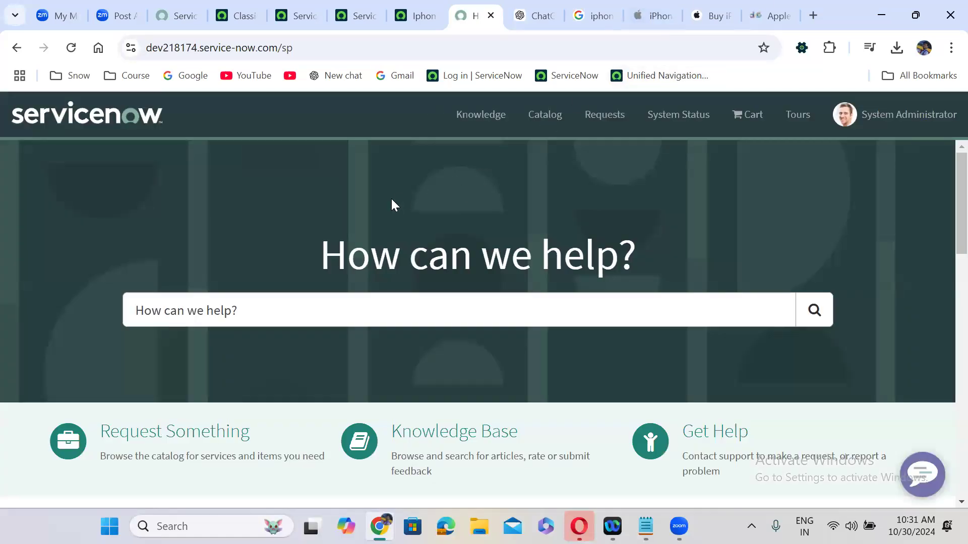
Browse to Infrastructure › Services on the portal, which lists only VM Provisioning
scroll(391, 199, "down", 3)
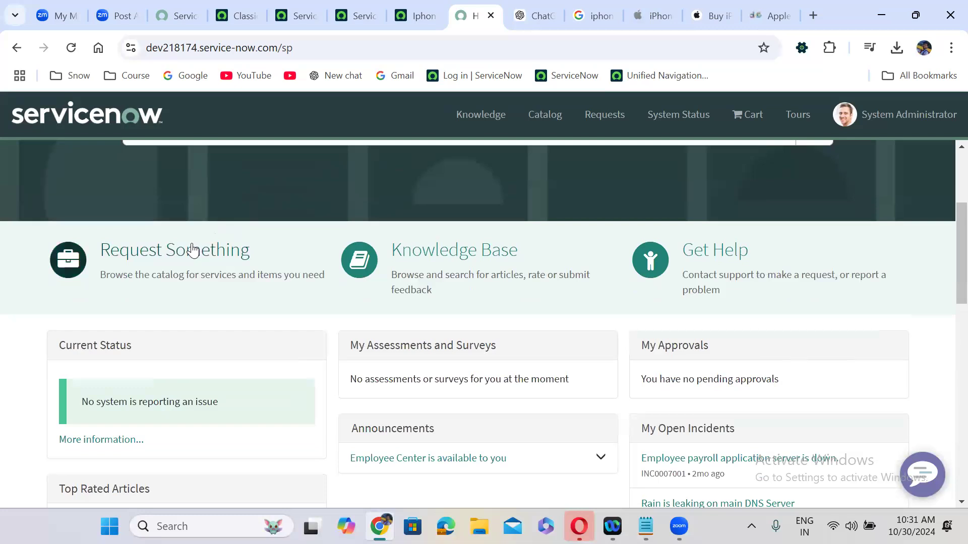
left_click(193, 250)
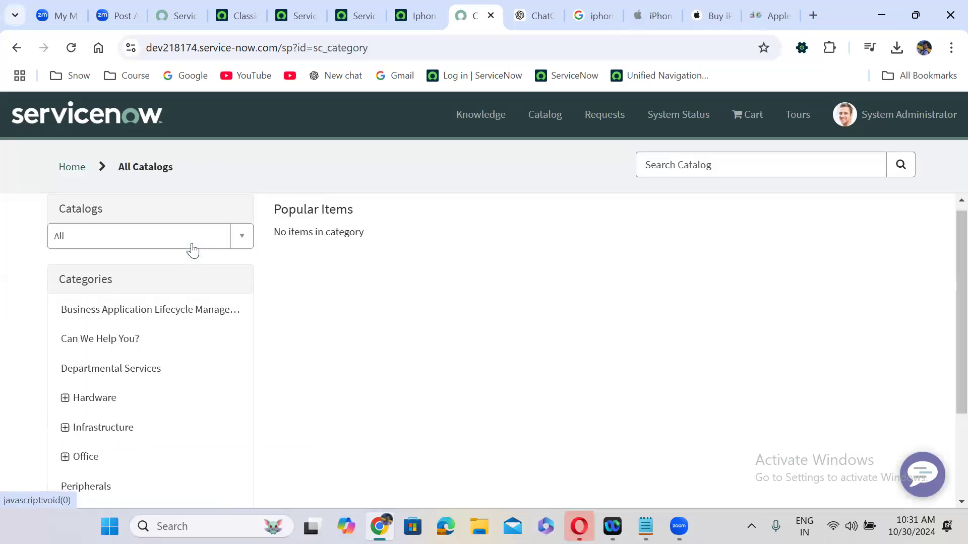
left_click(104, 434)
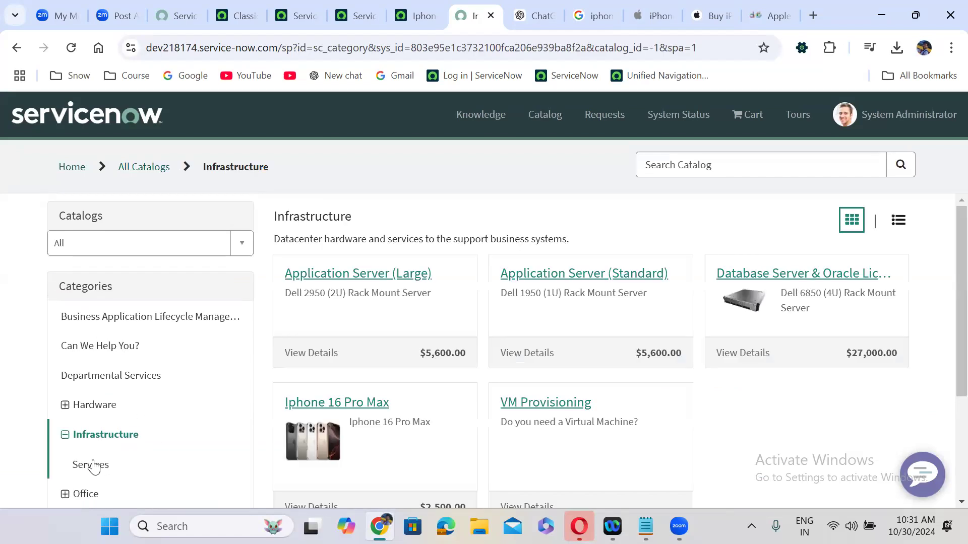
left_click(93, 465)
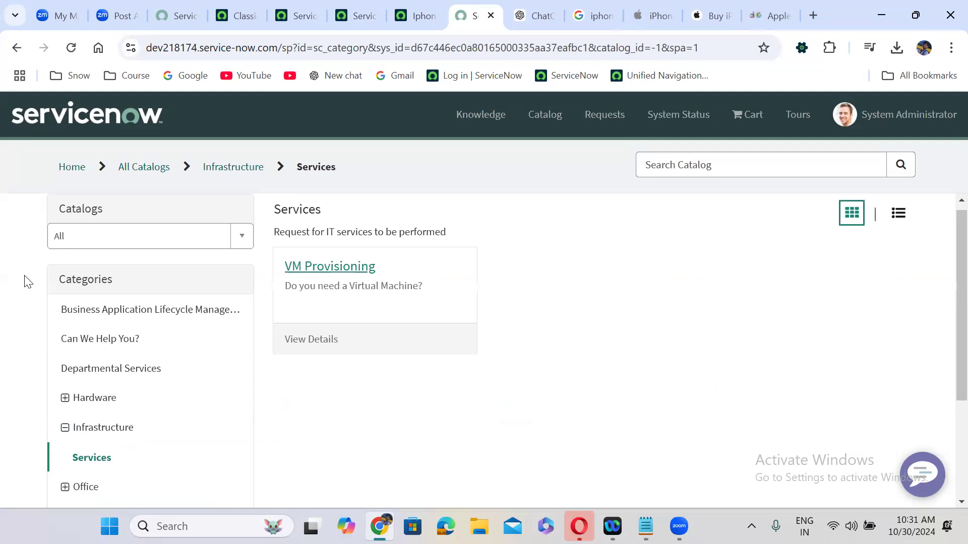
scroll(32, 297, "up", 1)
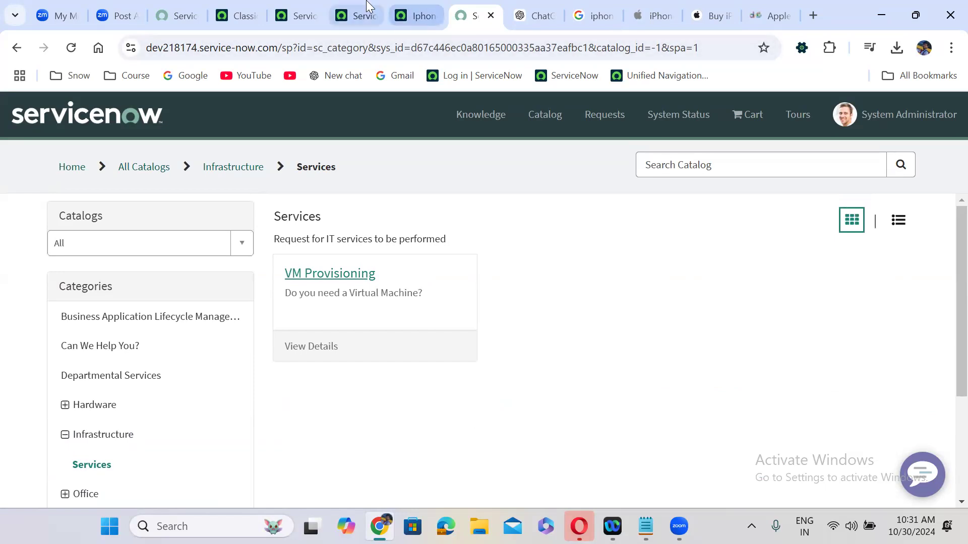
left_click(356, 16)
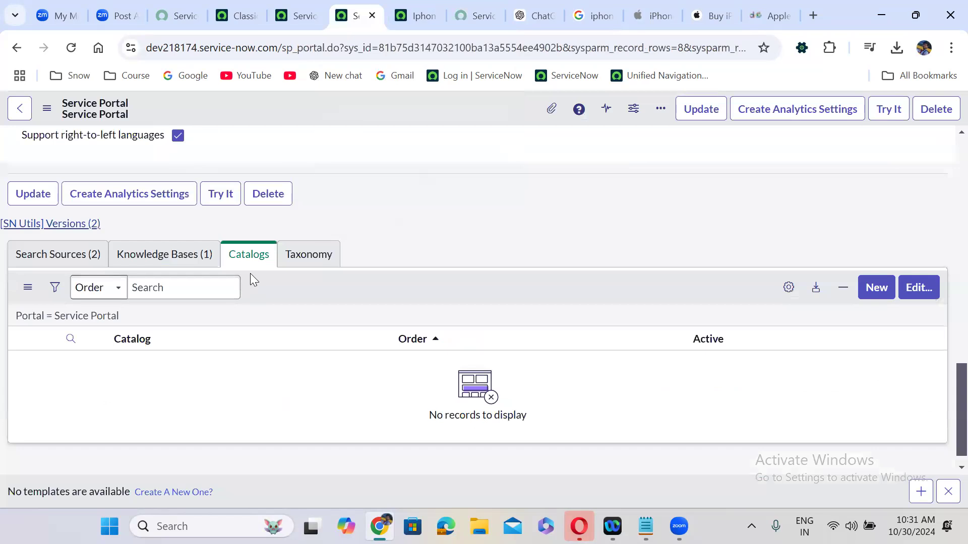
Add Service Catalog and Technical Catalog to the Service Portal's Catalogs List and save
left_click(915, 285)
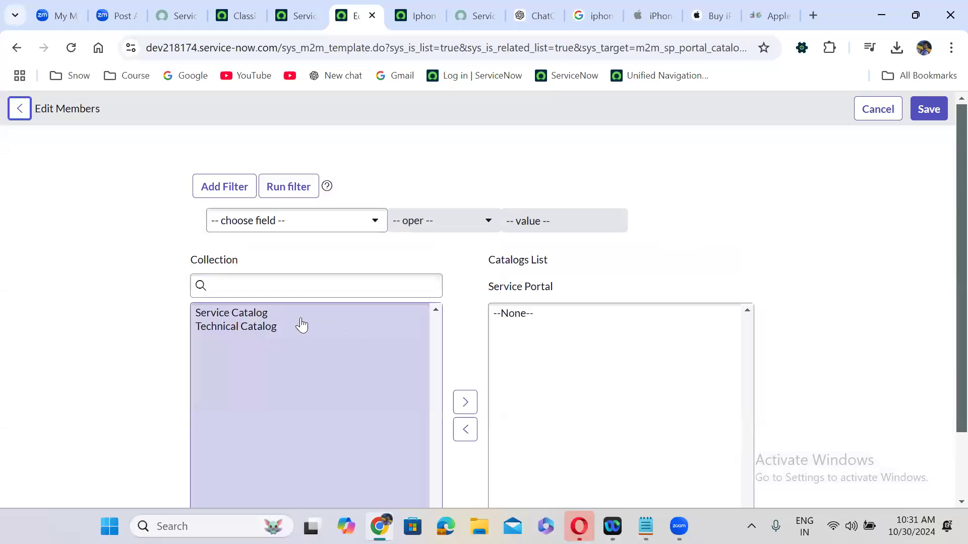
double_click(268, 317)
left_click(271, 296)
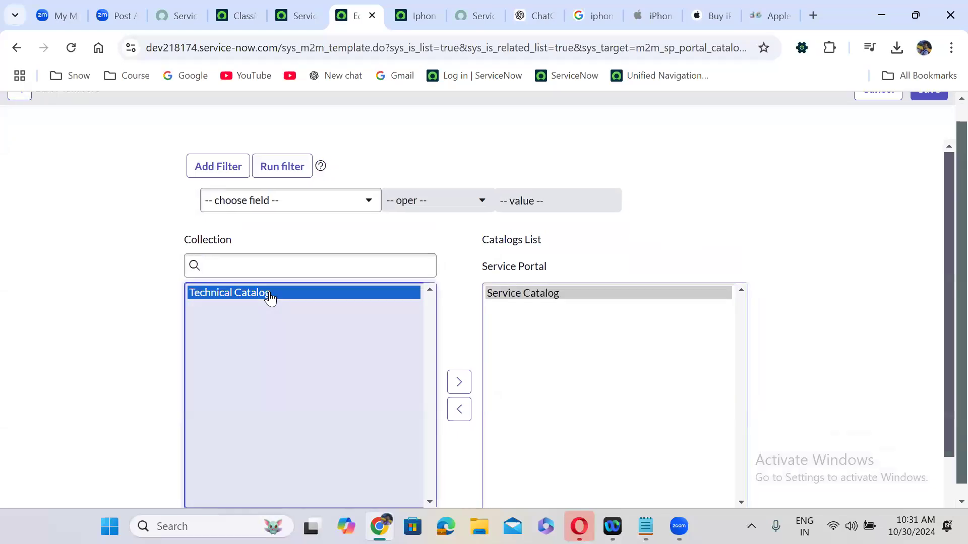
double_click(271, 297)
scroll(947, 113, "up", 1)
left_click(933, 108)
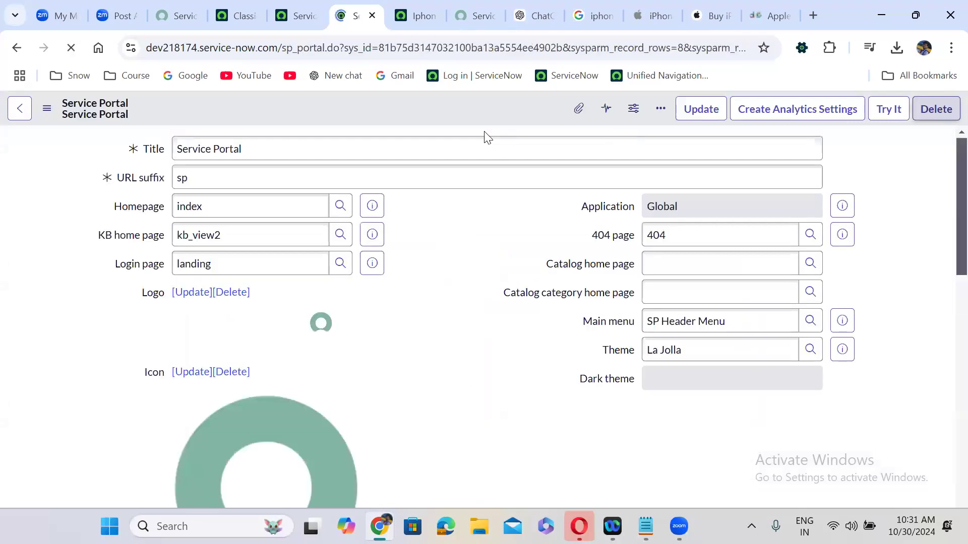
left_click(465, 22)
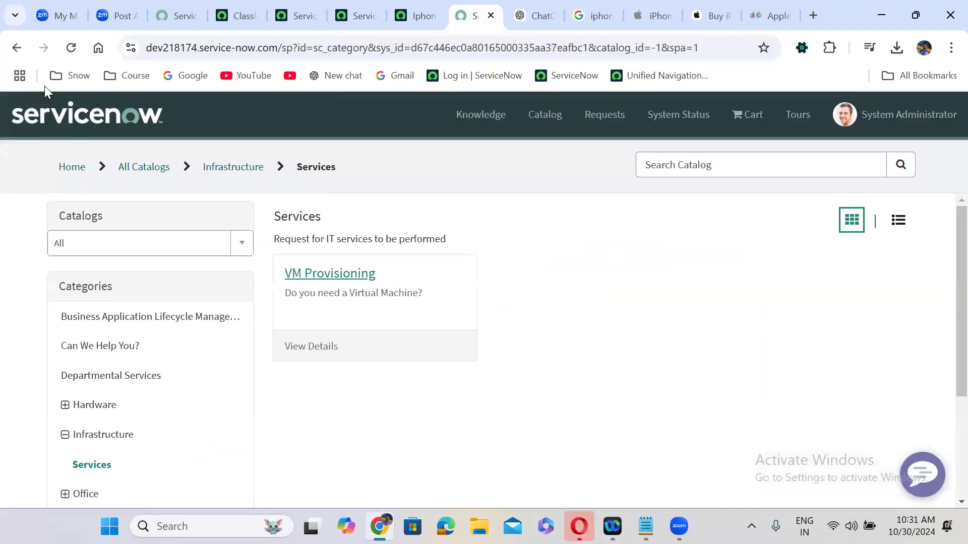
Refresh the Services page, then view the Iphone 16 Pro Max's empty Catalog Data Lookup Definitions
left_click(66, 50)
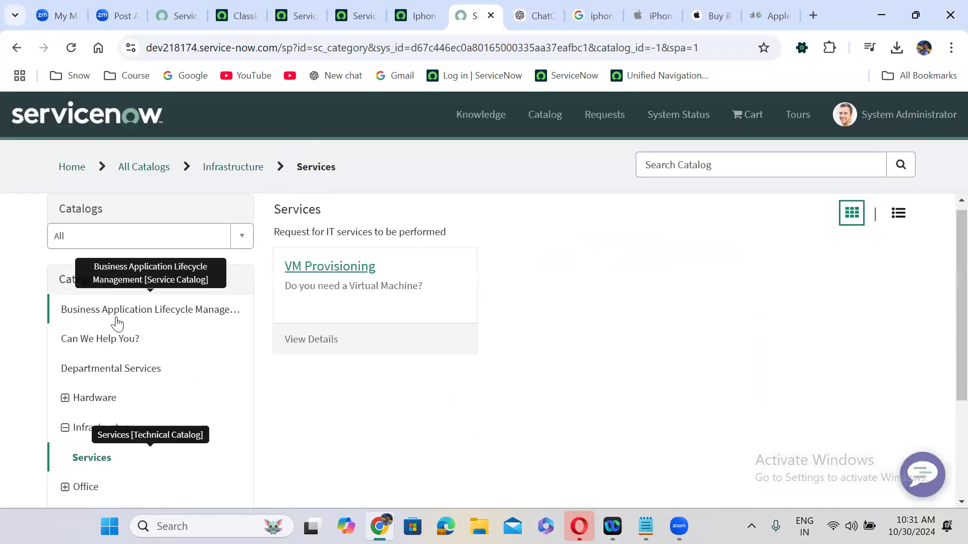
left_click(228, 4)
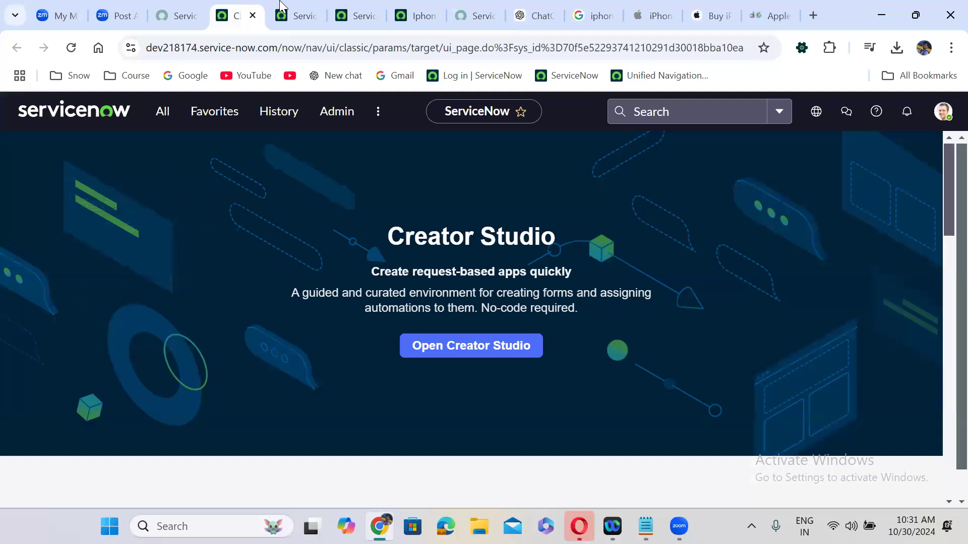
left_click(294, 3)
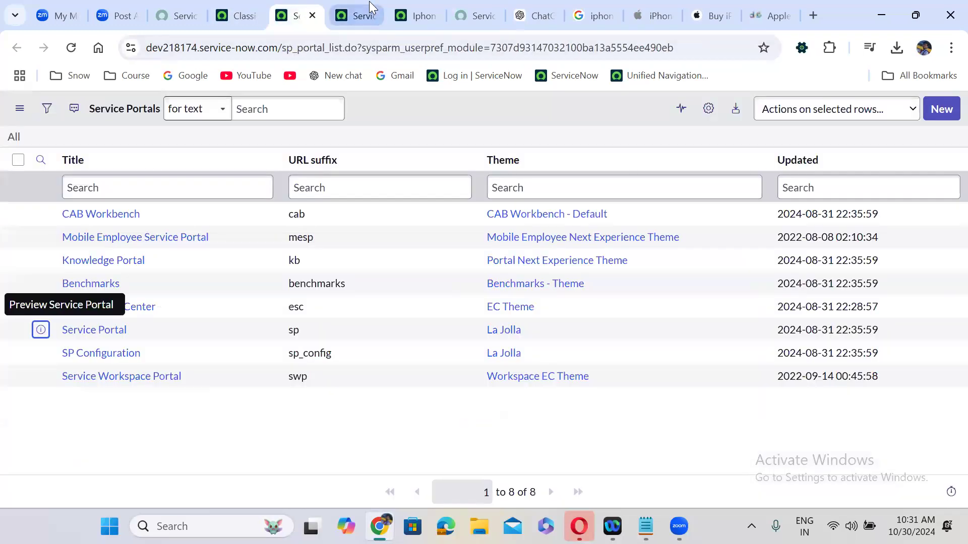
left_click(416, 12)
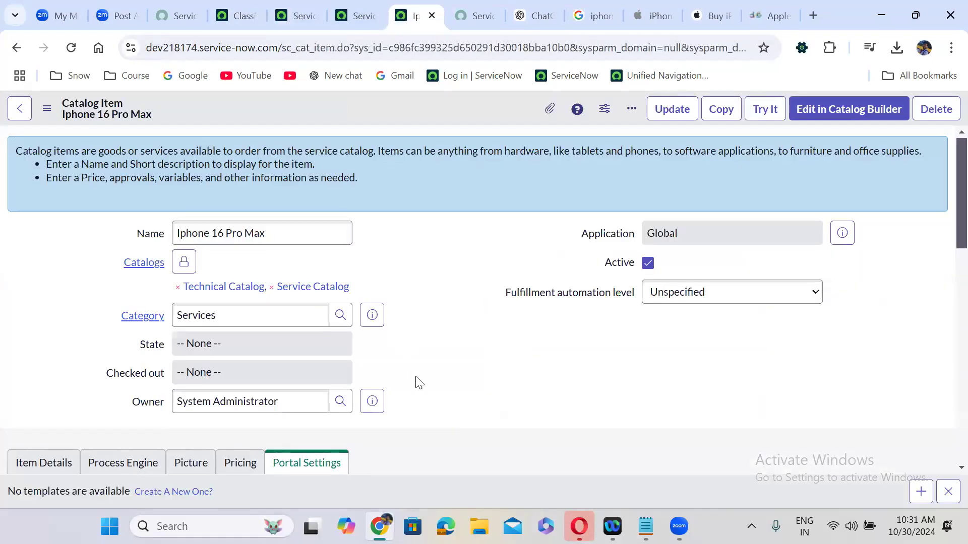
scroll(416, 378, "down", 10)
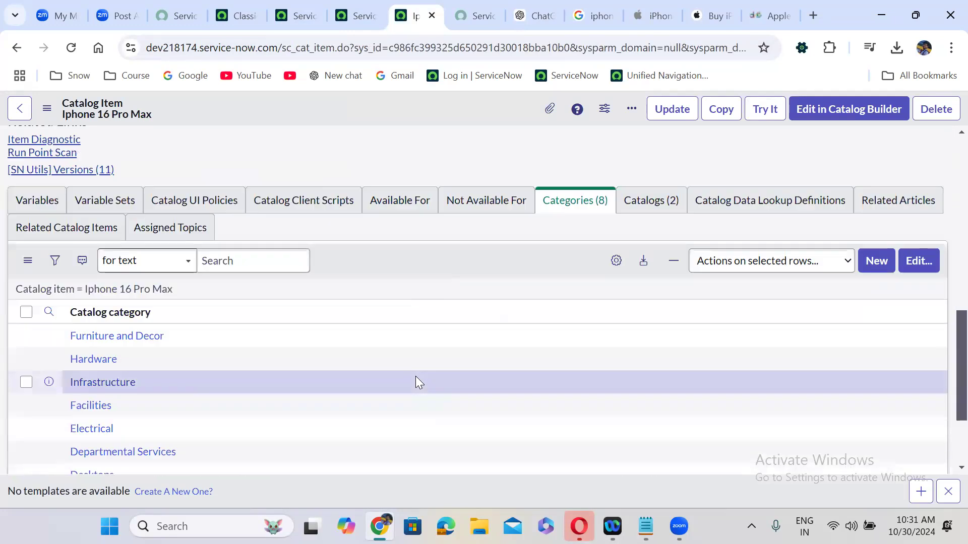
left_click(762, 209)
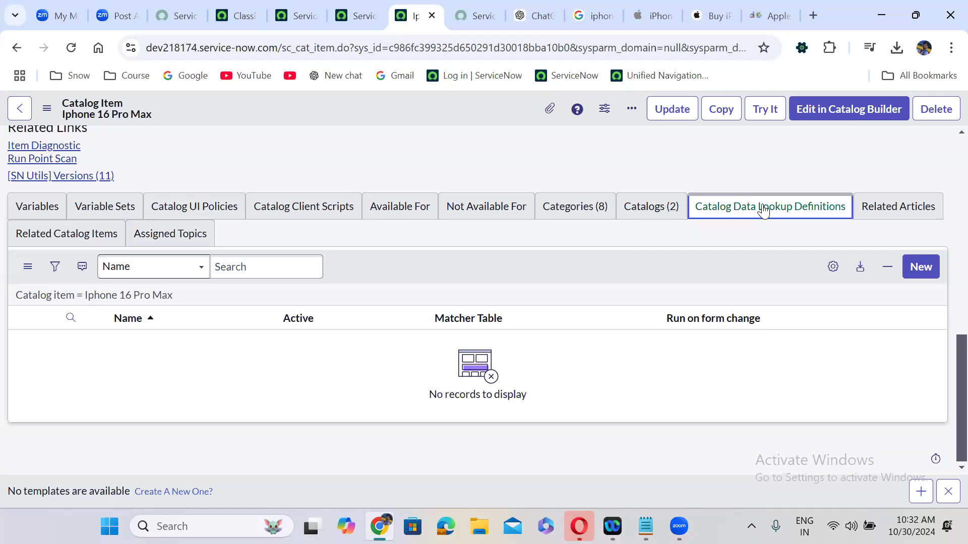
Start a new data lookup definition using .NET Application as the matcher table
left_click(925, 264)
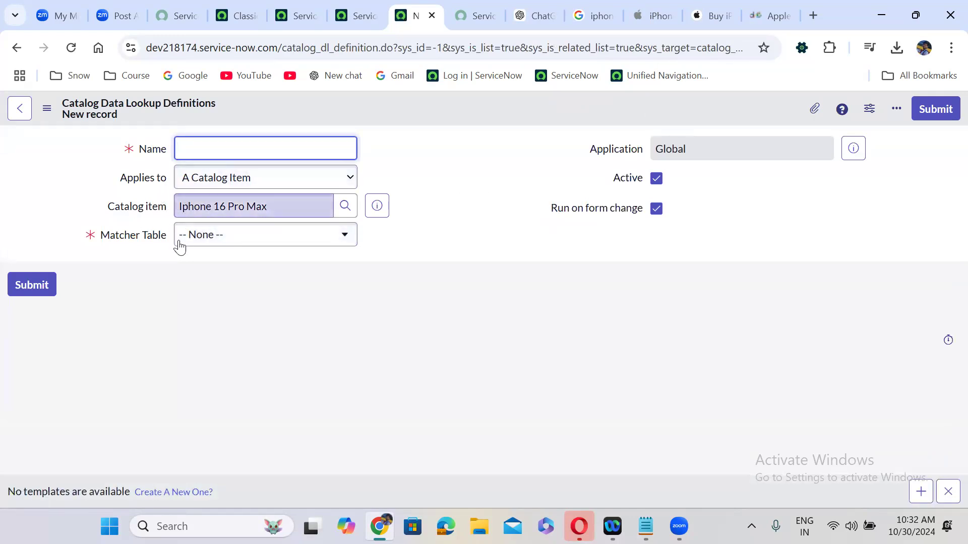
left_click(212, 243)
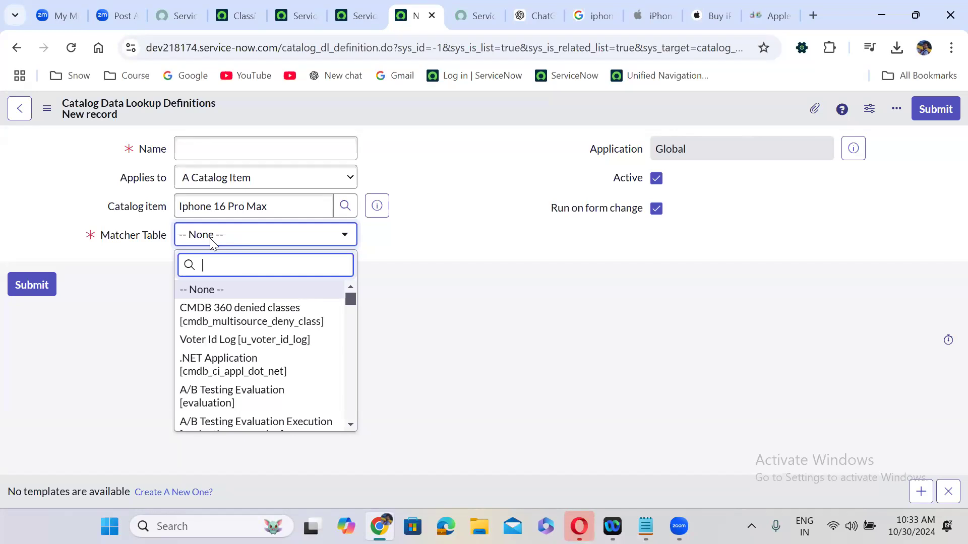
type("de")
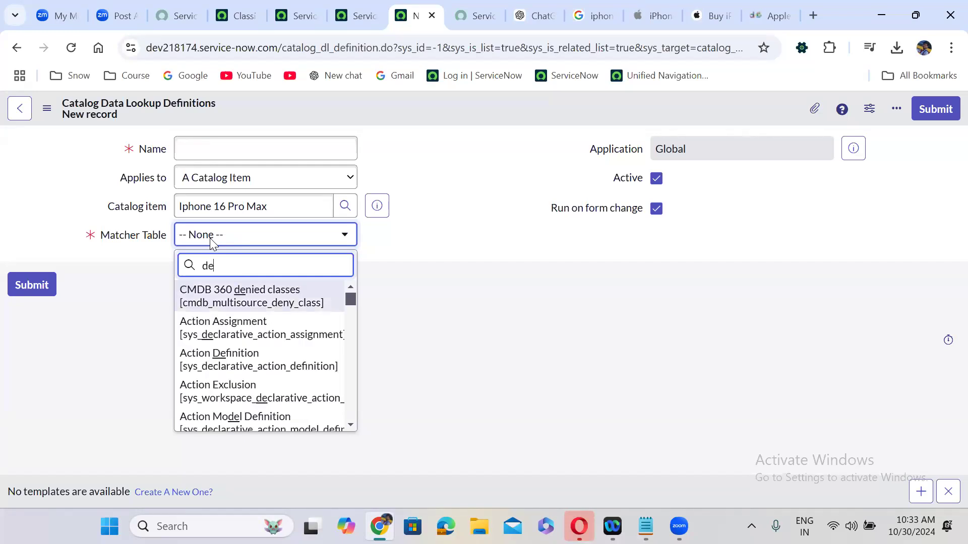
type("mo")
key("BackSpace")
key("BackSpace")
key("BackSpace")
key("BackSpace")
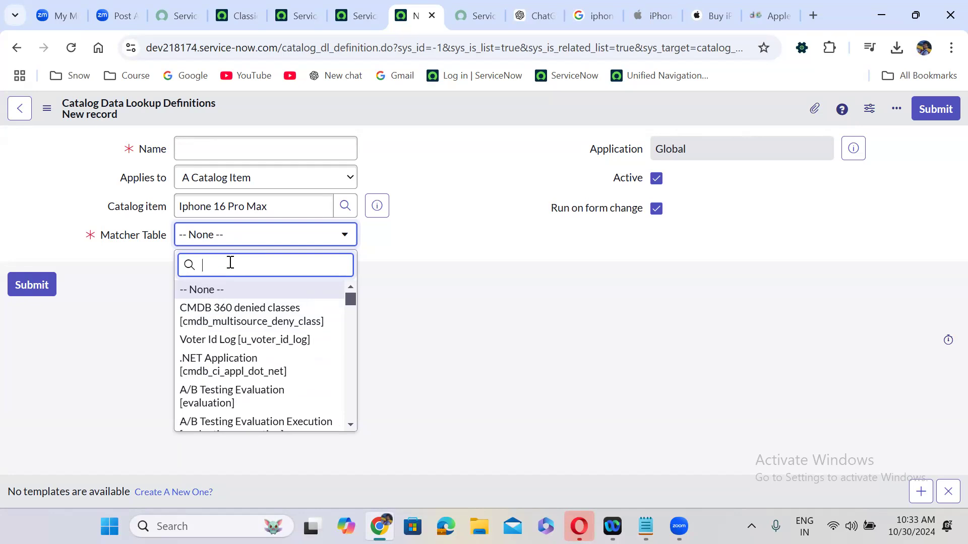
left_click(221, 363)
Name the definition 'Test' and save it from the header menu
left_click(222, 144)
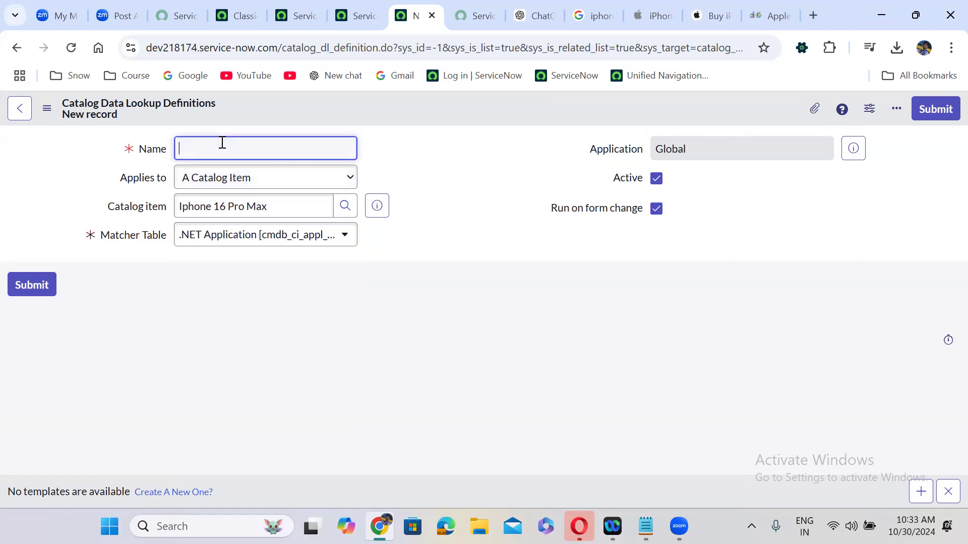
type("Test")
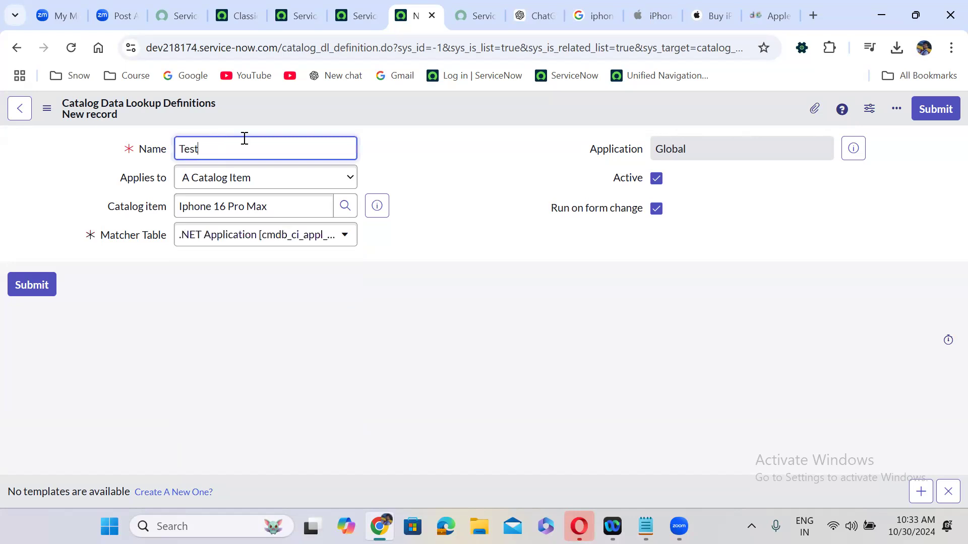
left_click(406, 109)
right_click(405, 107)
left_click(437, 118)
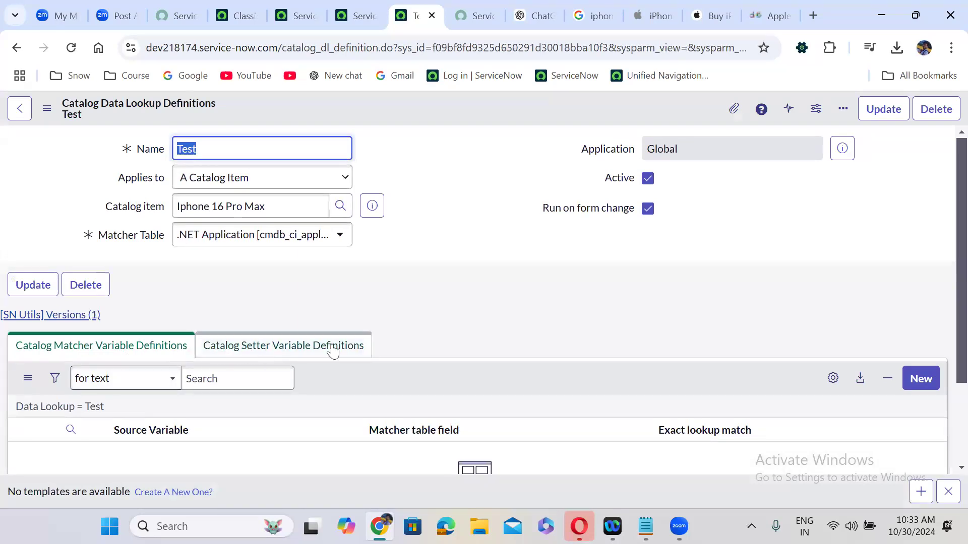
Review Test's matcher and setter variable lists, then delete the definition and confirm
left_click(124, 348)
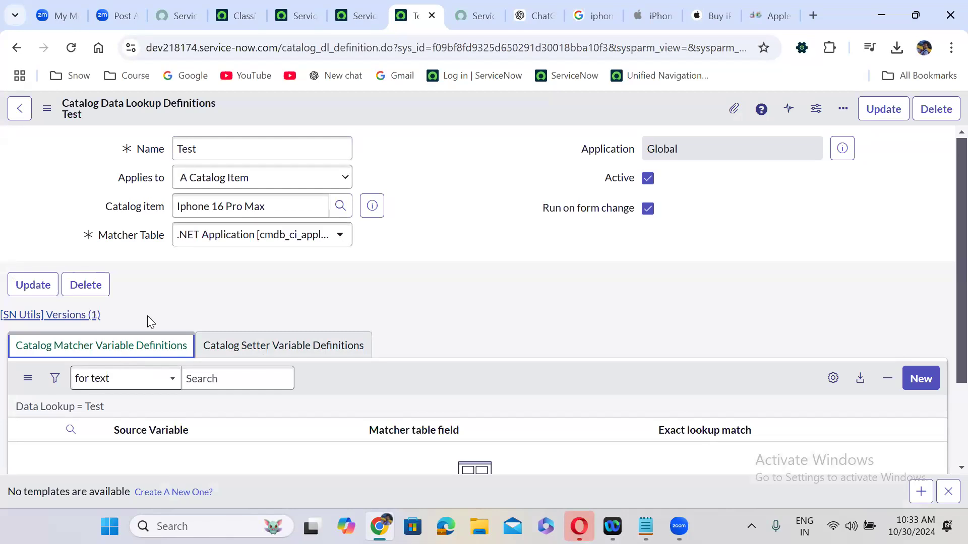
scroll(147, 314, "down", 1)
scroll(147, 313, "down", 1)
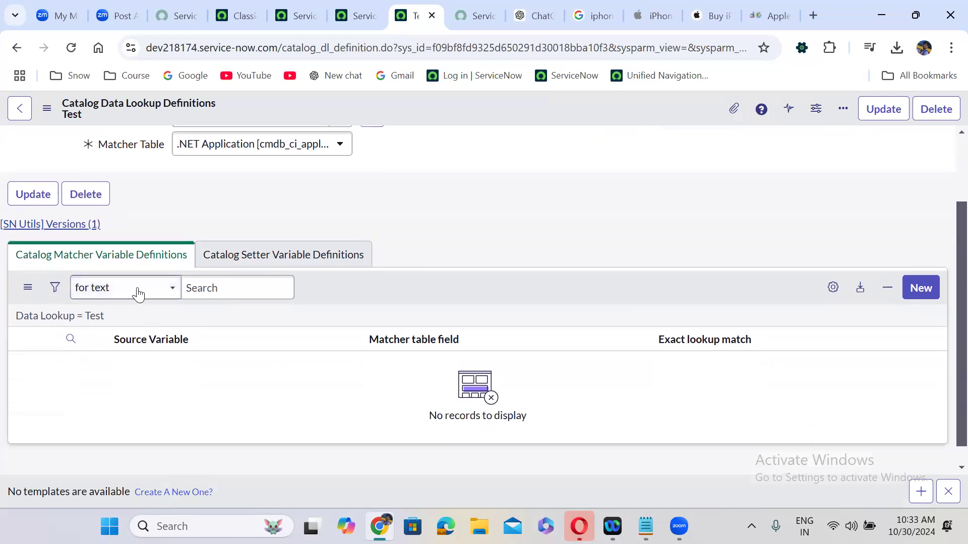
left_click(269, 260)
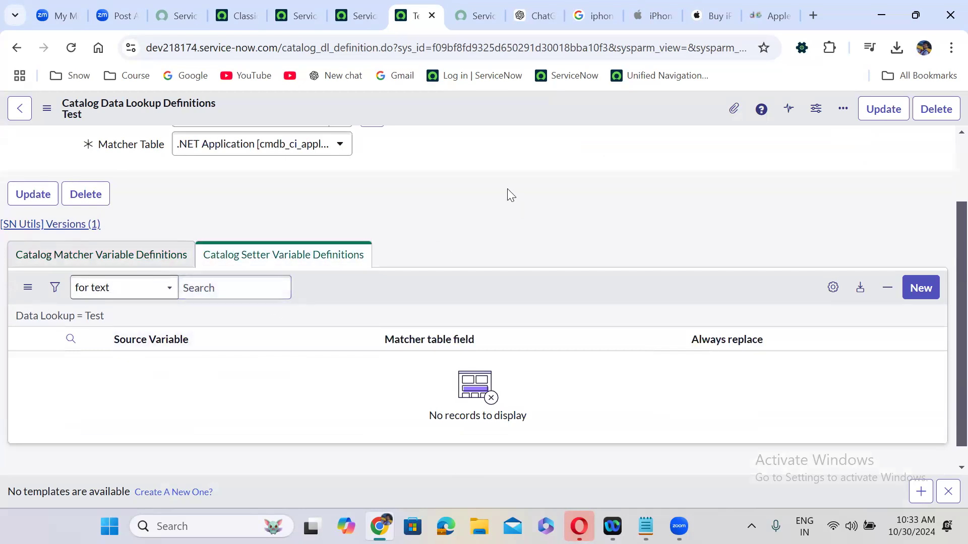
scroll(507, 194, "up", 2)
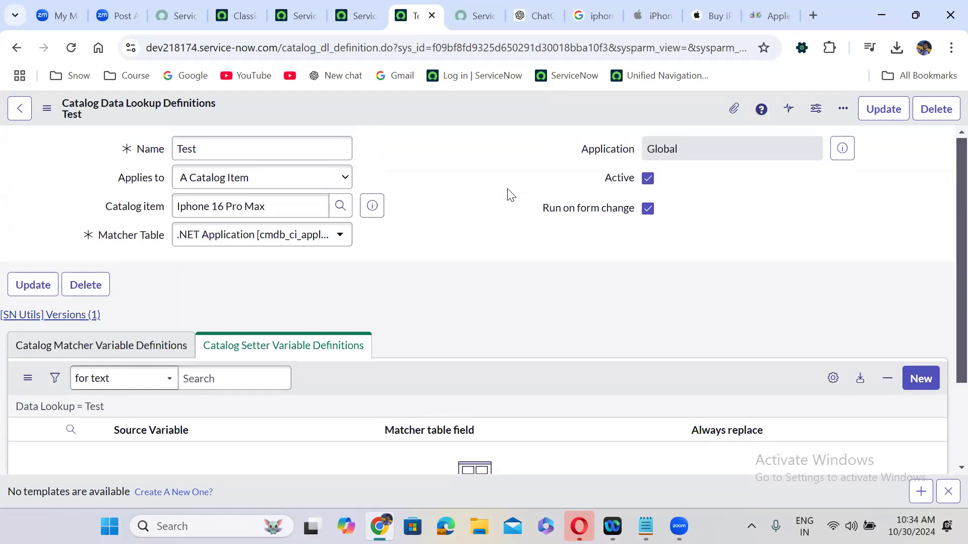
left_click(927, 114)
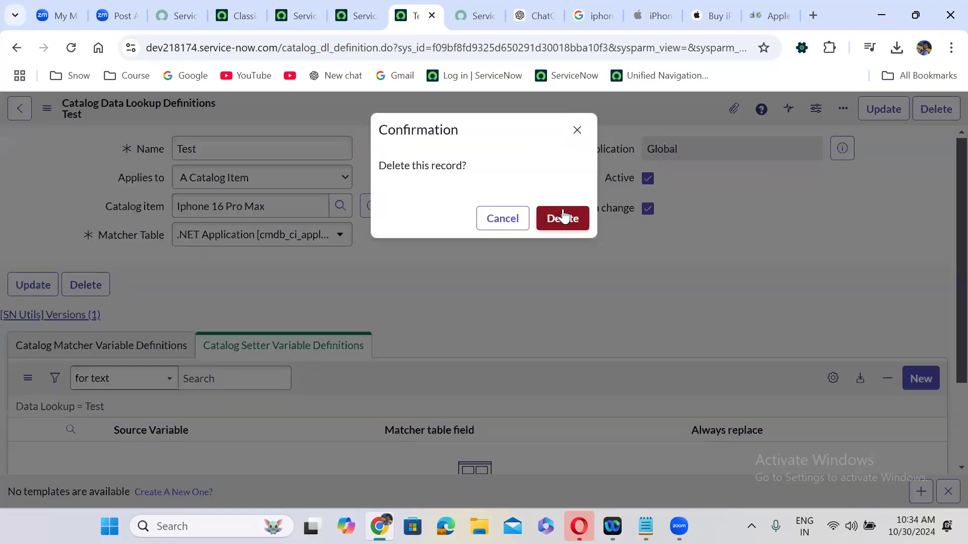
left_click(563, 218)
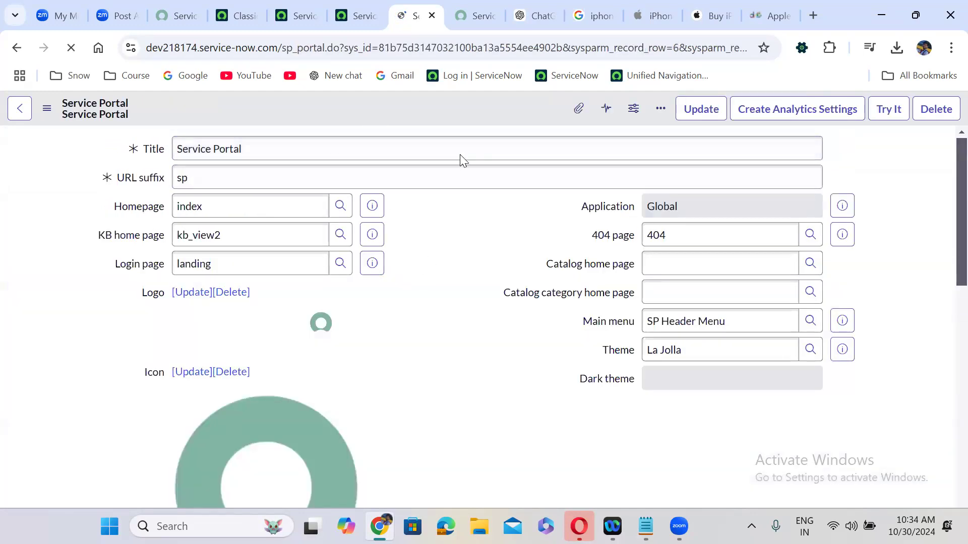
Reopen the Iphone 16 Pro Max catalog item from History in a new tab
left_click(223, 15)
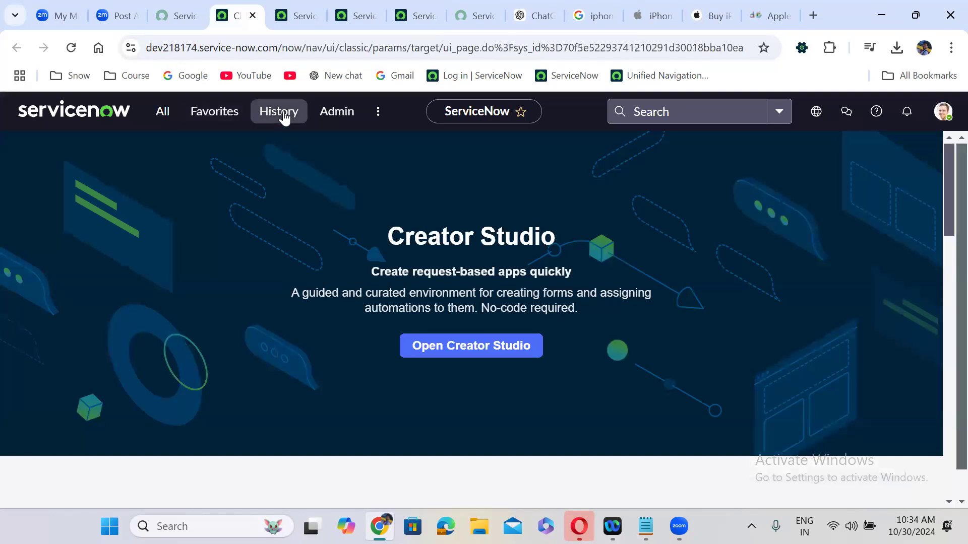
left_click(283, 114)
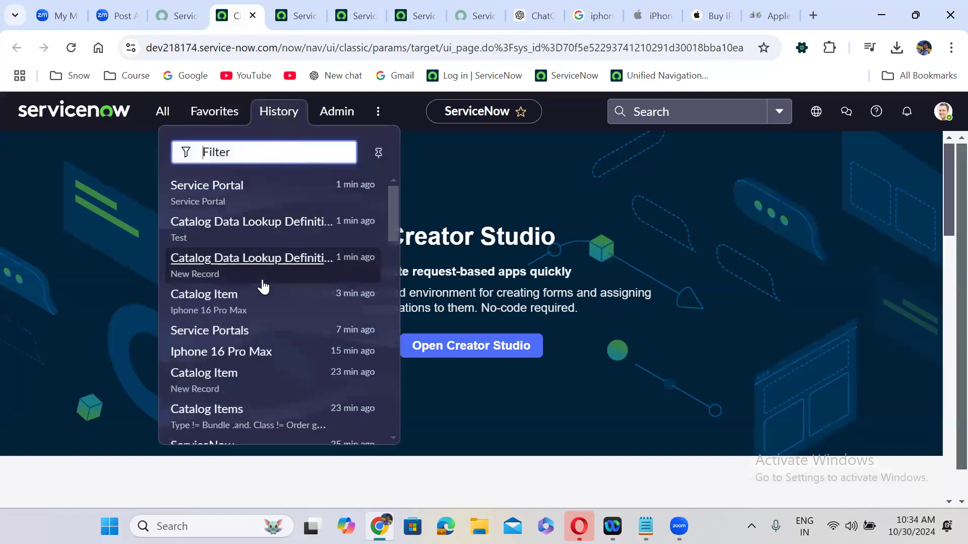
right_click(263, 302)
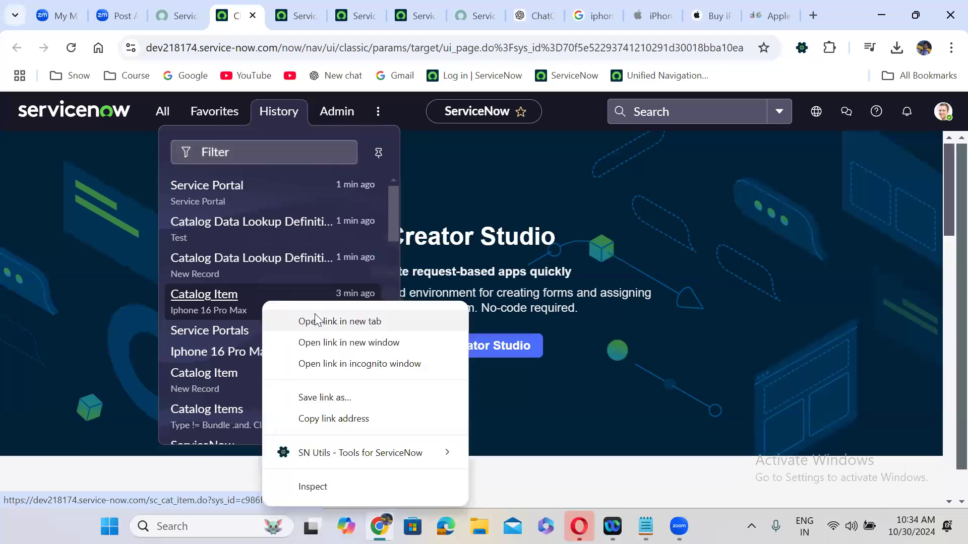
left_click(315, 321)
left_click(264, 16)
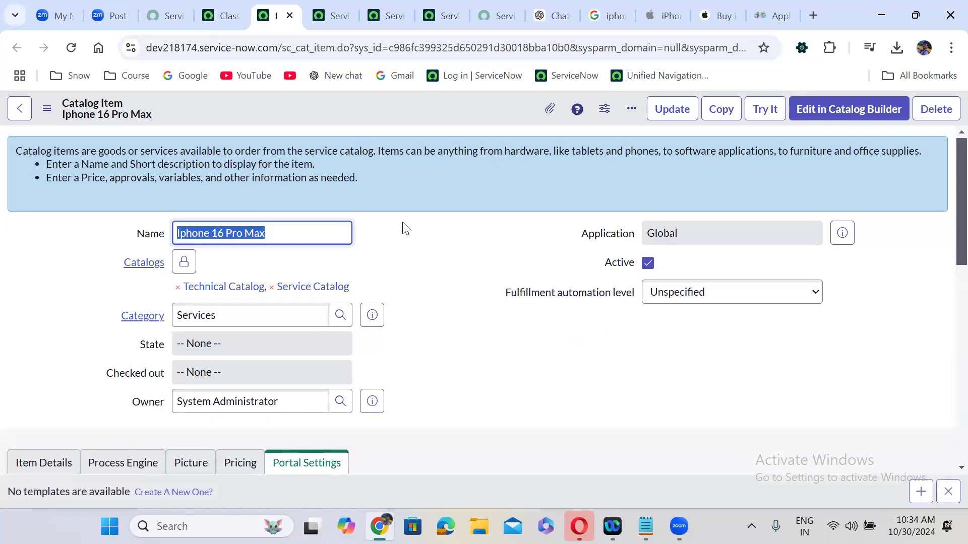
Scroll to the related lists and show the item's empty Related Articles list
left_click(417, 292)
scroll(419, 295, "down", 2)
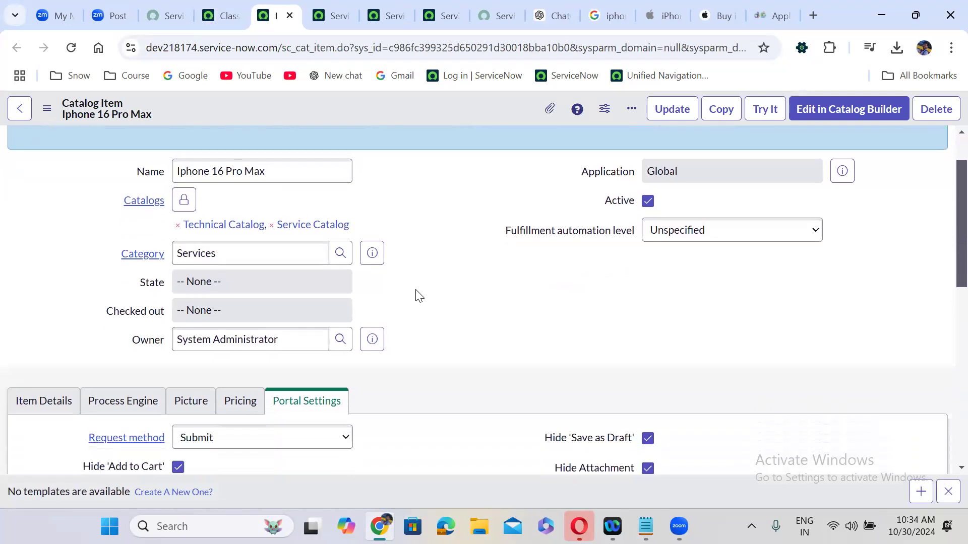
scroll(418, 296, "down", 10)
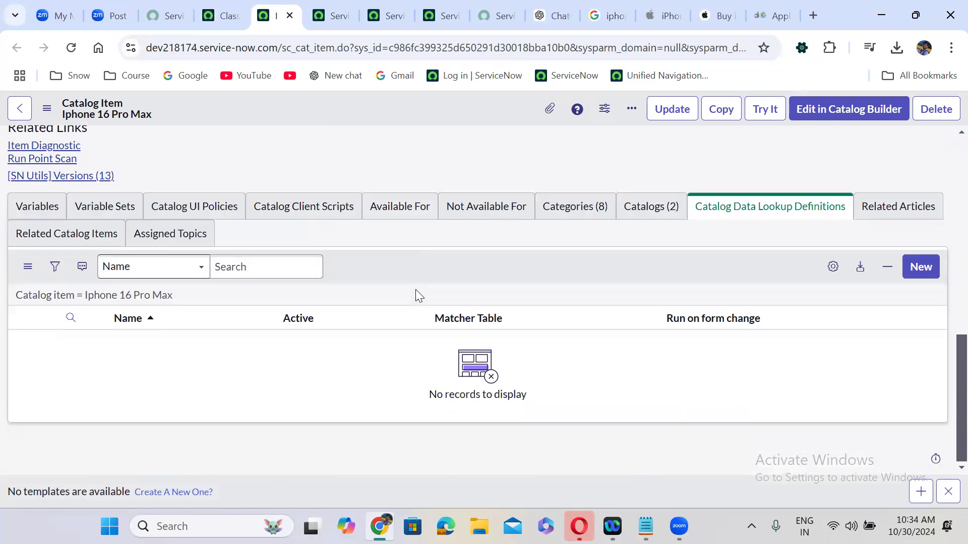
left_click(771, 216)
left_click(886, 212)
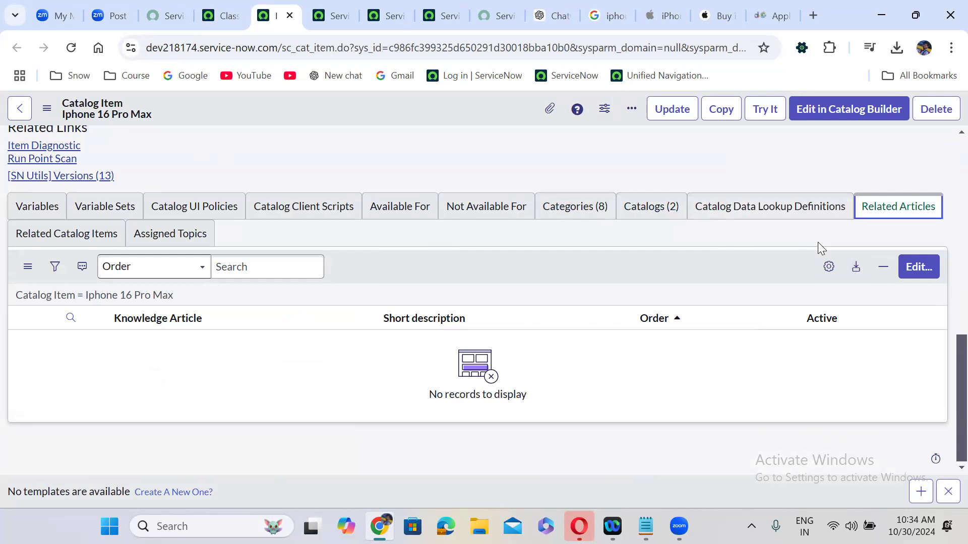
Relate KB0000006, KB0000007 and KB0000008 to the item, save, then view Related Catalog Items
left_click(927, 271)
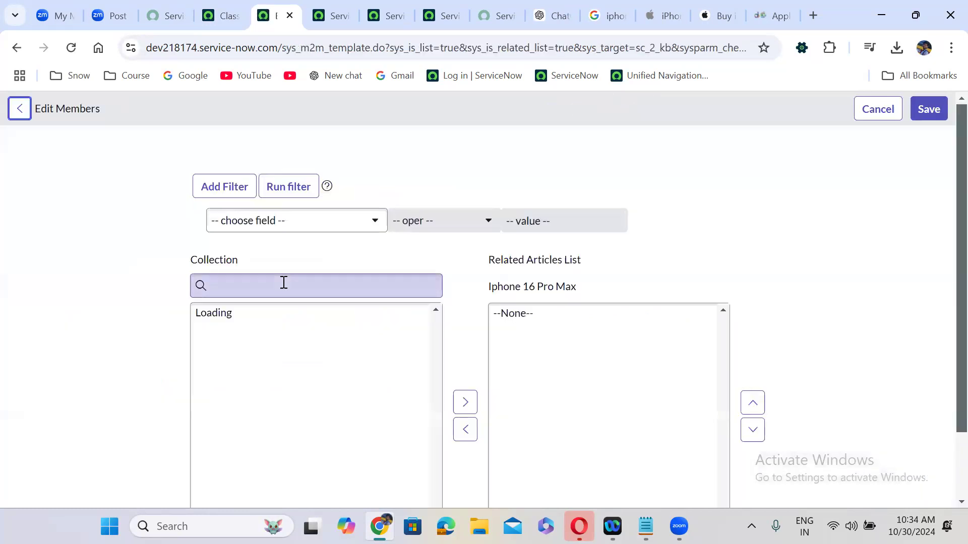
double_click(252, 353)
double_click(252, 353)
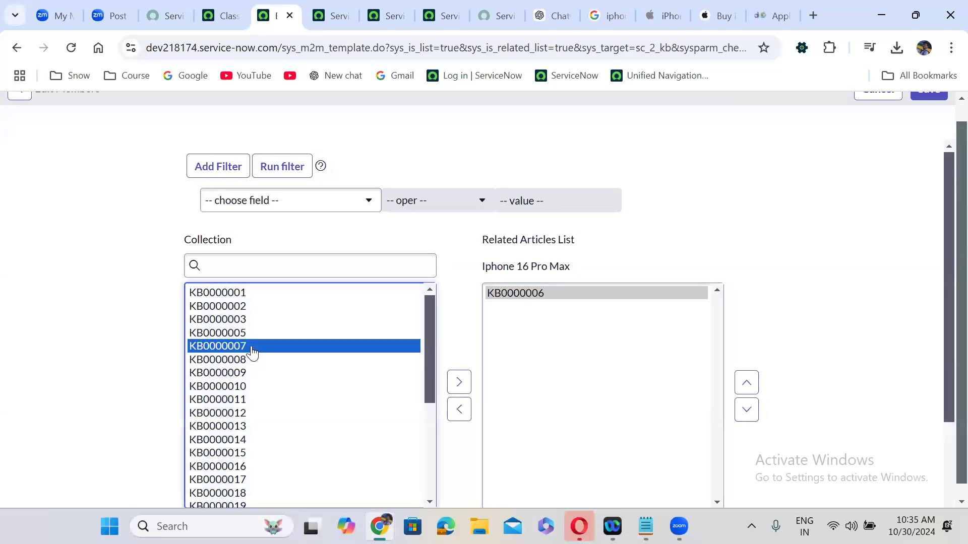
double_click(252, 345)
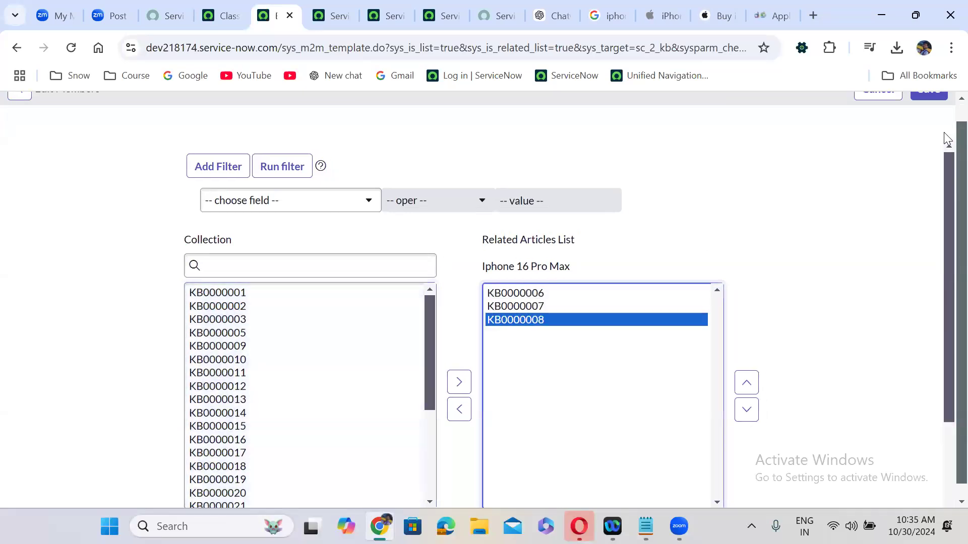
scroll(946, 117, "up", 1)
left_click(935, 108)
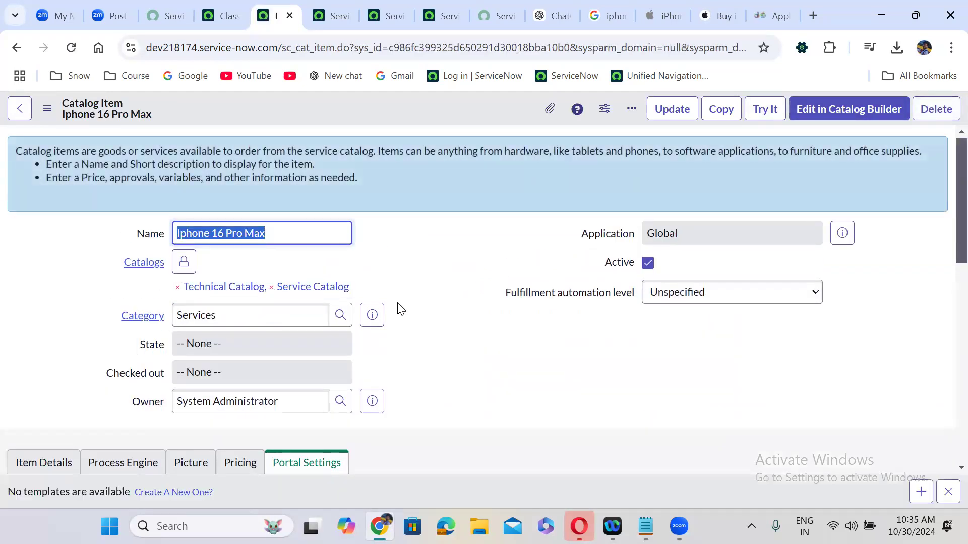
scroll(399, 359, "down", 10)
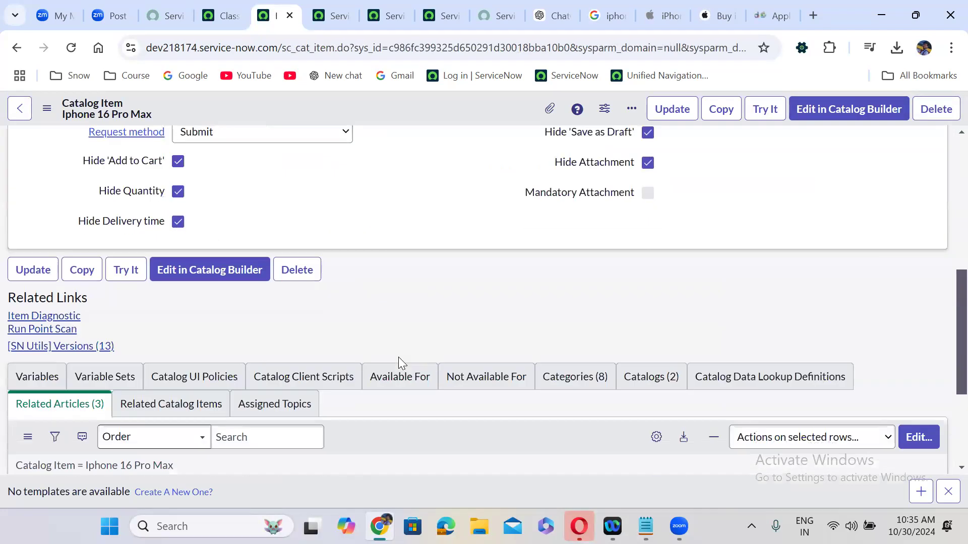
left_click(166, 225)
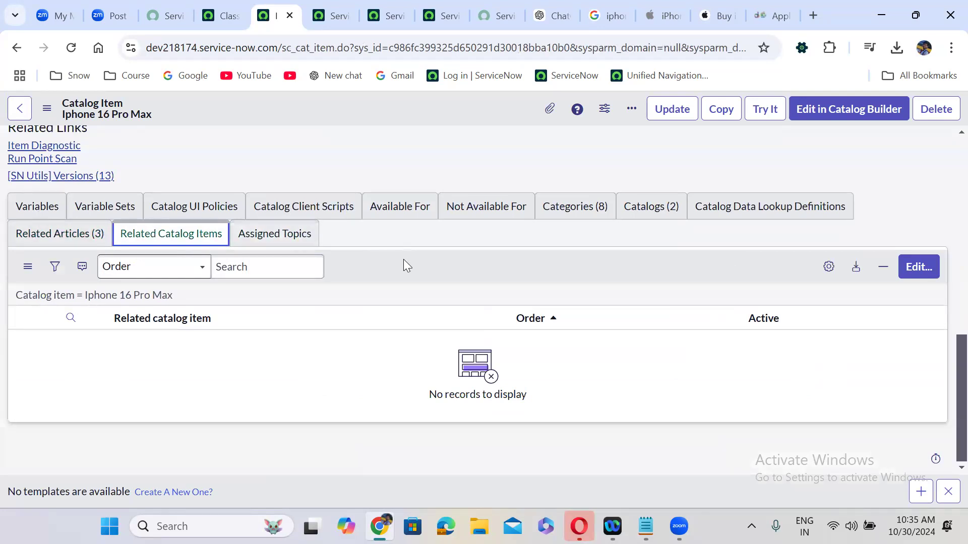
Add five related catalog items, including Adobe Creative Cloud and Apple iPhone 13, and save
left_click(919, 267)
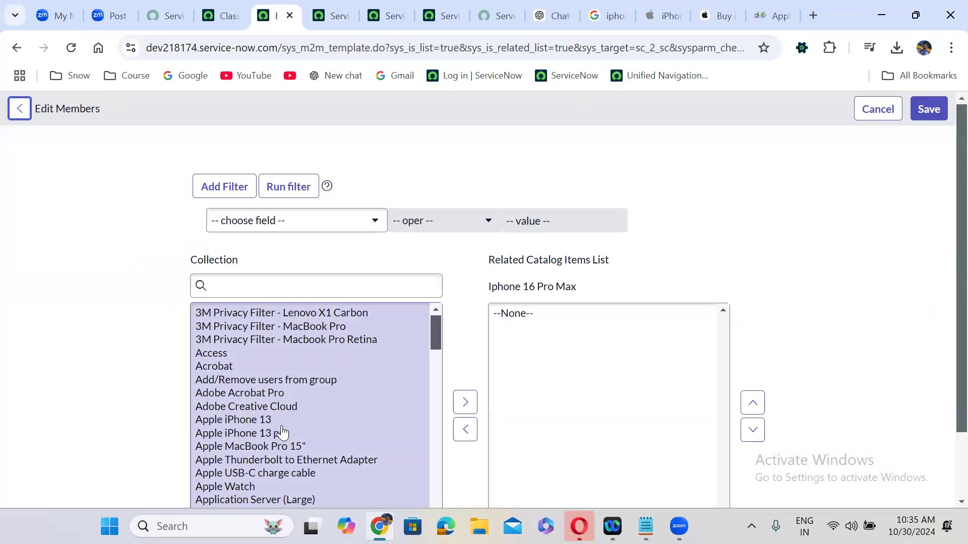
double_click(256, 418)
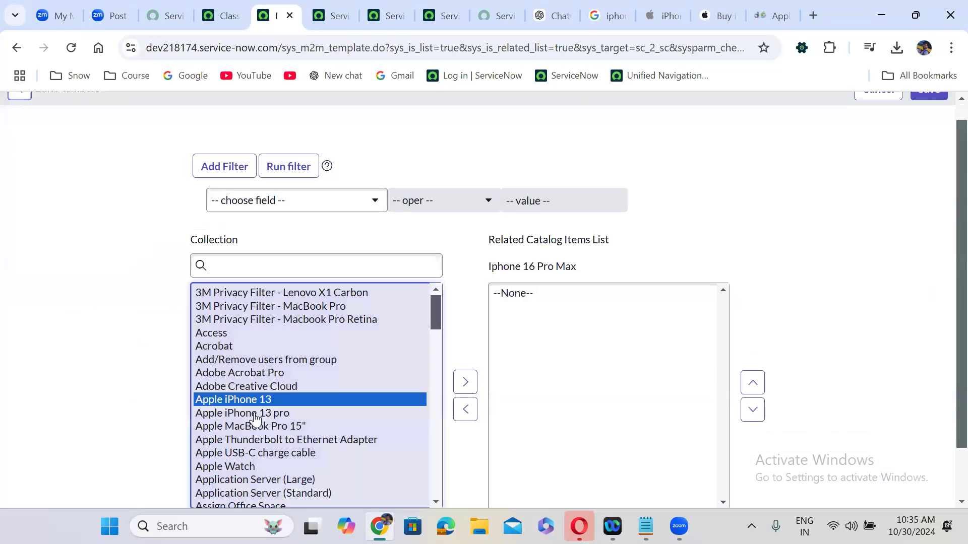
double_click(256, 419)
double_click(255, 418)
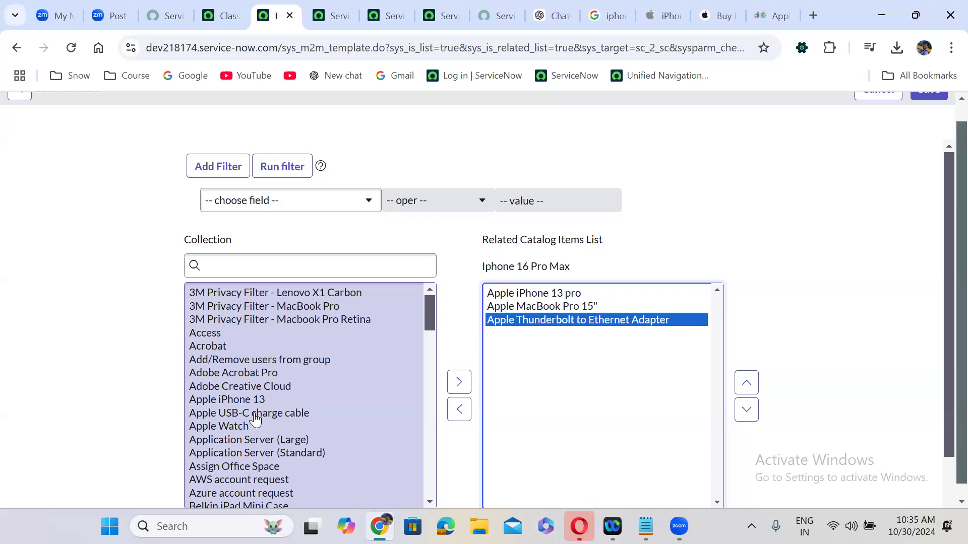
double_click(250, 388)
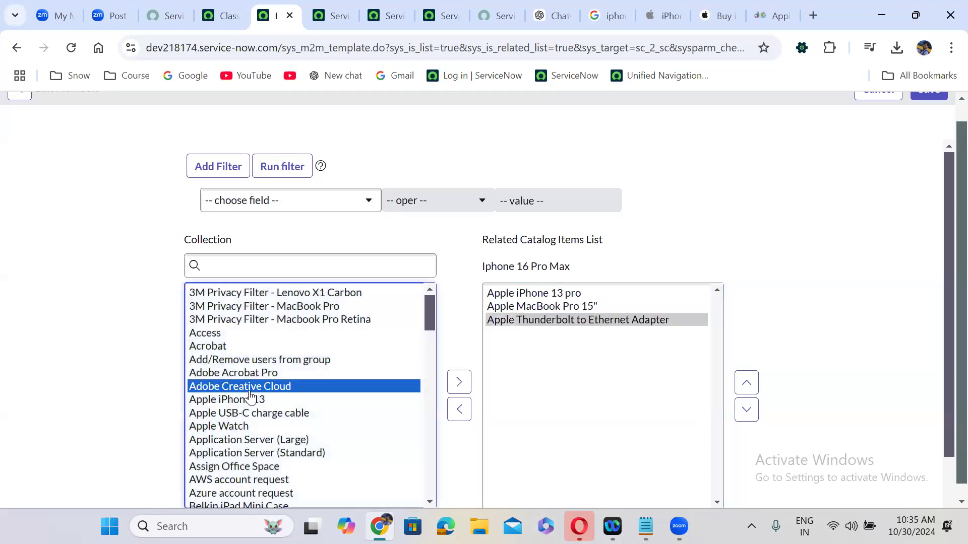
double_click(250, 387)
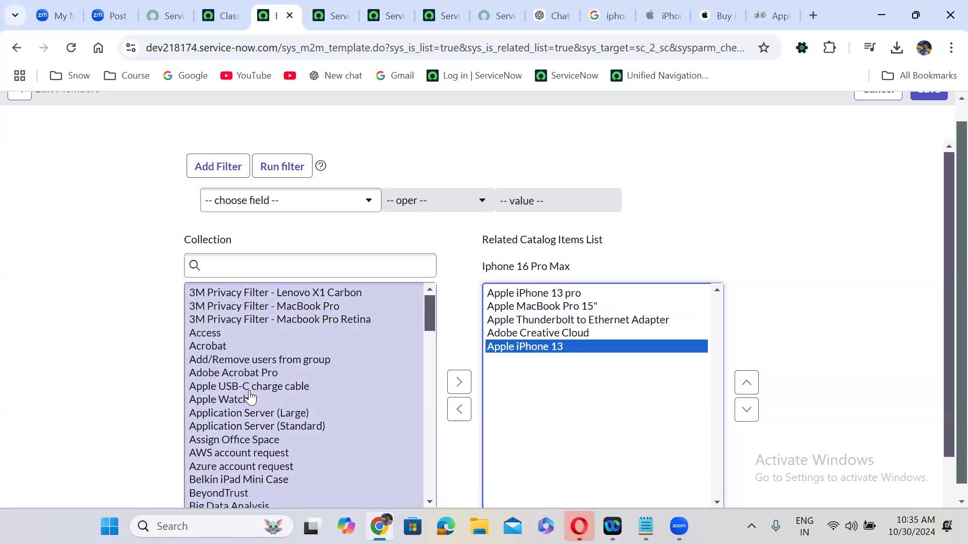
scroll(946, 113, "up", 1)
left_click(938, 109)
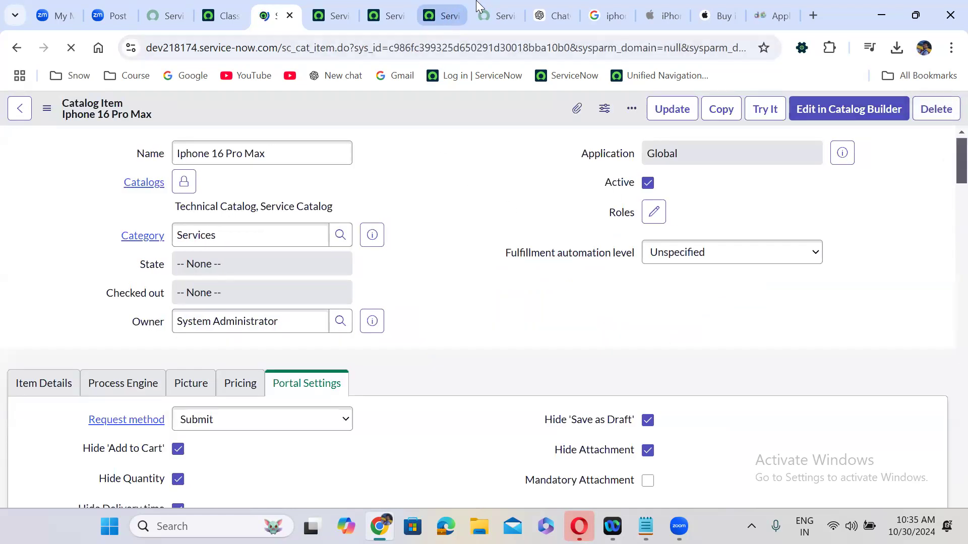
In the portal, go to Request Something and limit browsing to the Service Catalog
left_click(493, 4)
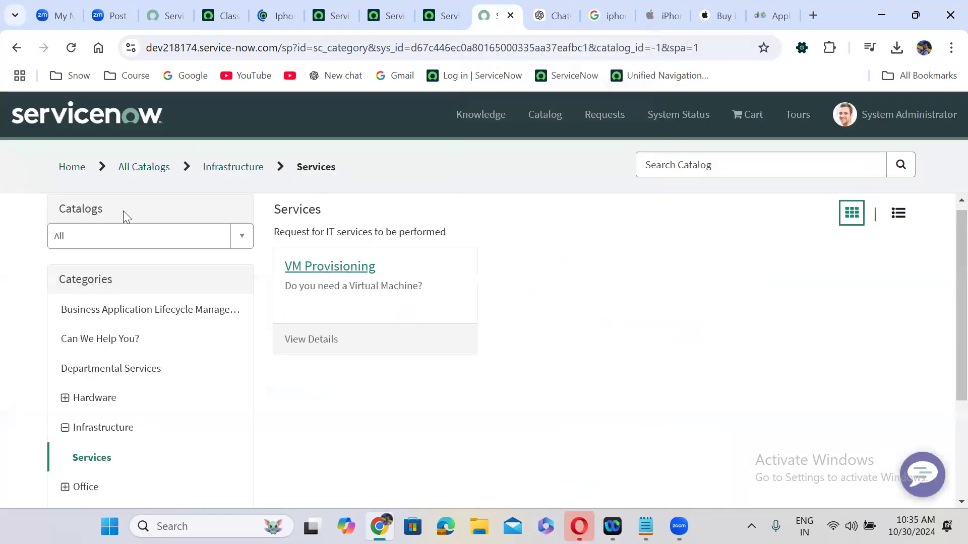
left_click(73, 169)
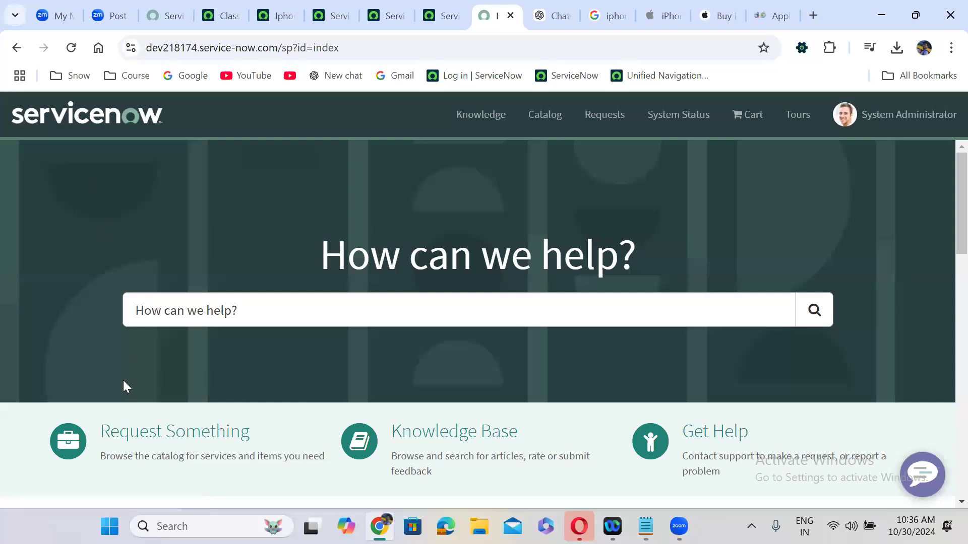
left_click(163, 427)
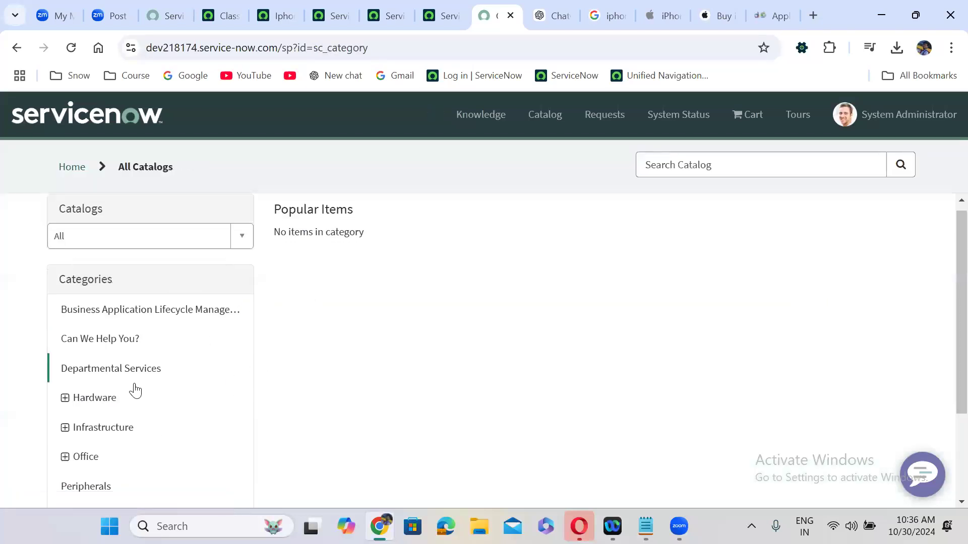
left_click(140, 244)
left_click(134, 306)
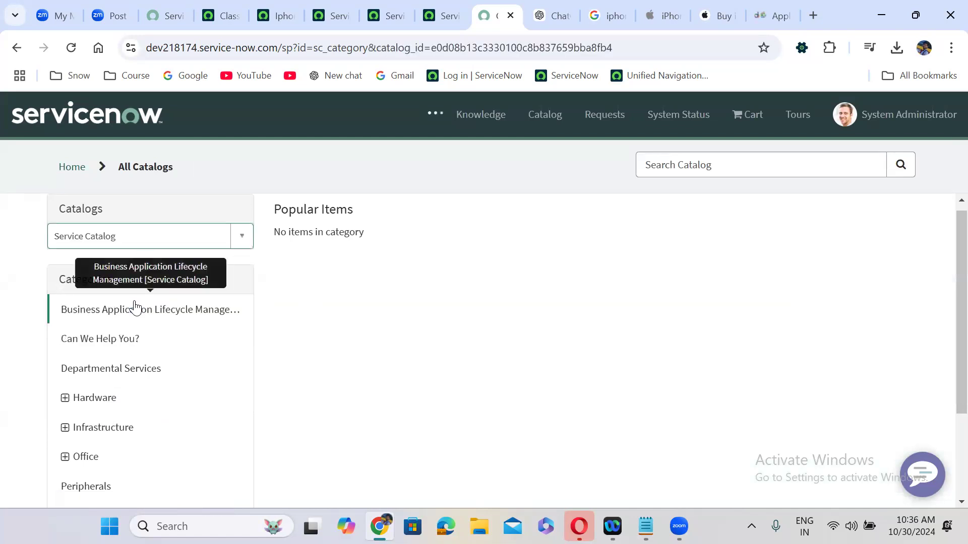
Browse Office › Services, load more items, and open the Iphone 16 Pro Max item
left_click(69, 428)
left_click(96, 461)
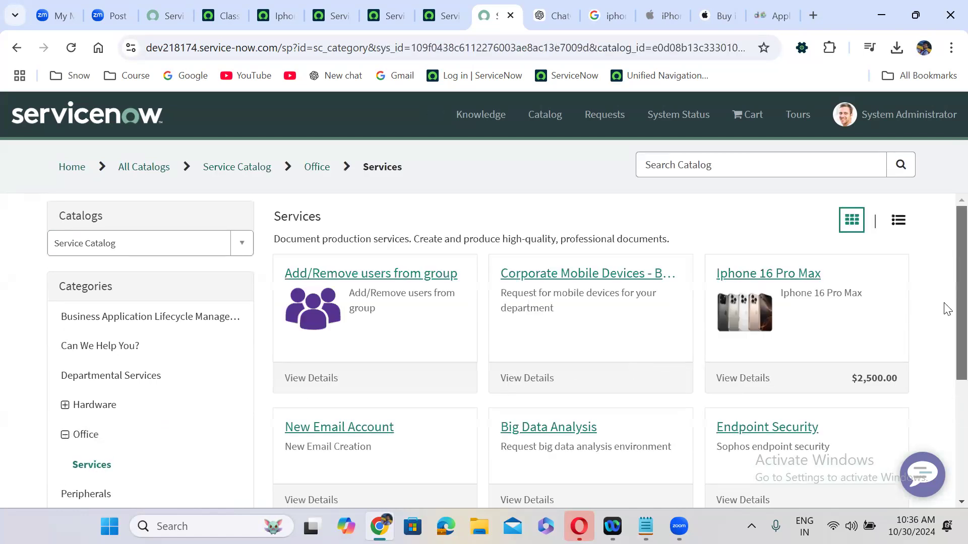
scroll(947, 309, "down", 4)
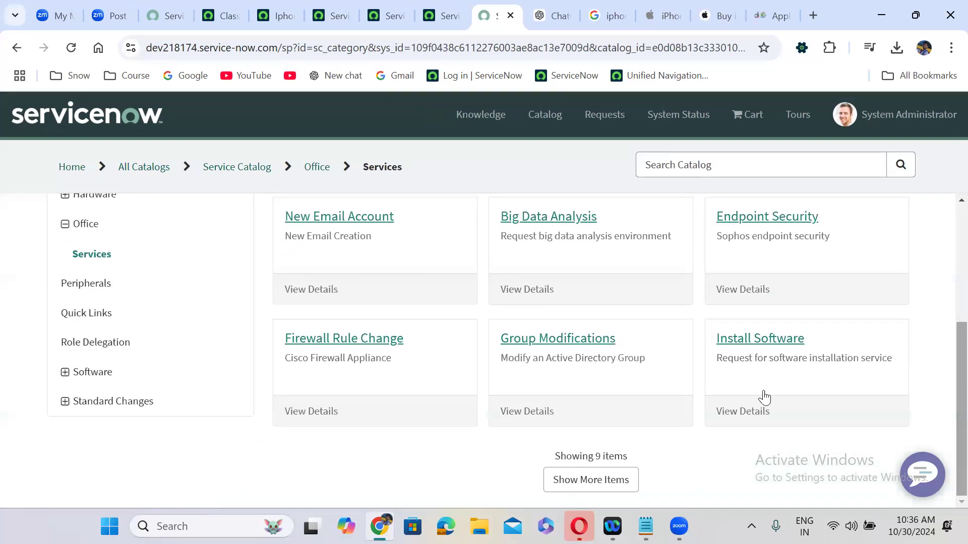
left_click(619, 473)
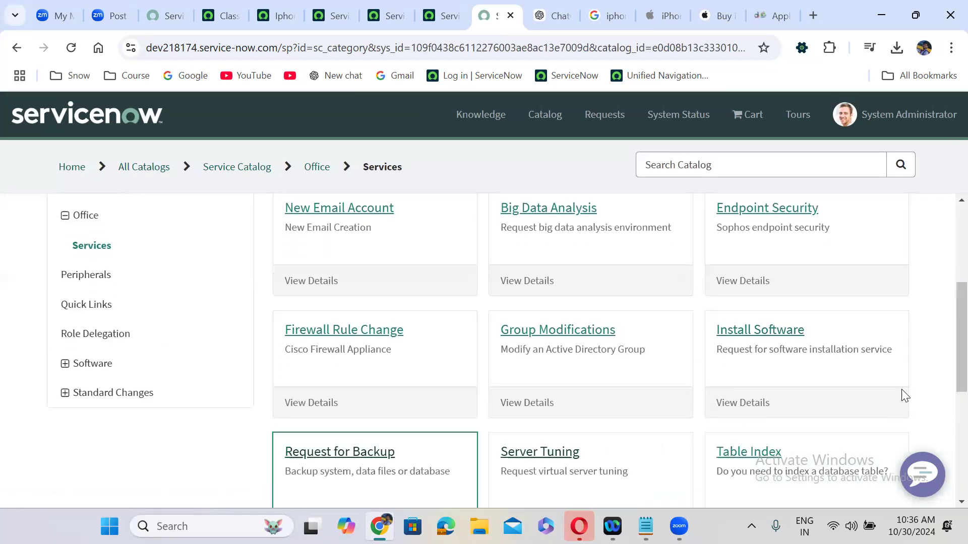
scroll(945, 353, "down", 6)
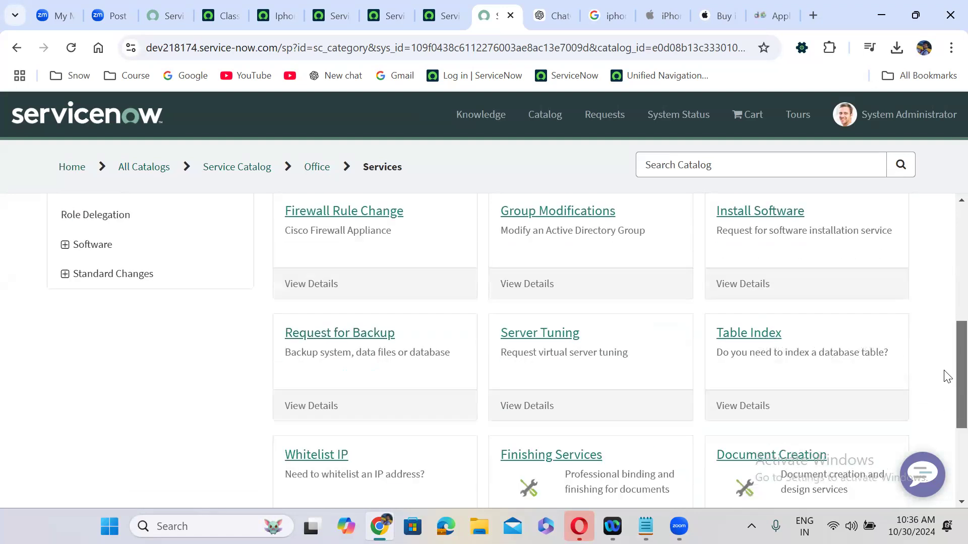
scroll(947, 450, "up", 9)
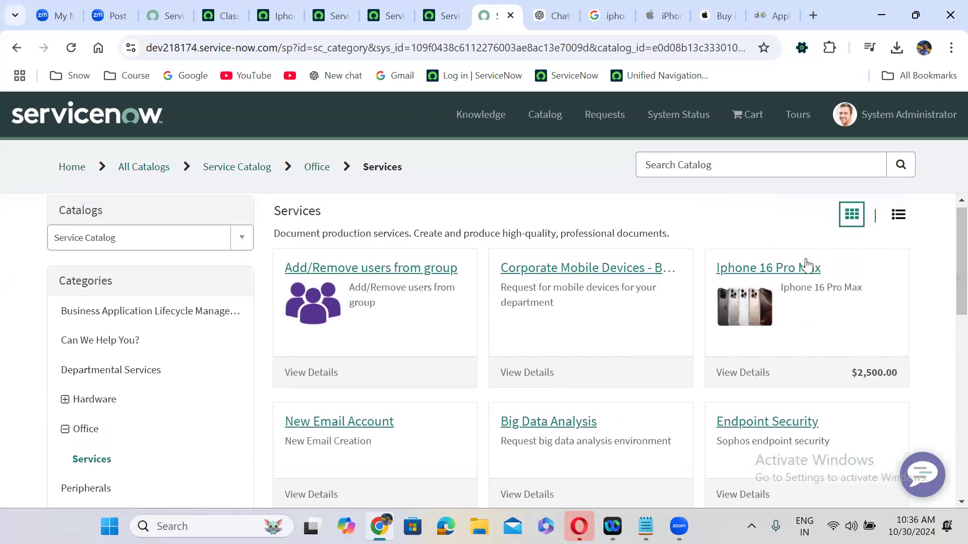
left_click(778, 273)
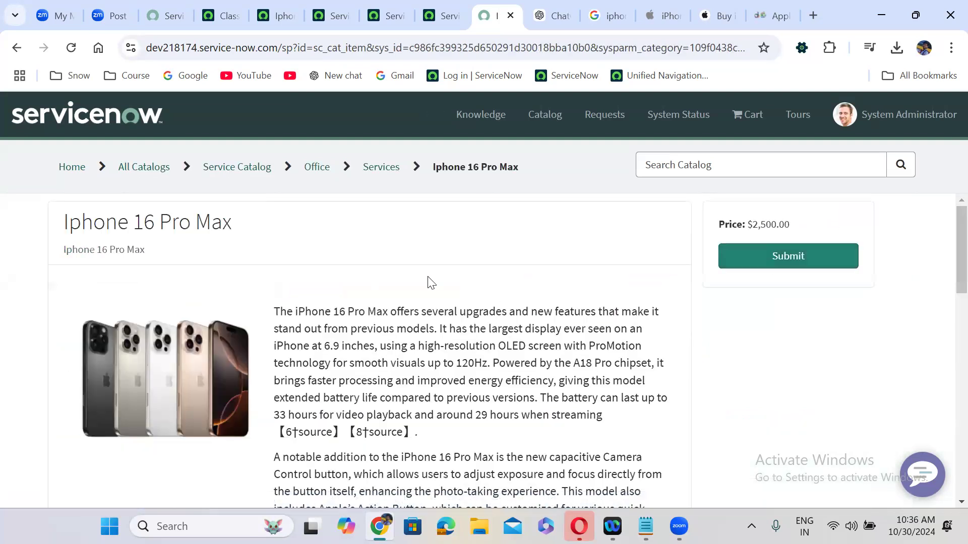
scroll(430, 283, "down", 10)
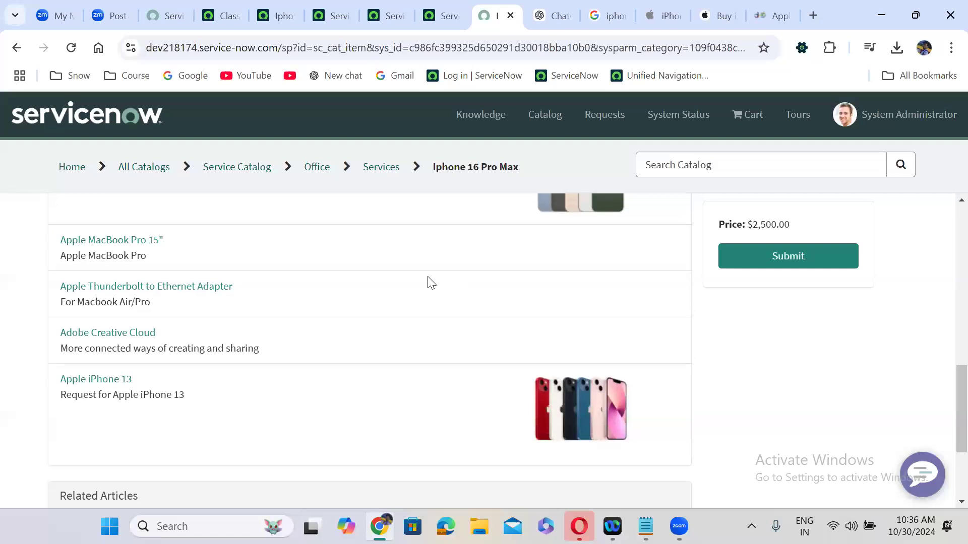
scroll(430, 283, "up", 2)
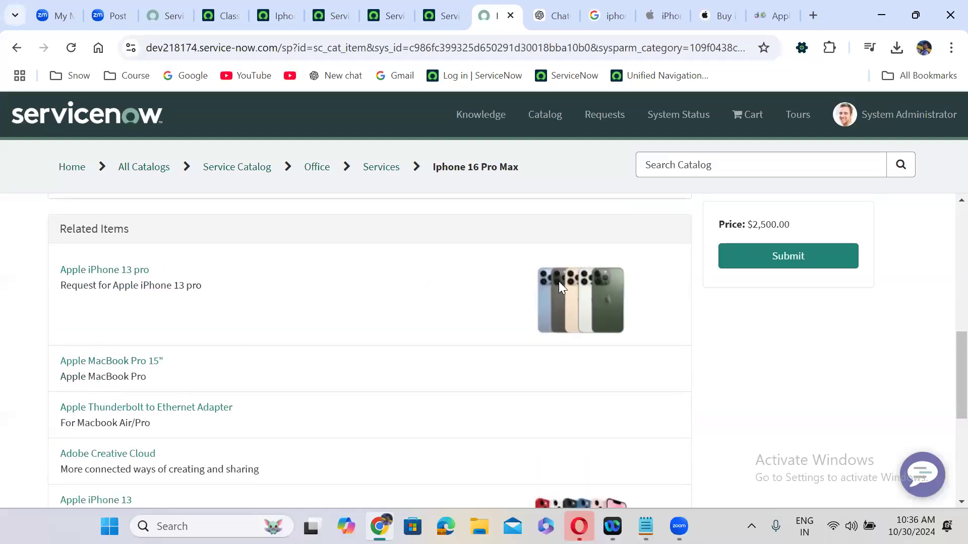
scroll(581, 296, "down", 2)
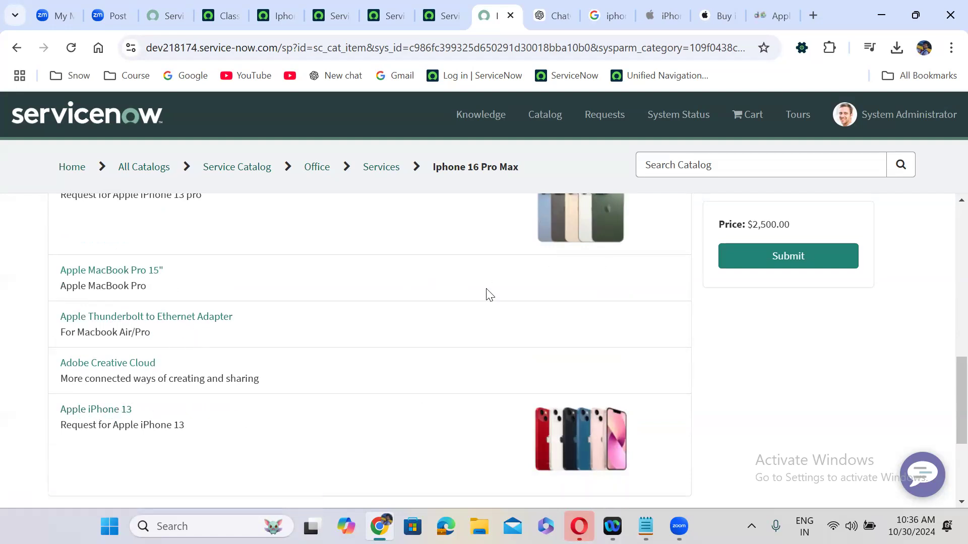
scroll(429, 318, "down", 4)
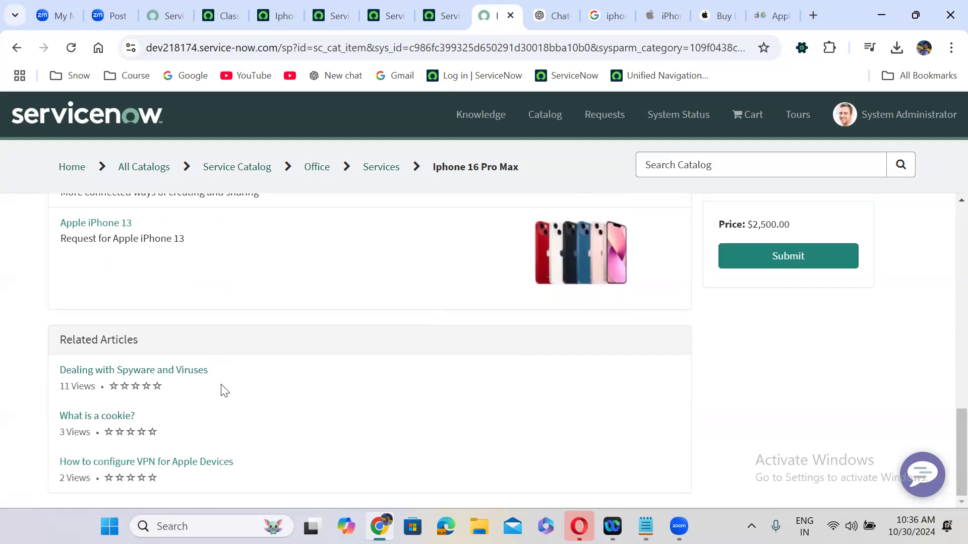
scroll(224, 392, "up", 10)
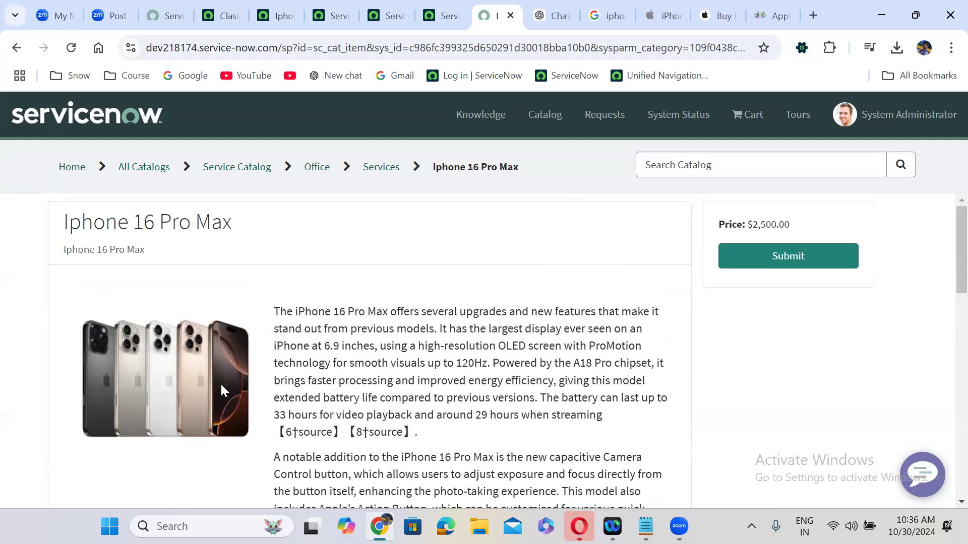
scroll(223, 391, "down", 5)
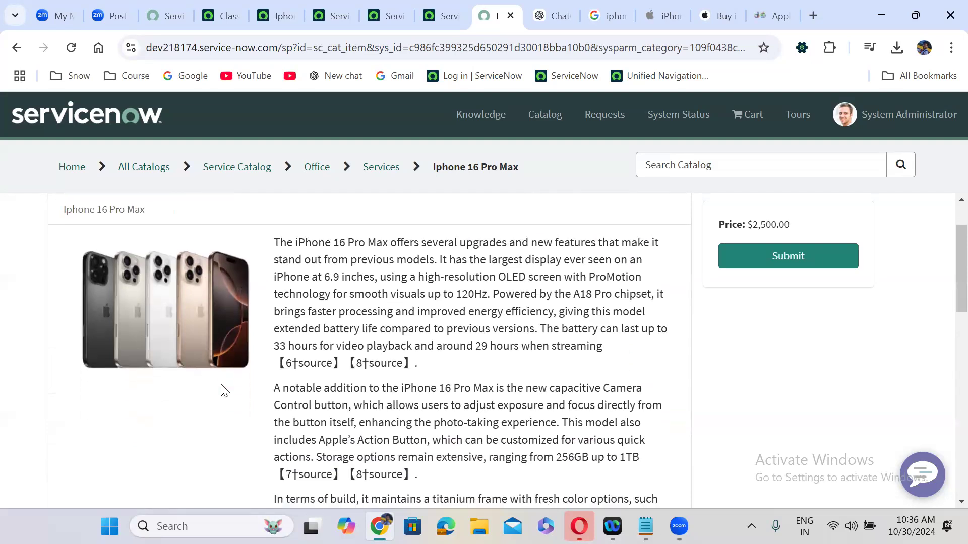
scroll(224, 391, "down", 2)
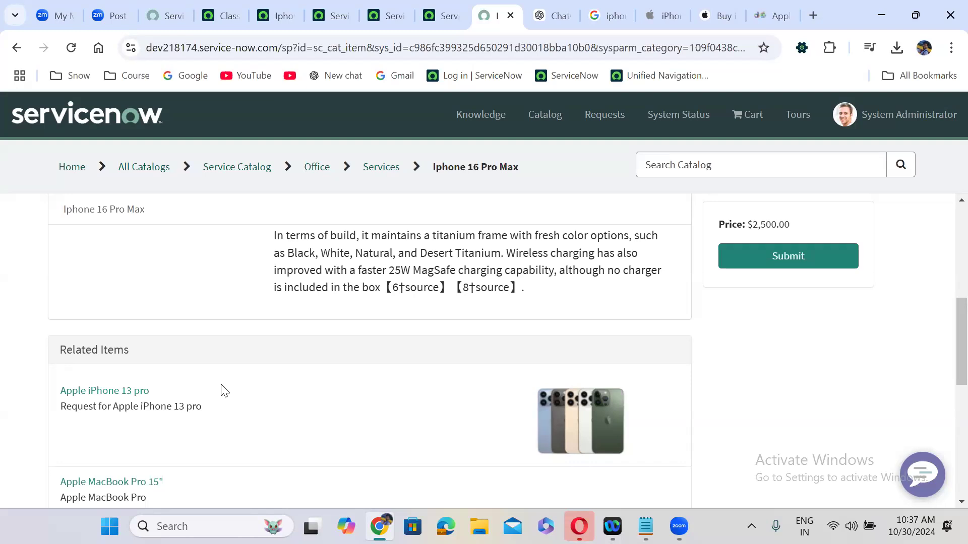
left_click(428, 8)
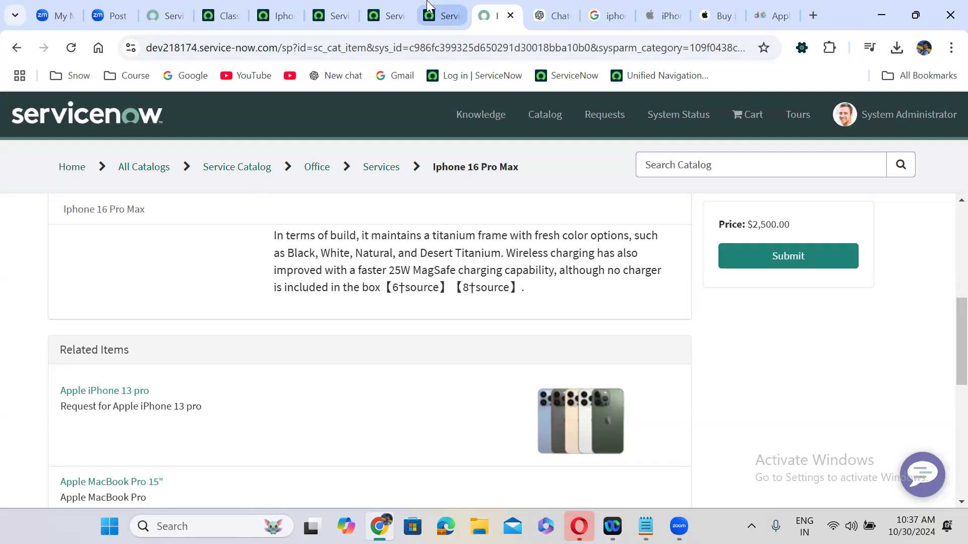
Open the Variable Sets list through the navigator search 'variable set'
left_click(224, 5)
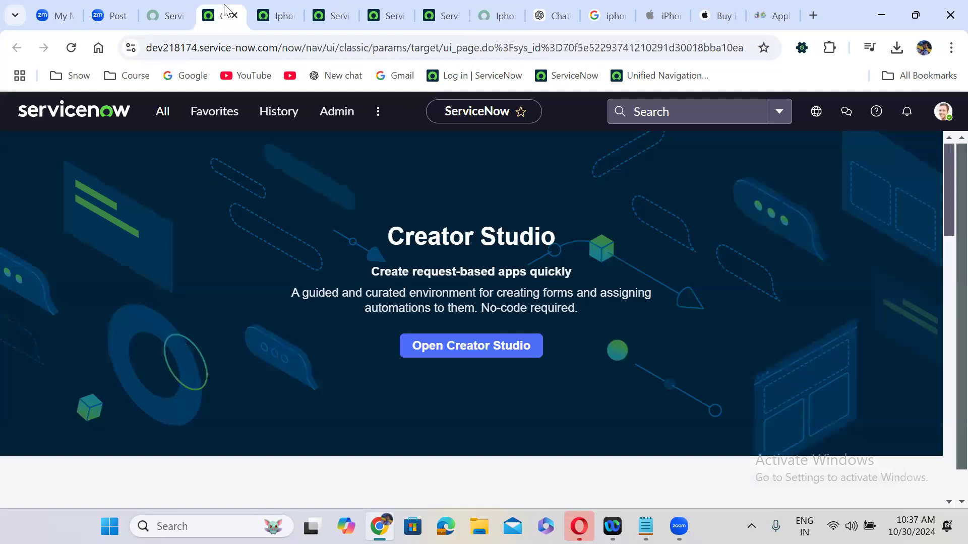
left_click(163, 115)
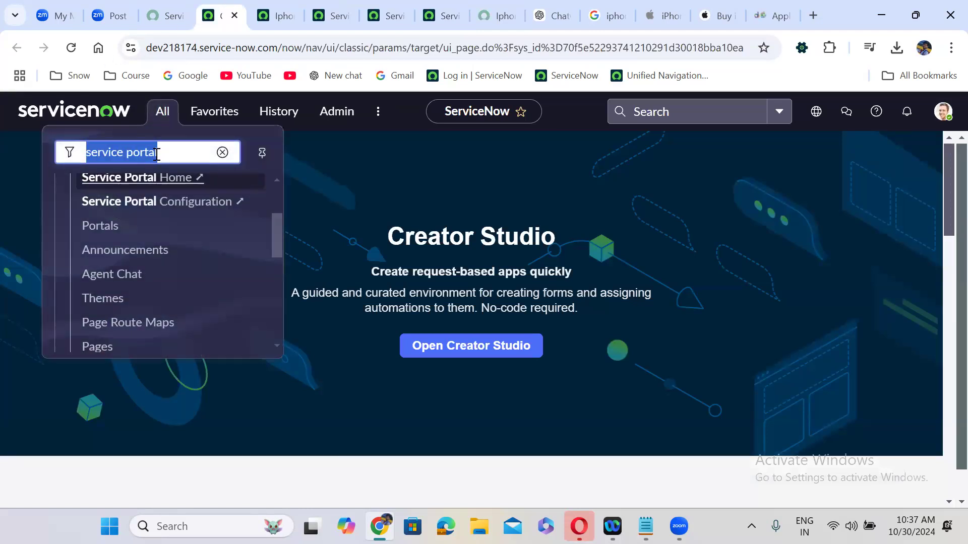
type("varia")
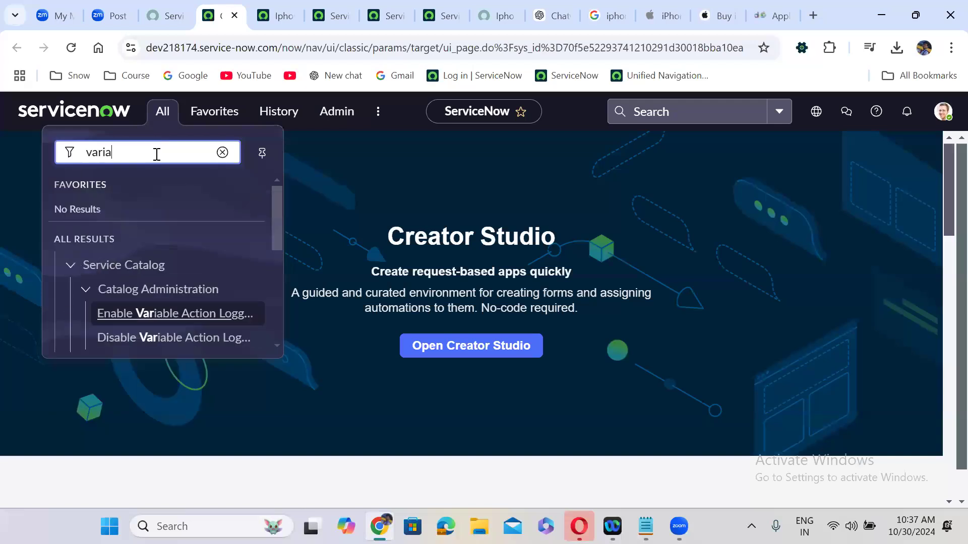
type("ble")
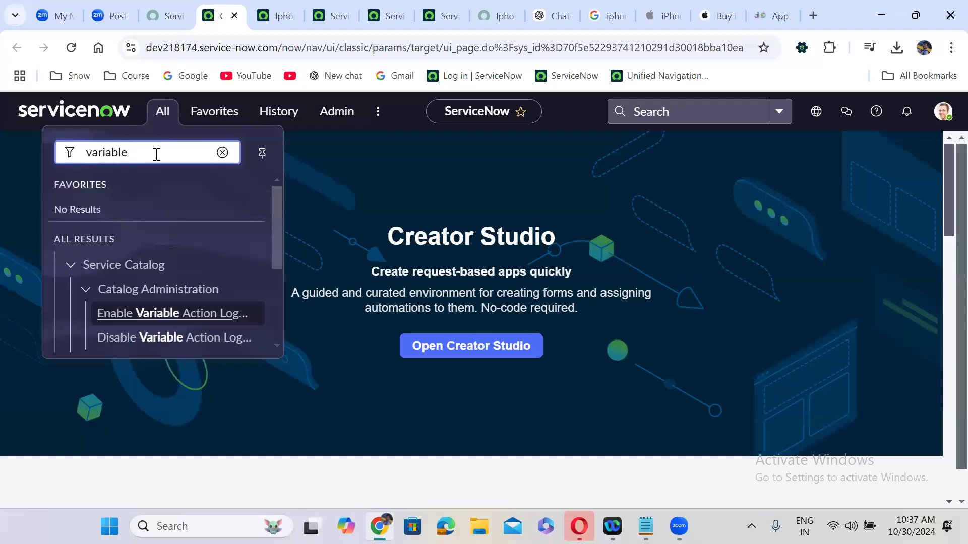
type(" set")
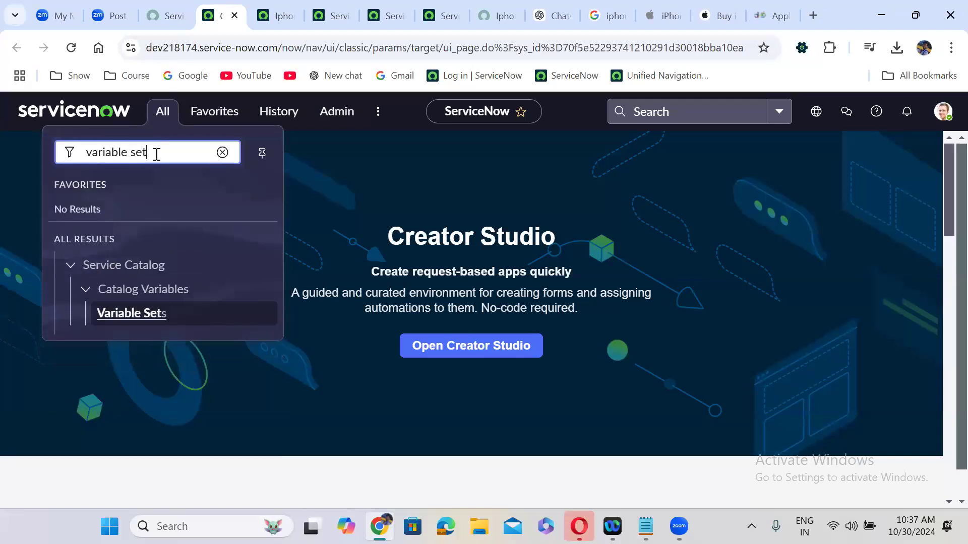
left_click(141, 313)
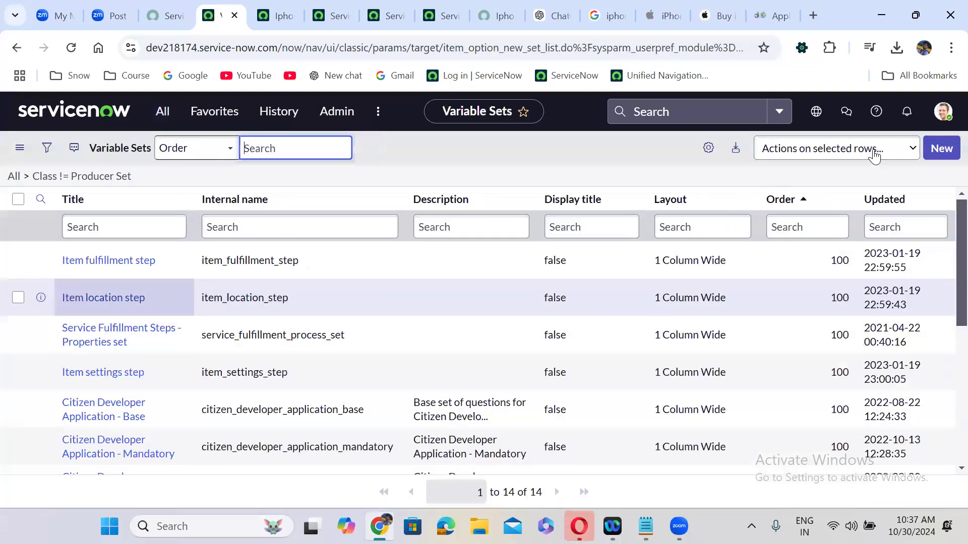
Create a new single-row variable set and enter the title 'Requester Details'
left_click(942, 148)
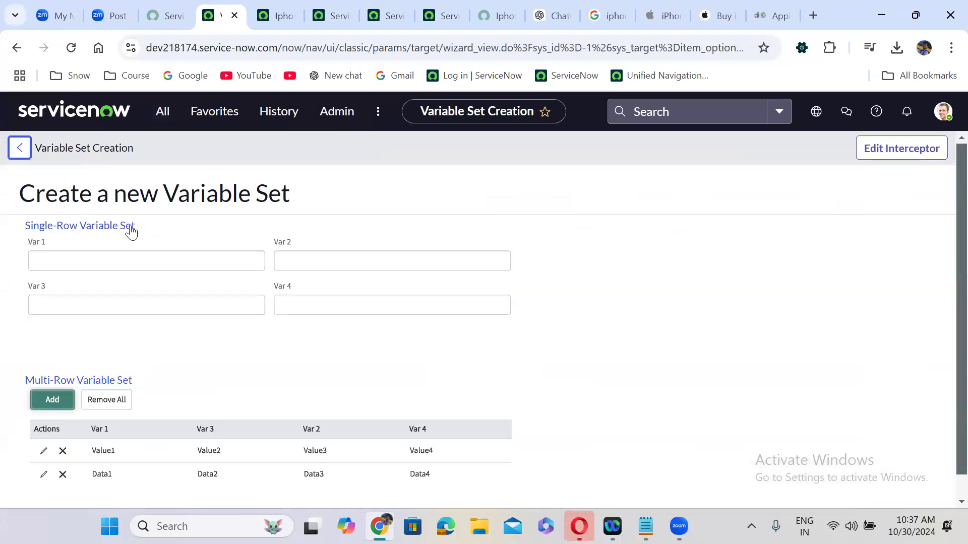
left_click(121, 227)
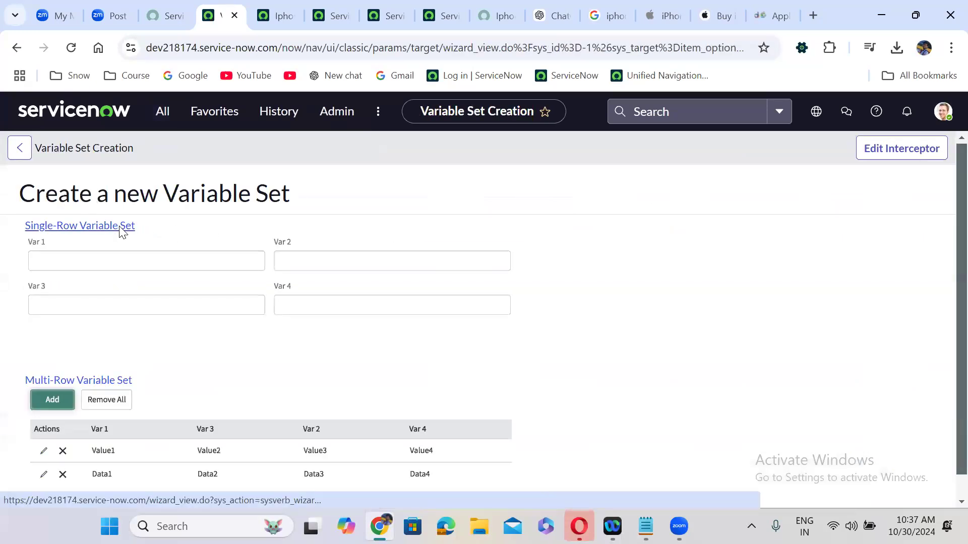
type("Requester Details")
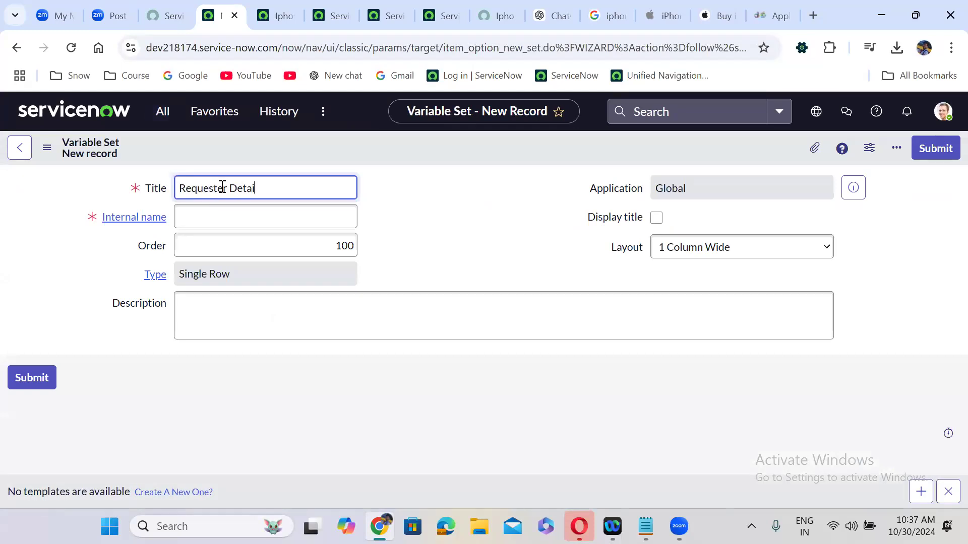
Enable Display title, set Layout to '2 Columns Wide, alternating sides', and save the set
left_click(398, 215)
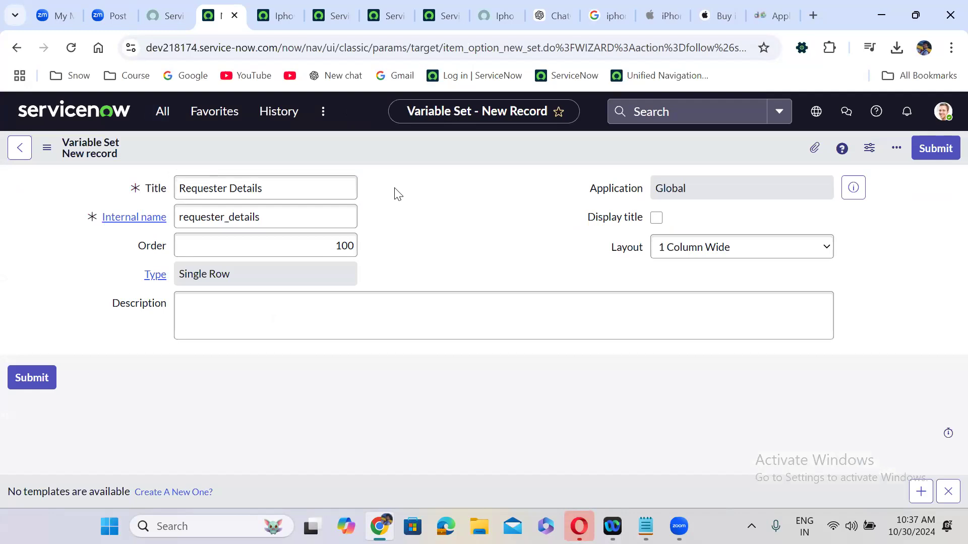
left_click(657, 218)
left_click(687, 258)
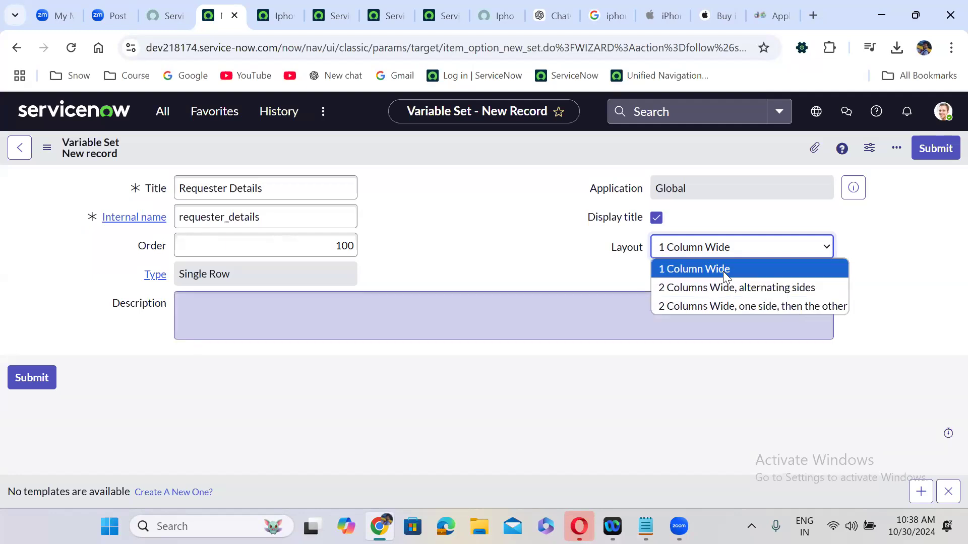
left_click(727, 290)
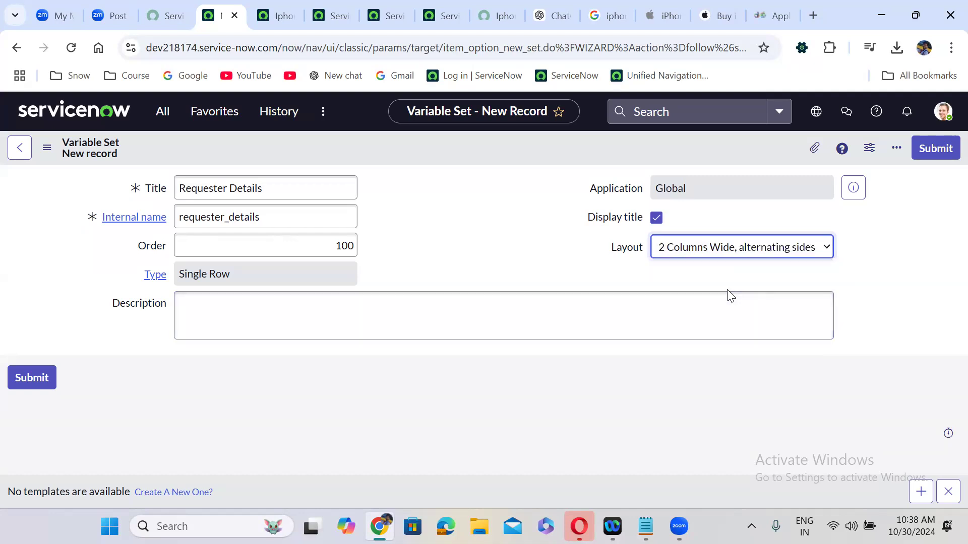
right_click(427, 141)
left_click(456, 151)
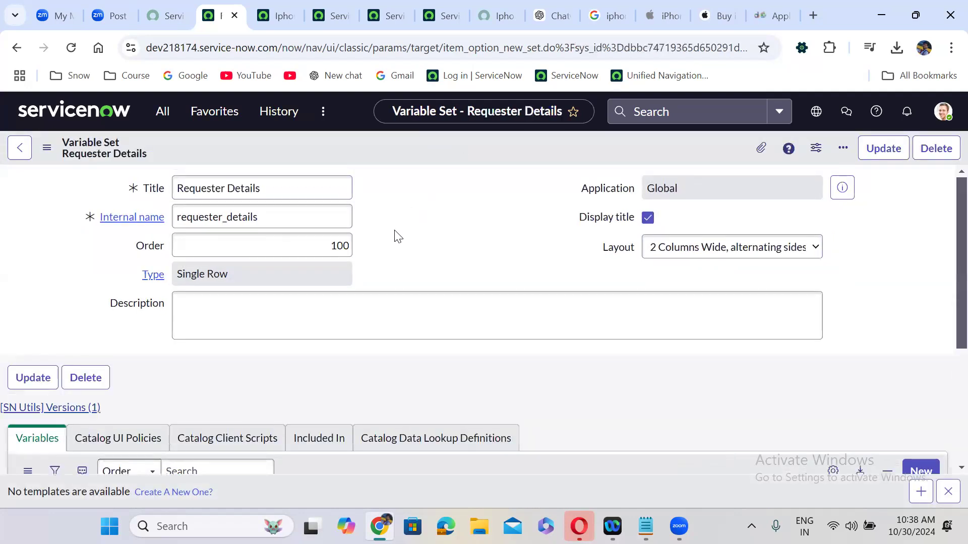
scroll(398, 237, "down", 4)
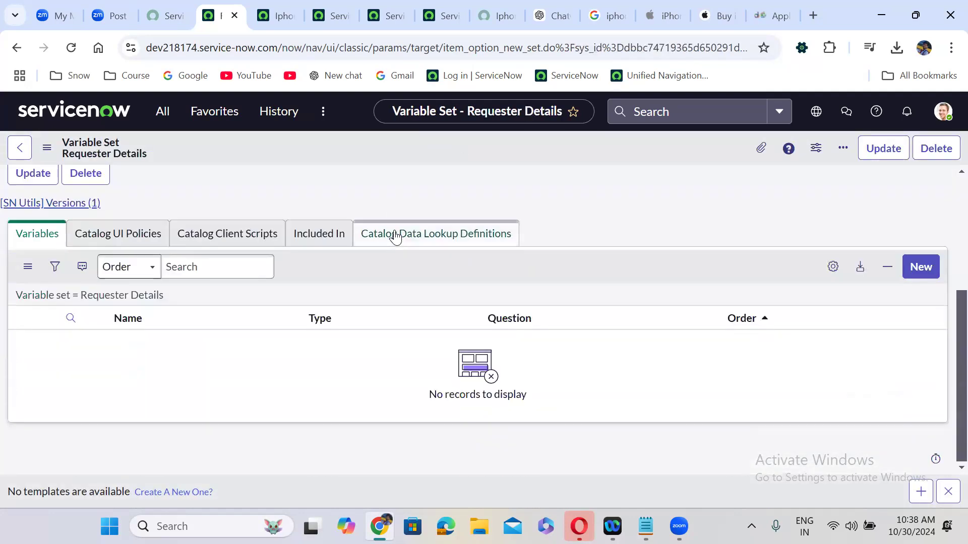
Add a new mandatory Reference variable to the set with order 100
left_click(921, 267)
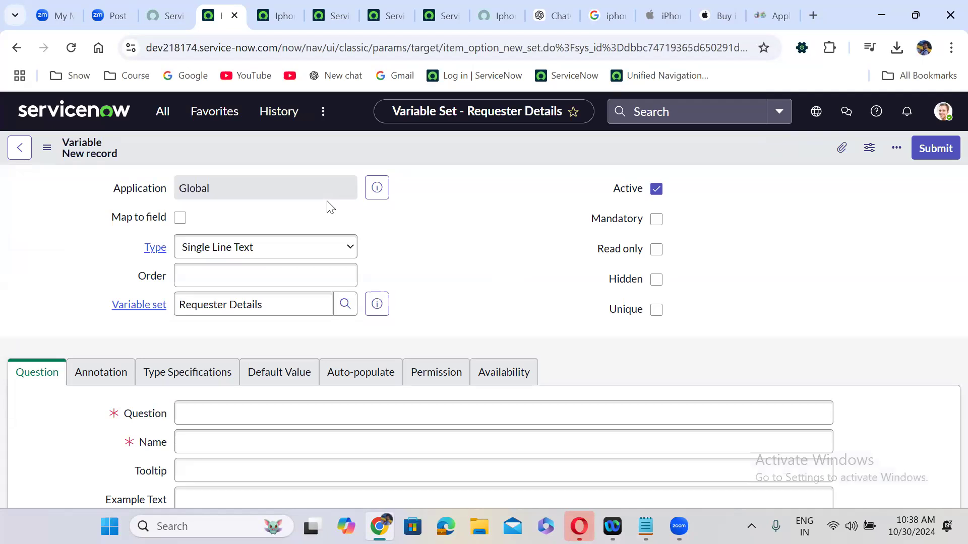
left_click(240, 255)
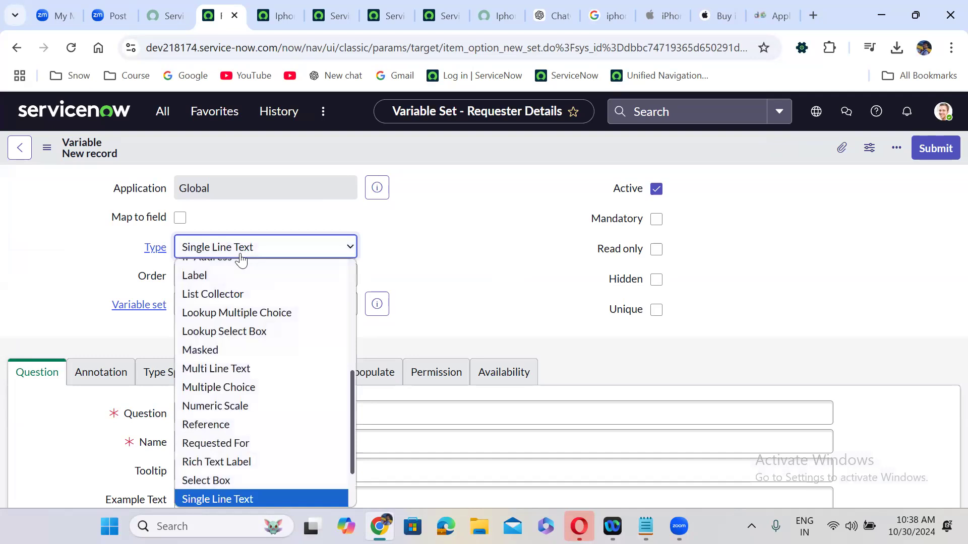
key("r")
key("Return")
left_click(271, 273)
type("100")
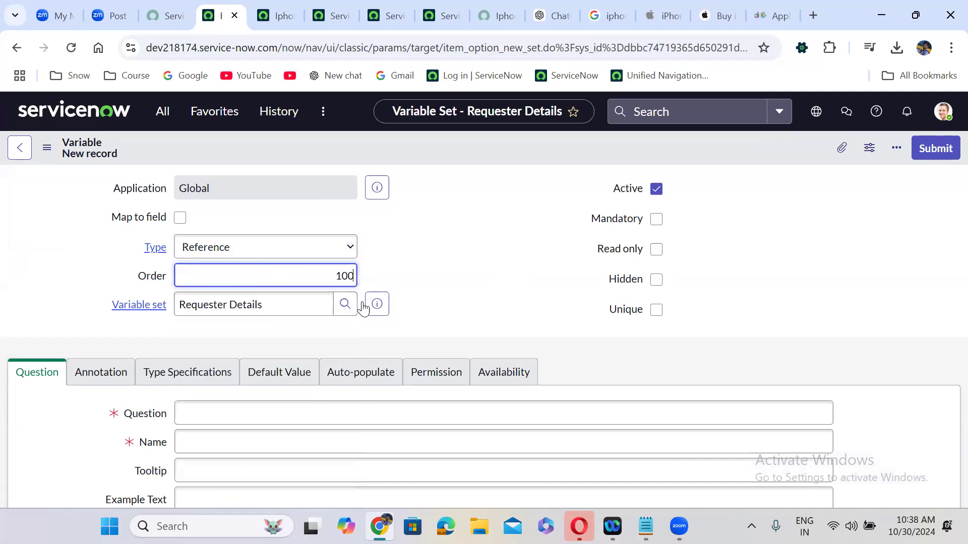
left_click(432, 324)
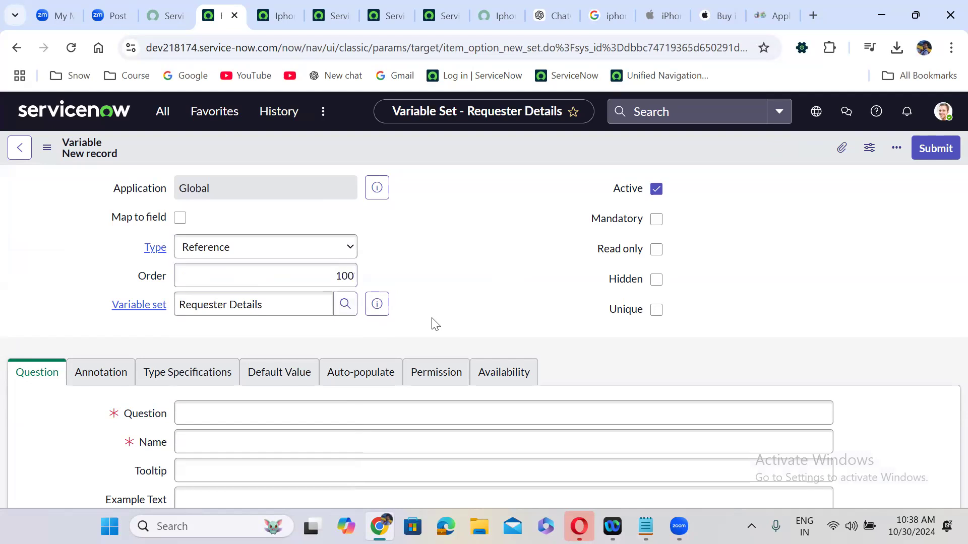
left_click(656, 219)
Enter the question 'Requested For', giving name requested_for, and go to Type Specifications
left_click(225, 408)
type("Req")
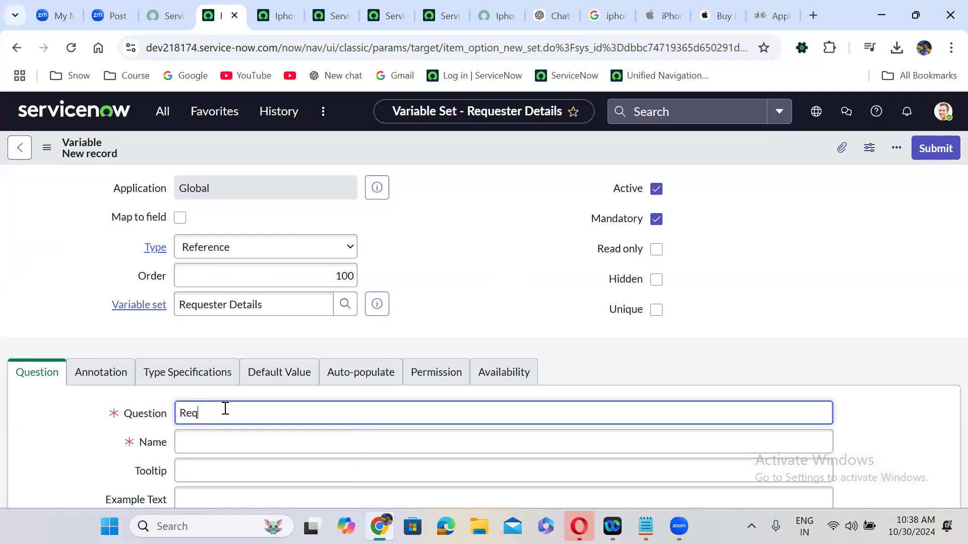
type("uested ")
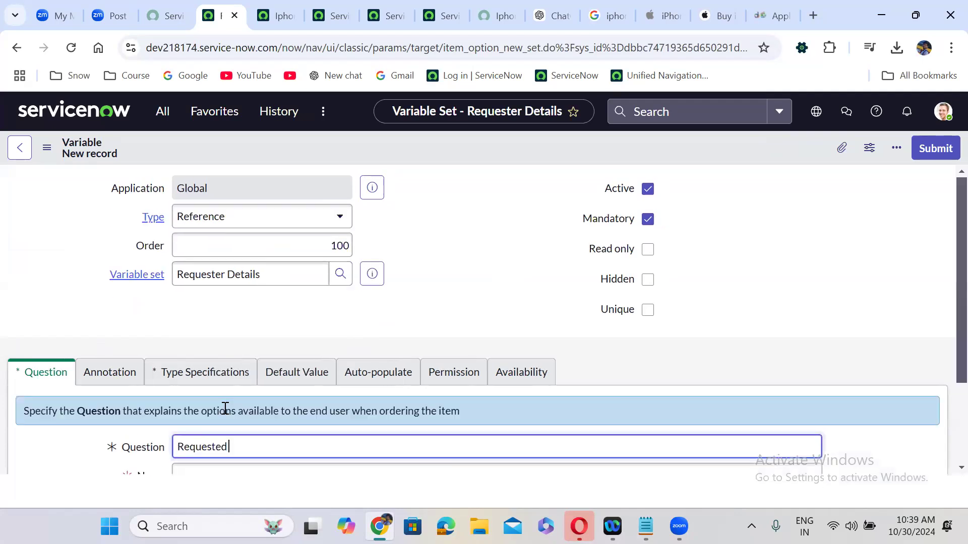
type("For")
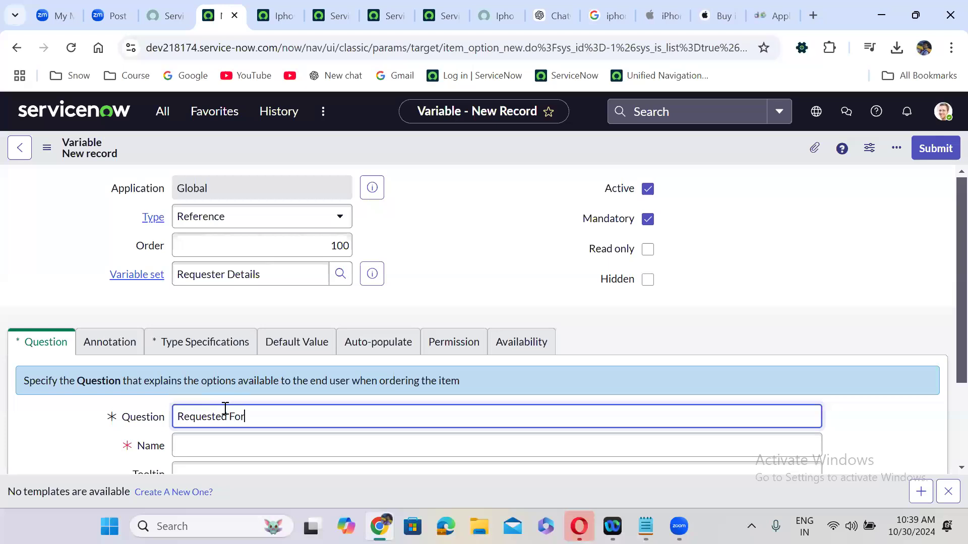
left_click(428, 296)
scroll(428, 294, "down", 2)
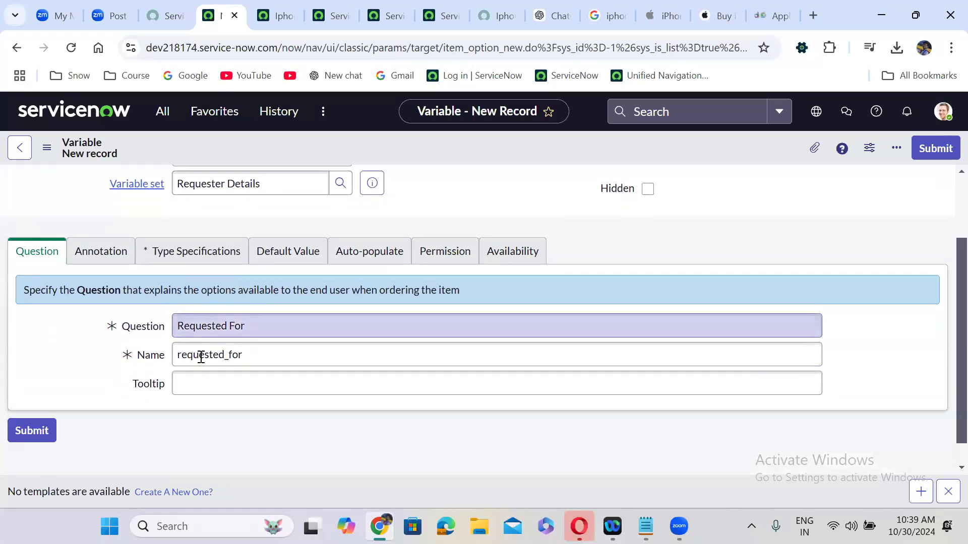
double_click(207, 359)
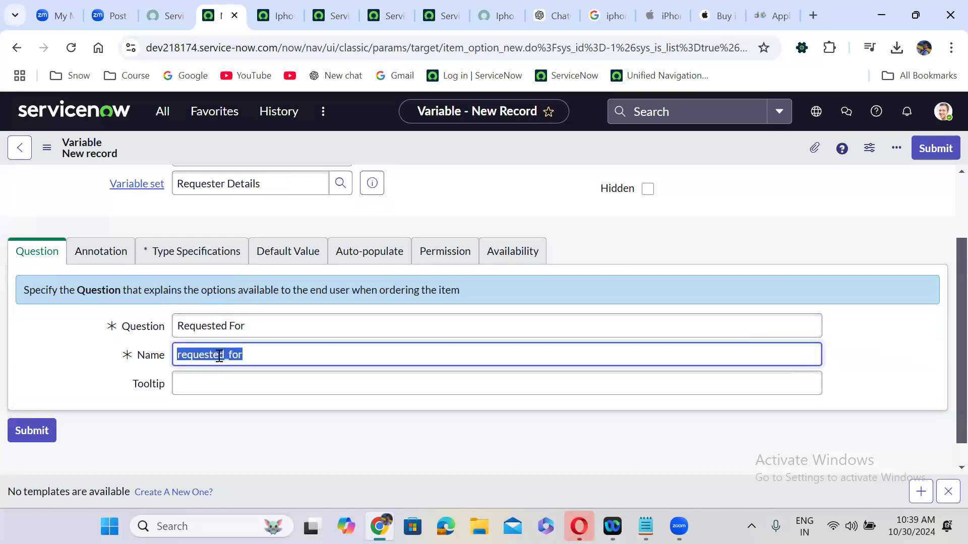
left_click(83, 256)
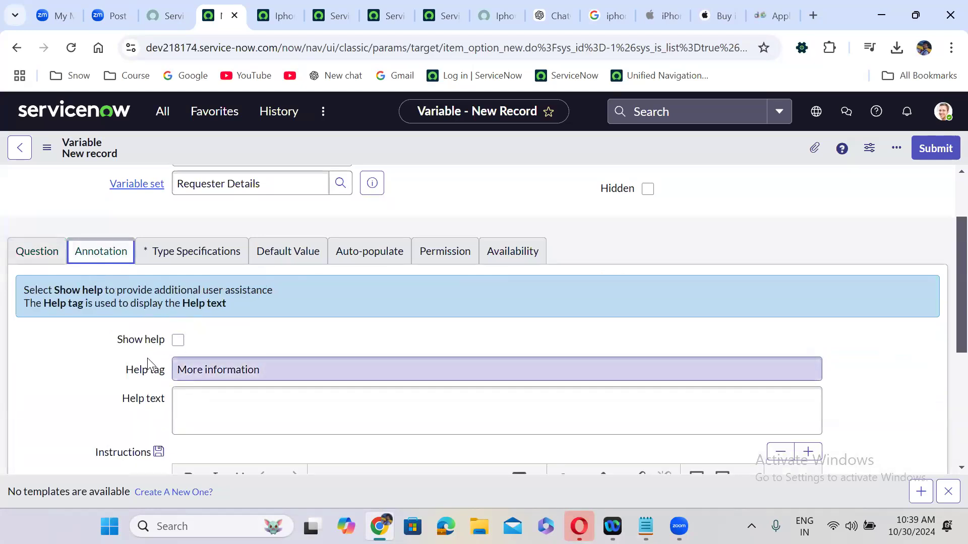
left_click(143, 253)
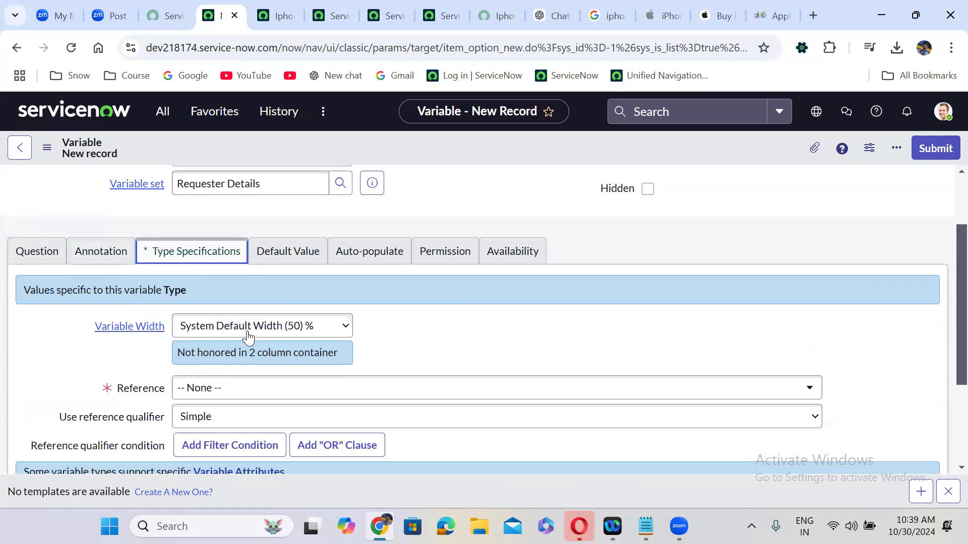
Set the variable's reference table to User [sys_user]
left_click(230, 389)
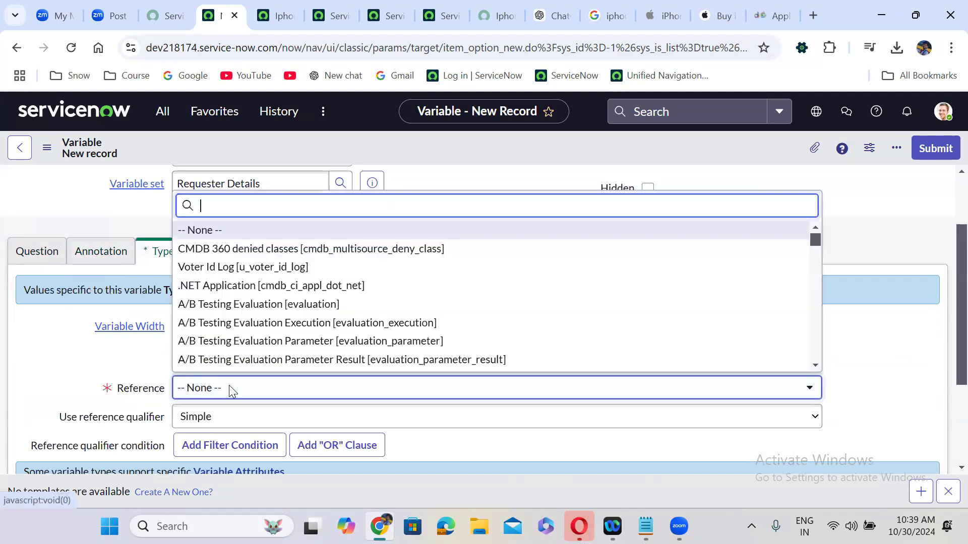
type("sys")
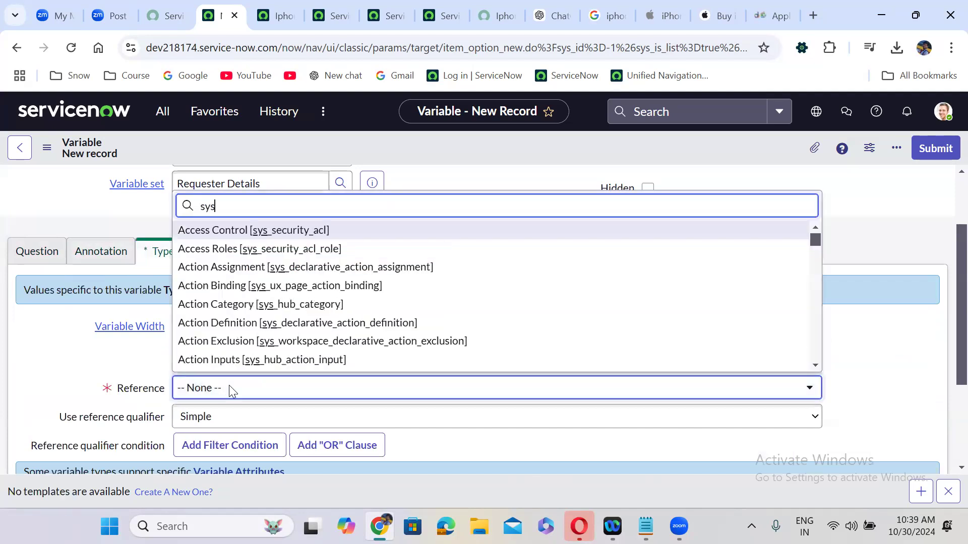
type("_user]")
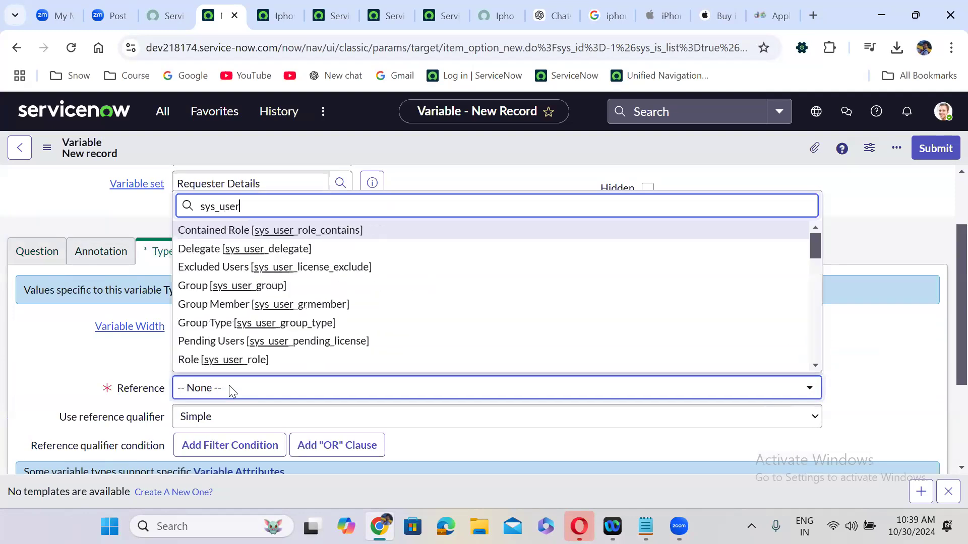
key("Return")
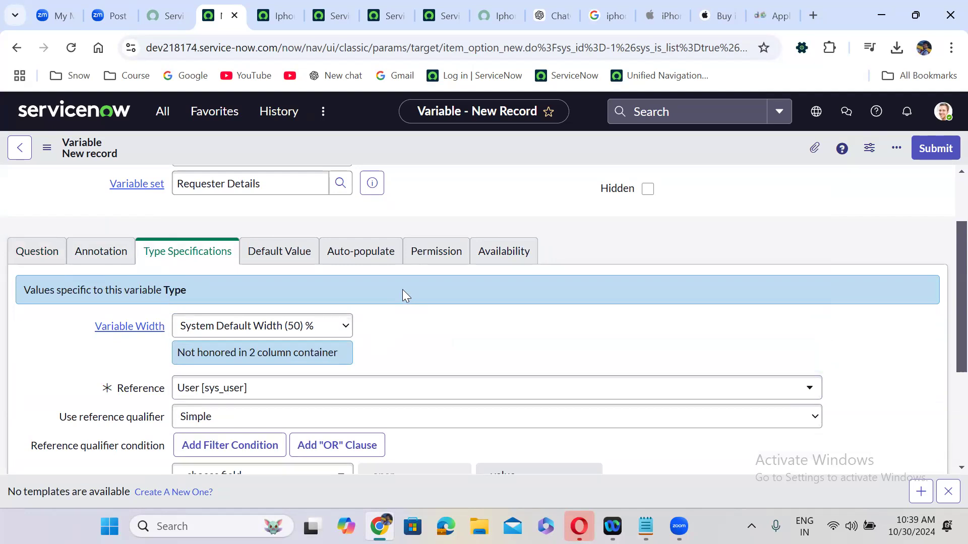
scroll(403, 290, "down", 1)
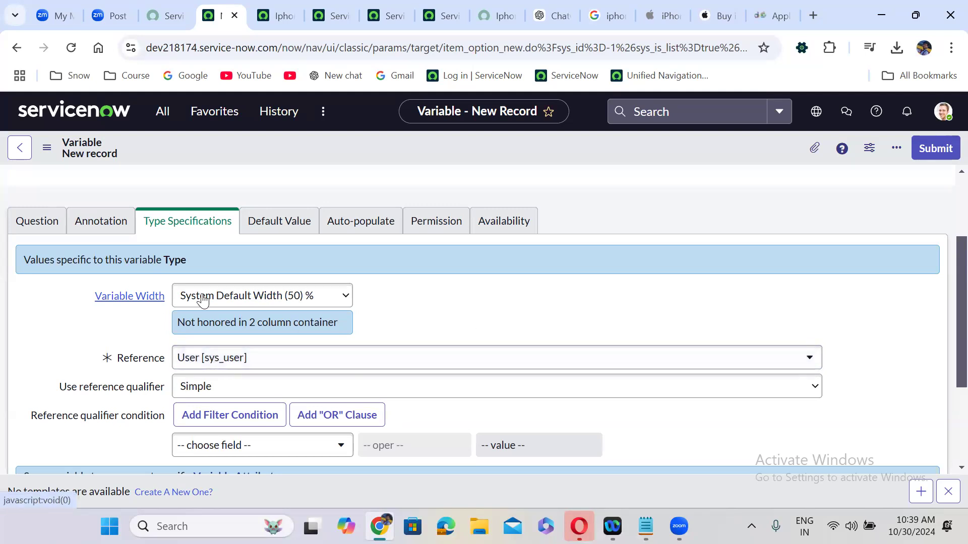
Keep Variable Width at System Default and check the attributes and default value settings
left_click(277, 298)
left_click(277, 299)
left_click(276, 299)
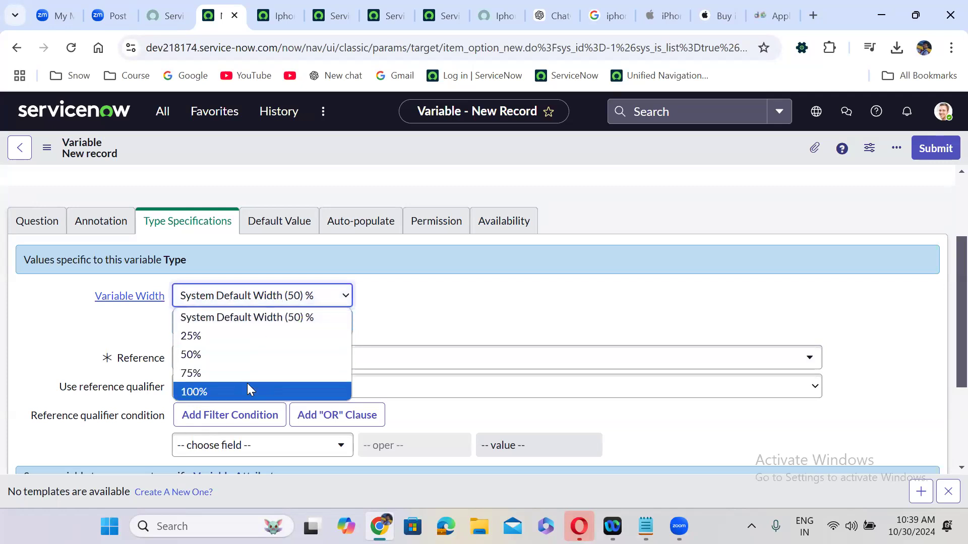
left_click(452, 320)
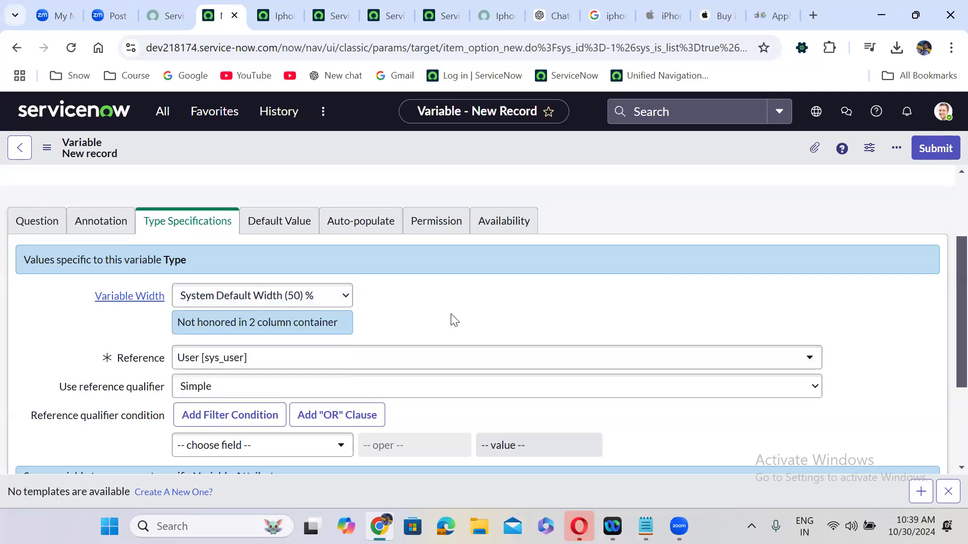
scroll(452, 320, "down", 3)
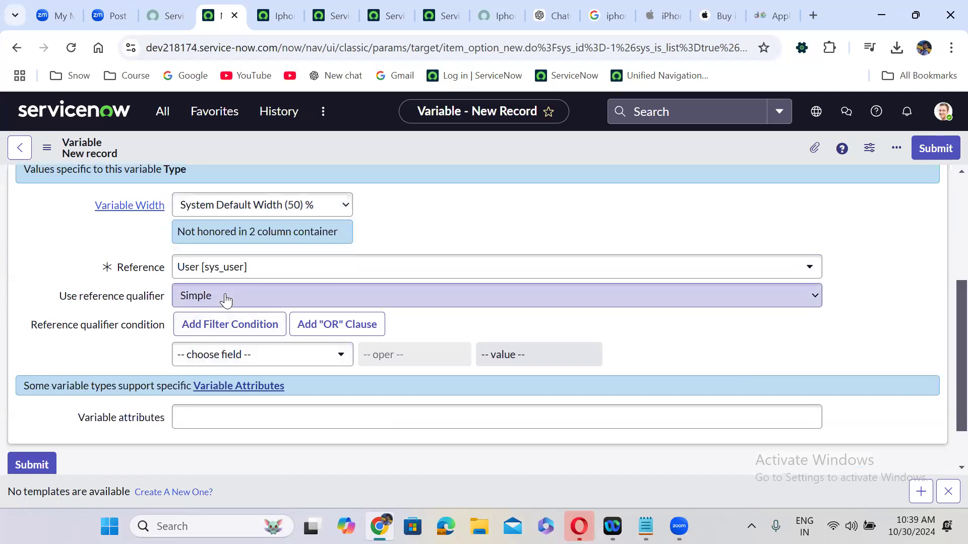
left_click(203, 416)
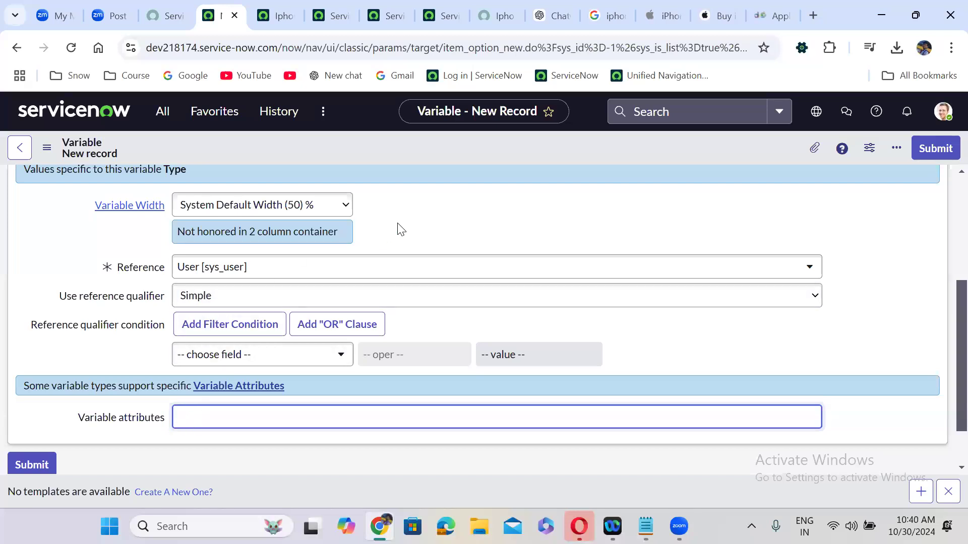
scroll(397, 223, "up", 2)
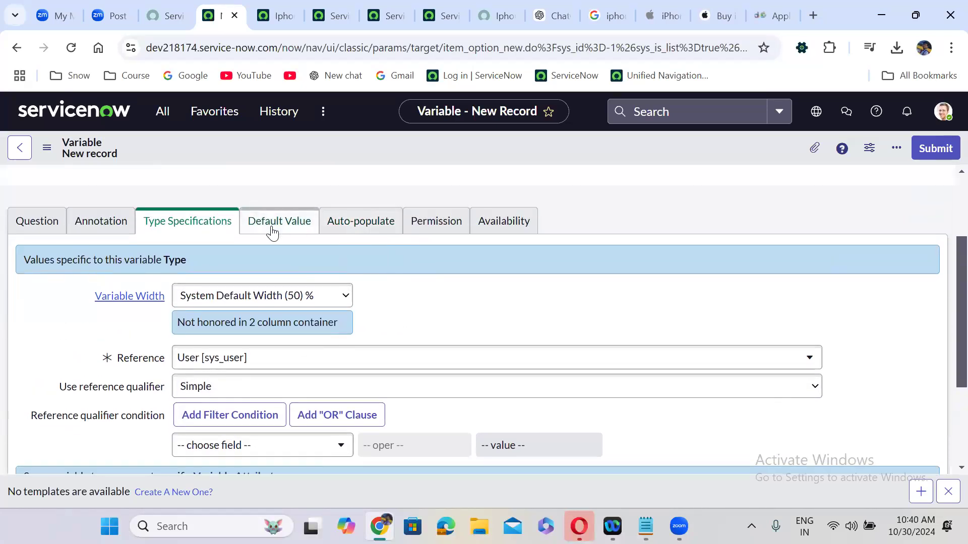
left_click(272, 233)
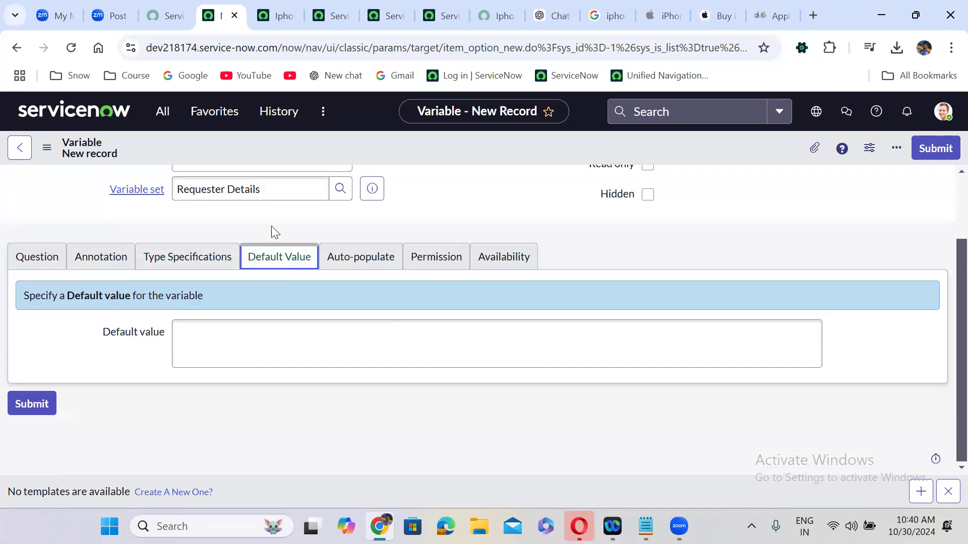
Review the Requested For variable's Create, Read and Write role permissions, then view its availability settings
left_click(372, 257)
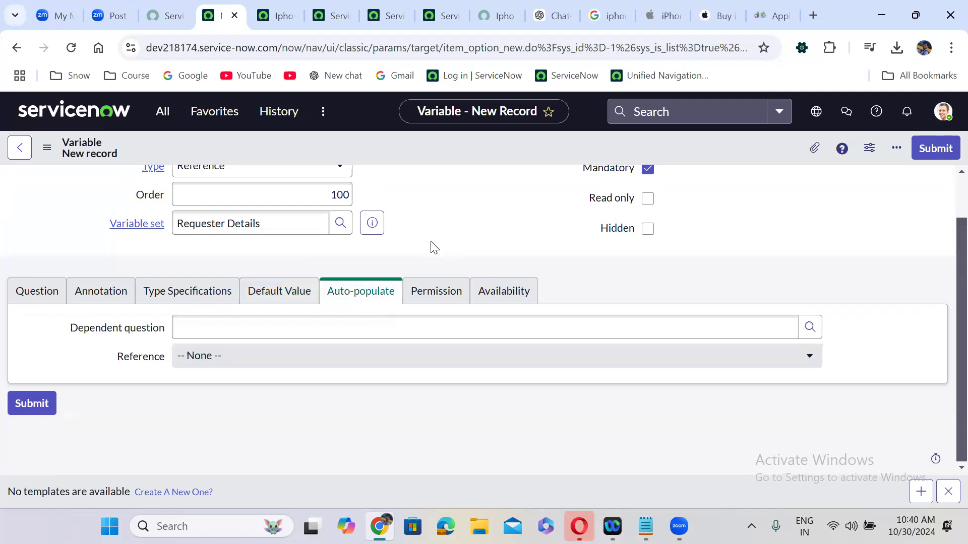
left_click(434, 291)
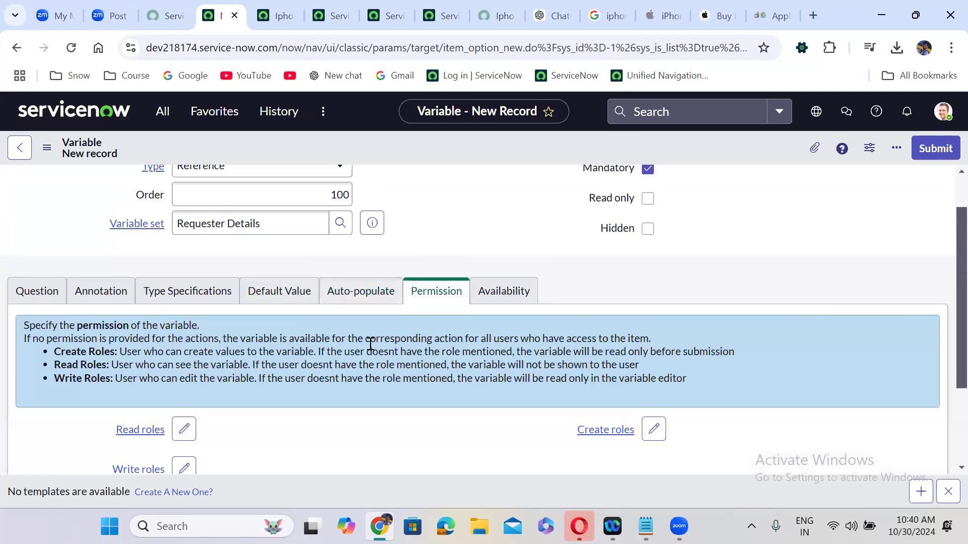
scroll(370, 344, "down", 2)
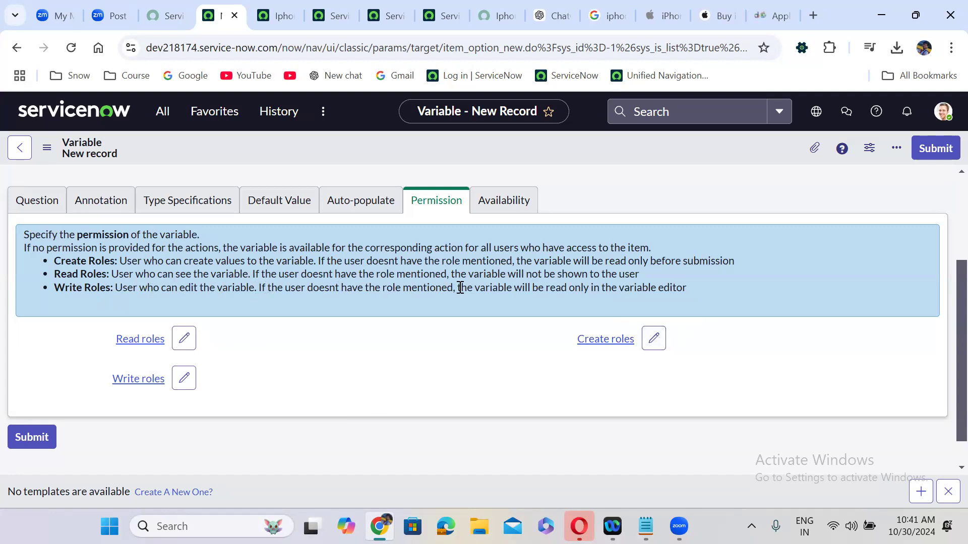
left_click_drag(457, 288, 696, 293)
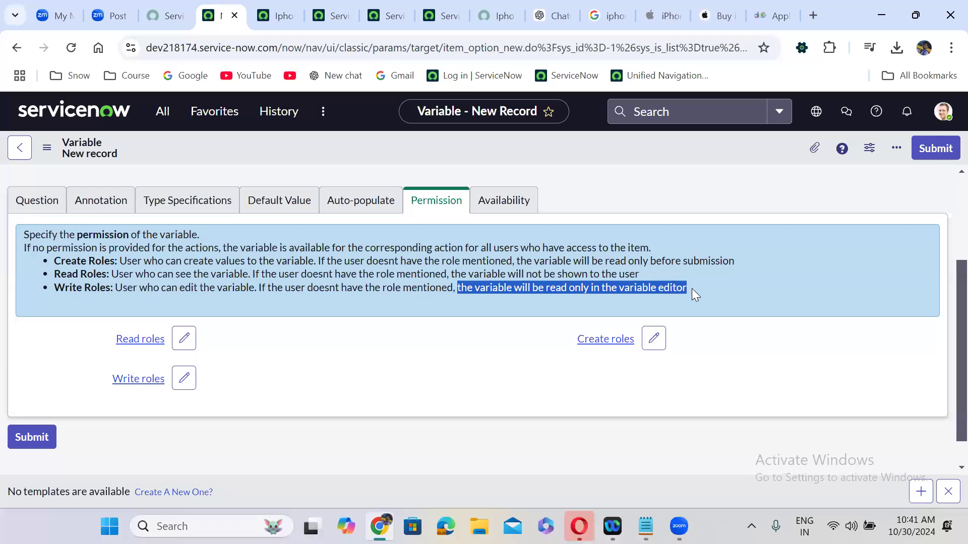
left_click(513, 209)
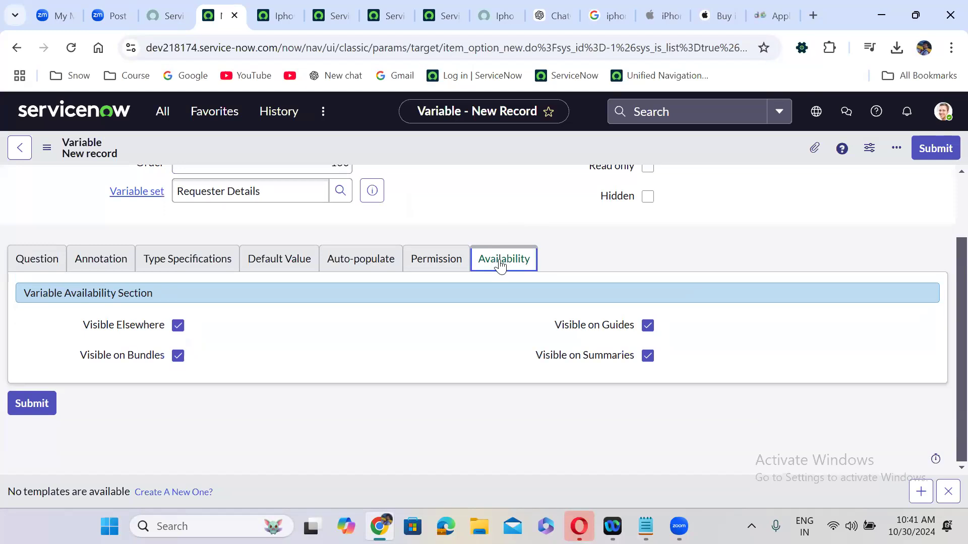
Set the Requested For default value to javascript:gs.getUserID() and submit the variable
left_click(449, 266)
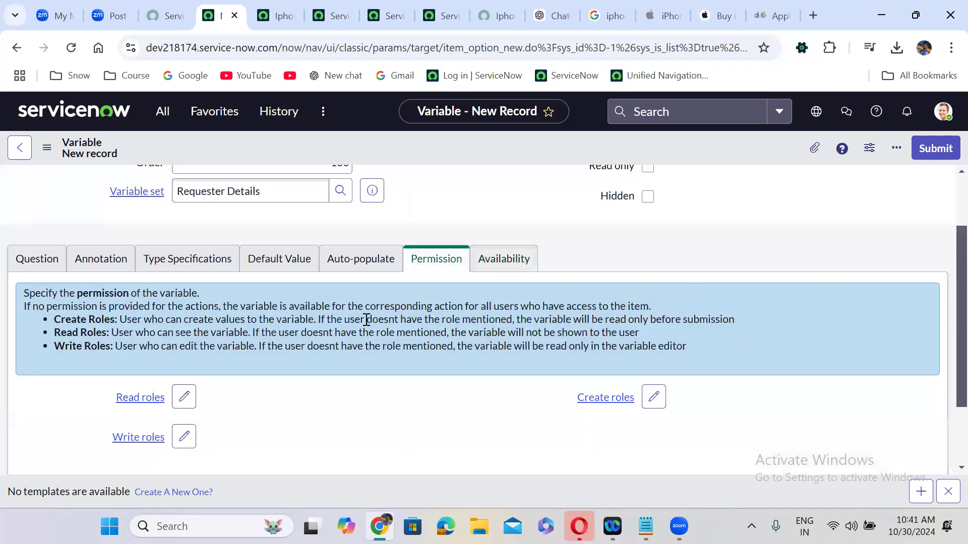
scroll(367, 319, "up", 2)
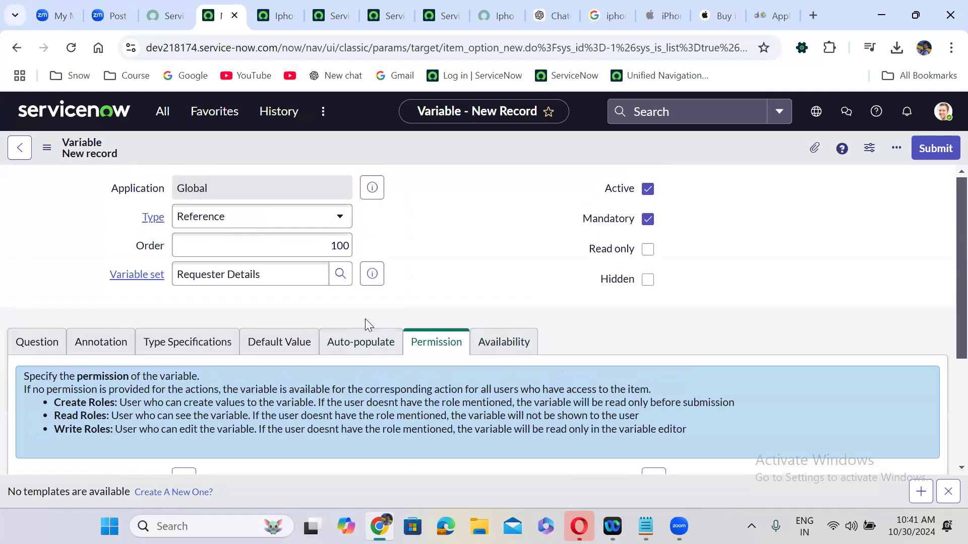
left_click(301, 353)
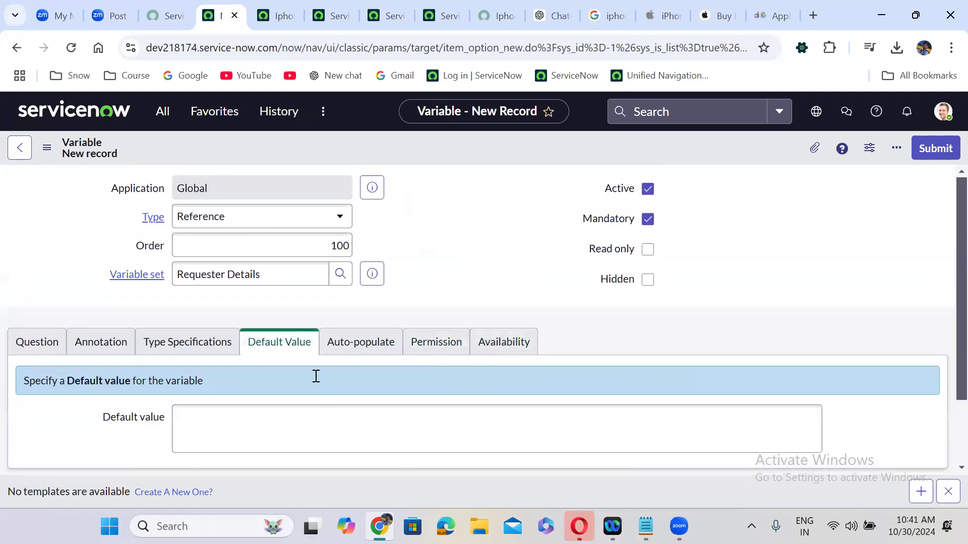
scroll(303, 378, "down", 2)
left_click(266, 377)
type("j")
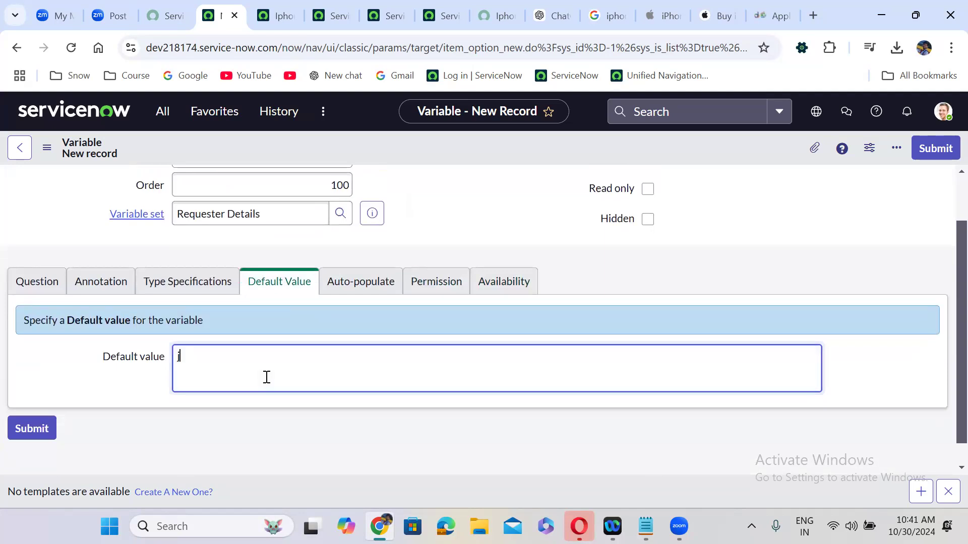
type("avascript:gs.getUserID()")
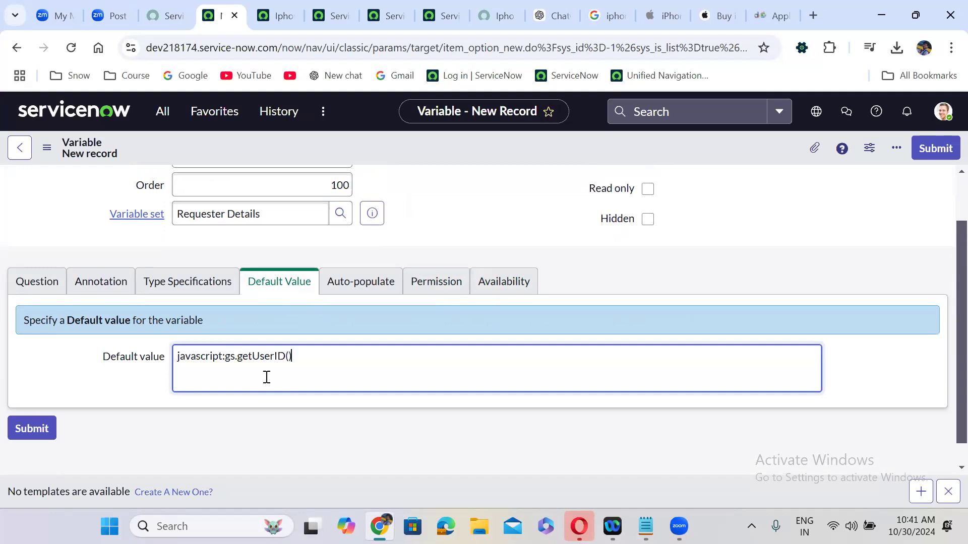
left_click(939, 150)
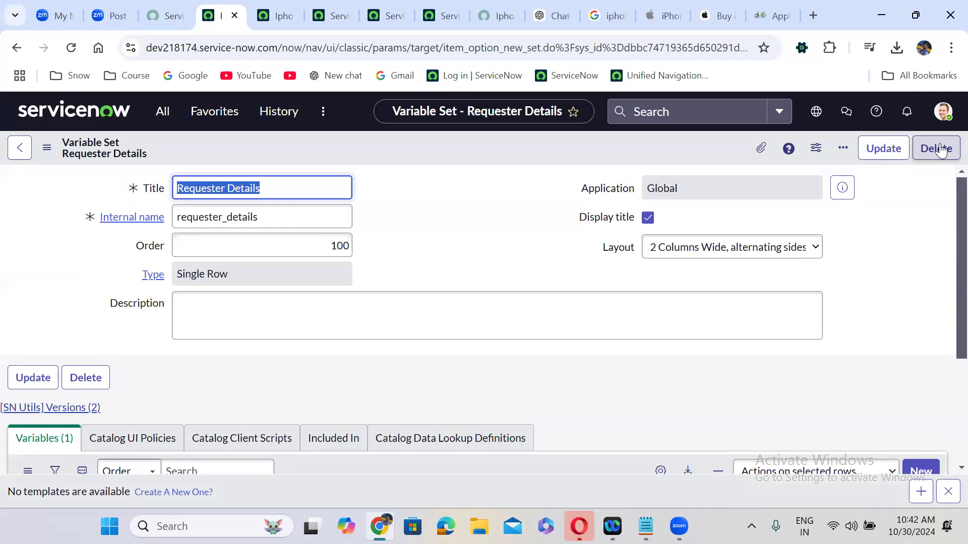
Create a new Requester Details variable with order 200, marked read only
left_click(526, 376)
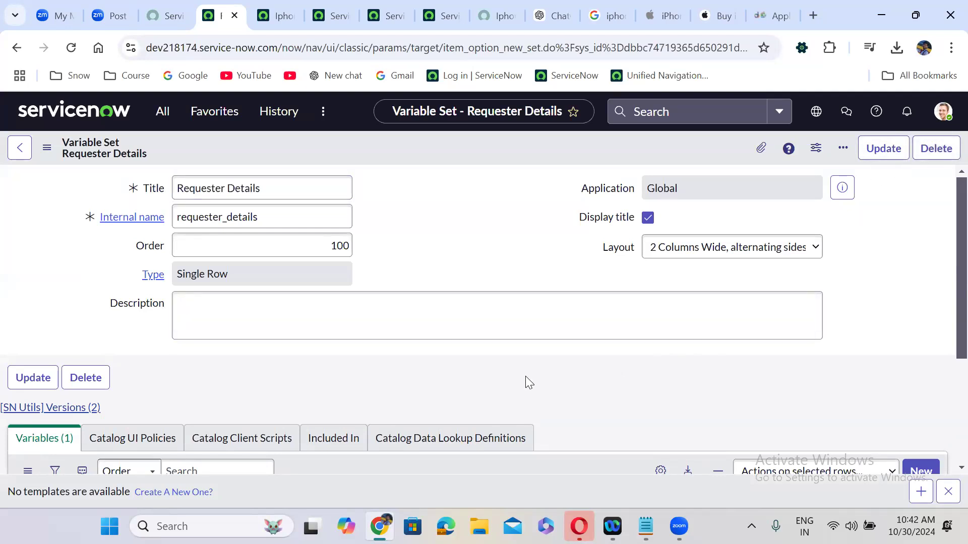
scroll(526, 376, "down", 3)
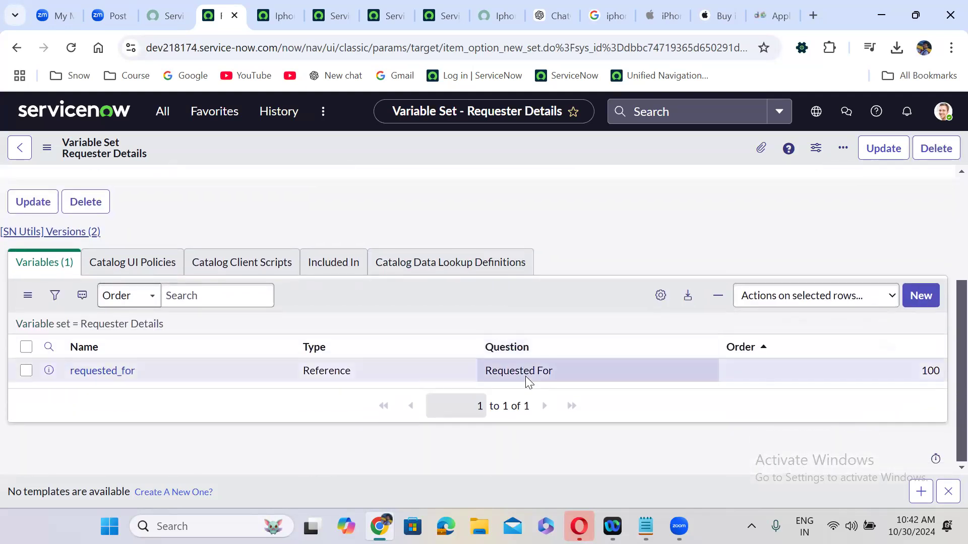
left_click(918, 295)
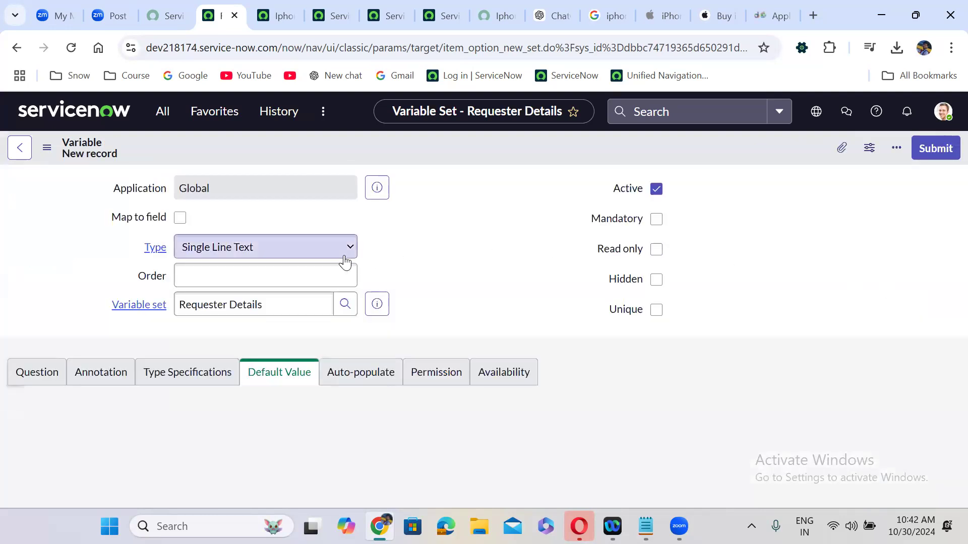
left_click(298, 271)
type("200")
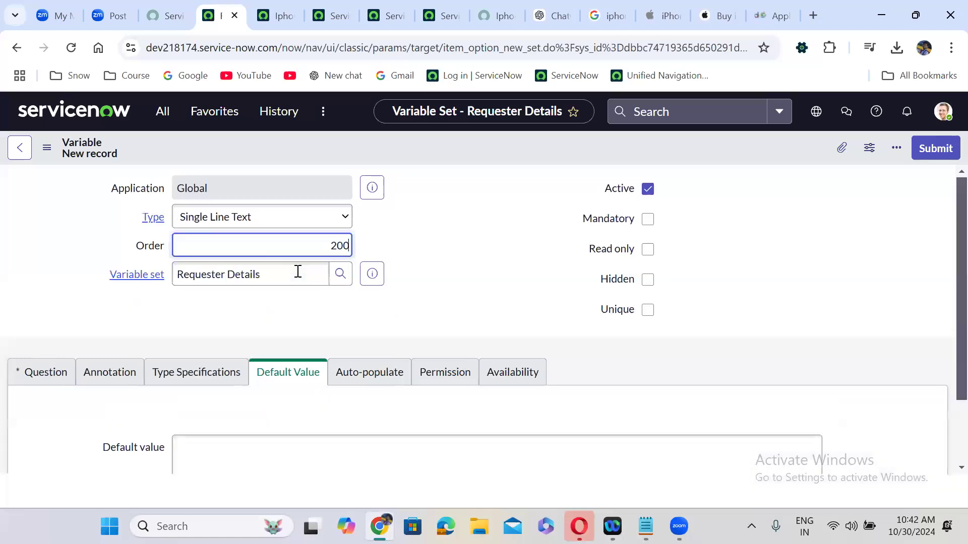
left_click(455, 289)
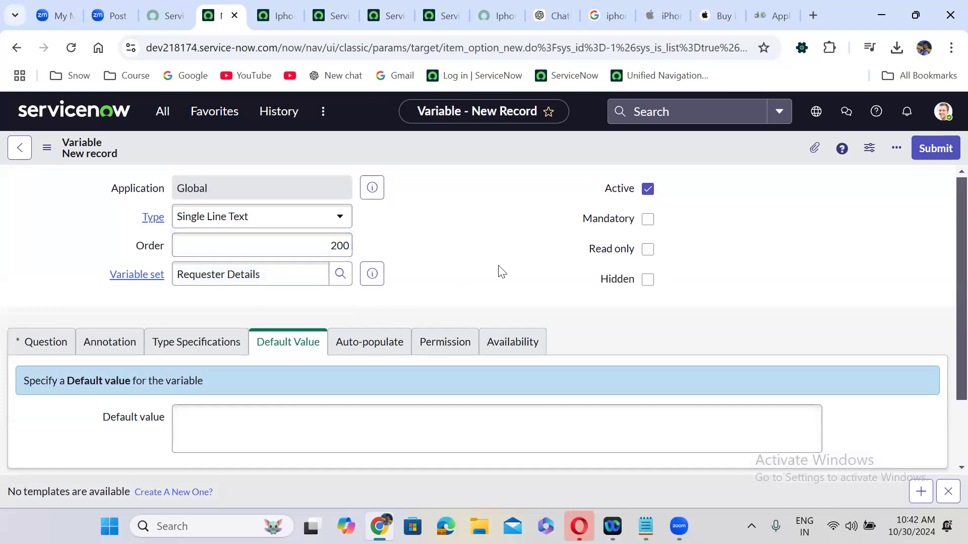
left_click(647, 250)
Label the new variable's question 'Email' and submit it
left_click(45, 343)
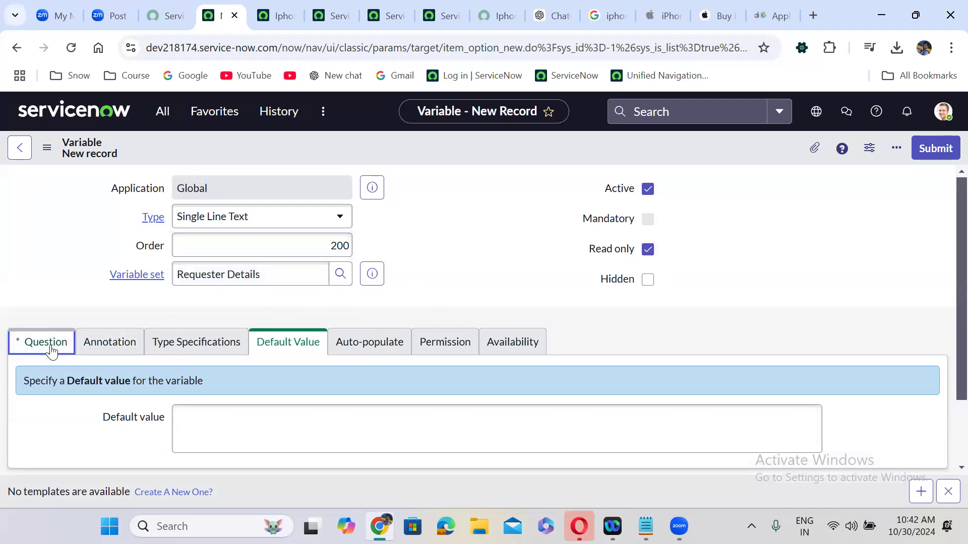
left_click(183, 410)
type("E")
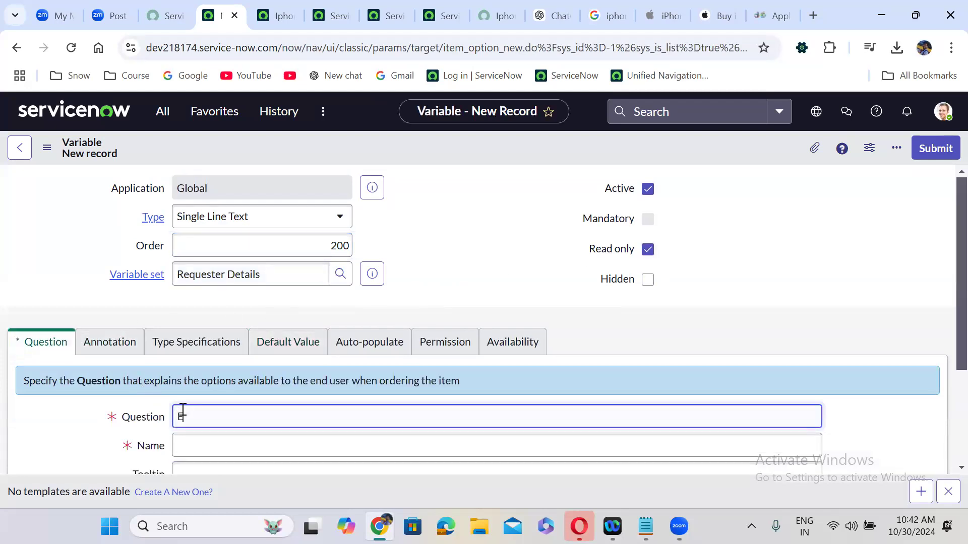
type("mail")
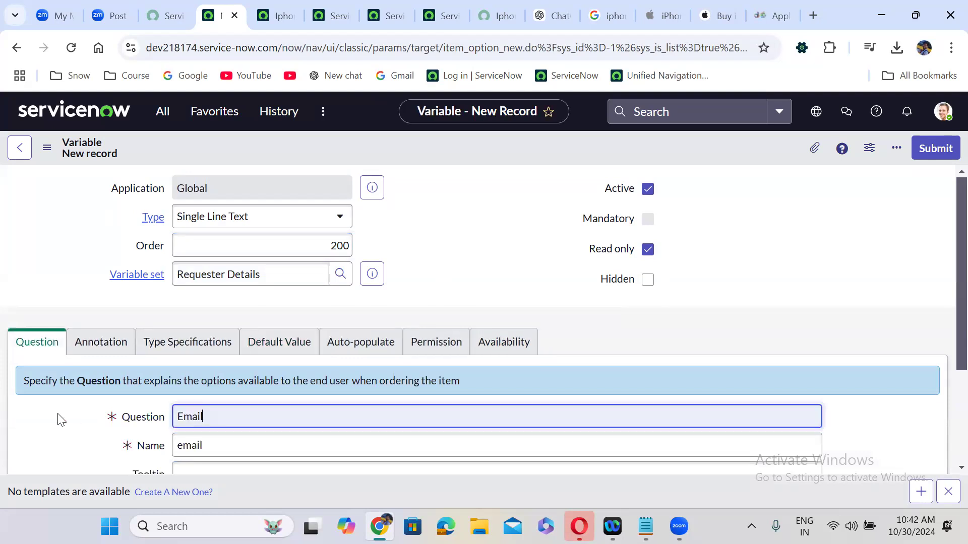
left_click(479, 299)
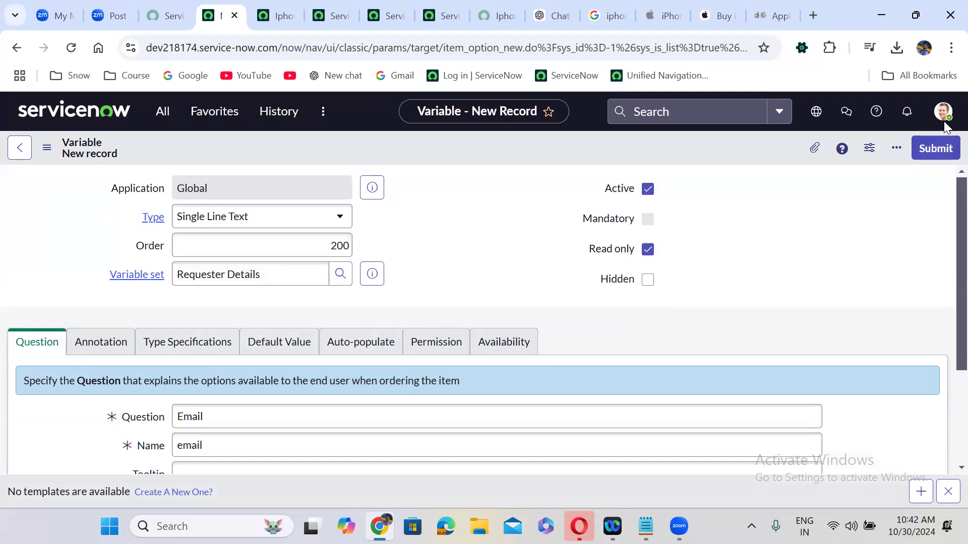
left_click(938, 150)
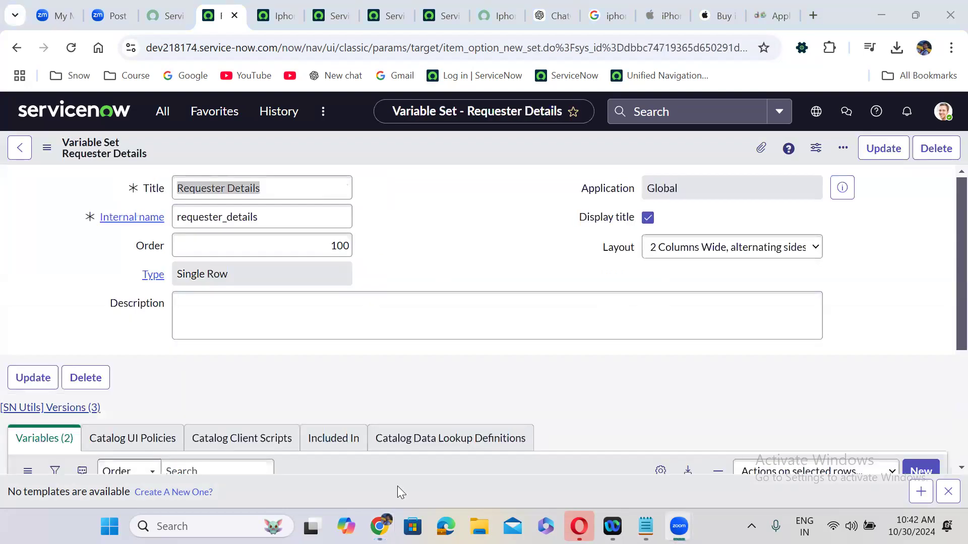
Start another new variable from the Requester Details Variables list
left_click(293, 335)
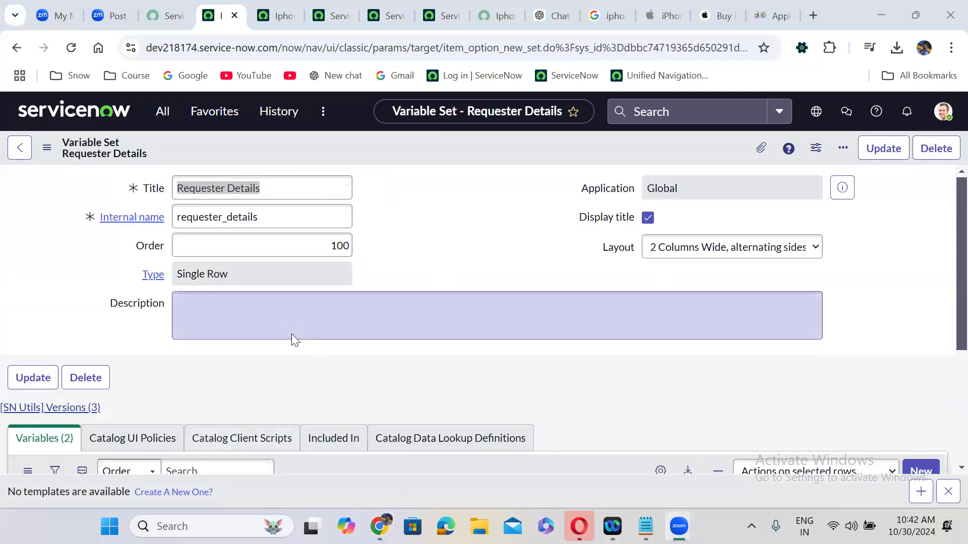
scroll(292, 334, "down", 4)
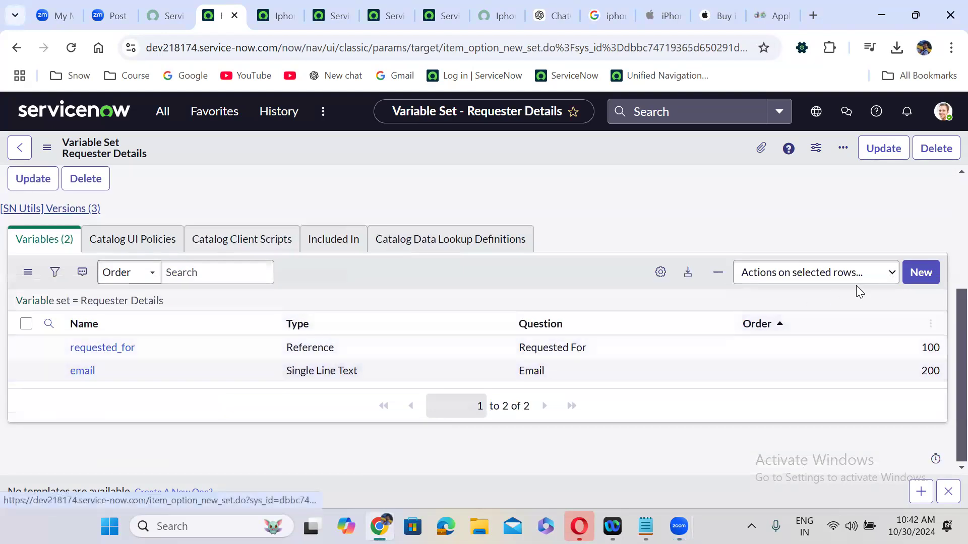
left_click(918, 274)
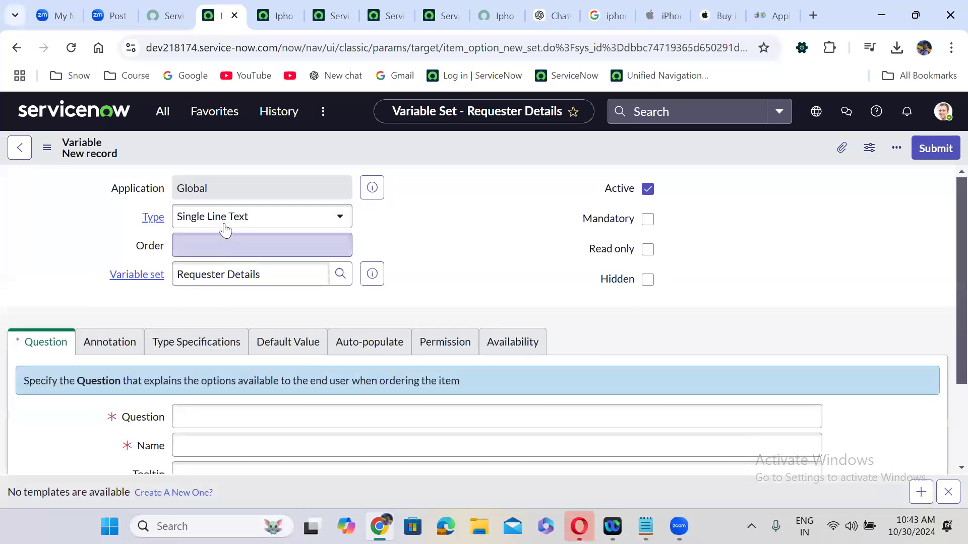
Make the new variable a Reference type with order 300
left_click(222, 222)
type("refe")
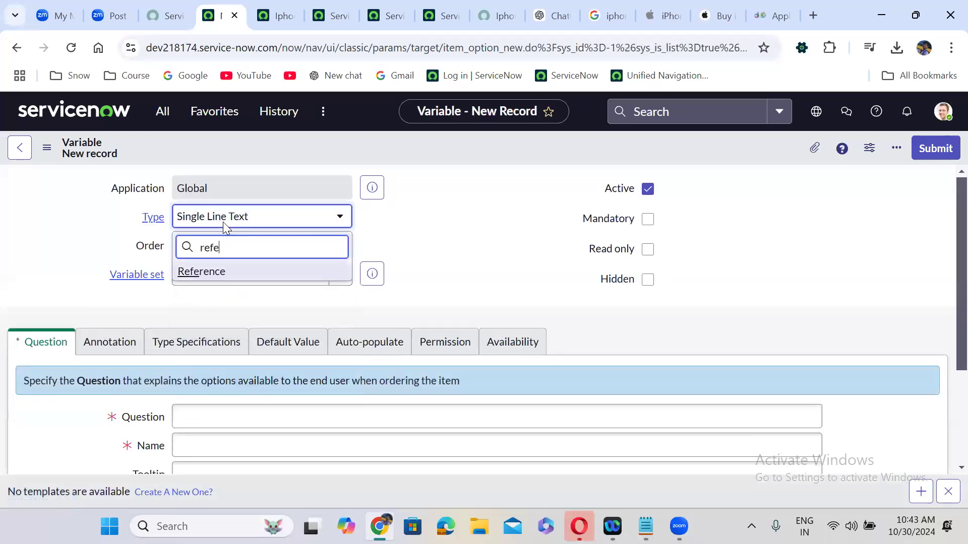
key("Return")
left_click(236, 252)
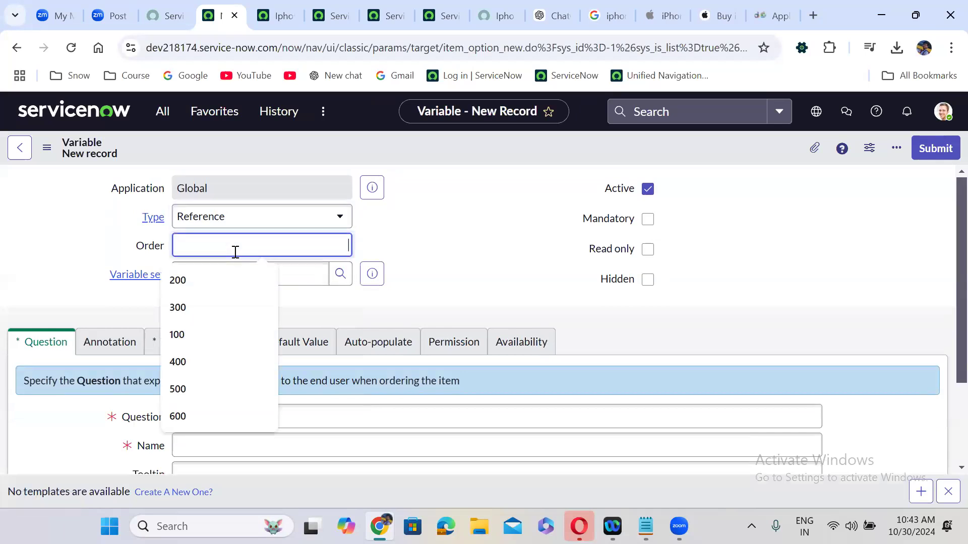
type("300")
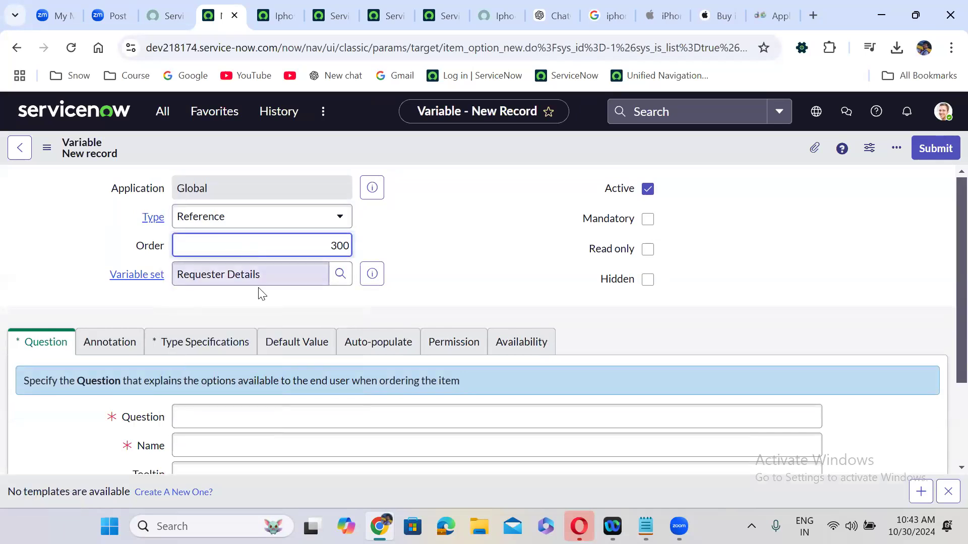
Point the Location reference variable at the User [sys_user] table
scroll(262, 305, "down", 2)
left_click(197, 337)
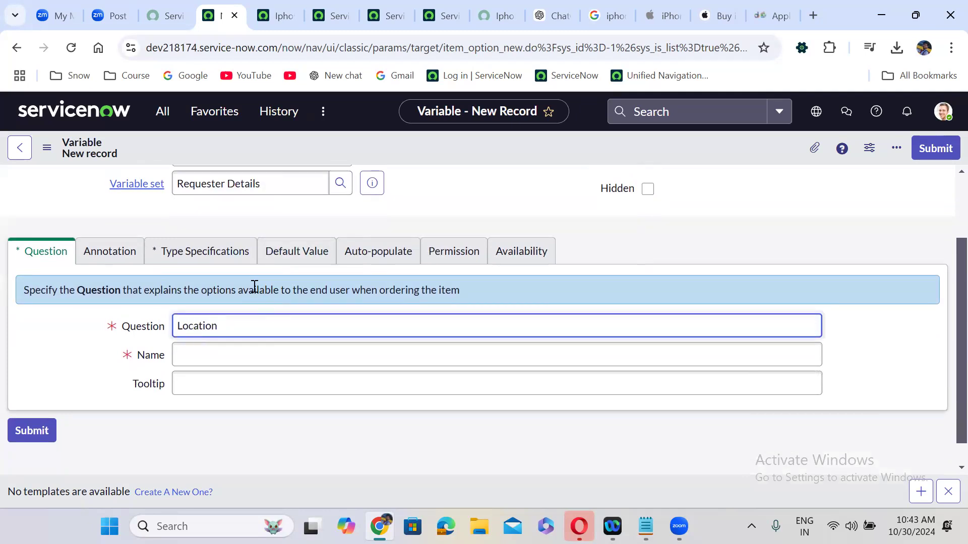
left_click(199, 254)
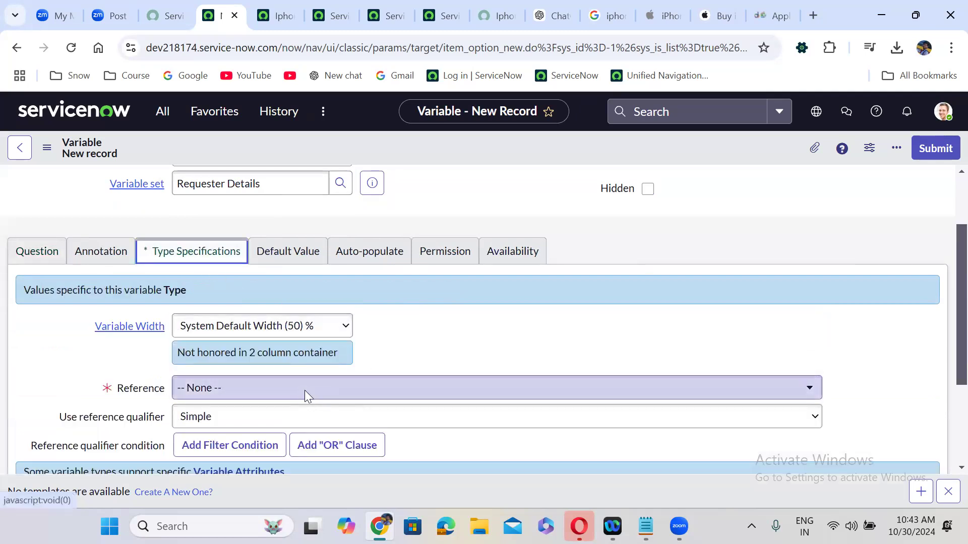
left_click(304, 390)
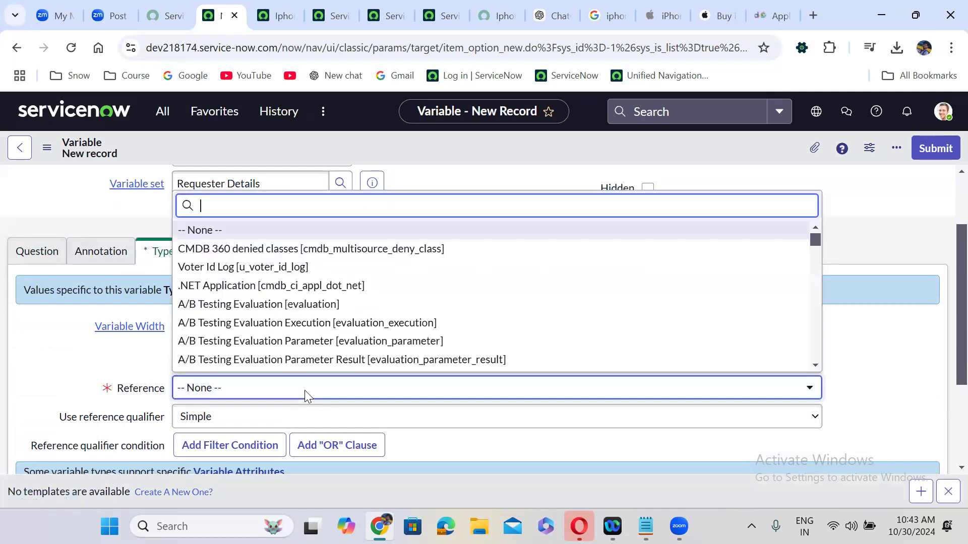
type("sys_user]")
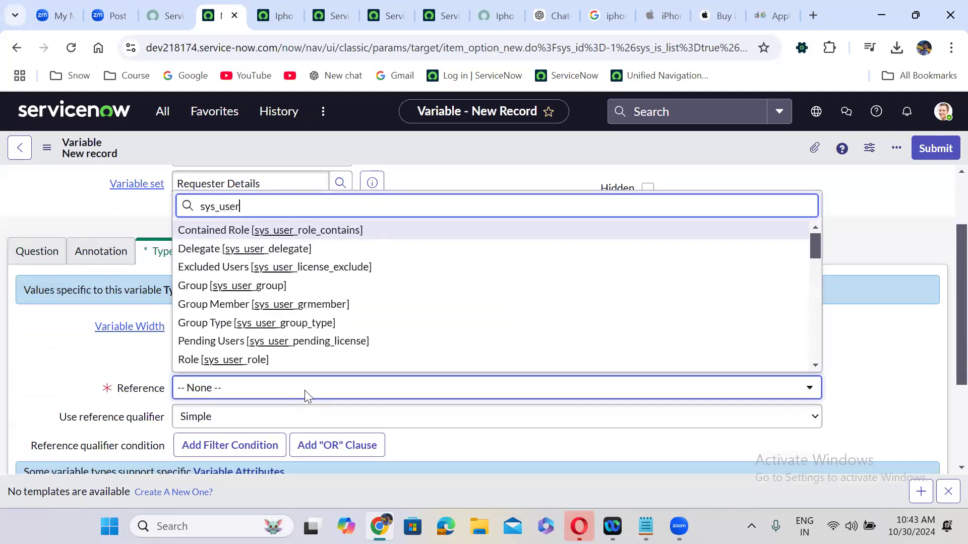
key("Down")
key("Return")
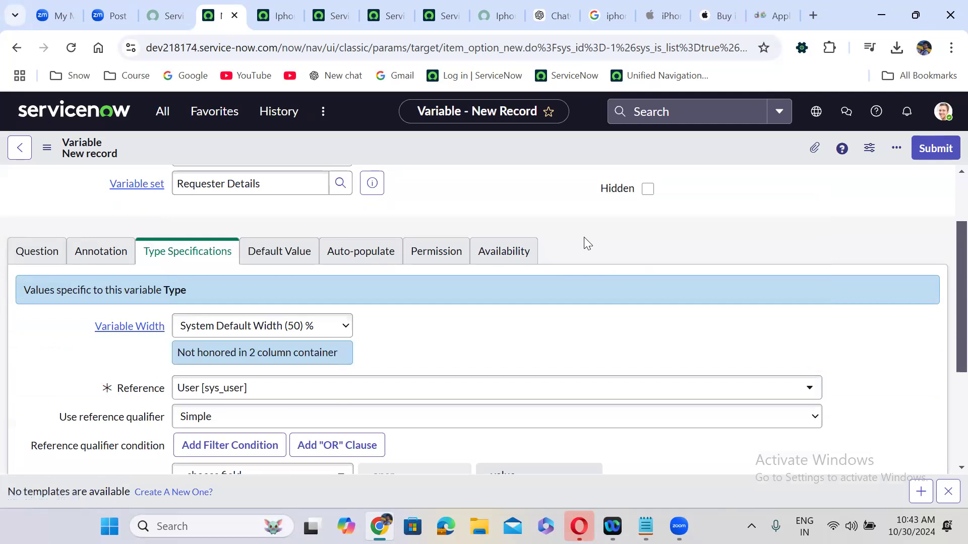
Mark the Location variable read only and submit it
scroll(584, 237, "up", 1)
scroll(584, 242, "up", 2)
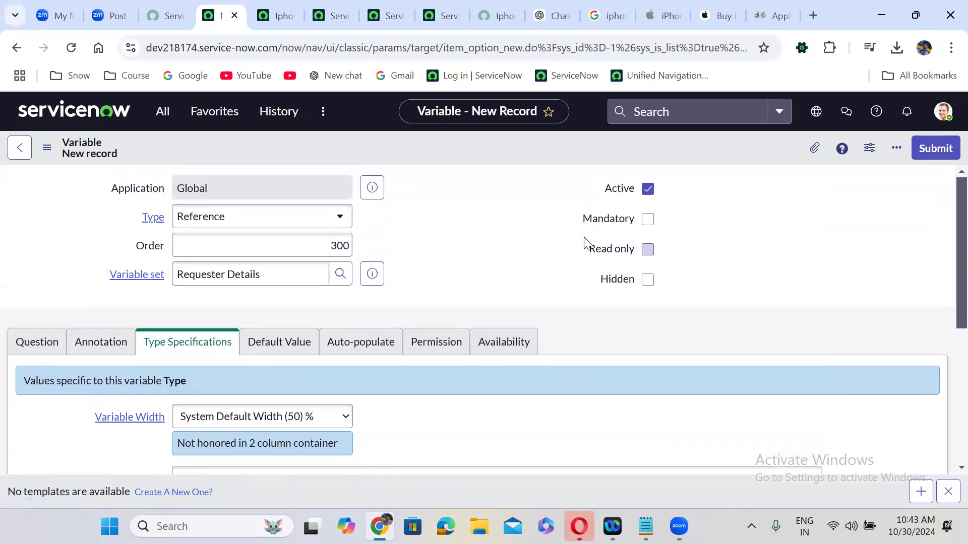
left_click(649, 251)
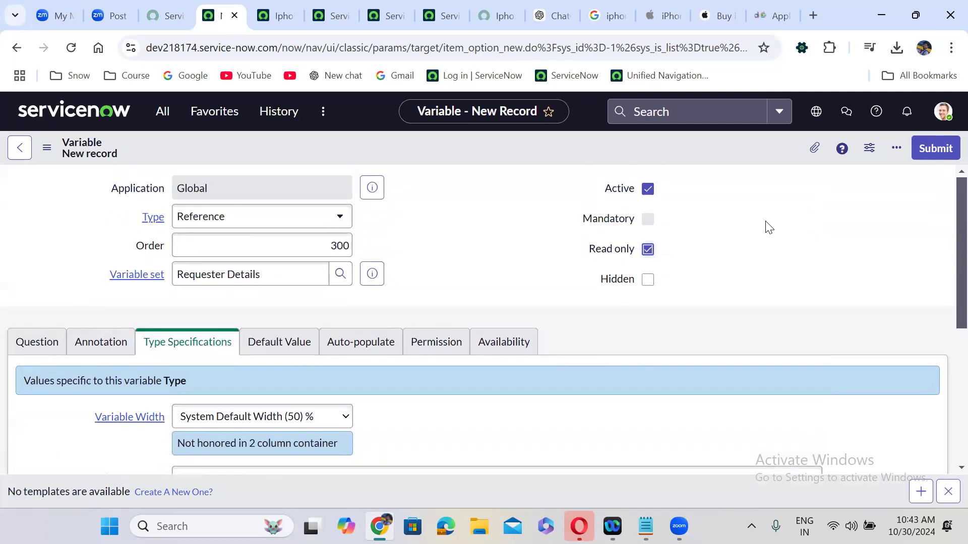
left_click(939, 148)
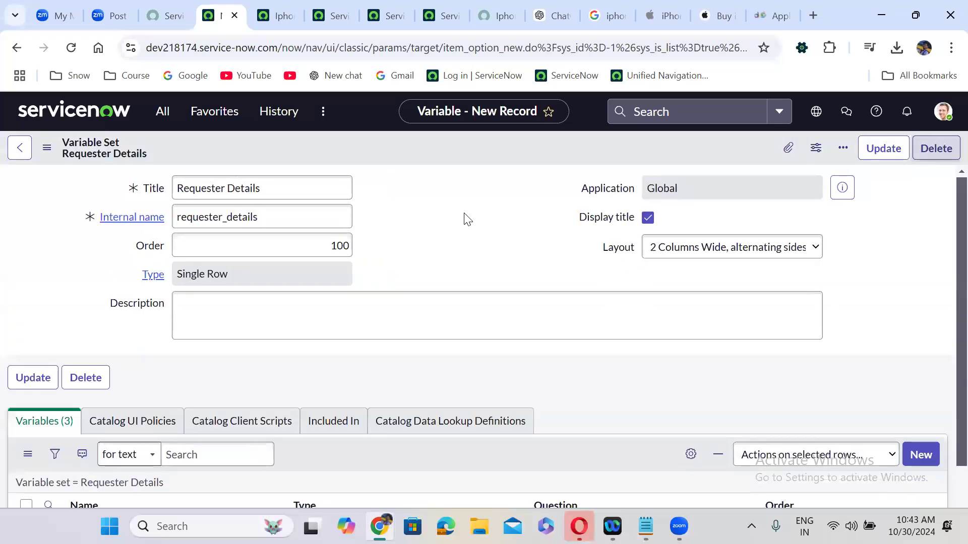
scroll(433, 234, "down", 4)
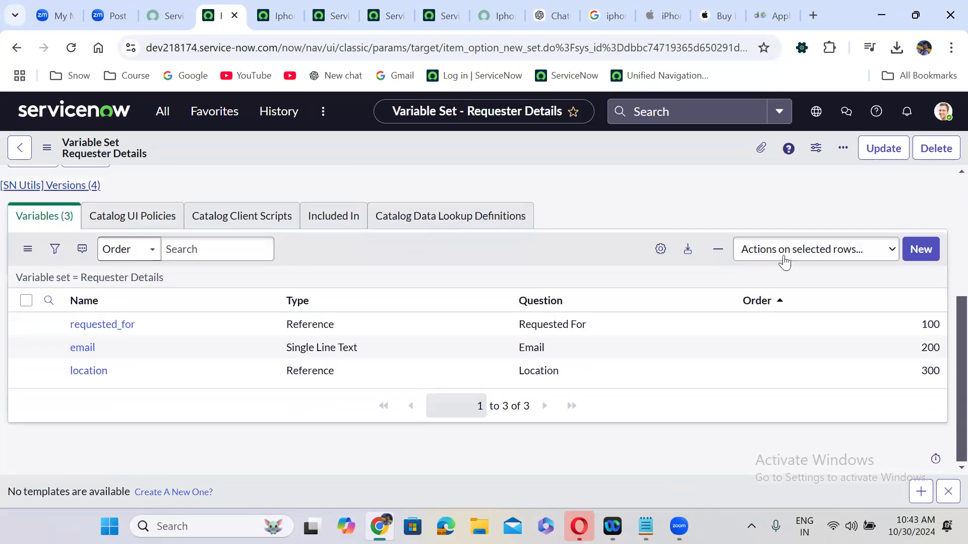
Start a new Reference variable in Requester Details with order 400
left_click(922, 249)
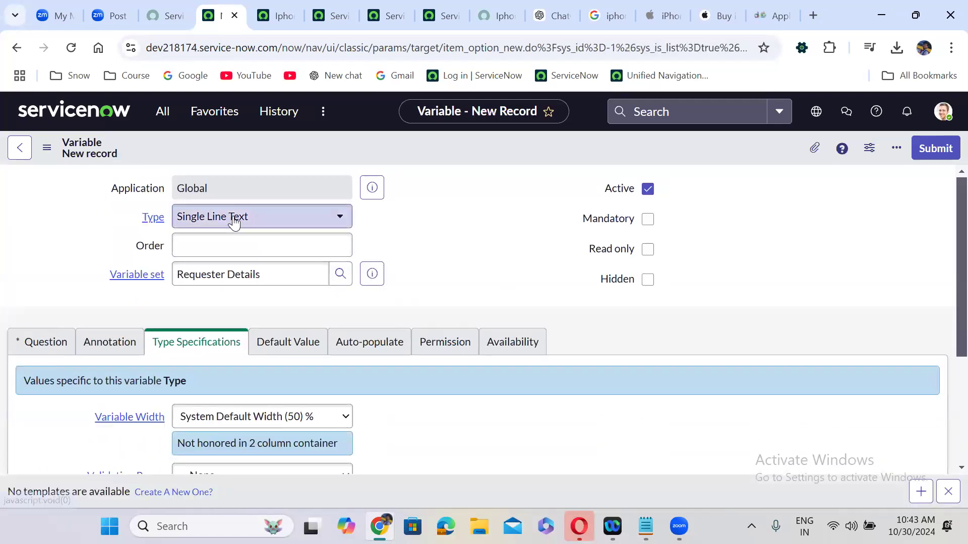
left_click(234, 221)
type("refe")
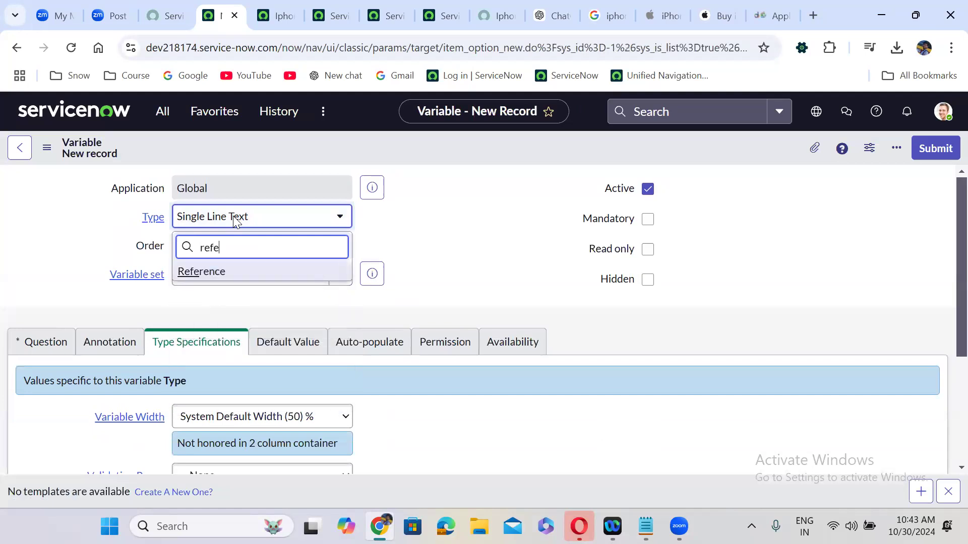
key("Return")
left_click(239, 244)
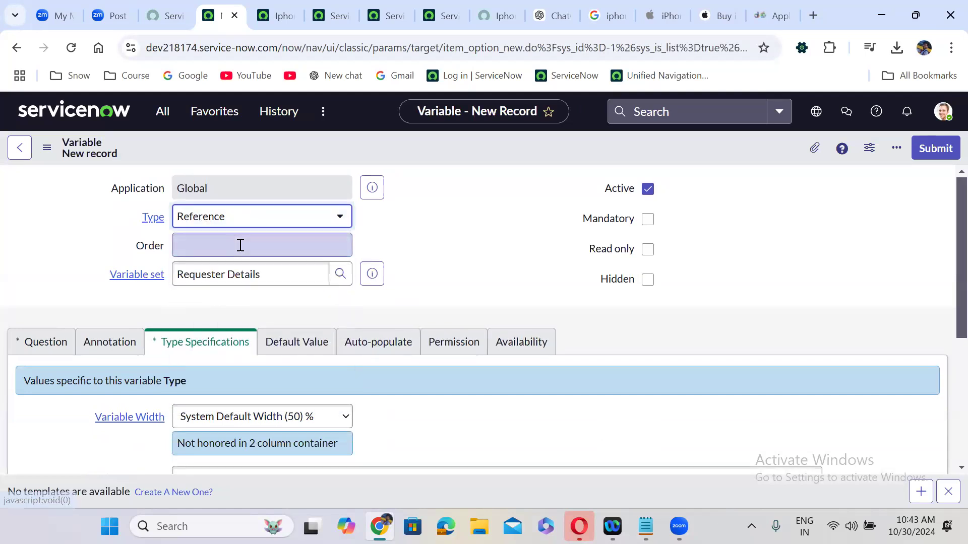
type("400")
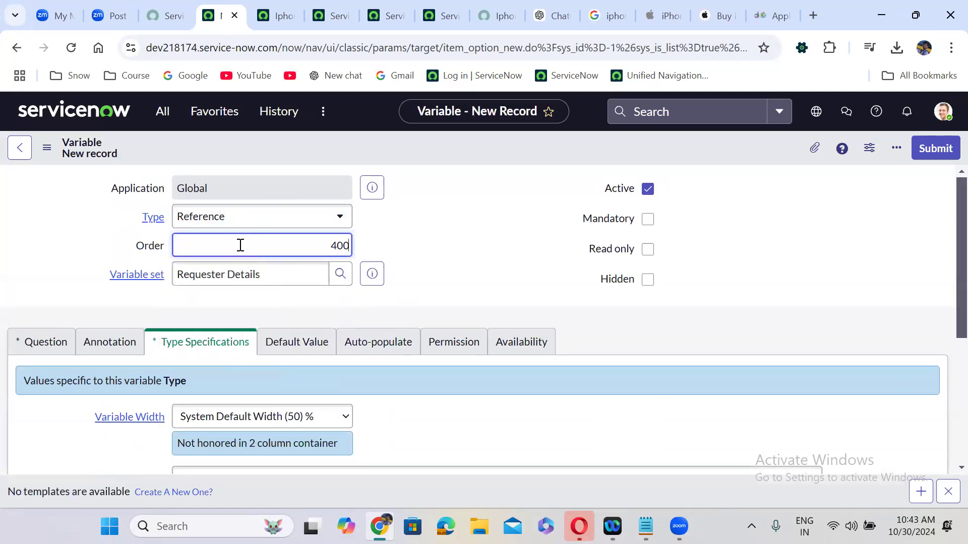
Name the question 'Department' and reference the Department [cmn_department] table
left_click(44, 343)
left_click(242, 414)
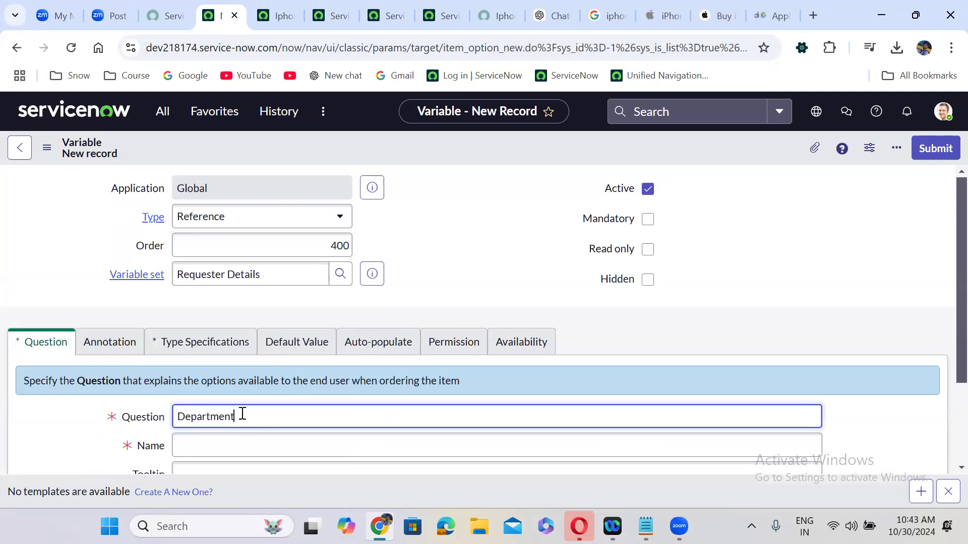
left_click(79, 437)
scroll(76, 434, "down", 1)
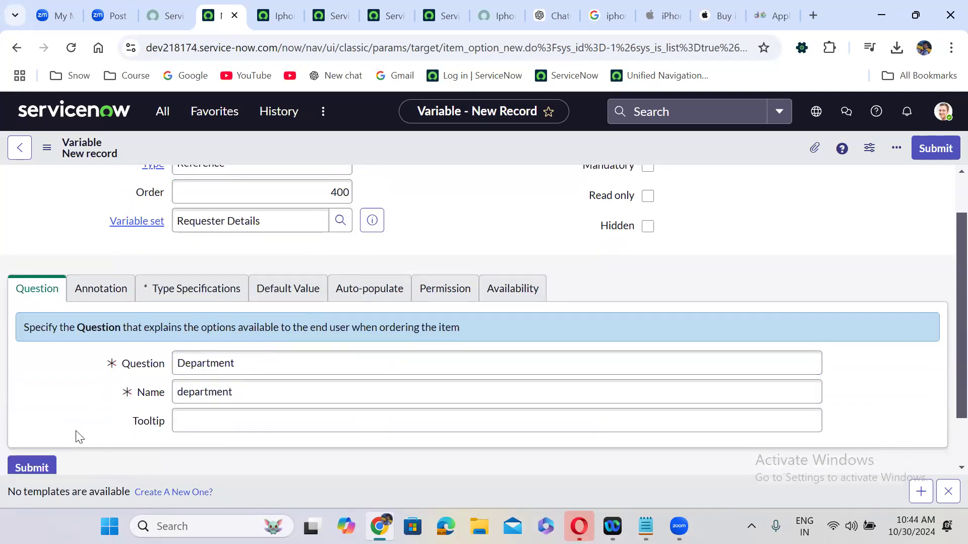
left_click(174, 283)
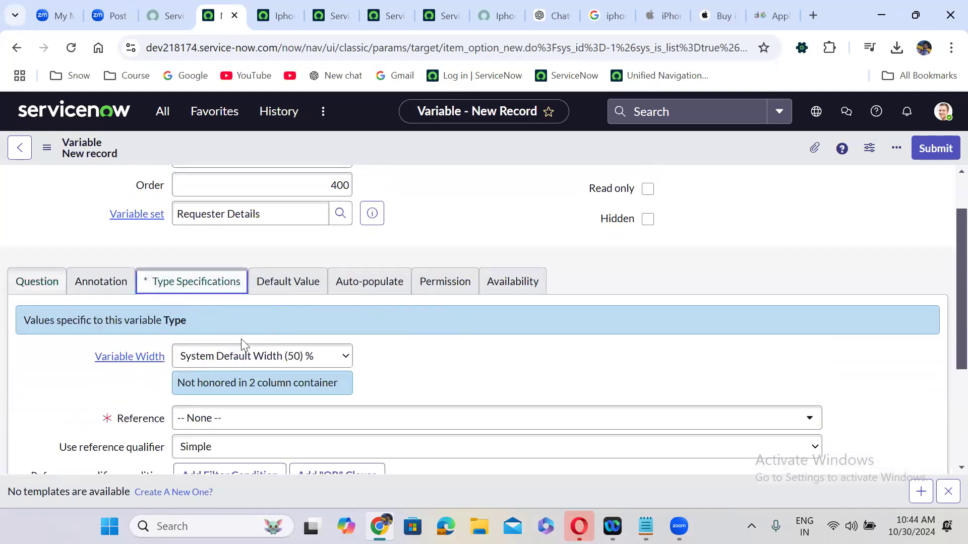
left_click(262, 424)
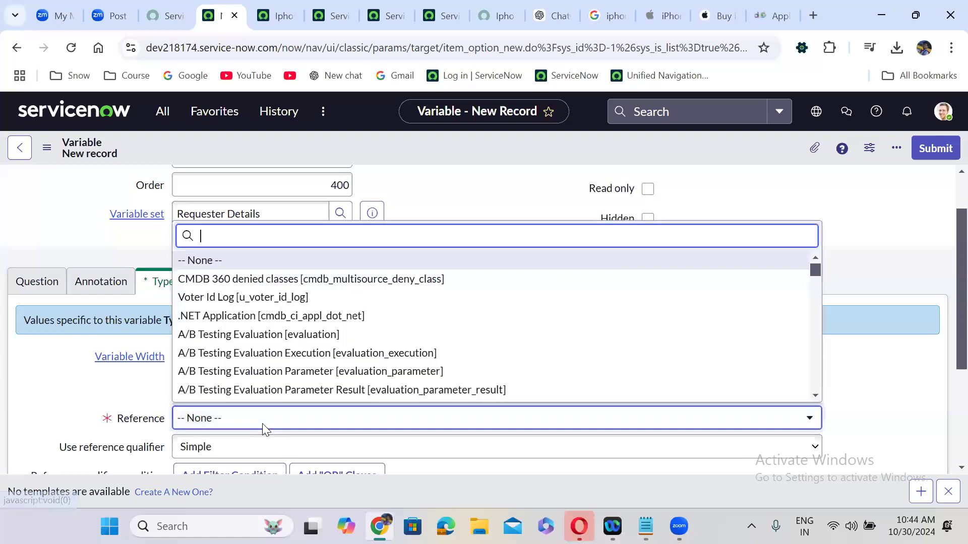
type("cmn_depart")
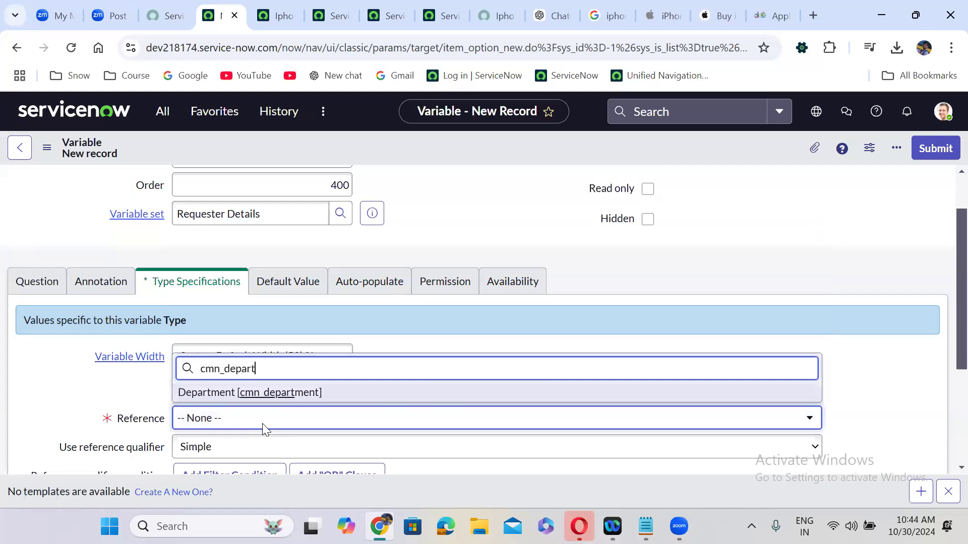
key("Return")
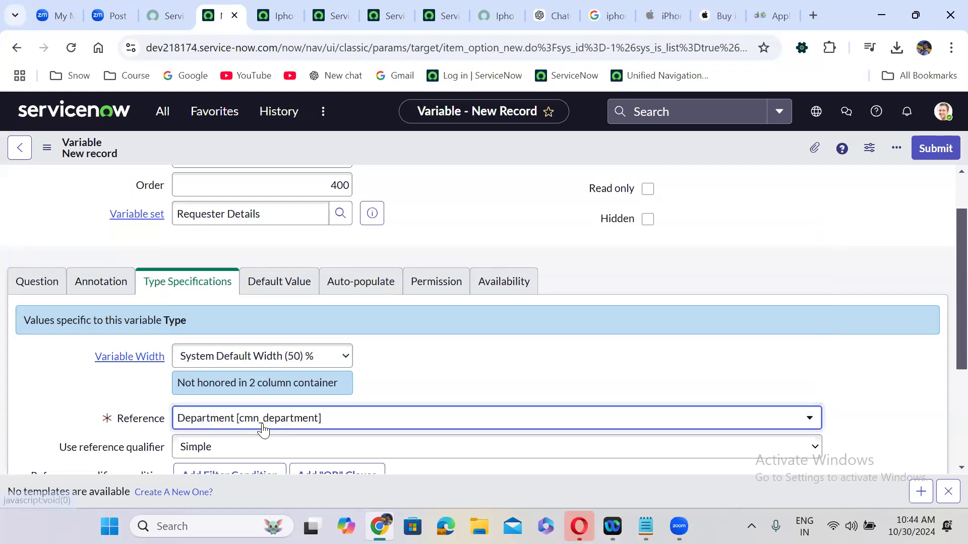
Mark the Department variable read only and submit it
scroll(561, 263, "up", 1)
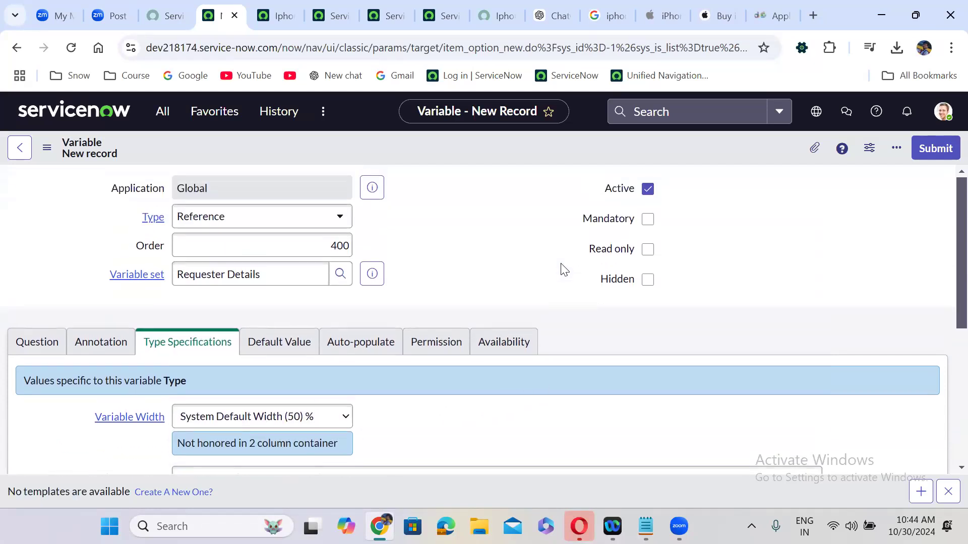
left_click(649, 250)
left_click(930, 156)
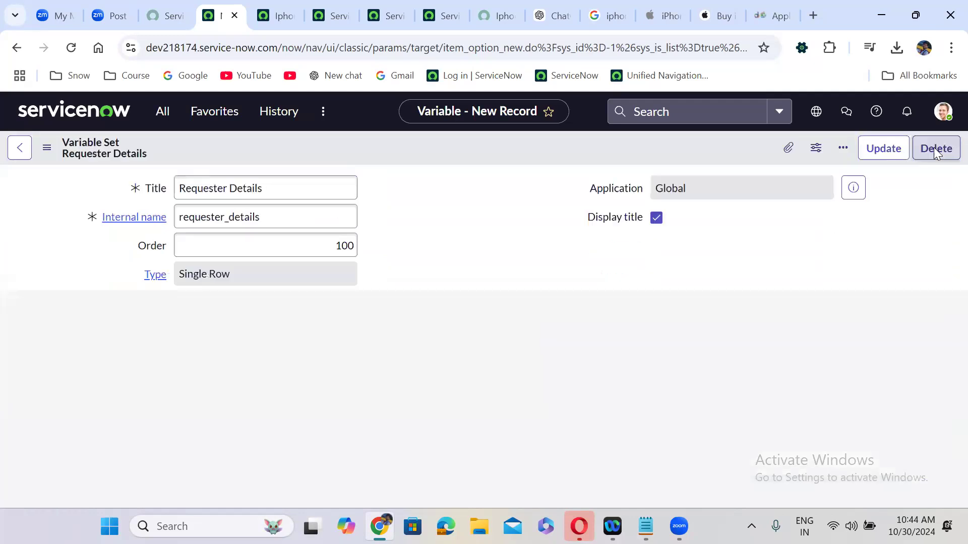
Open the email, location and department variable records in new tabs and switch to Email
left_click(414, 260)
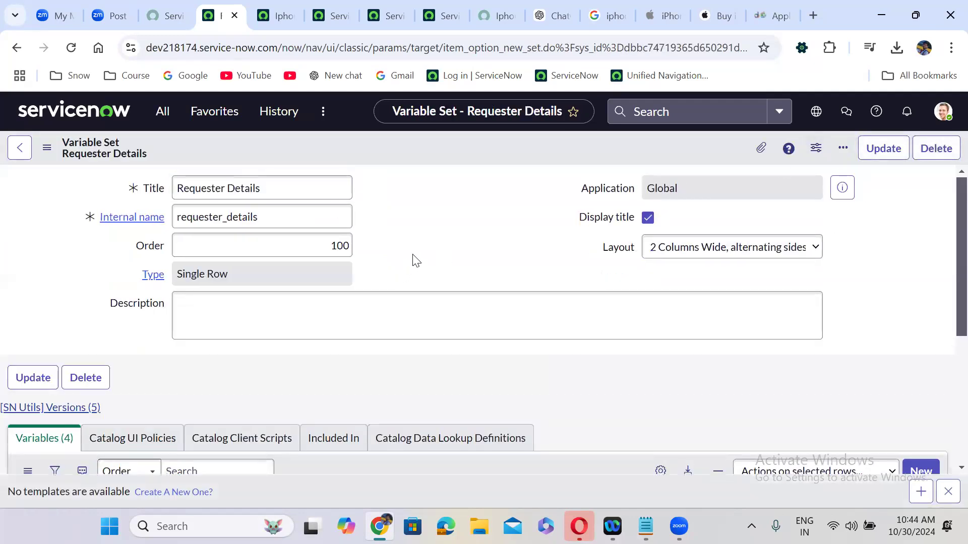
scroll(414, 260, "down", 5)
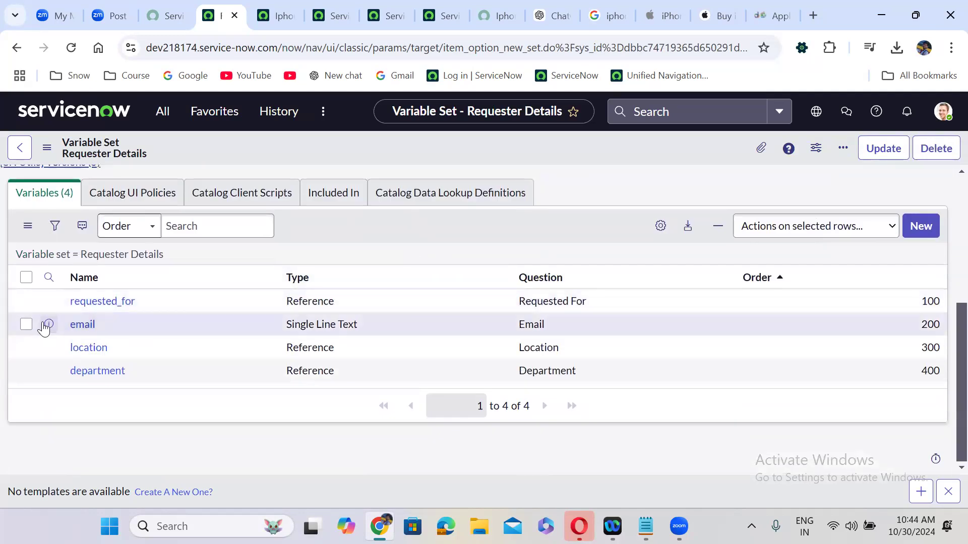
right_click(44, 328)
left_click(156, 140)
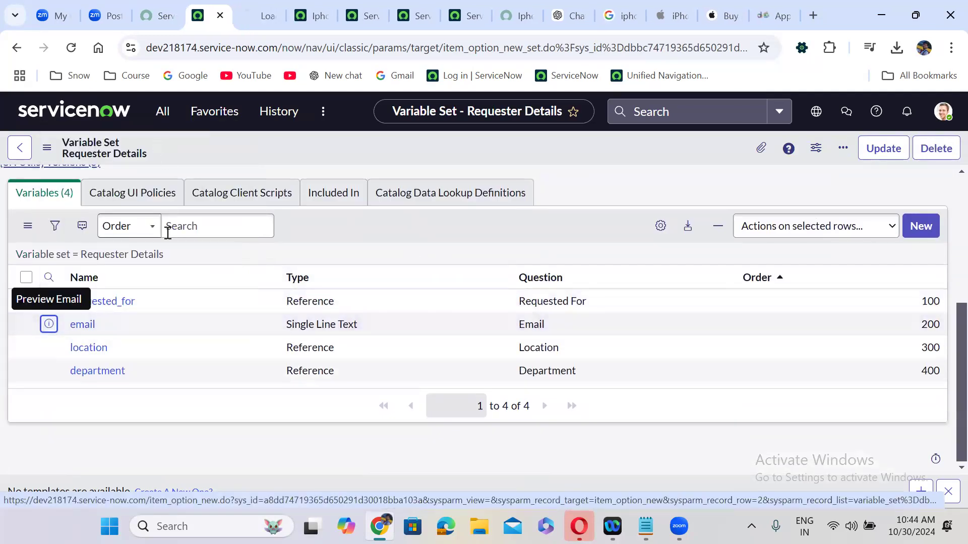
right_click(49, 347)
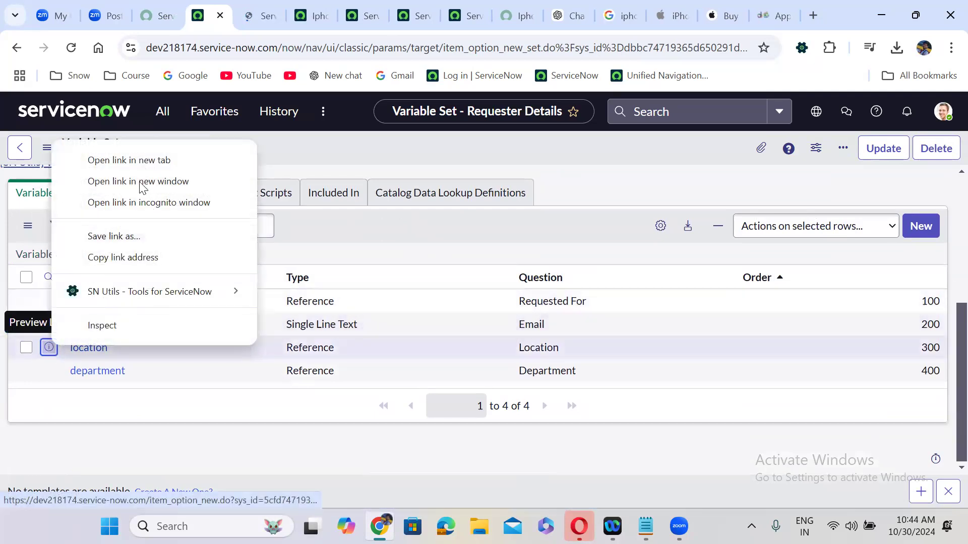
left_click(133, 161)
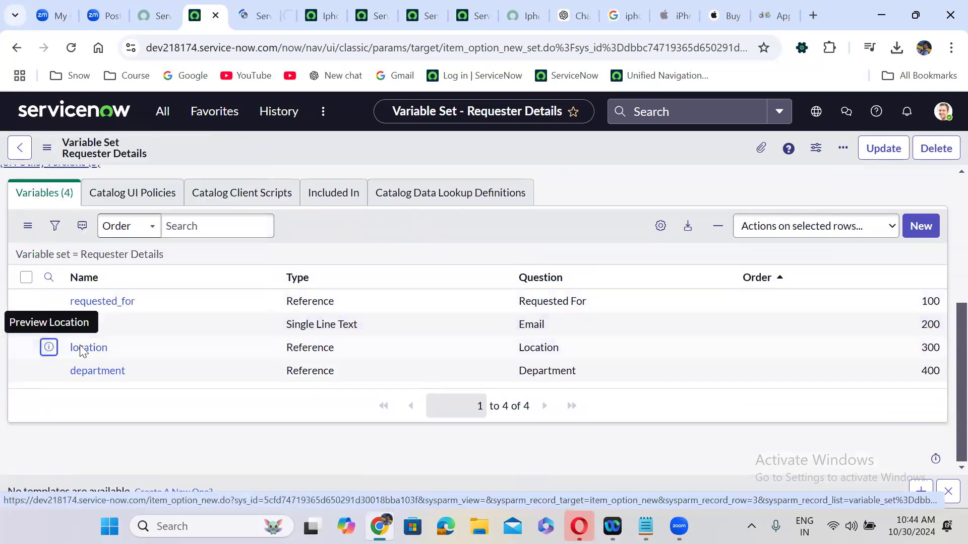
right_click(49, 372)
left_click(142, 191)
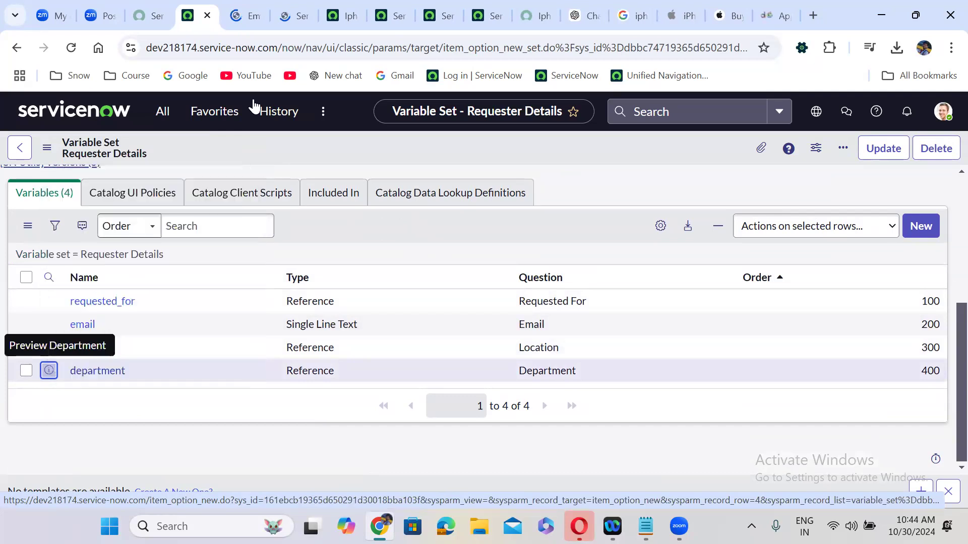
left_click(227, 10)
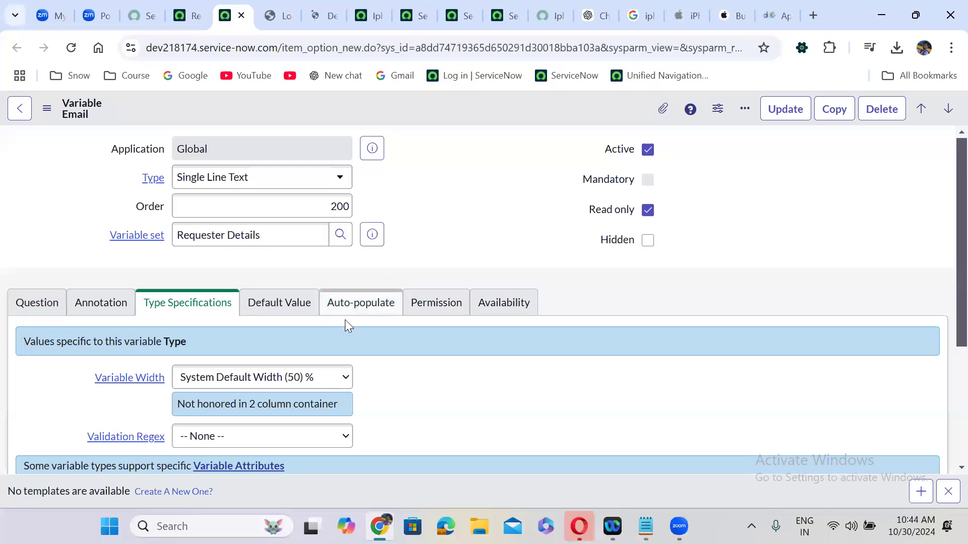
Auto-populate Email from the Requested For user's Email field and save the record
left_click(358, 312)
left_click(372, 341)
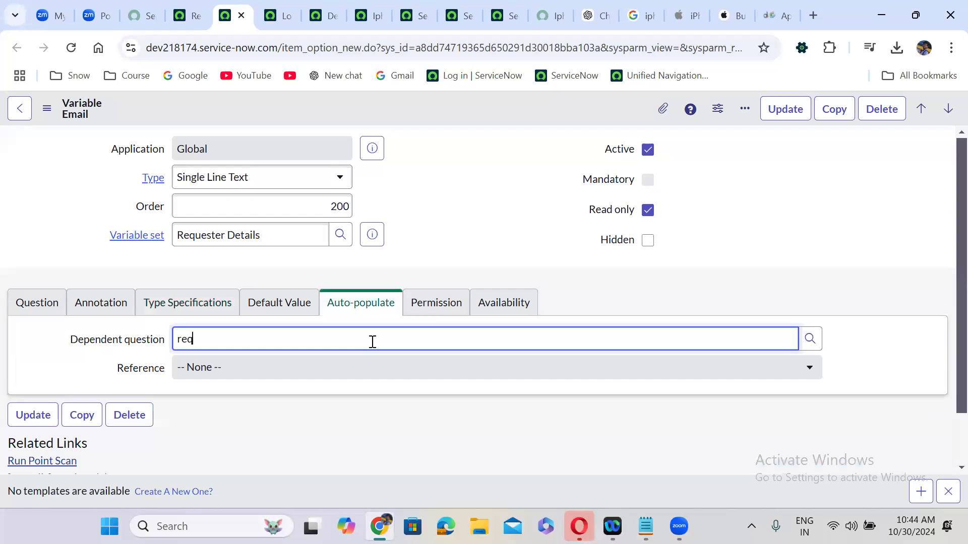
left_click(288, 382)
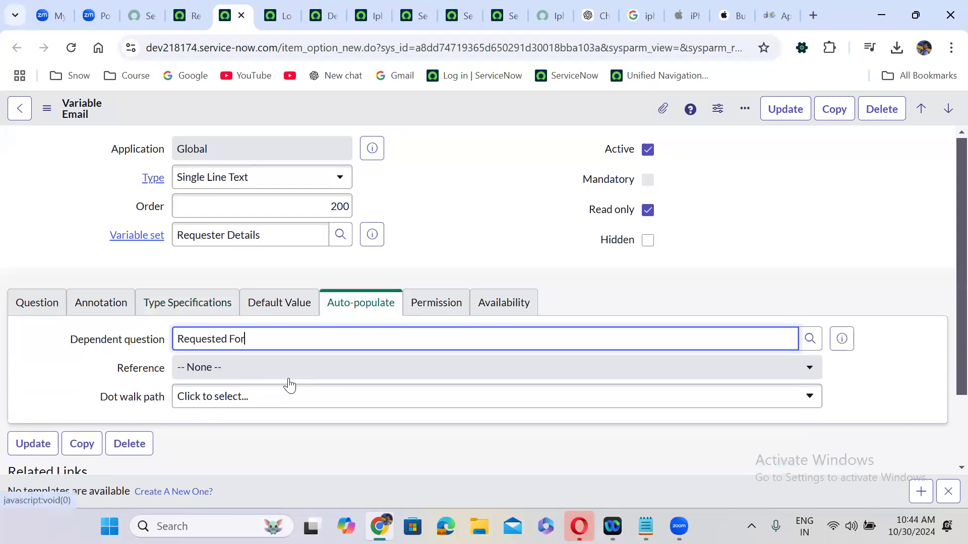
left_click(270, 401)
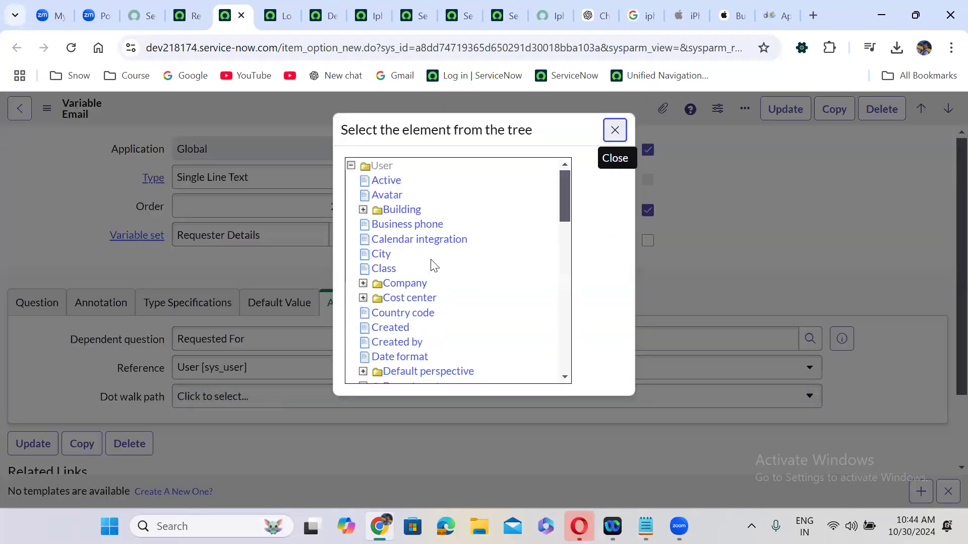
left_click_drag(565, 186, 566, 222)
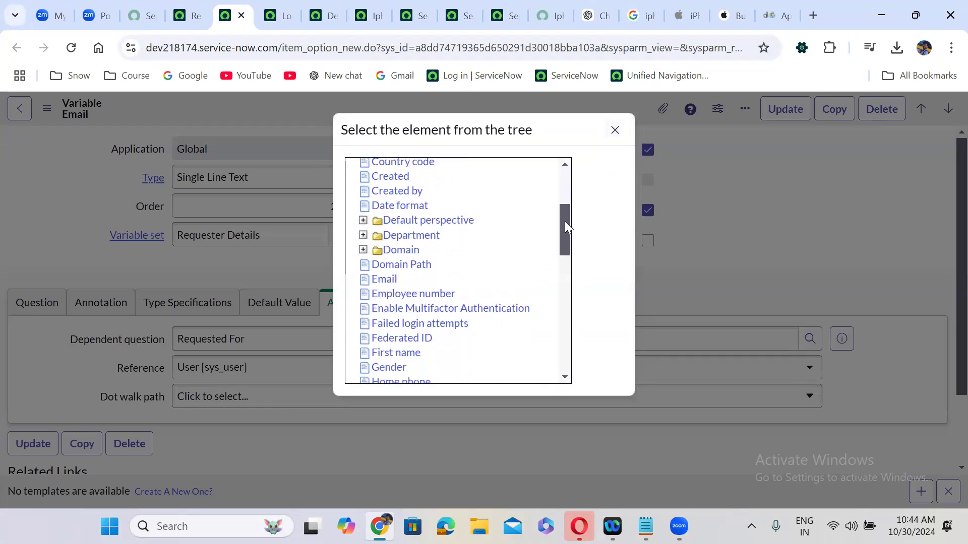
left_click(384, 279)
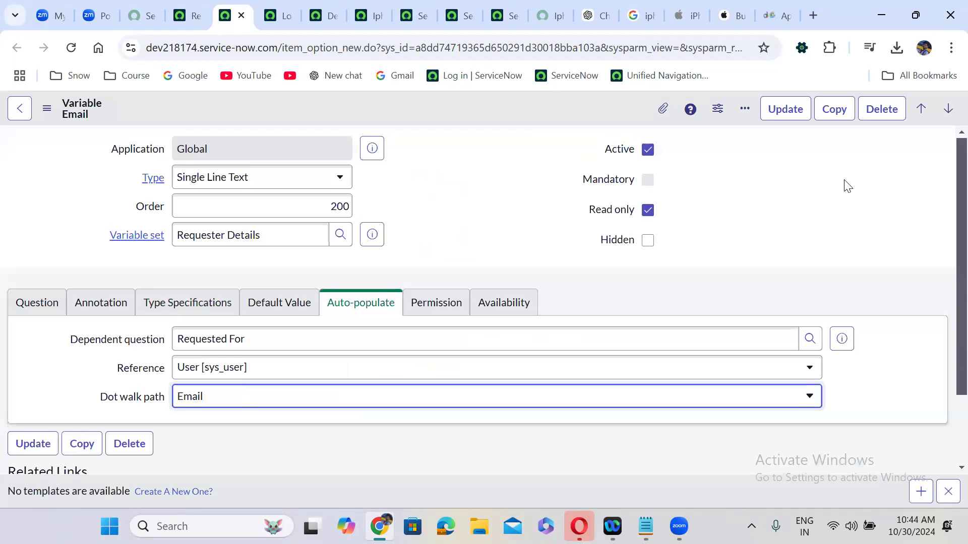
right_click(393, 102)
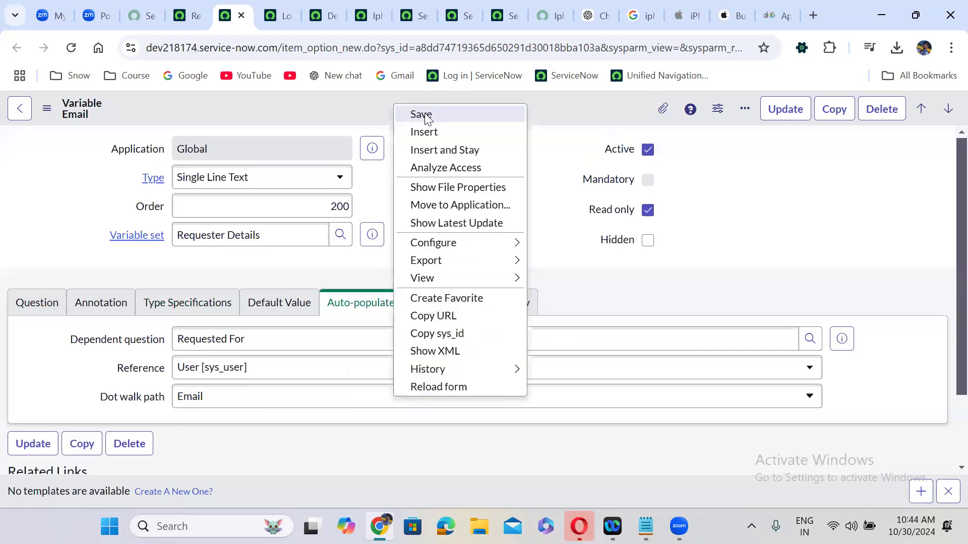
left_click(423, 114)
left_click(280, 4)
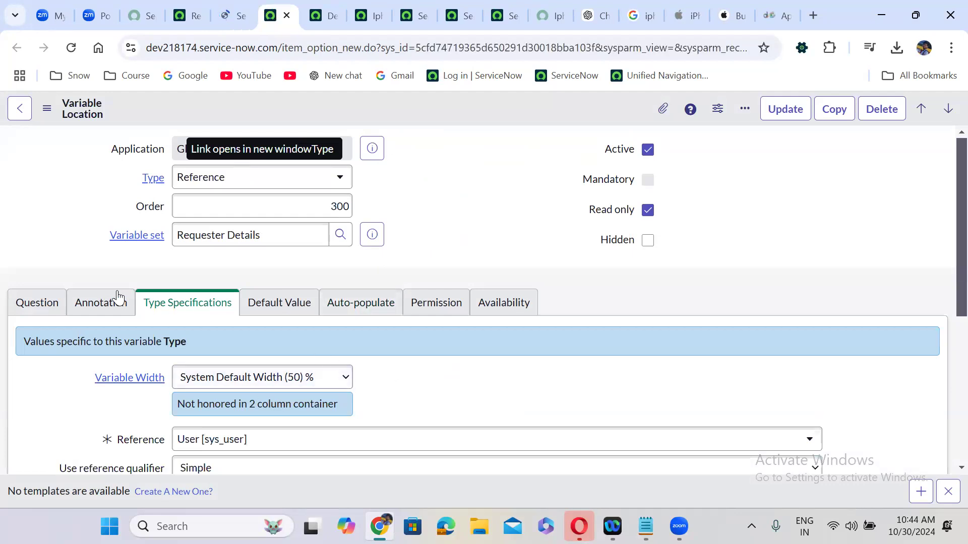
Auto-populate Location from the Requested For user's Location field and save the record
scroll(381, 341, "down", 1)
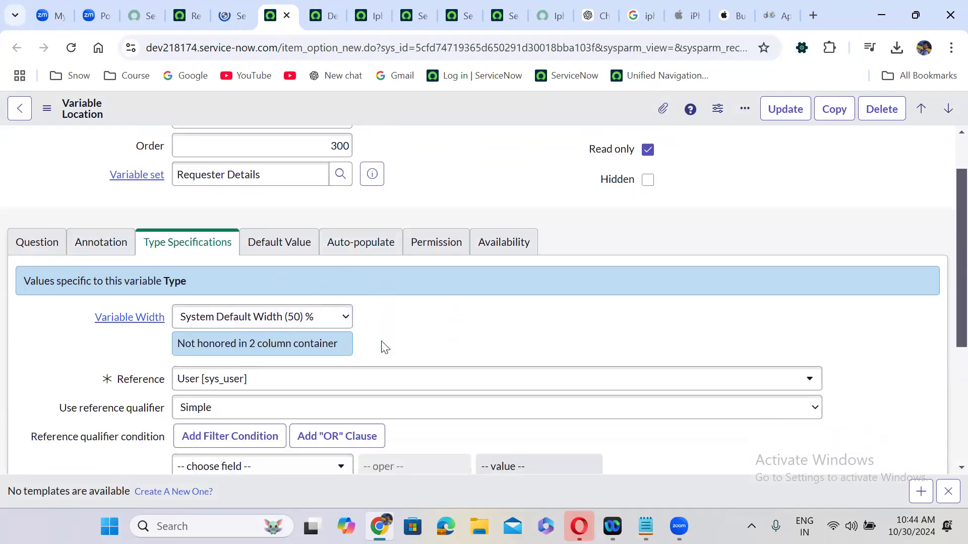
scroll(381, 346, "down", 1)
scroll(381, 346, "down", 1)
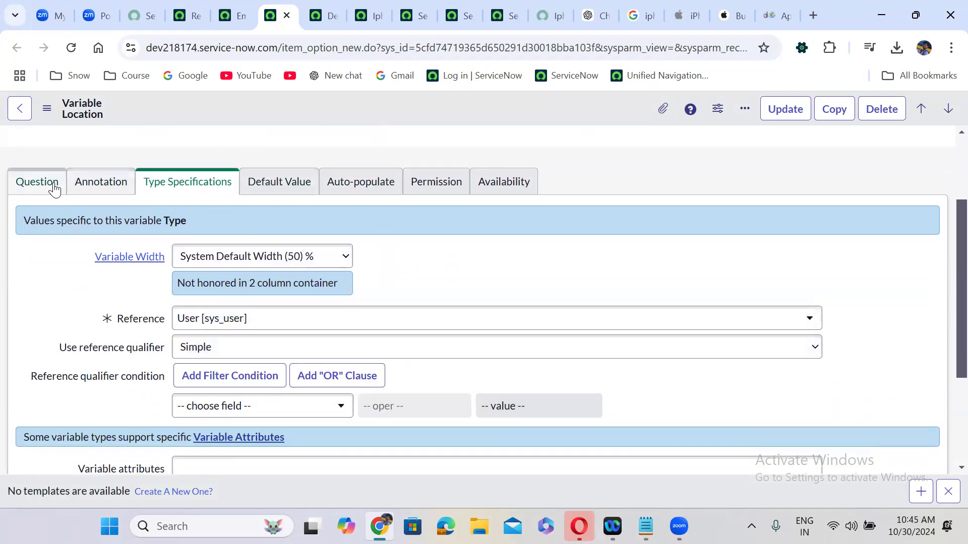
left_click(359, 184)
left_click(259, 278)
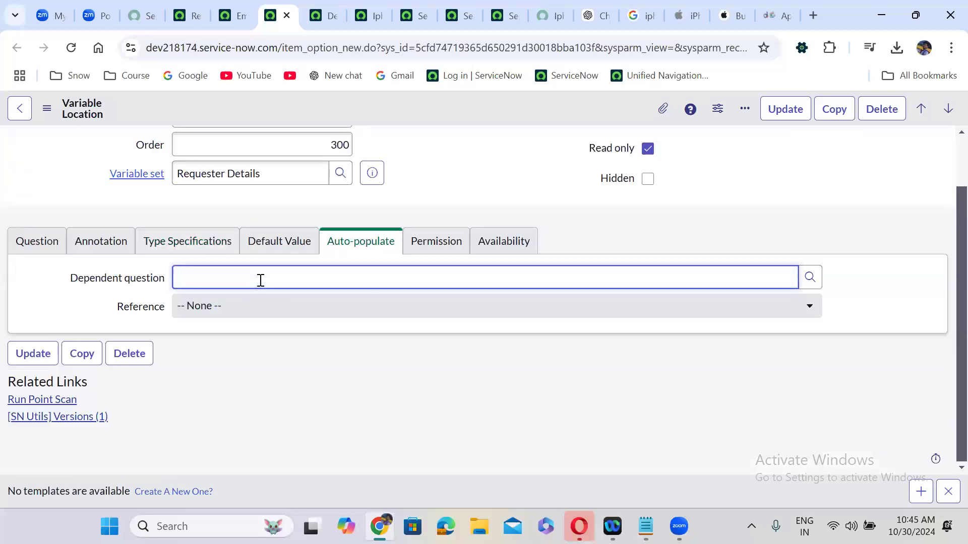
type("req")
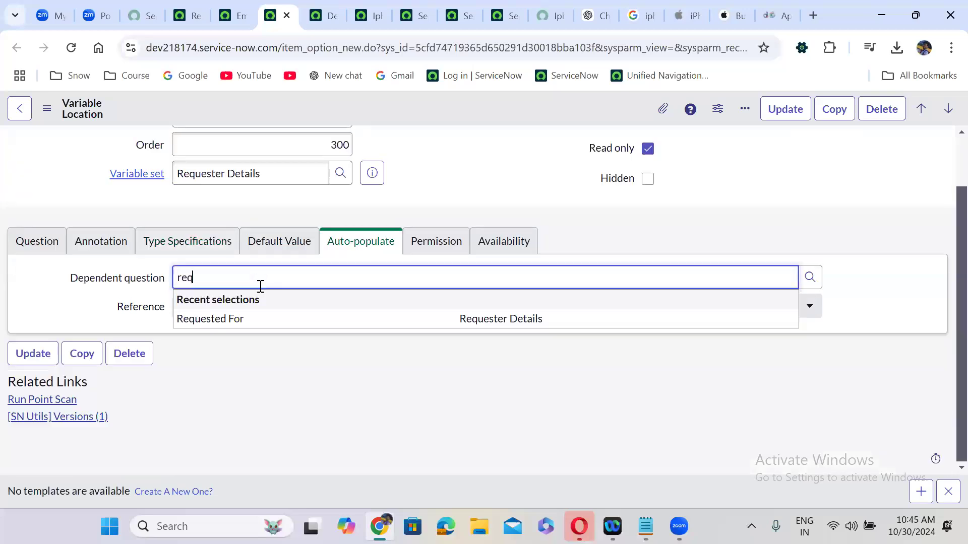
left_click(262, 319)
left_click(269, 339)
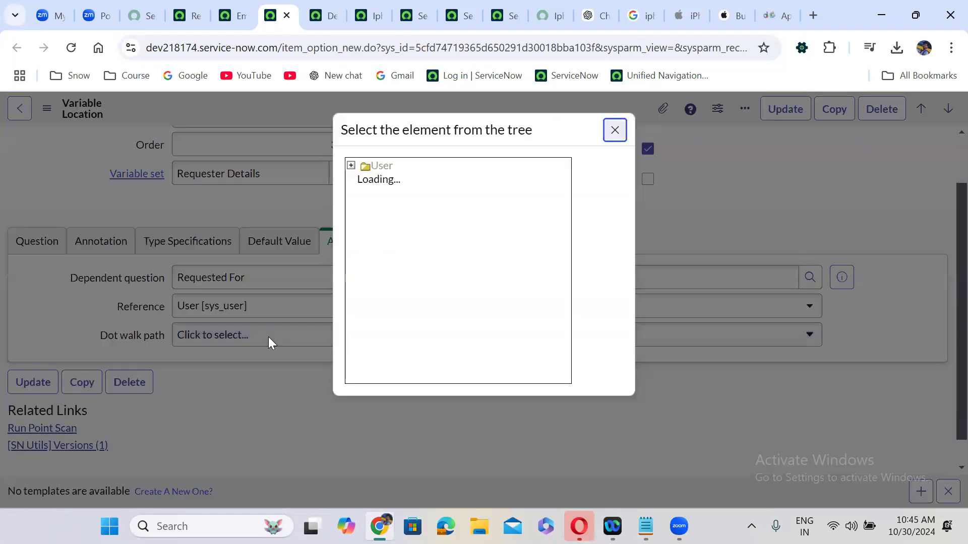
left_click_drag(566, 189, 565, 263)
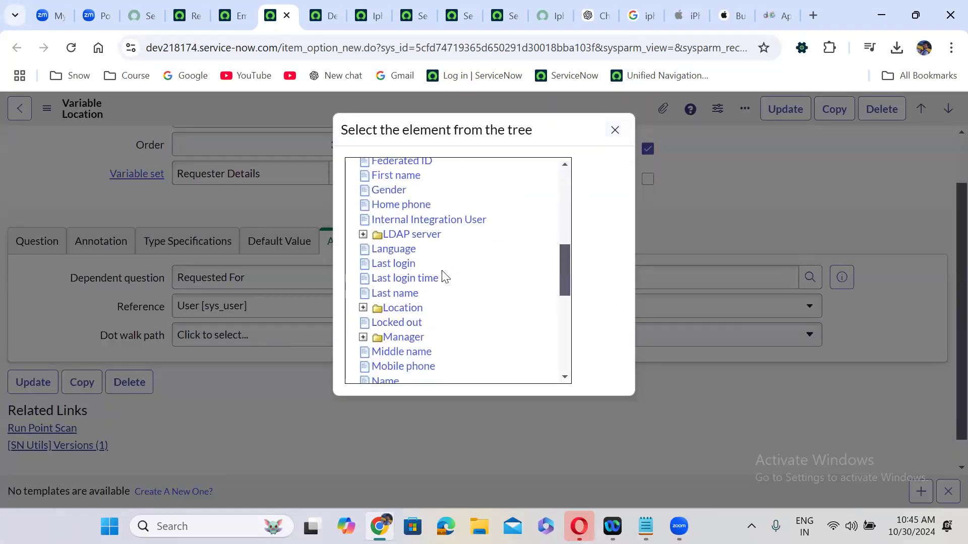
left_click(408, 308)
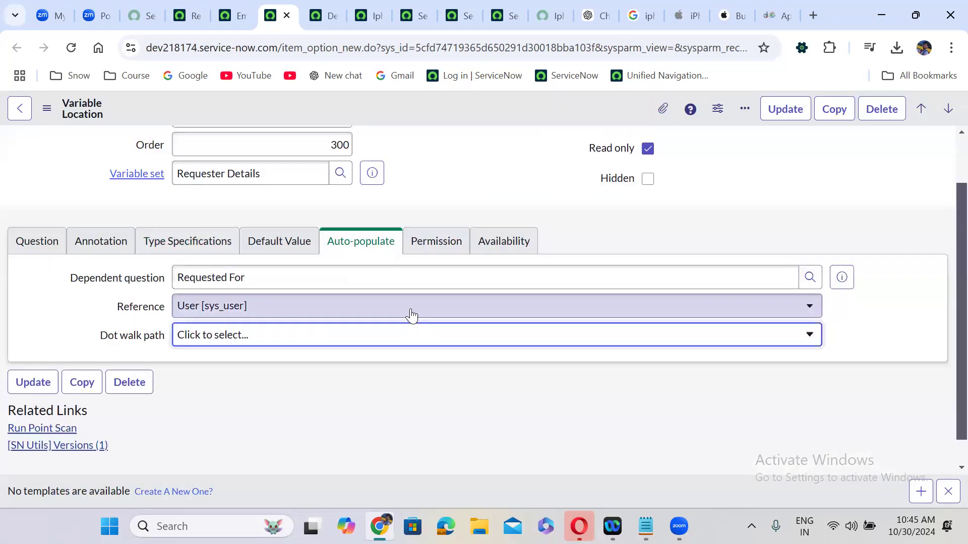
right_click(407, 108)
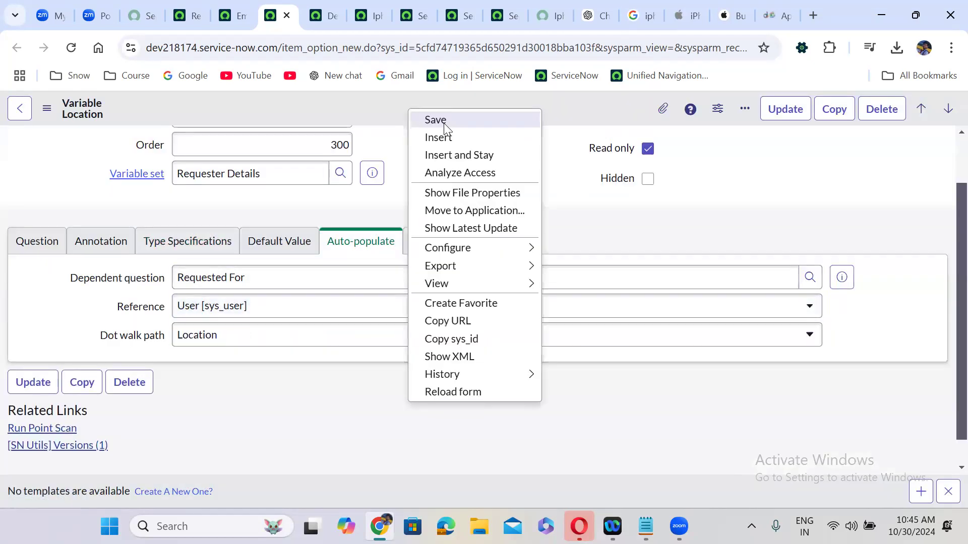
left_click(436, 121)
Open the Department variable and look over its Default Value, Type Specifications and Permission settings
left_click(325, 16)
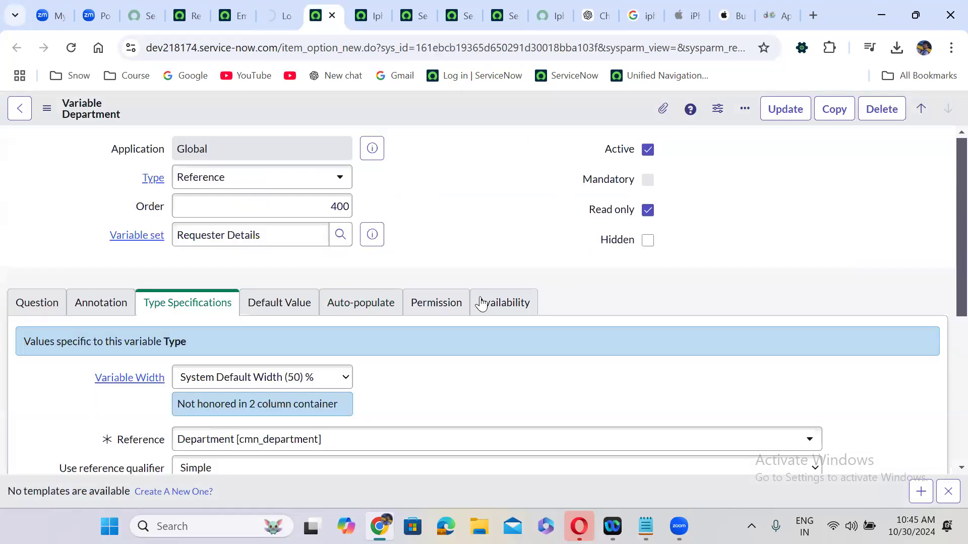
scroll(428, 345, "down", 3)
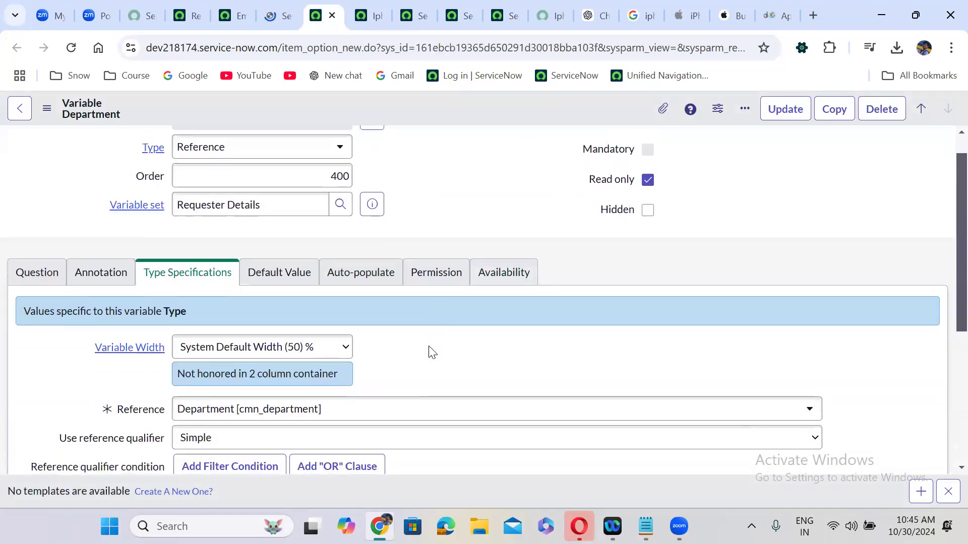
scroll(430, 352, "up", 1)
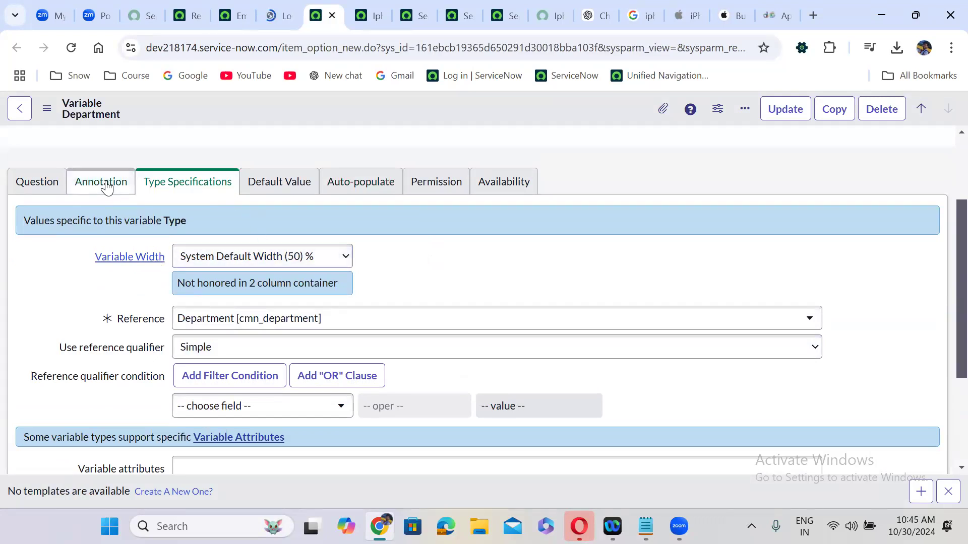
left_click(282, 190)
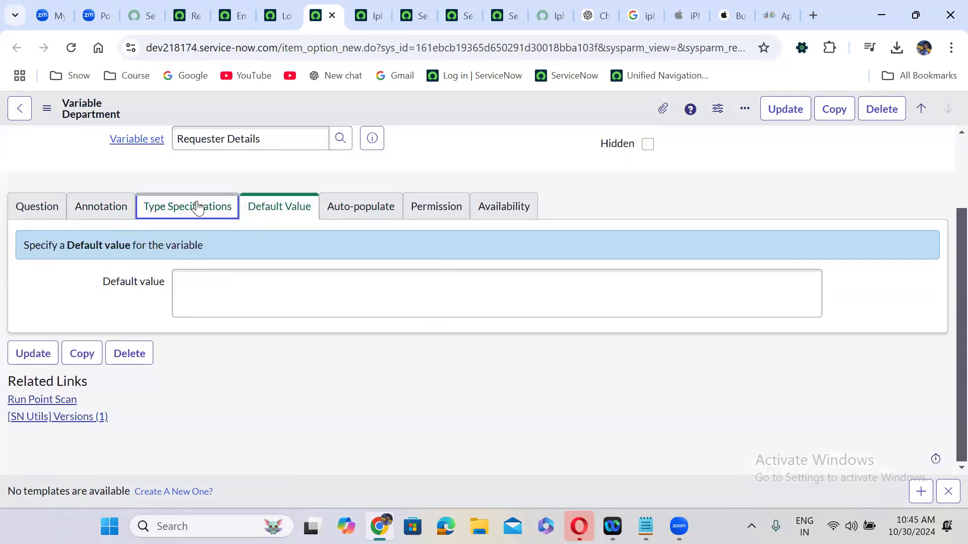
left_click(196, 207)
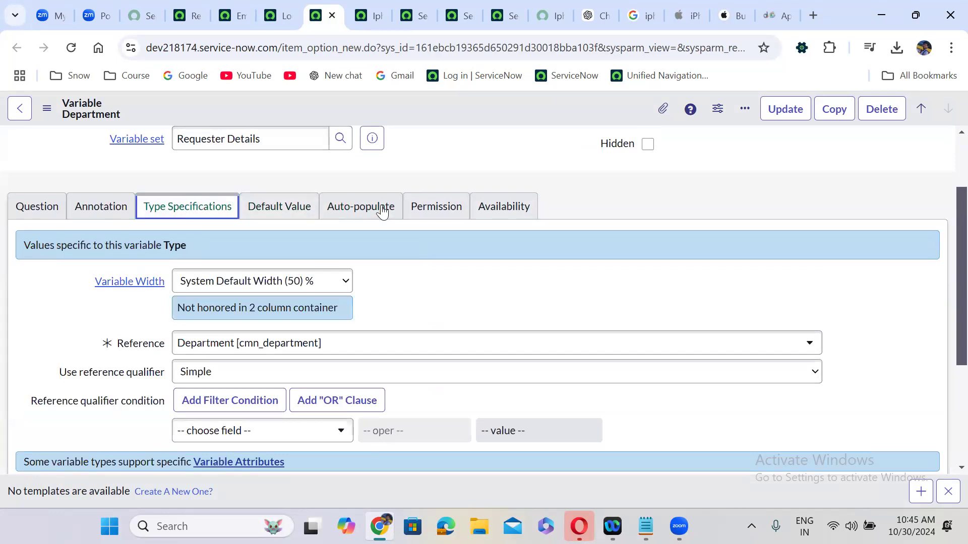
left_click(438, 206)
left_click(361, 206)
Auto-populate Department from the Requested For user's Department field and save the record
left_click(209, 273)
type("req")
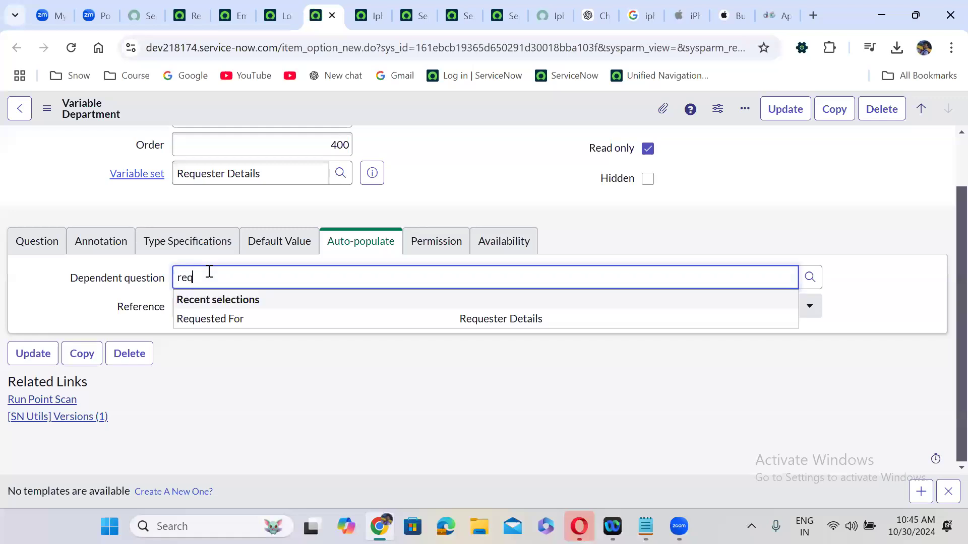
left_click(224, 319)
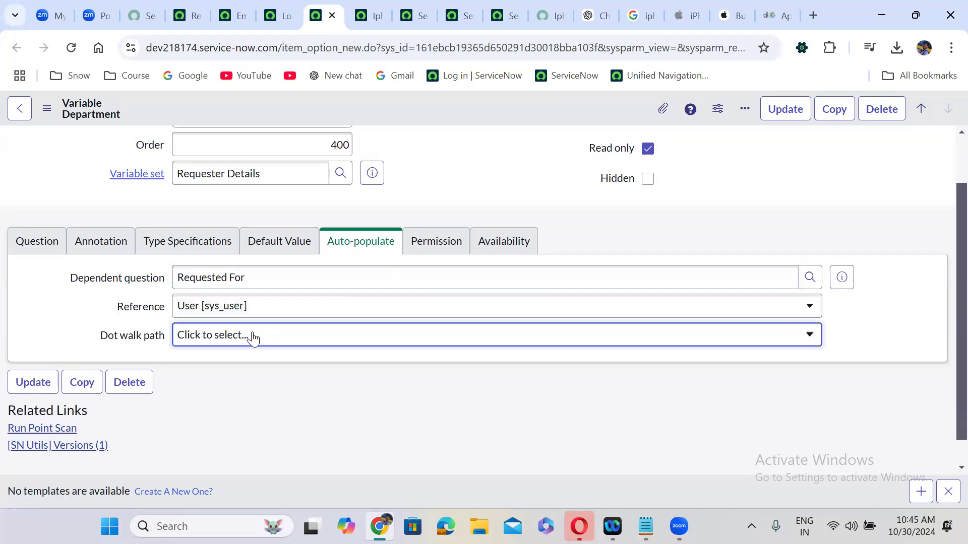
left_click(253, 336)
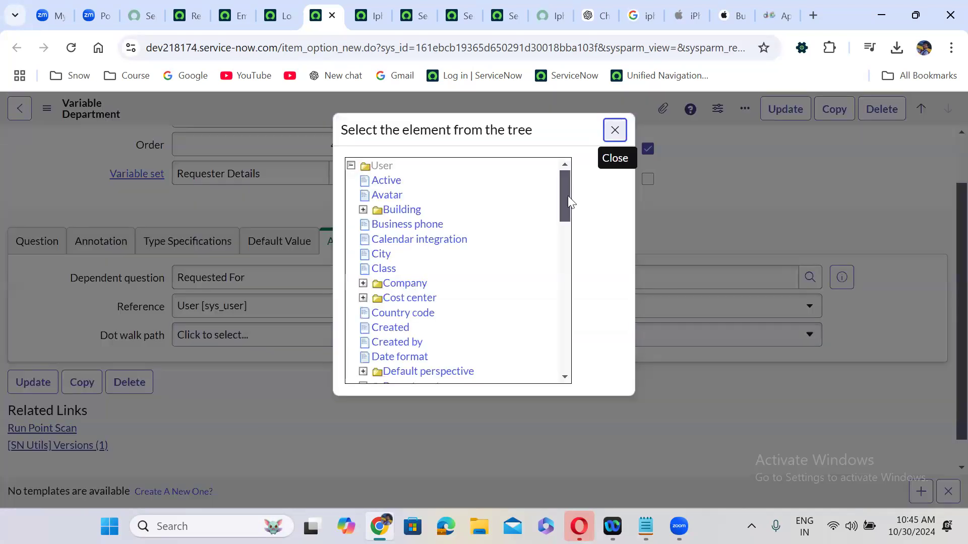
left_click_drag(568, 196, 568, 231)
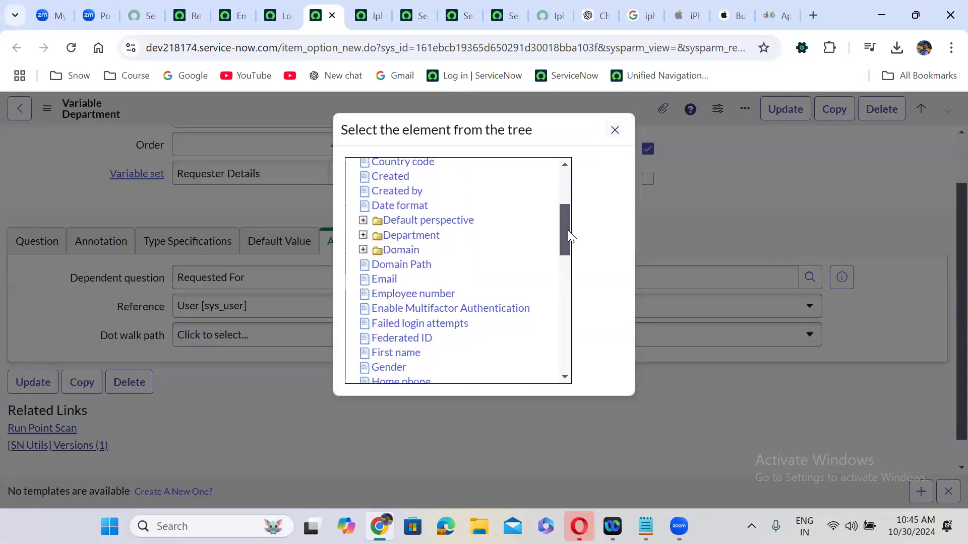
mouse_move(568, 222)
left_mouse_down()
mouse_move(568, 209)
mouse_move(565, 296)
mouse_move(575, 190)
mouse_move(574, 223)
left_mouse_up()
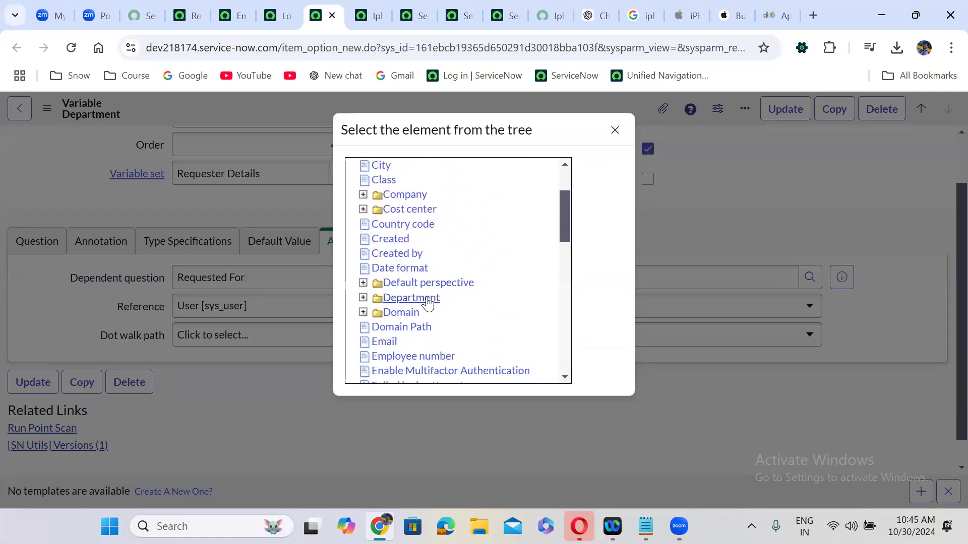
left_click(428, 299)
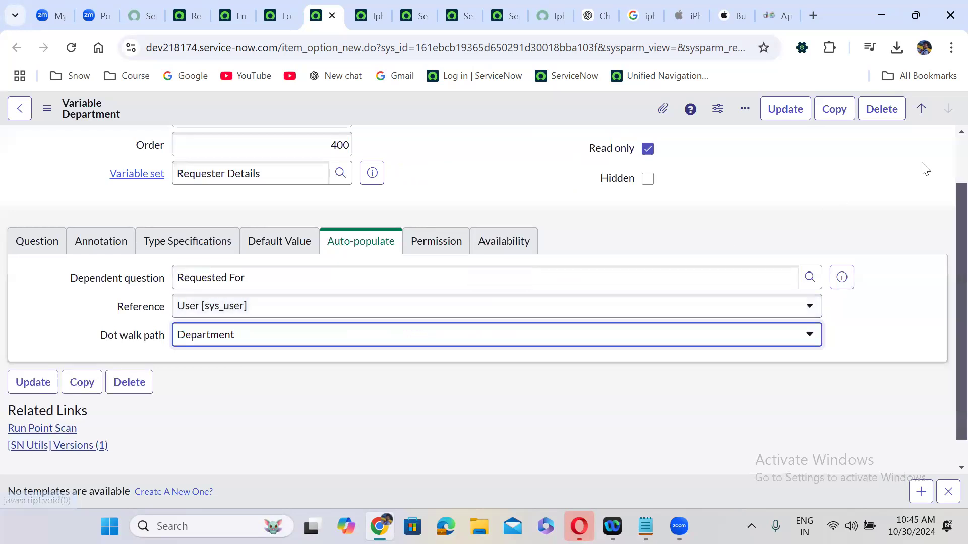
scroll(946, 157, "up", 1)
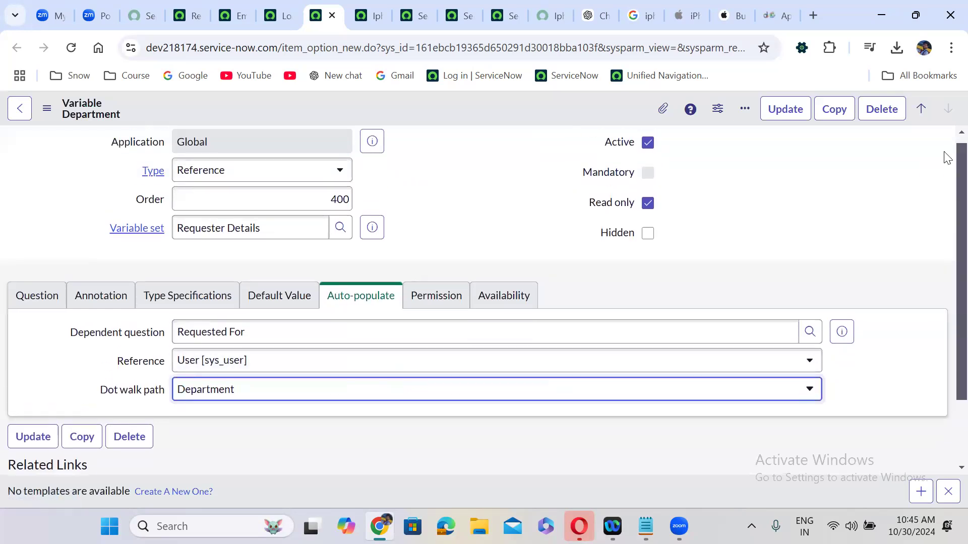
right_click(477, 105)
left_click(505, 117)
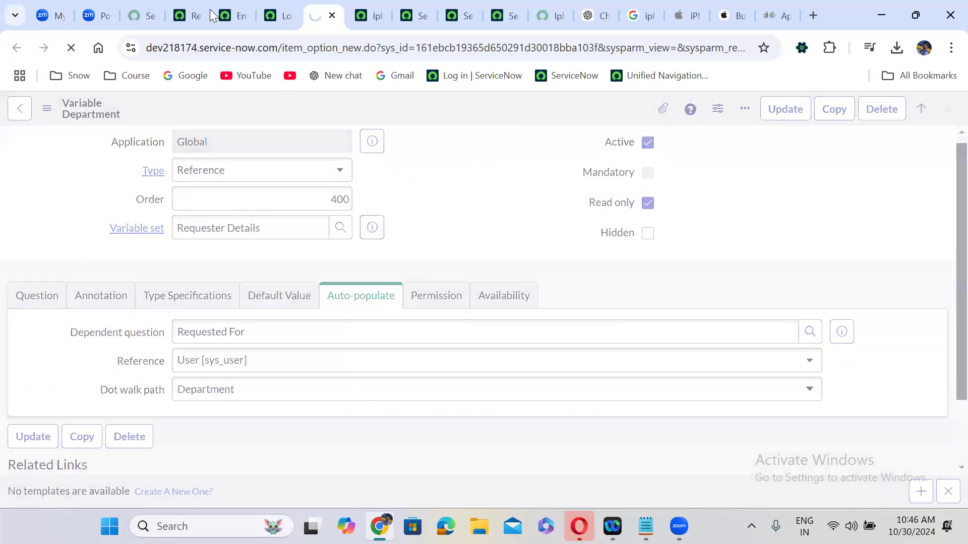
Go to the Iphone 16 Pro Max catalog item's Variable Sets list
left_click(213, 15)
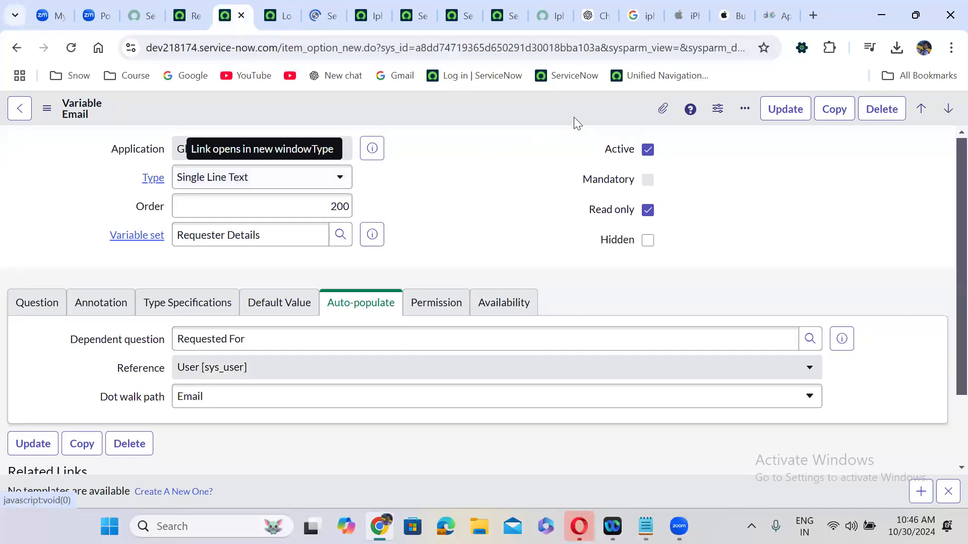
left_click(354, 6)
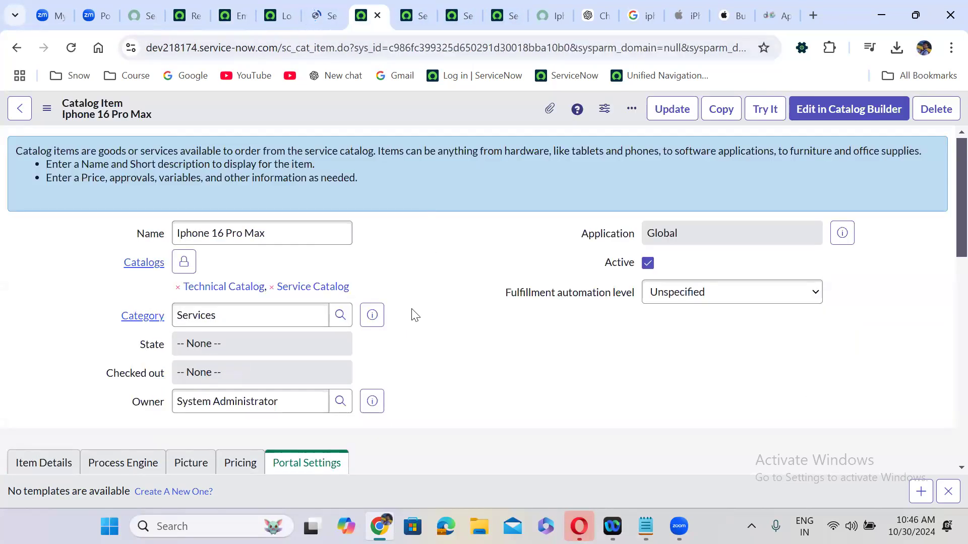
scroll(414, 315, "down", 10)
left_click(122, 145)
Add the Requester Details variable set to the item, save, and view its portal page
left_click(918, 267)
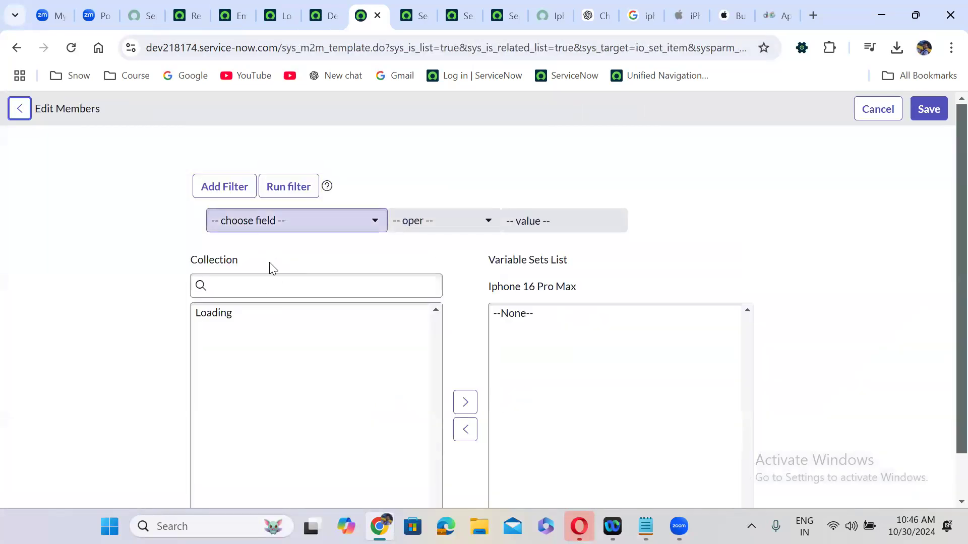
left_click(270, 286)
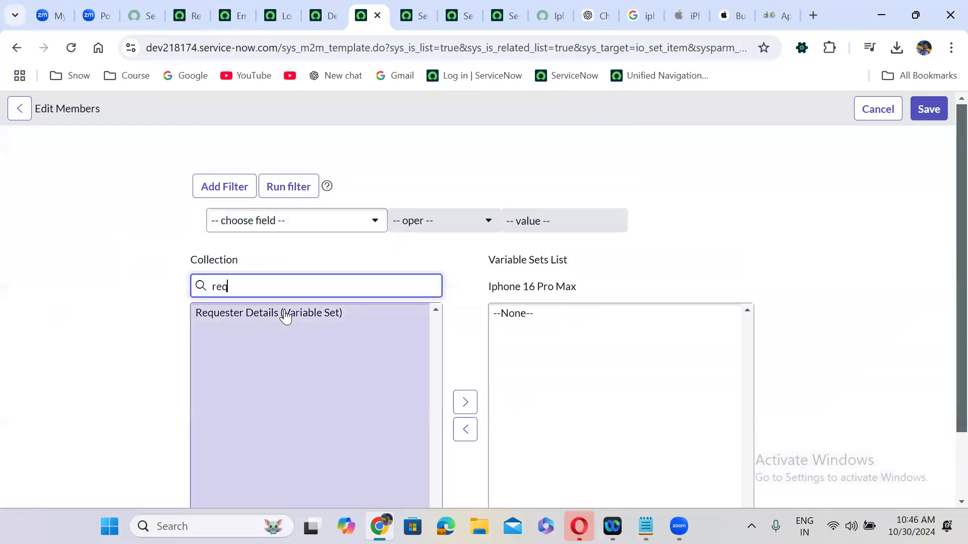
left_click(281, 315)
left_click(464, 382)
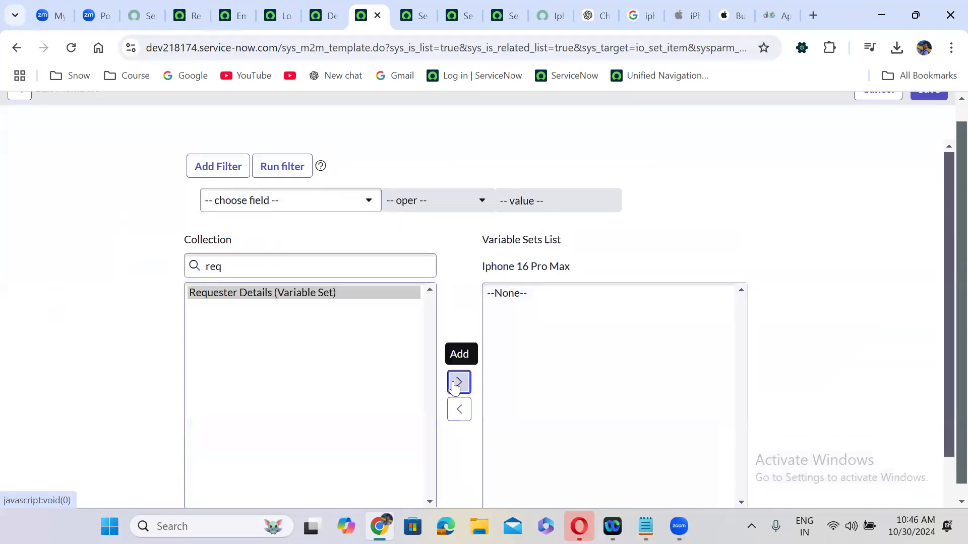
left_click(932, 109)
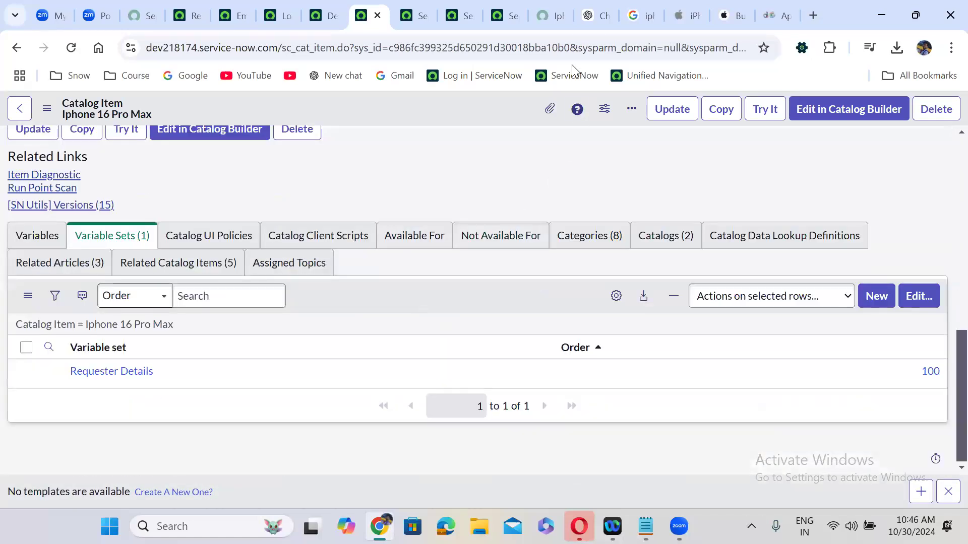
left_click(541, 9)
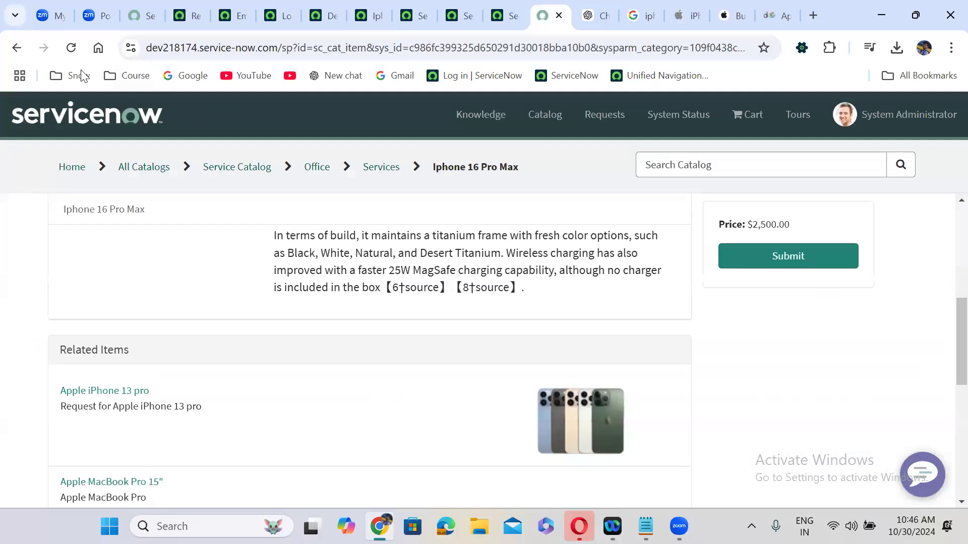
Reload the Iphone 16 Pro Max portal item, check the Requester Details fields, and reopen the Location variable
left_click(75, 43)
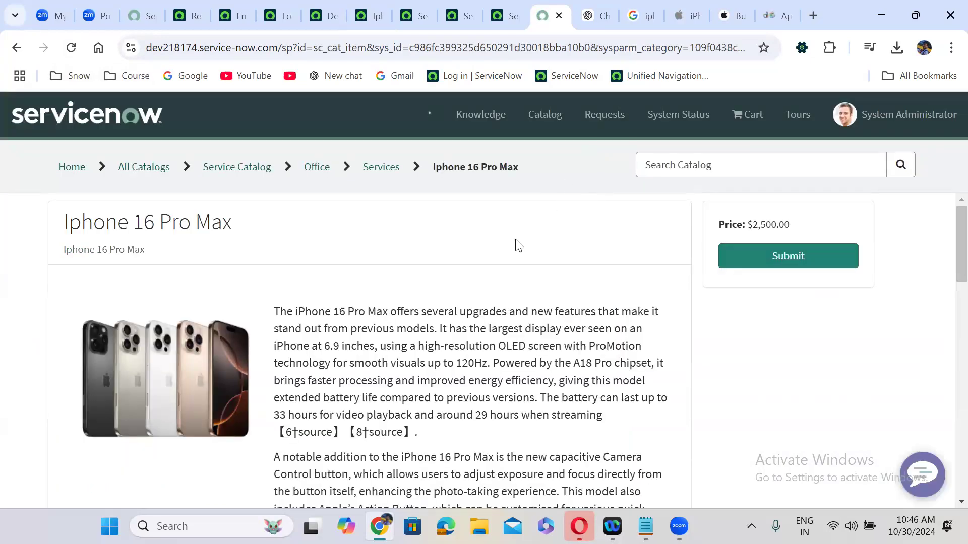
scroll(519, 245, "down", 10)
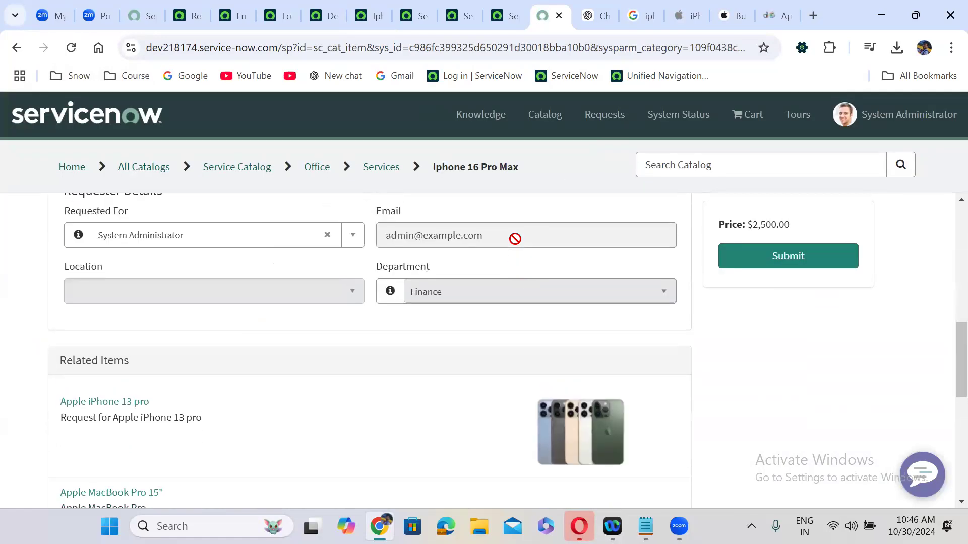
scroll(517, 242, "up", 1)
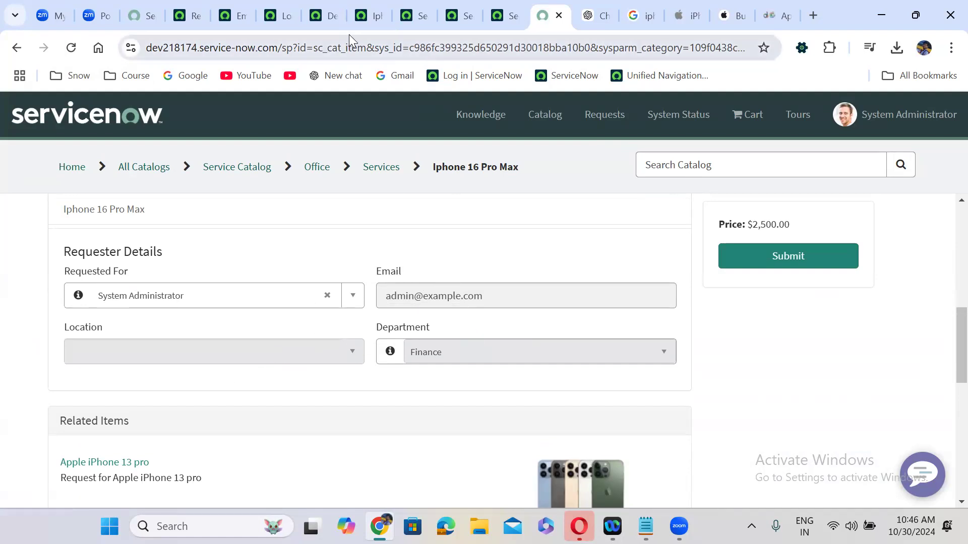
left_click(284, 6)
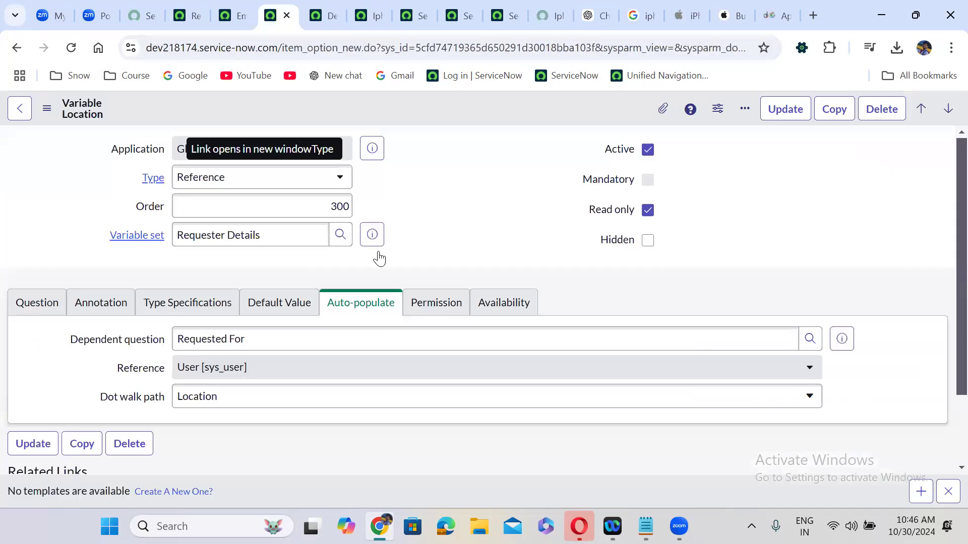
Make the Location variable reference the Location [cmn_location] table and save it
left_click(277, 342)
left_click(178, 306)
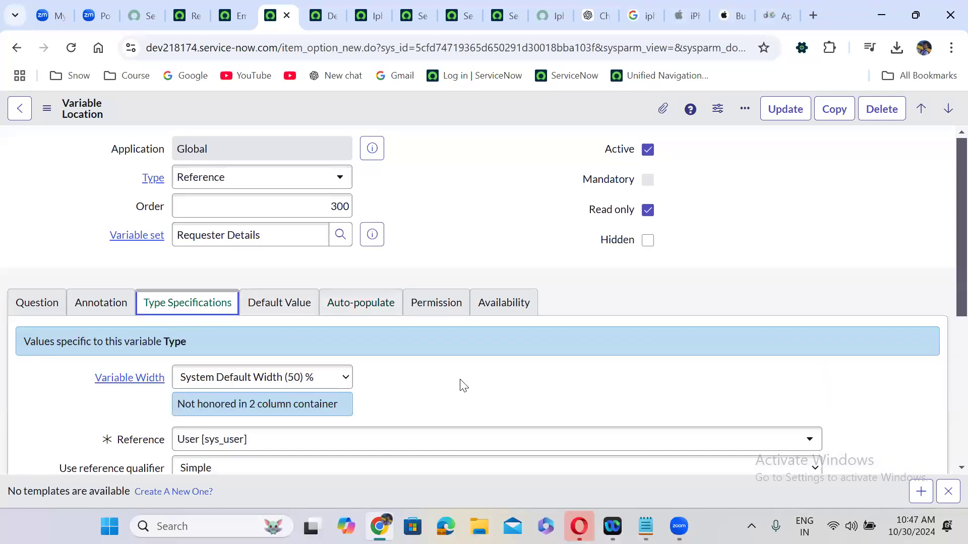
scroll(460, 385, "down", 2)
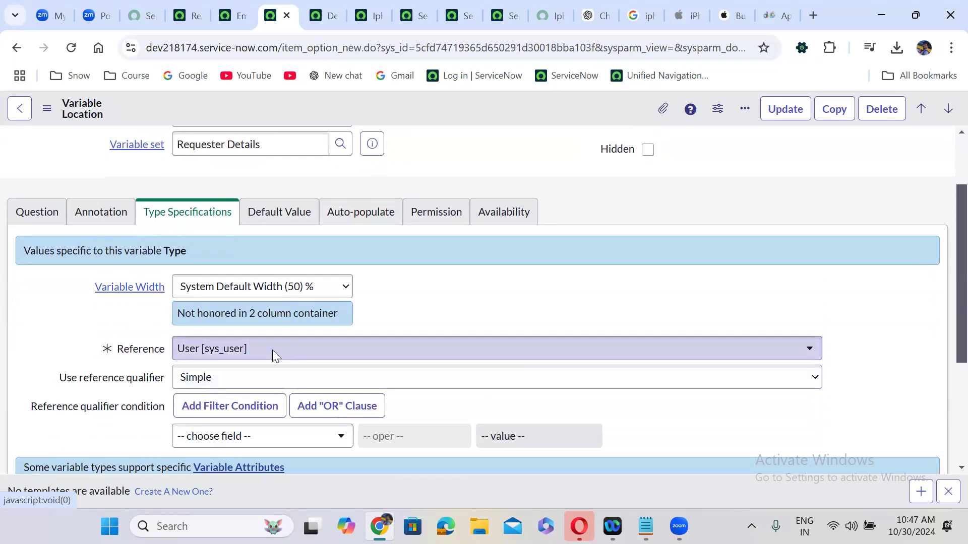
left_click(272, 350)
type("cmn")
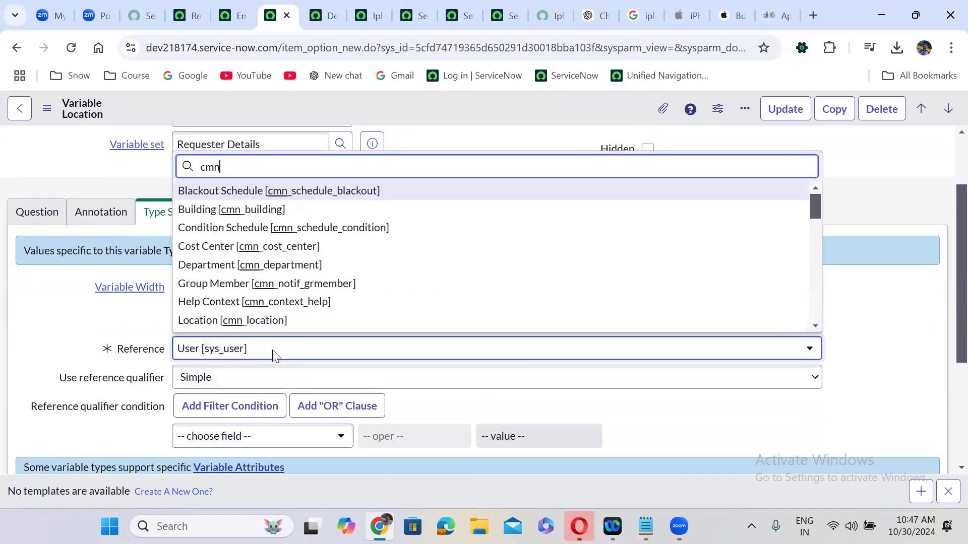
type("_locat")
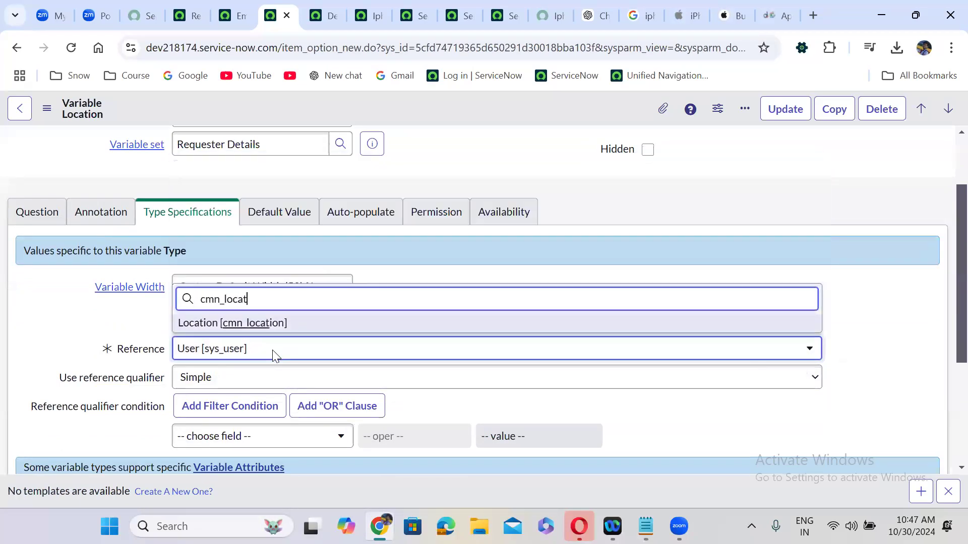
key("Return")
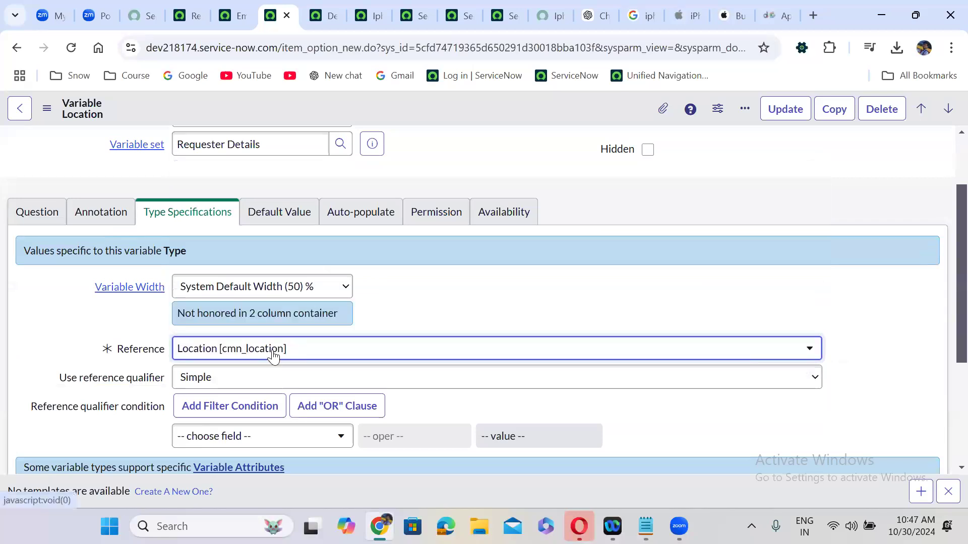
right_click(391, 104)
left_click(436, 115)
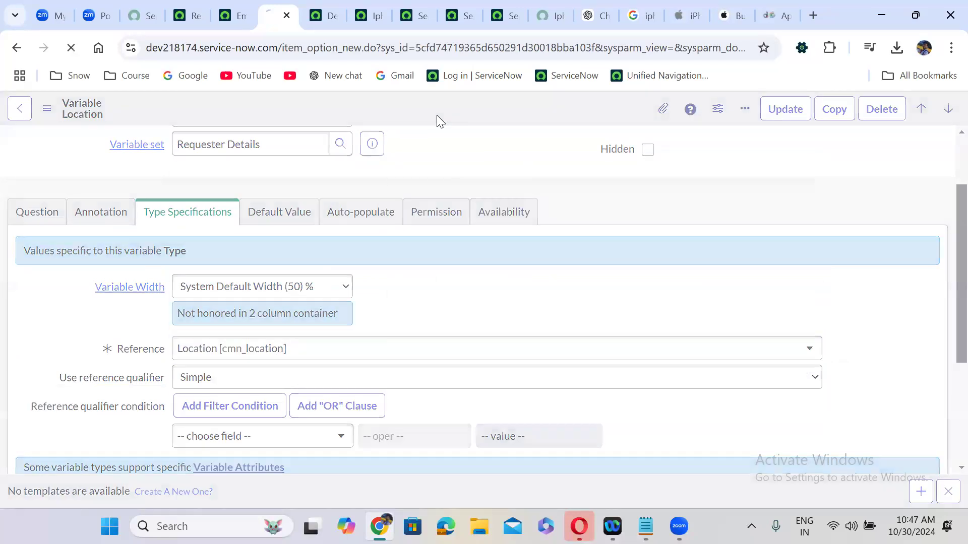
left_click(533, 10)
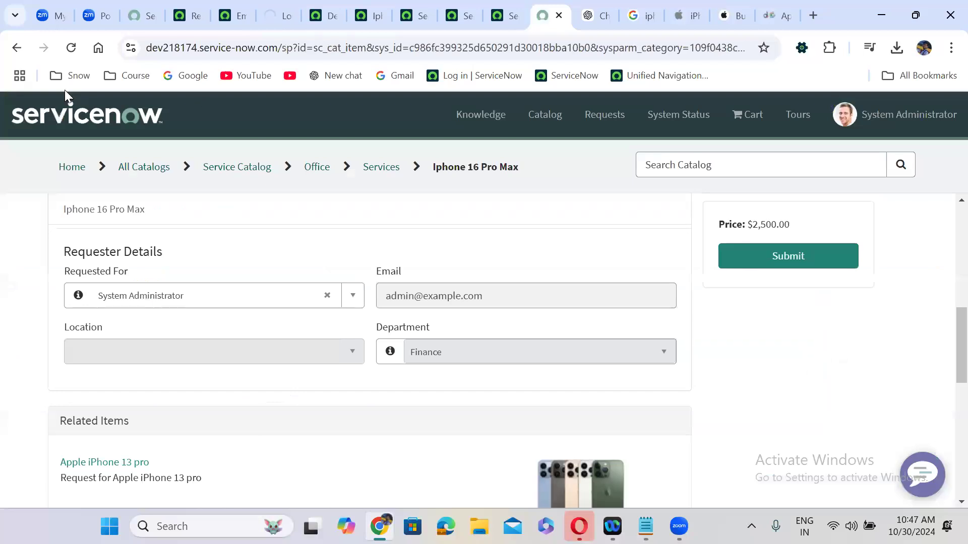
Reload the portal item to recheck Location, then open the Requester Details variable set
left_click(71, 48)
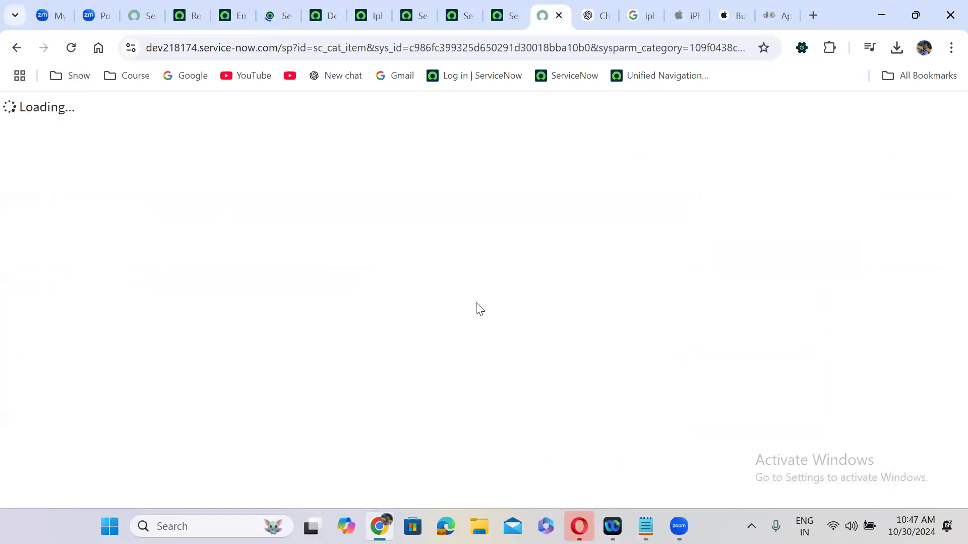
scroll(416, 230, "down", 10)
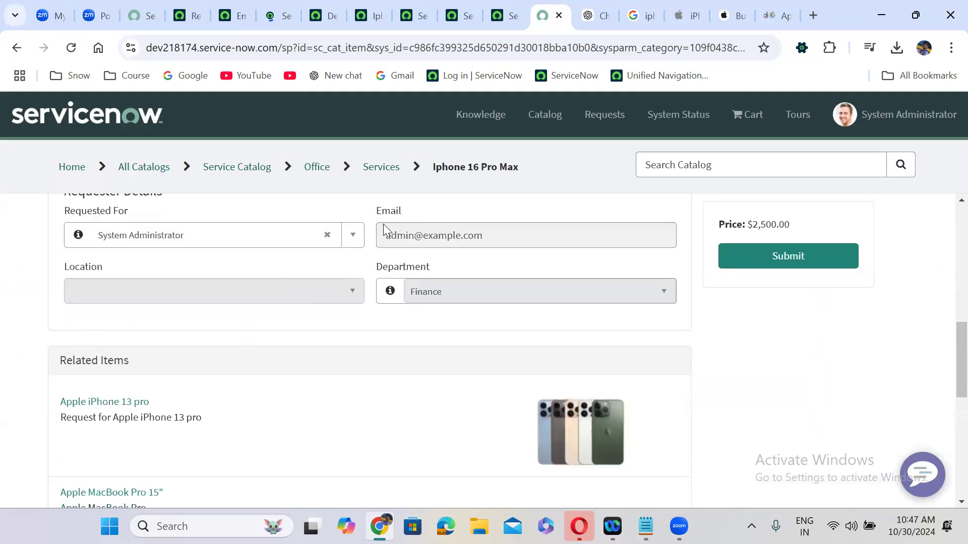
left_click(242, 6)
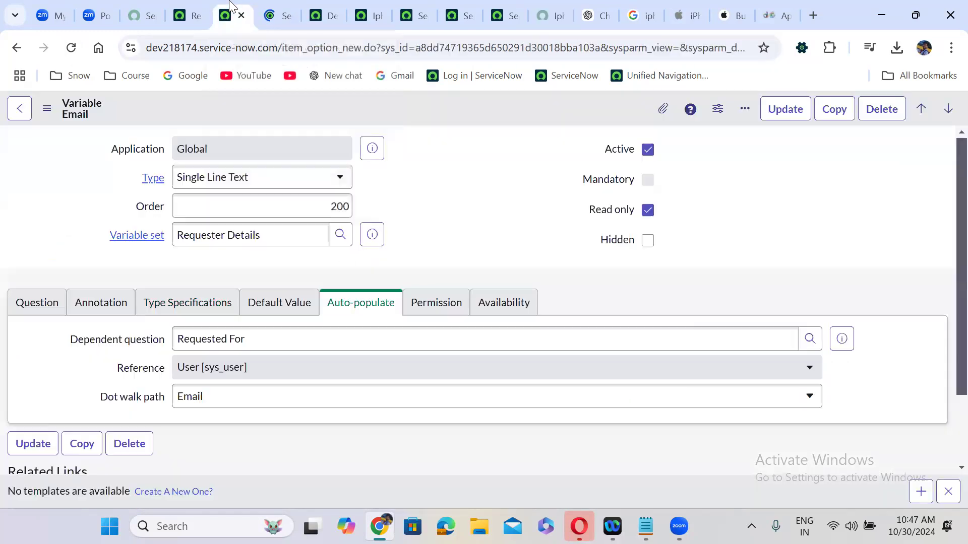
left_click(201, 11)
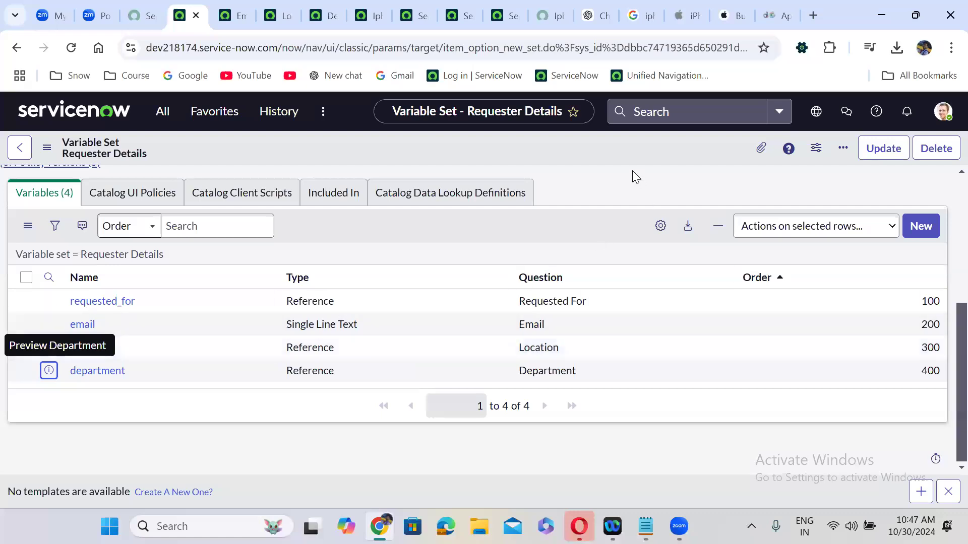
Set the Requester Details layout to 1 Column Wide and save it
scroll(632, 170, "up", 5)
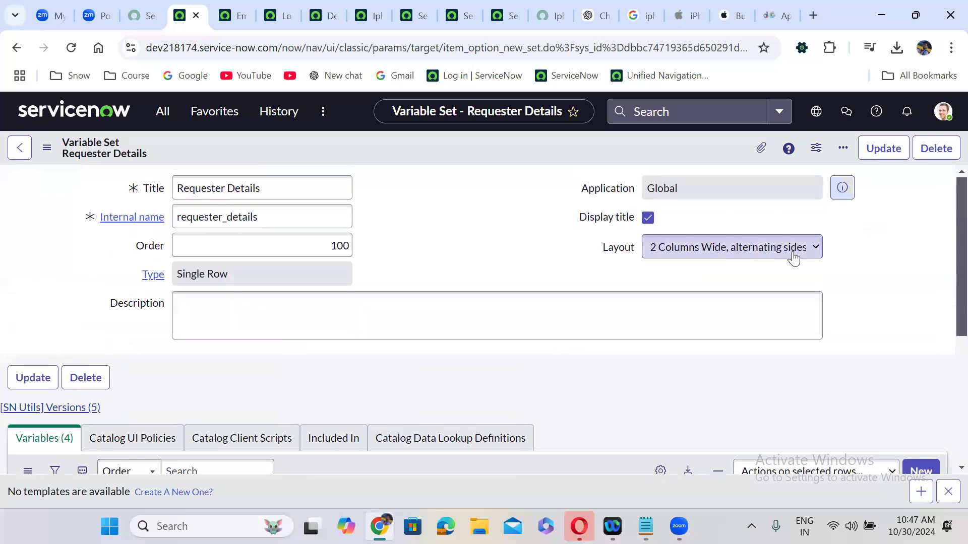
left_click(691, 254)
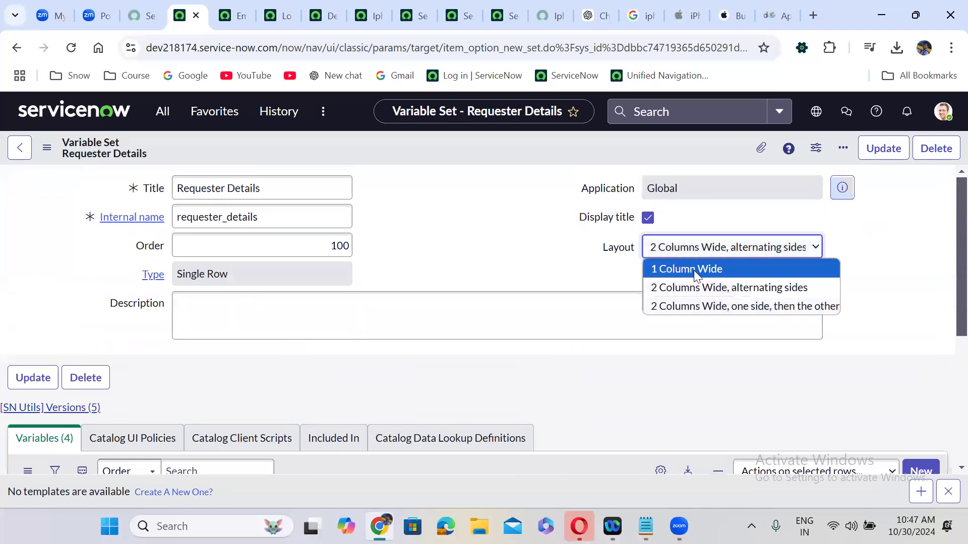
left_click(694, 271)
right_click(458, 143)
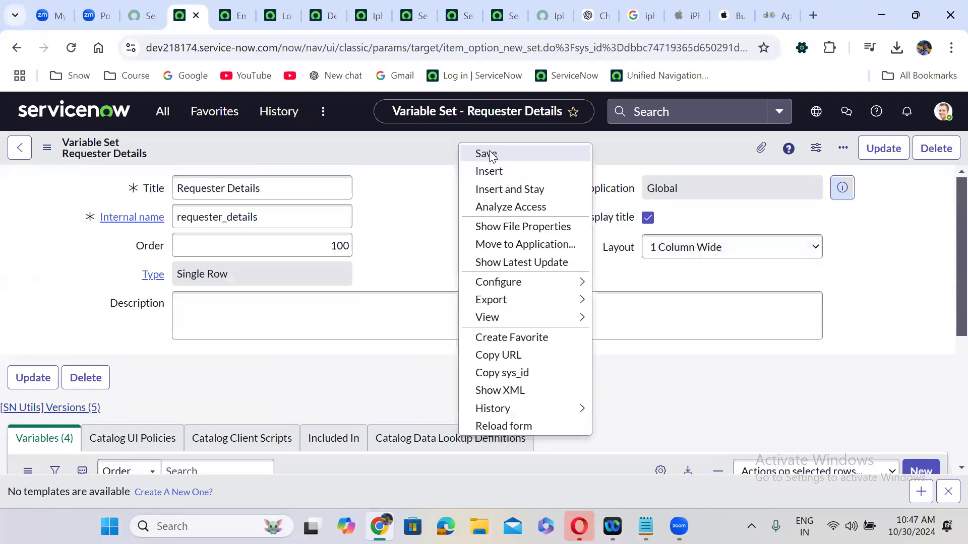
left_click(488, 153)
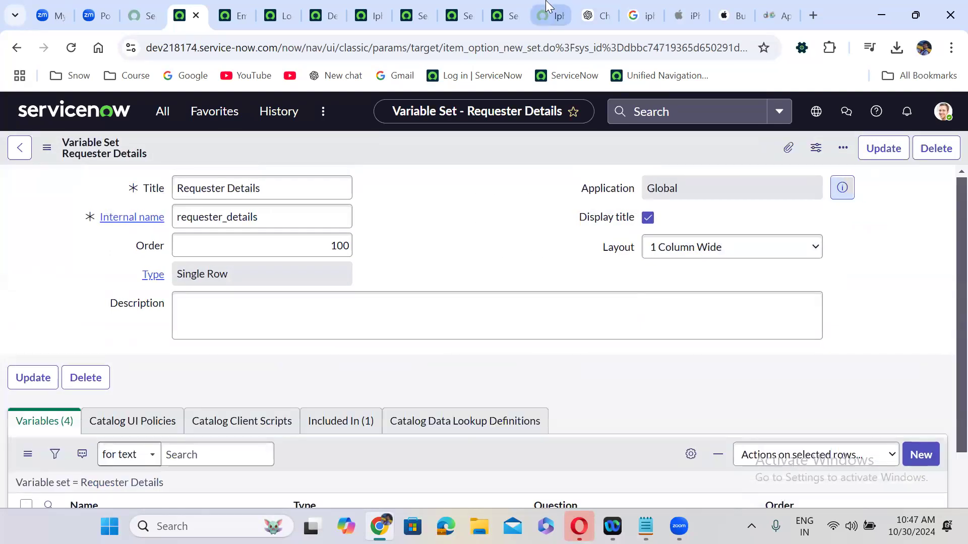
Reload the Iphone 16 Pro Max portal page to preview the single-column fields
left_click(547, 7)
left_click(71, 47)
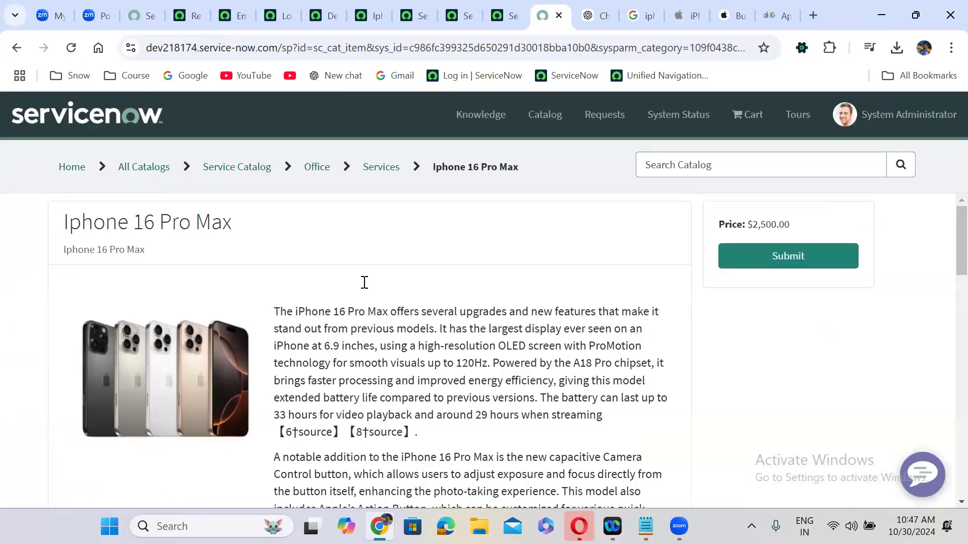
scroll(365, 282, "down", 12)
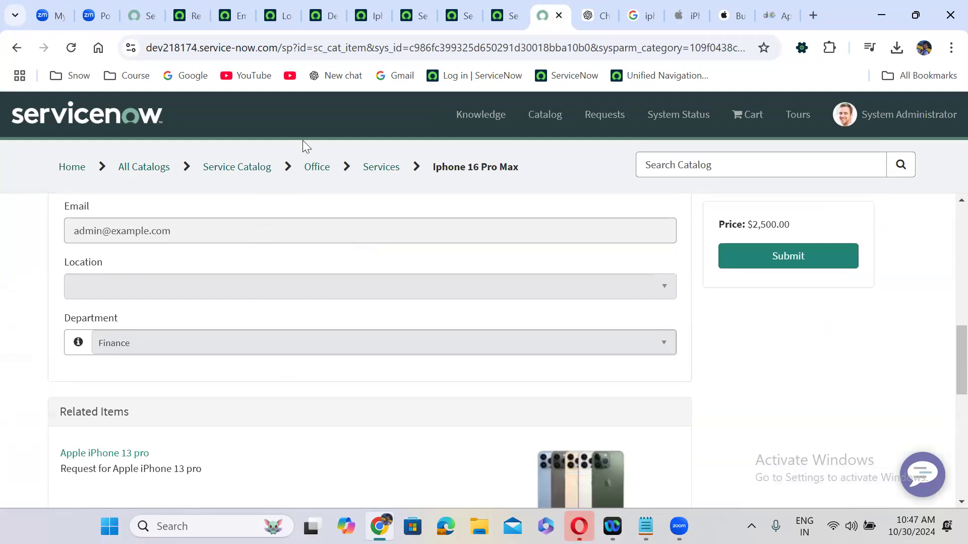
Change the Requester Details layout to 2 Columns Wide, alternating sides, and save it
left_click(187, 6)
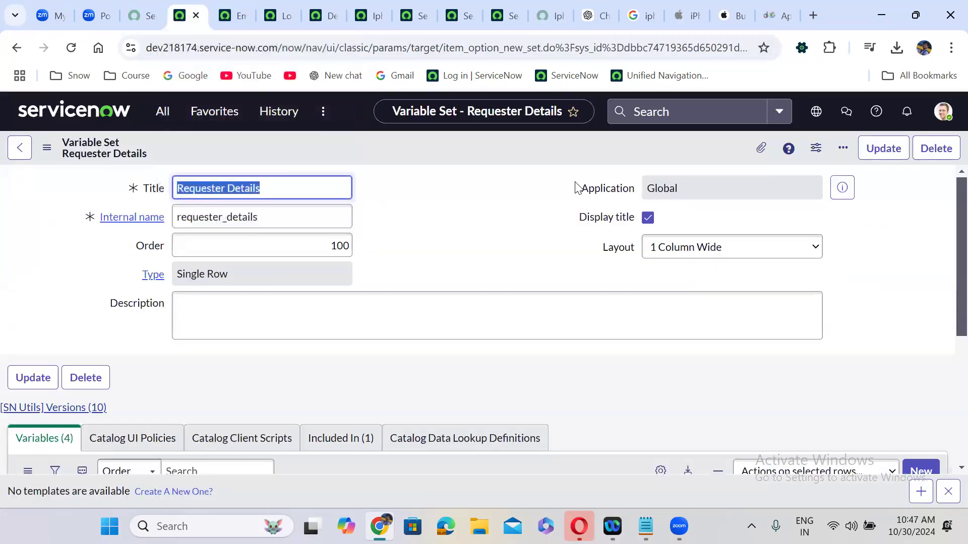
left_click(688, 261)
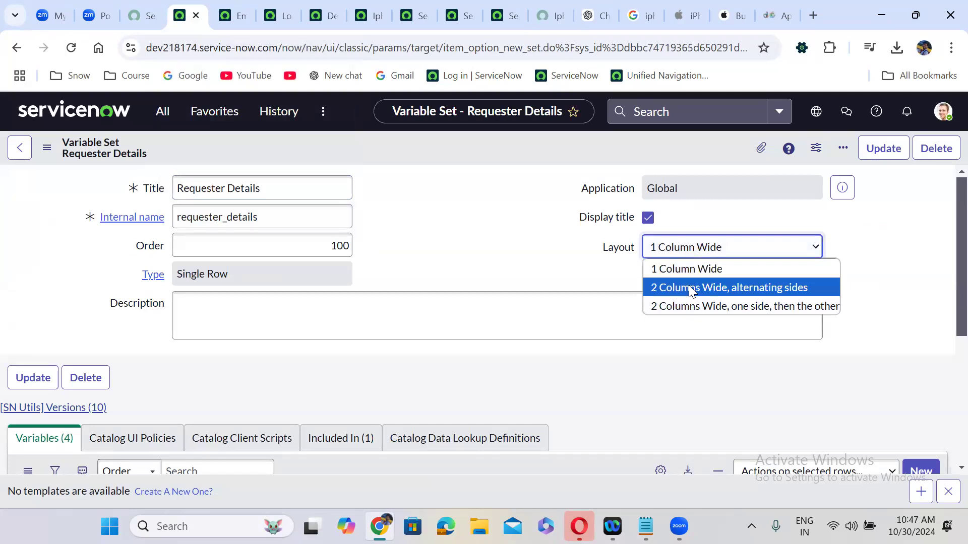
left_click(688, 286)
right_click(392, 145)
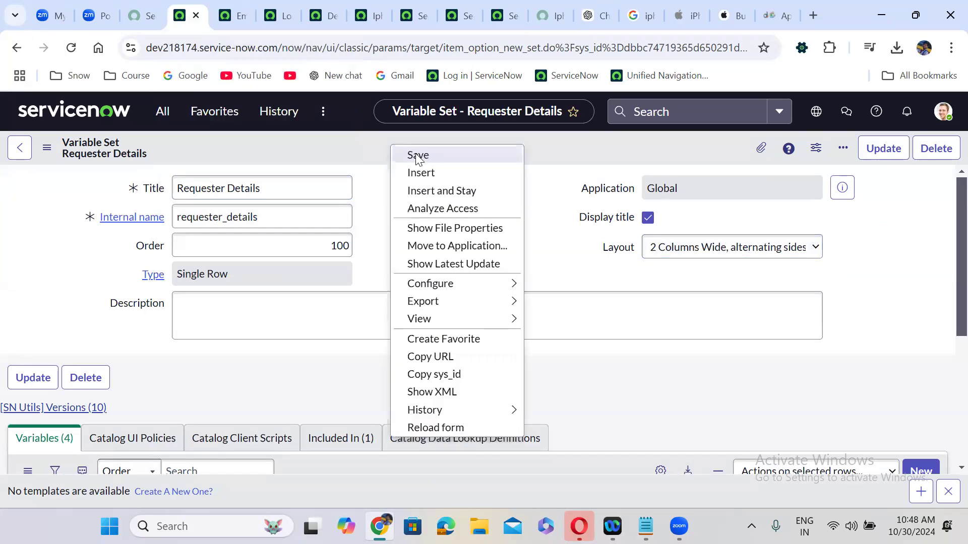
left_click(417, 156)
Reload the portal item to preview two columns, then reopen the variable set's Layout choices
left_click(543, 10)
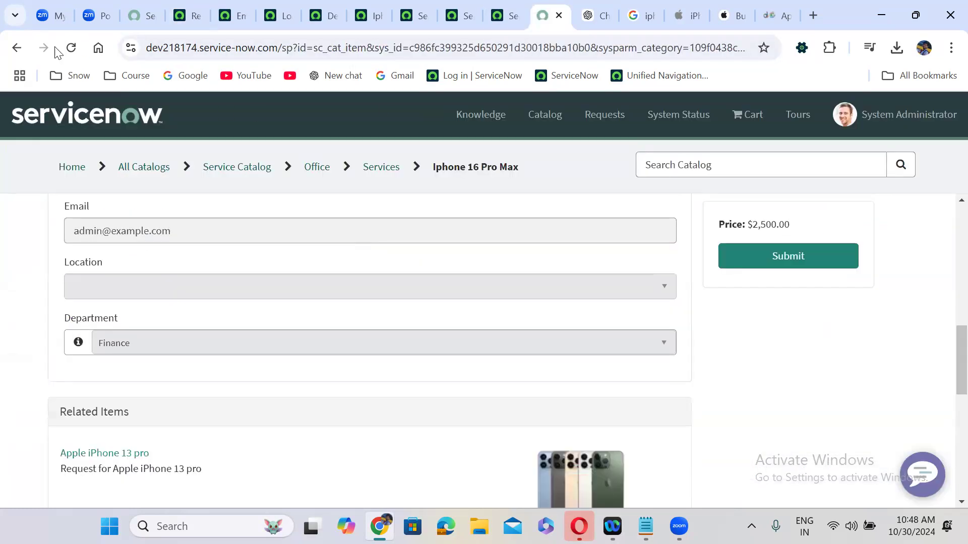
left_click(71, 47)
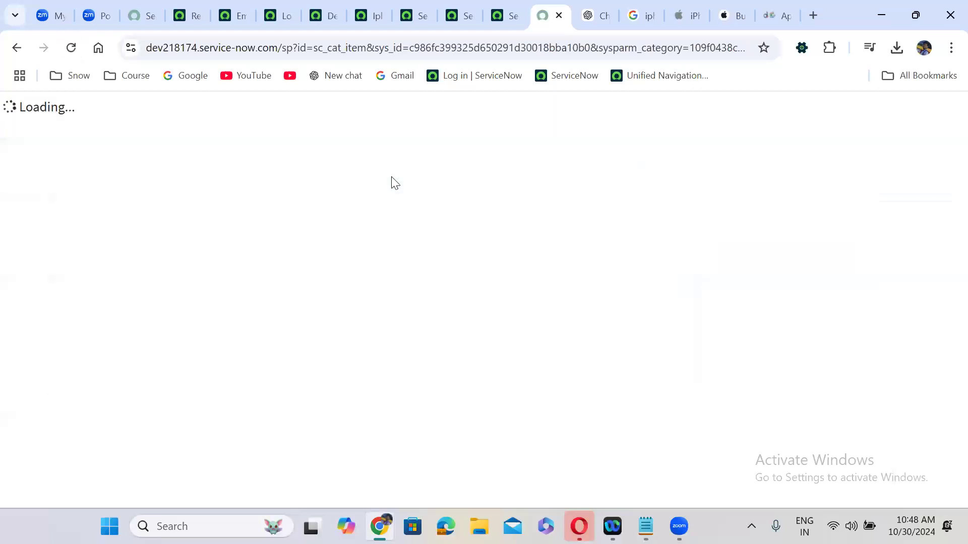
scroll(403, 263, "down", 1)
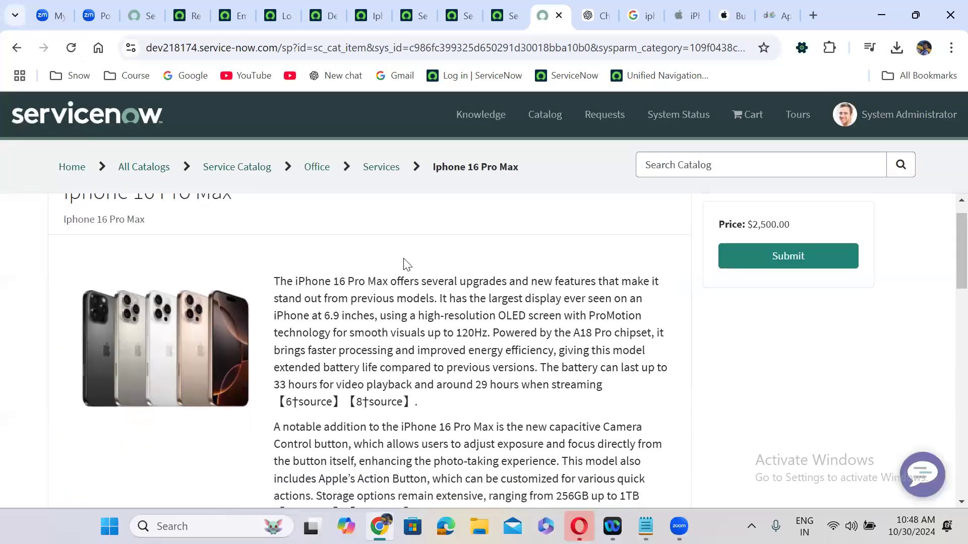
scroll(407, 264, "down", 10)
scroll(401, 256, "up", 1)
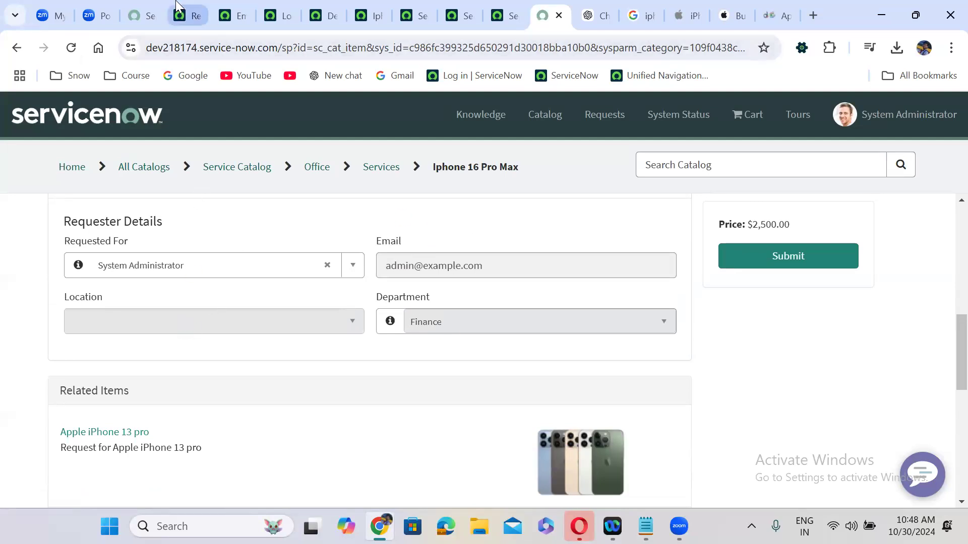
left_click(188, 15)
left_click(645, 253)
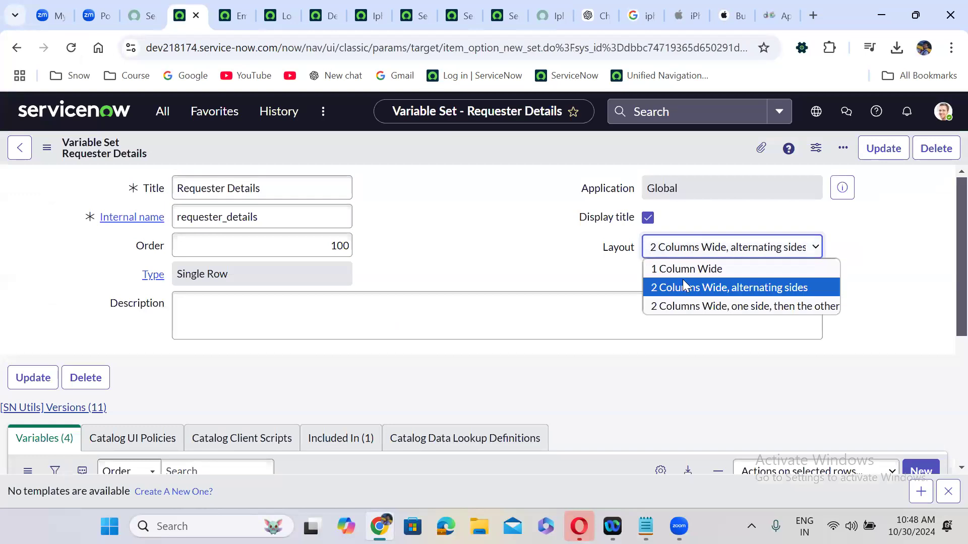
Set the layout to '2 Columns Wide, one side, then the other' and save it
left_click(701, 306)
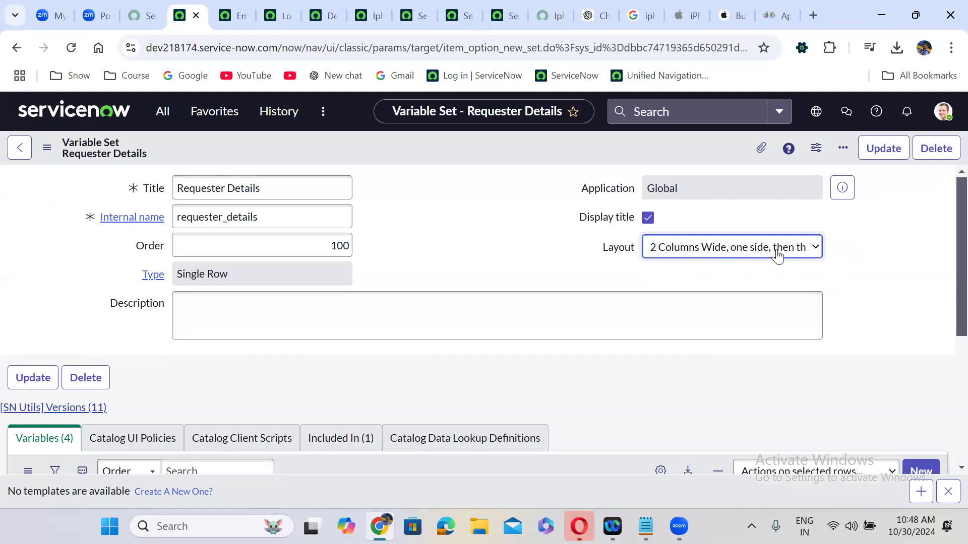
right_click(435, 150)
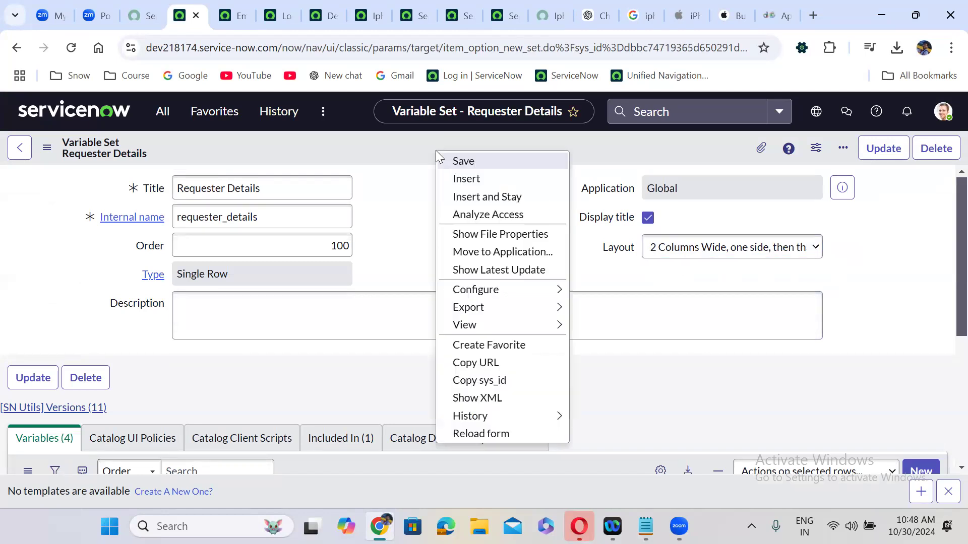
left_click(463, 159)
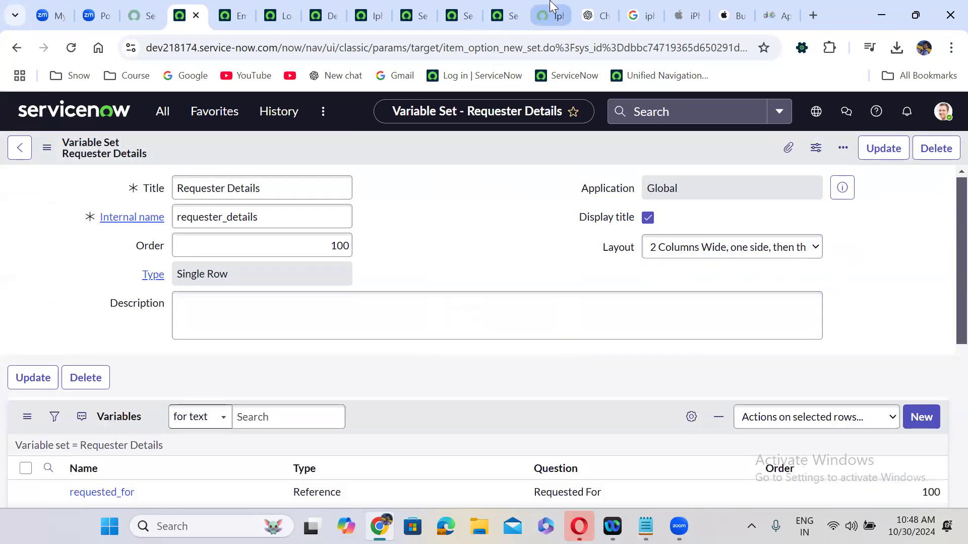
Reload the Iphone 16 Pro Max portal page twice to view the new column arrangement
left_click(546, 11)
left_click(71, 41)
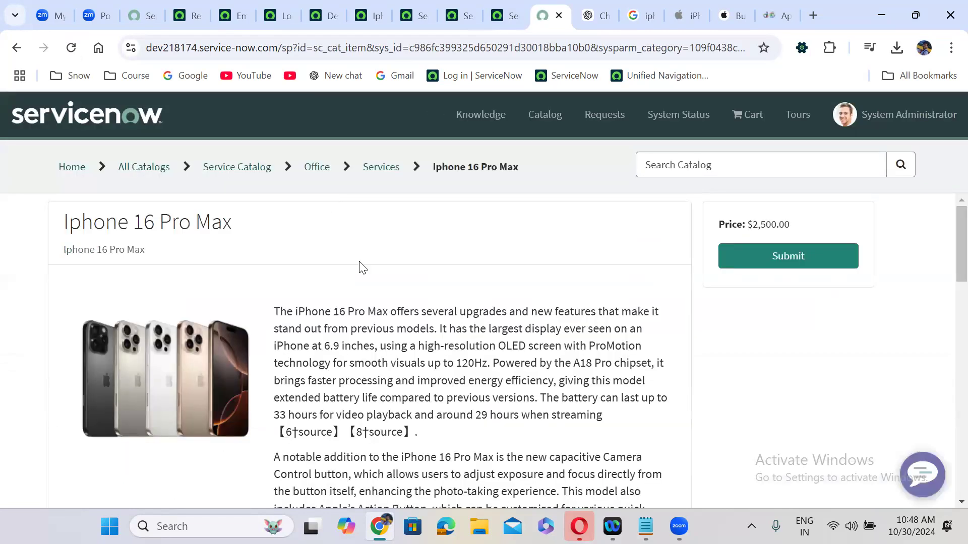
scroll(360, 263, "down", 10)
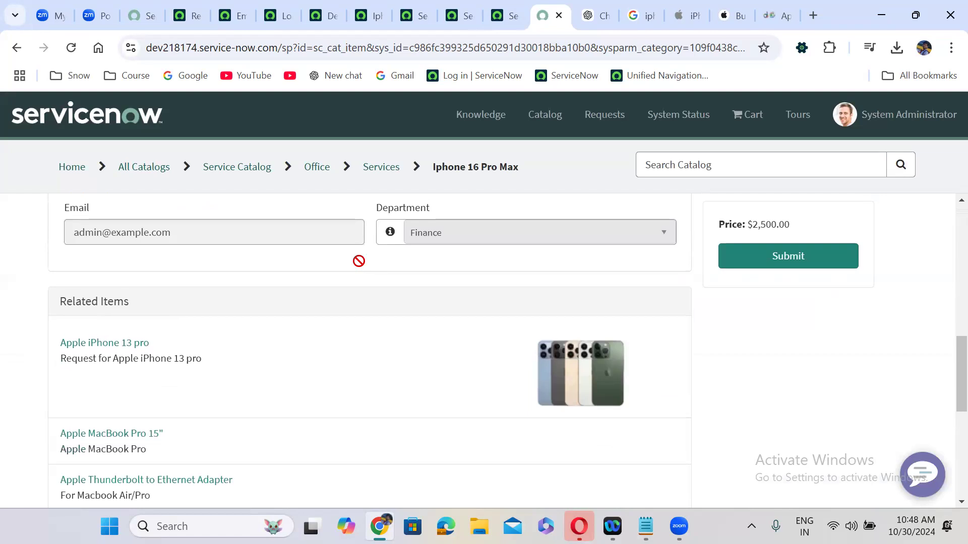
scroll(359, 261, "up", 3)
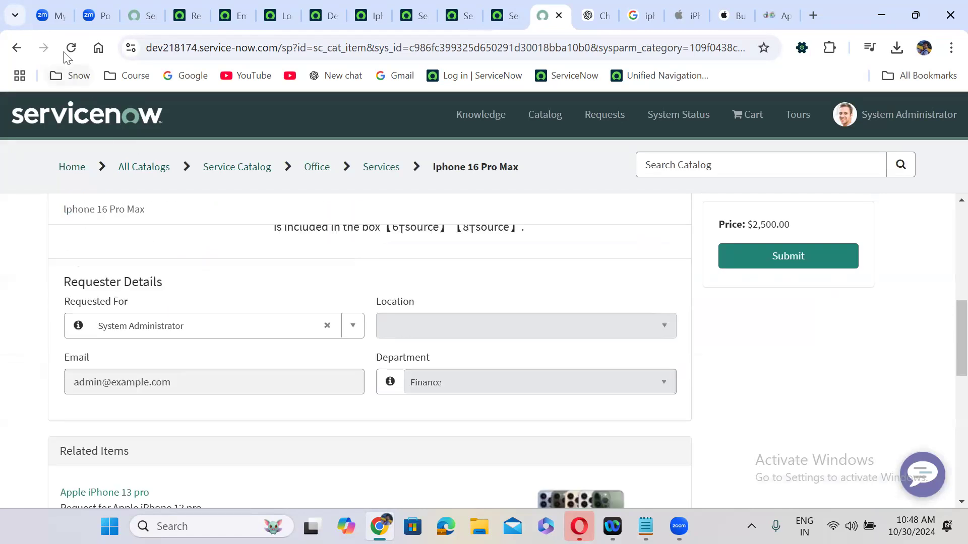
left_click(71, 47)
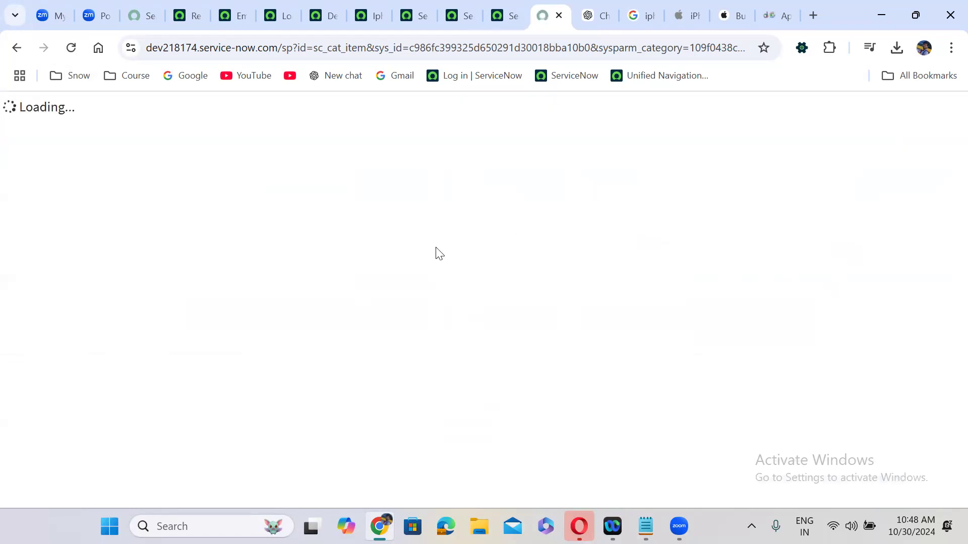
scroll(415, 292, "down", 10)
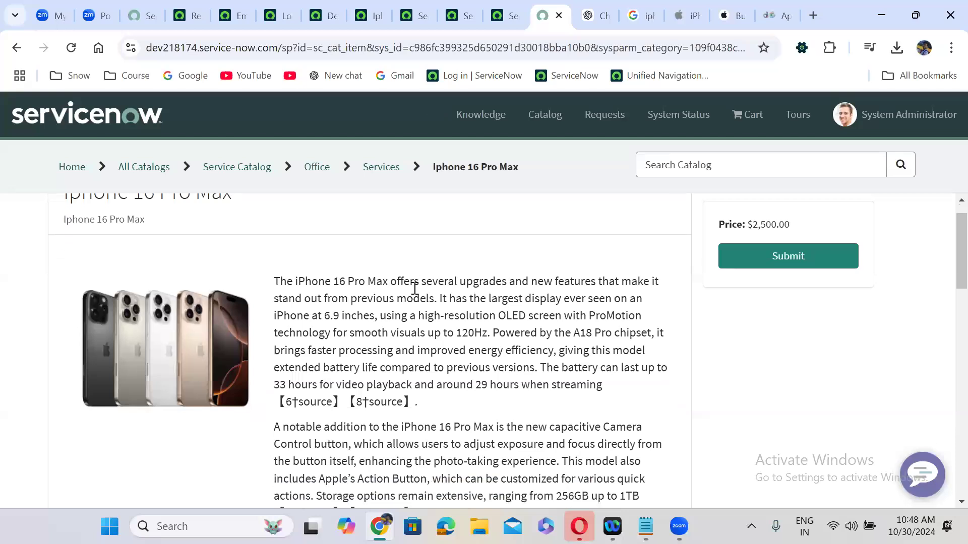
scroll(414, 288, "up", 1)
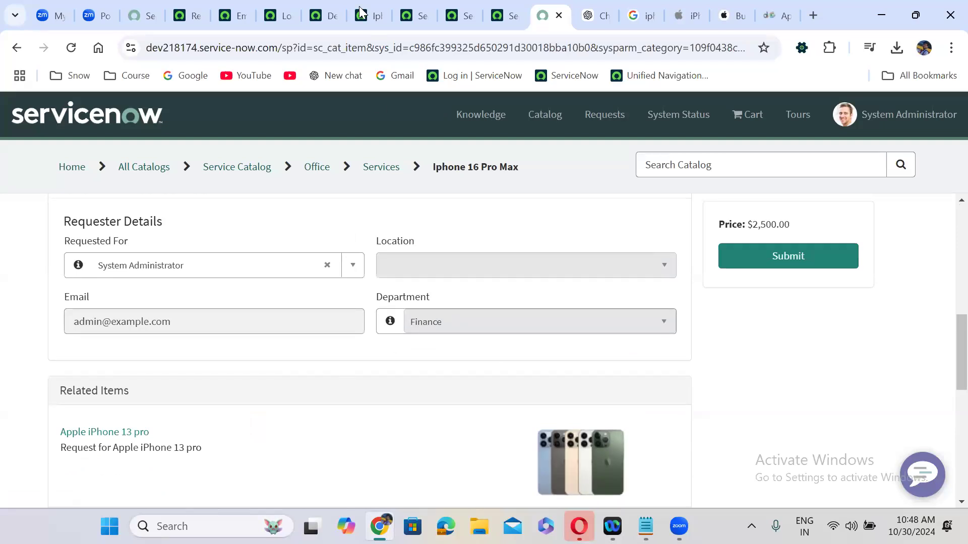
Confirm the Requester Details layout stays '2 Columns Wide, one side, then the other'
left_click(197, 11)
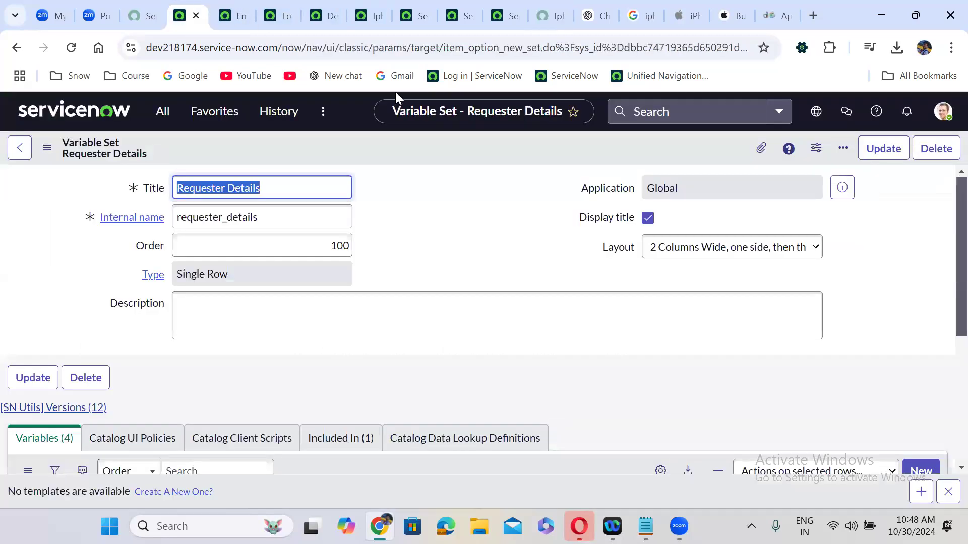
left_click(698, 250)
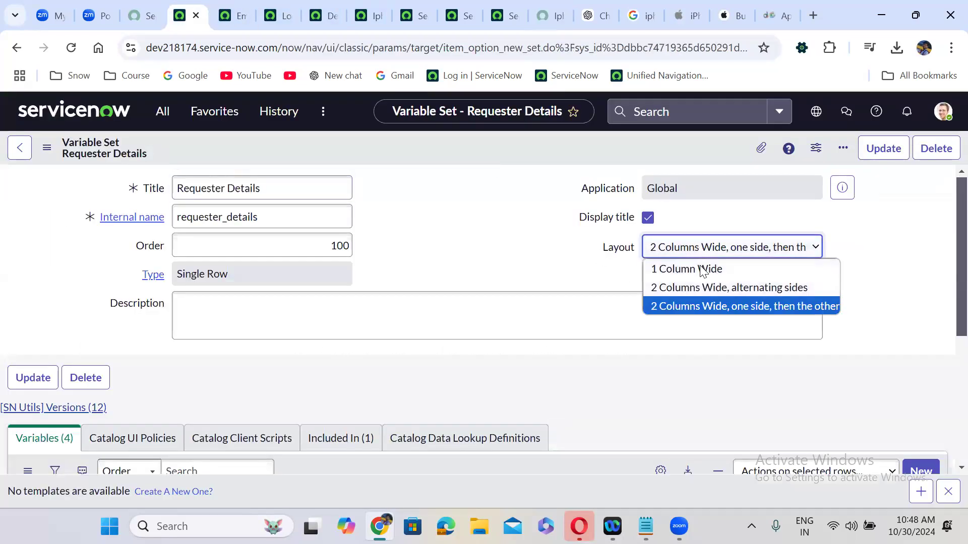
left_click(758, 306)
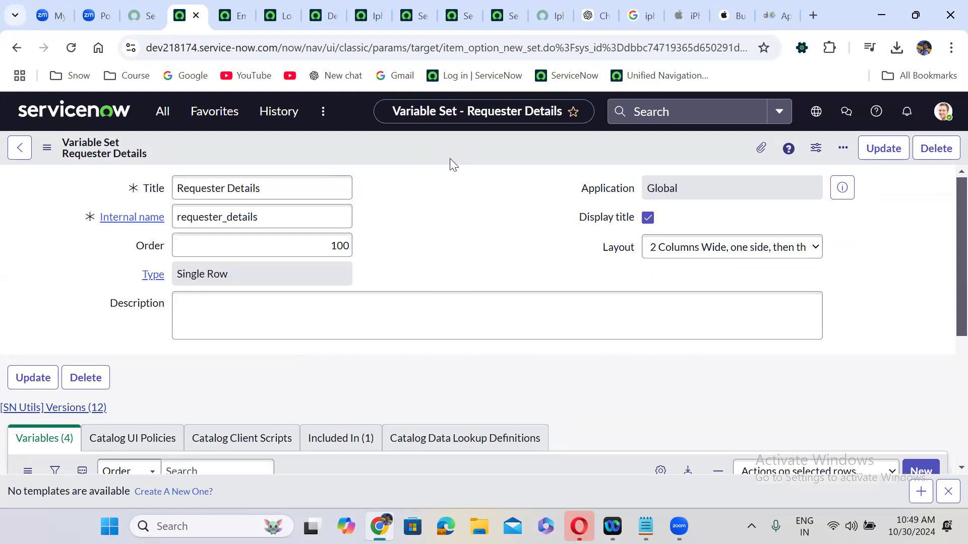
Reload the portal item and check whether the auto-filled Email field is editable
left_click(553, 8)
left_click(71, 47)
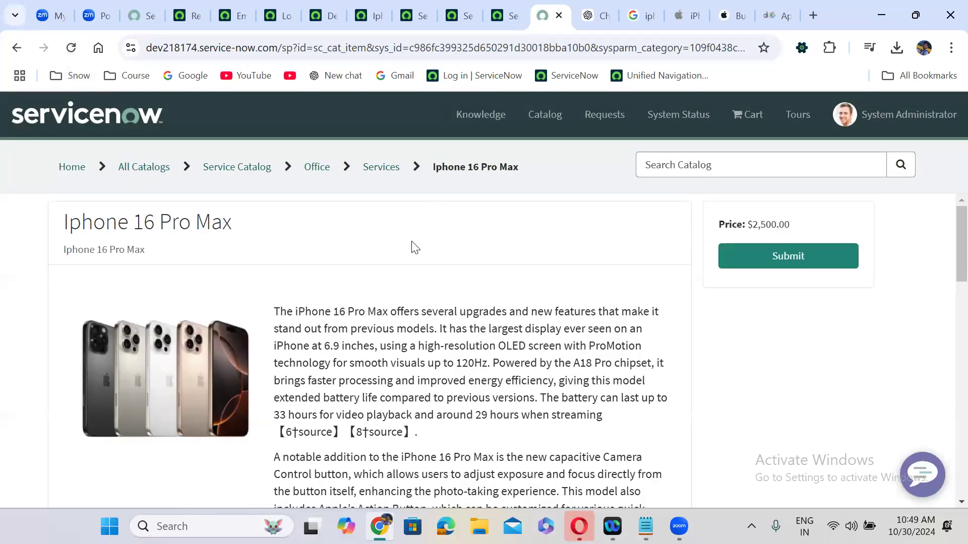
scroll(415, 247, "down", 10)
scroll(412, 241, "up", 3)
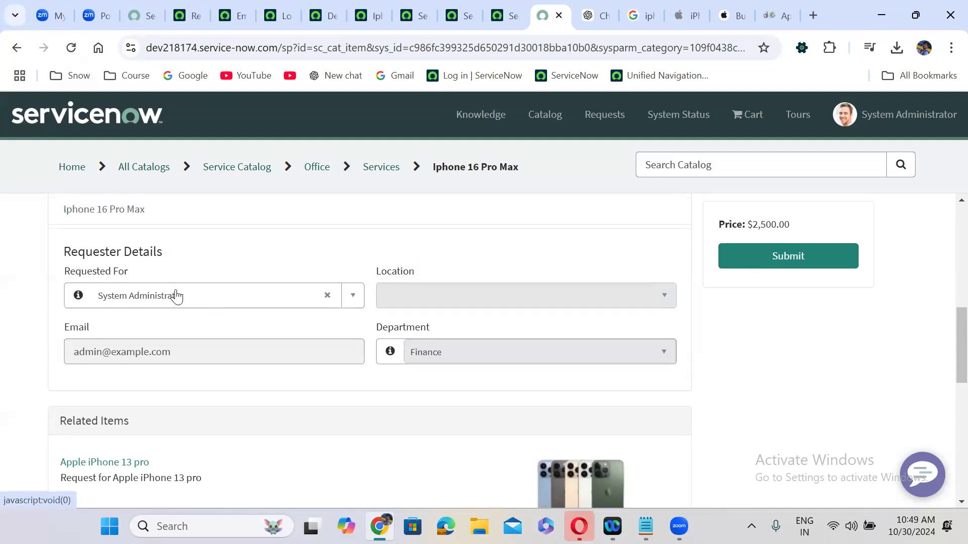
left_click(174, 349)
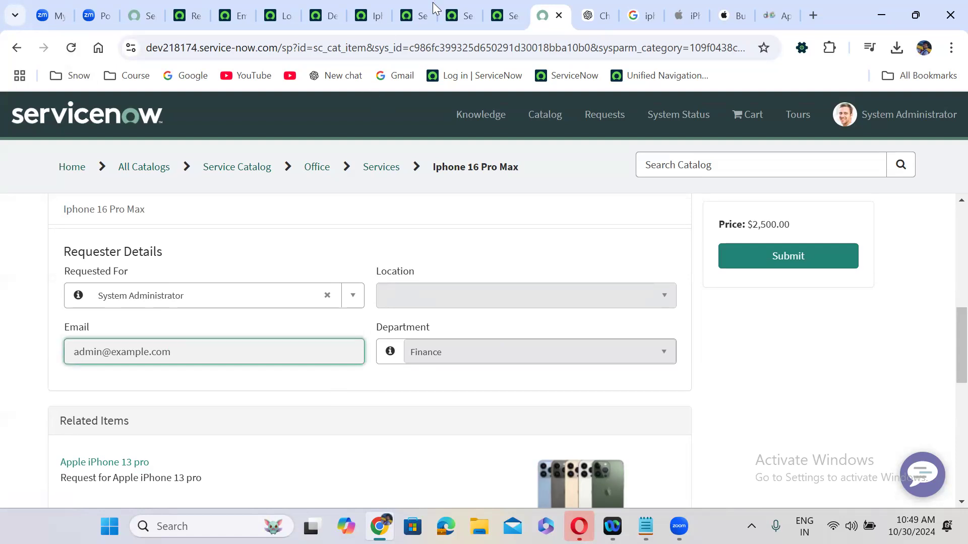
Check the iPhone 16 Pro Max item's Variables and Variable Sets lists for direct variables
left_click(369, 4)
left_click(114, 239)
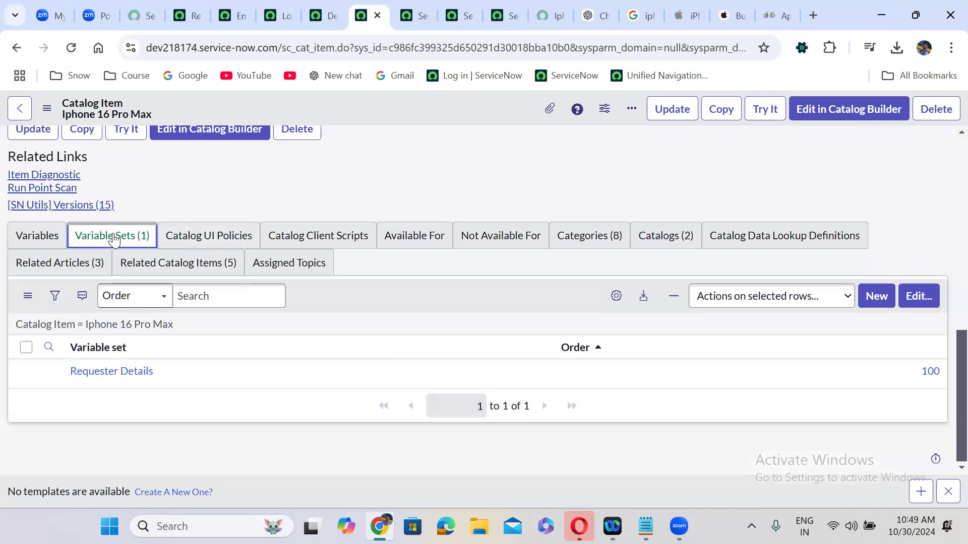
left_click(42, 237)
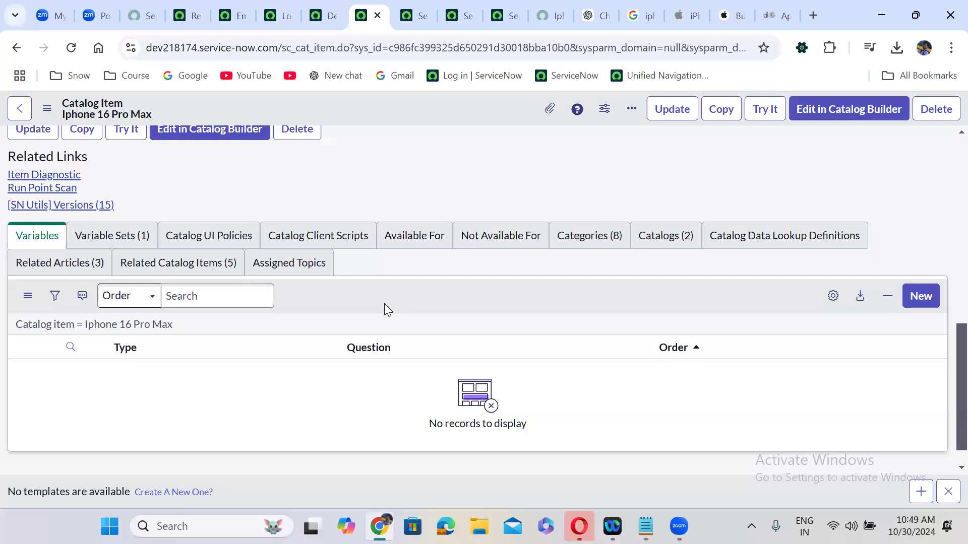
left_click(112, 235)
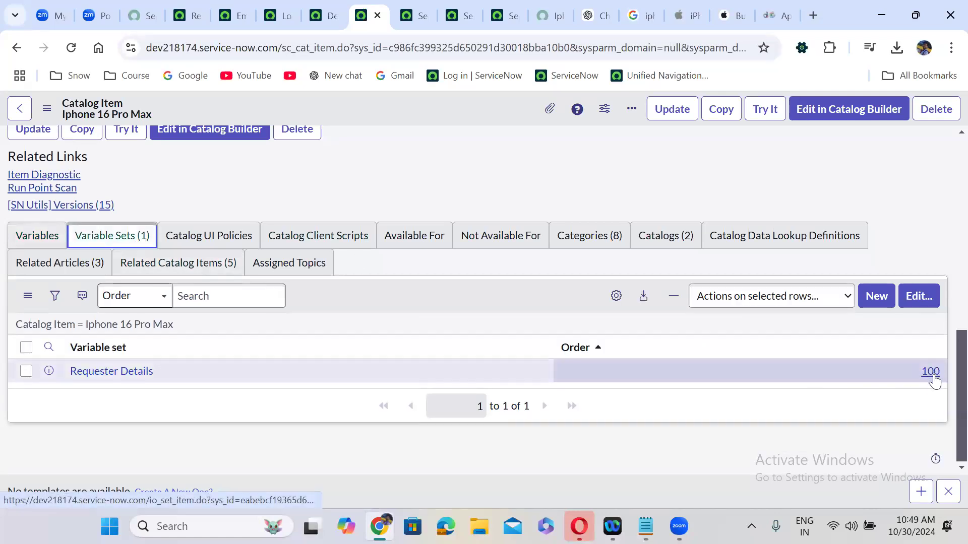
left_click(50, 232)
left_click(921, 296)
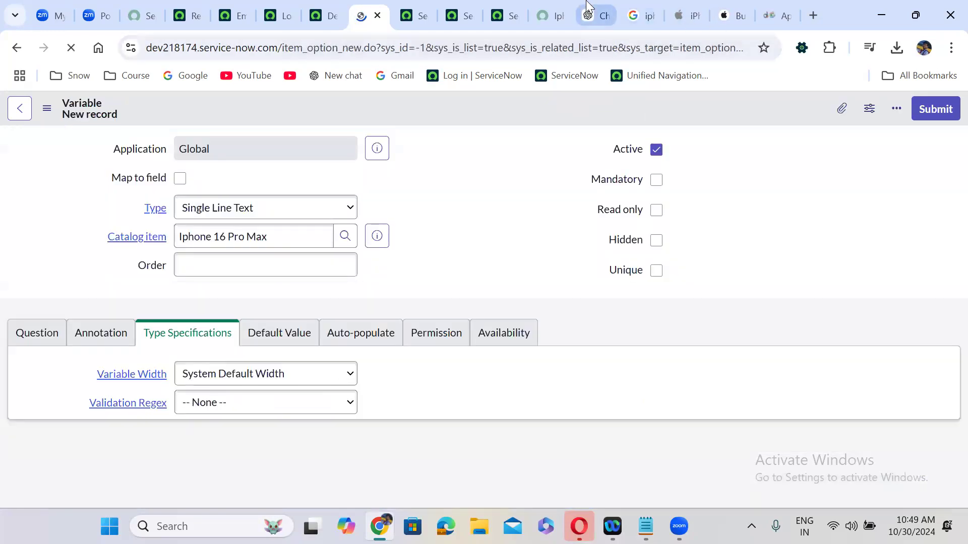
left_click(588, 7)
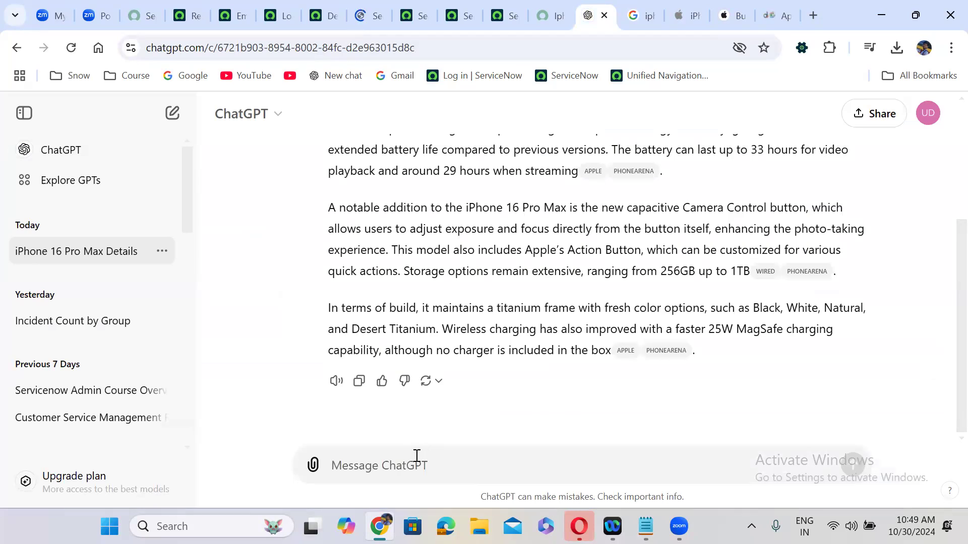
Ask ChatGPT 'Iphone 16 pro max catalog item specifications as variablles in servicenow' and read the reply
type("Iphone 16 ")
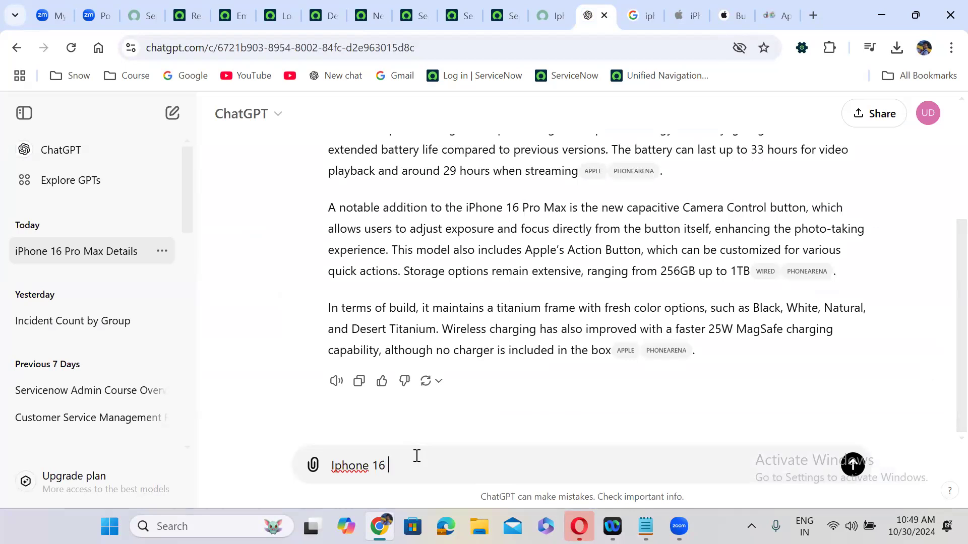
type("pro max catalog item ")
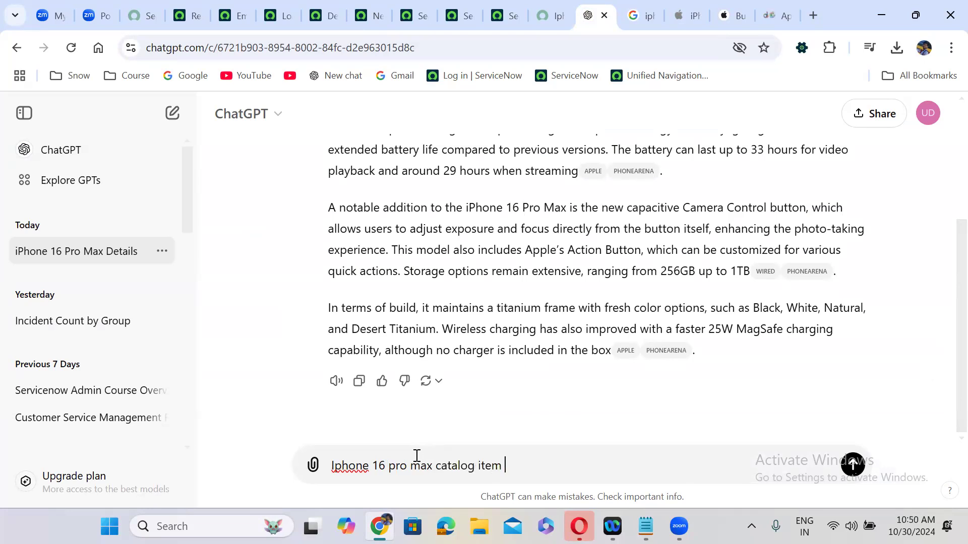
type("specifications as variablles in servicenow")
key("Return")
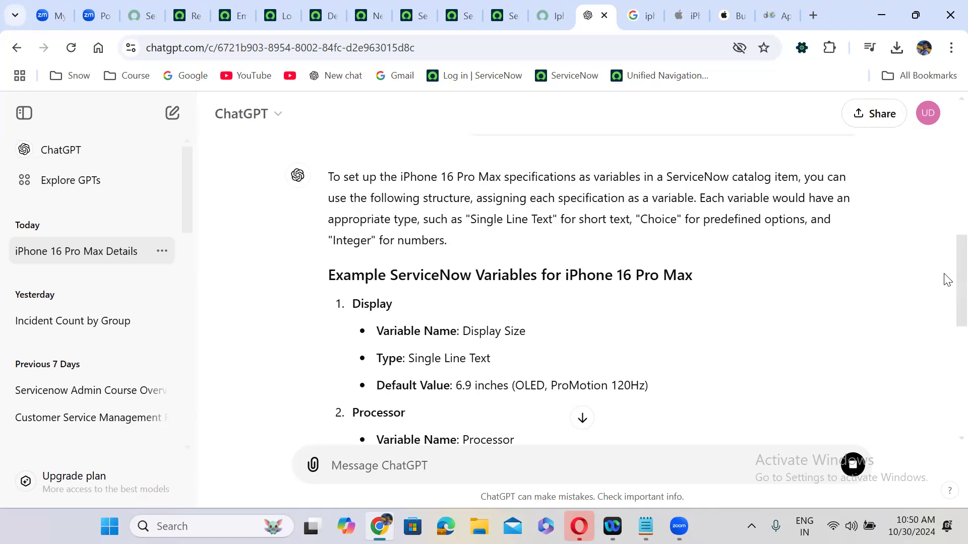
scroll(947, 298, "down", 3)
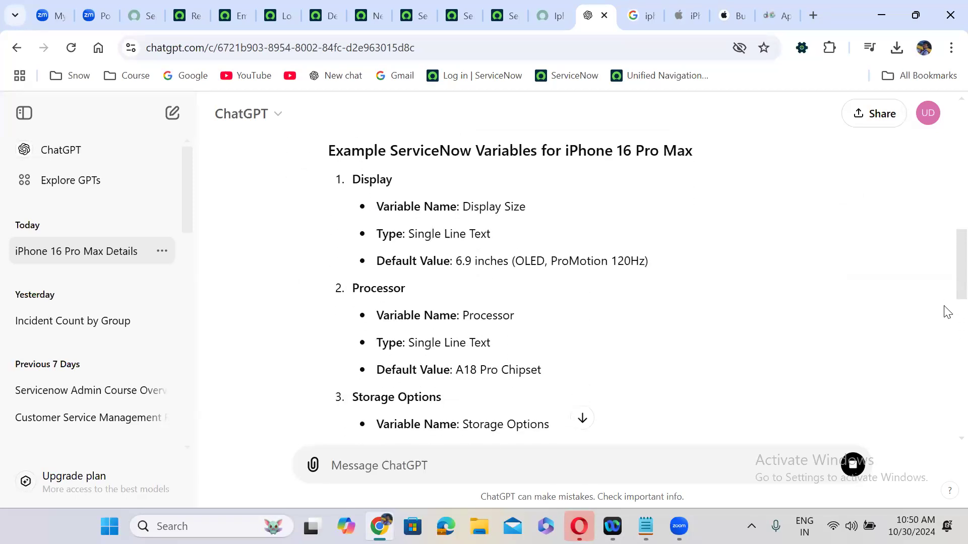
scroll(947, 314, "down", 5)
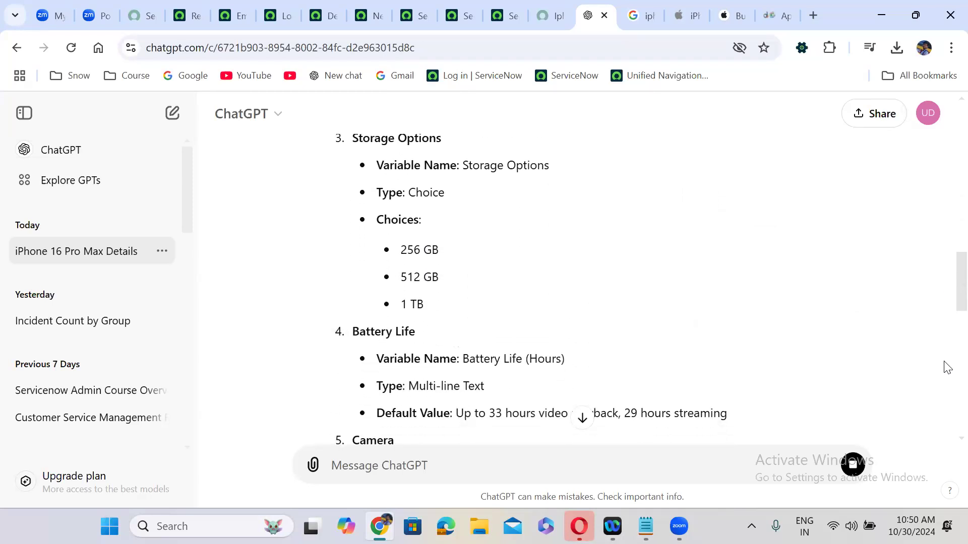
scroll(946, 393, "down", 9)
scroll(947, 450, "down", 7)
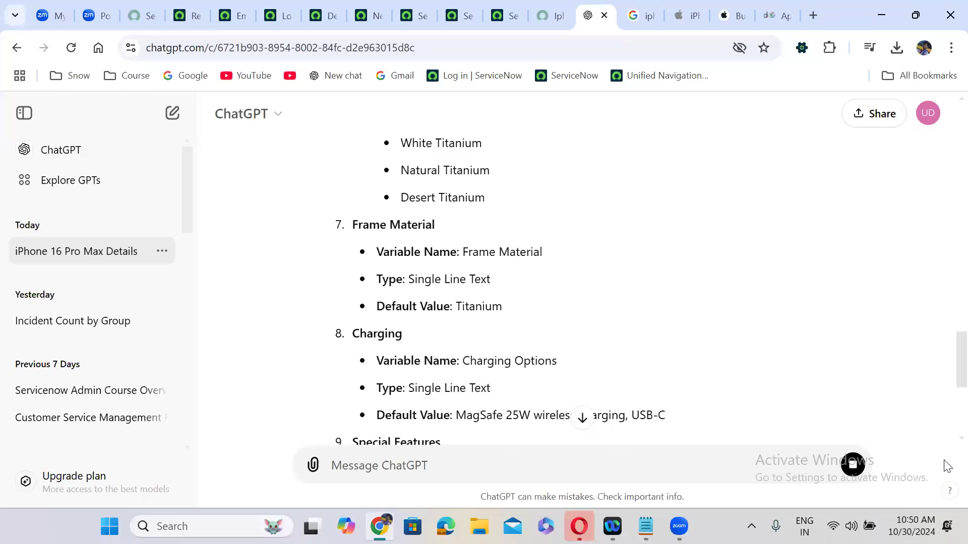
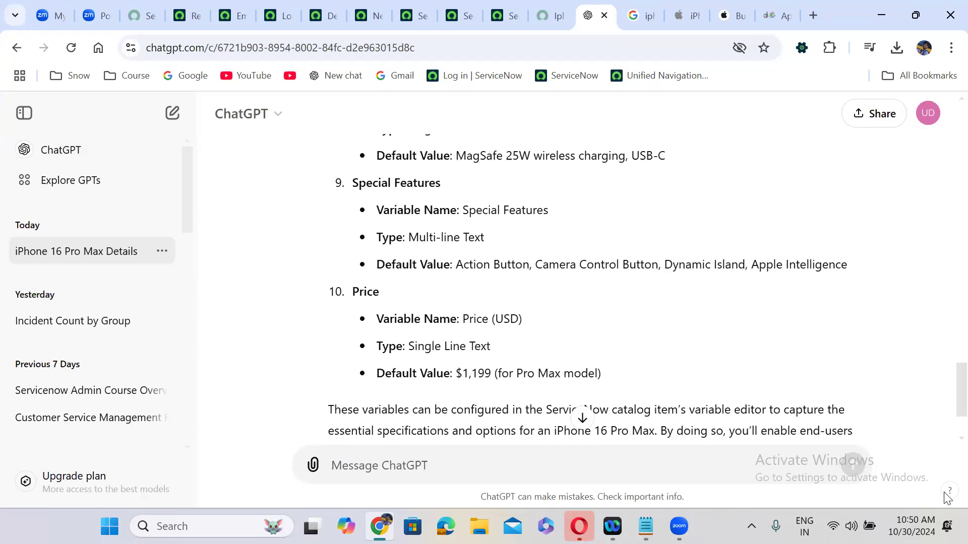
Start a new variable for the iPhone 16 Pro Max item with type Select Box
scroll(945, 479, "up", 3)
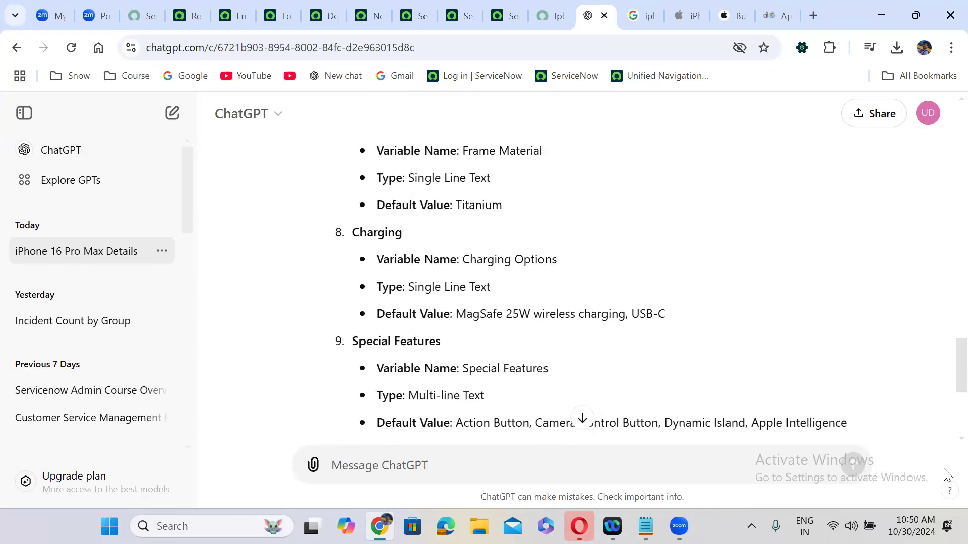
scroll(945, 476, "down", 1)
scroll(945, 476, "up", 1)
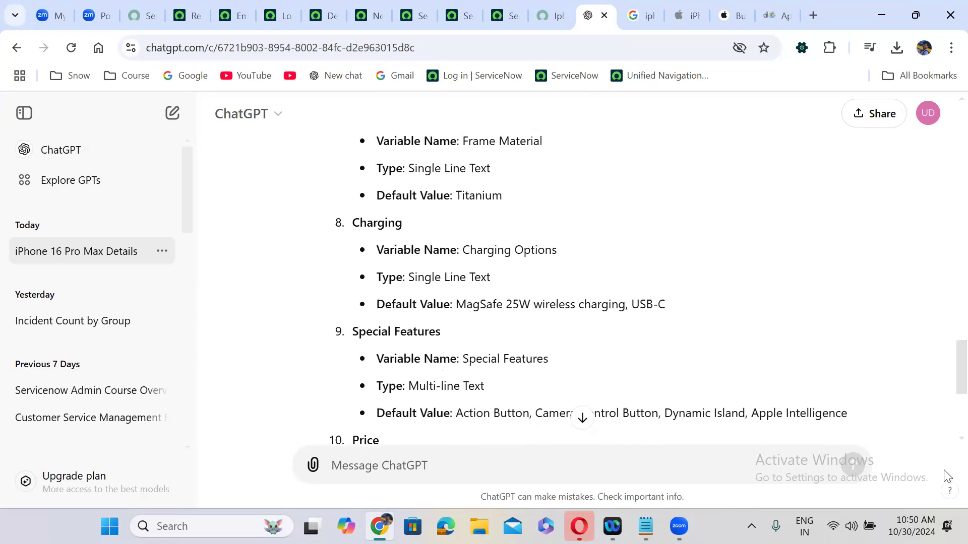
scroll(944, 471, "down", 1)
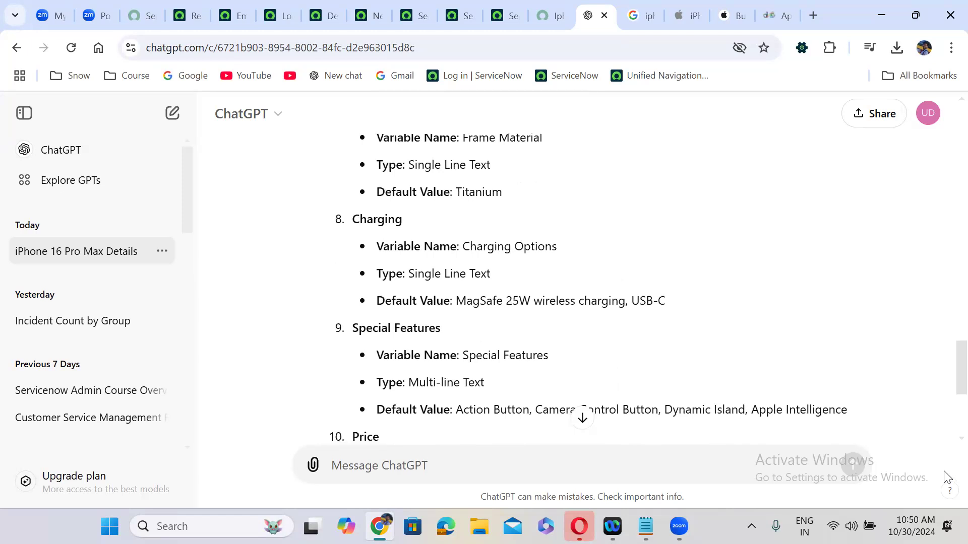
scroll(946, 477, "up", 3)
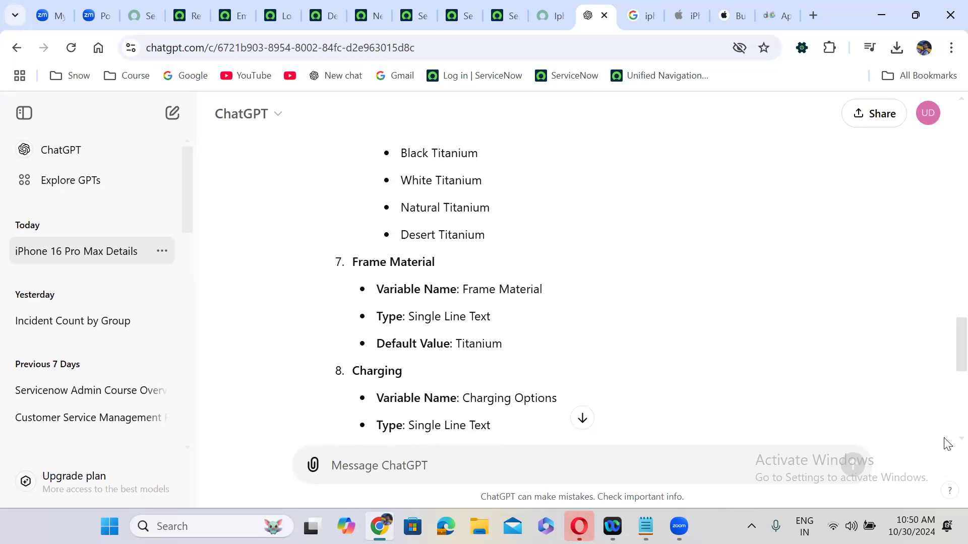
scroll(945, 444, "up", 2)
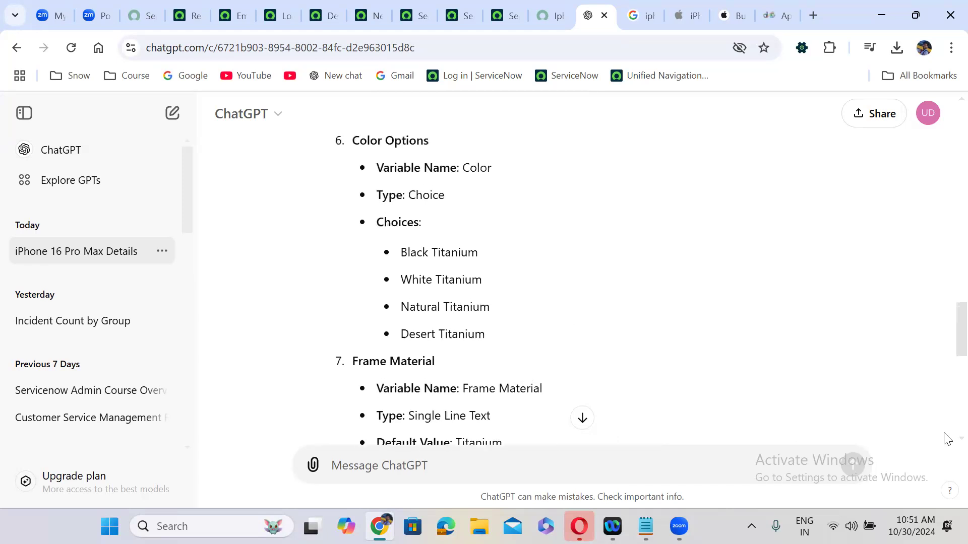
scroll(945, 444, "down", 1)
scroll(945, 469, "down", 5)
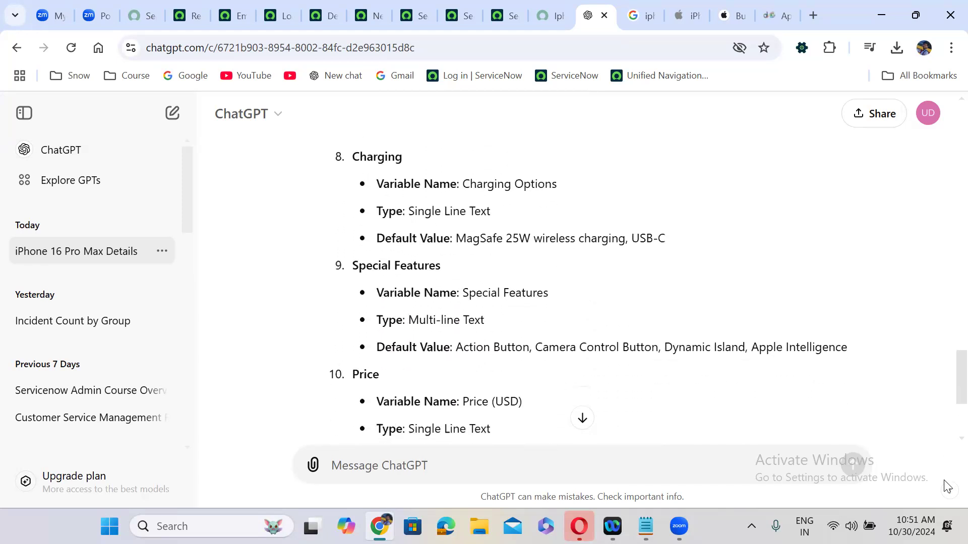
scroll(947, 454, "up", 8)
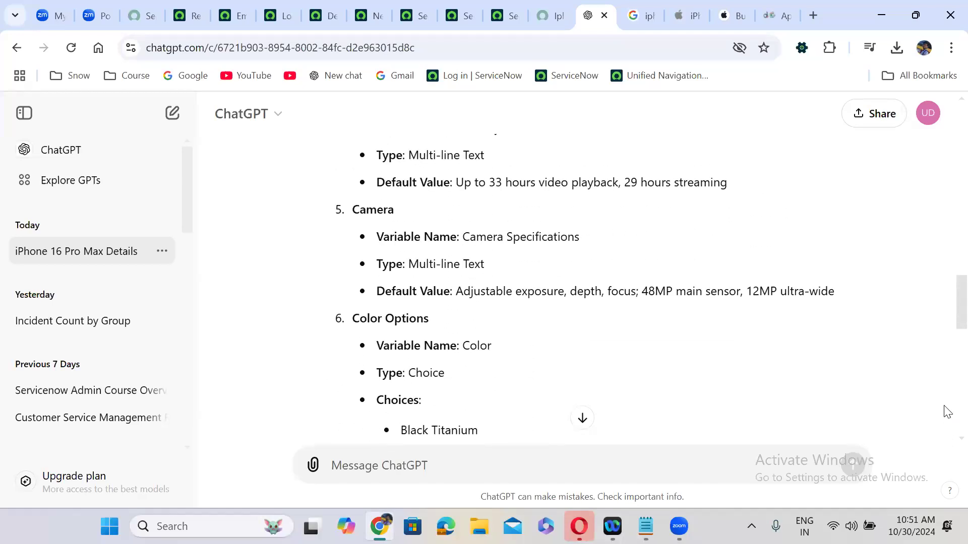
scroll(946, 398, "up", 5)
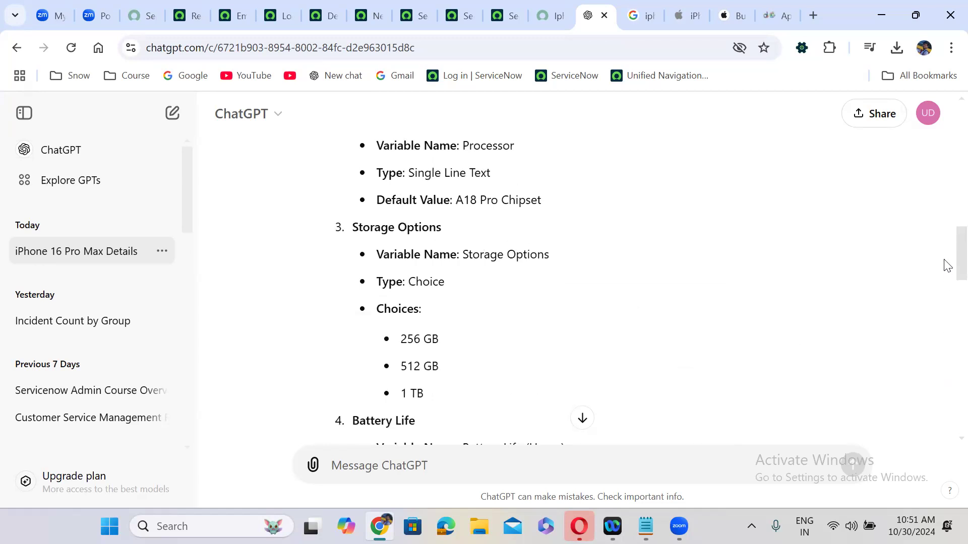
scroll(946, 257, "up", 4)
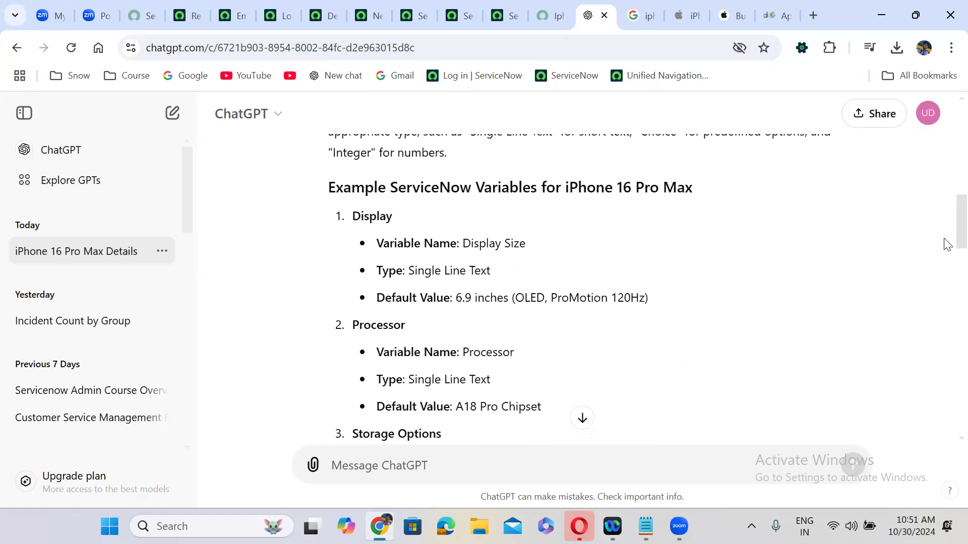
scroll(946, 245, "down", 4)
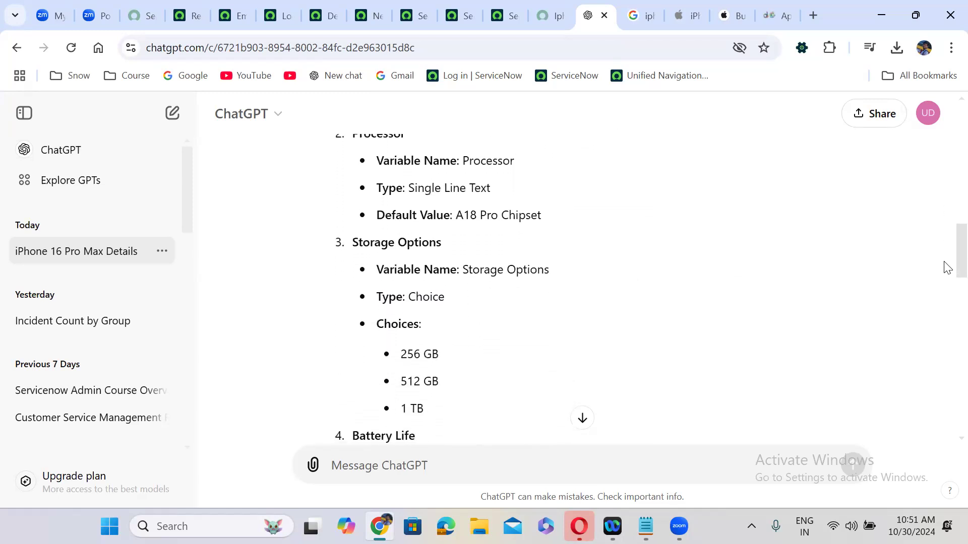
scroll(946, 275, "down", 5)
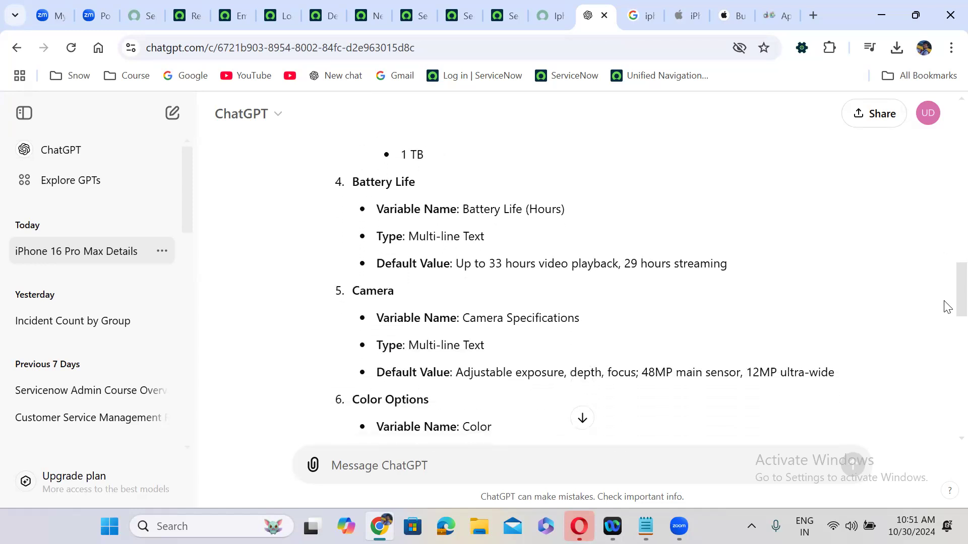
scroll(947, 310, "down", 1)
scroll(946, 320, "down", 5)
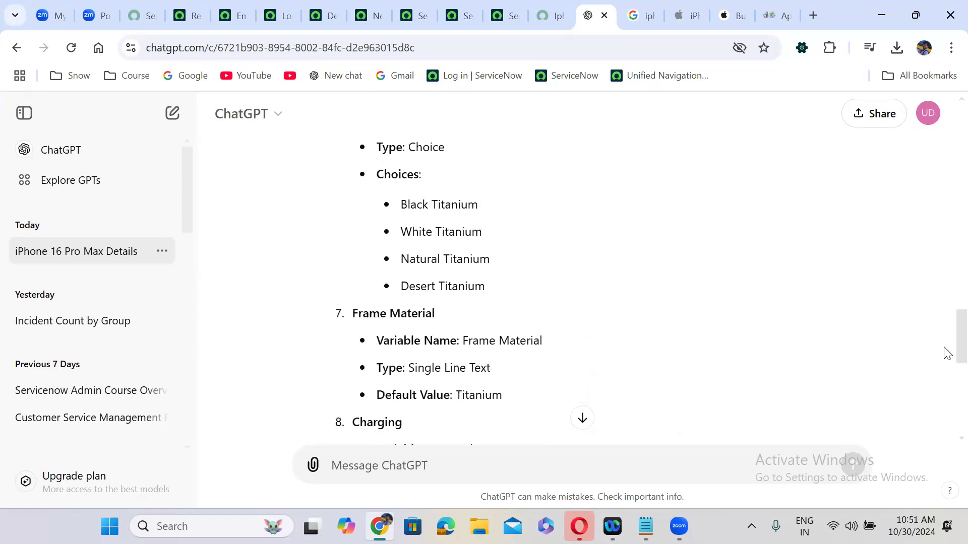
scroll(946, 359, "down", 2)
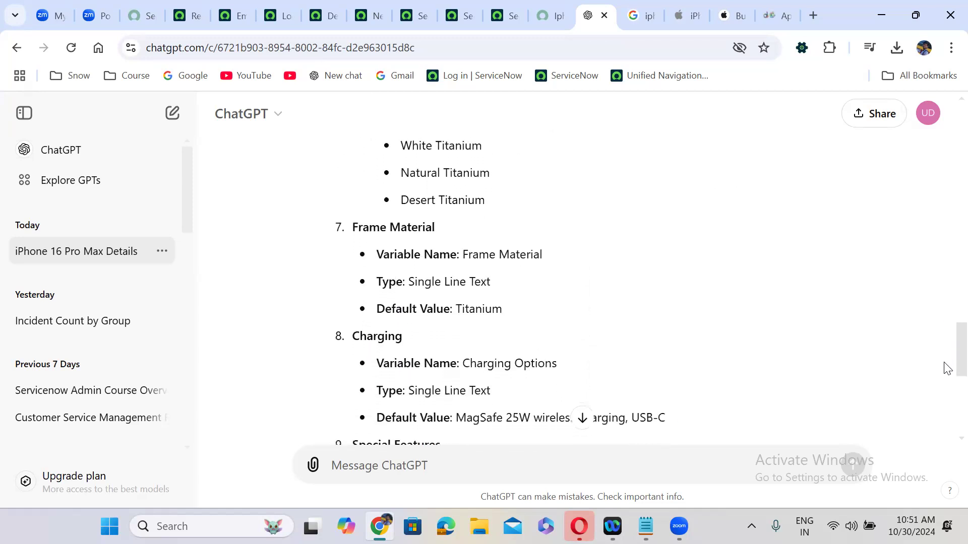
scroll(947, 371, "down", 1)
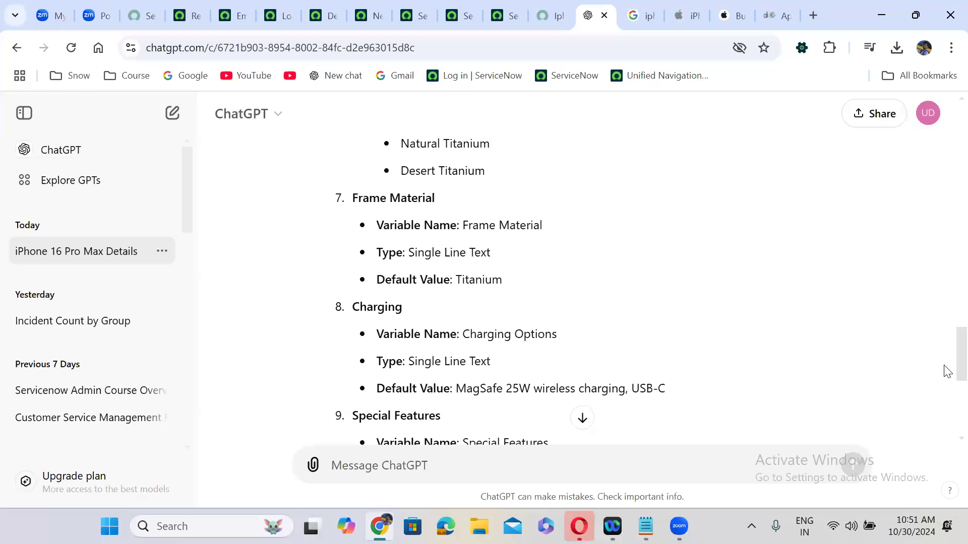
scroll(945, 378, "down", 4)
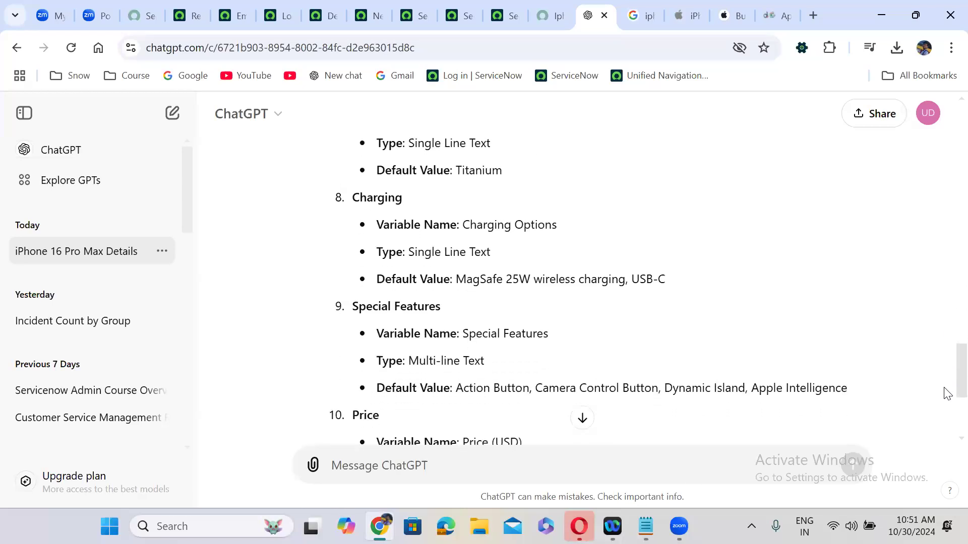
scroll(946, 405, "down", 3)
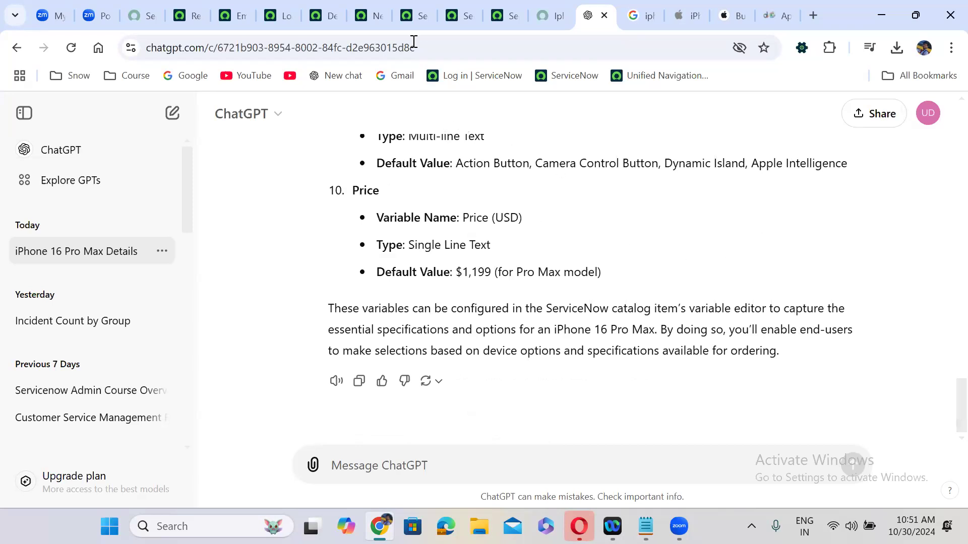
left_click(283, 10)
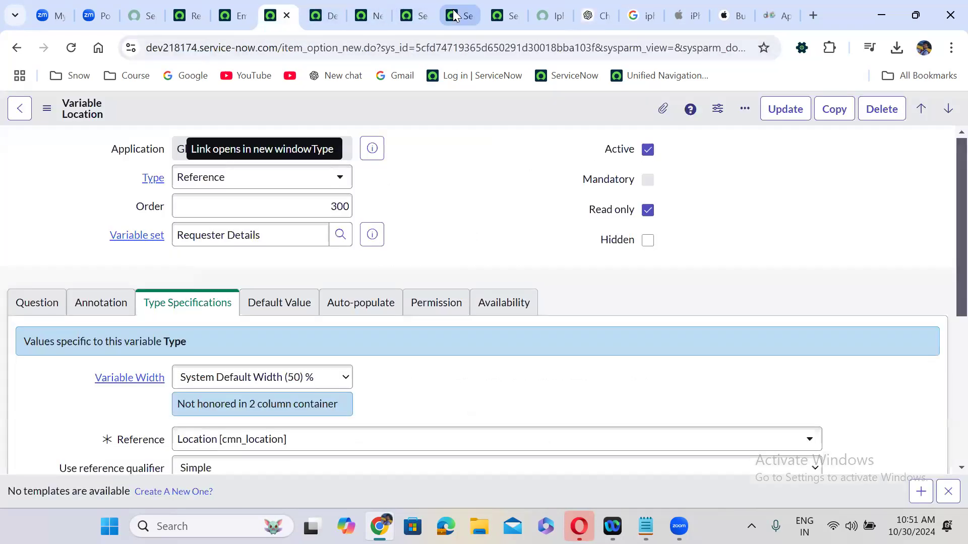
left_click(379, 1)
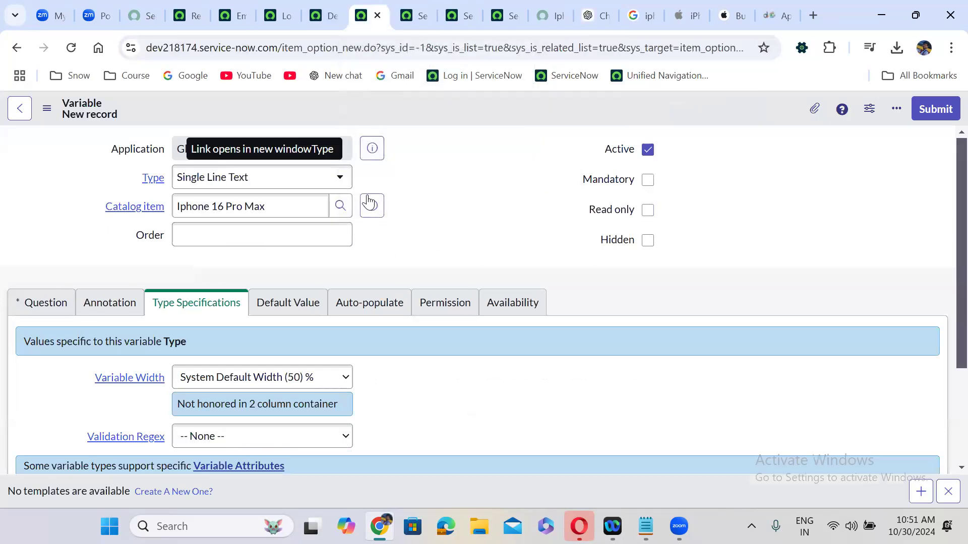
left_click(246, 176)
type("select")
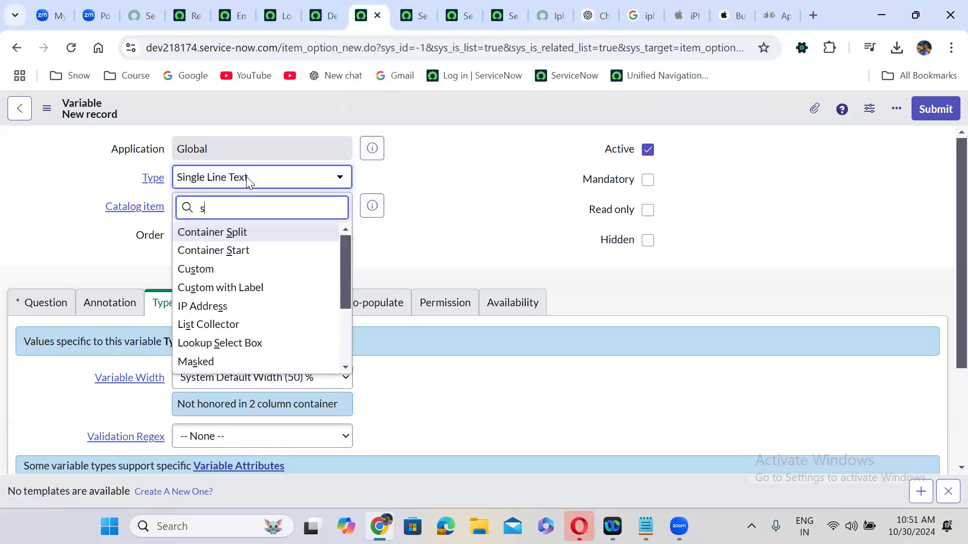
key("Down")
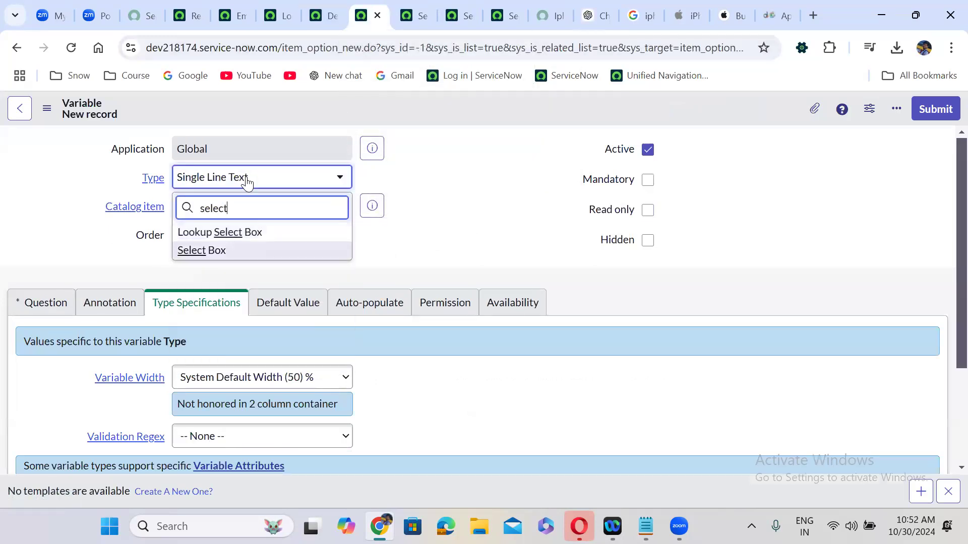
key("Return")
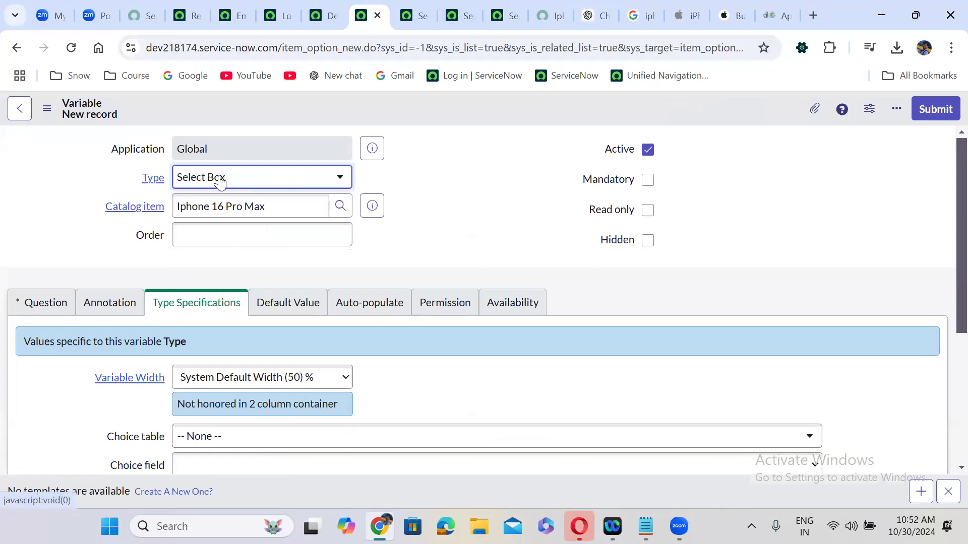
Enter the question 'Color', tick Include none, and submit the variable
left_click(53, 306)
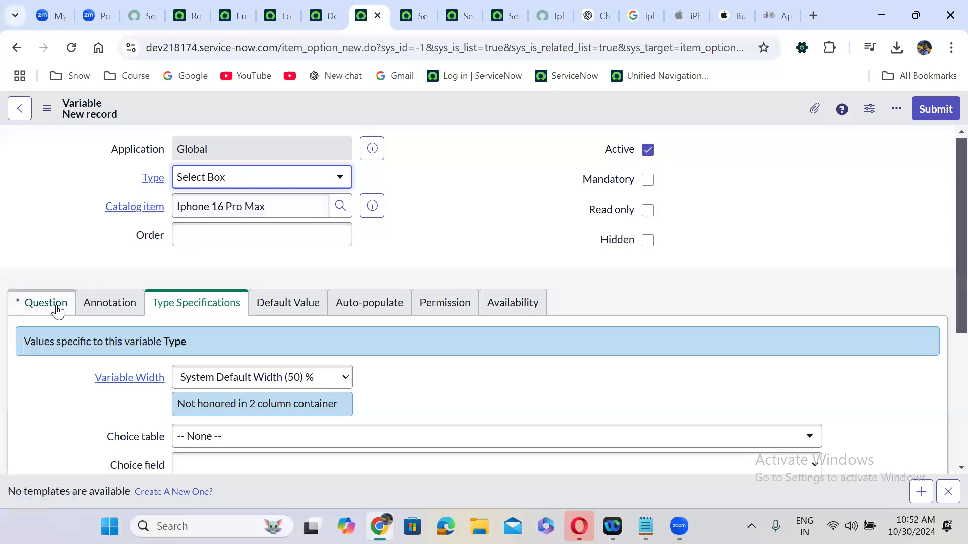
left_click(195, 366)
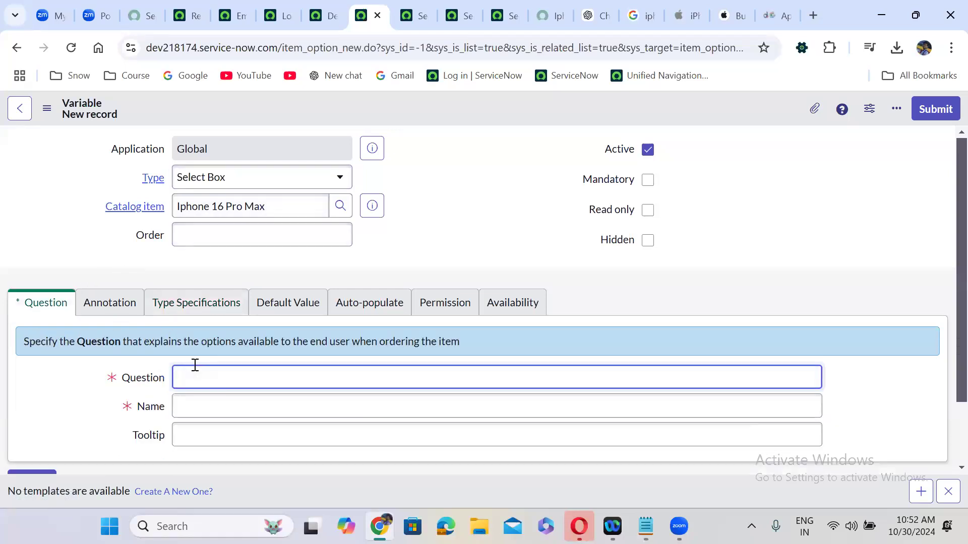
left_click(359, 324)
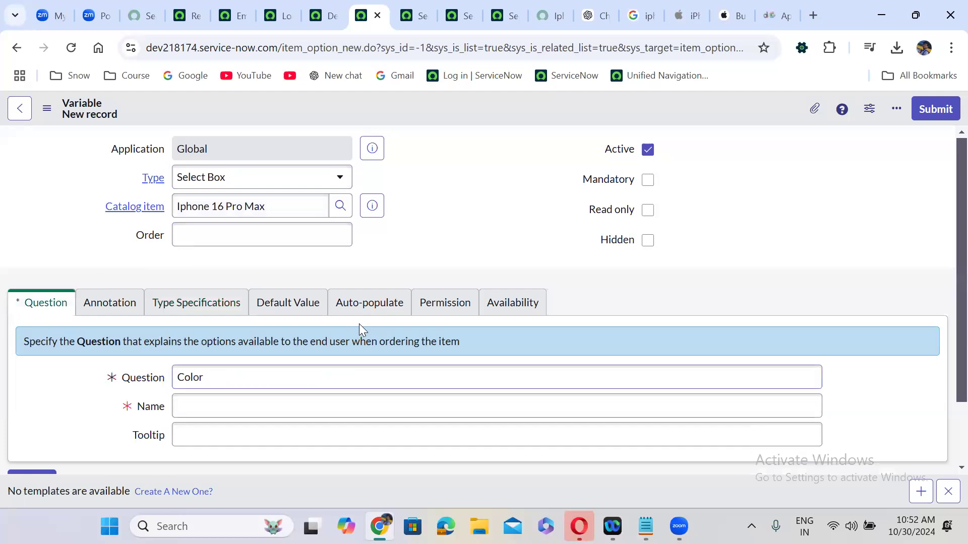
left_click(184, 309)
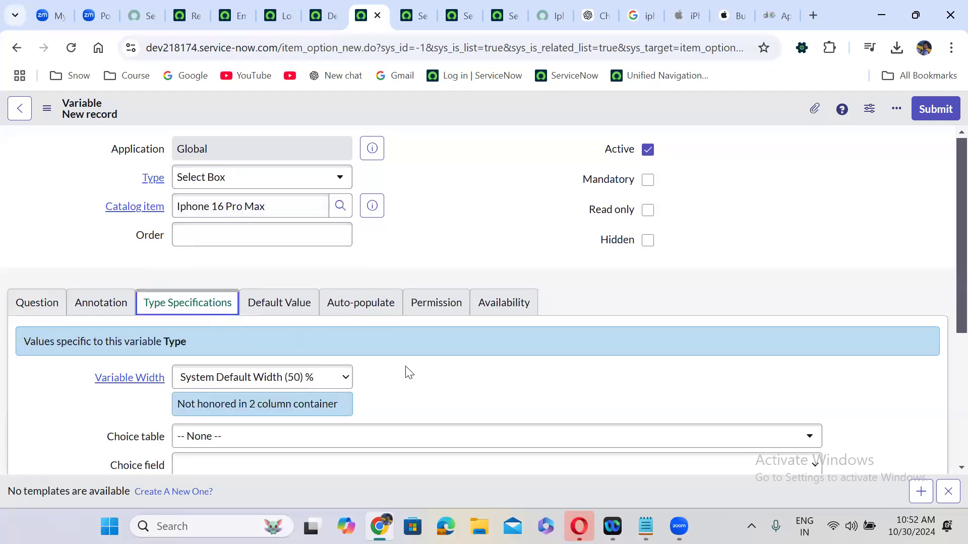
scroll(405, 372, "down", 2)
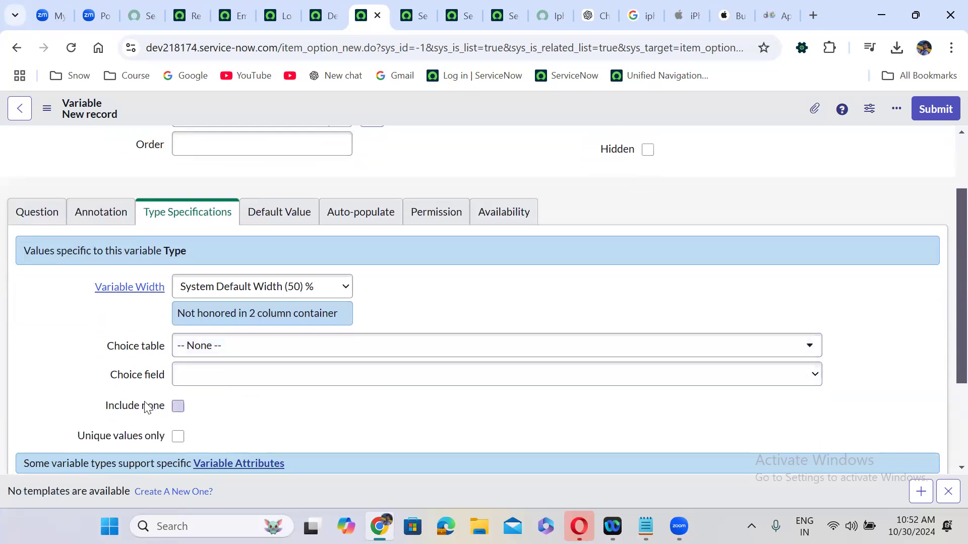
left_click(178, 407)
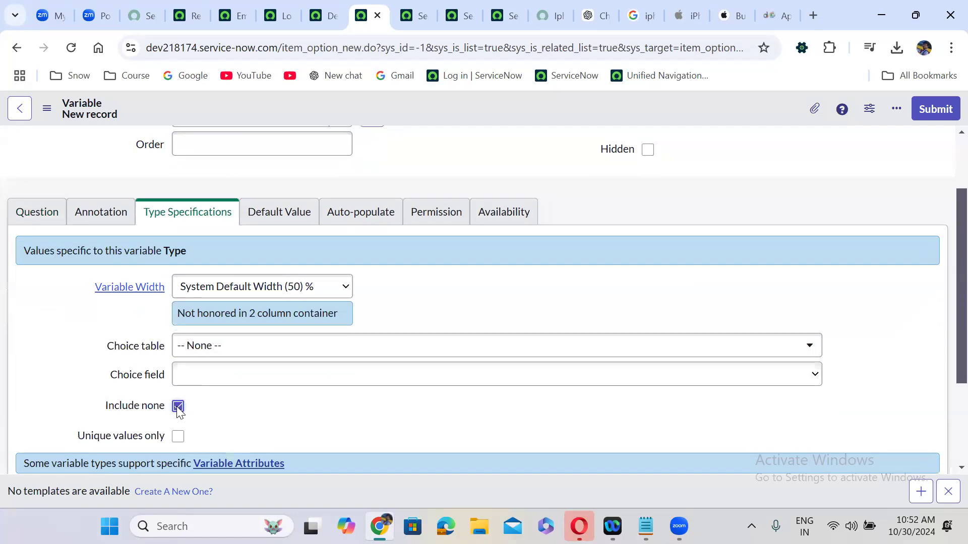
left_click(51, 224)
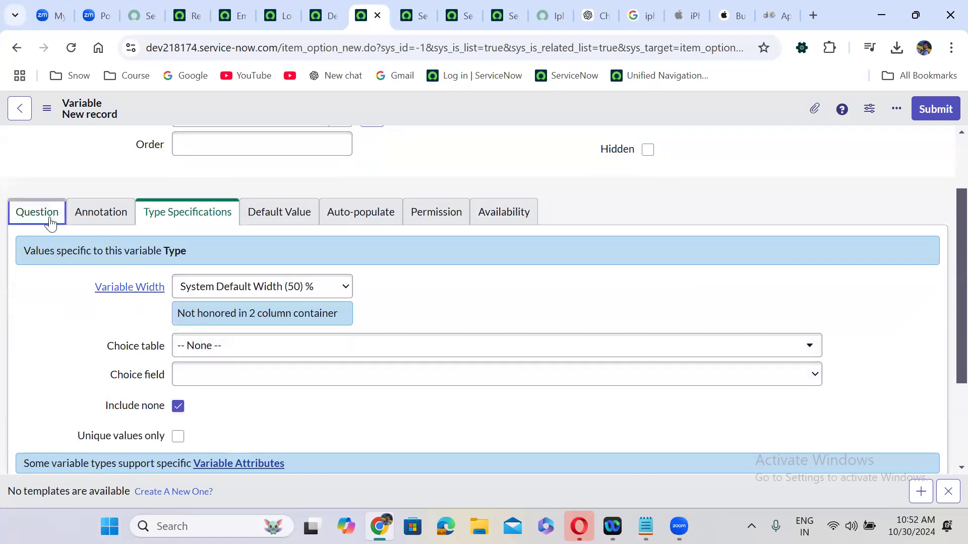
left_click(938, 109)
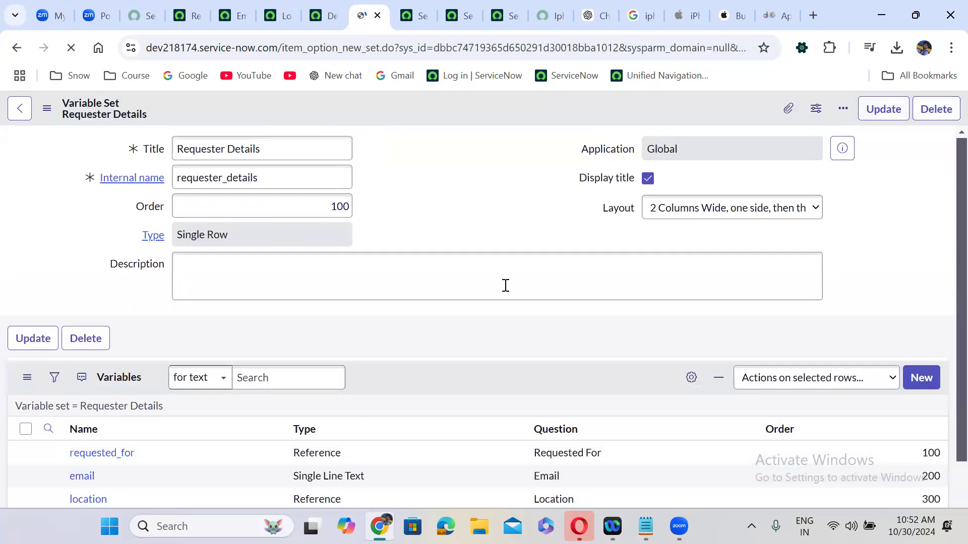
Set the Color variable's order to 200 in the item's Variables list
left_click(345, 338)
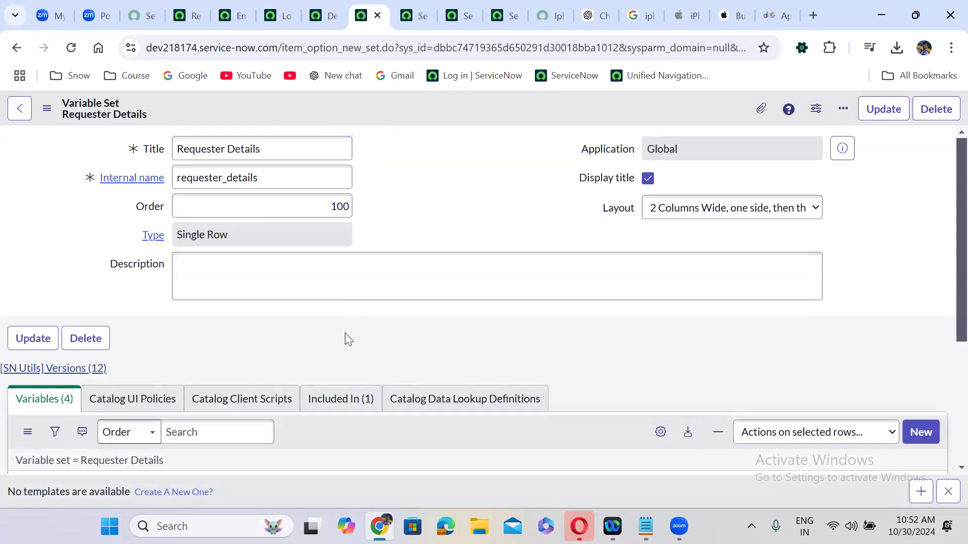
scroll(345, 338, "down", 4)
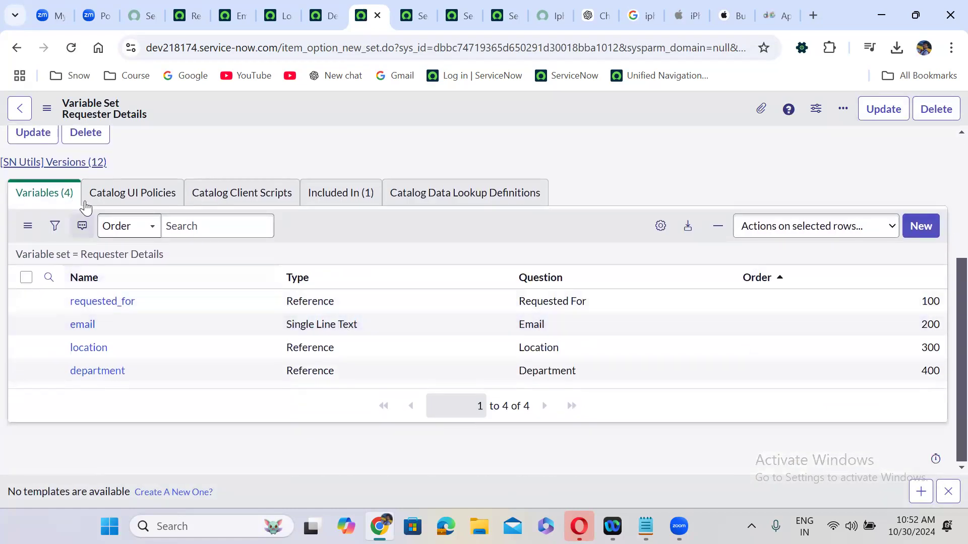
left_click(16, 48)
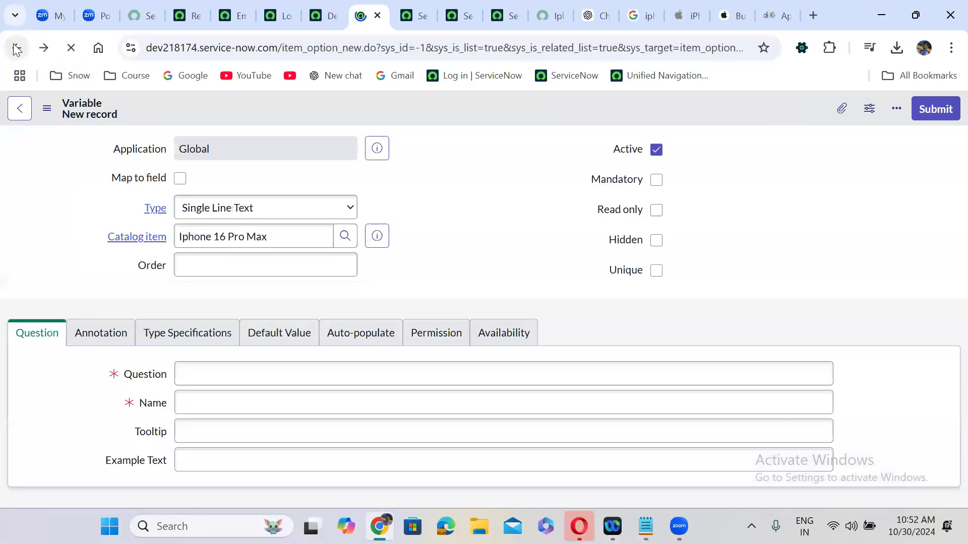
left_click(17, 48)
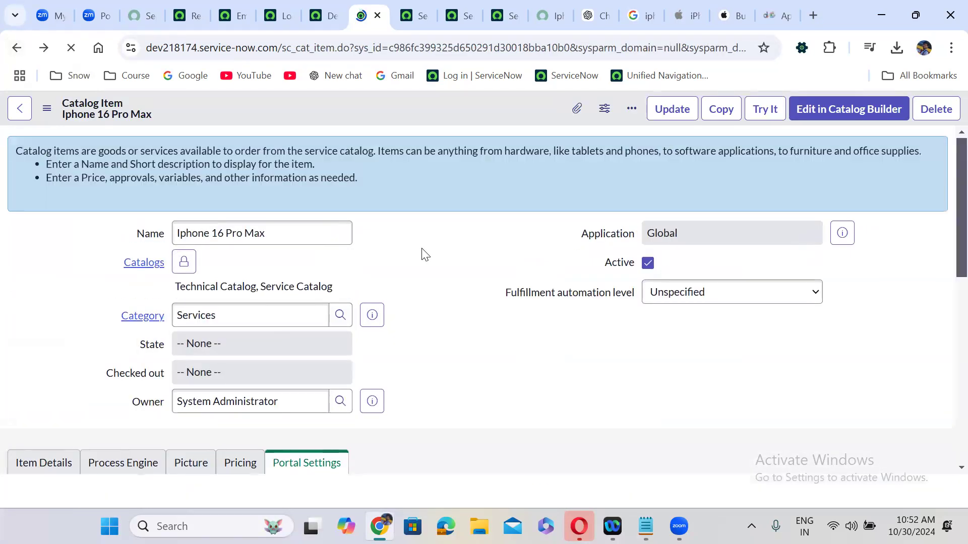
scroll(422, 255, "down", 3)
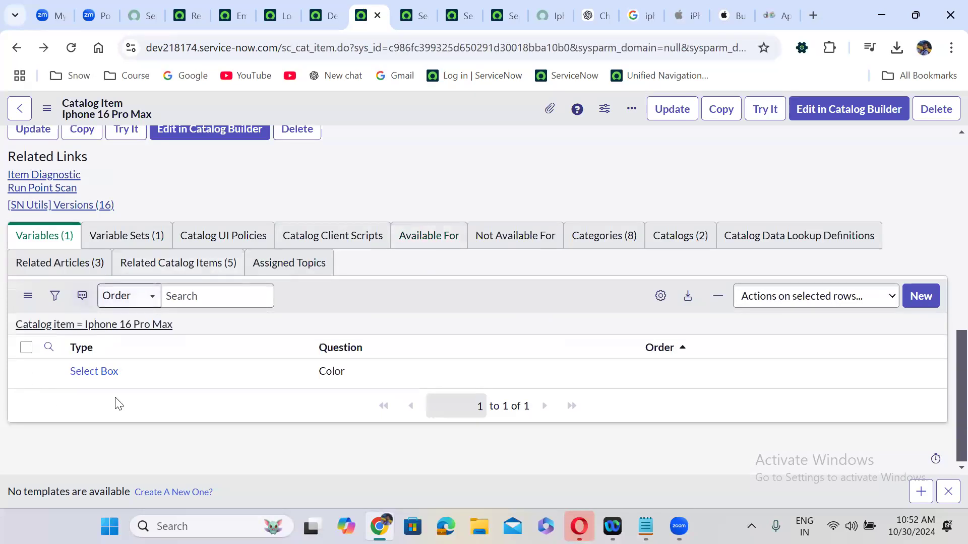
left_click(705, 377)
left_click(705, 376)
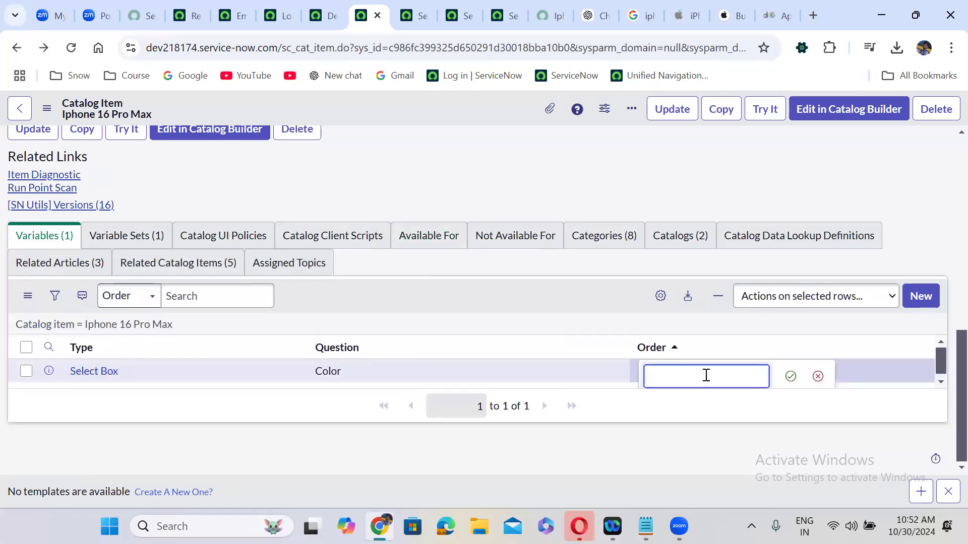
type("200")
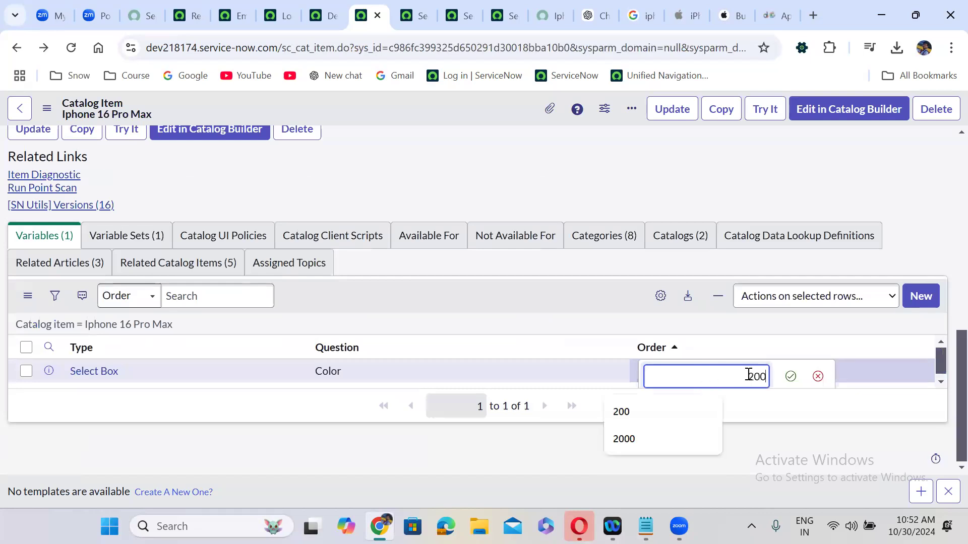
left_click(791, 378)
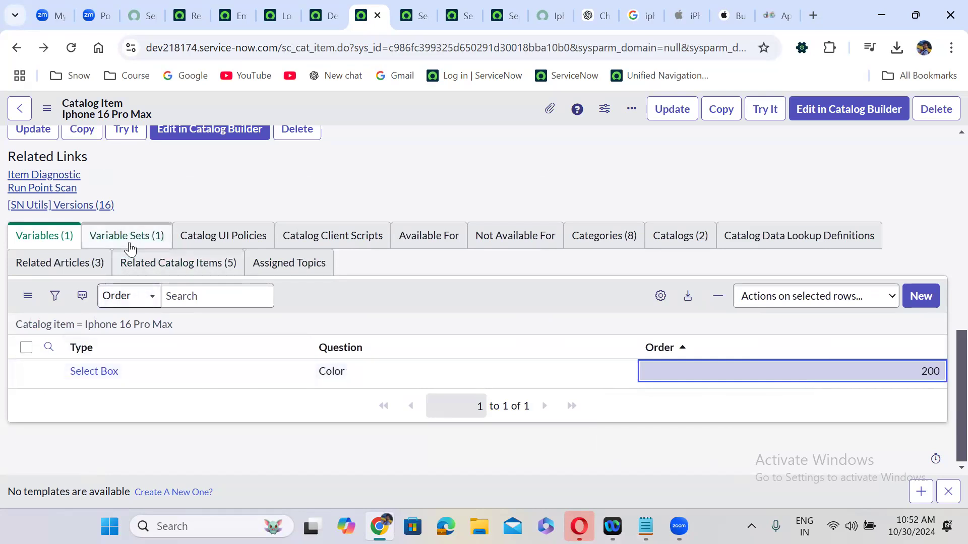
Check that the Requester Details variable set sits at order 100
left_click(129, 243)
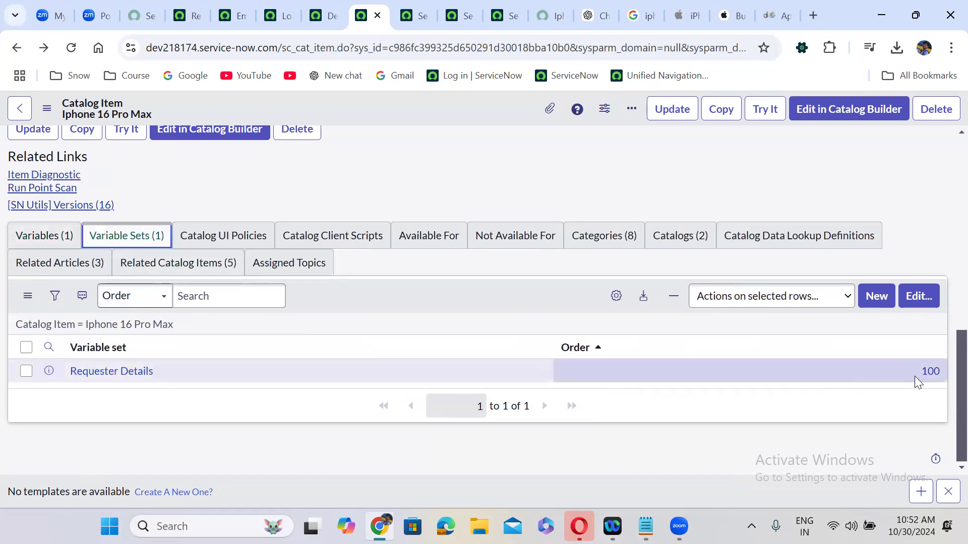
left_click(45, 241)
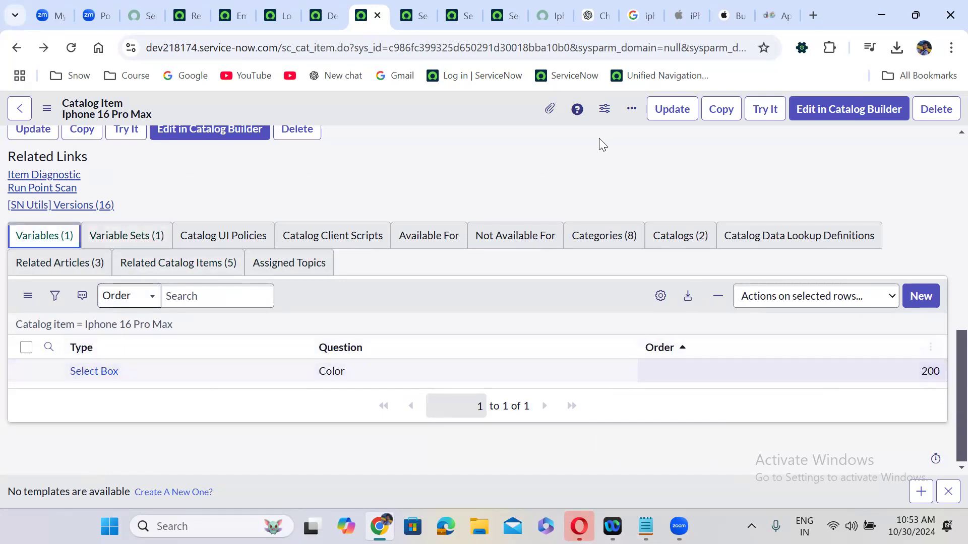
left_click(553, 14)
Refresh the portal form and confirm the Color dropdown offers only '-- None --'
left_click(71, 47)
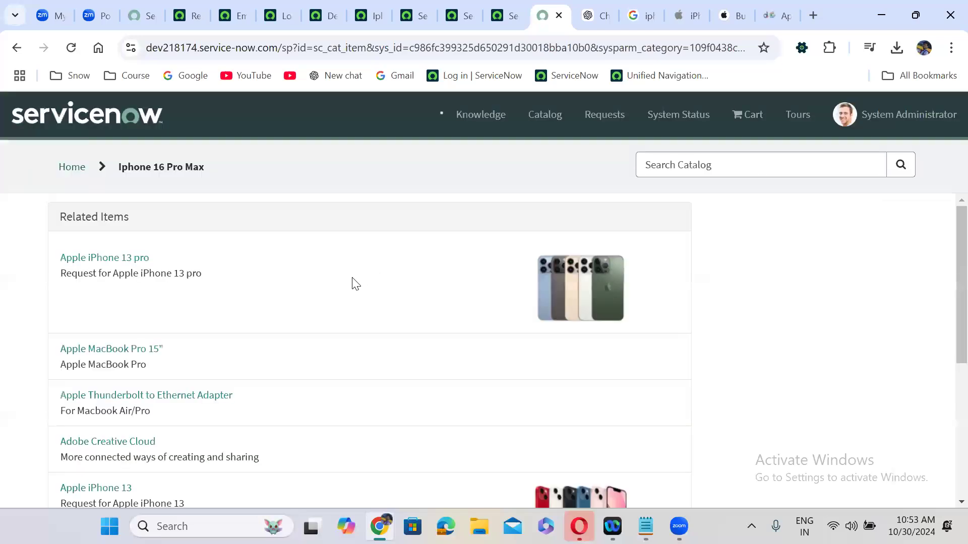
scroll(351, 280, "down", 1)
scroll(351, 280, "down", 10)
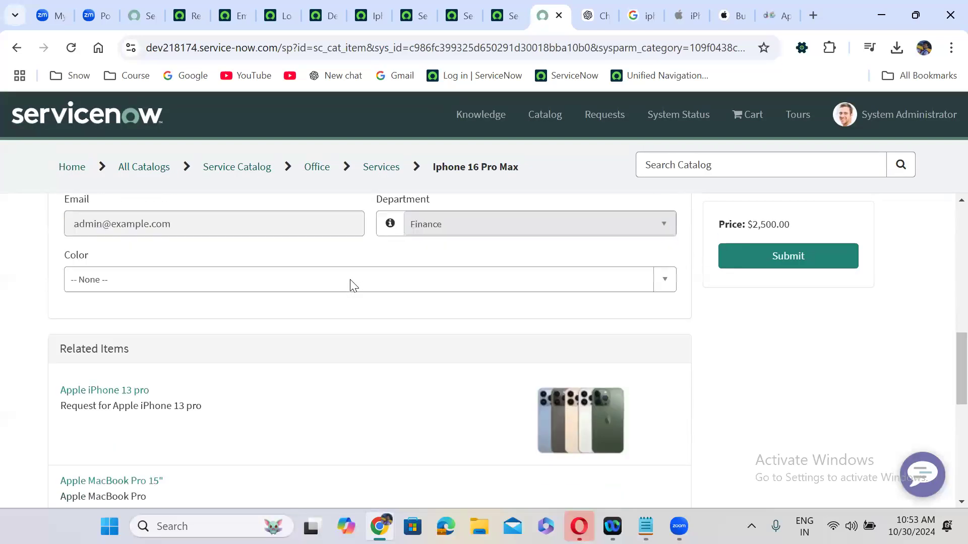
scroll(350, 283, "up", 1)
left_click(212, 285)
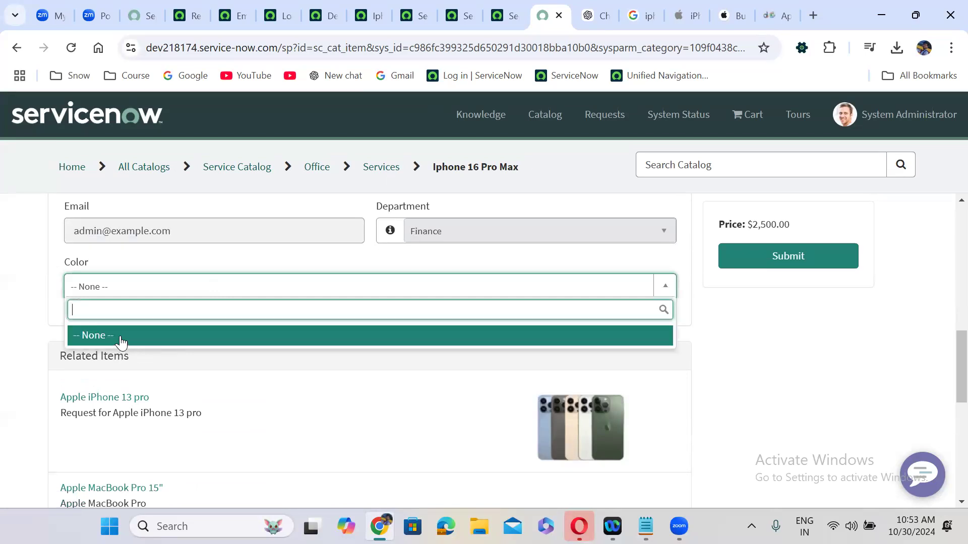
left_click(31, 254)
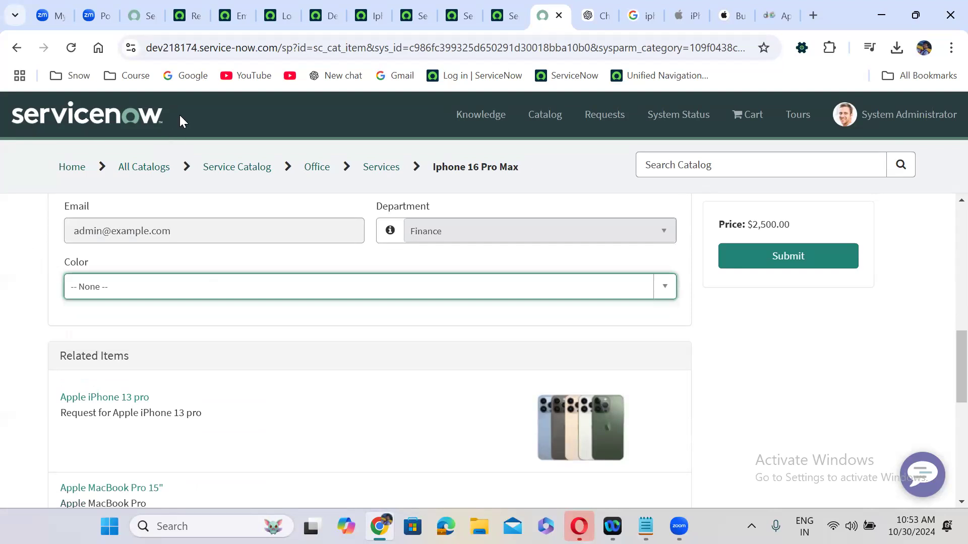
Create a new Select Box variable on the iPhone 16 Pro Max item
left_click(187, 6)
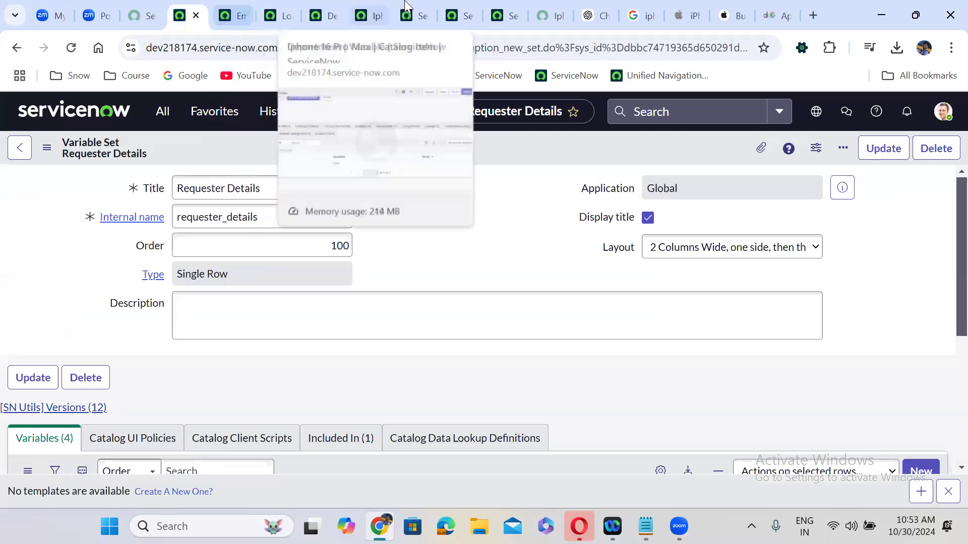
left_click(377, 7)
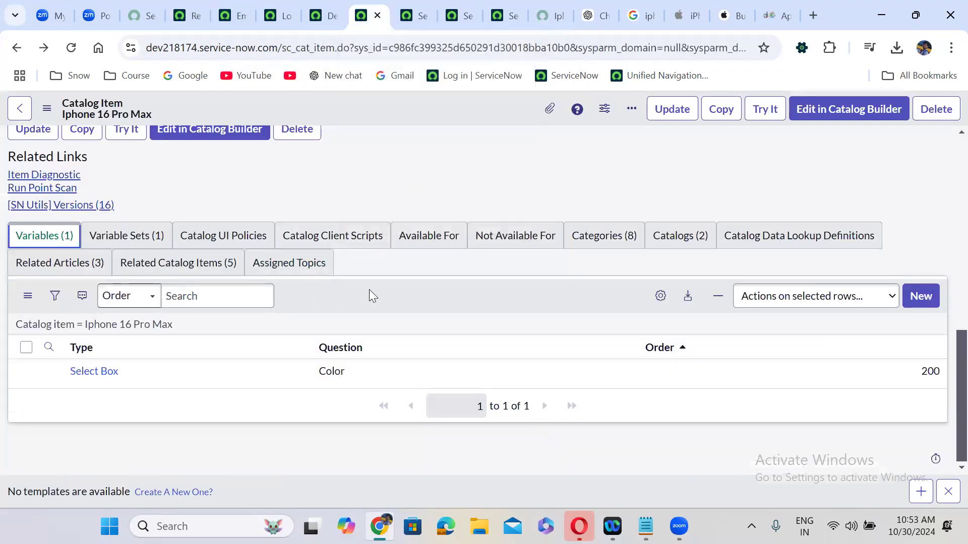
left_click(922, 297)
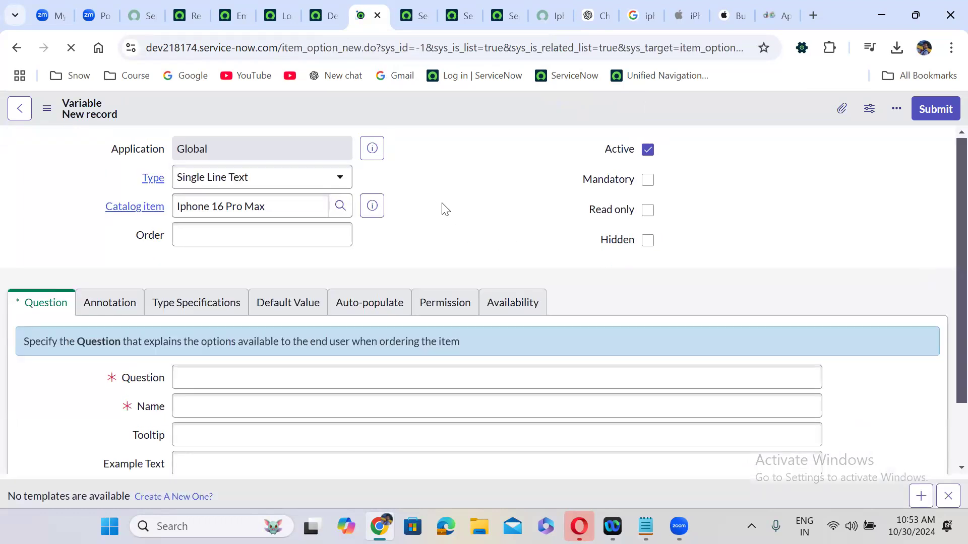
left_click(258, 176)
type("sele")
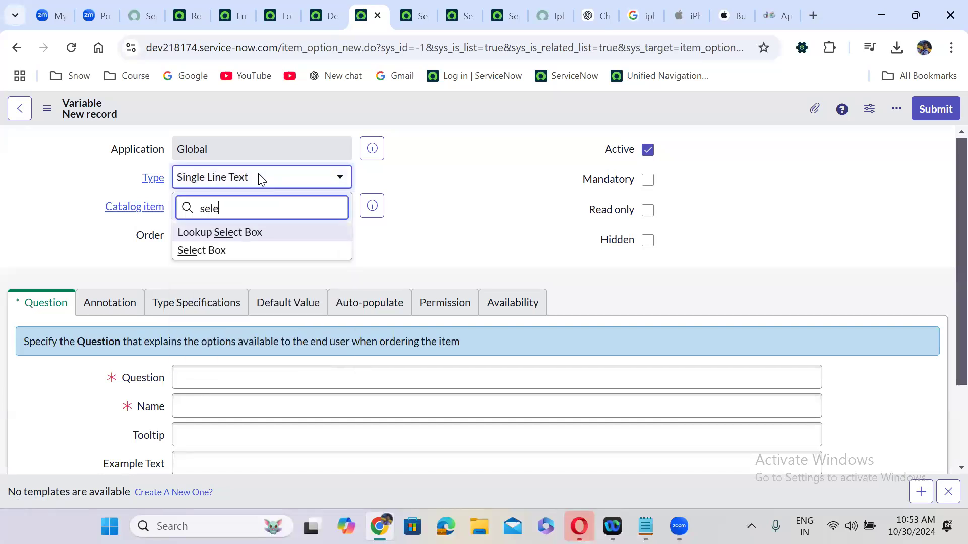
key("Return")
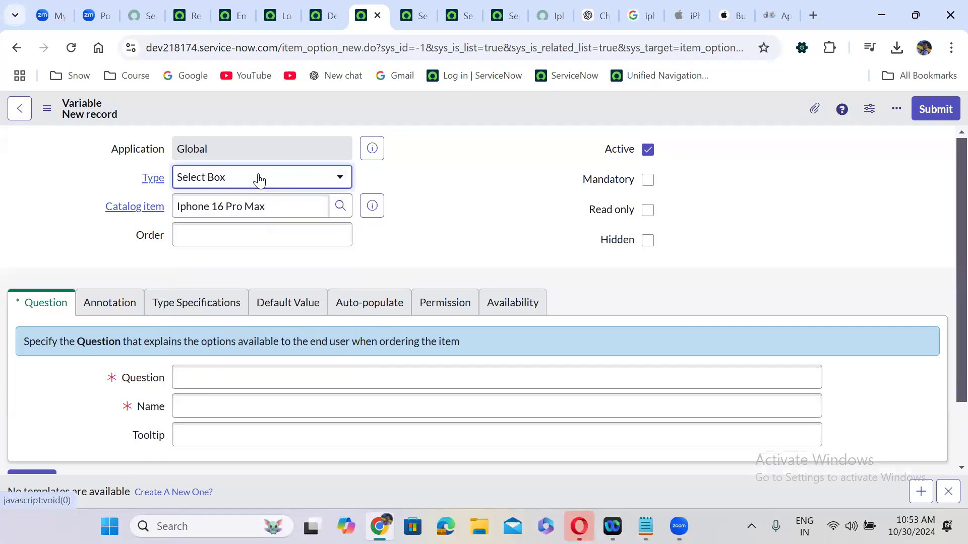
Give it order 300 and question 'Storage', include a None choice, and submit
left_click(236, 233)
type("300")
left_click(201, 381)
type("Storage")
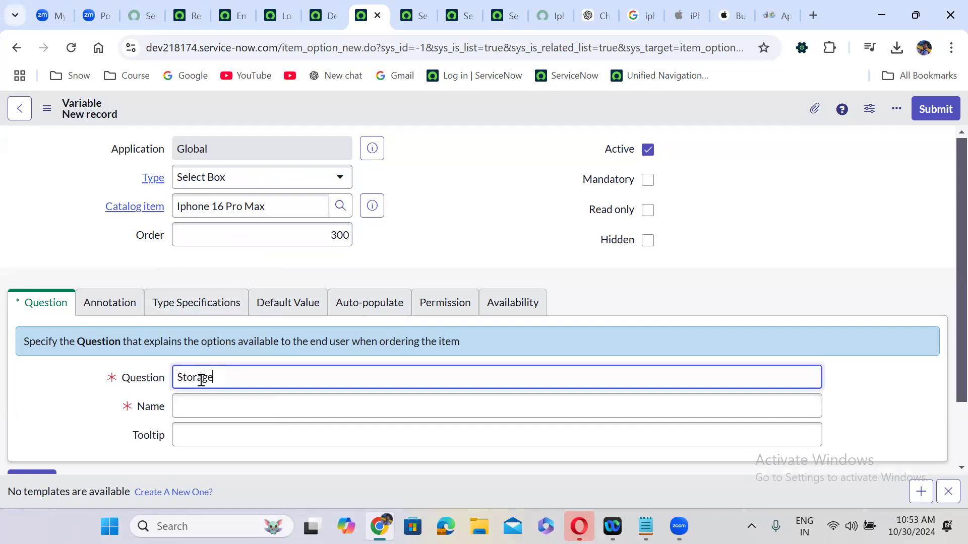
left_click(238, 313)
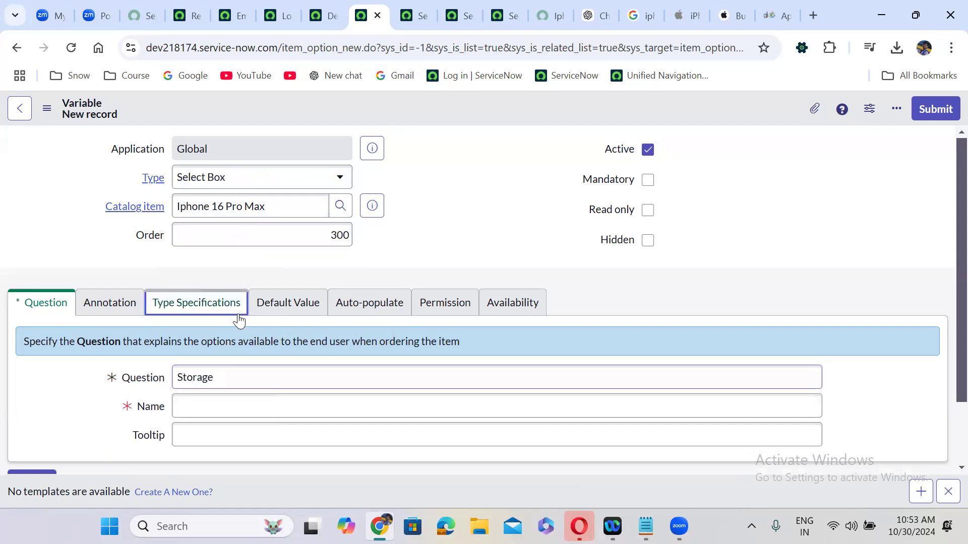
scroll(355, 393, "down", 1)
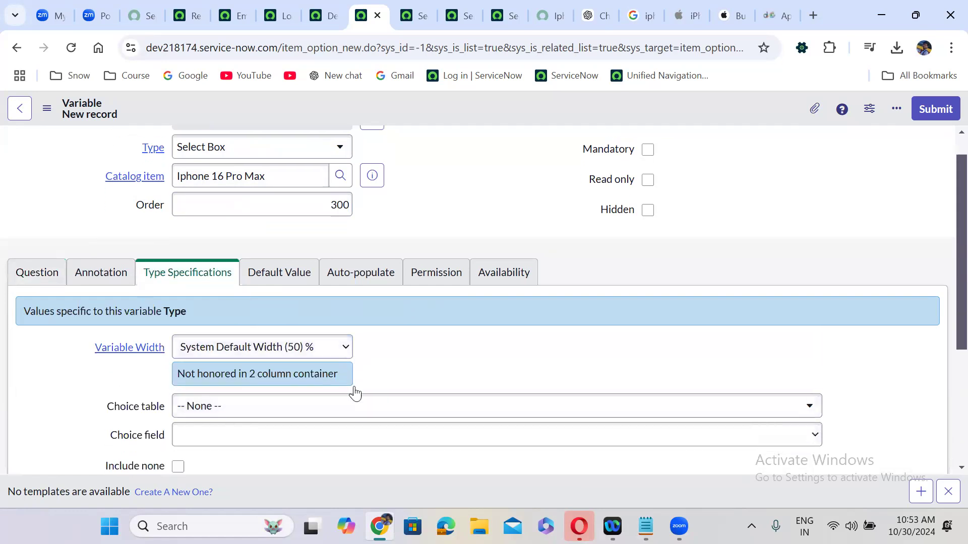
scroll(356, 392, "down", 2)
left_click(179, 406)
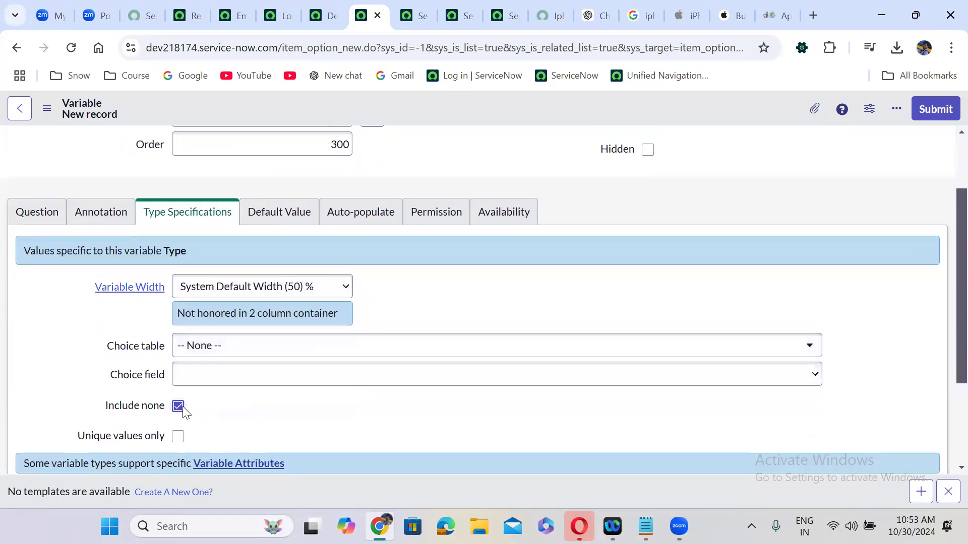
scroll(769, 180, "up", 3)
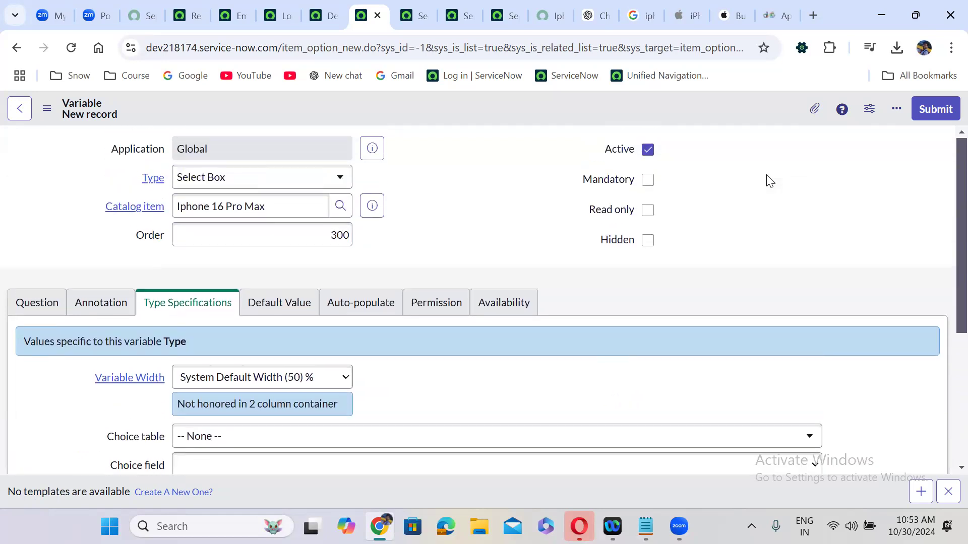
left_click(945, 109)
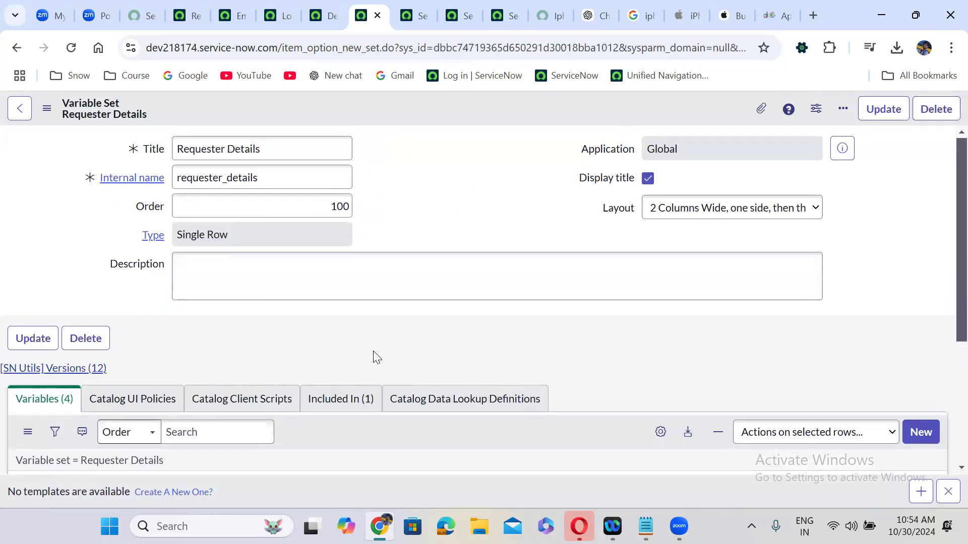
Go back to the iPhone 16 Pro Max item and start another variable
scroll(373, 357, "down", 1)
scroll(373, 356, "down", 3)
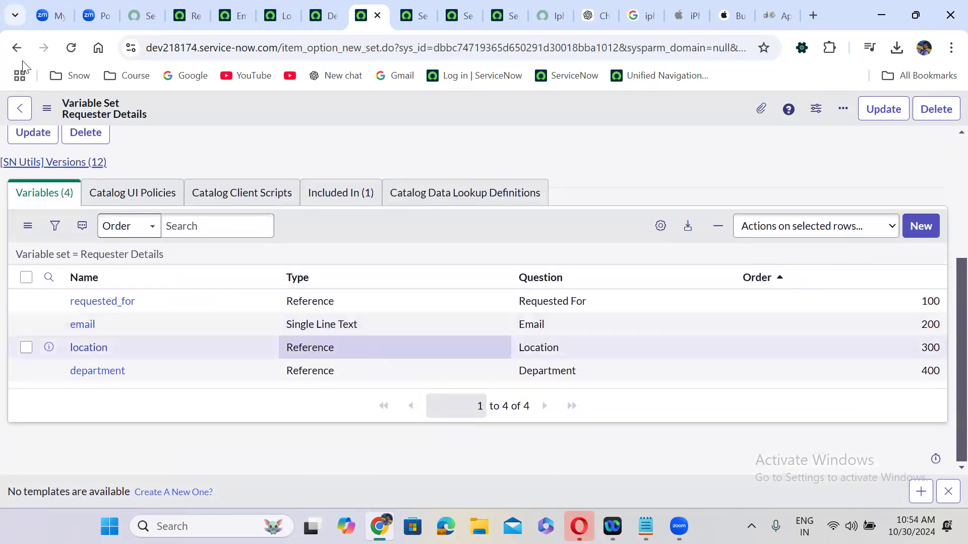
left_click(15, 48)
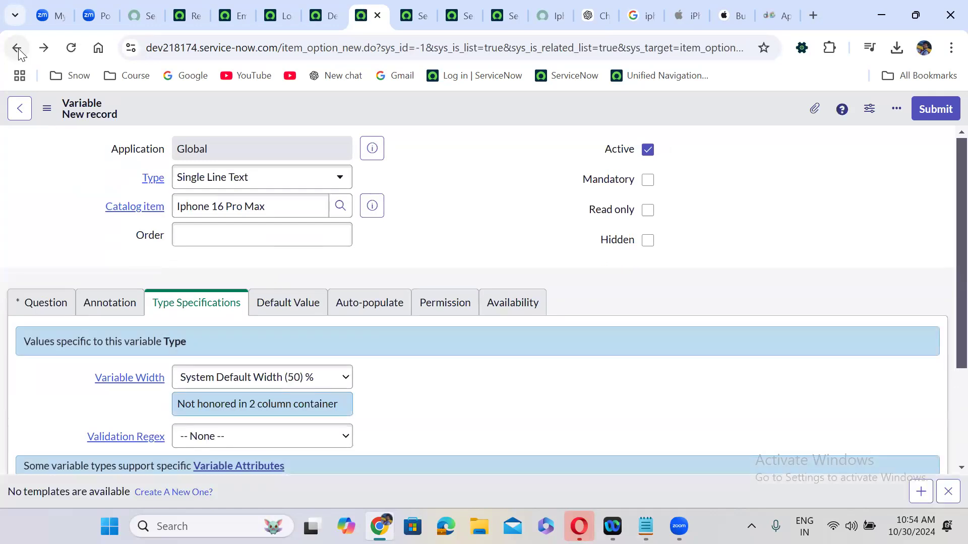
left_click(17, 47)
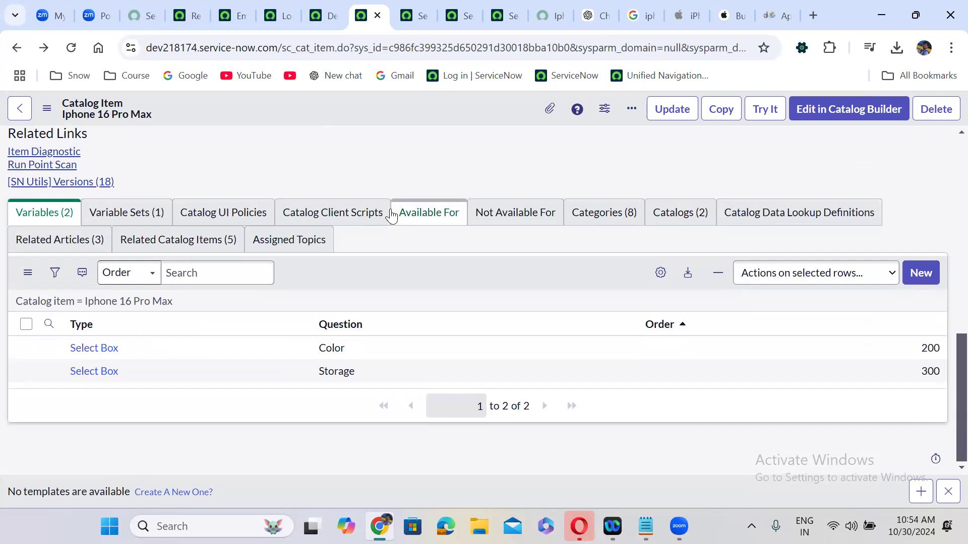
left_click(924, 268)
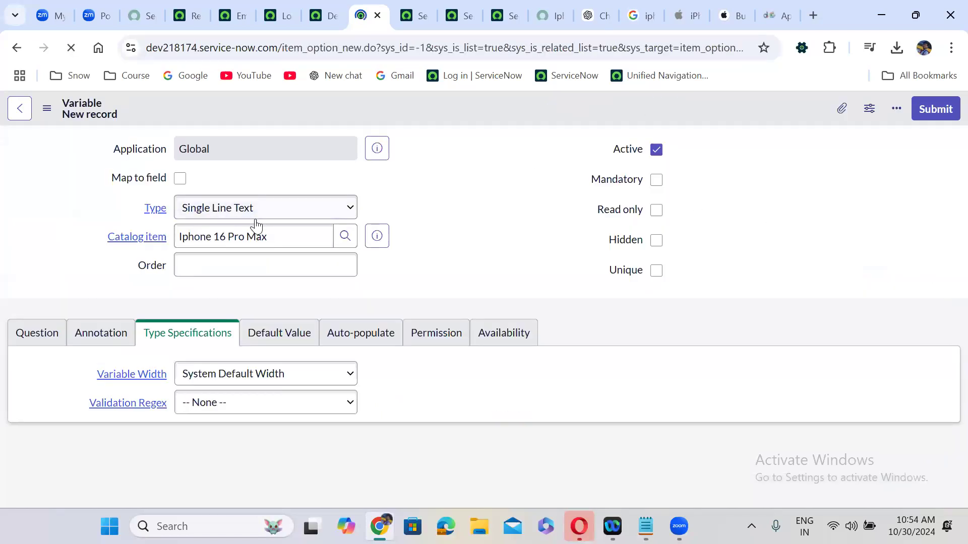
Make the variable a Select Box with question 'RAM' and order 400
left_click(244, 218)
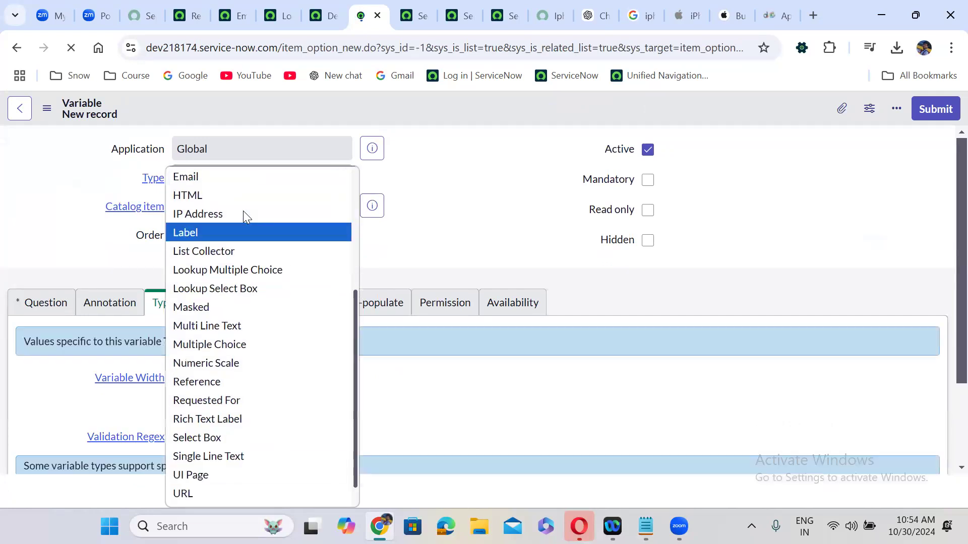
key("s")
key("Return")
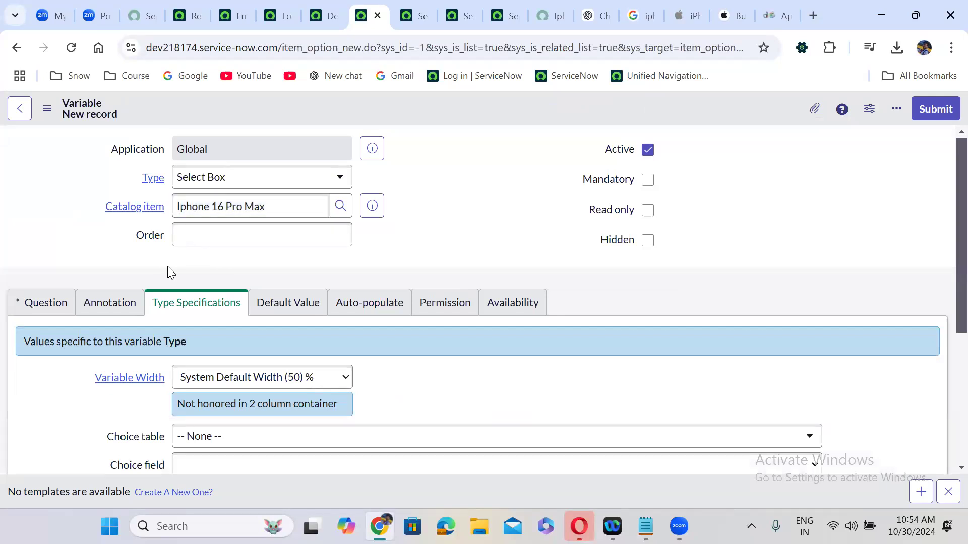
left_click(64, 305)
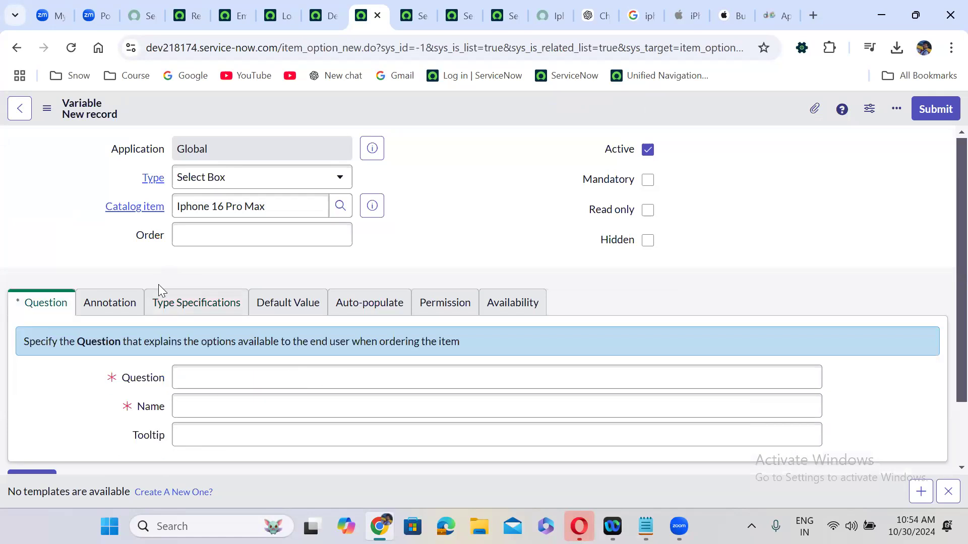
scroll(157, 286, "down", 2)
left_click(219, 299)
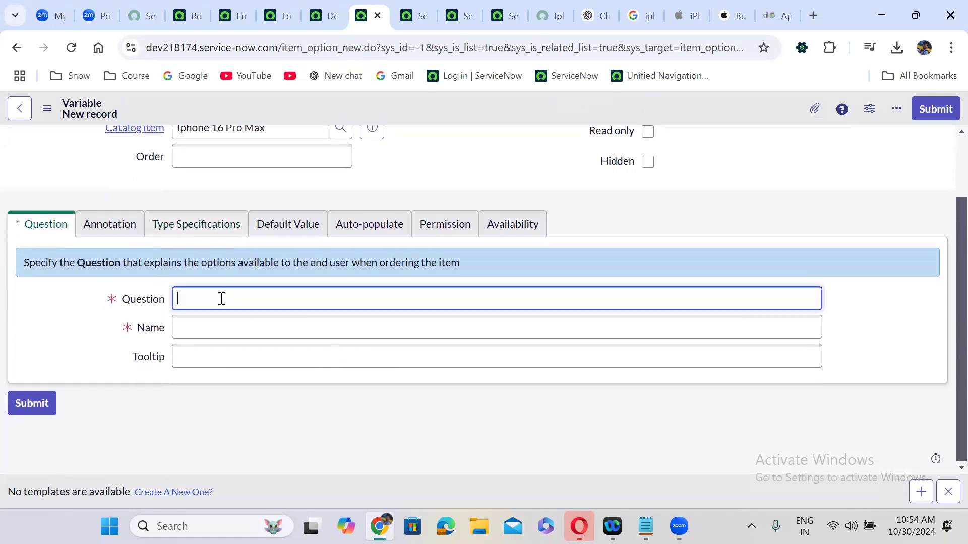
type("RAM")
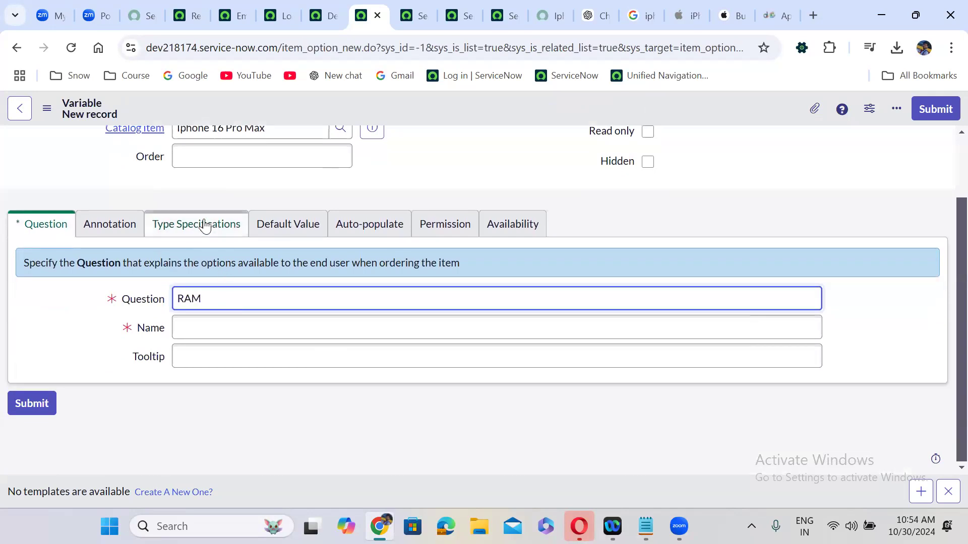
left_click(236, 160)
type("400")
left_click(184, 234)
Include a None choice, submit the RAM variable, and return to the catalog item
left_click(184, 234)
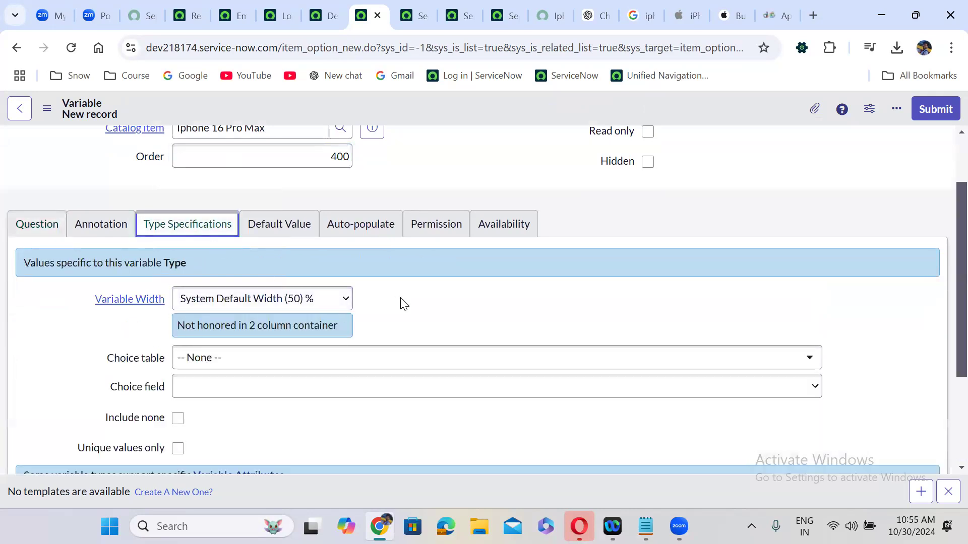
scroll(403, 303, "down", 1)
scroll(403, 303, "down", 2)
left_click(178, 327)
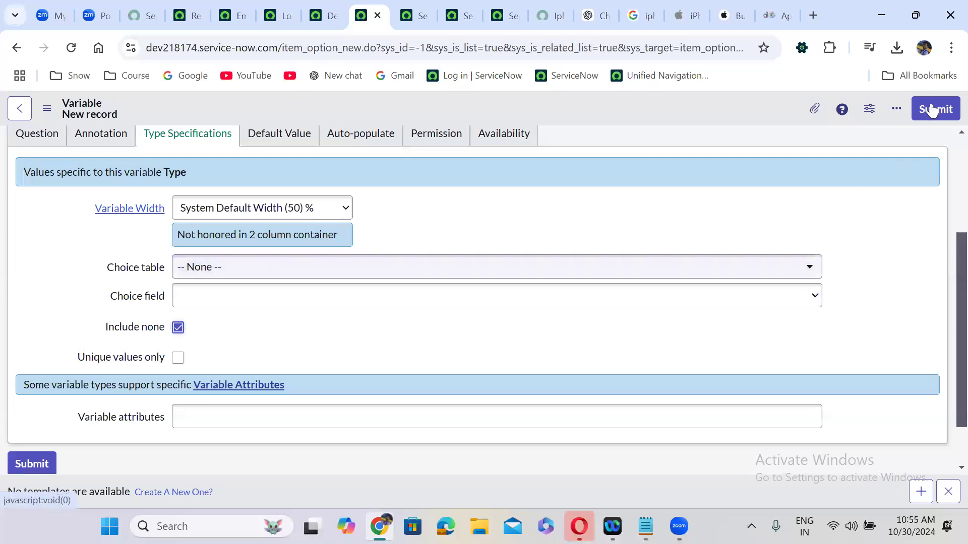
left_click(948, 112)
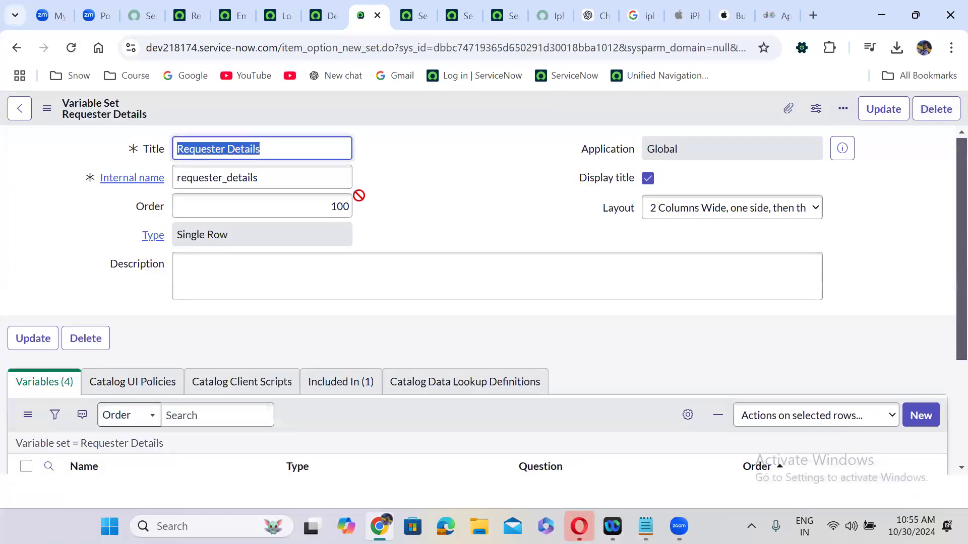
left_click(12, 49)
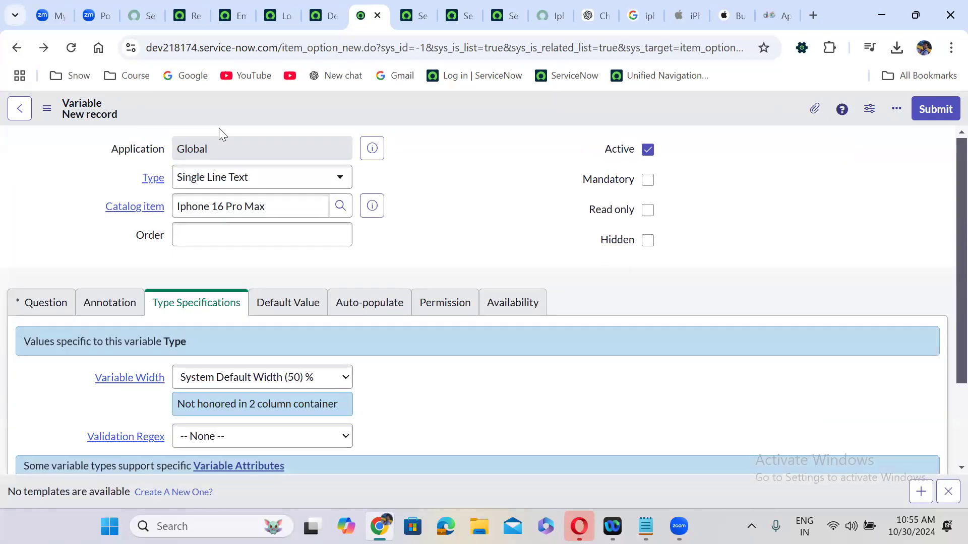
left_click(17, 47)
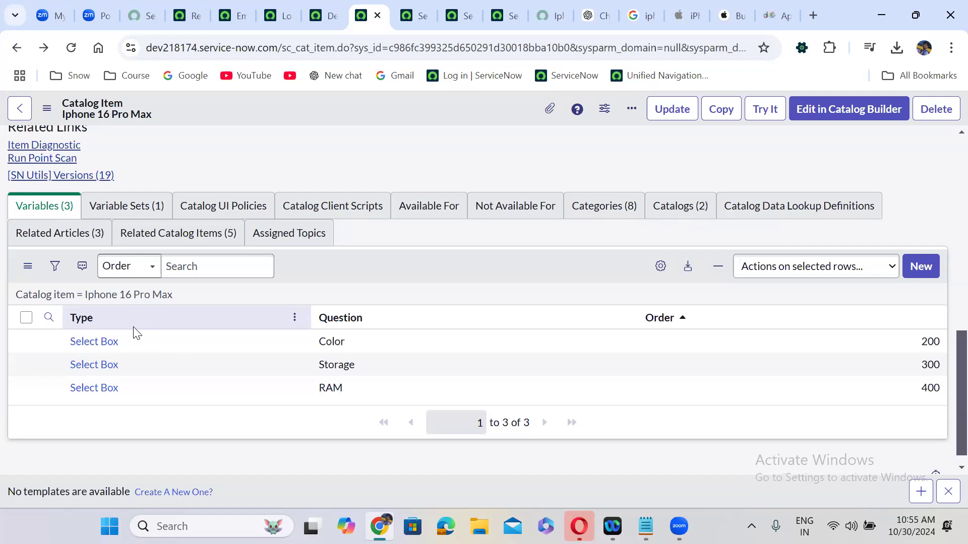
Create a variable with question 'Requester Personal Mobile Number' and order 500
left_click(920, 267)
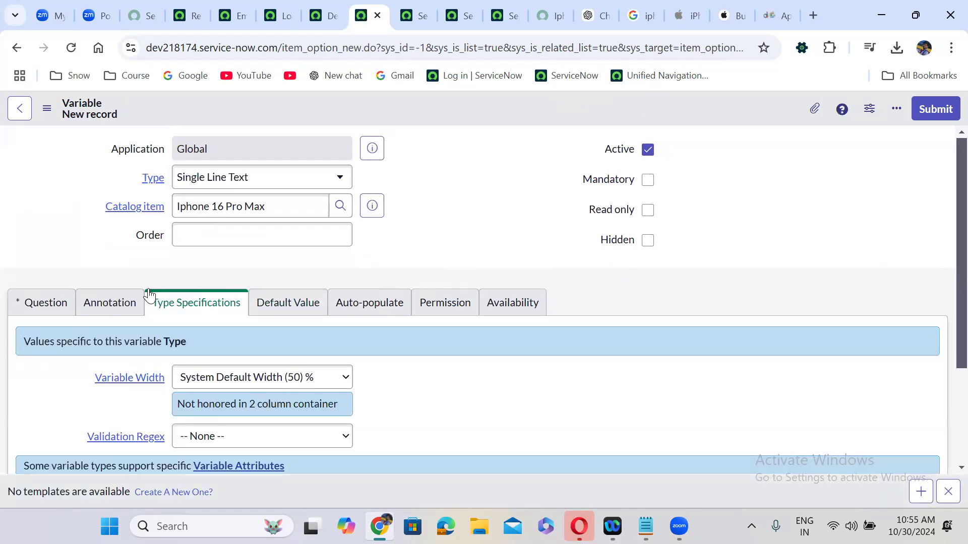
left_click(36, 302)
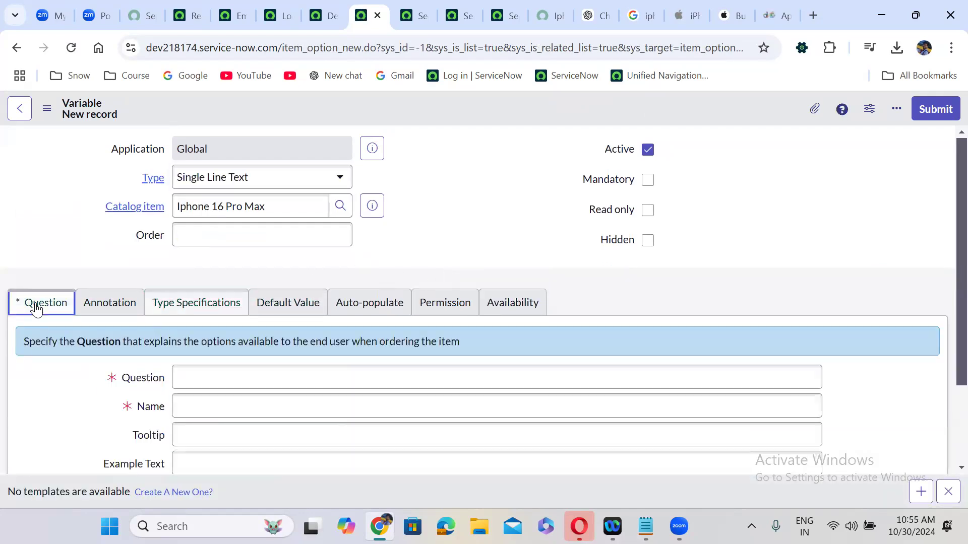
left_click(207, 374)
type("Re")
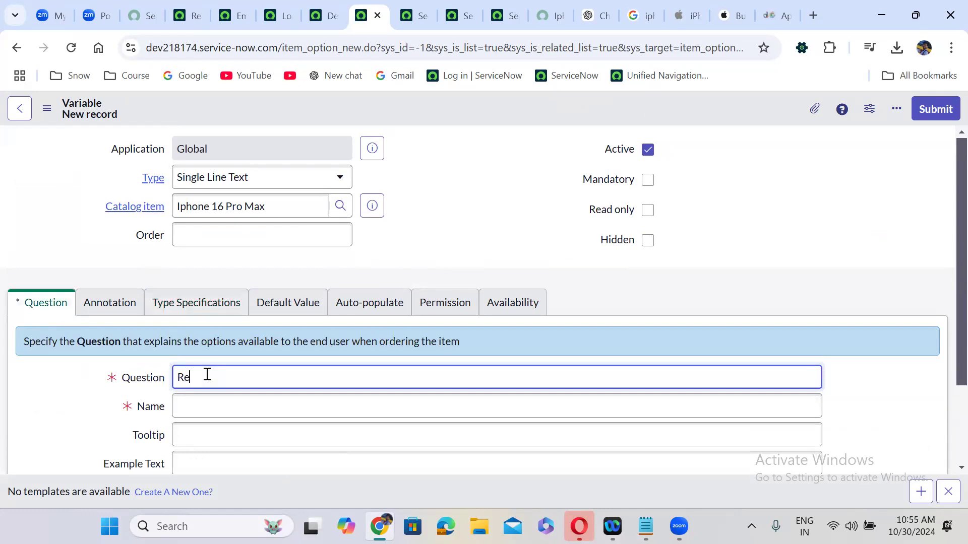
type("quester Personal Mobile Number")
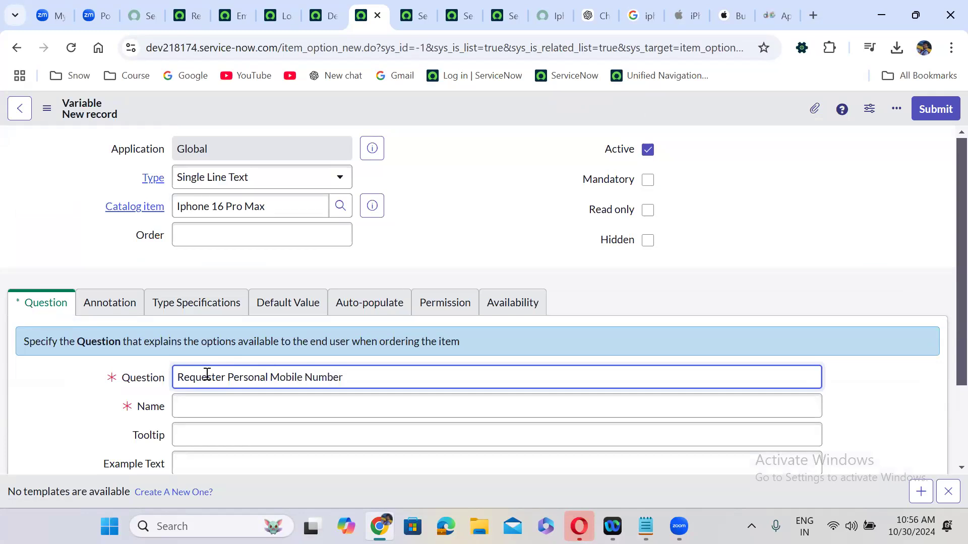
left_click(456, 339)
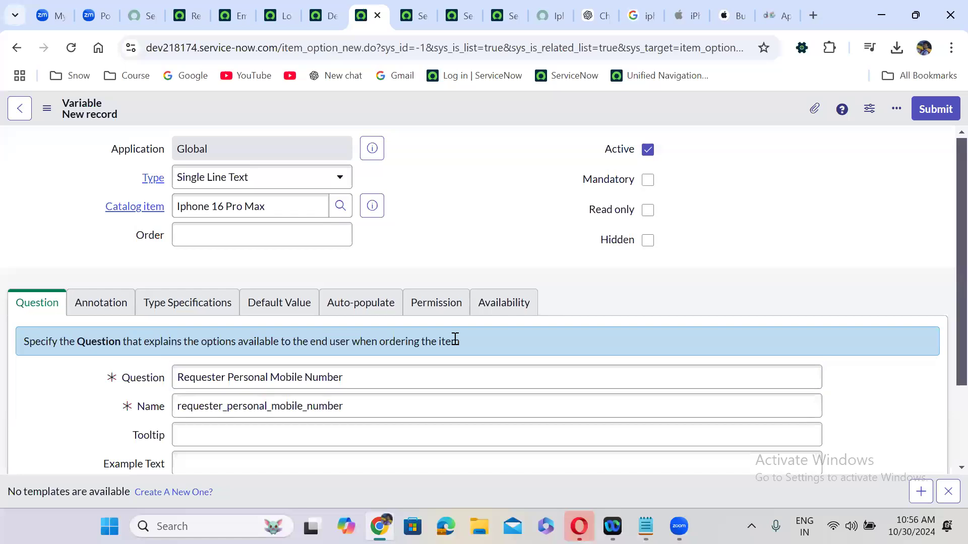
left_click(257, 240)
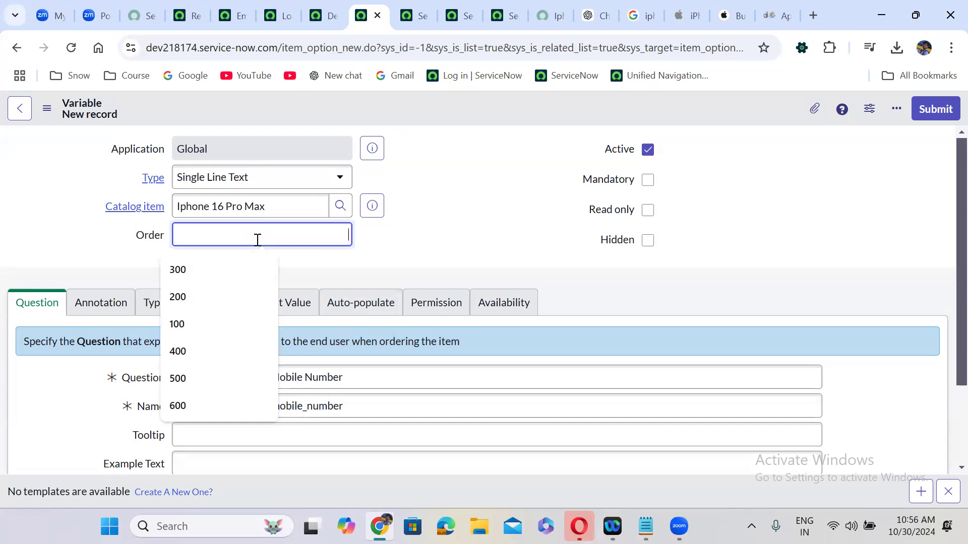
type("500")
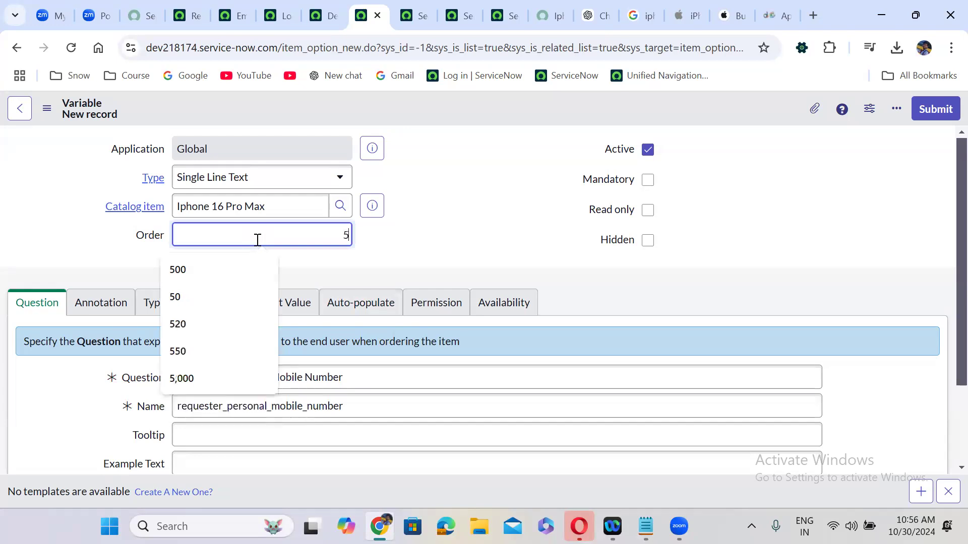
left_click(396, 267)
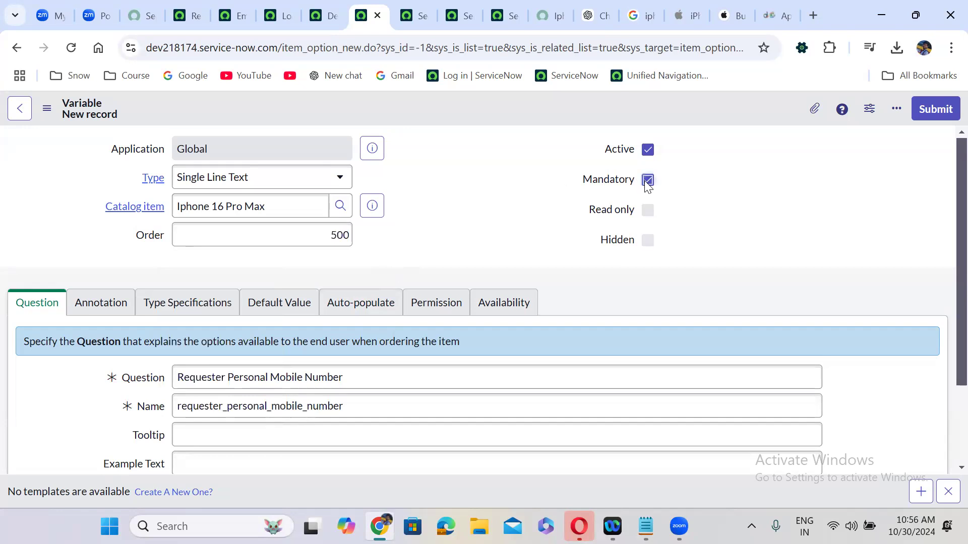
Save the mobile number variable and go back to the iPhone 16 Pro Max item
left_click(931, 101)
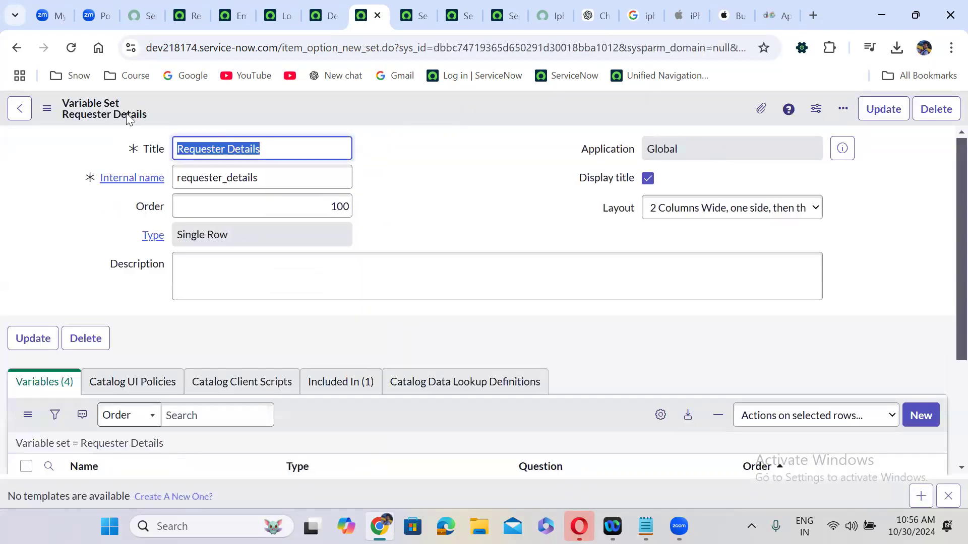
left_click(15, 48)
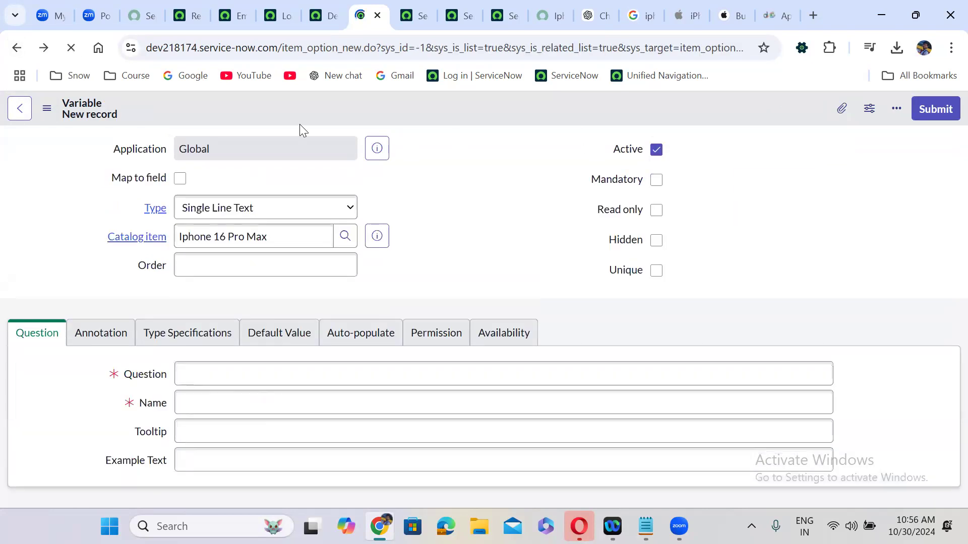
left_click(16, 48)
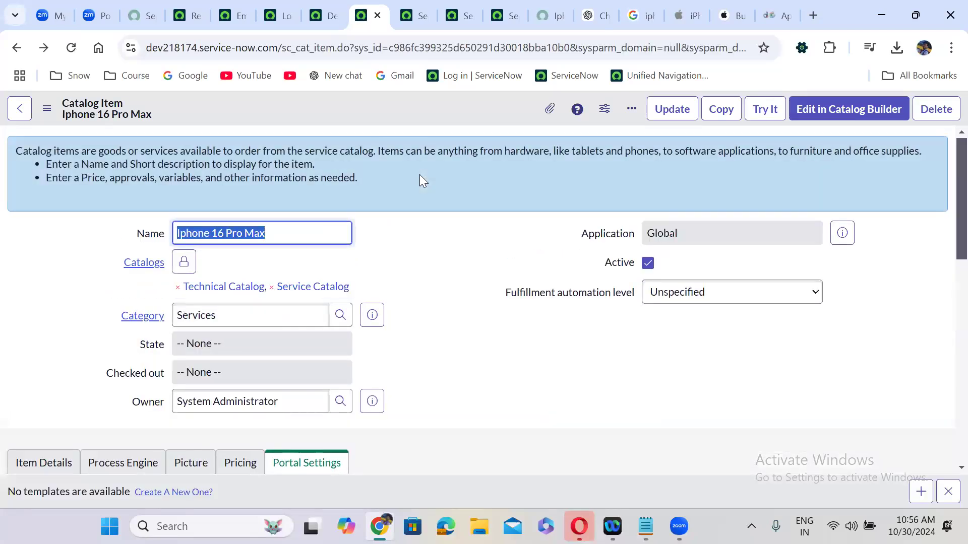
Start another variable for the item with order 600
left_click(420, 225)
scroll(420, 225, "down", 8)
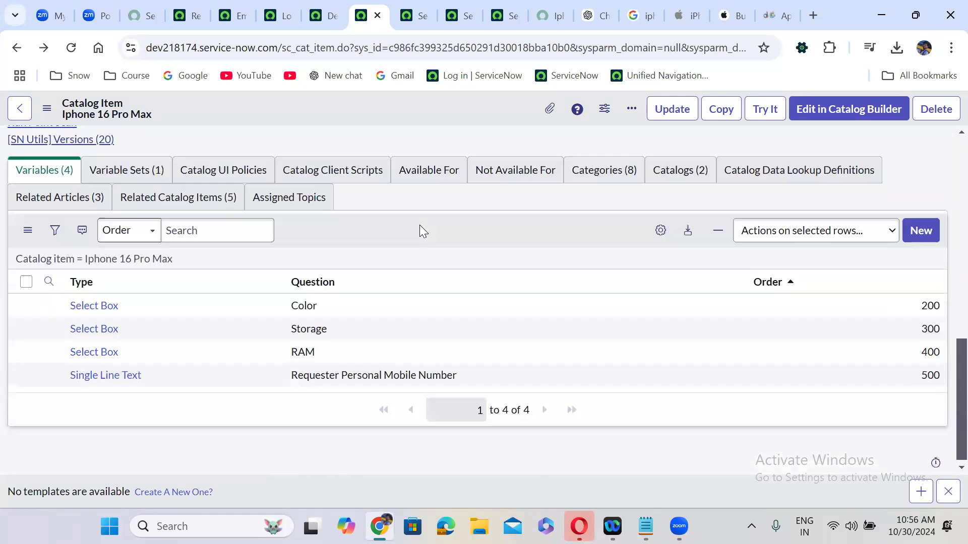
left_click(919, 229)
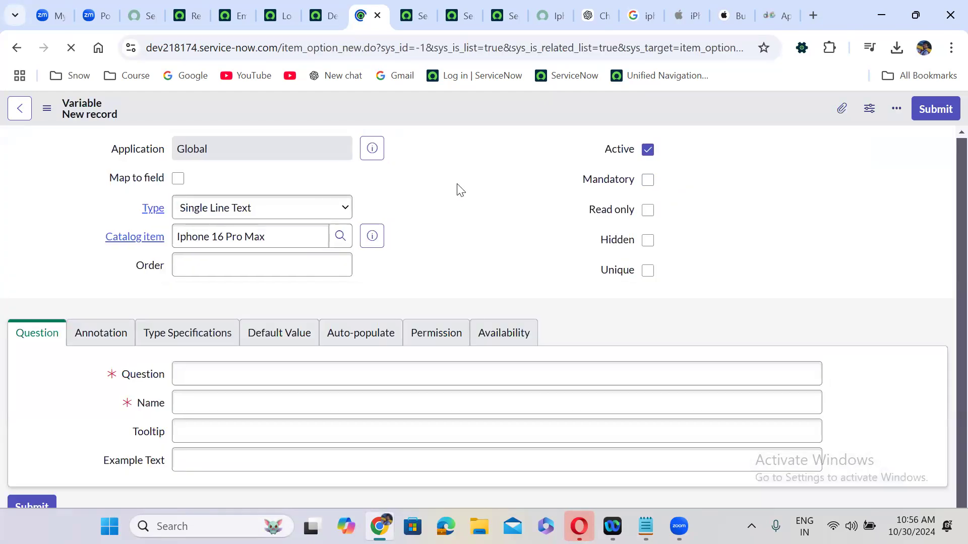
left_click(287, 229)
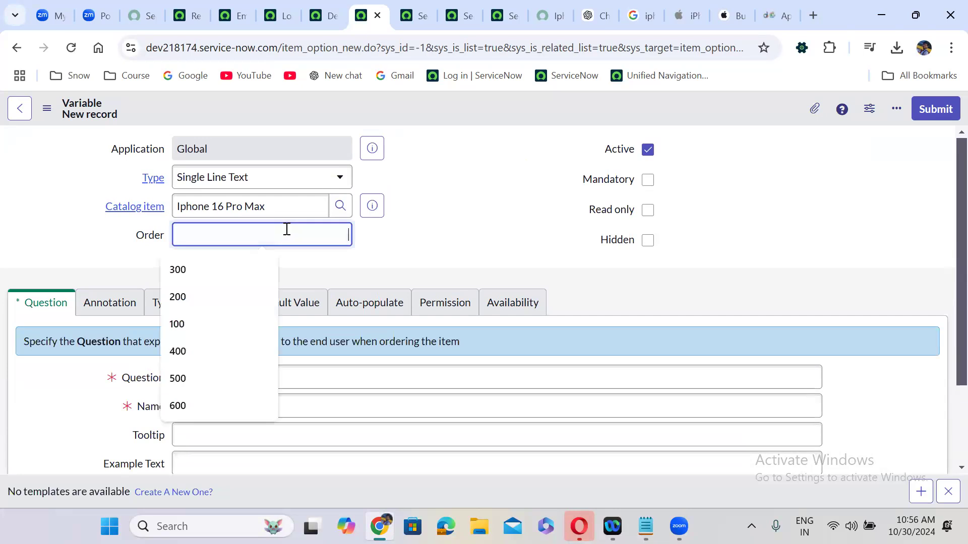
type("600")
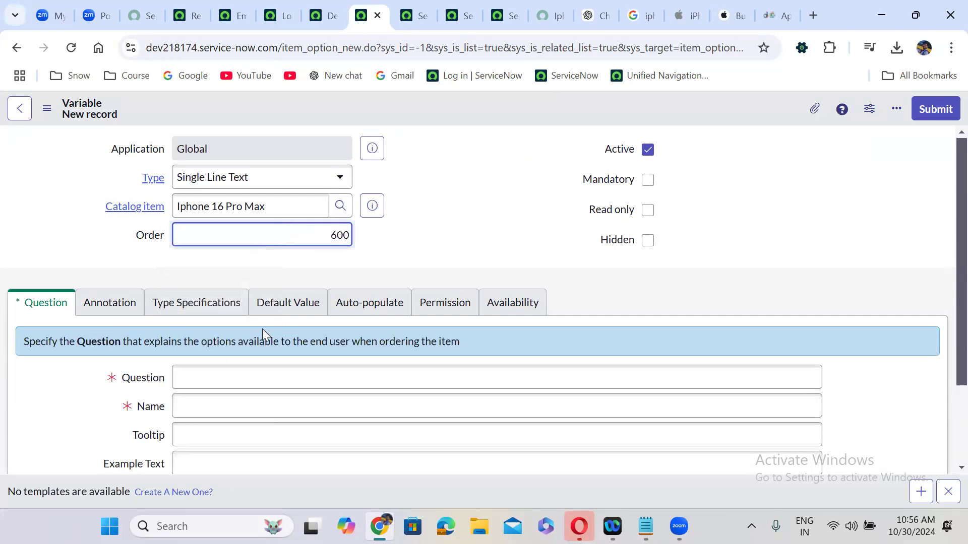
Enter question 'Requester Personal Email address', mark it mandatory, and submit
left_click(250, 375)
type("Re")
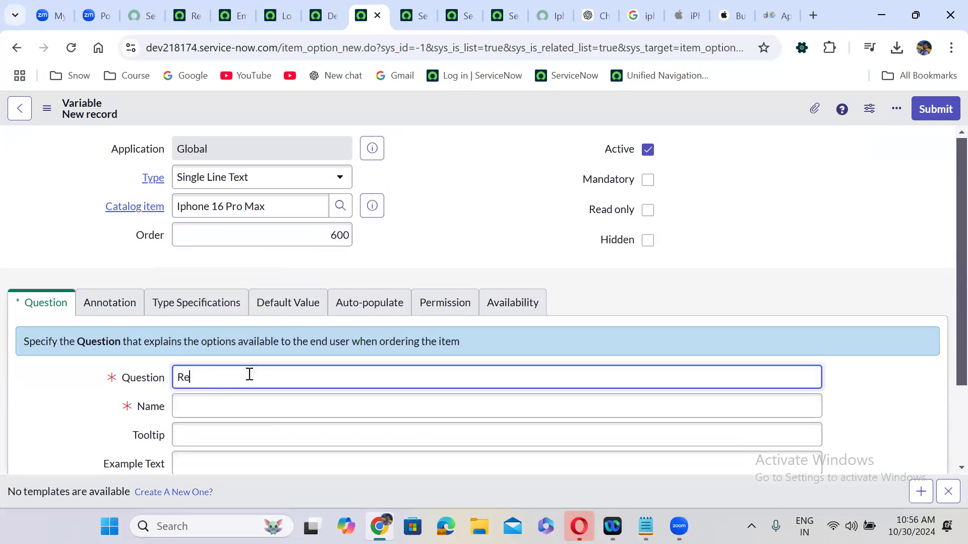
type("quester Personal Email address")
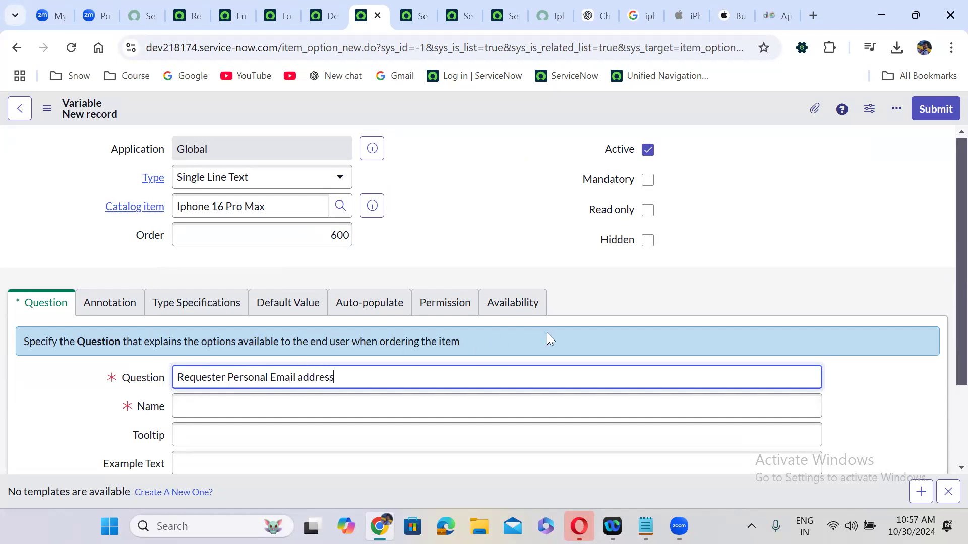
left_click(592, 318)
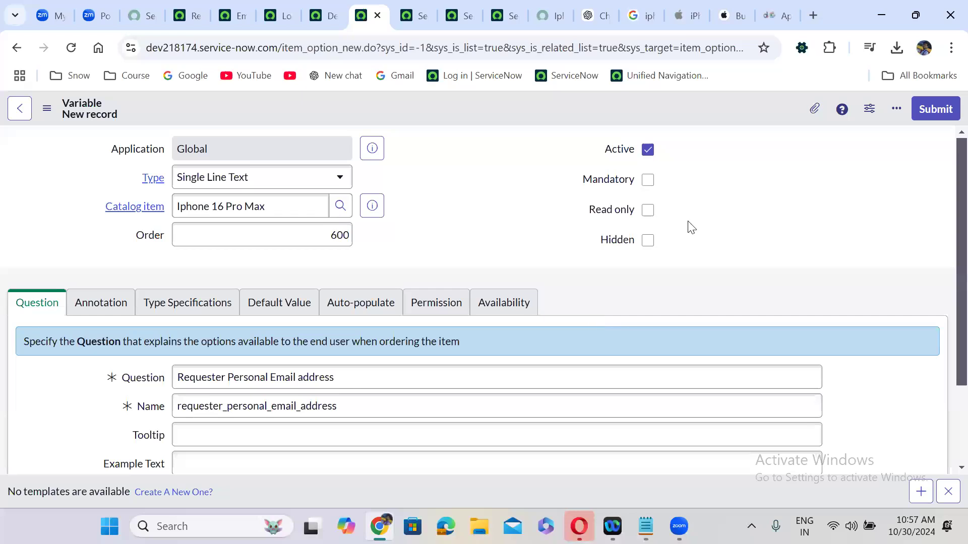
left_click(648, 182)
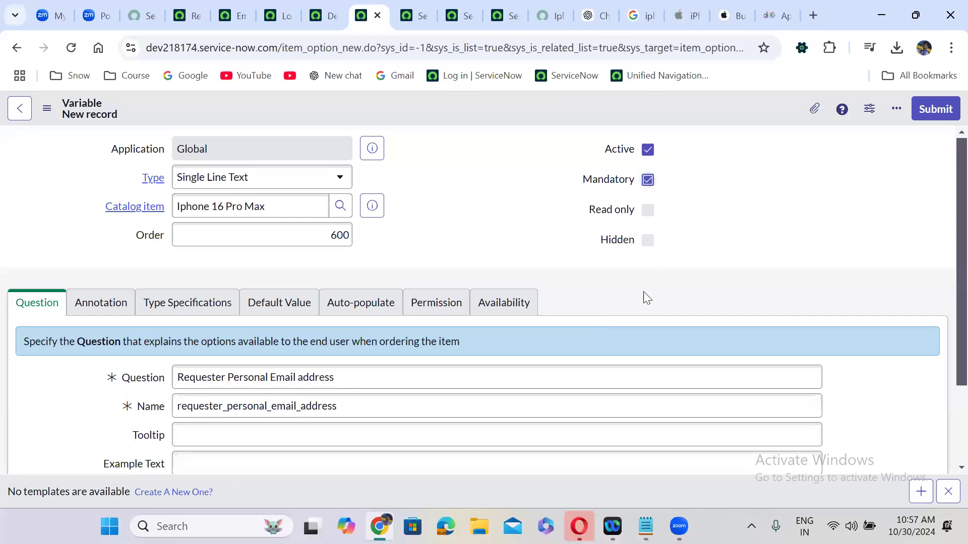
scroll(643, 291, "down", 1)
scroll(643, 291, "up", 2)
left_click(937, 109)
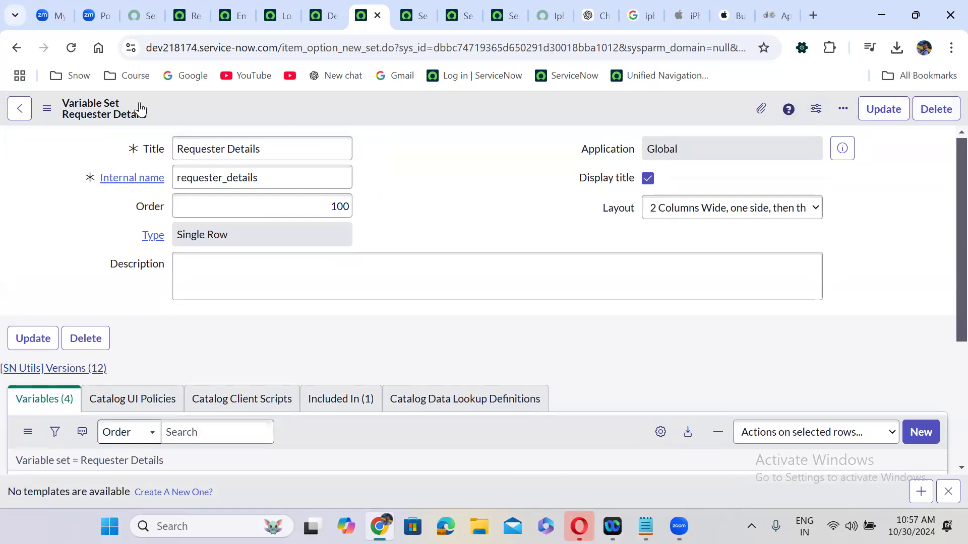
Start a new Date-type variable with order 700
left_click(16, 49)
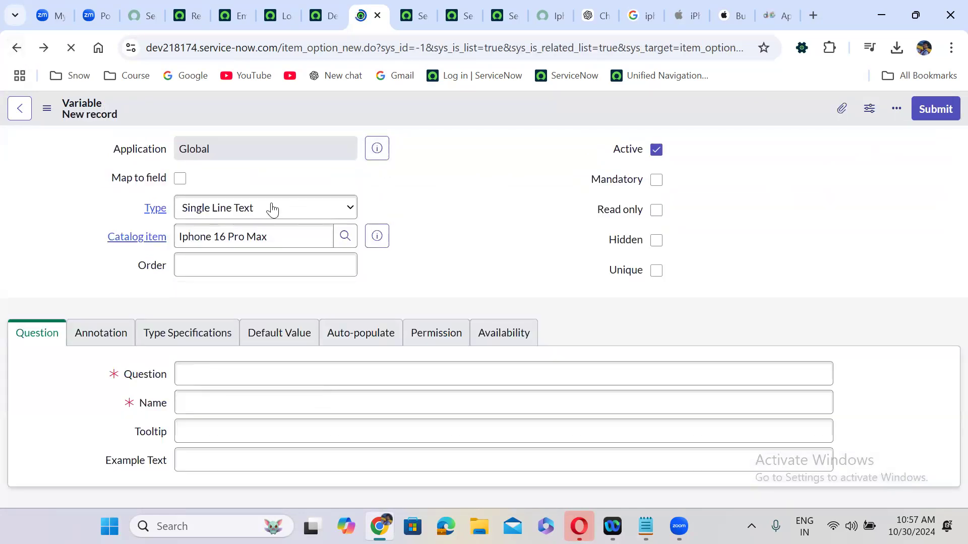
left_click(229, 213)
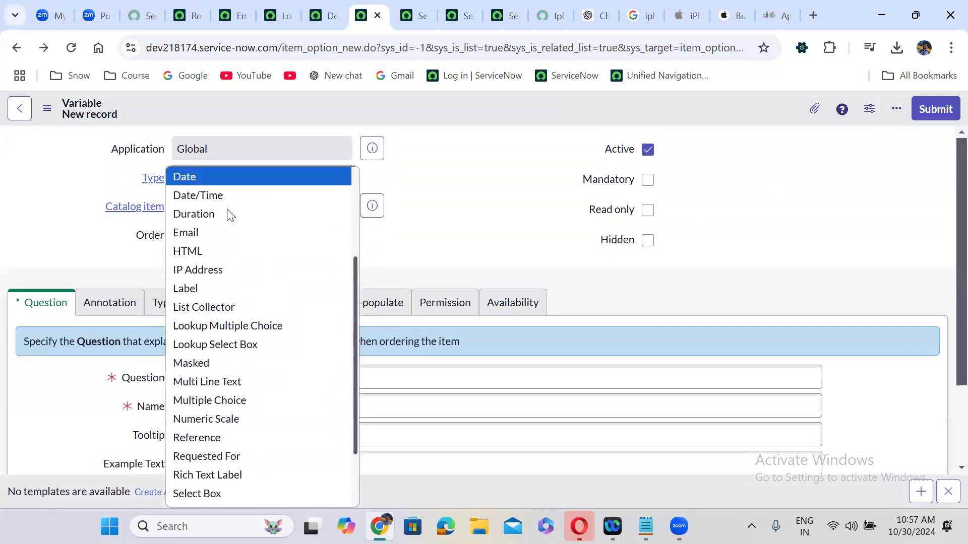
key("Return")
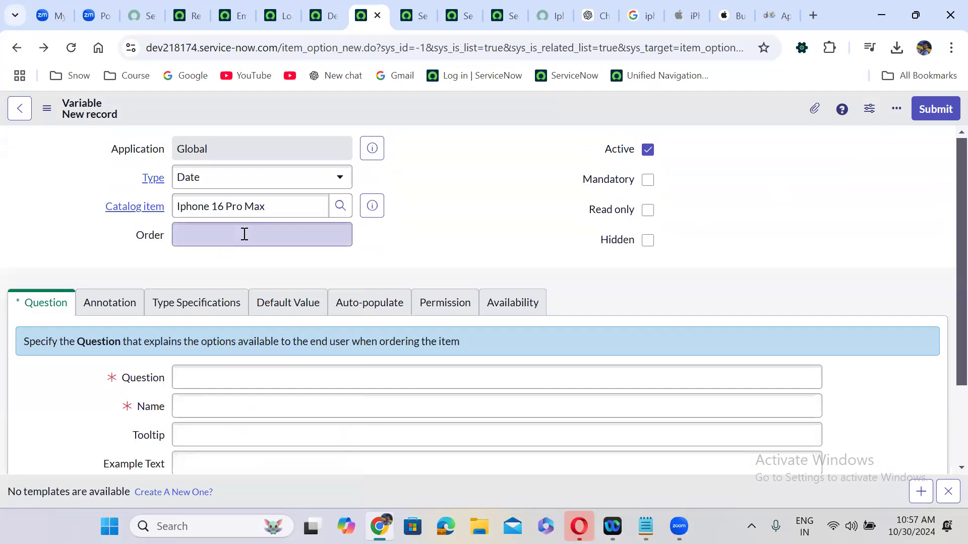
left_click(279, 237)
type("700")
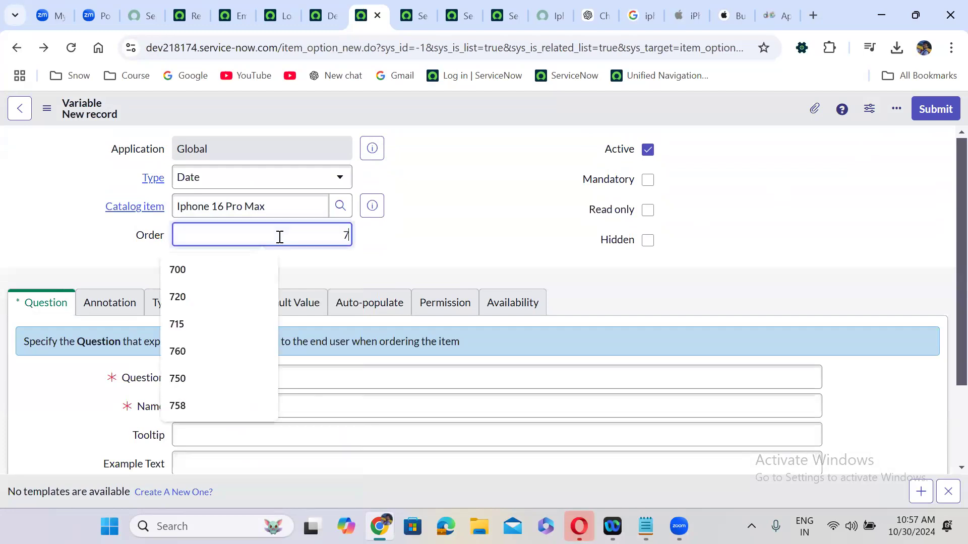
left_click(436, 266)
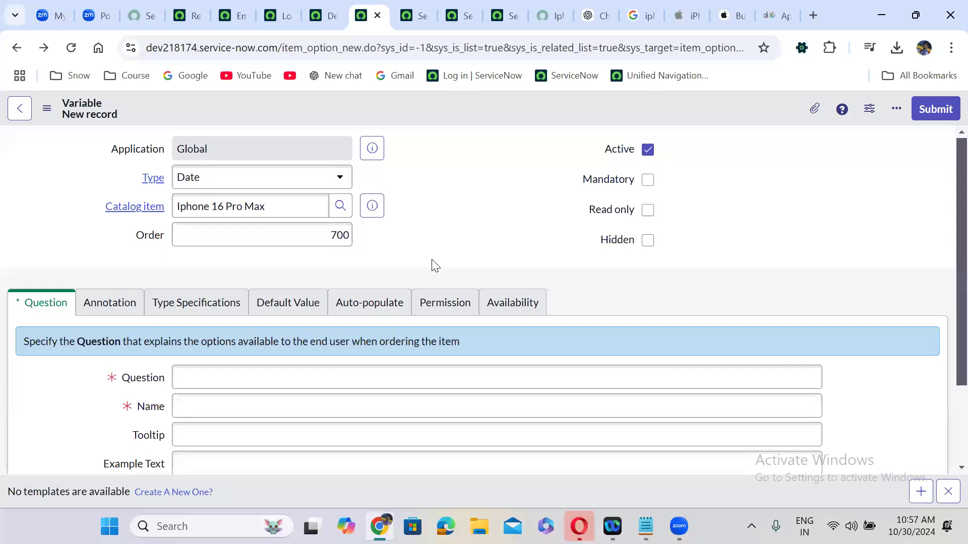
Enter question 'Expected to recive by this date', mark it mandatory, and submit
left_click(221, 376)
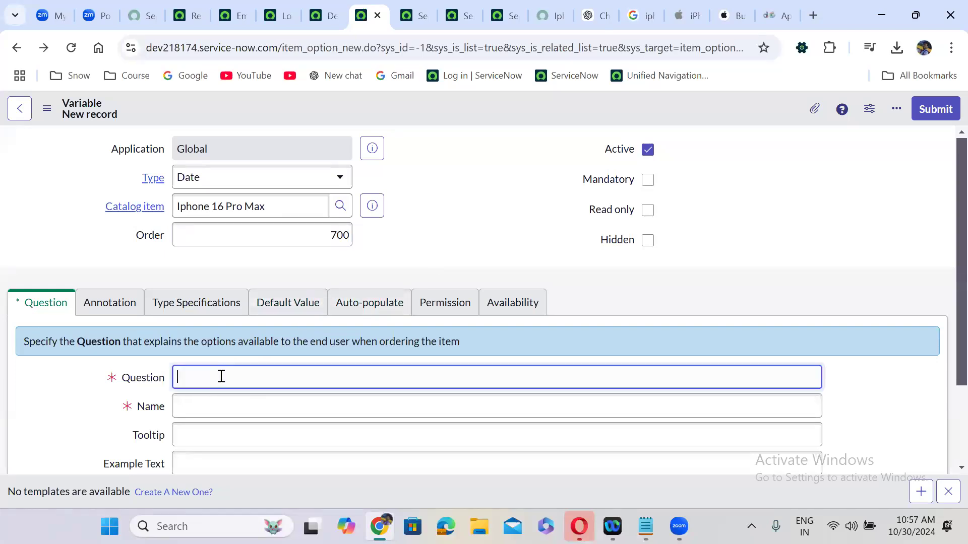
type("Expected to recive by this date")
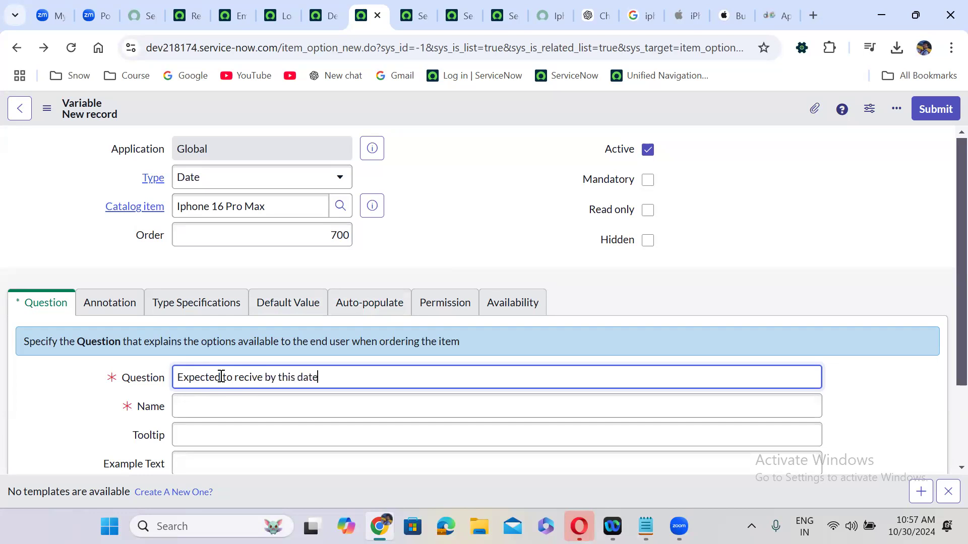
left_click(590, 290)
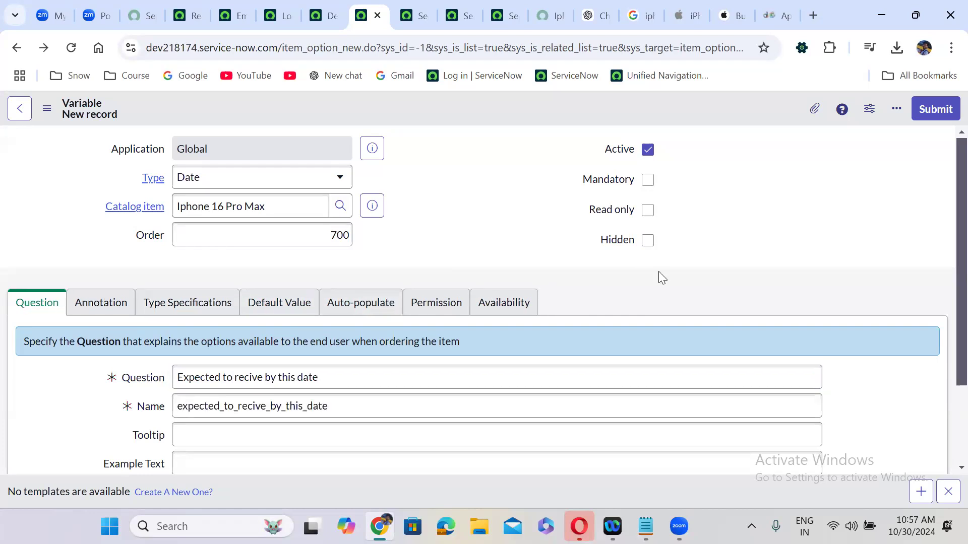
left_click(646, 182)
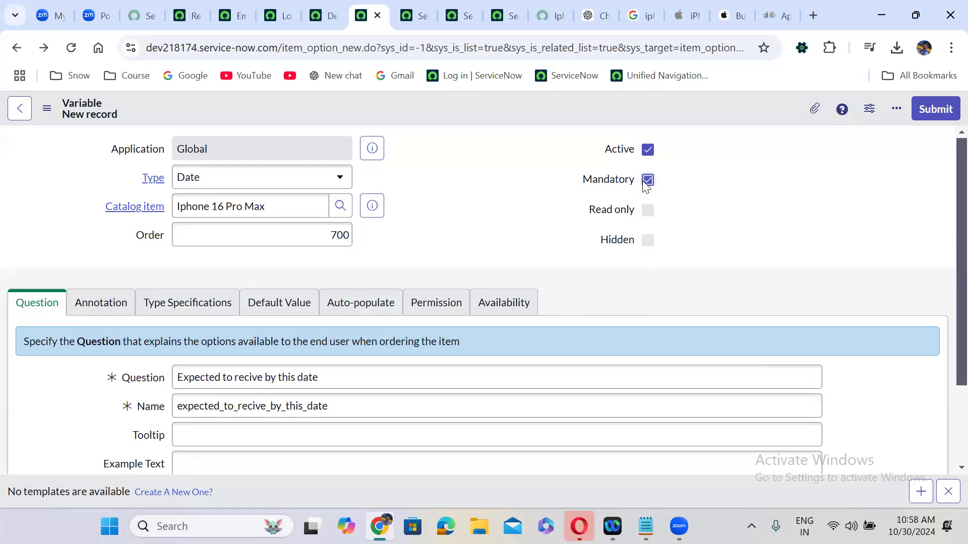
left_click(933, 111)
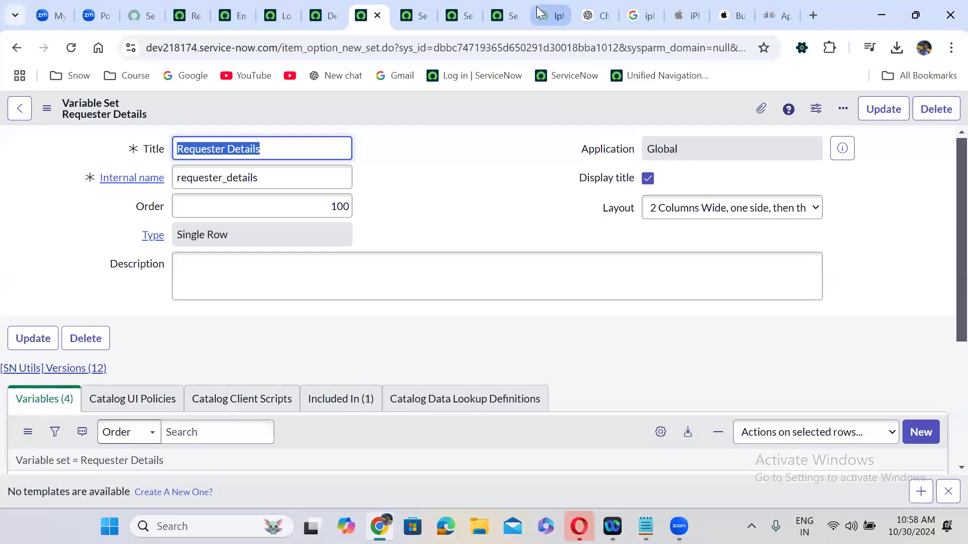
left_click(550, 15)
Reload the portal page and change Requested For to another user found by name search
left_click(71, 47)
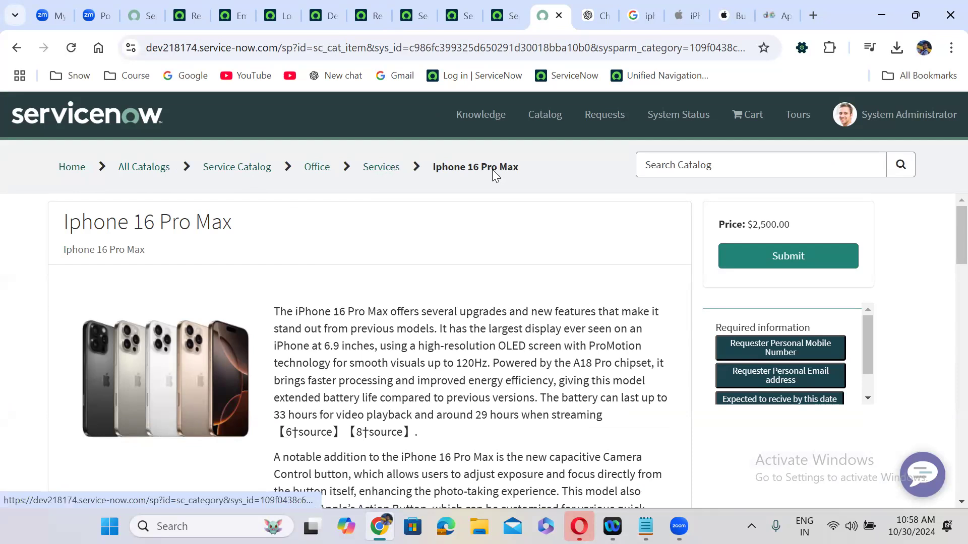
scroll(386, 249, "down", 2)
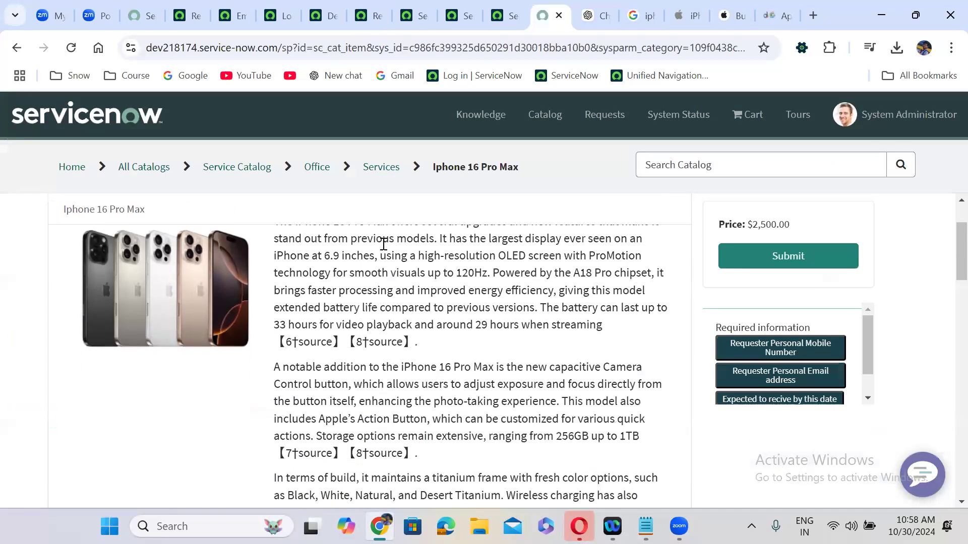
scroll(385, 322, "down", 8)
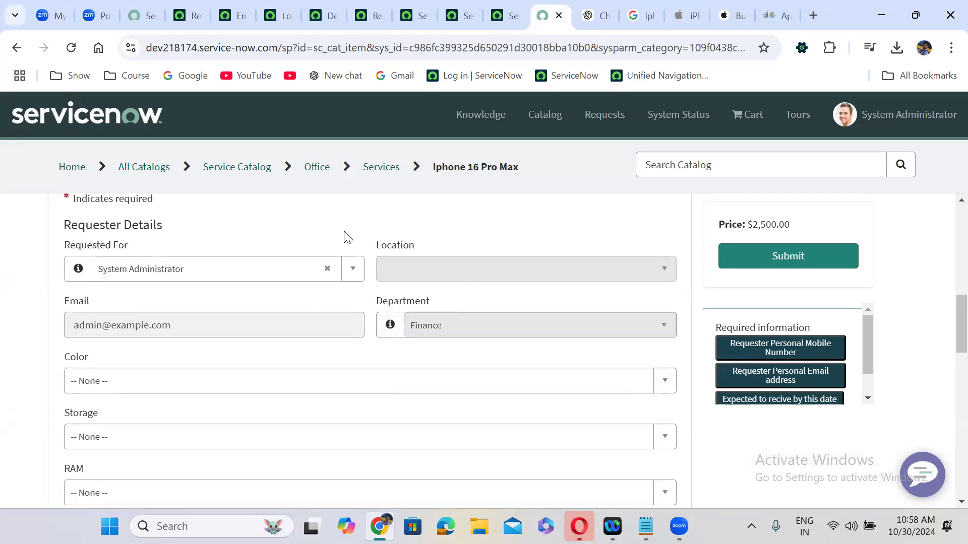
left_click(328, 267)
left_click(247, 270)
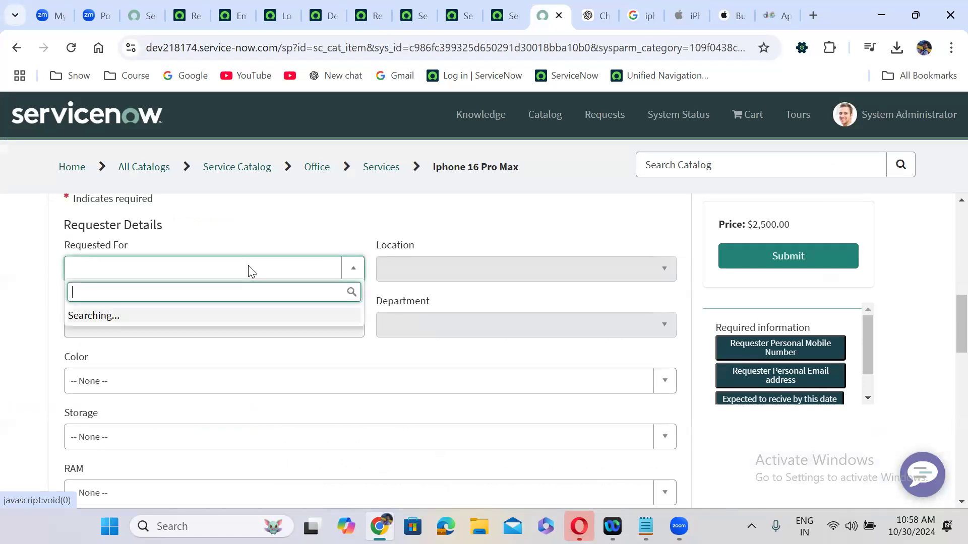
type("abel")
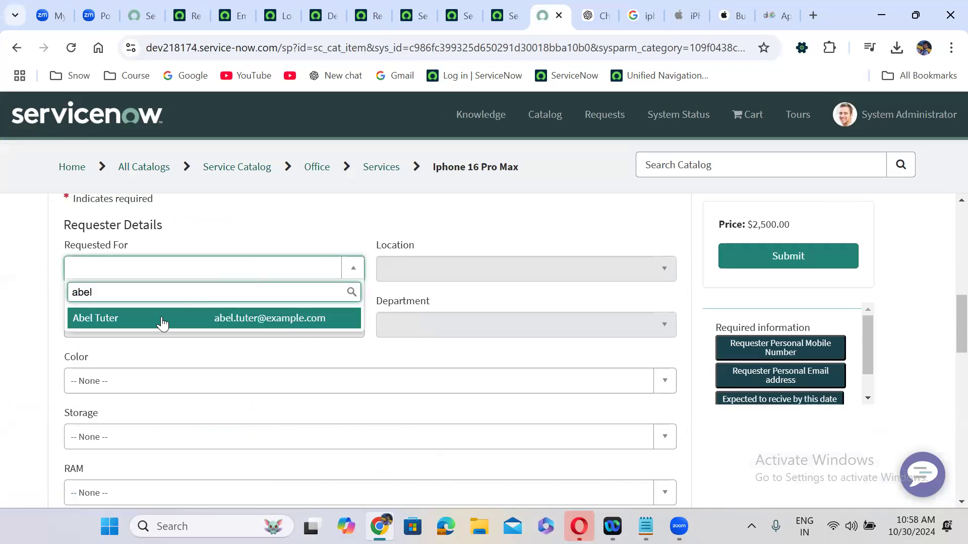
left_click(161, 318)
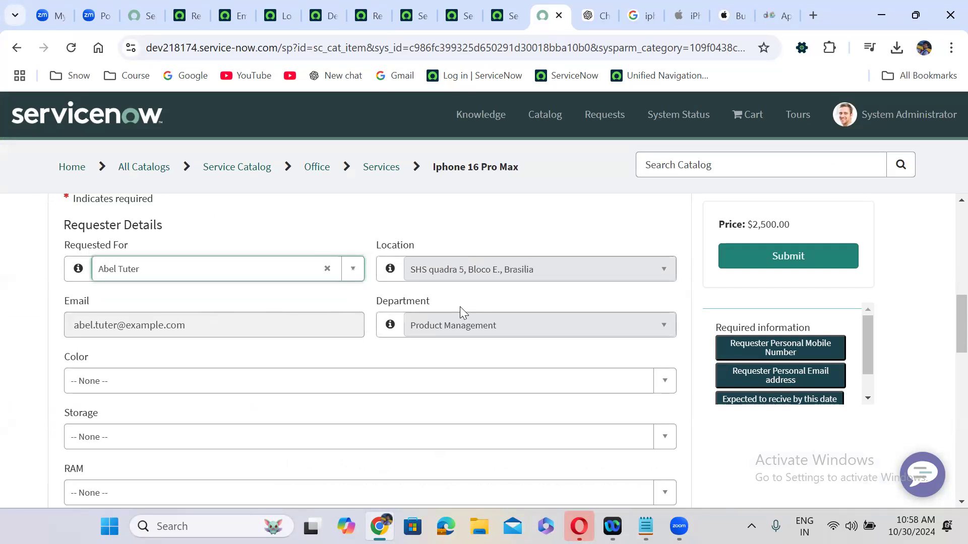
left_click(433, 294)
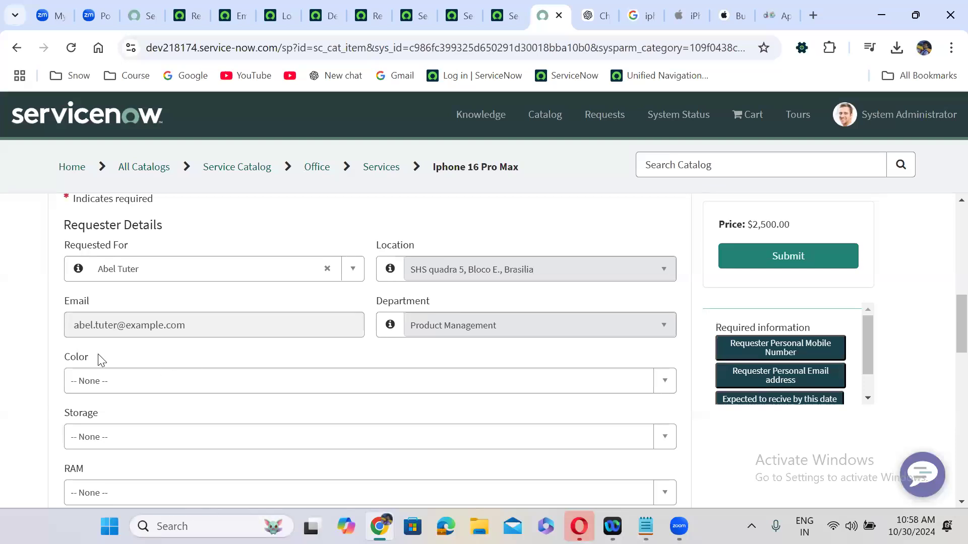
Inspect the choices offered in the Color, Storage and RAM dropdowns
scroll(97, 355, "down", 1)
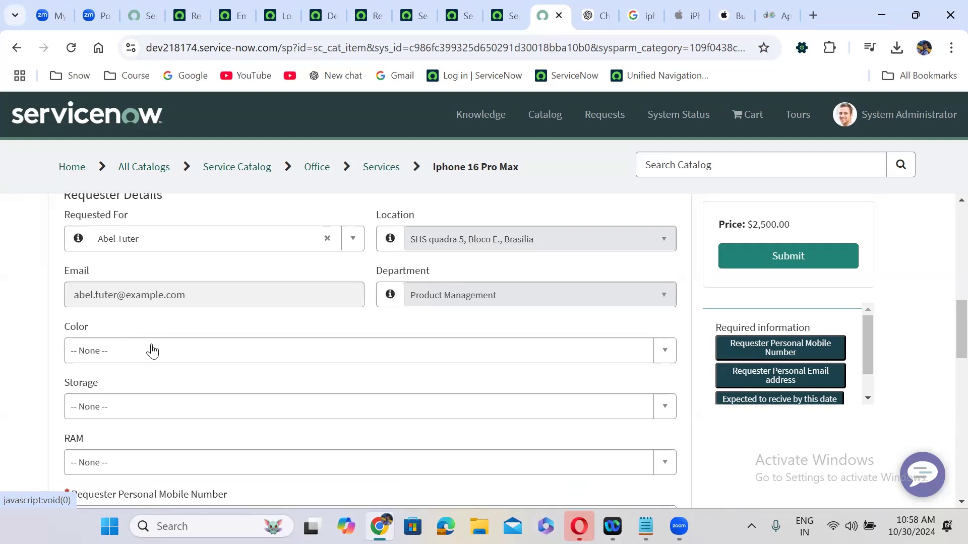
left_click(126, 357)
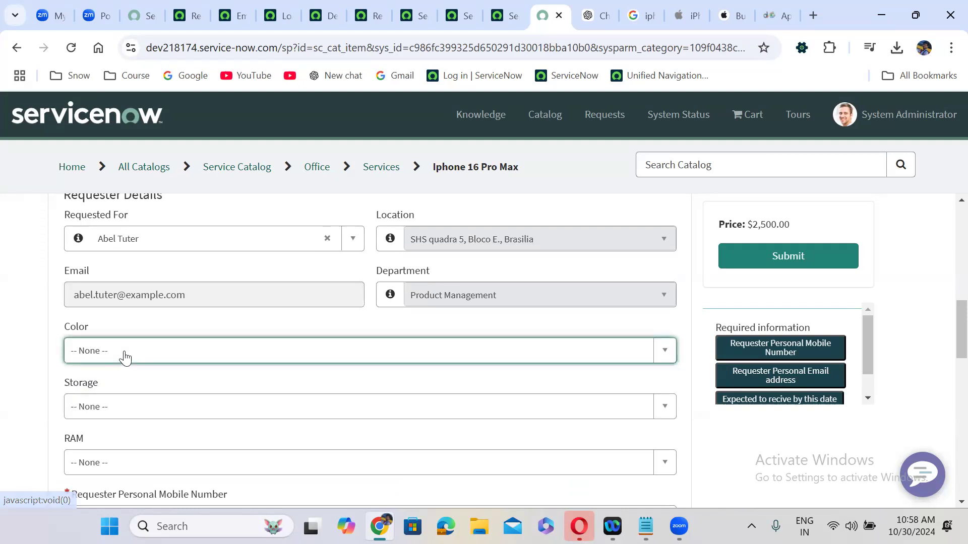
left_click(31, 360)
scroll(31, 361, "down", 2)
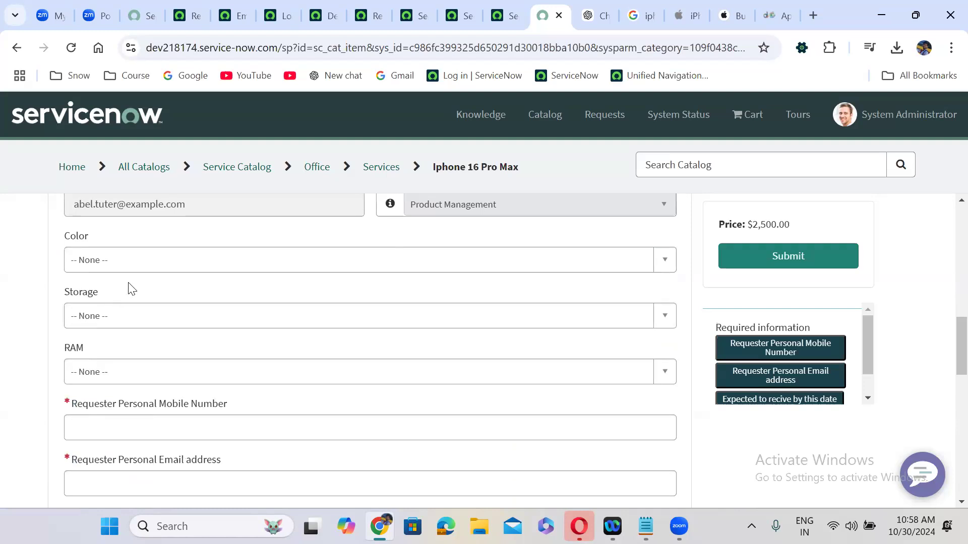
left_click(114, 325)
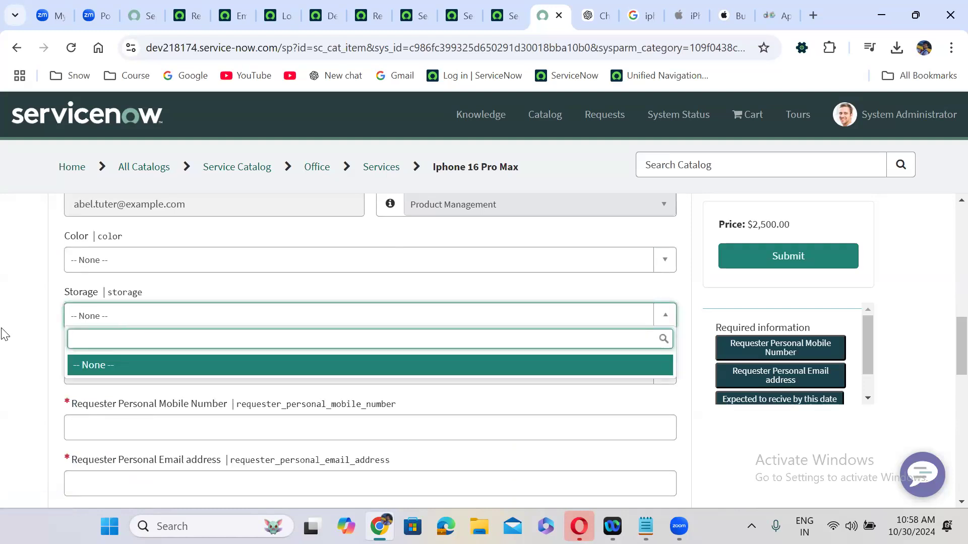
left_click(28, 316)
left_click(135, 367)
left_click(134, 367)
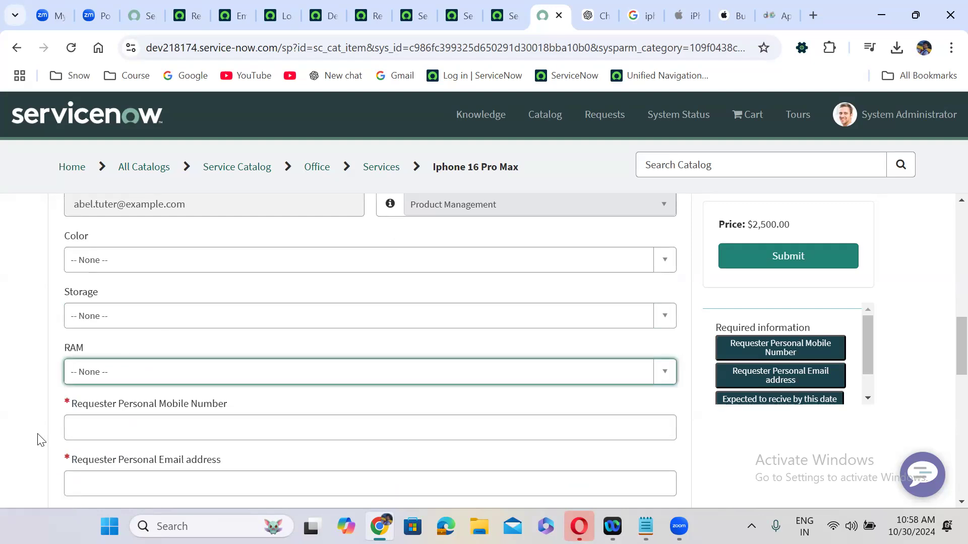
scroll(39, 439, "down", 2)
Fill Requester Personal Mobile Number with random test text
left_click(200, 303)
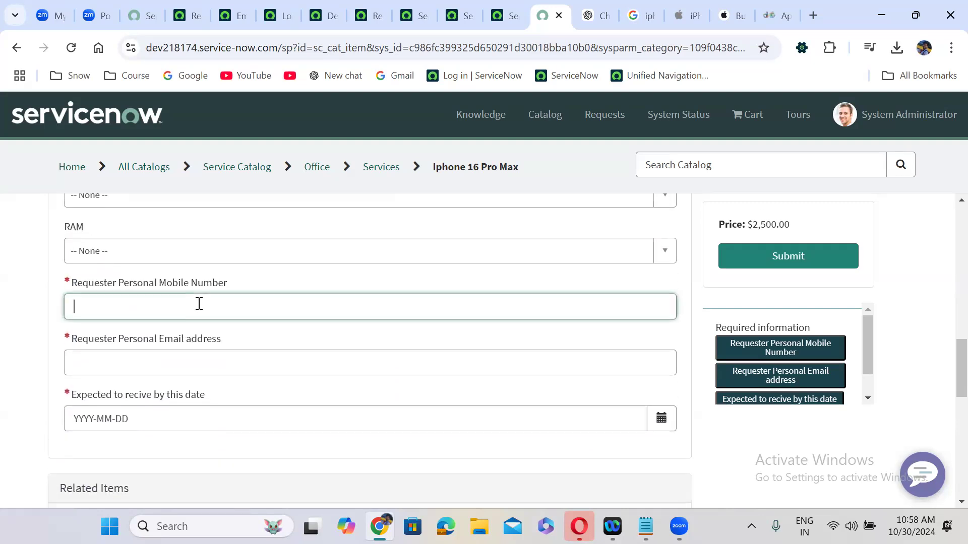
type("kejjgjosgj")
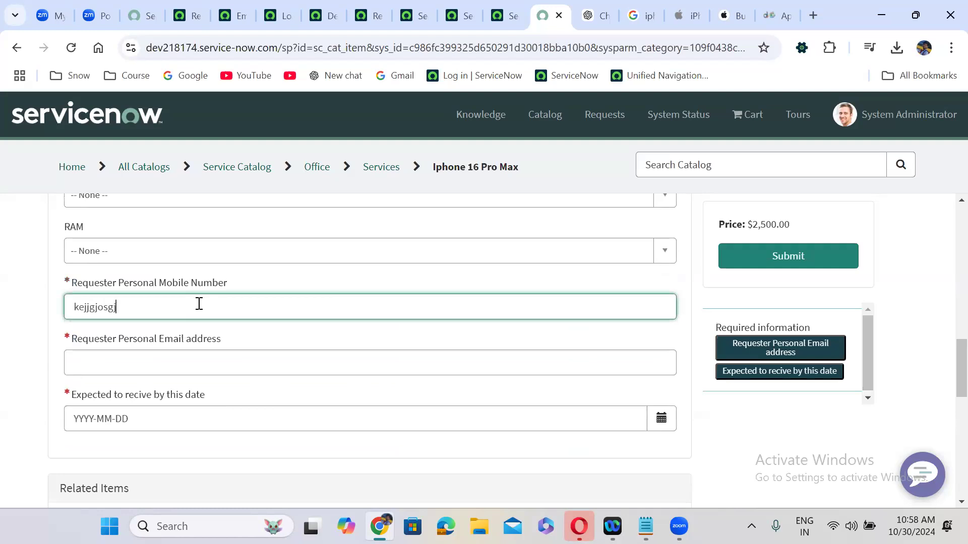
type("849238932850%^&^jlkmflewmf")
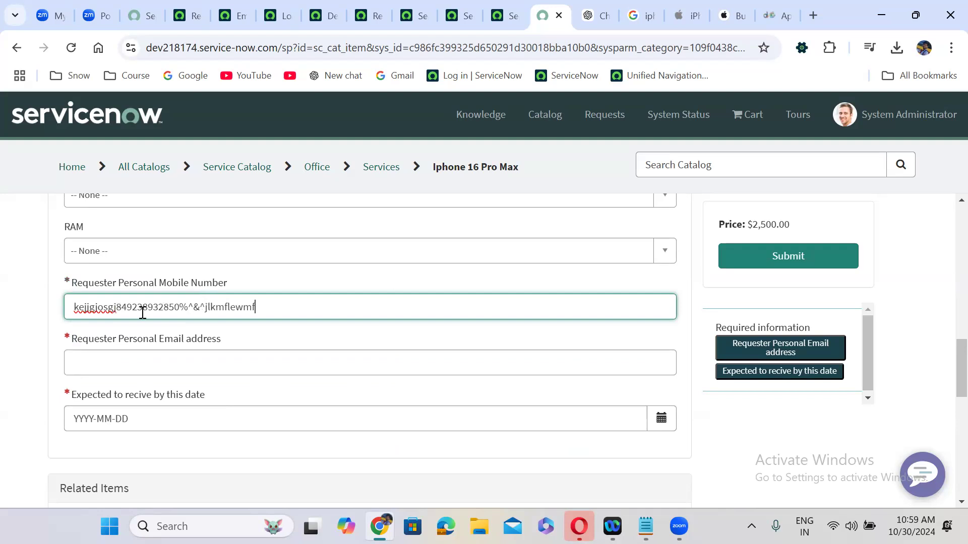
left_click(38, 336)
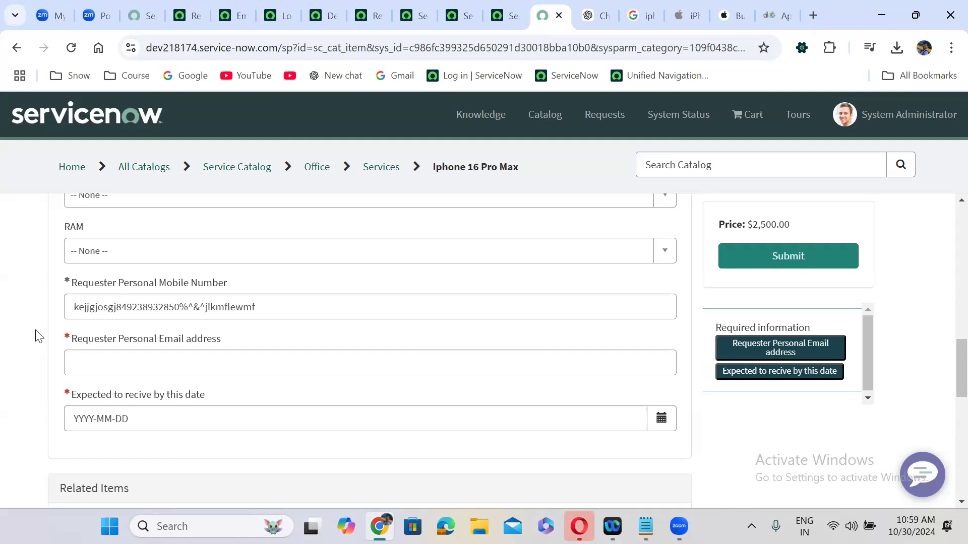
triple_click(145, 307)
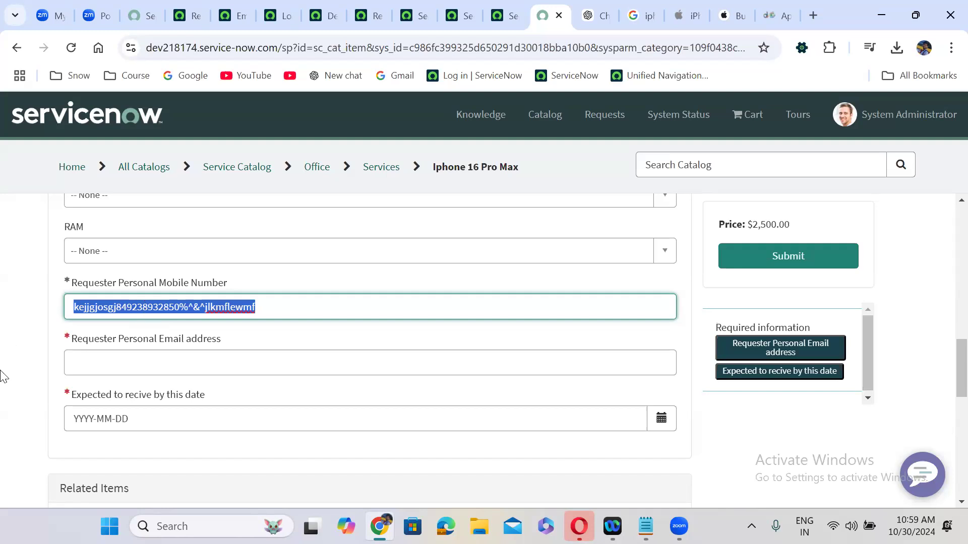
Fill Email address with random test text and move to the expected delivery date
left_click(141, 358)
type("flkewjflkjewlfjewljglew")
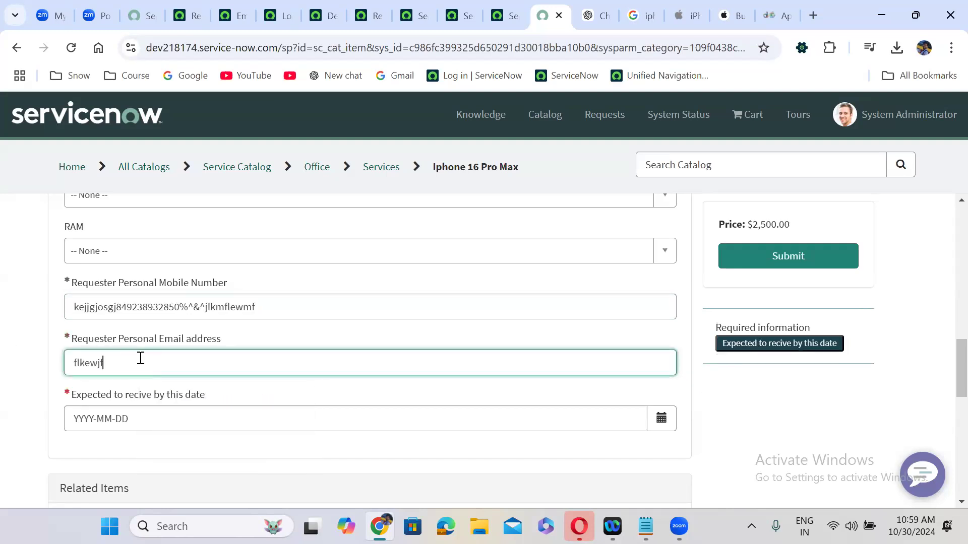
left_click(3, 361)
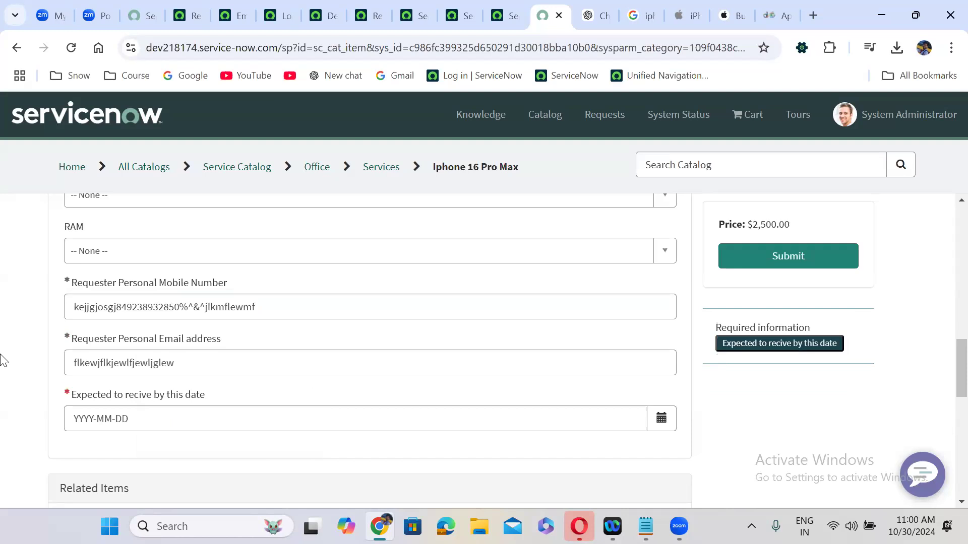
left_click(143, 416)
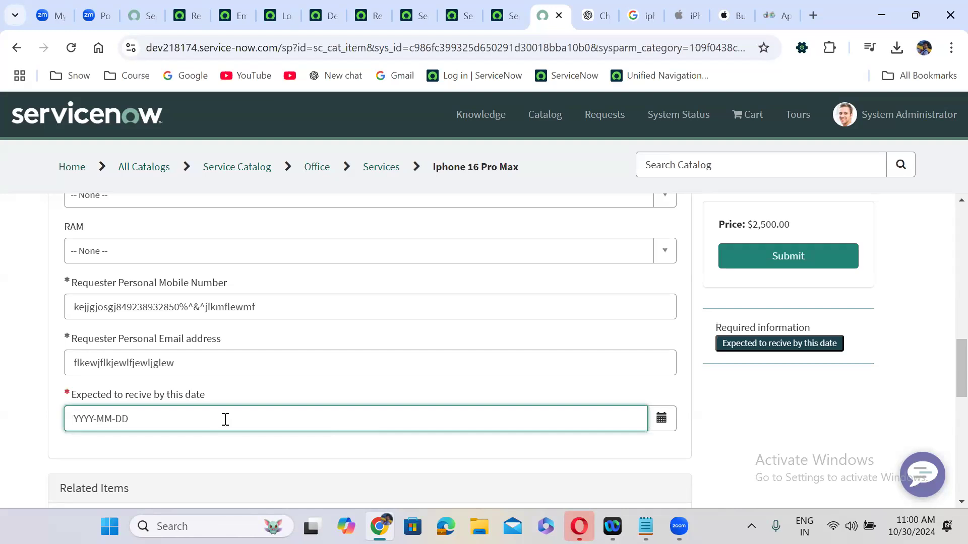
Delete the mobile number entry so the field is empty and required again
left_click(170, 298)
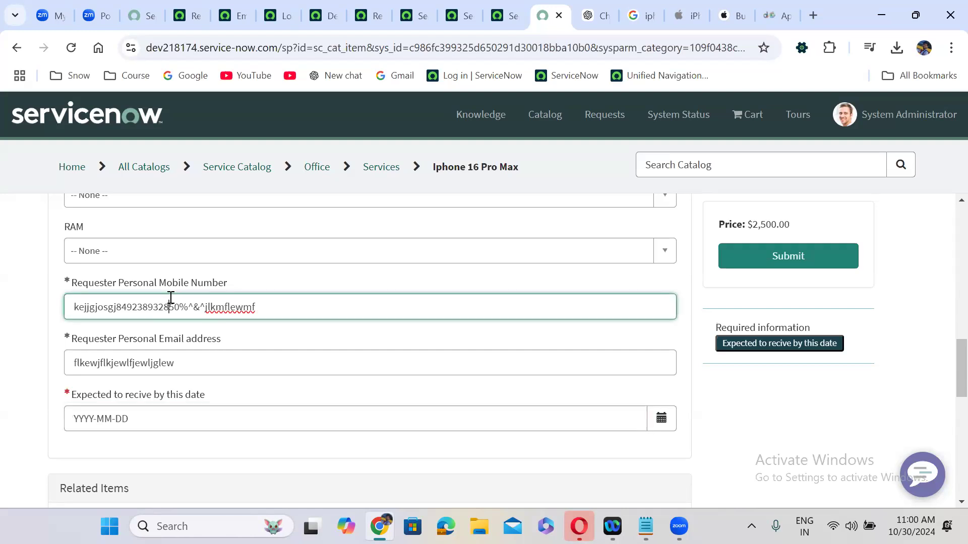
triple_click(213, 306)
key("BackSpace")
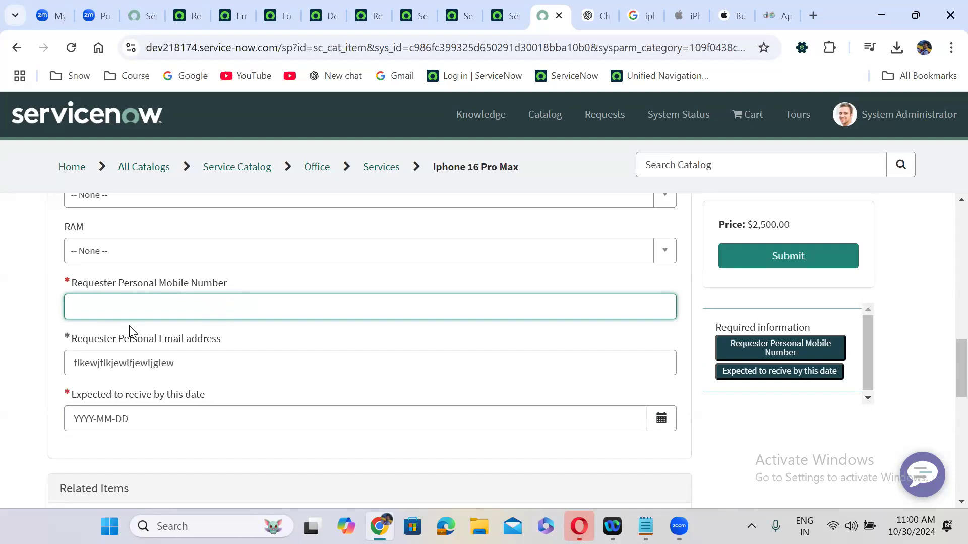
triple_click(141, 363)
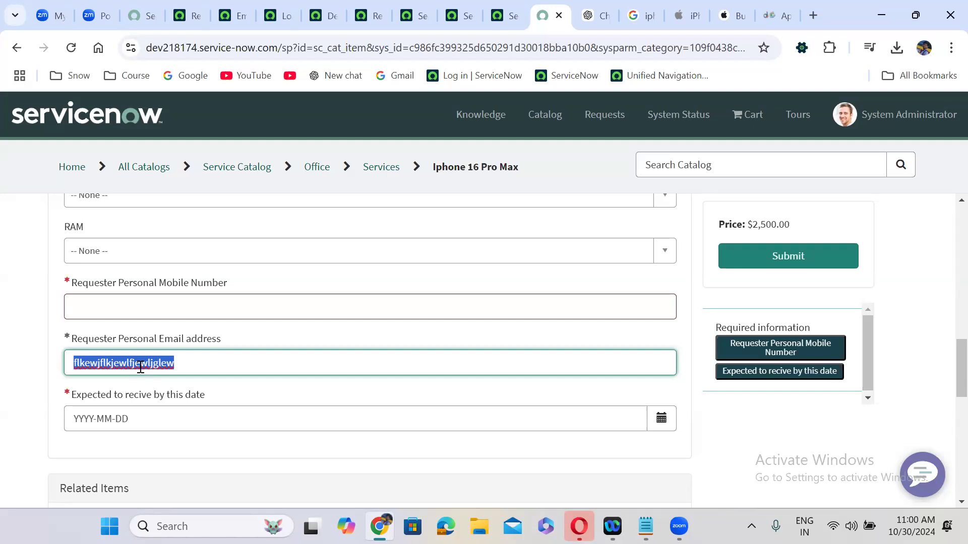
left_click(169, 422)
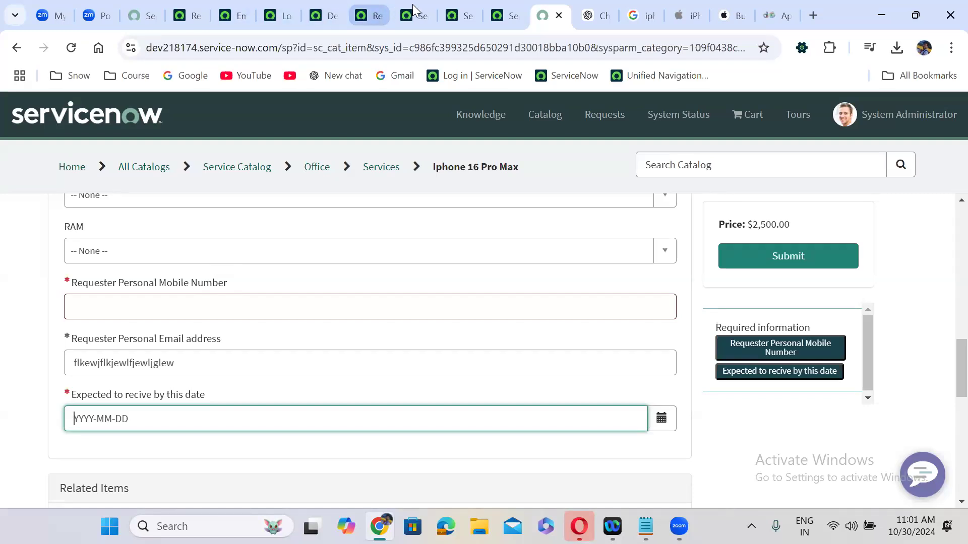
Open the Iphone 16 Pro Max catalog item and review its Variables and Catalog Client Scripts
left_click(365, 9)
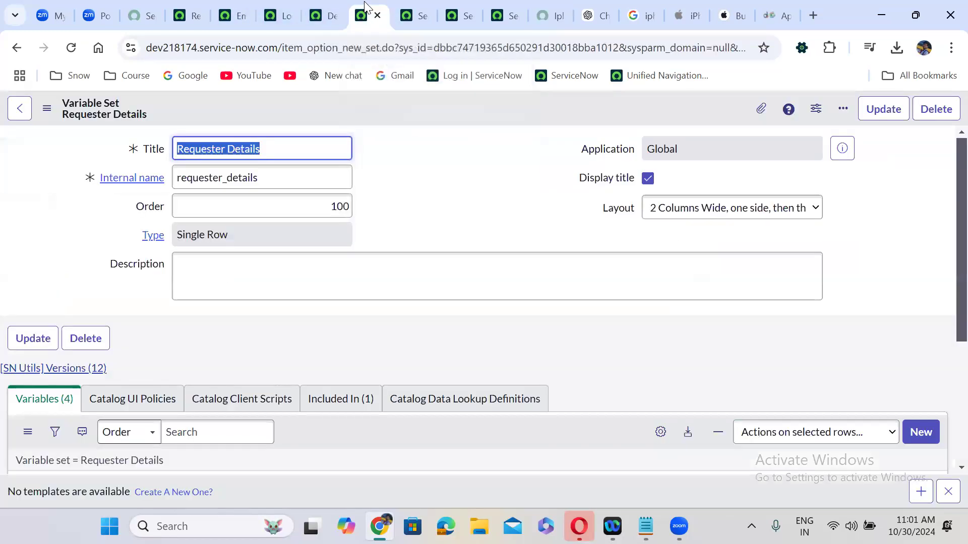
left_click(17, 49)
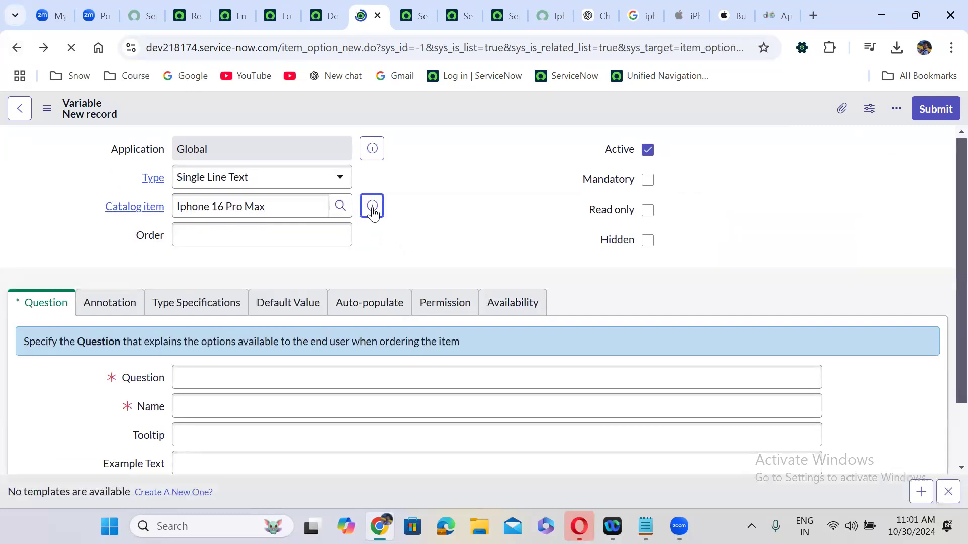
left_click(372, 206)
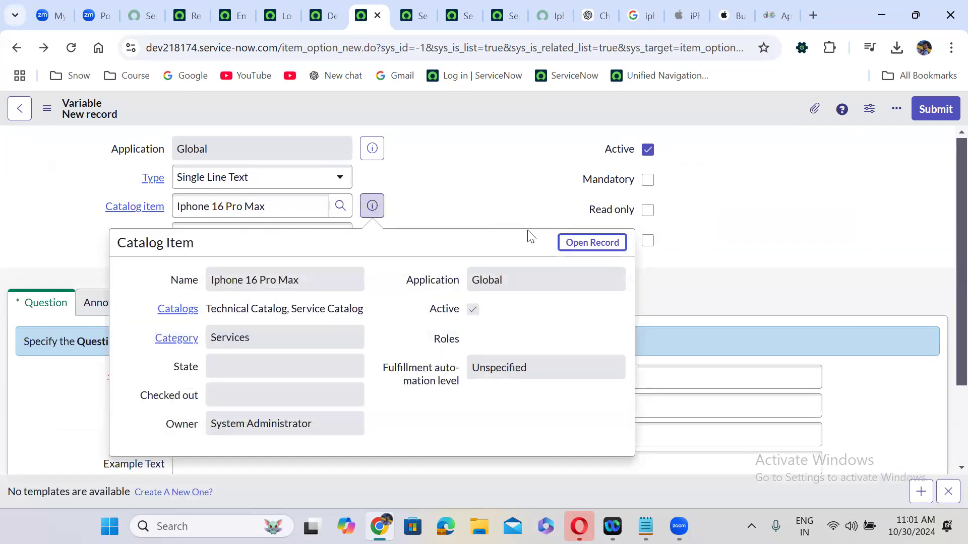
left_click(582, 242)
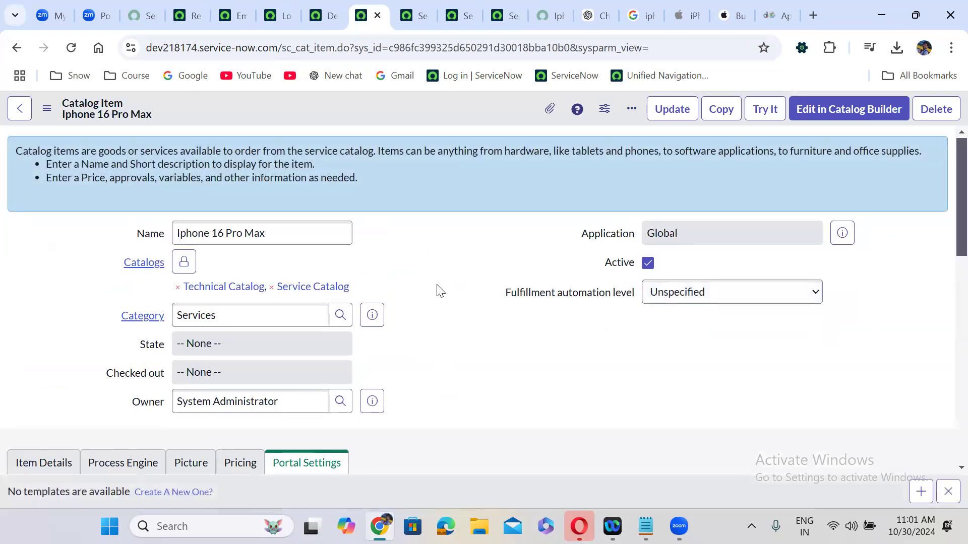
scroll(439, 290, "down", 10)
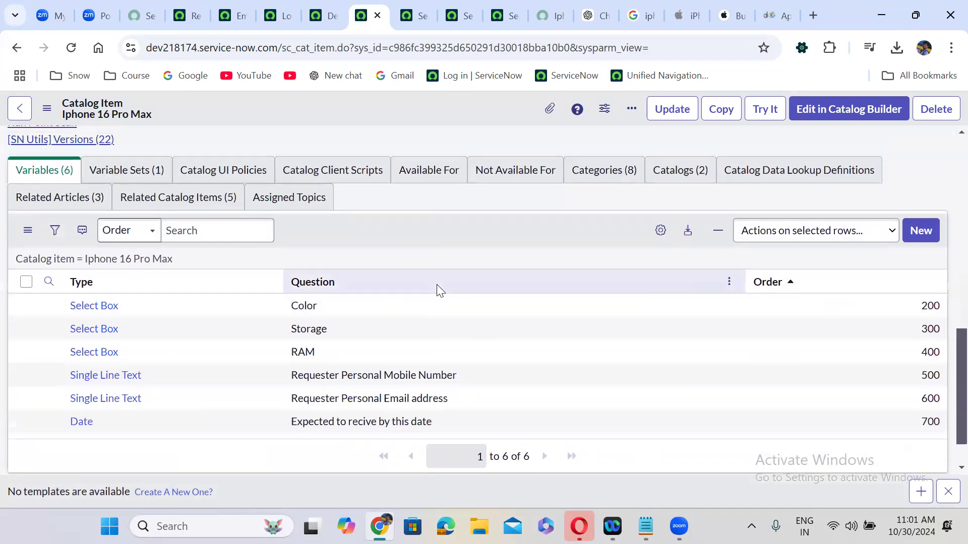
left_click(334, 172)
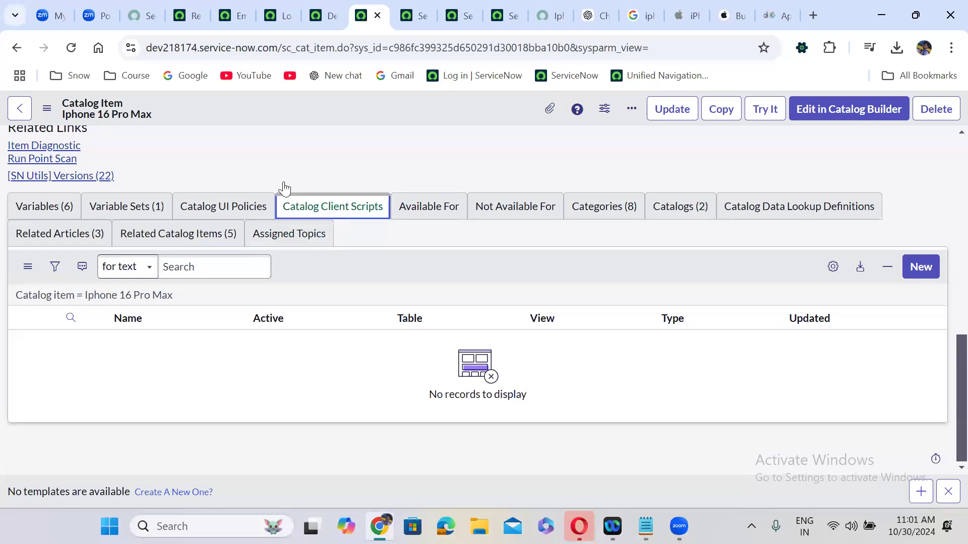
left_click(47, 214)
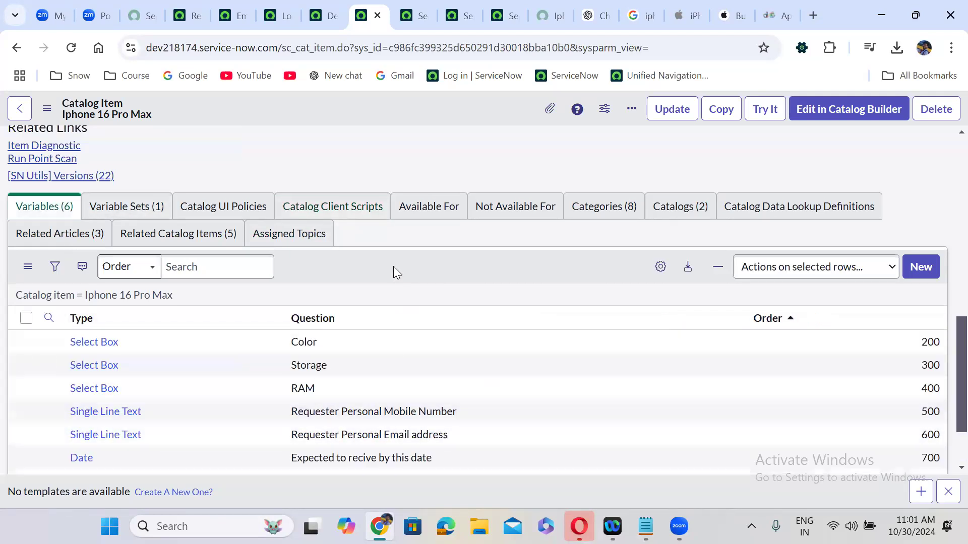
scroll(393, 266, "down", 1)
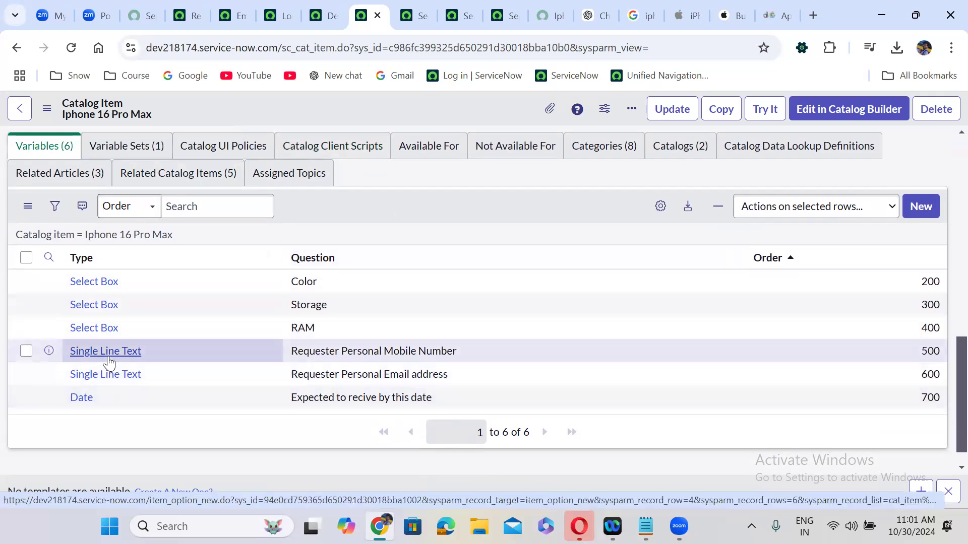
scroll(109, 361, "up", 2)
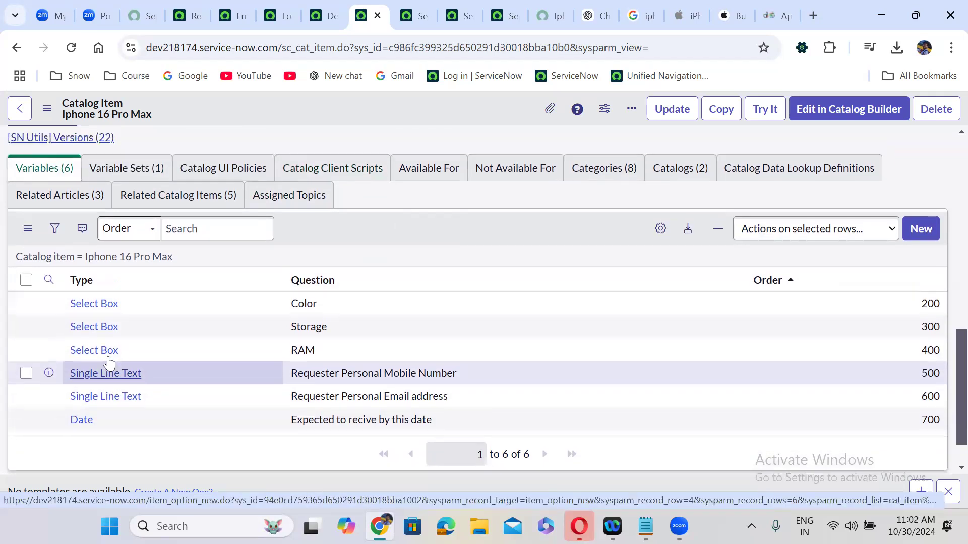
left_click(319, 237)
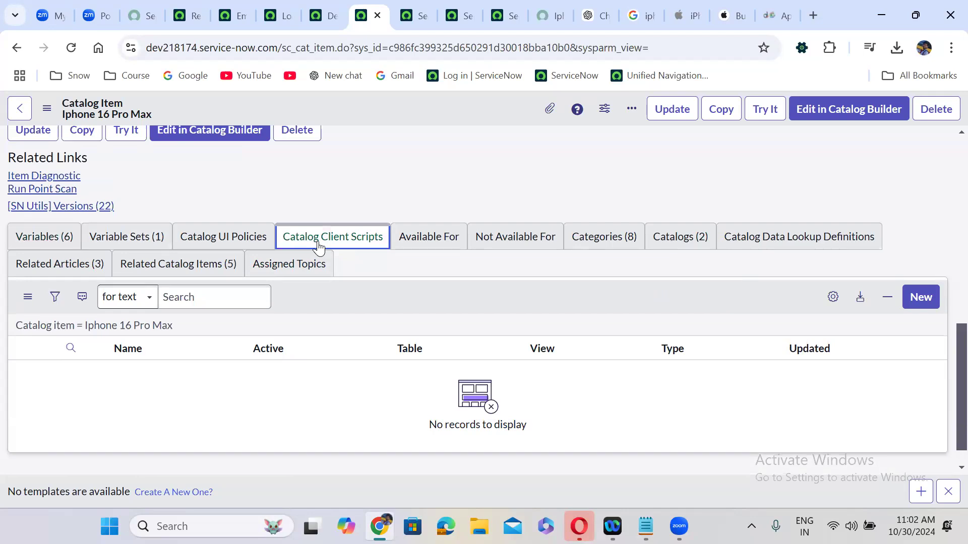
left_click(37, 237)
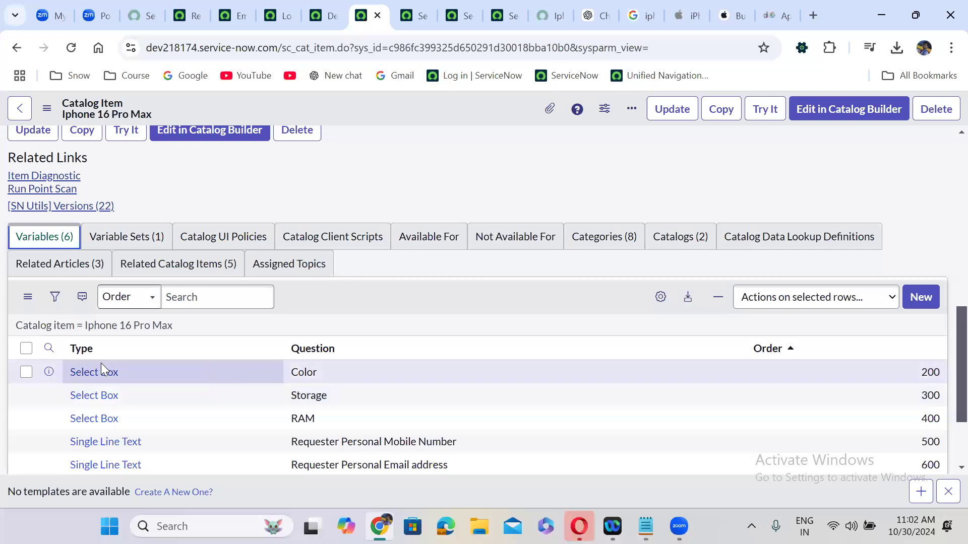
Open the Color, Storage and RAM variables each in a new tab
right_click(48, 369)
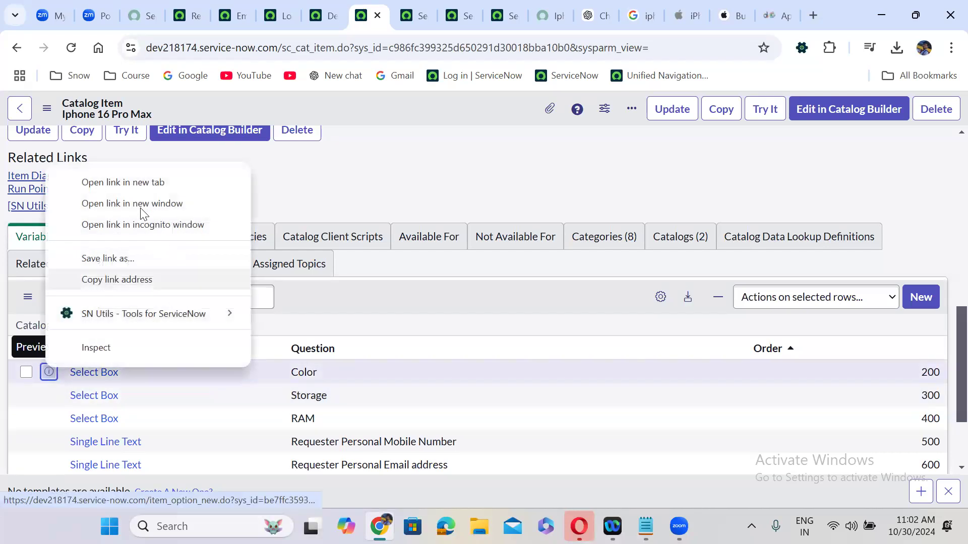
left_click(129, 182)
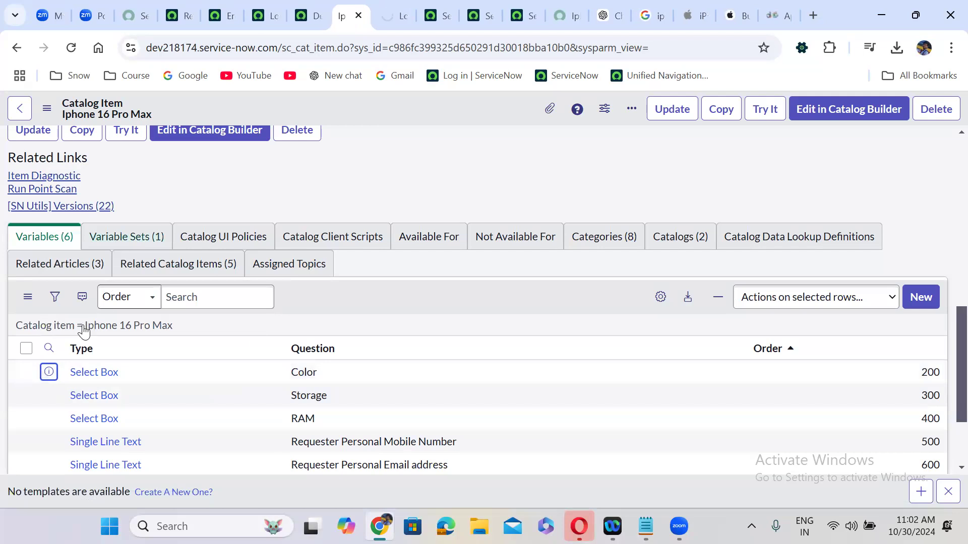
right_click(48, 395)
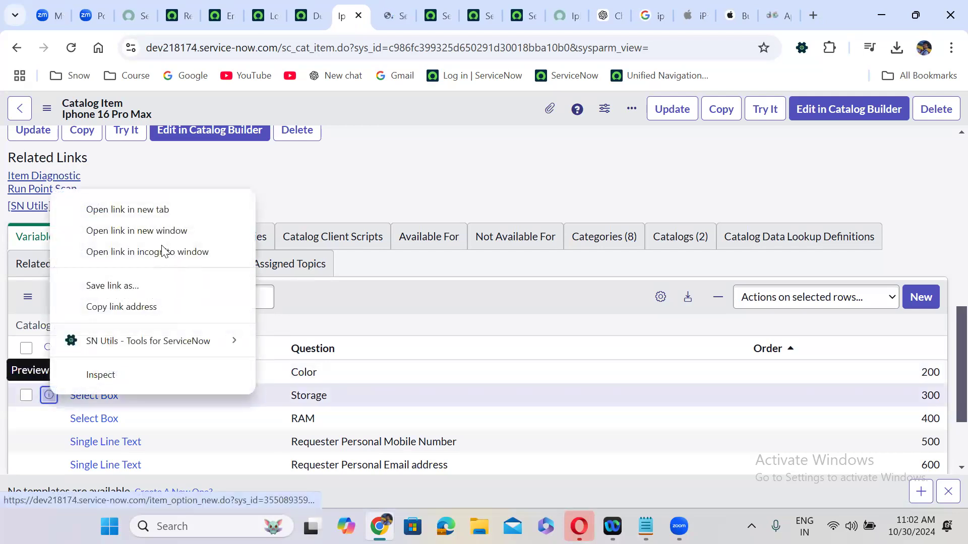
left_click(136, 210)
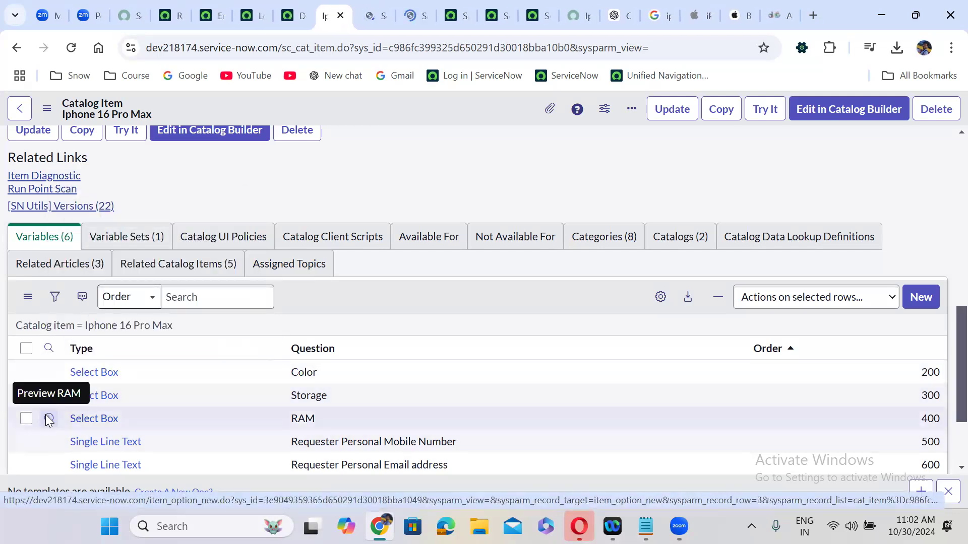
right_click(49, 418)
left_click(151, 229)
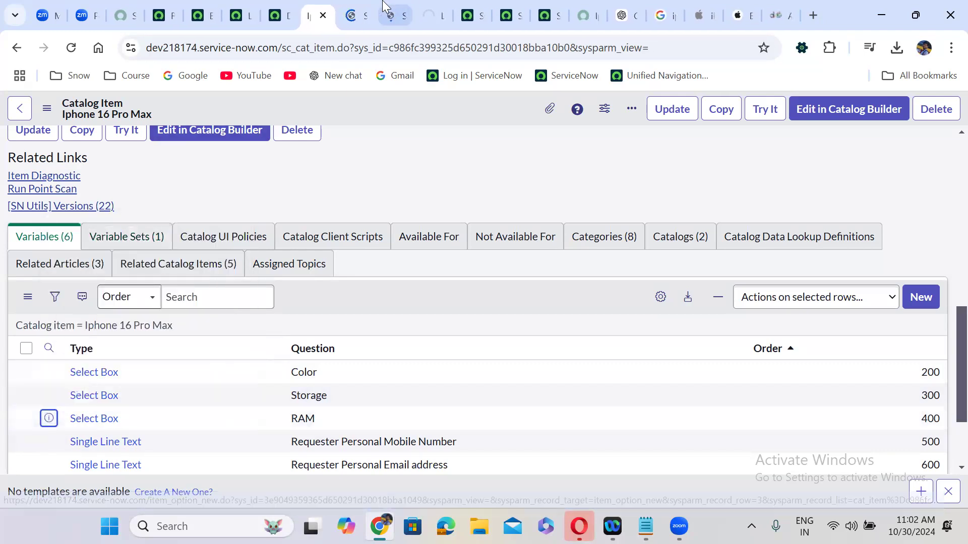
Create a Color question choice with text and value Silver
left_click(357, 15)
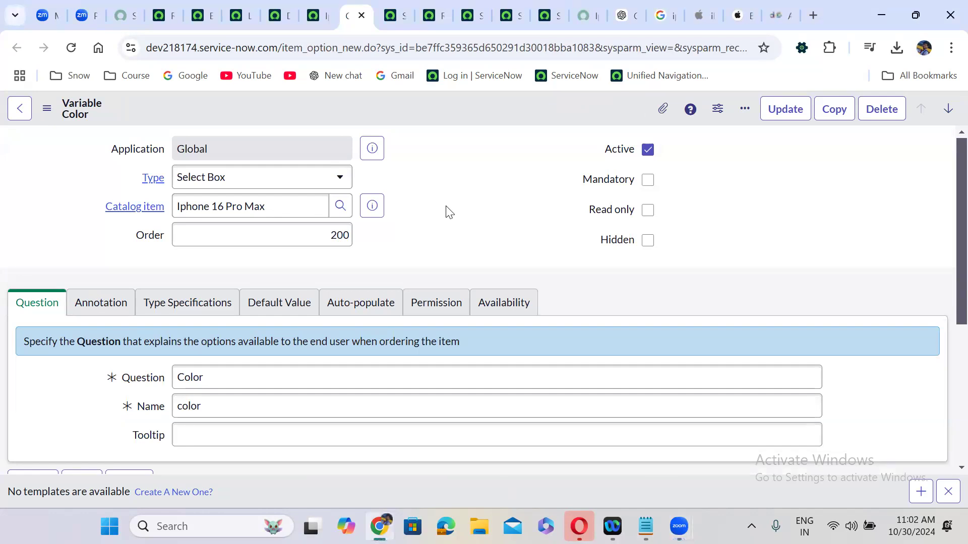
scroll(422, 229, "down", 2)
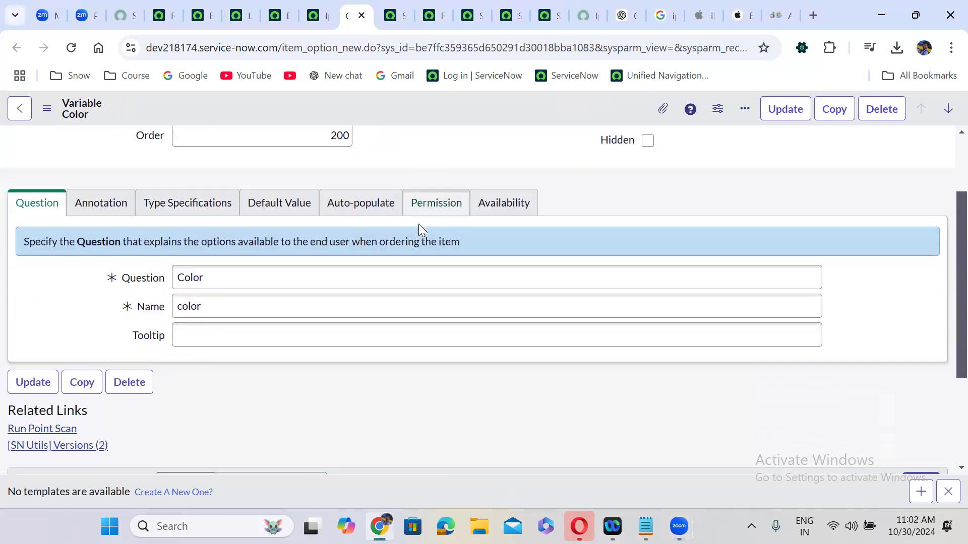
scroll(422, 229, "down", 3)
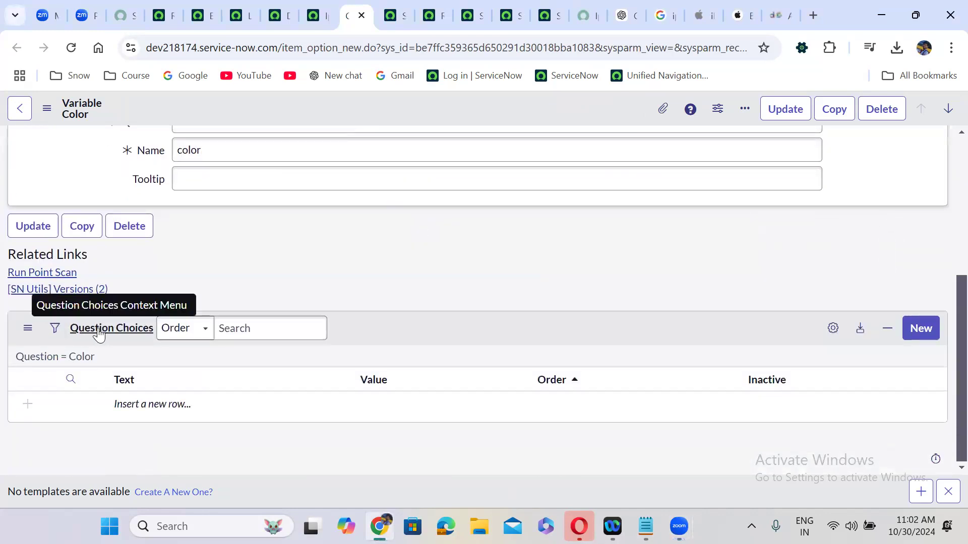
left_click(929, 328)
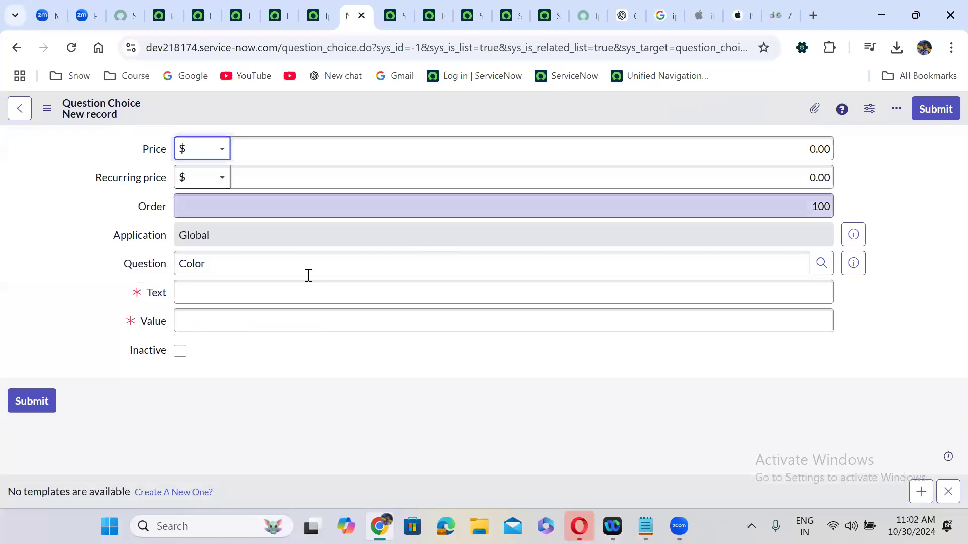
left_click(231, 293)
type("Silver")
double_click(203, 294)
key("ctrl+c")
left_click(215, 321)
key("ctrl+v")
left_click(933, 111)
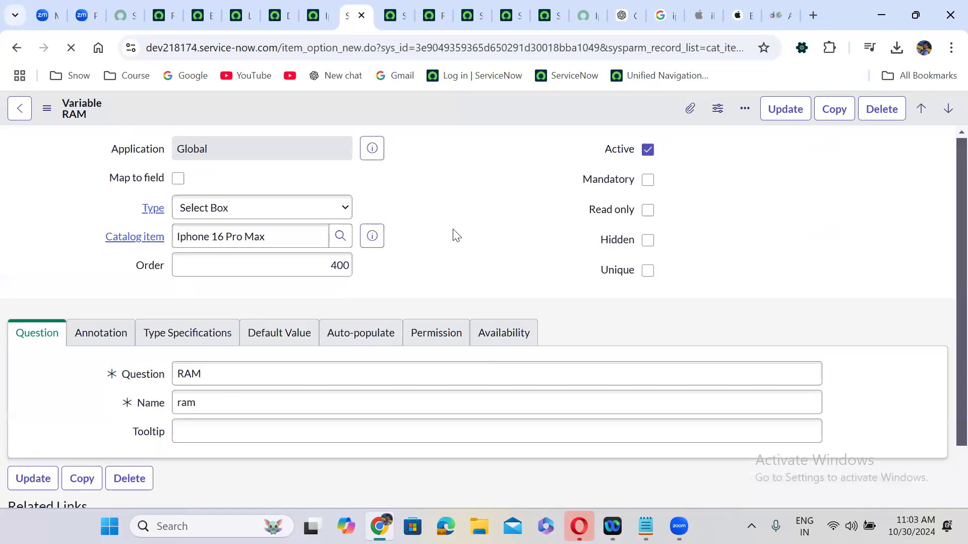
scroll(453, 229, "down", 5)
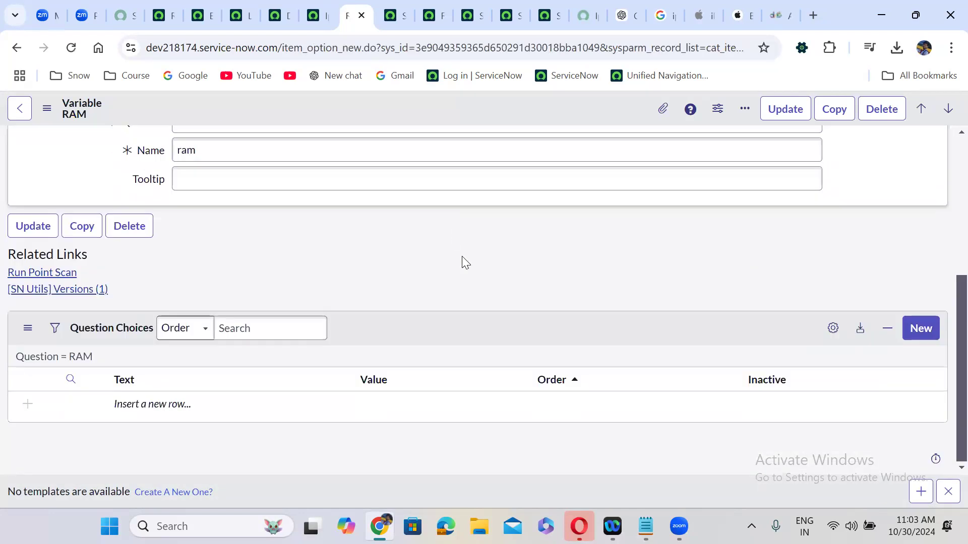
scroll(462, 256, "up", 5)
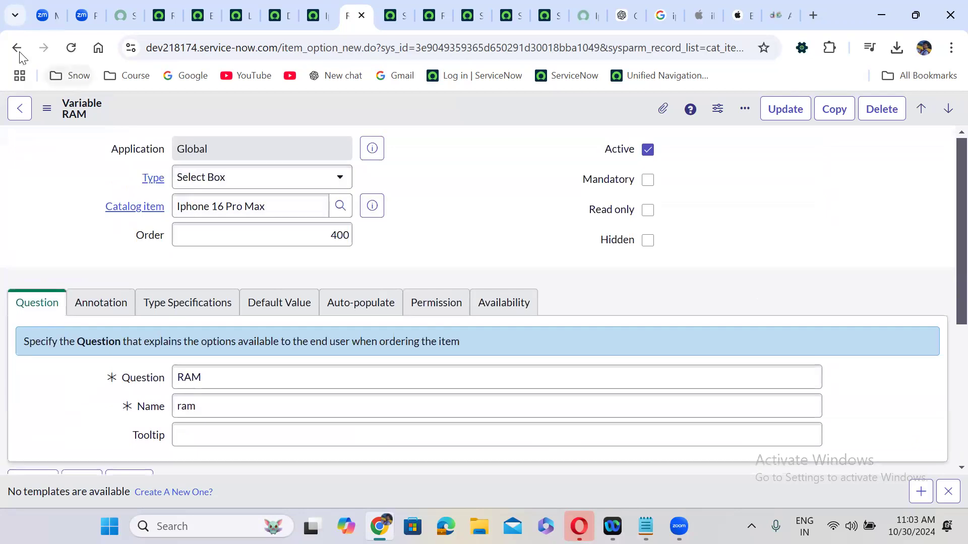
Add a Gold Color choice with Gold as its value
left_click(15, 49)
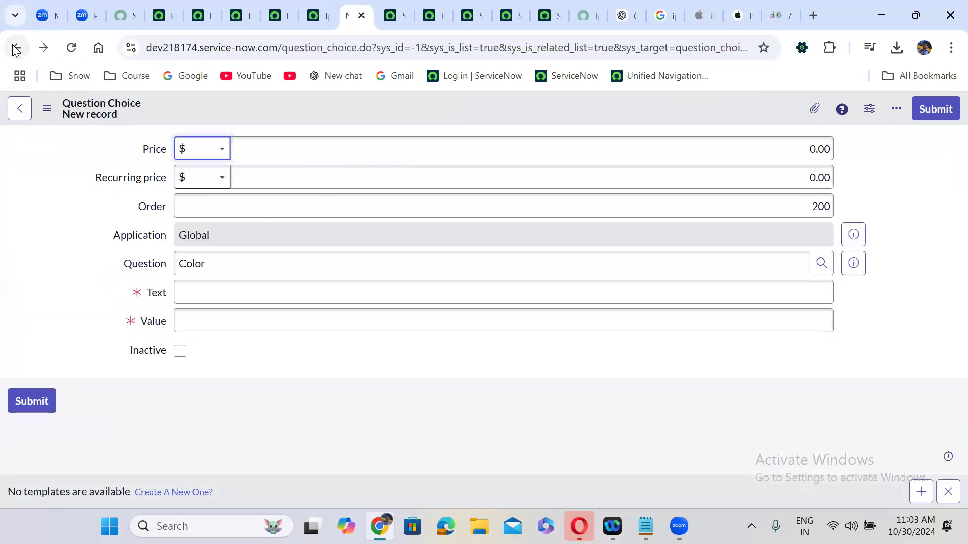
left_click(214, 296)
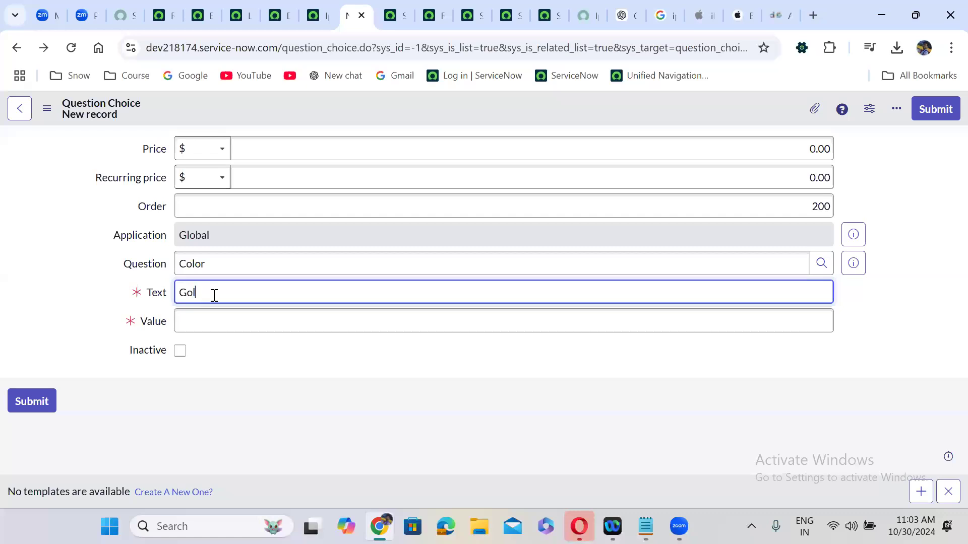
key("ctrl+a")
key("ctrl+c")
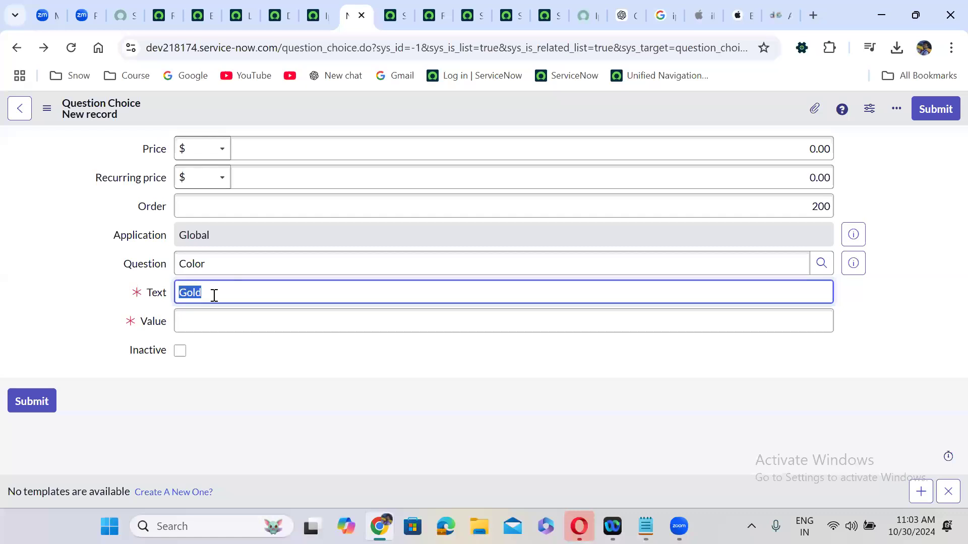
left_click(235, 331)
key("ctrl+v")
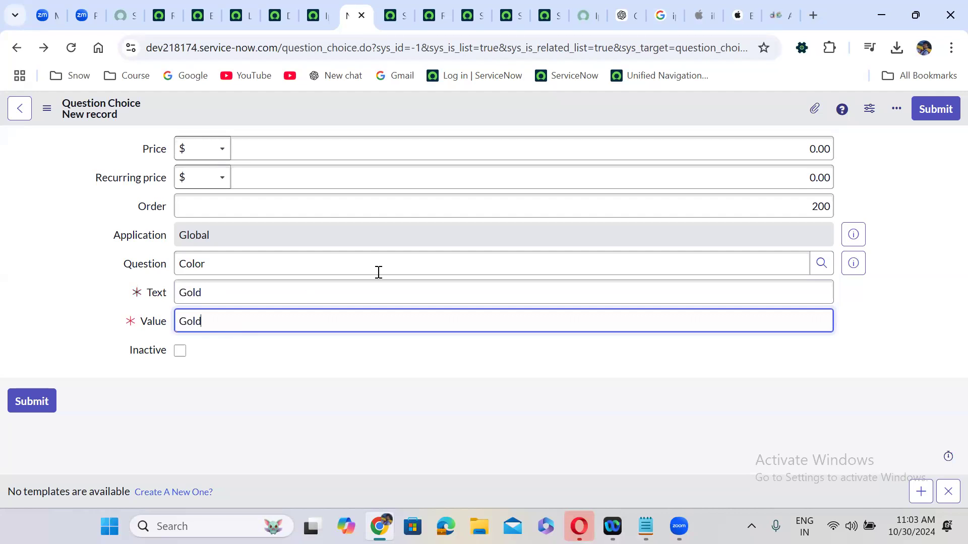
right_click(402, 109)
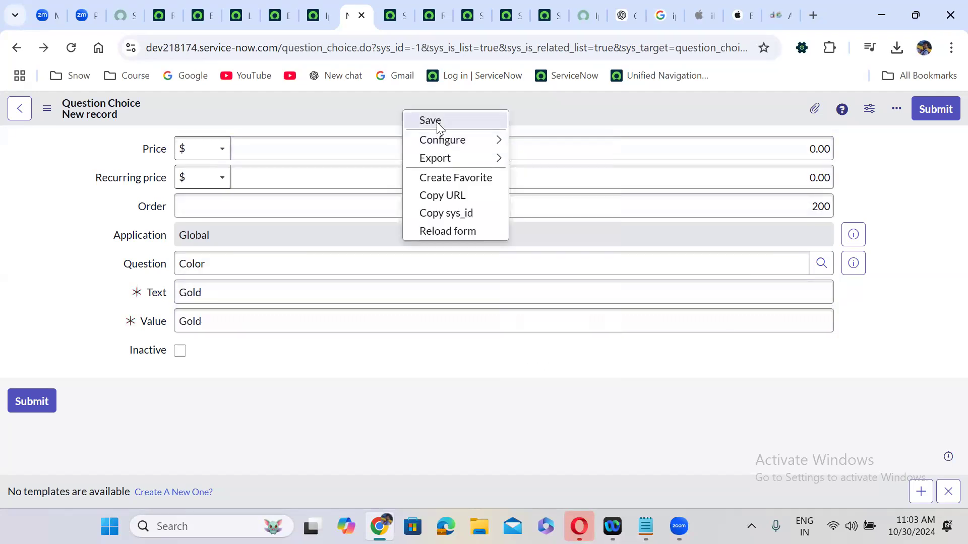
left_click(660, 99)
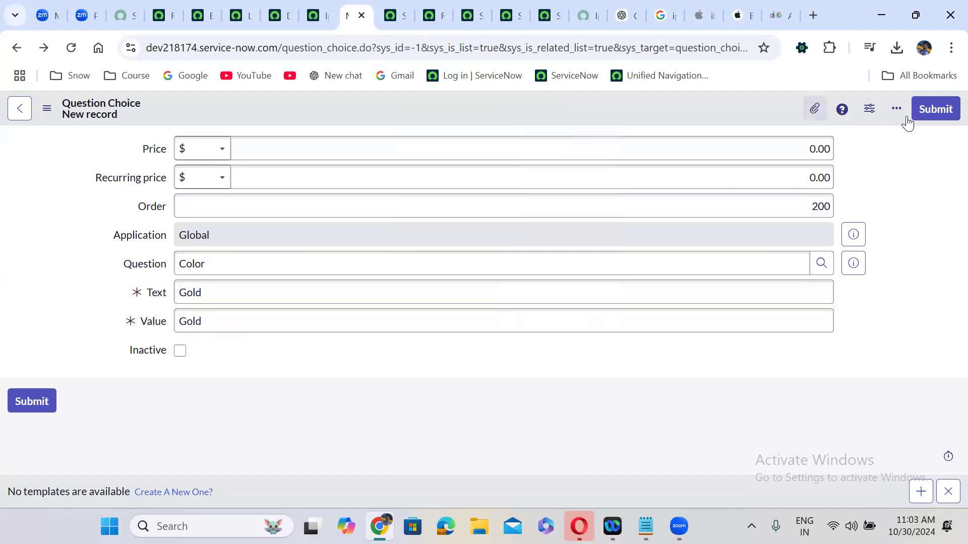
left_click(936, 109)
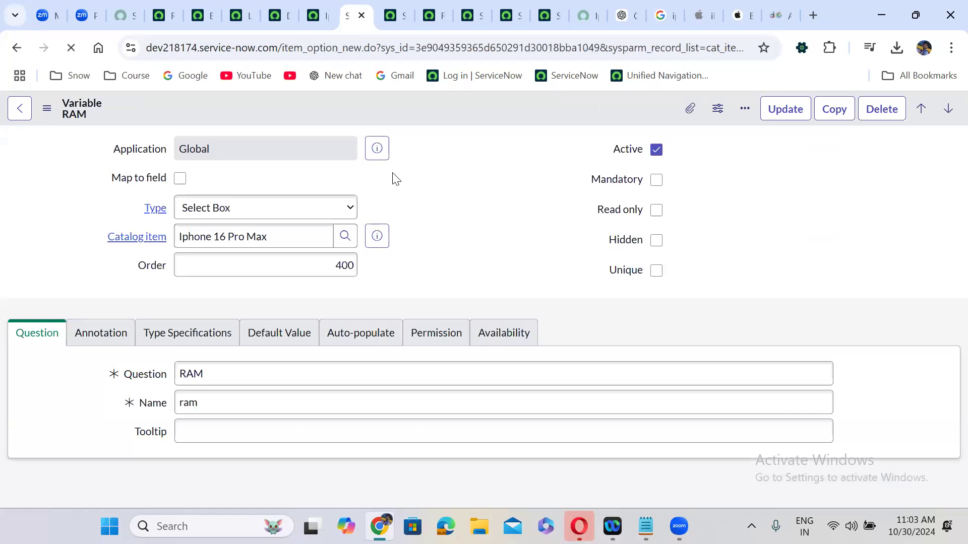
Add a Balck Color choice with Balck as its value
left_click(17, 48)
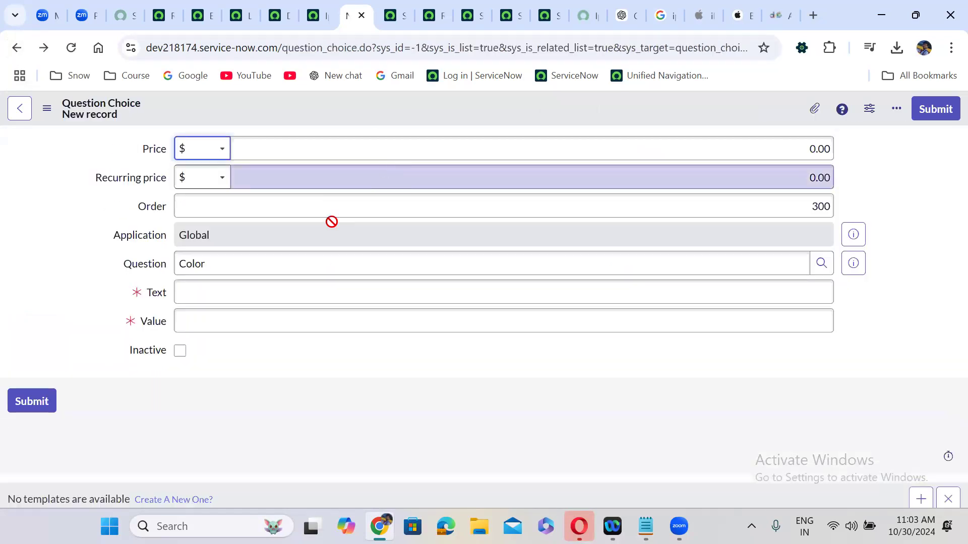
left_click(236, 288)
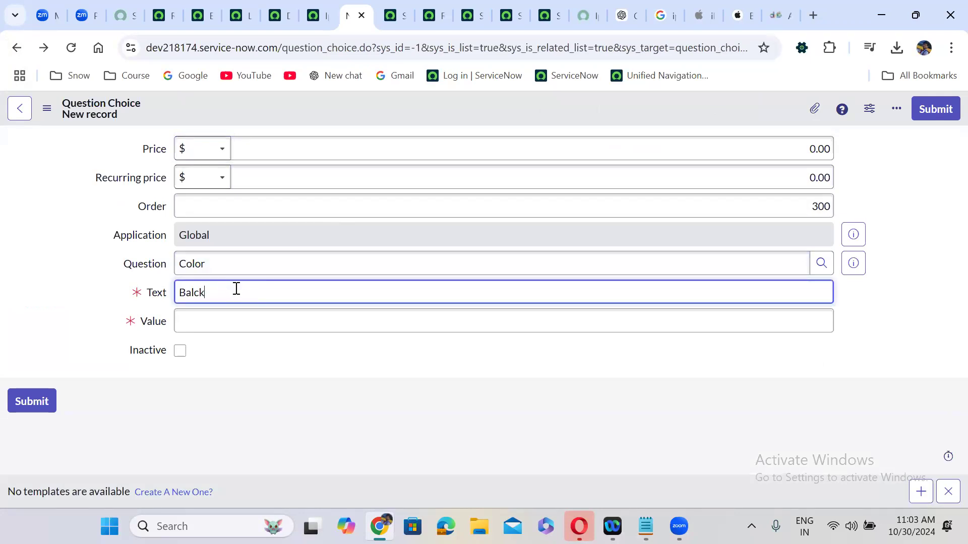
double_click(185, 296)
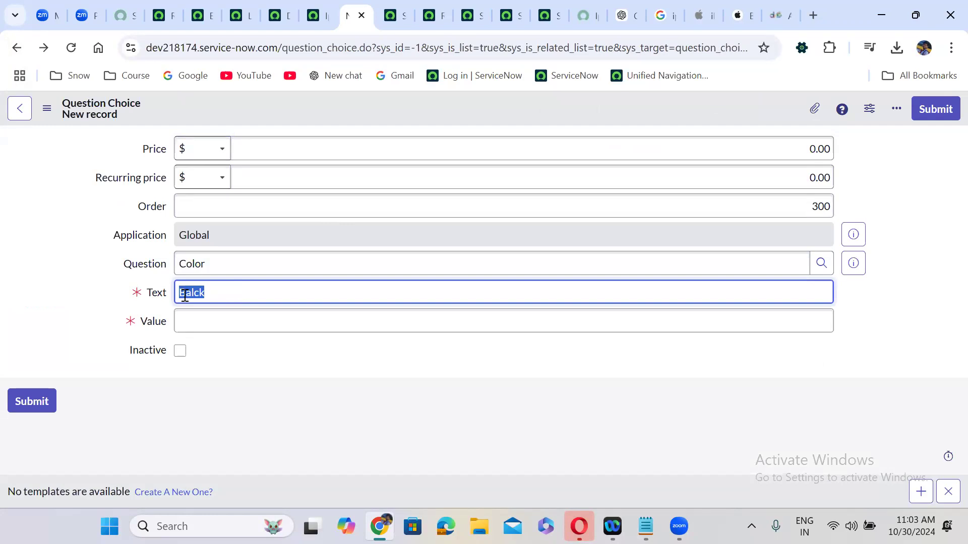
key("ctrl+c")
left_click(214, 319)
key("ctrl+v")
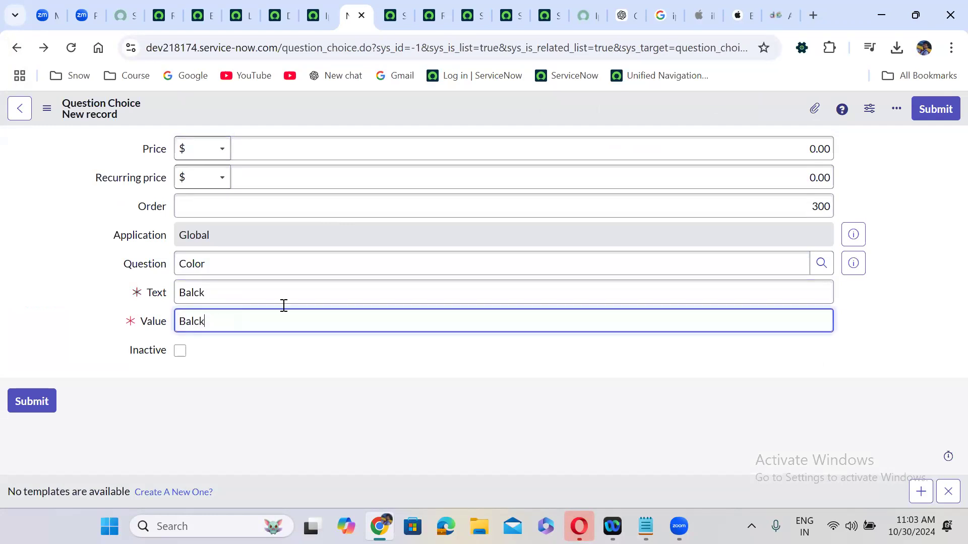
left_click(935, 110)
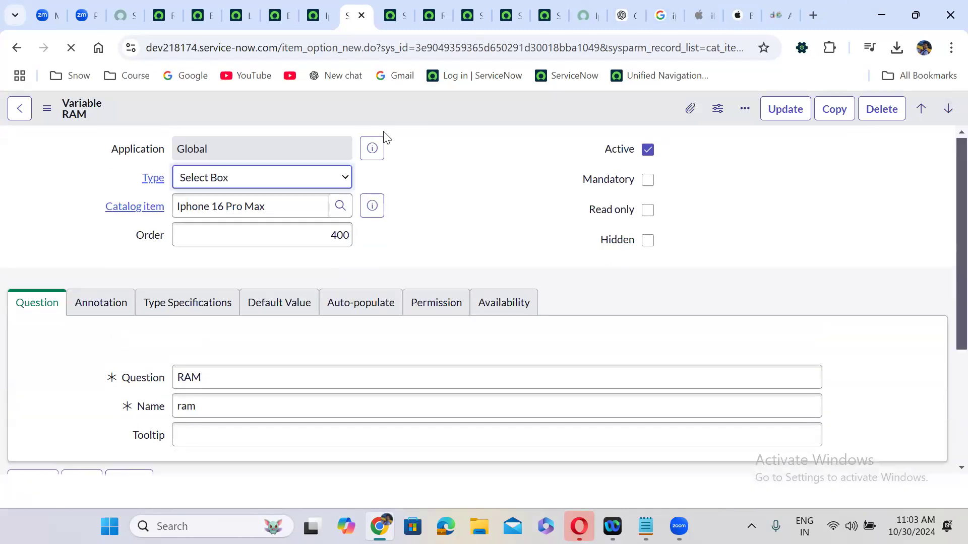
left_click(312, 9)
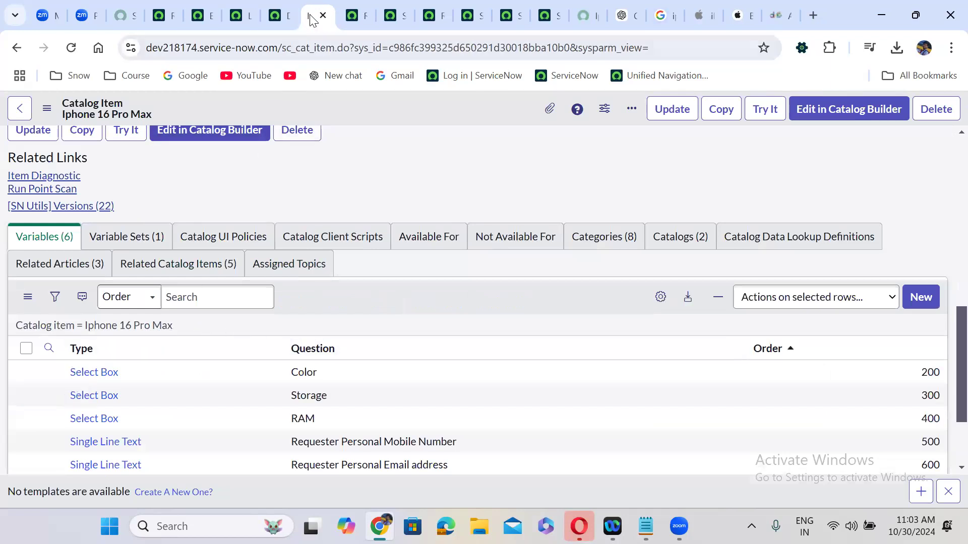
left_click(583, 7)
Reload the portal page and verify Color lists Silver, Gold and Balck, leaving it at None
left_click(71, 48)
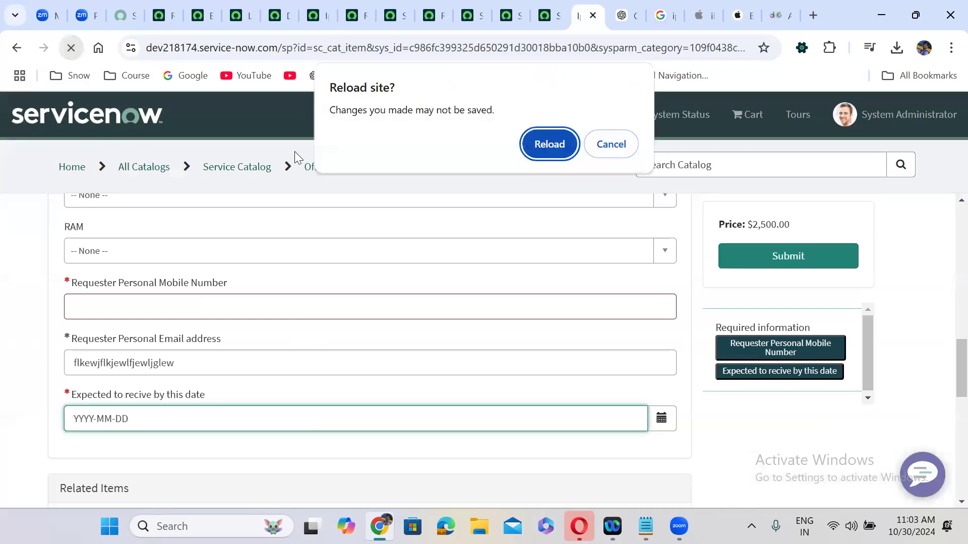
left_click(550, 144)
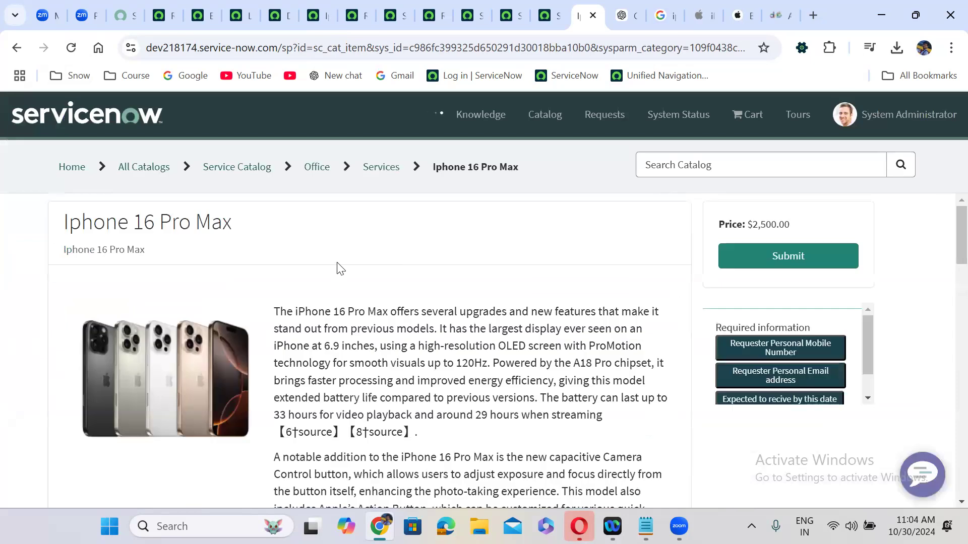
scroll(338, 268, "down", 6)
scroll(338, 262, "down", 3)
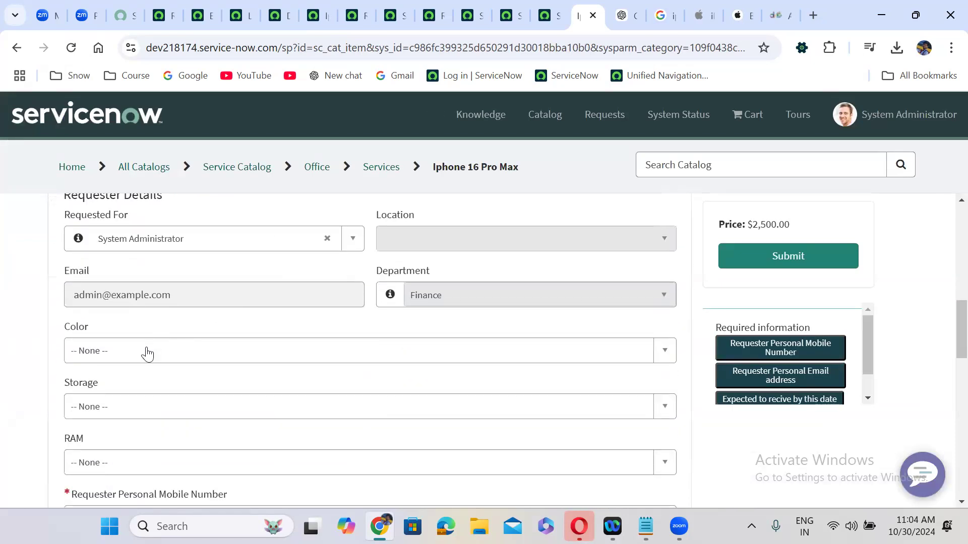
left_click(147, 353)
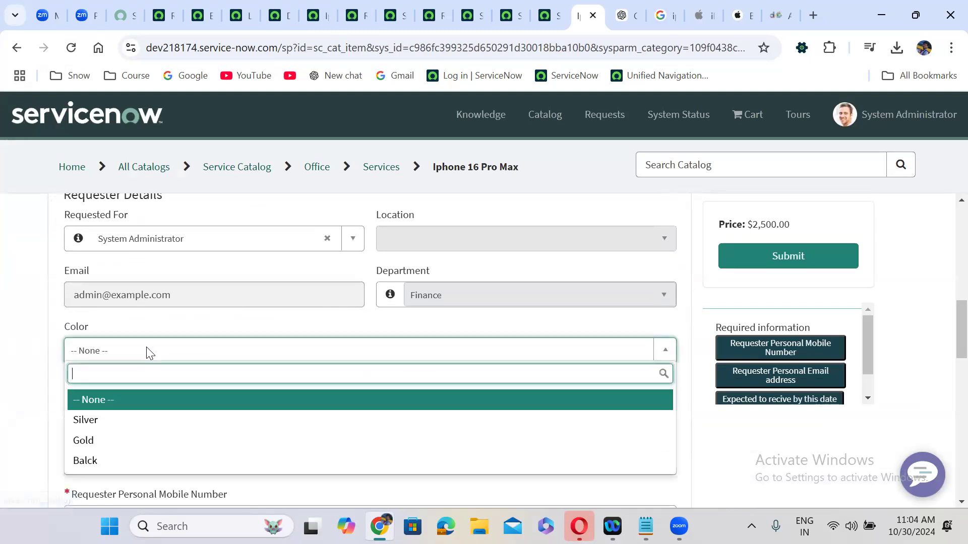
left_click(111, 401)
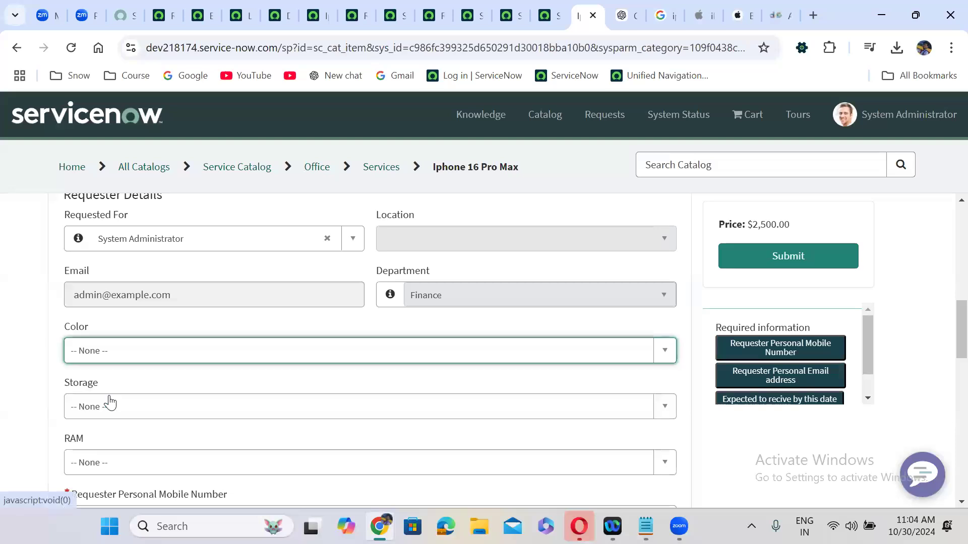
left_click(28, 375)
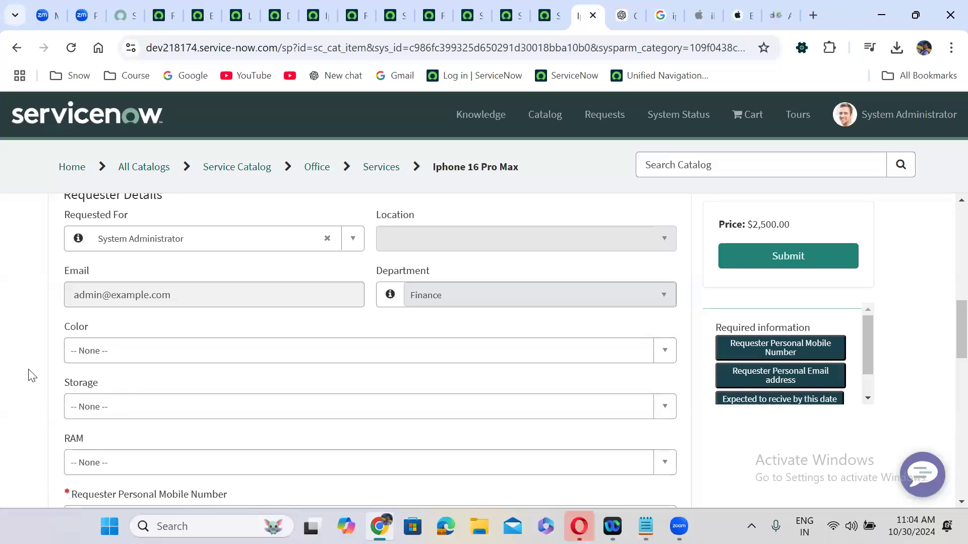
scroll(29, 376, "down", 1)
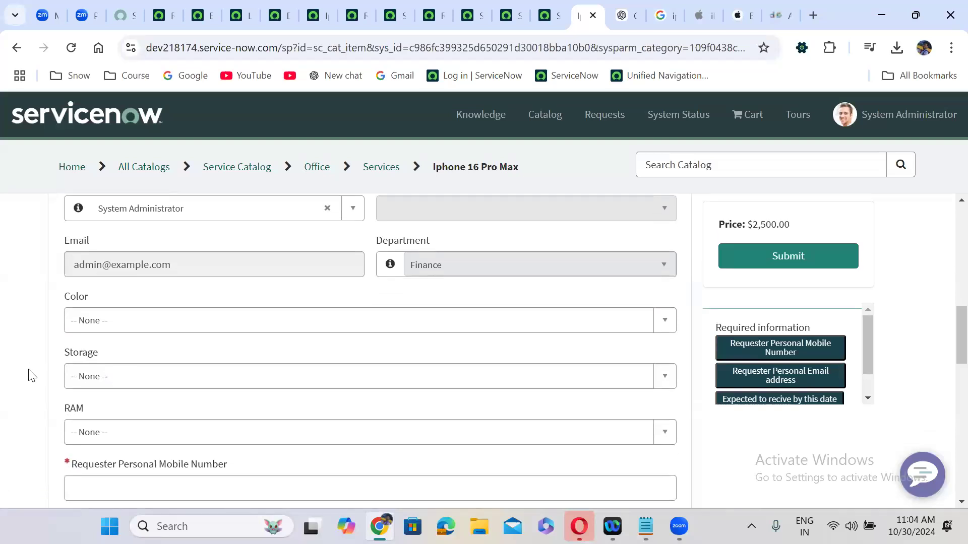
left_click(398, 9)
Create a 256 GB Storage choice with matching text and value
scroll(405, 180, "down", 5)
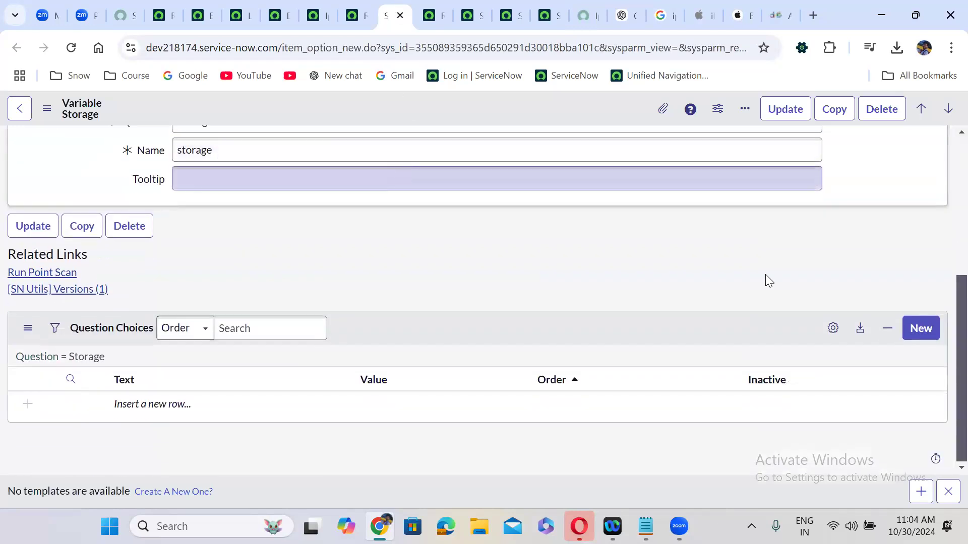
left_click(928, 327)
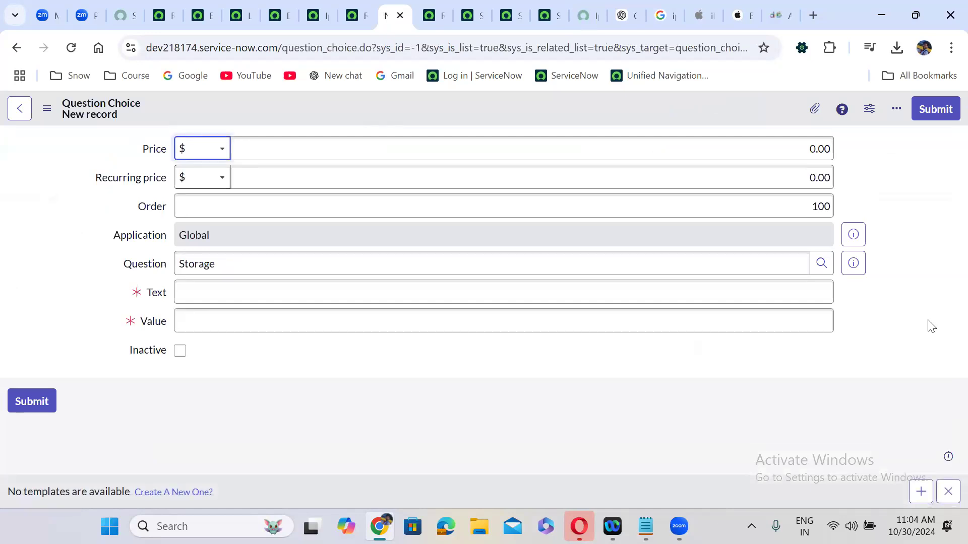
left_click(337, 294)
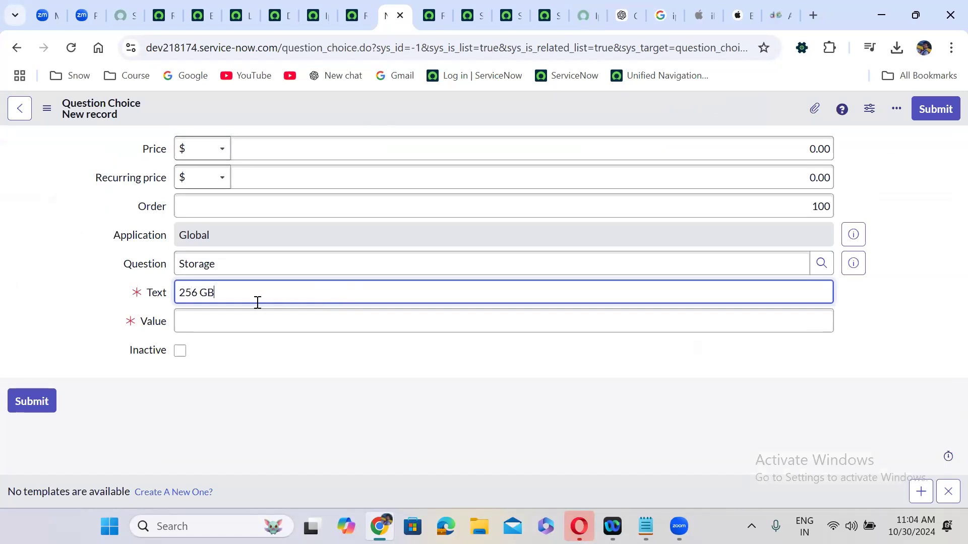
left_click(228, 306)
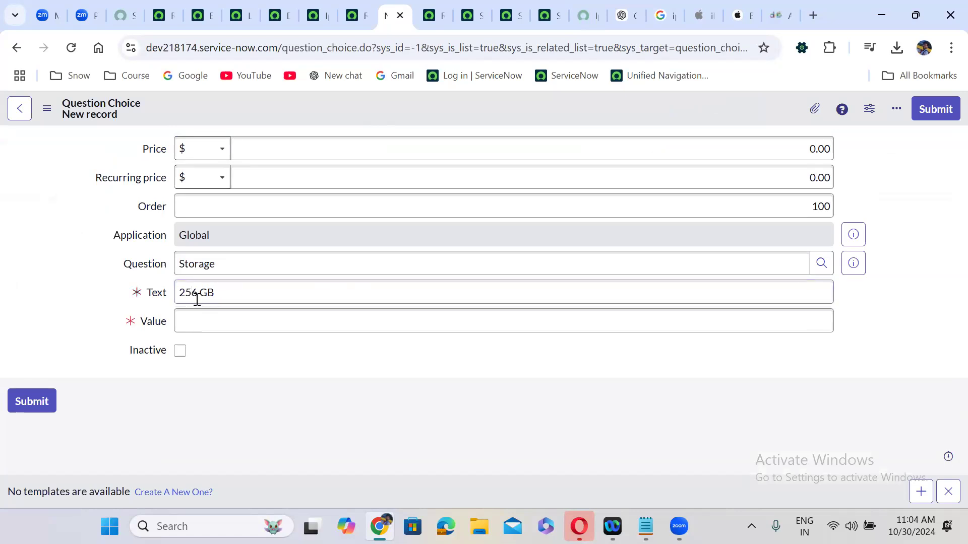
left_click_drag(212, 295, 174, 291)
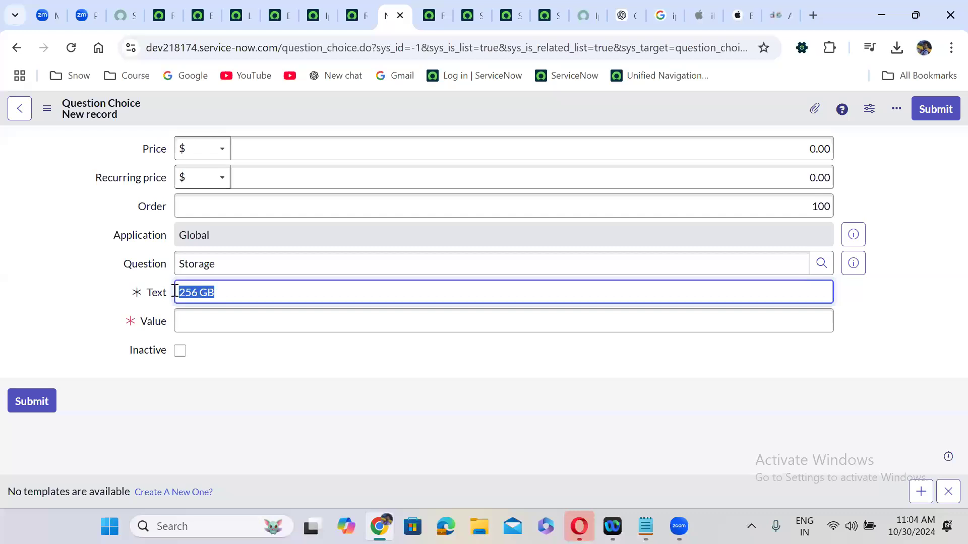
key("ctrl+c")
left_click(205, 313)
key("ctrl+v")
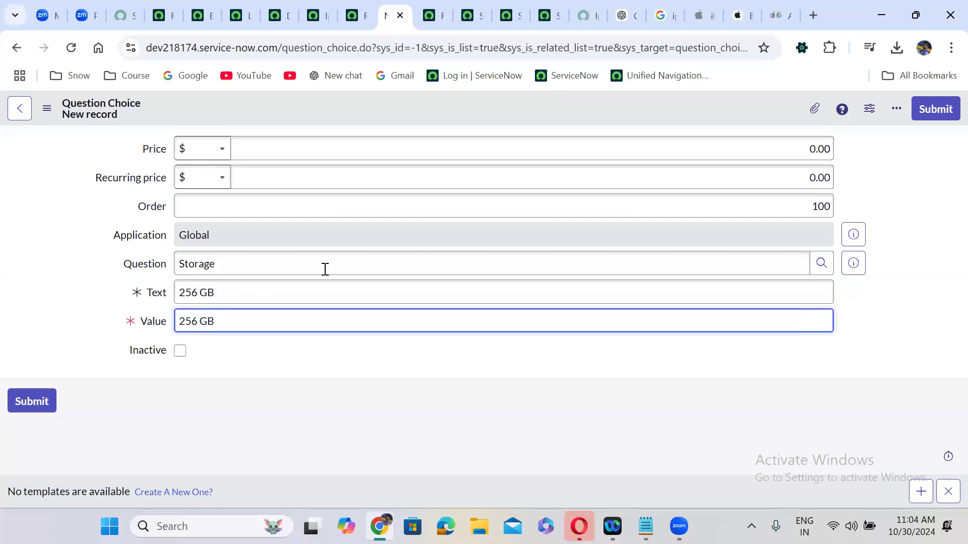
right_click(514, 105)
left_click(541, 118)
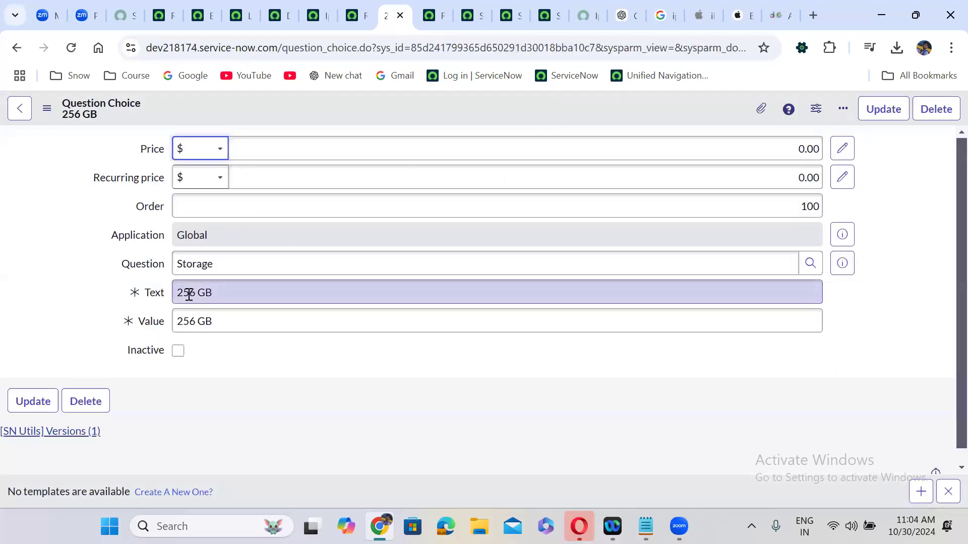
Save a copy as a new 512 GB Storage choice with matching value
double_click(189, 295)
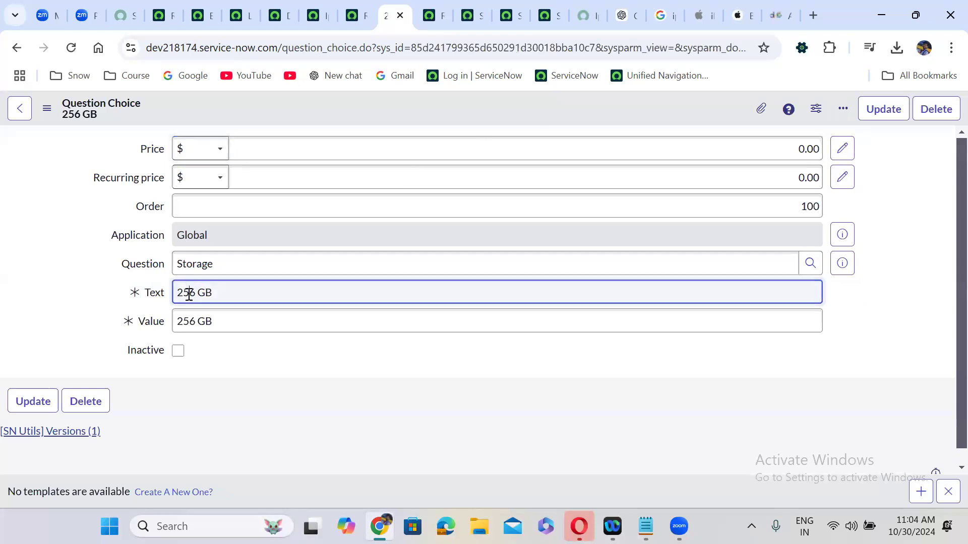
type("512")
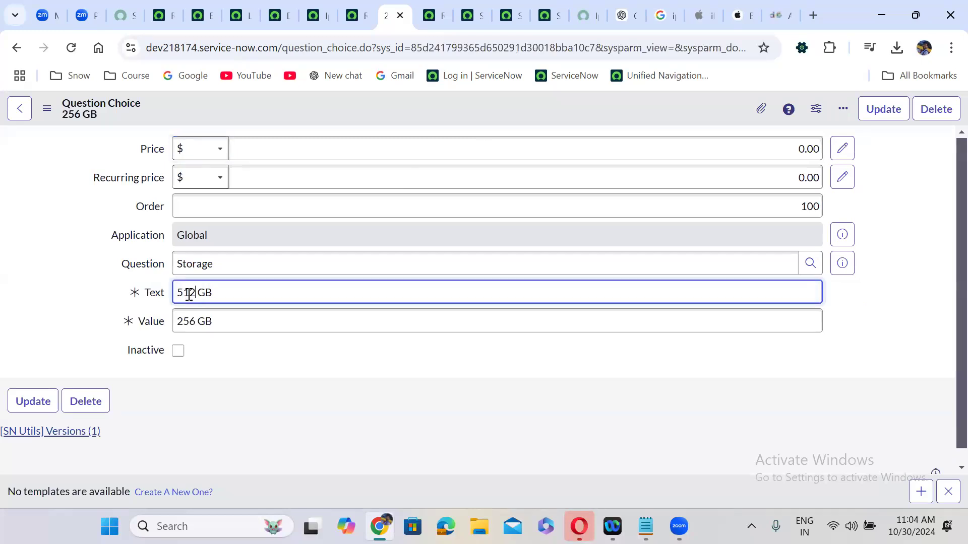
triple_click(195, 295)
key("ctrl+c")
left_click(218, 319)
triple_click(218, 320)
key("ctrl+v")
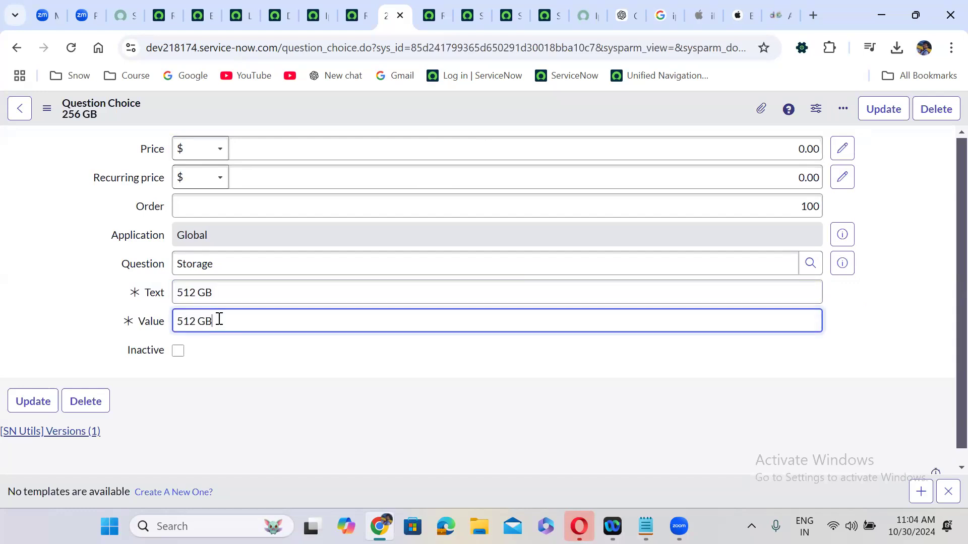
right_click(464, 114)
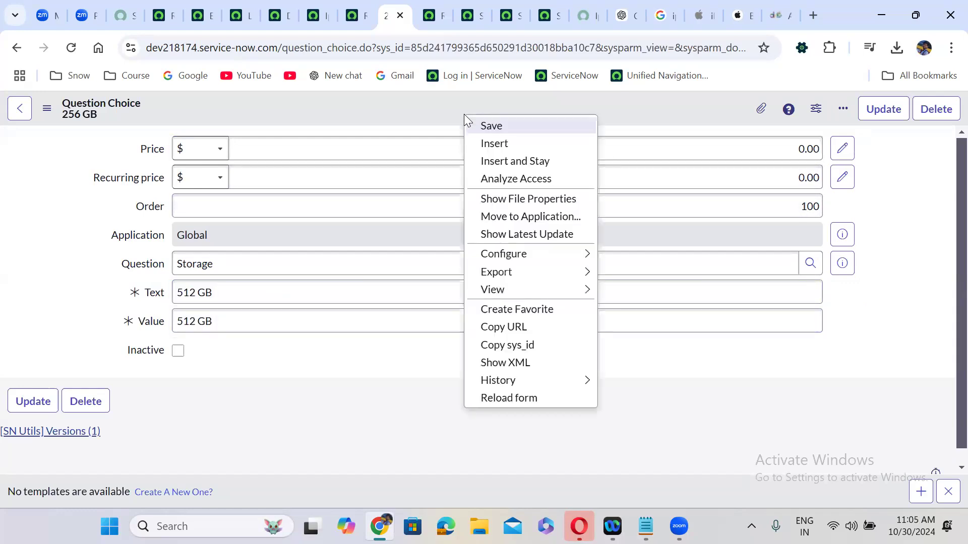
left_click(509, 162)
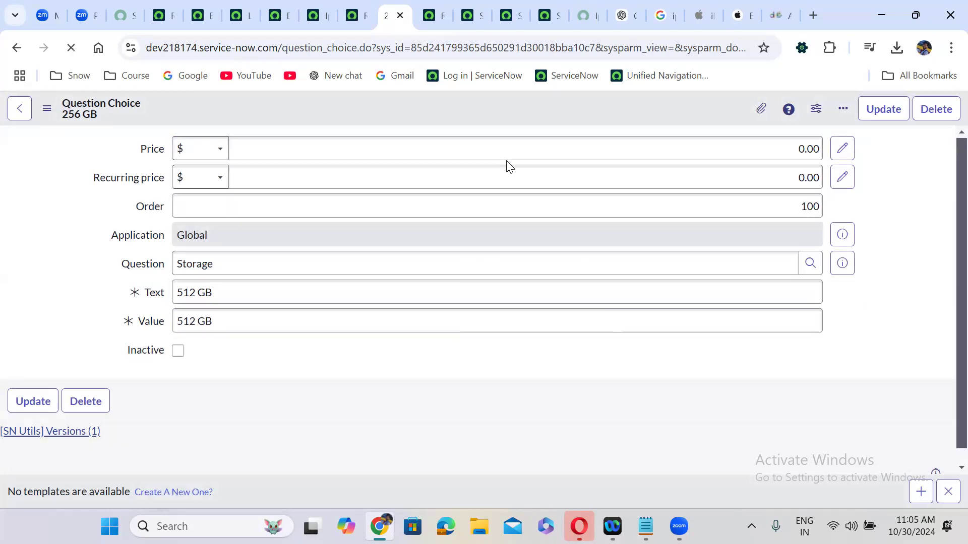
Save another copy as a 1024 GB Storage choice with matching value
double_click(185, 295)
type("1024")
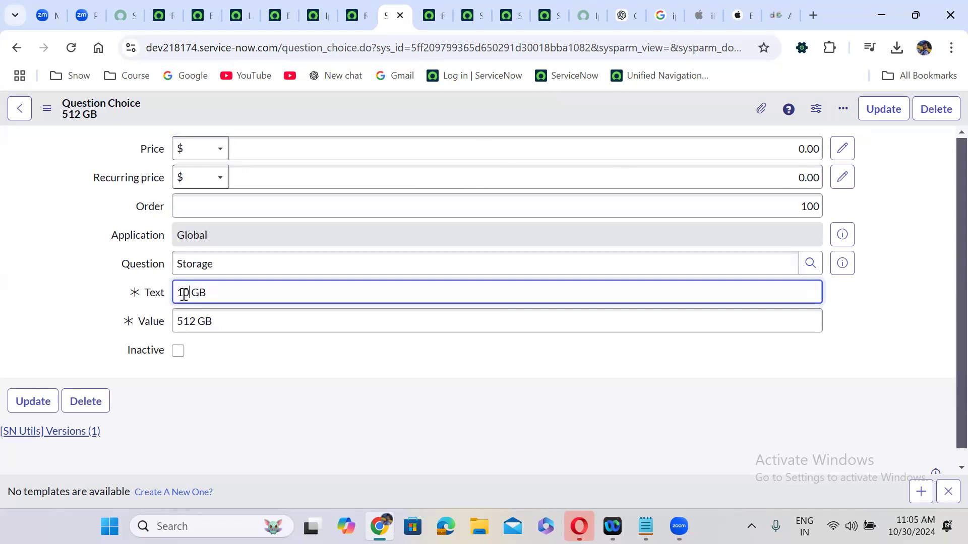
triple_click(224, 292)
key("ctrl+c")
triple_click(231, 326)
key("ctrl+v")
left_click(328, 394)
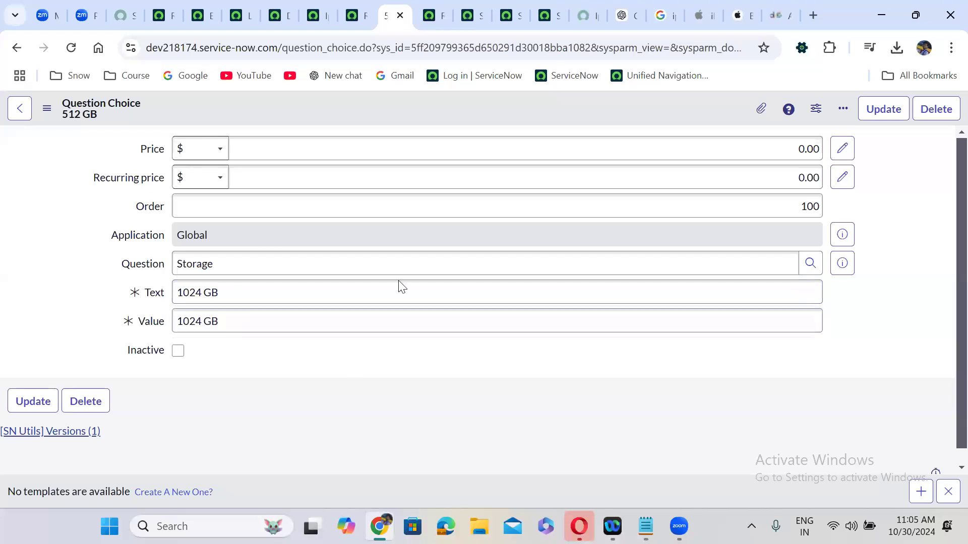
right_click(425, 108)
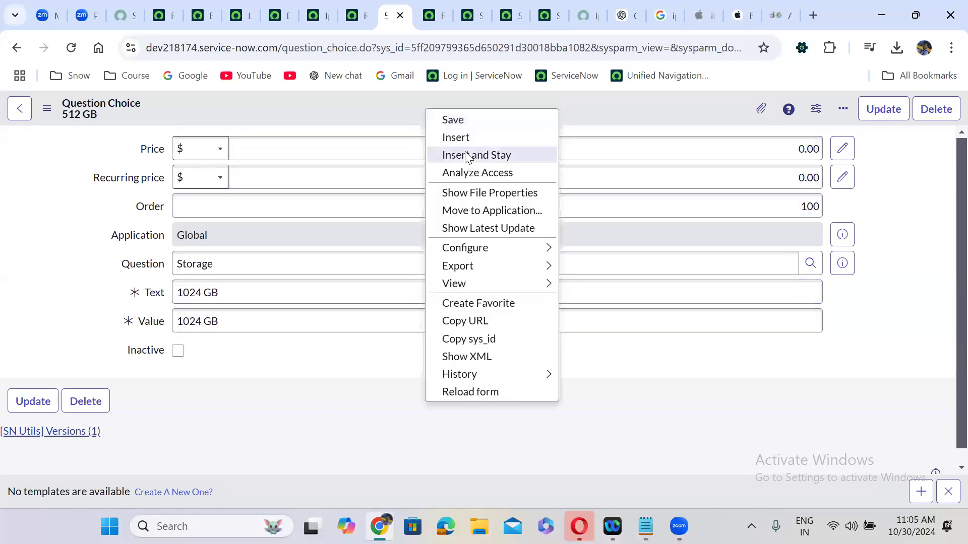
left_click(466, 157)
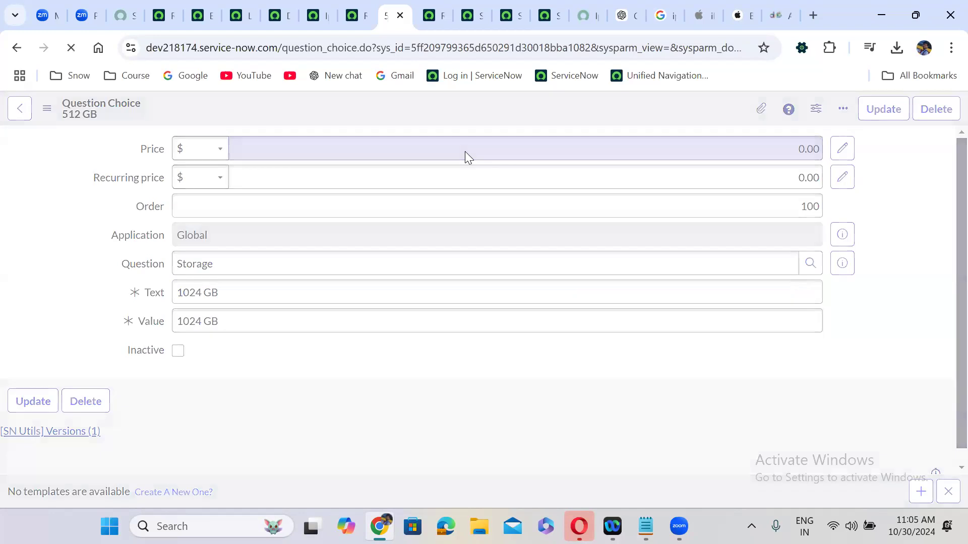
left_click(584, 14)
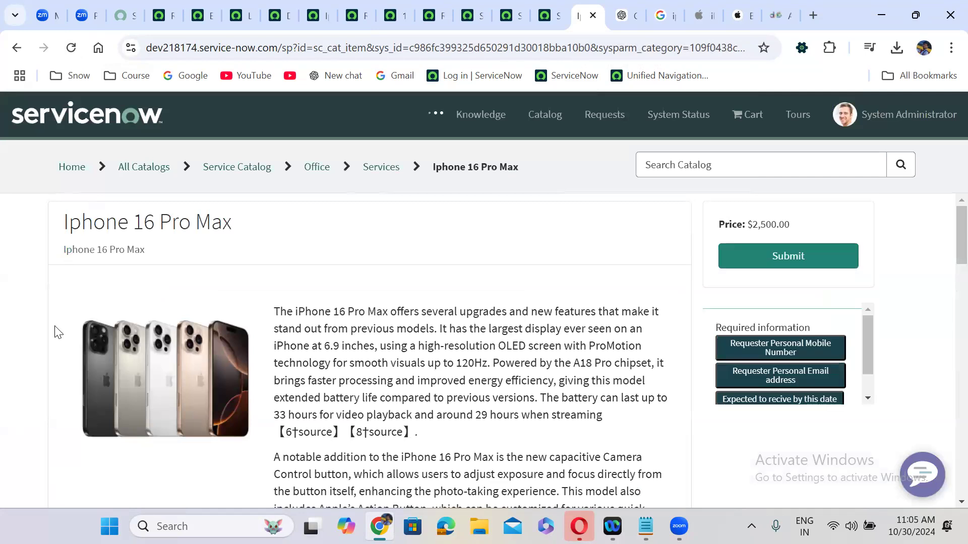
scroll(56, 332, "down", 10)
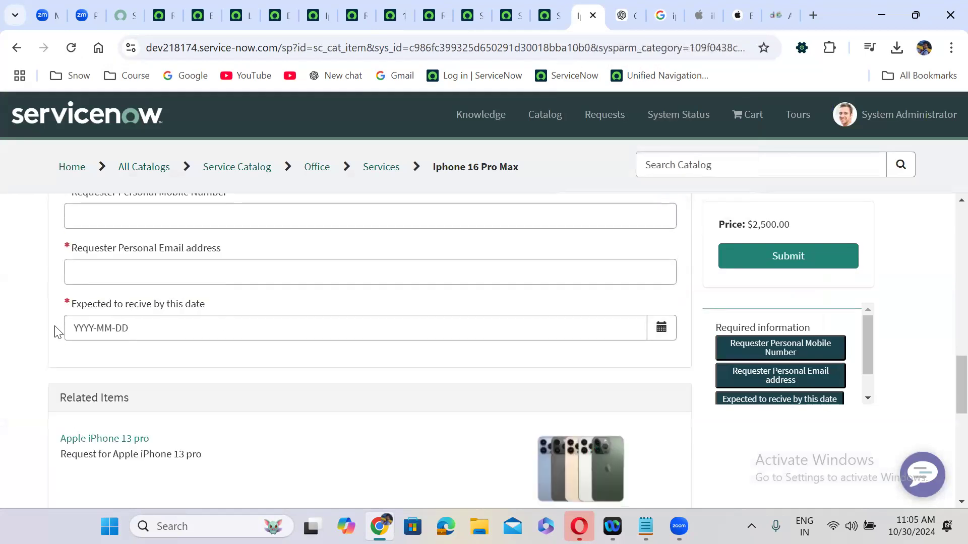
scroll(56, 333, "up", 4)
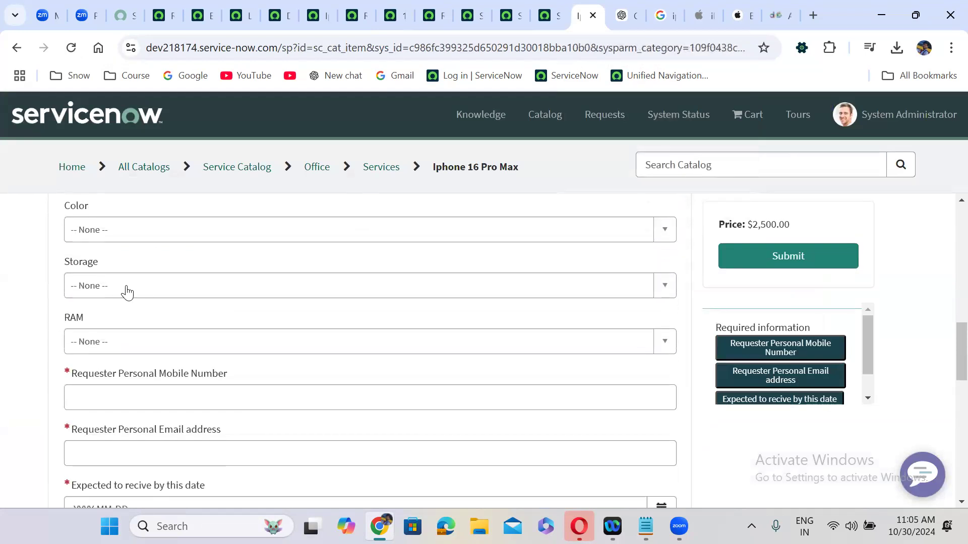
left_click(125, 288)
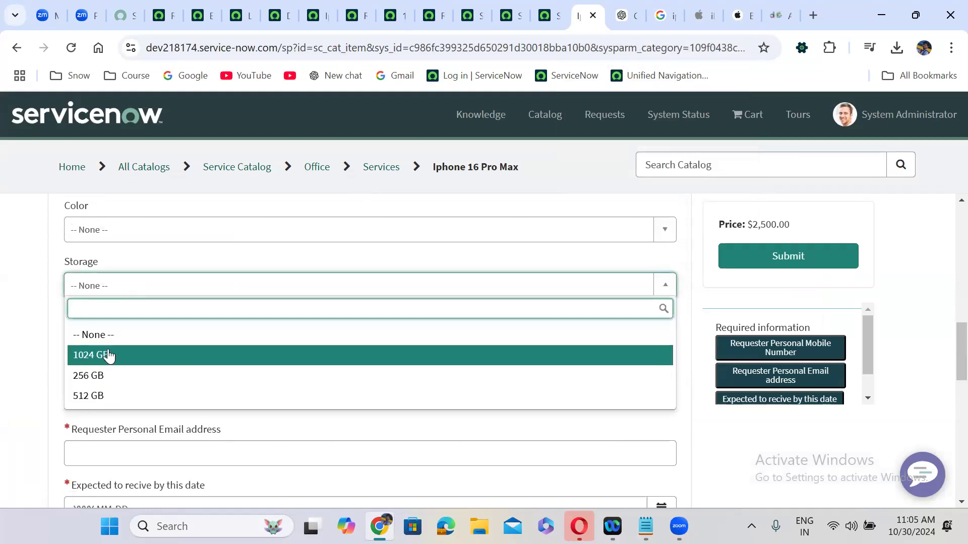
left_click(18, 306)
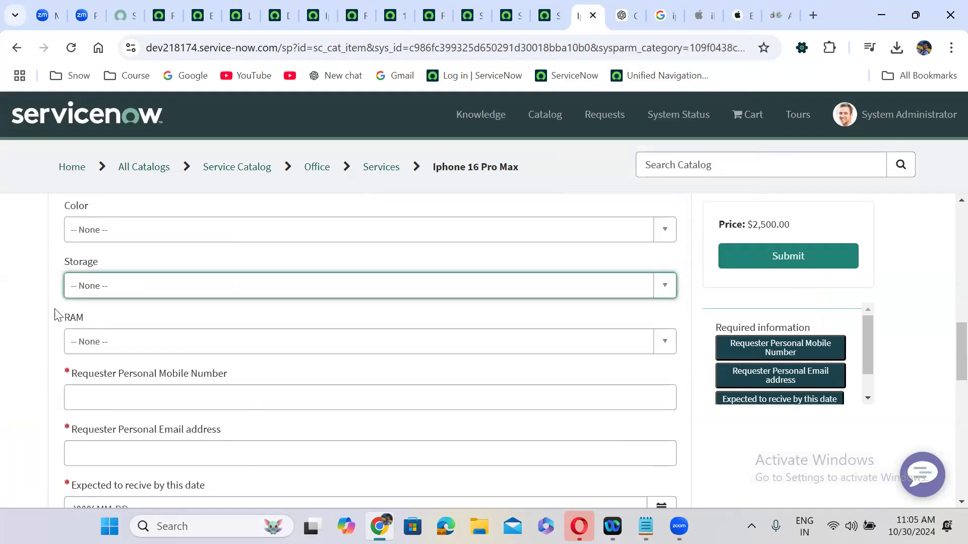
left_click(111, 341)
left_click(111, 342)
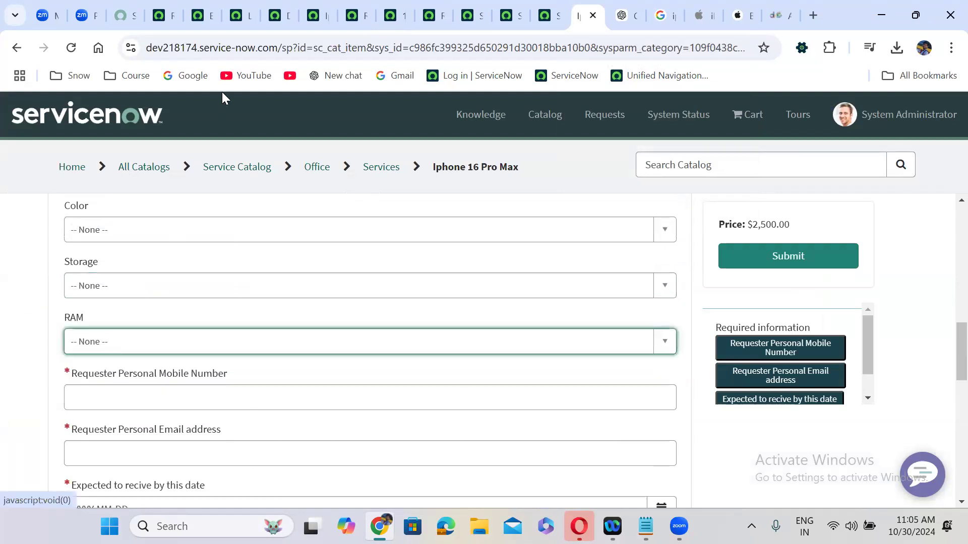
Create an 8 GB RAM choice with matching text and value
left_click(431, 7)
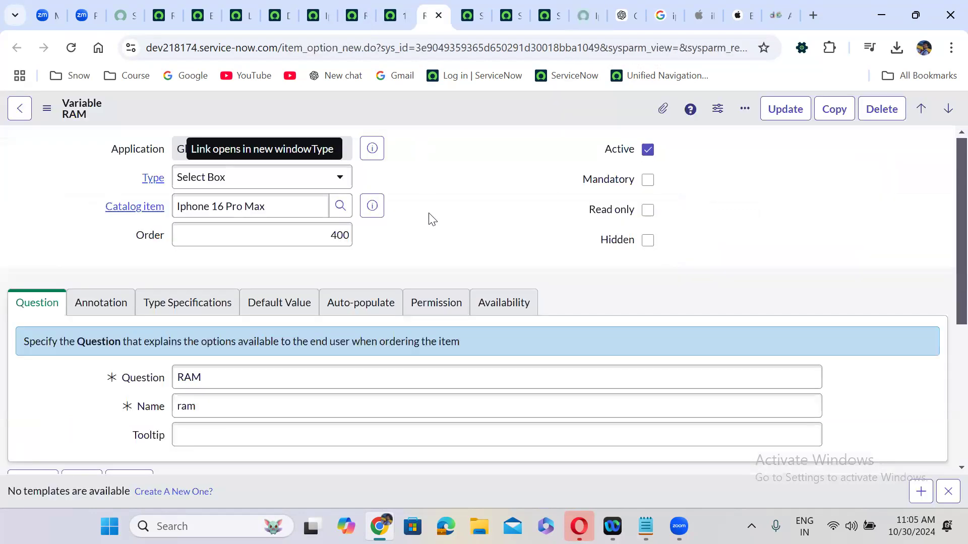
scroll(433, 219, "down", 5)
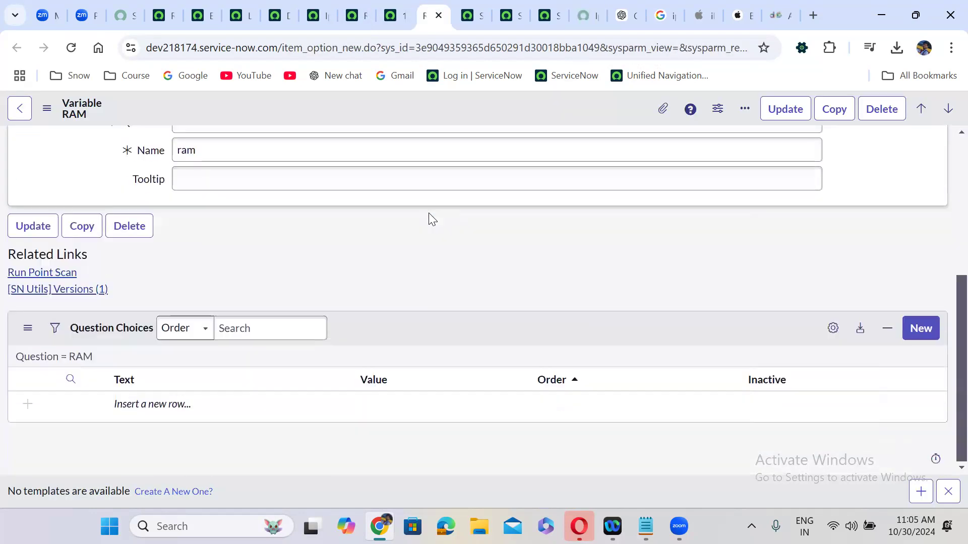
left_click(919, 328)
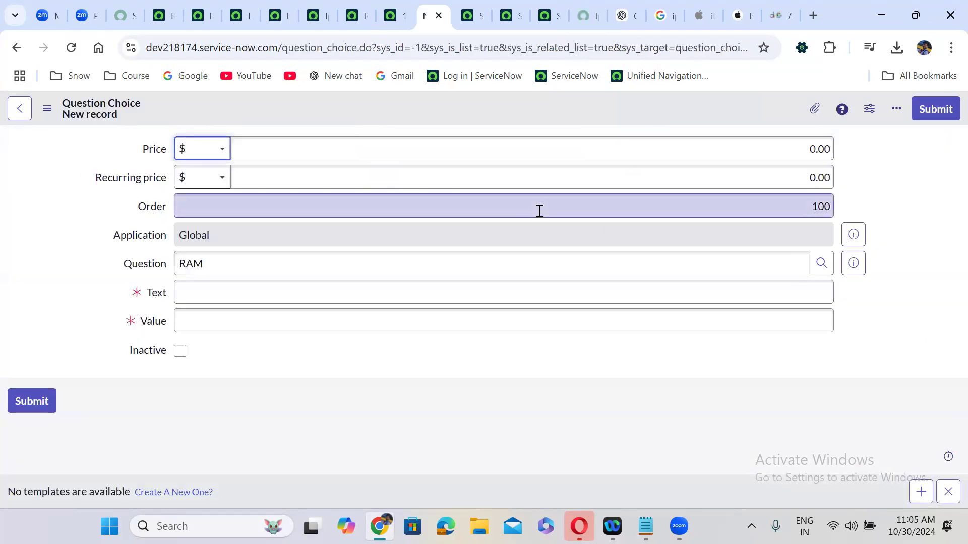
left_click(279, 293)
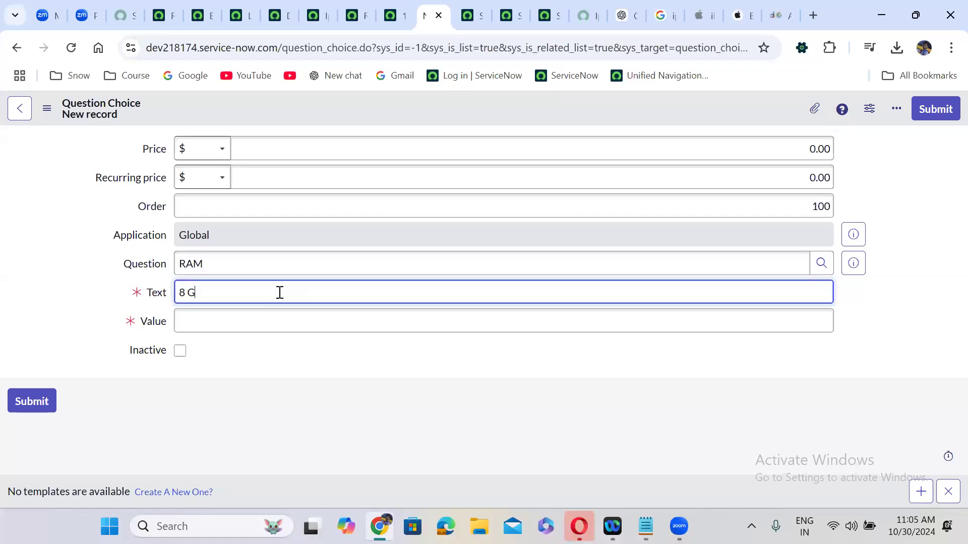
key("ctrl+shift+Left")
key("ctrl+shift+Left")
key("ctrl+c")
left_click(240, 321)
key("ctrl+v")
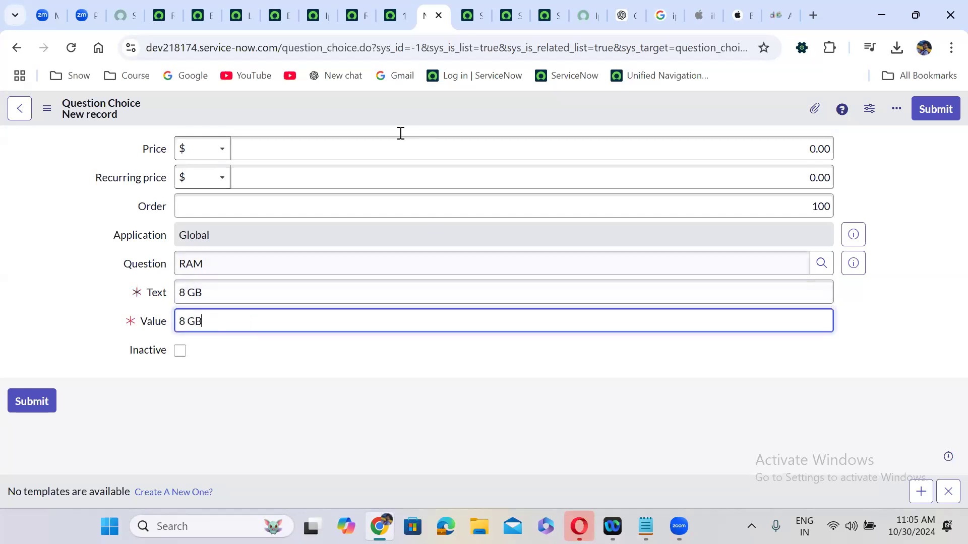
right_click(390, 105)
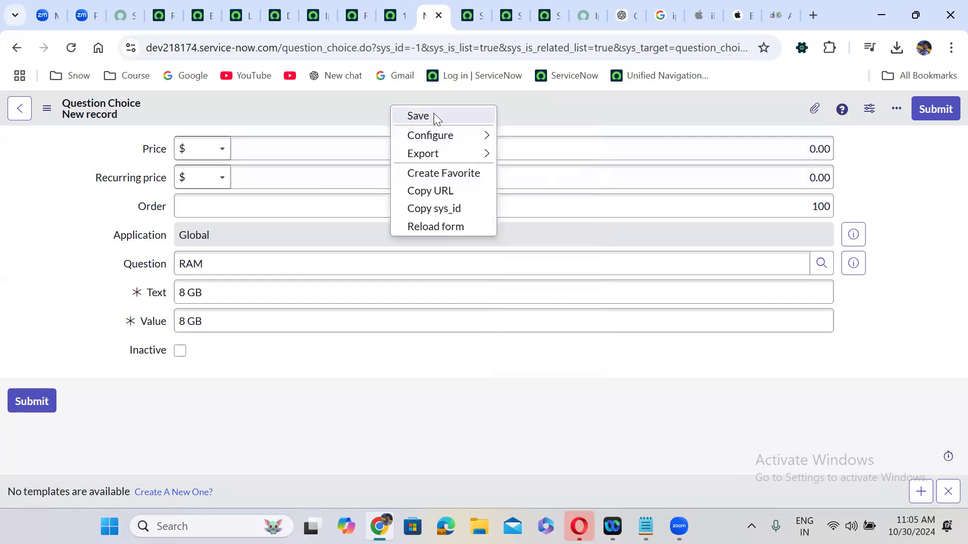
left_click(435, 115)
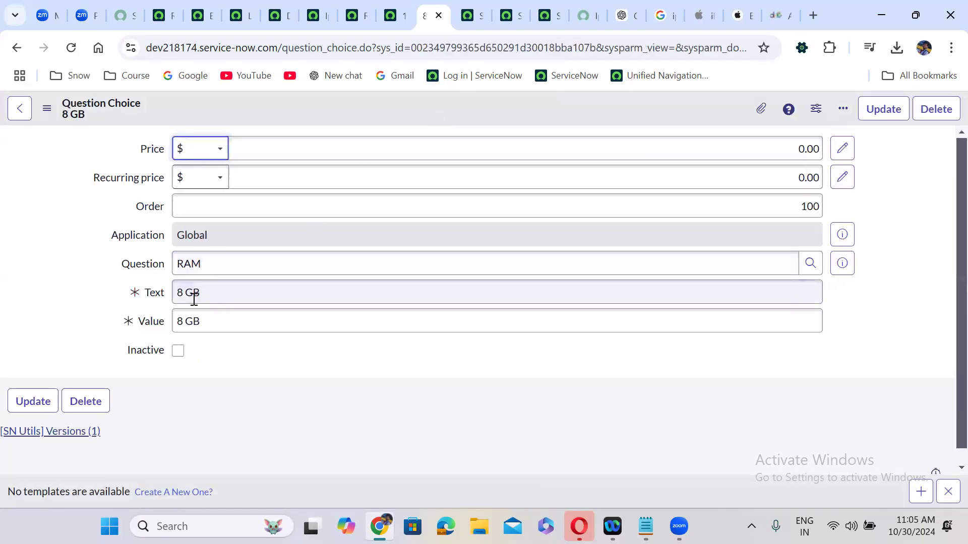
Change text and value to 16 GB and save as a new RAM choice
left_click(182, 287)
key("BackSpace")
type("16")
left_click(185, 319)
key("BackSpace")
type("16")
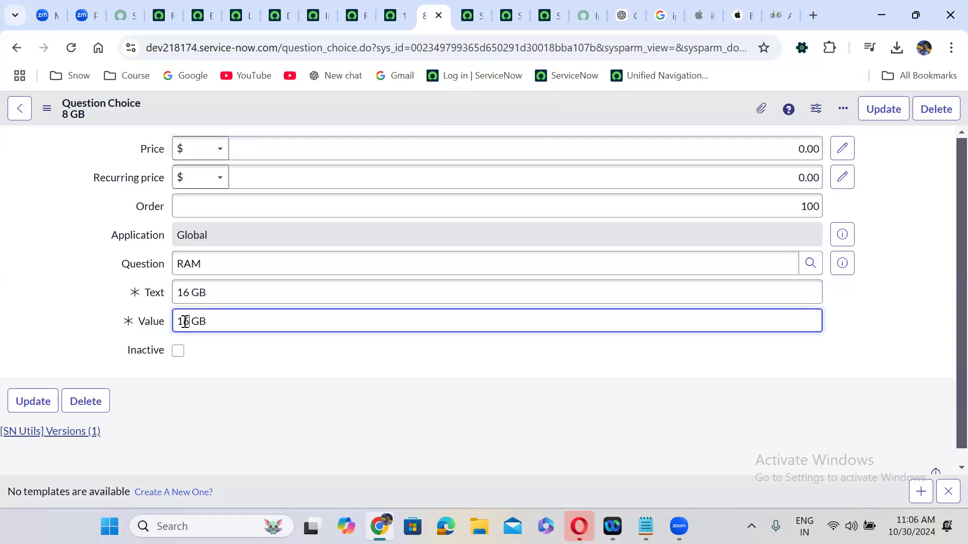
right_click(393, 115)
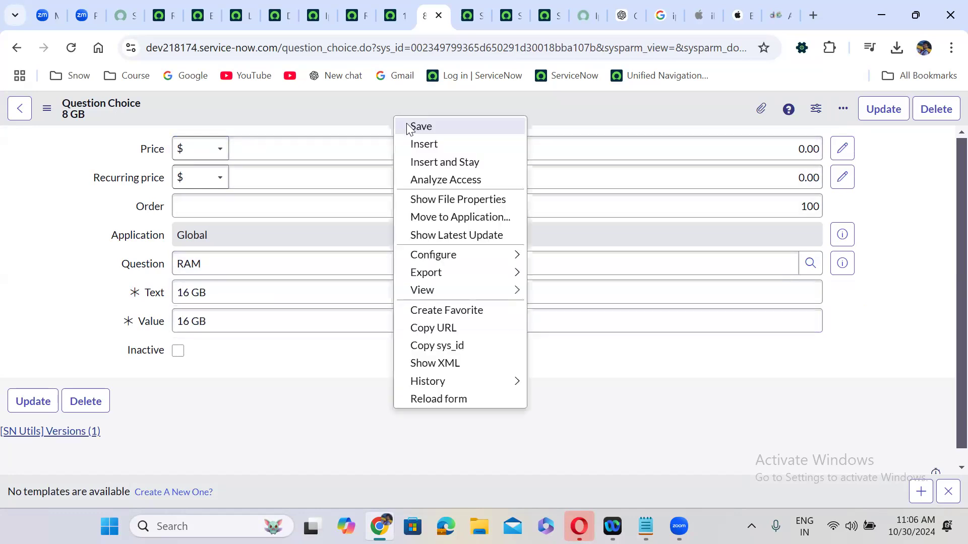
left_click(437, 160)
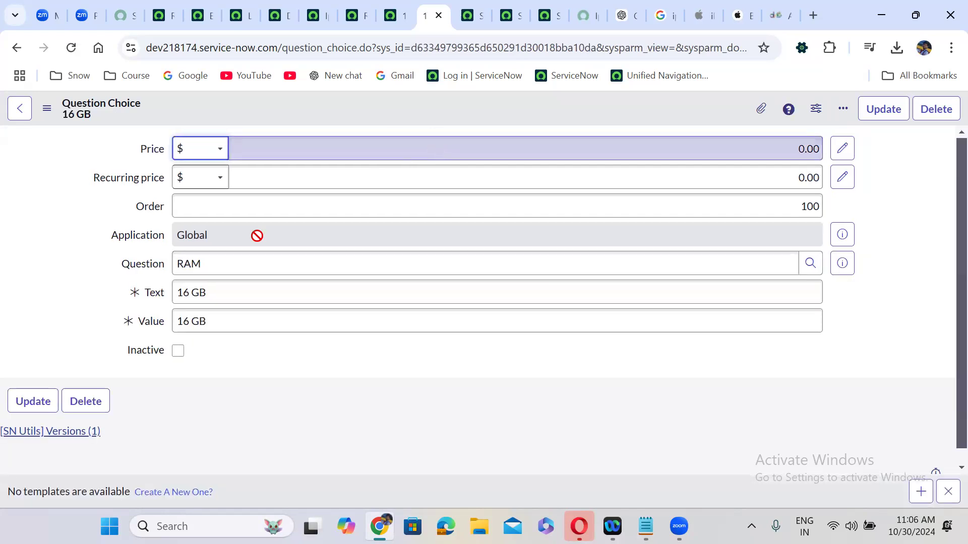
Change text and value to 32 GB and save as another RAM choice
left_click(189, 294)
key("BackSpace")
key("BackSpace")
type("32")
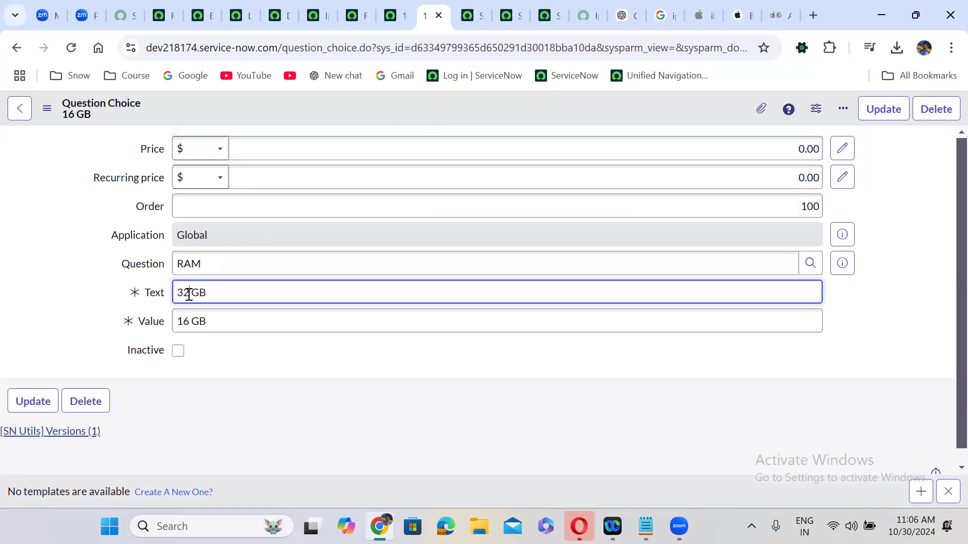
left_click(191, 324)
key("BackSpace")
key("BackSpace")
type("32")
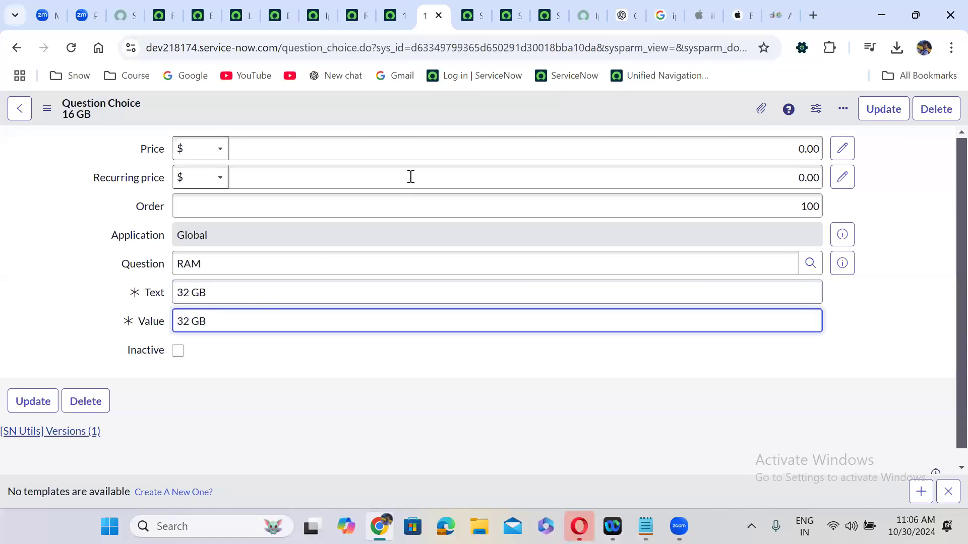
right_click(406, 106)
left_click(458, 154)
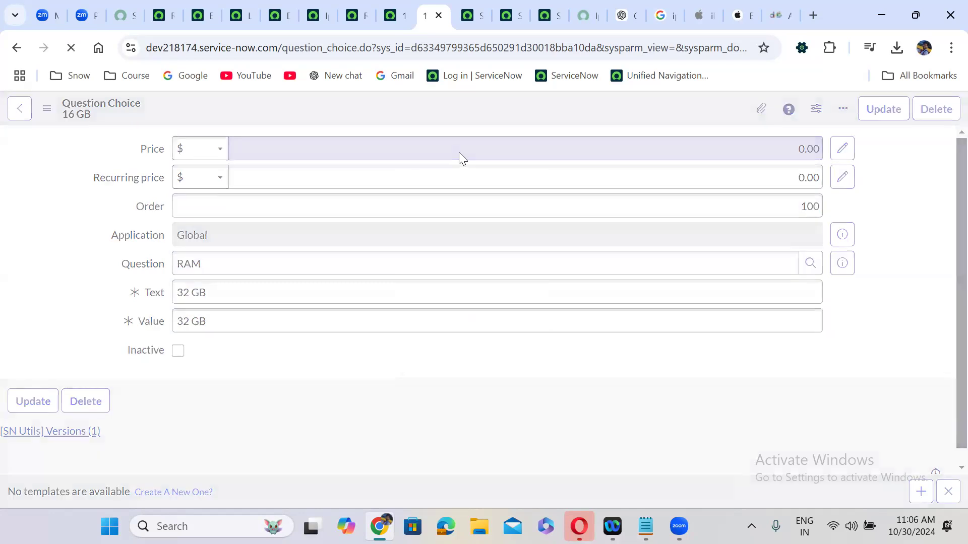
Reload the iPhone 16 Pro Max portal page so the new choices load
left_click(579, 12)
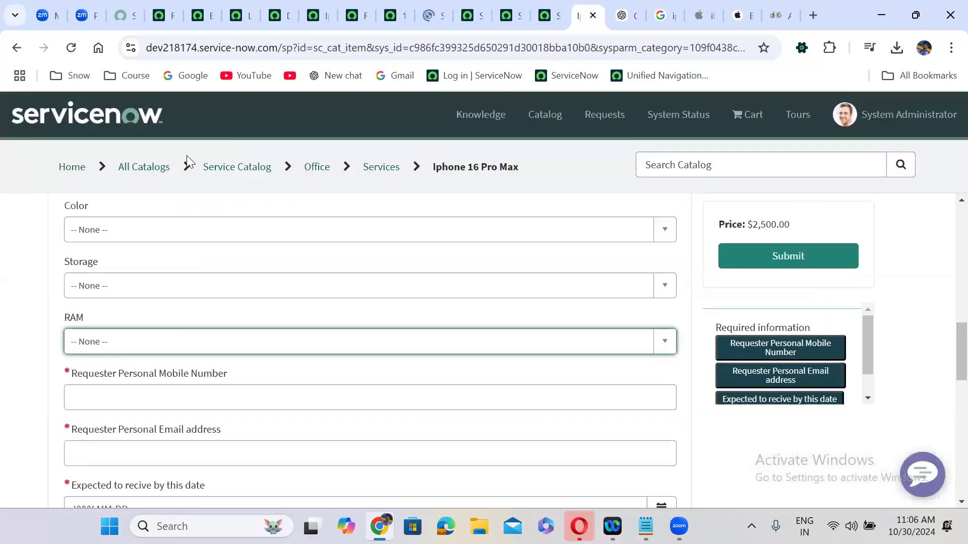
left_click(71, 47)
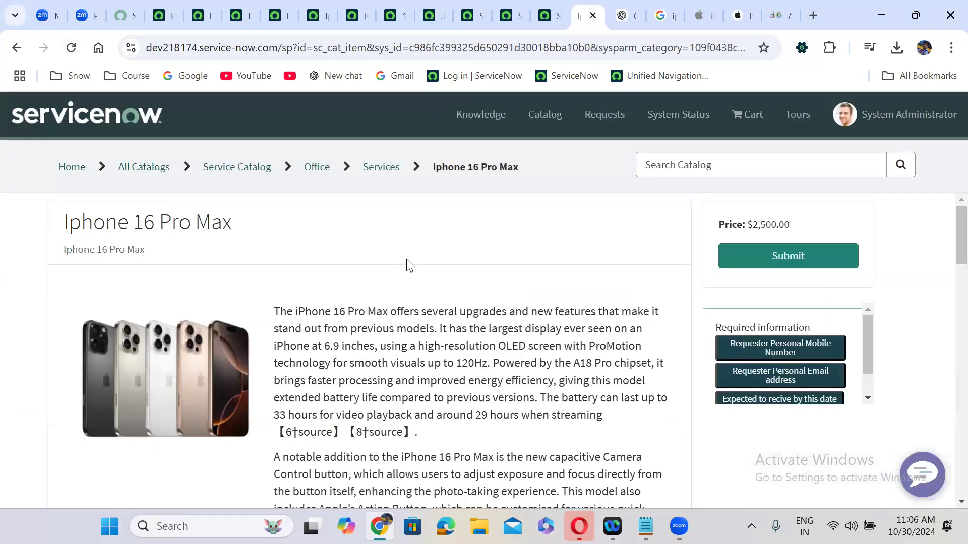
scroll(410, 265, "down", 15)
scroll(410, 265, "up", 6)
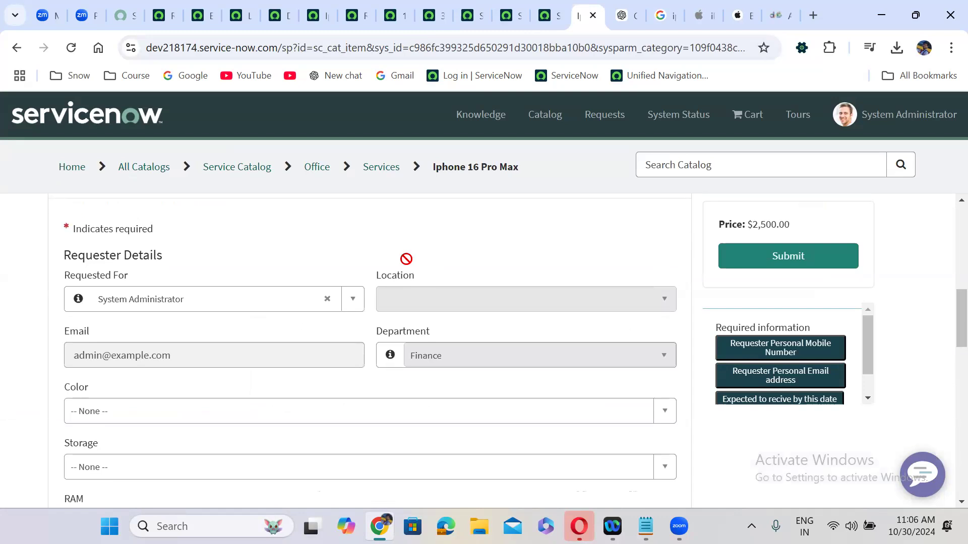
scroll(406, 261, "down", 3)
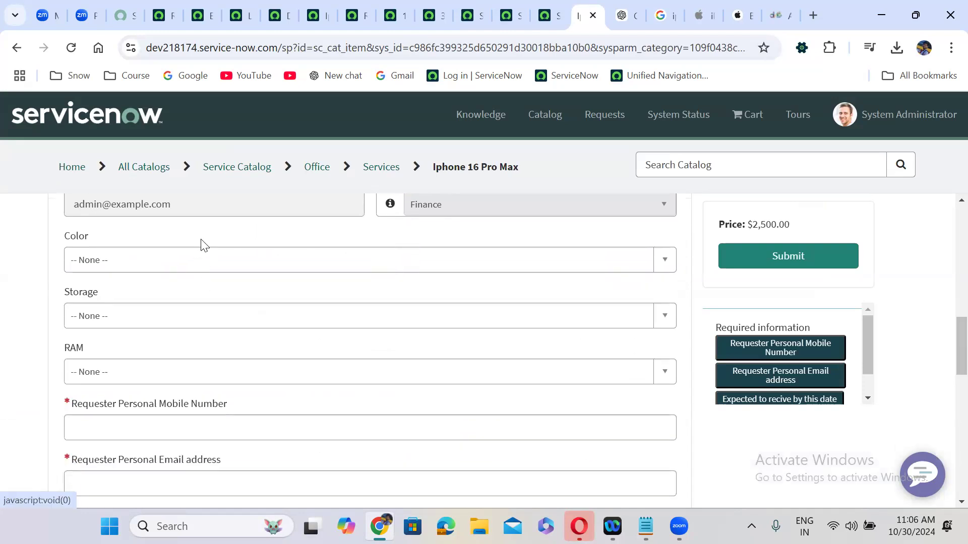
Inspect the choices offered in the Color, Storage and RAM dropdowns, leaving each at None
left_click(187, 276)
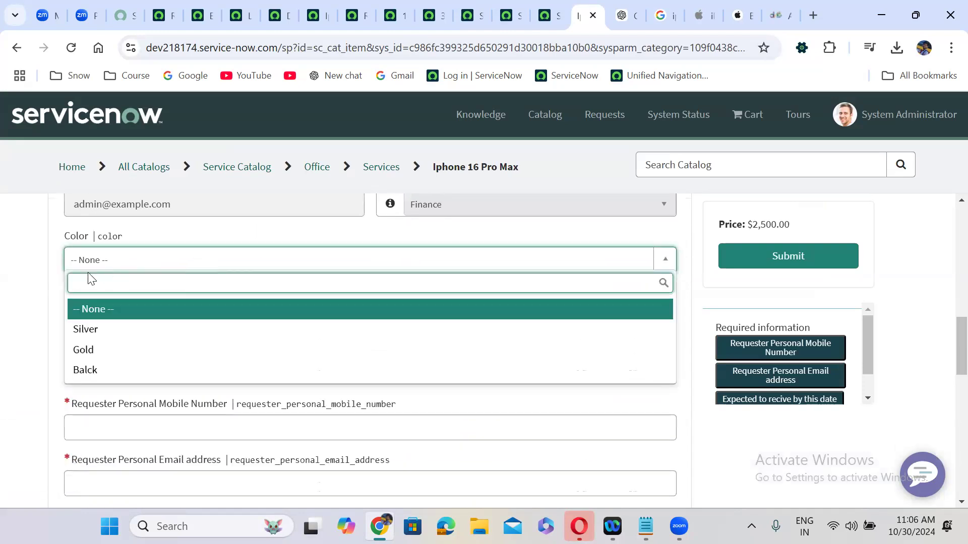
double_click(43, 301)
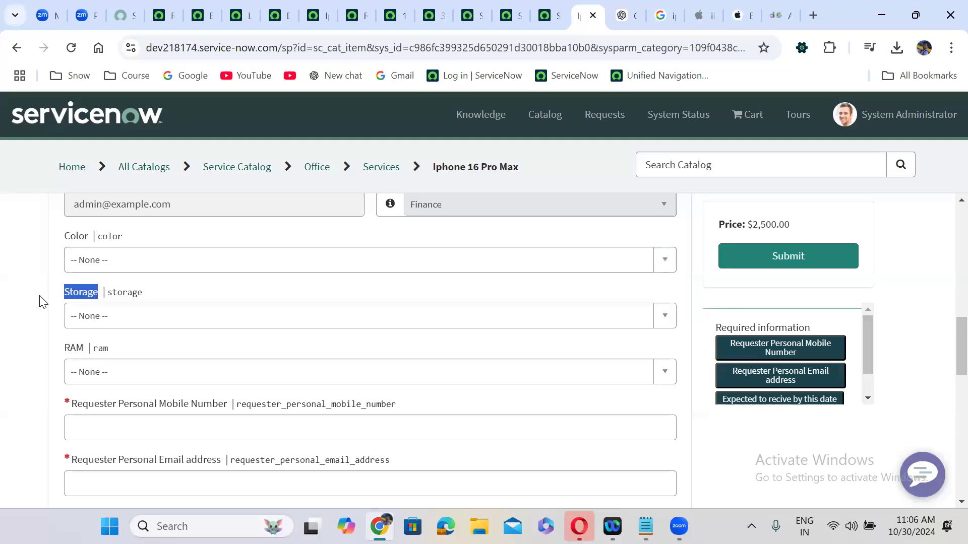
left_click(136, 324)
left_click(134, 358)
left_click(135, 368)
left_click(136, 368)
Move into the personal mobile number field further down the form
left_click(147, 429)
left_click(44, 419)
scroll(45, 418, "down", 2)
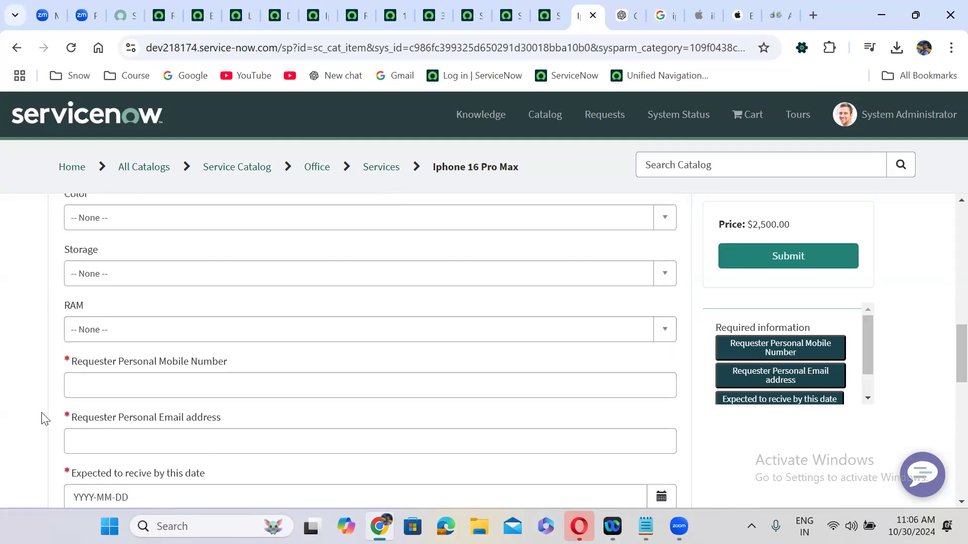
left_click(149, 334)
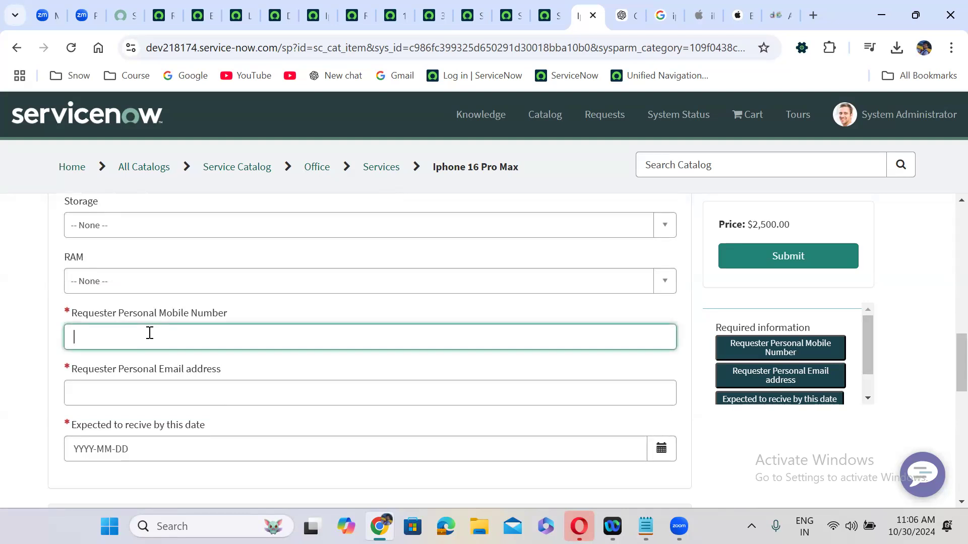
left_click(142, 391)
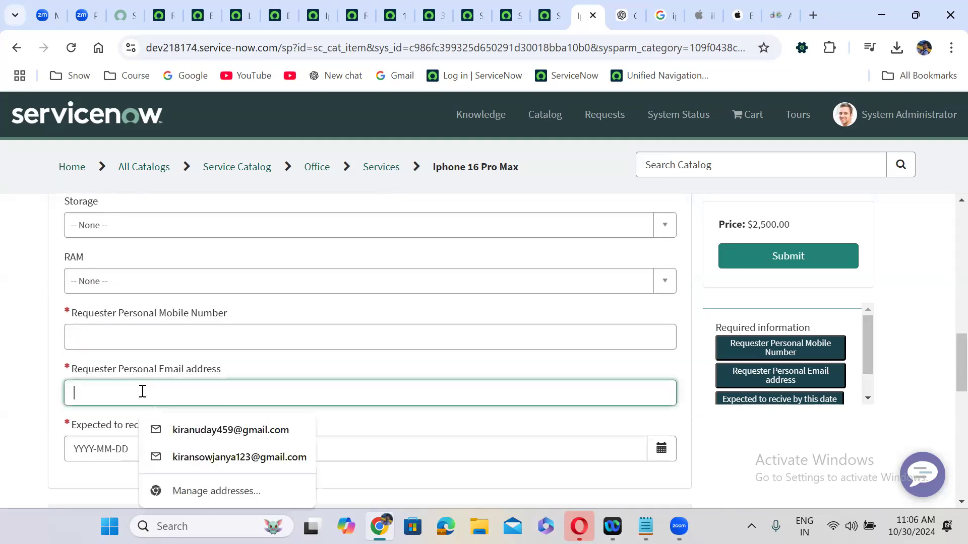
left_click(116, 450)
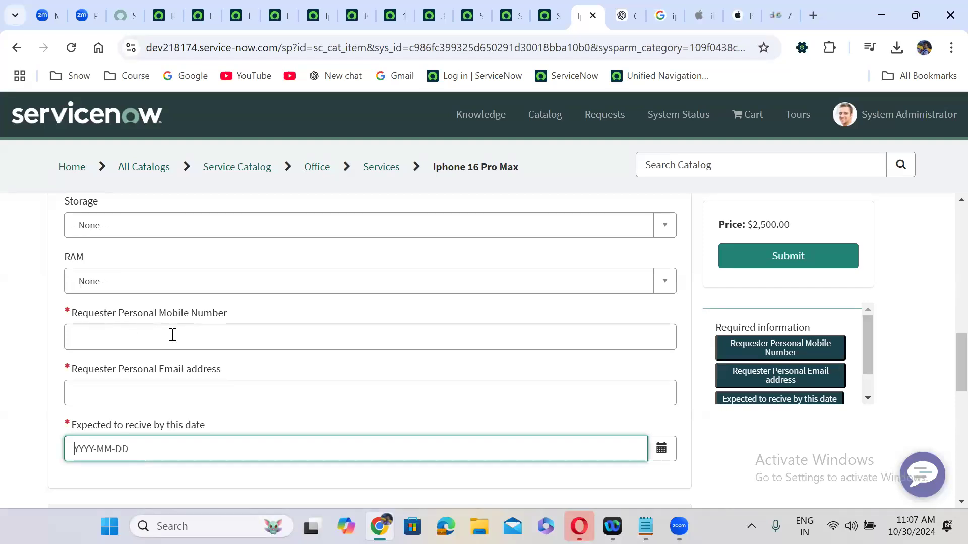
left_click(166, 370)
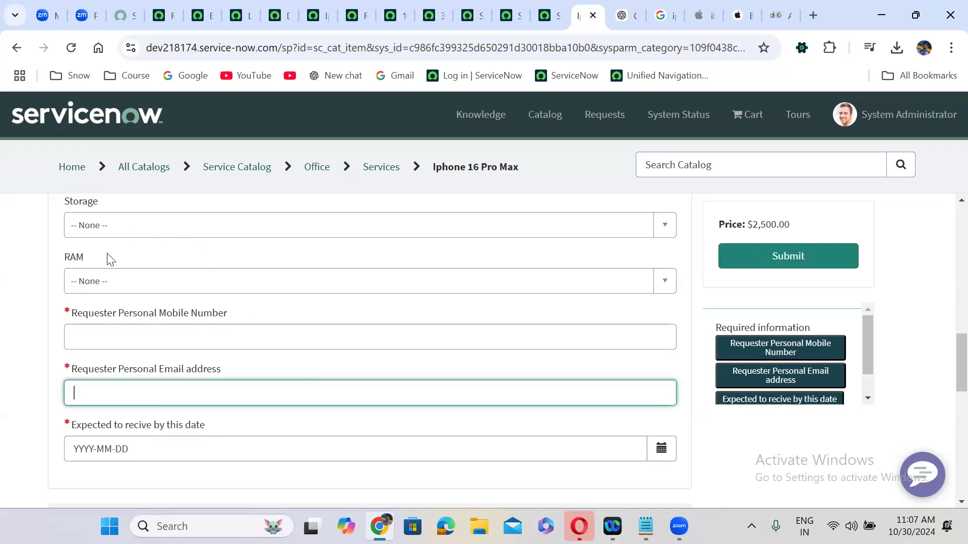
left_click(157, 321)
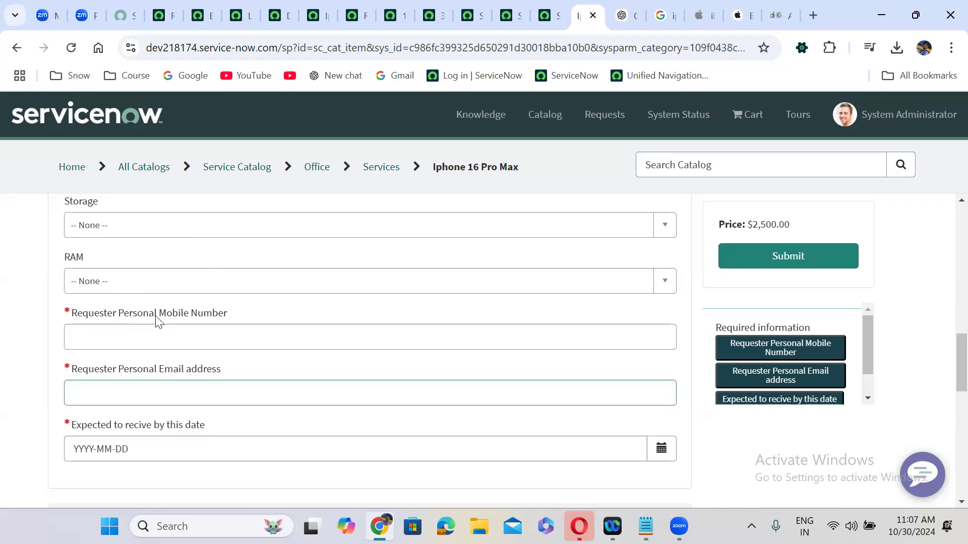
left_click(177, 371)
left_click(179, 427)
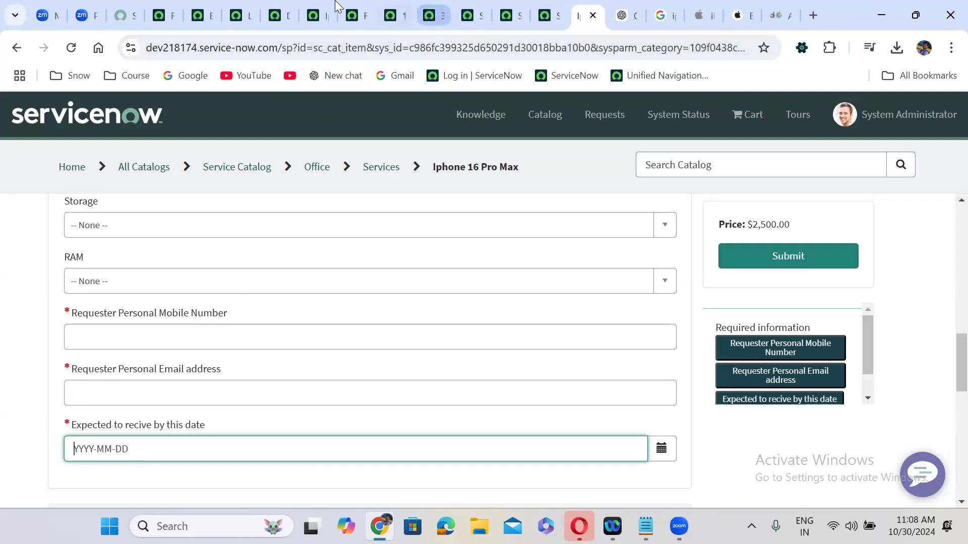
Return to the Iphone 16 Pro Max catalog item record and view its empty Available For list
left_click(315, 13)
left_click(432, 238)
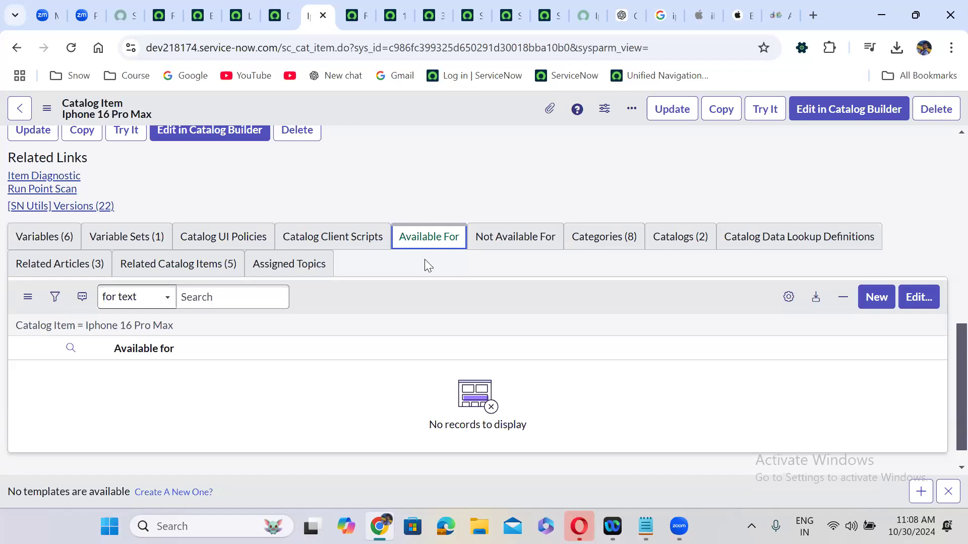
Create an Available For user criteria 'Only Application Developement Group' limited to the Application Development group
left_click(877, 293)
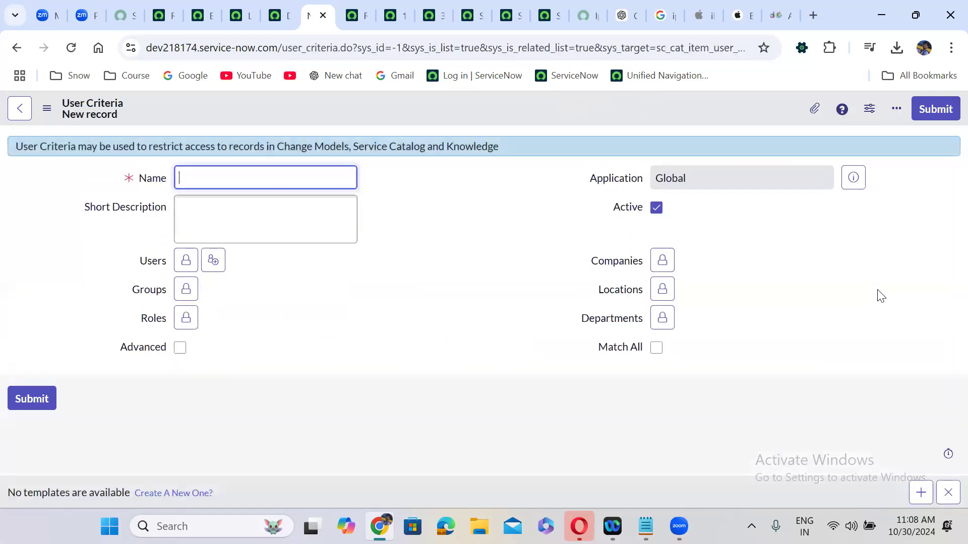
left_click(223, 175)
type("On")
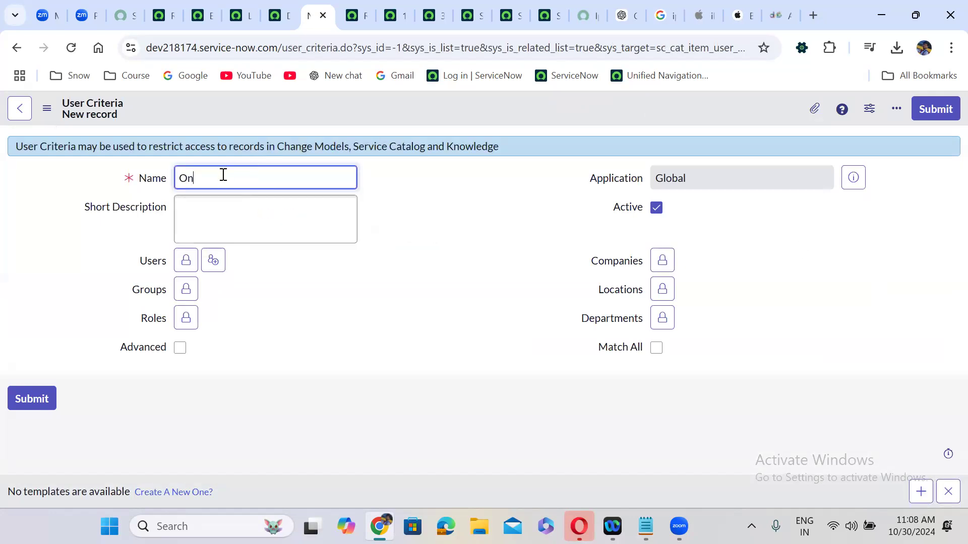
type("ly Application Developement Group")
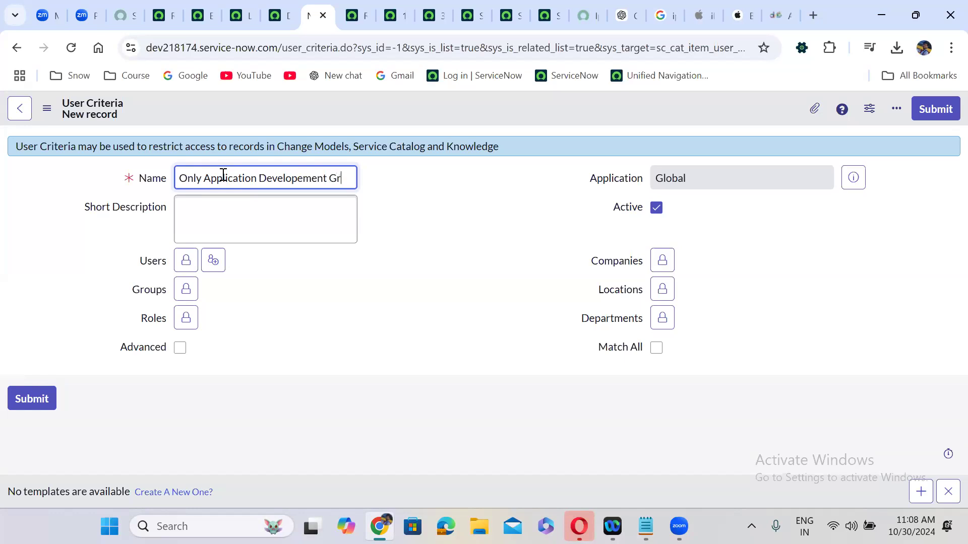
left_click(186, 289)
type("app")
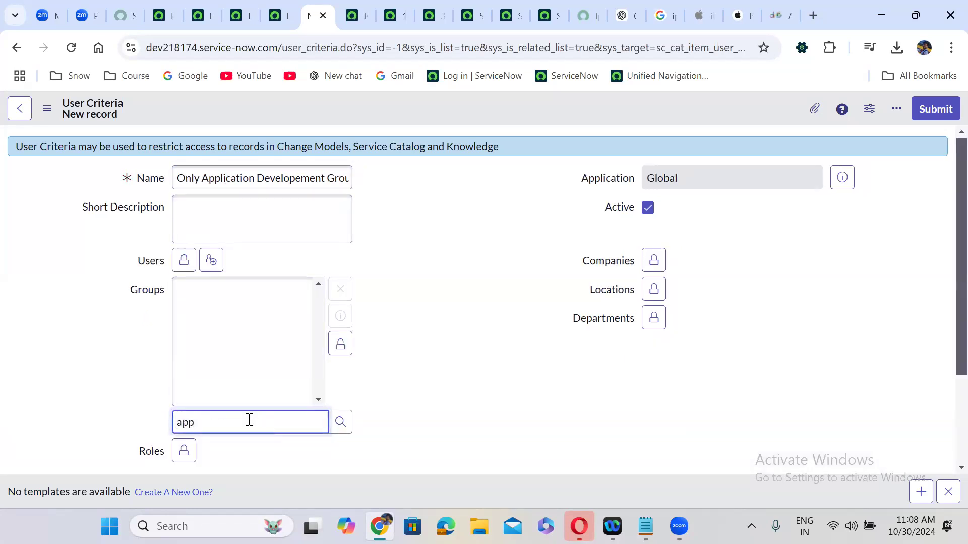
type("li")
left_click(230, 448)
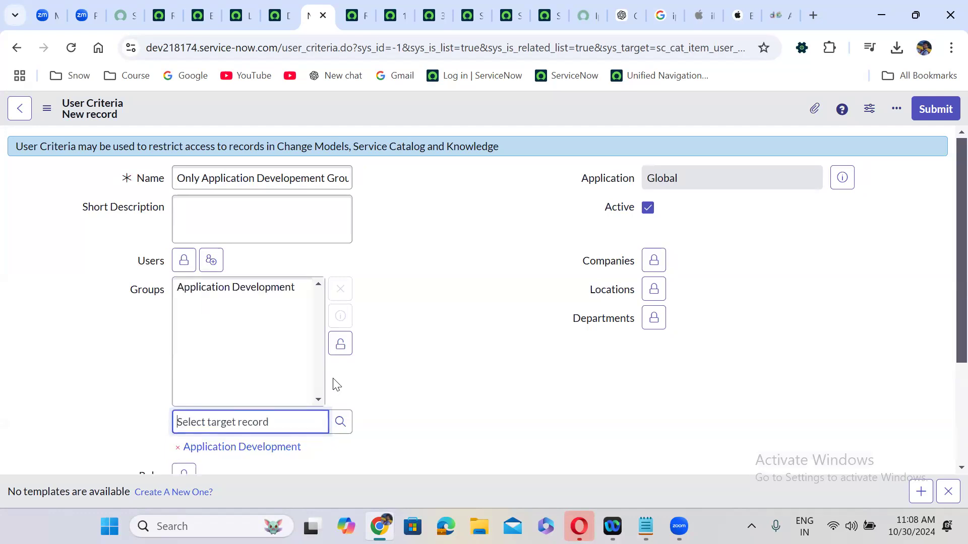
left_click(340, 350)
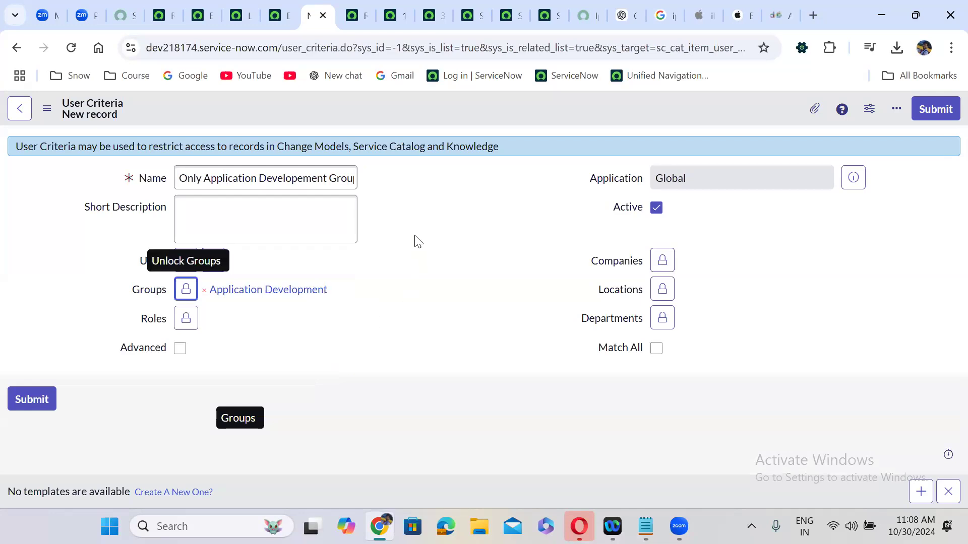
left_click(925, 108)
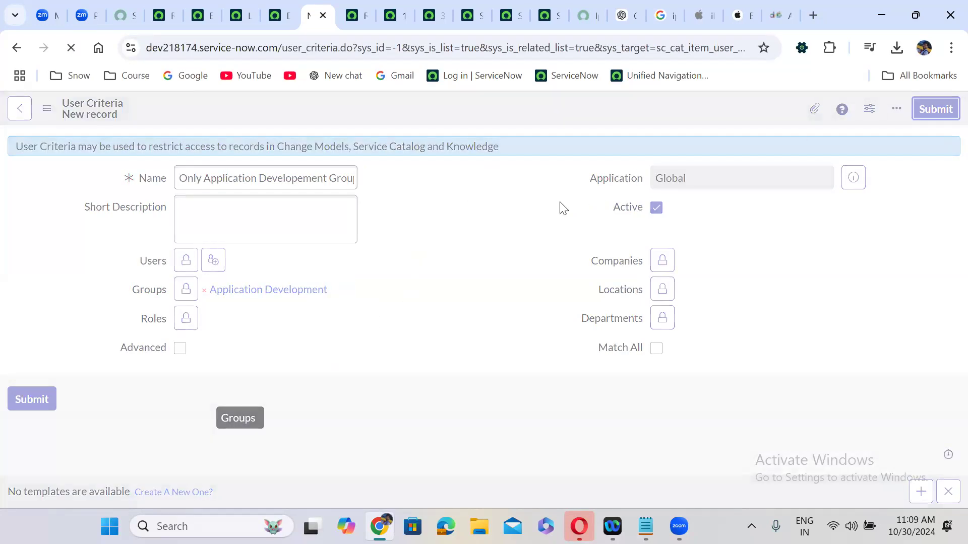
Go back to the Iphone 16 Pro Max item, then move to the Requester Details variable set page
left_click(13, 47)
left_click(19, 49)
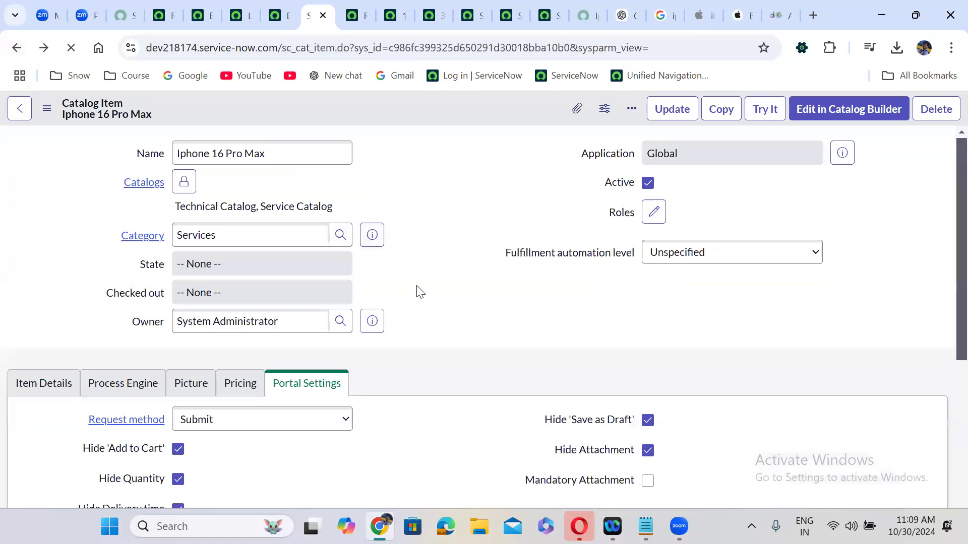
scroll(416, 292, "down", 10)
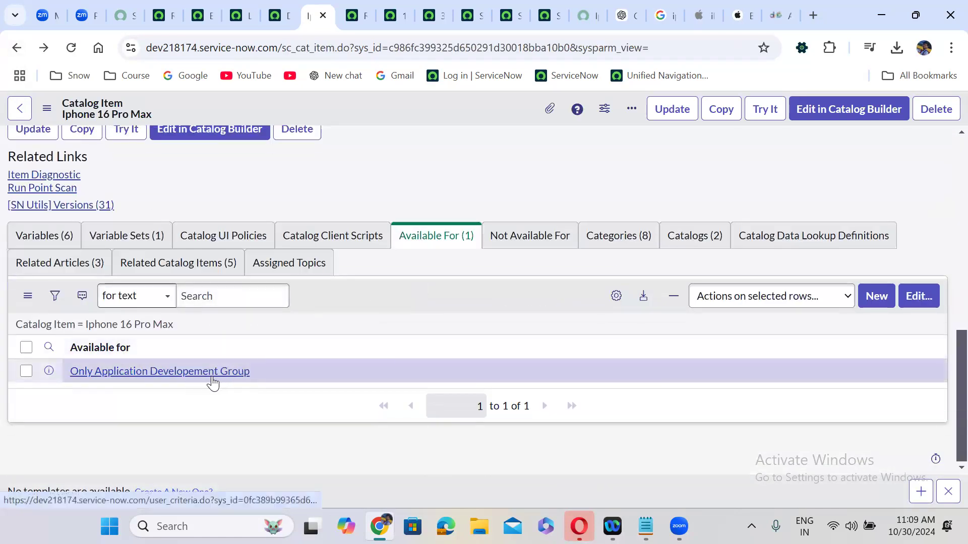
left_click(163, 14)
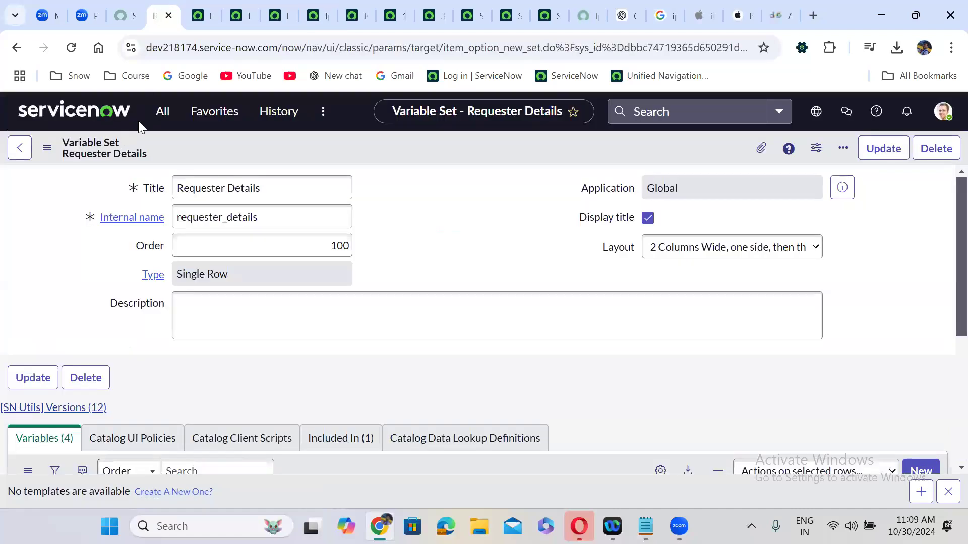
left_click(157, 115)
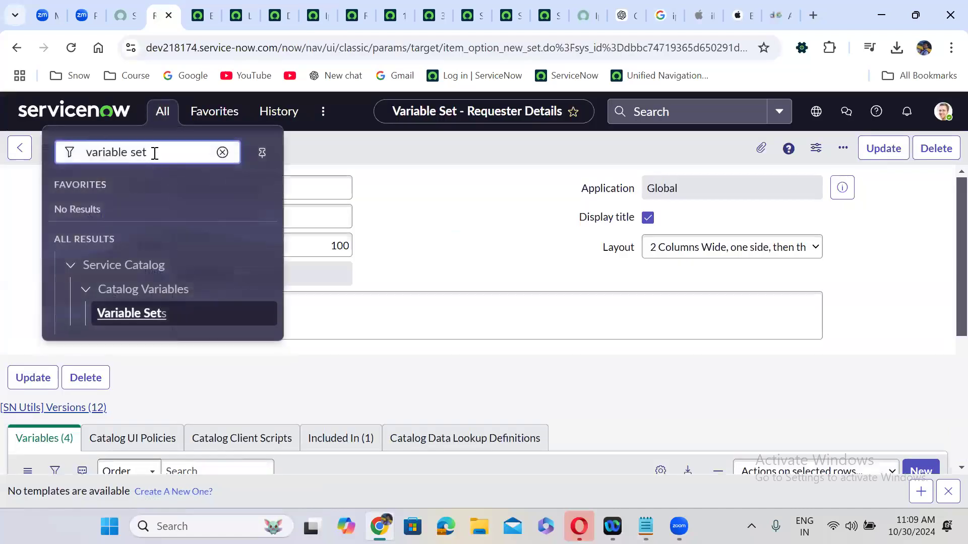
triple_click(154, 153)
type("sys")
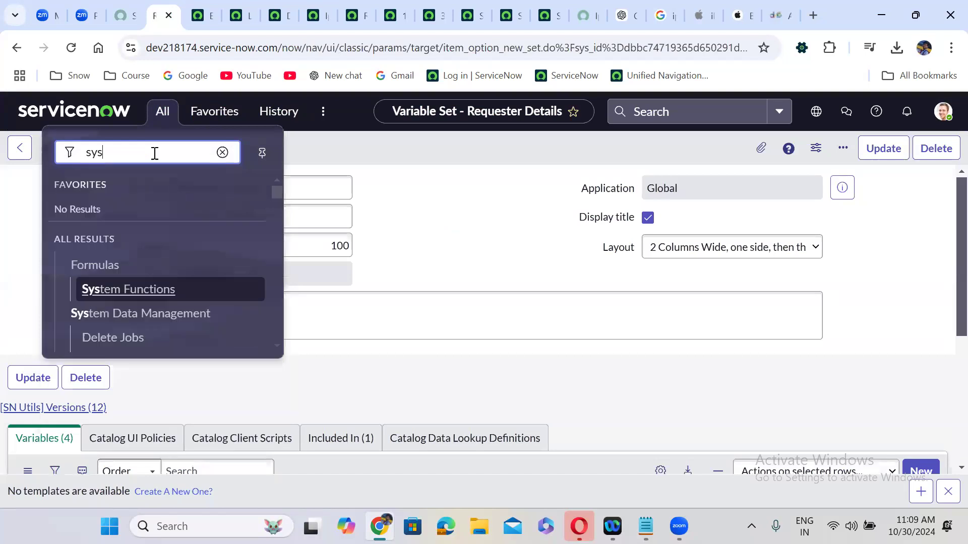
type("_user_gro")
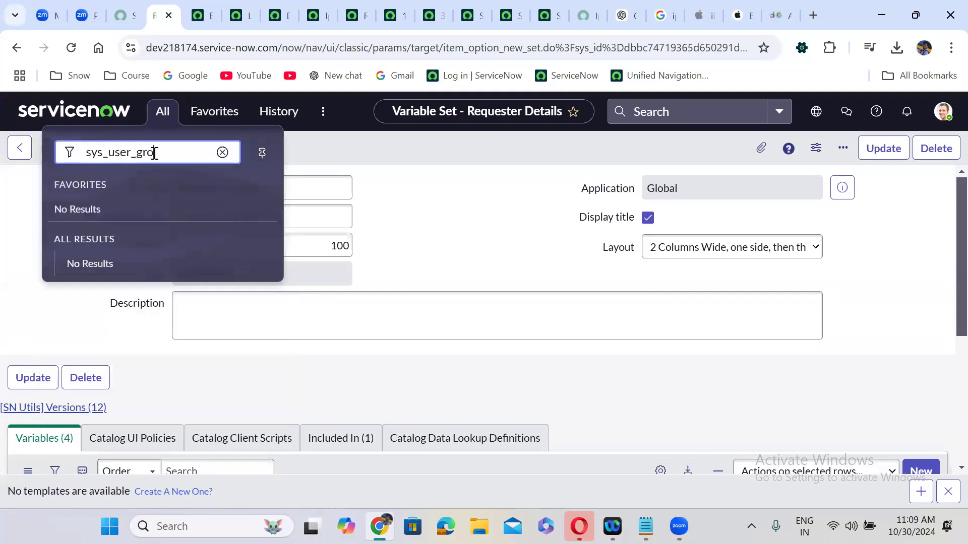
type("up.LIST")
key("Return")
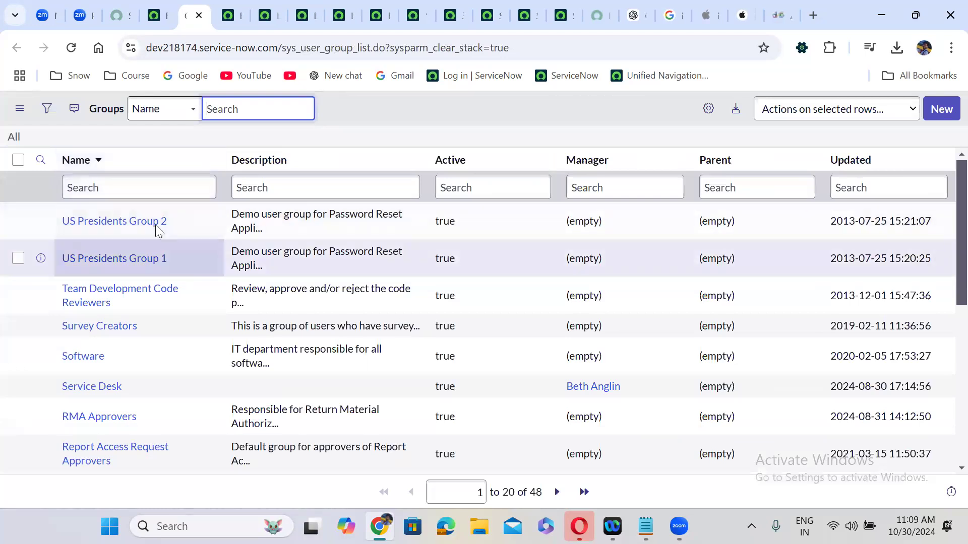
left_click(142, 195)
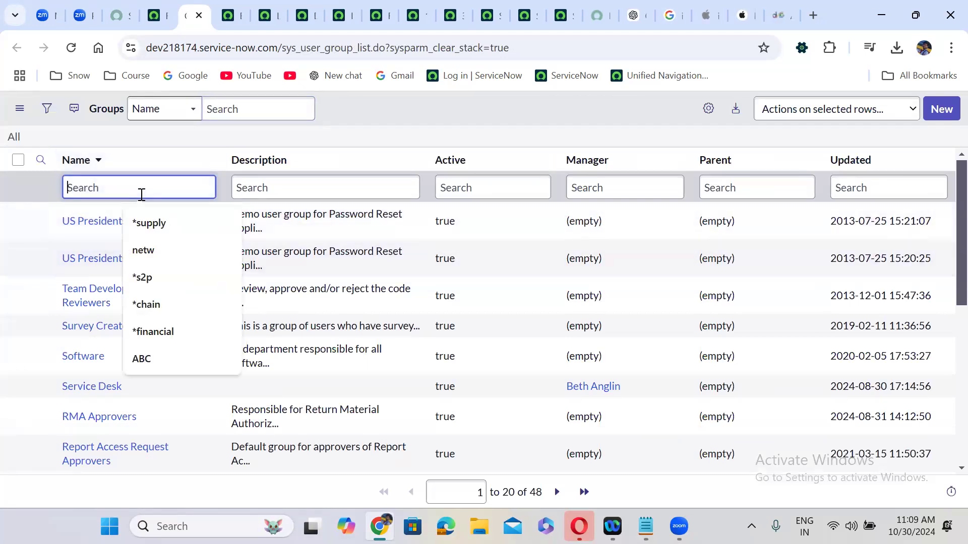
type("applic")
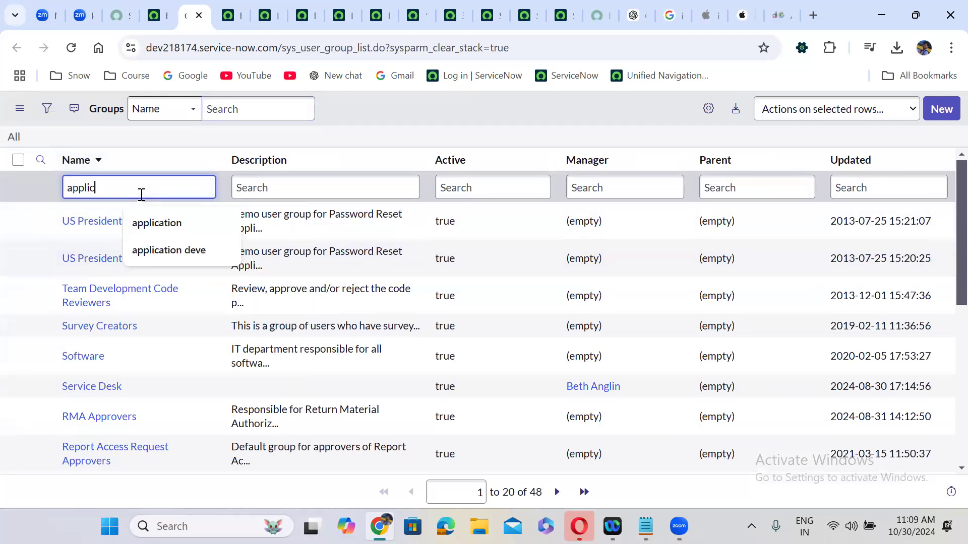
type("ation d")
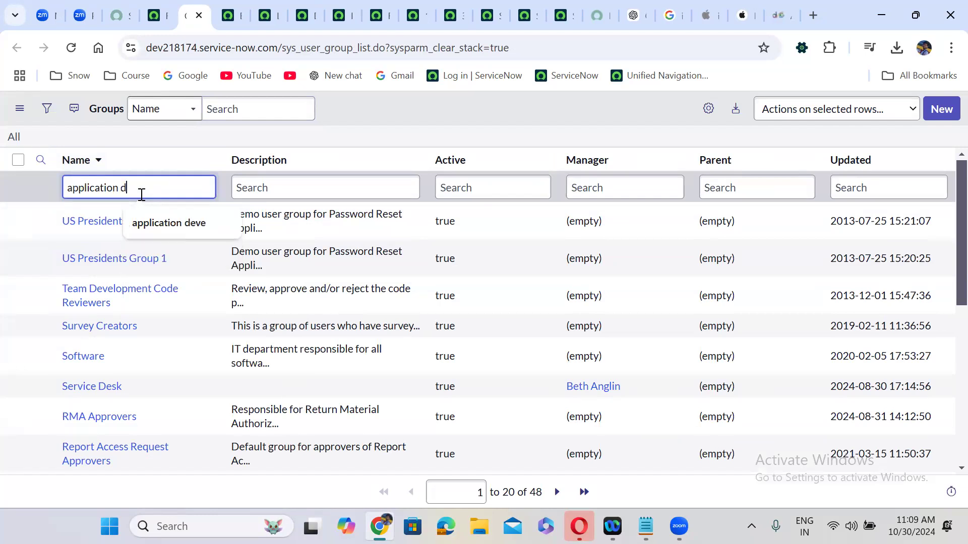
type("evelopment")
key("Return")
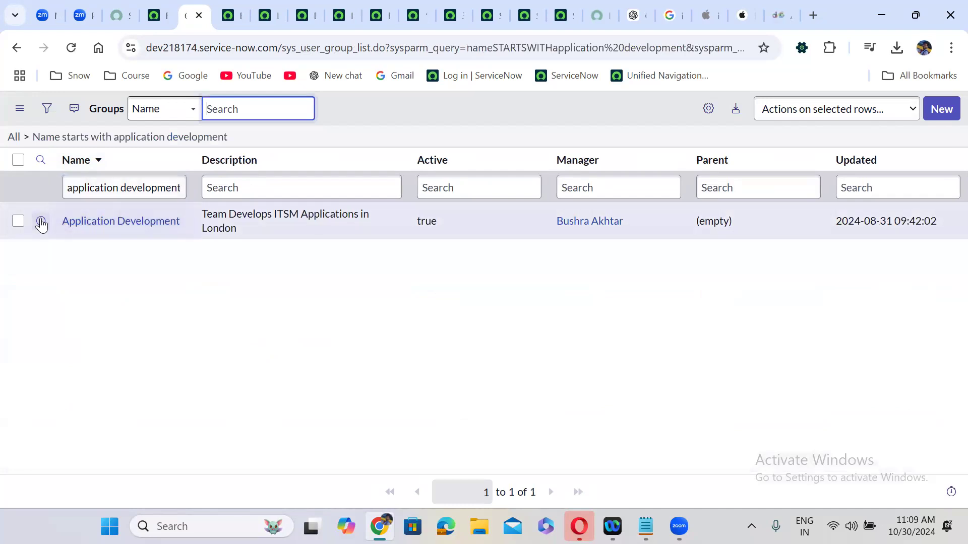
right_click(64, 223)
left_click(80, 239)
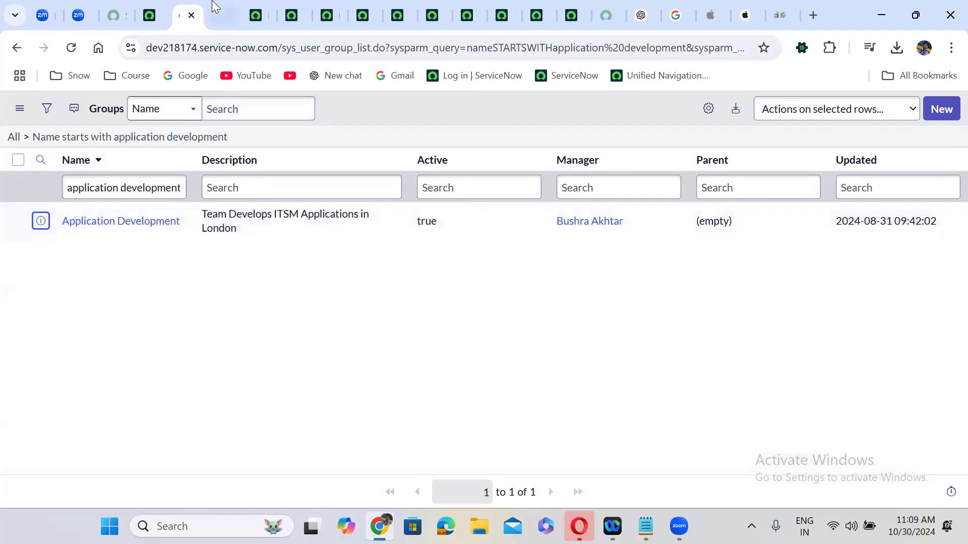
left_click(212, 6)
left_click(131, 342)
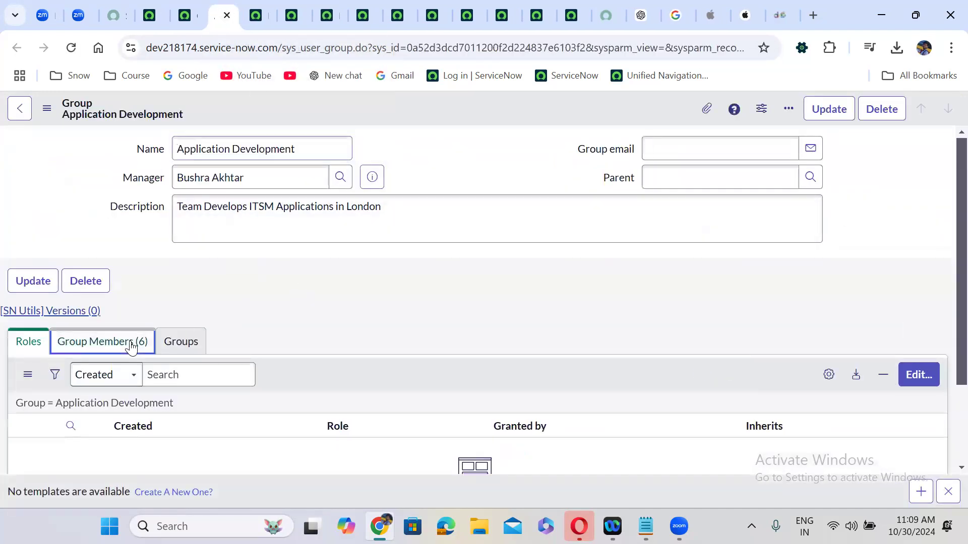
scroll(290, 313, "down", 3)
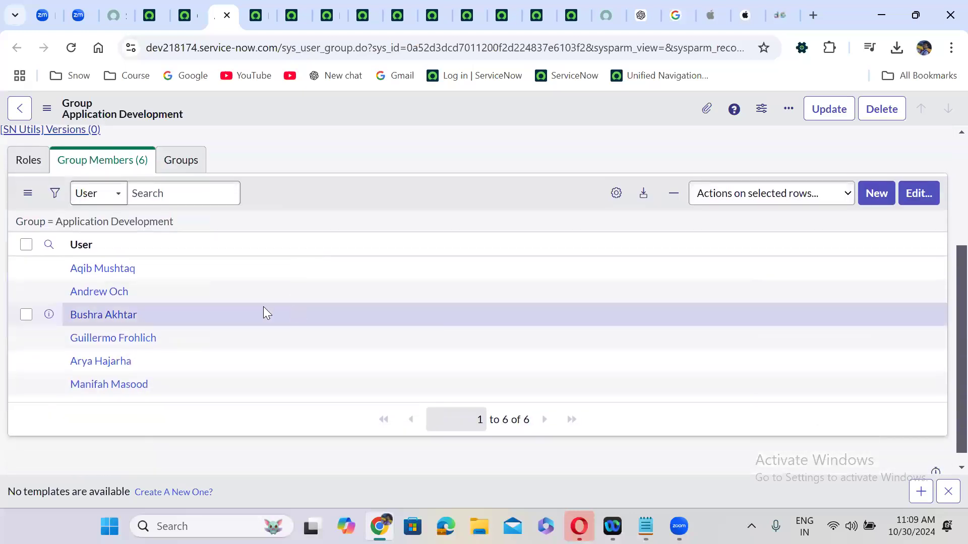
left_click_drag(69, 270, 136, 268)
key("ctrl+c")
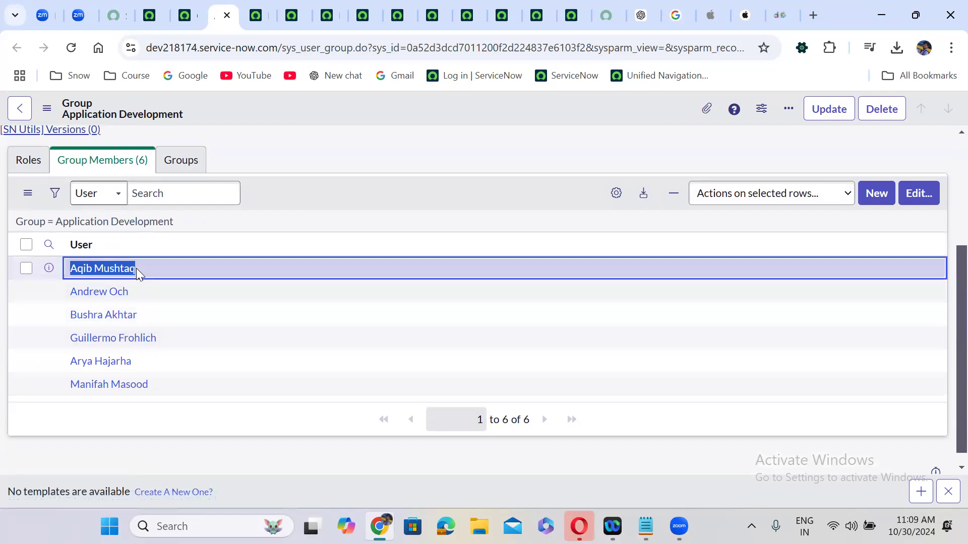
left_click(152, 15)
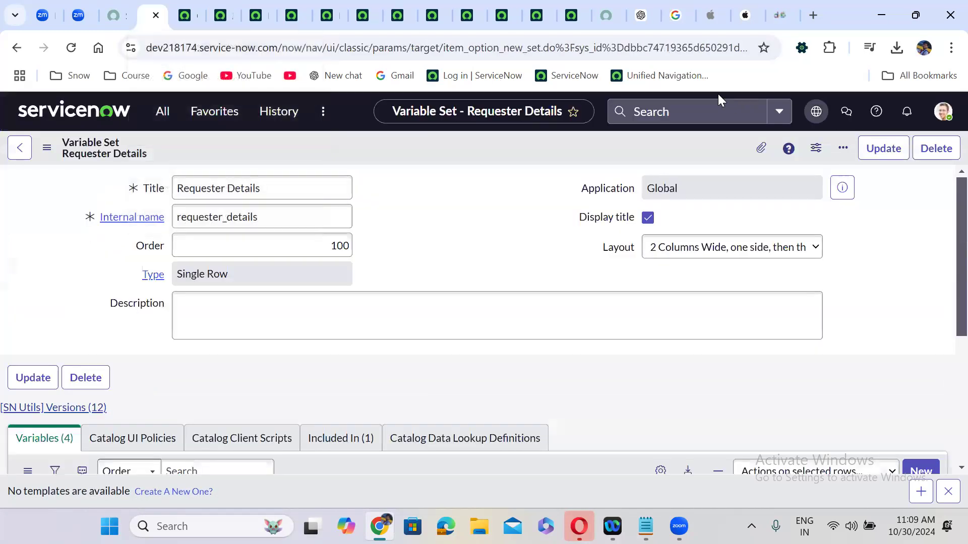
Open the Impersonate user dialog and search for a copied group member's name
left_click(941, 111)
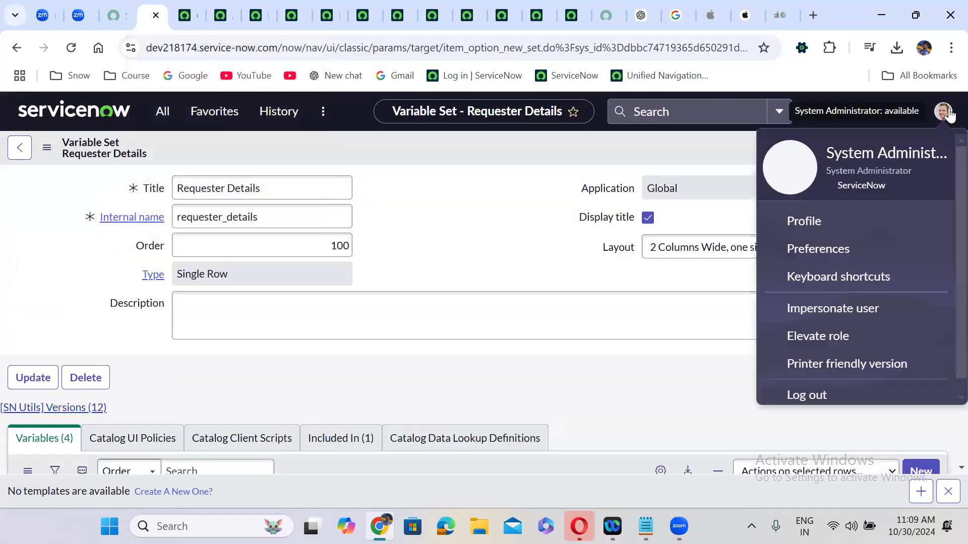
left_click(850, 314)
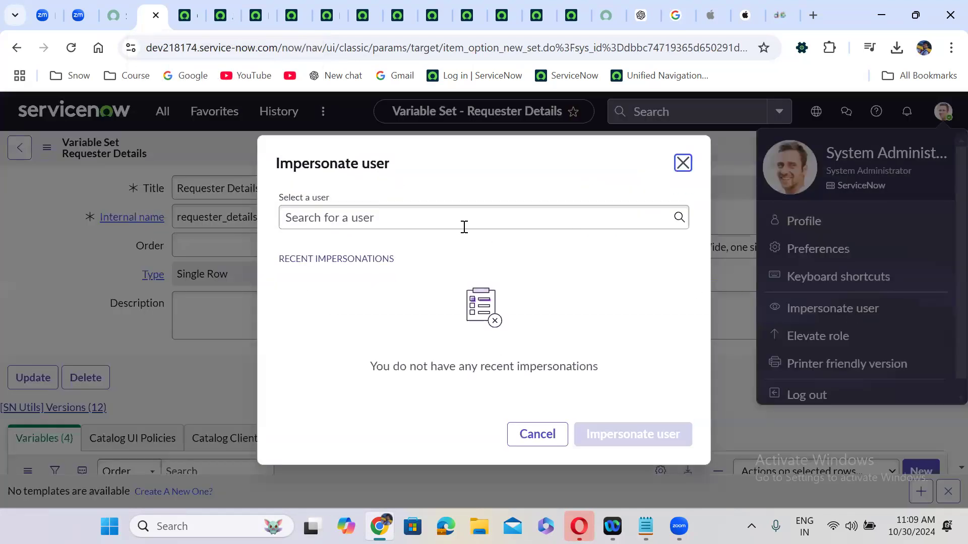
left_click(463, 226)
key("ctrl+v")
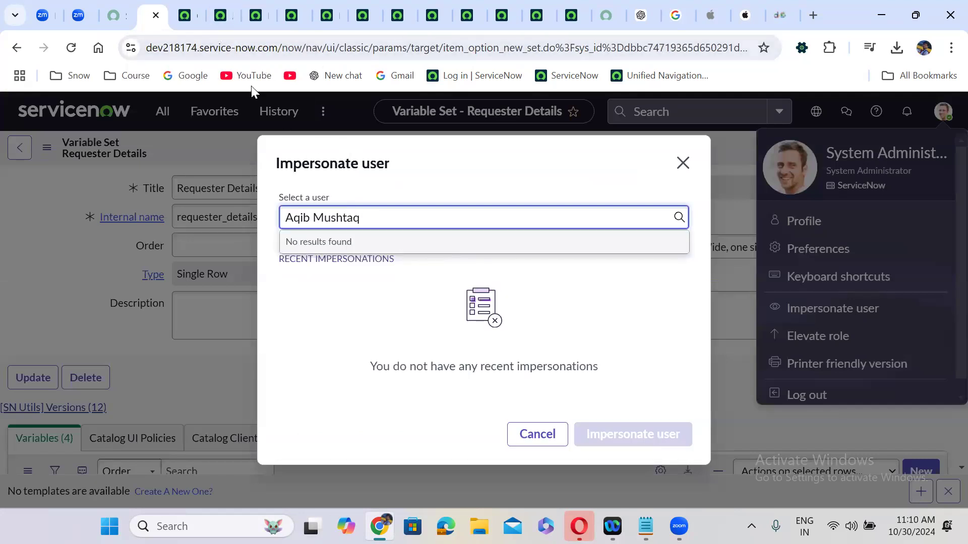
Search instead for another Application Development member and impersonate that user
left_click(190, 5)
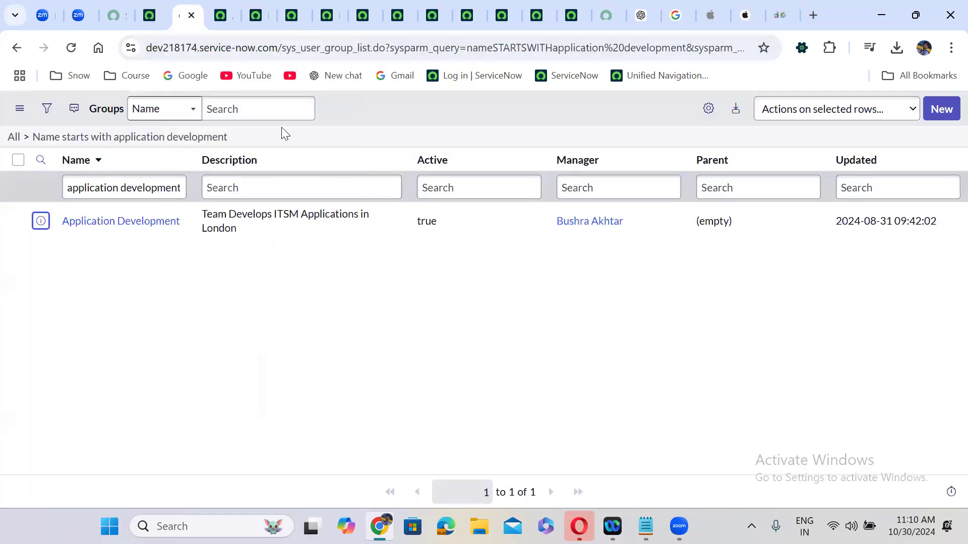
left_click(220, 6)
left_click_drag(169, 384, 62, 388)
key("ctrl+c")
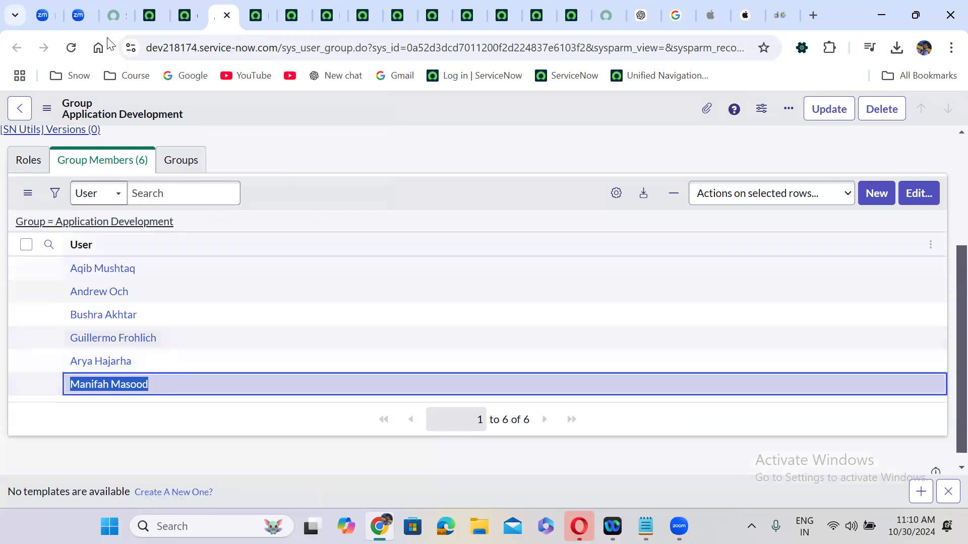
left_click(146, 11)
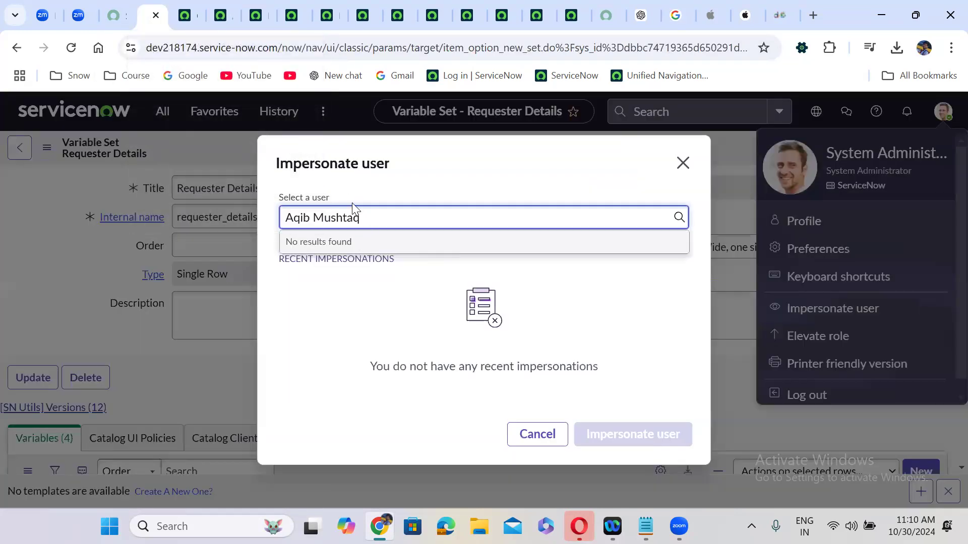
triple_click(354, 209)
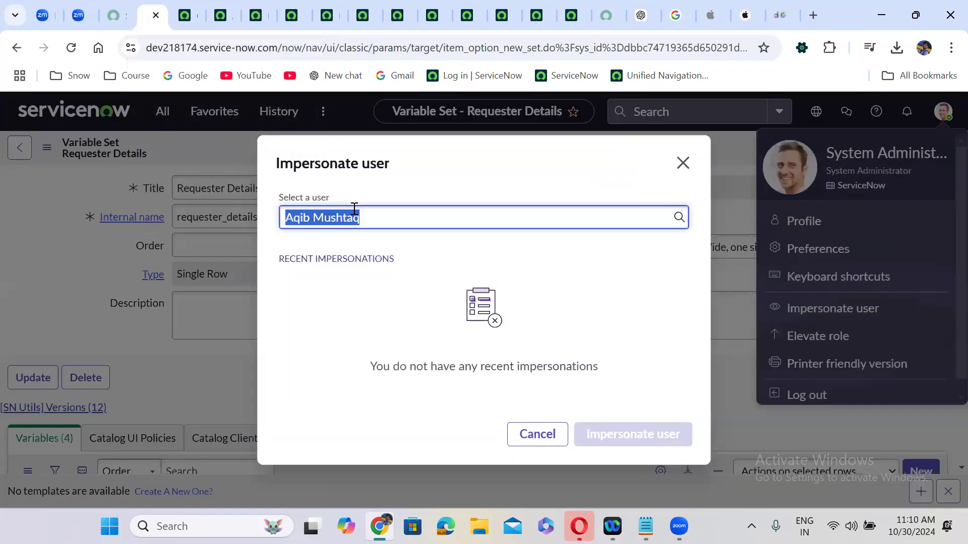
key("ctrl+v")
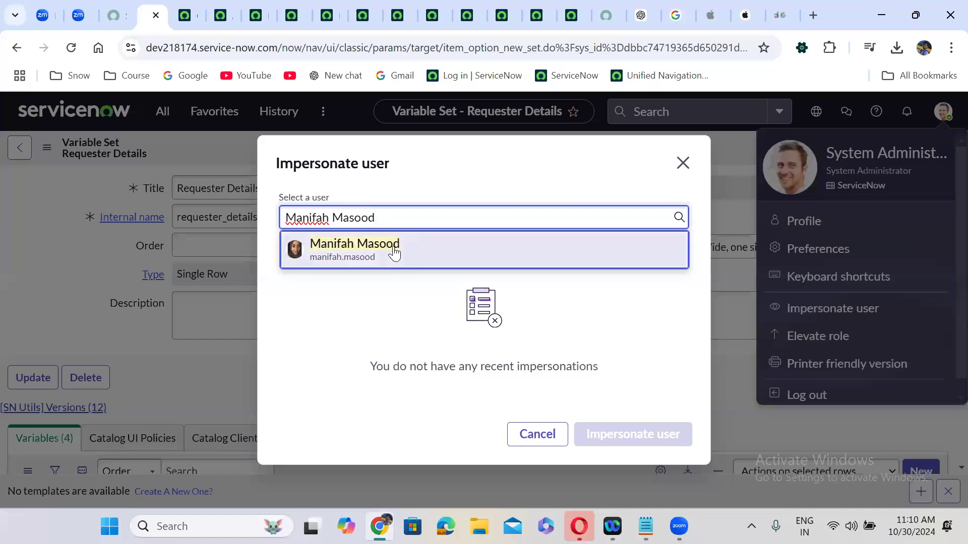
left_click(394, 252)
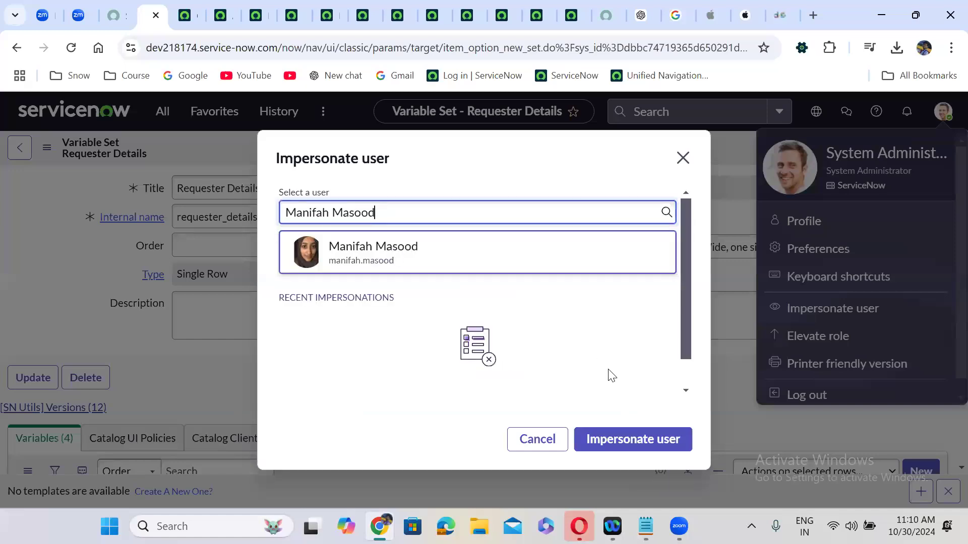
left_click(634, 440)
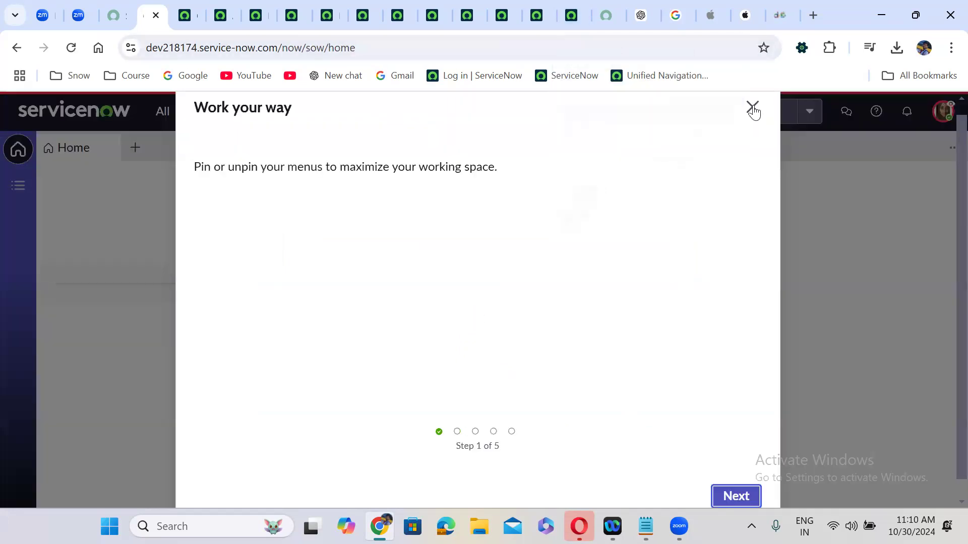
Close the workspace tour and check the Iphone 16 Pro Max portal page as the impersonated user
left_click(753, 108)
left_click(606, 15)
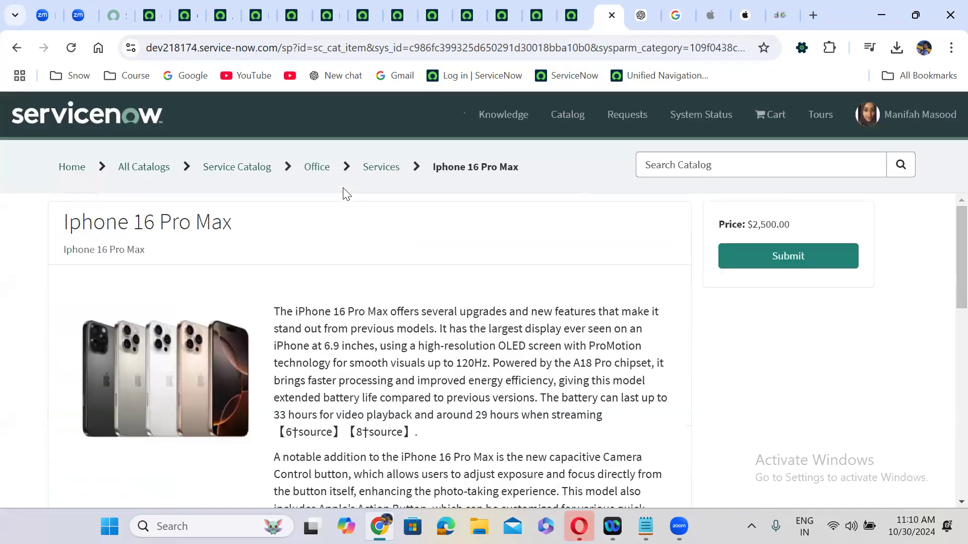
scroll(386, 252, "down", 15)
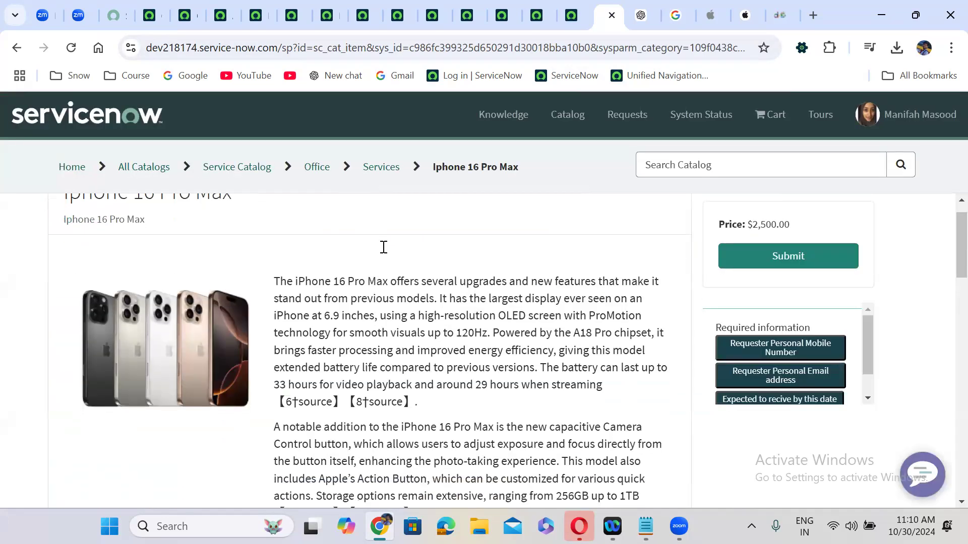
scroll(386, 252, "up", 15)
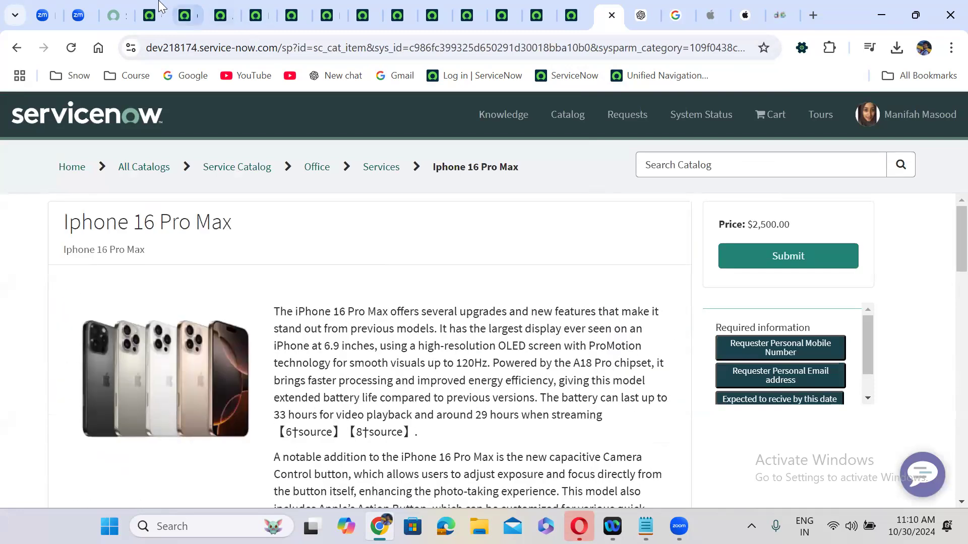
Close the welcome tour, end the impersonation, and return to the Application Development group page
left_click(150, 15)
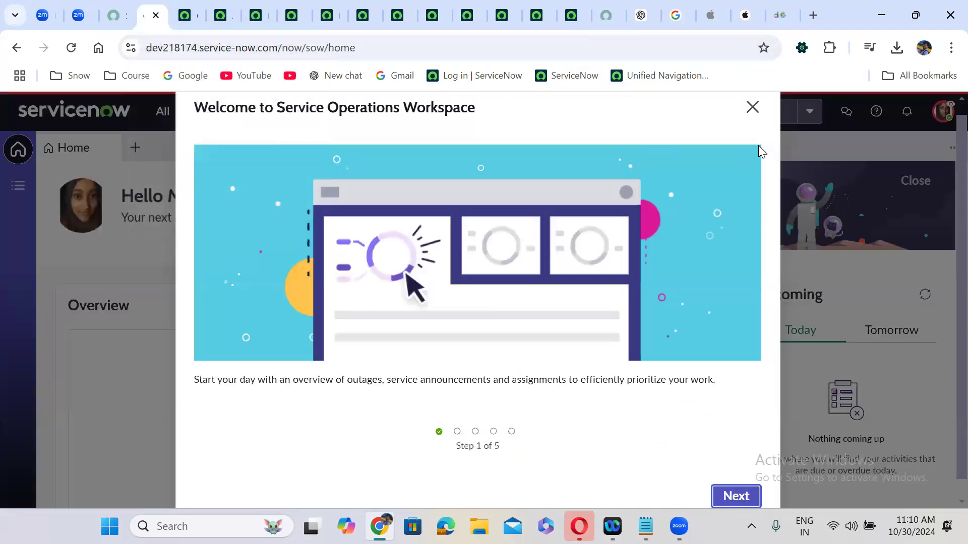
left_click(752, 107)
left_click(942, 115)
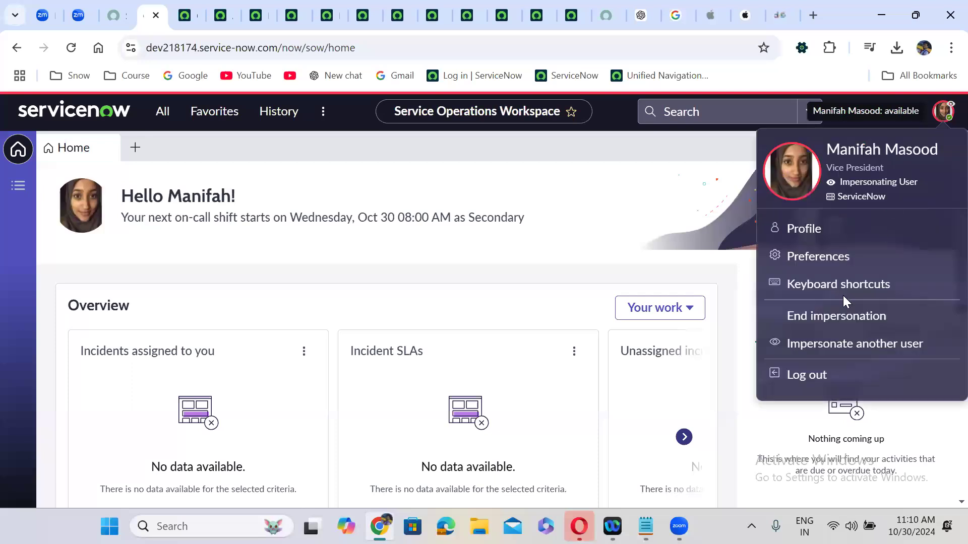
left_click(836, 316)
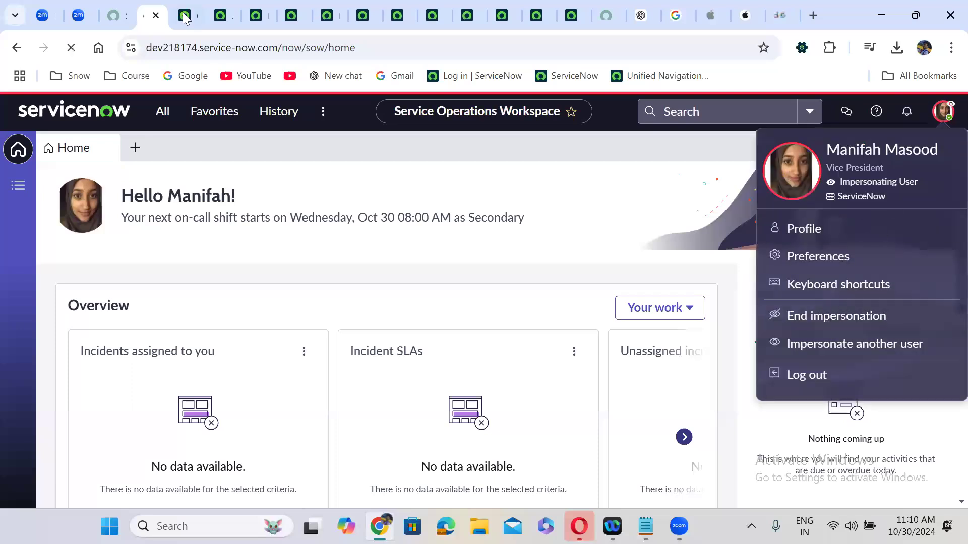
left_click(220, 15)
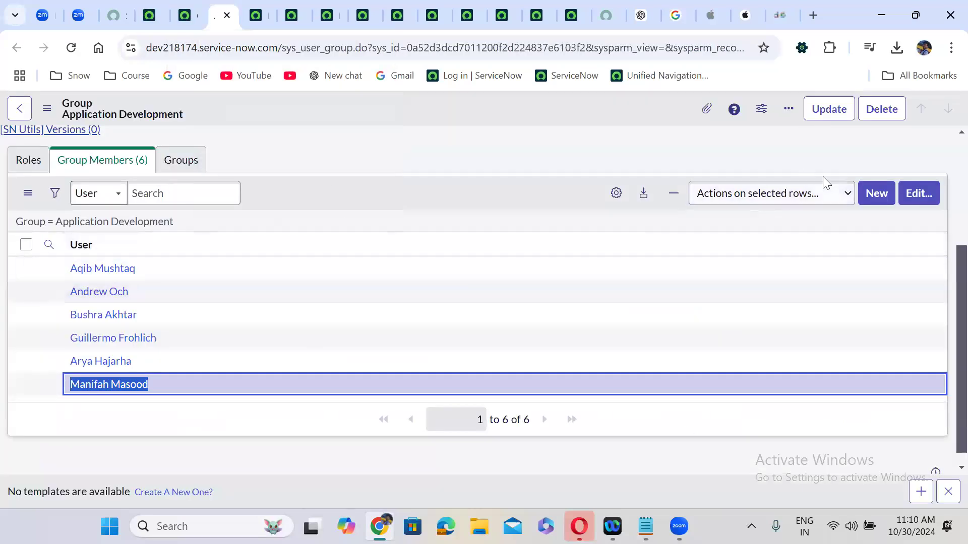
Remove the test user from the Application Development group's members and save
left_click(910, 196)
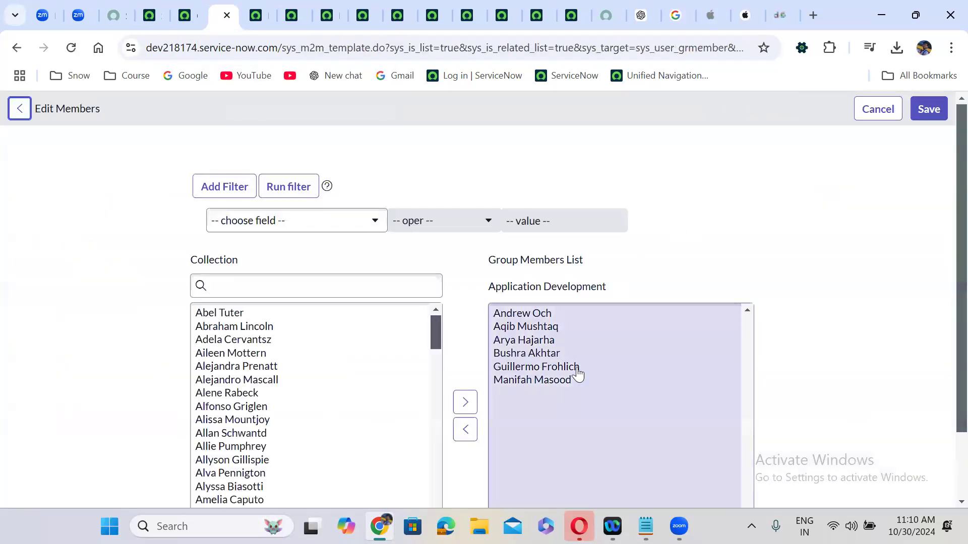
left_click(554, 381)
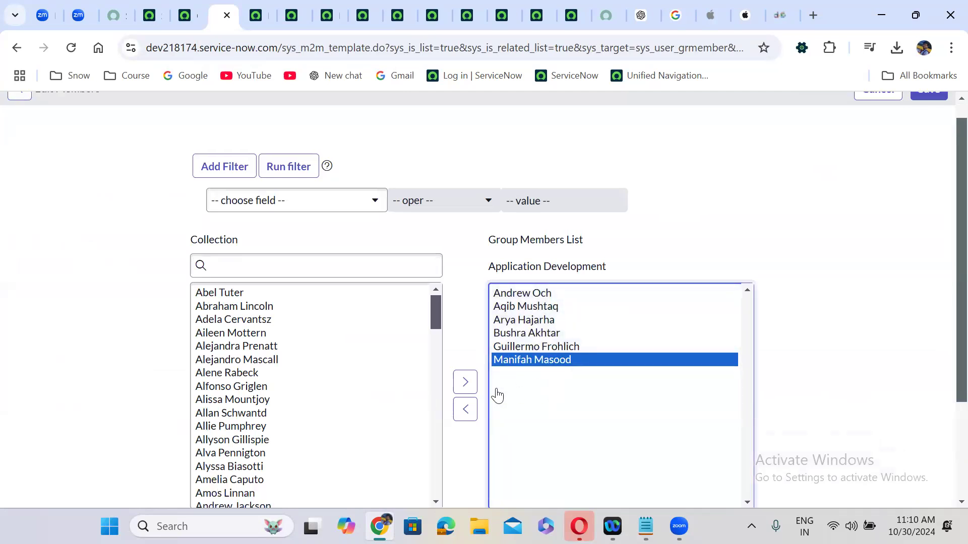
left_click(465, 415)
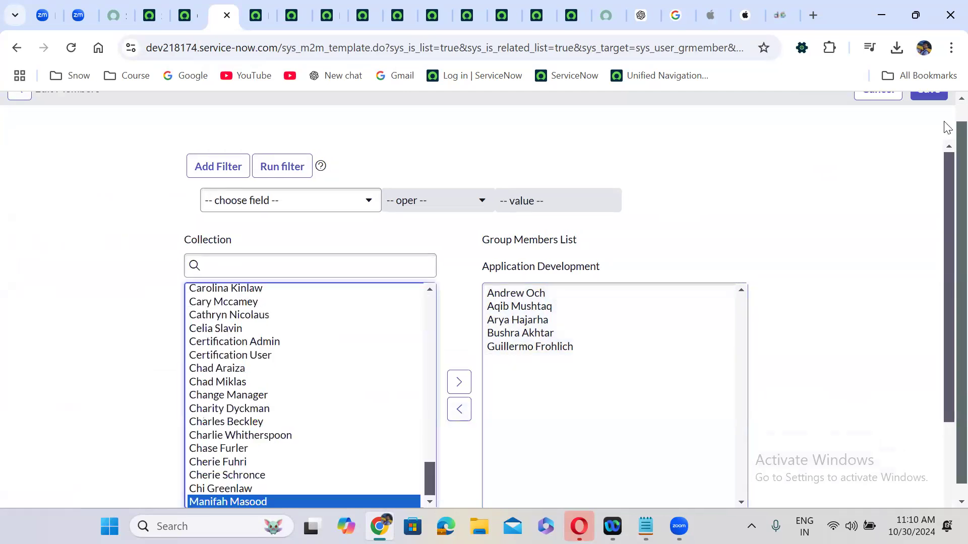
scroll(947, 113, "up", 1)
left_click(929, 108)
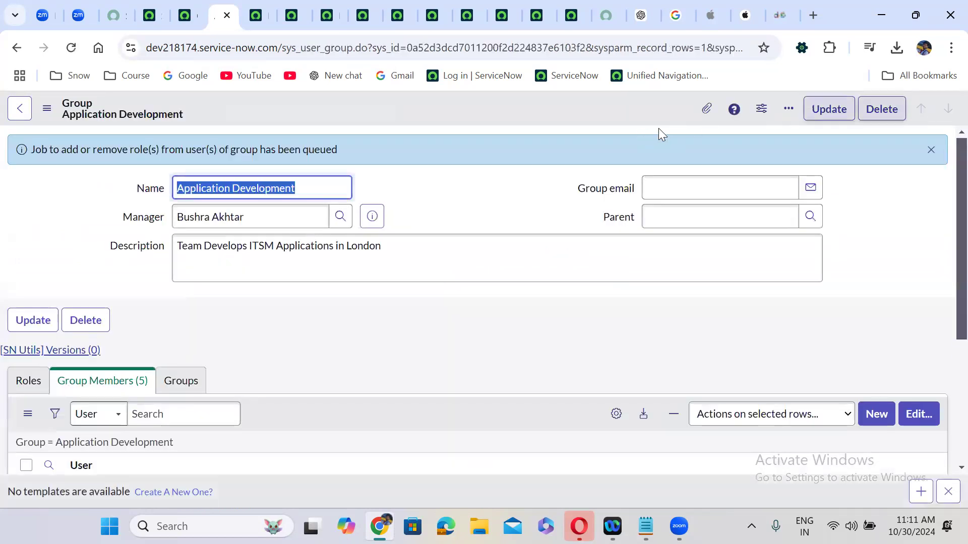
Dismiss the job queued notice and open the administrator's profile menu
left_click(931, 150)
left_click(323, 315)
scroll(323, 315, "down", 2)
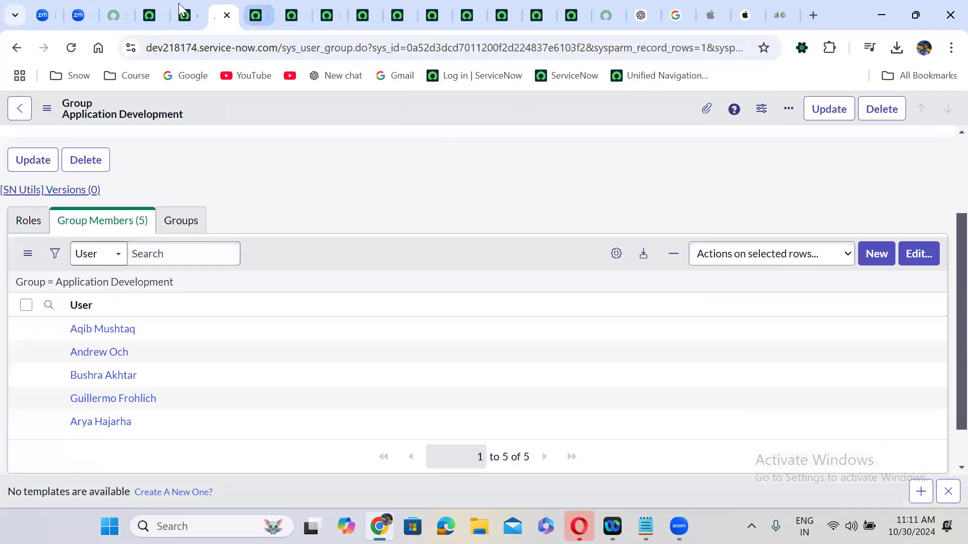
left_click(151, 11)
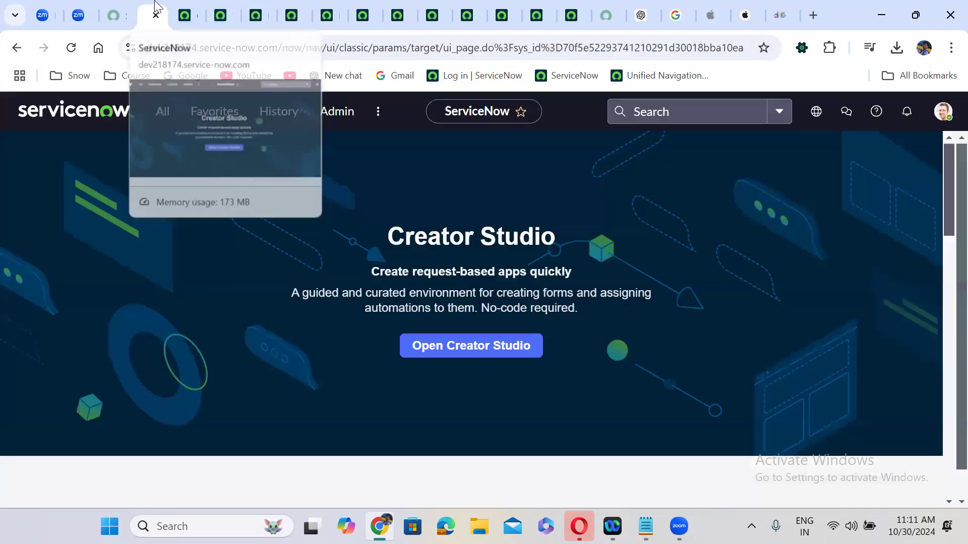
left_click(942, 114)
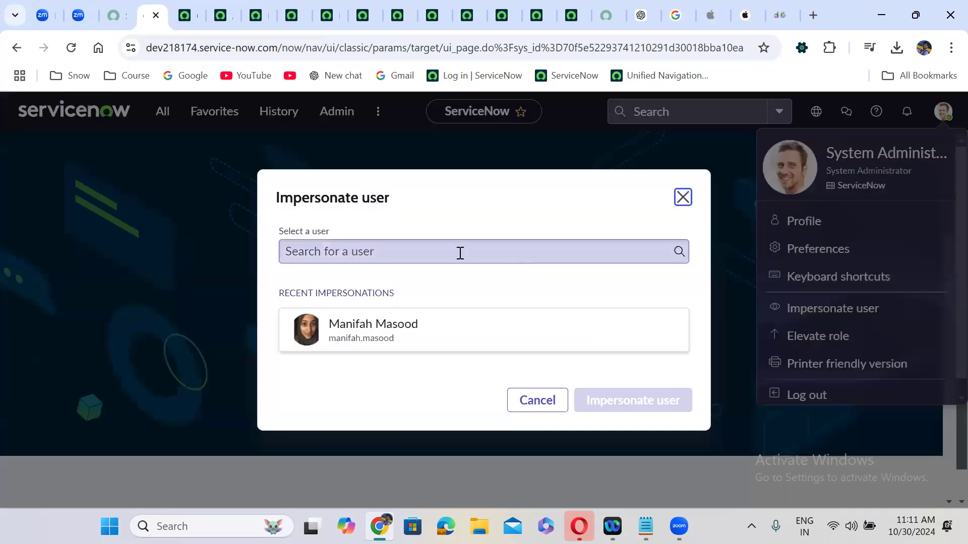
Impersonate the removed test user again
left_click(460, 252)
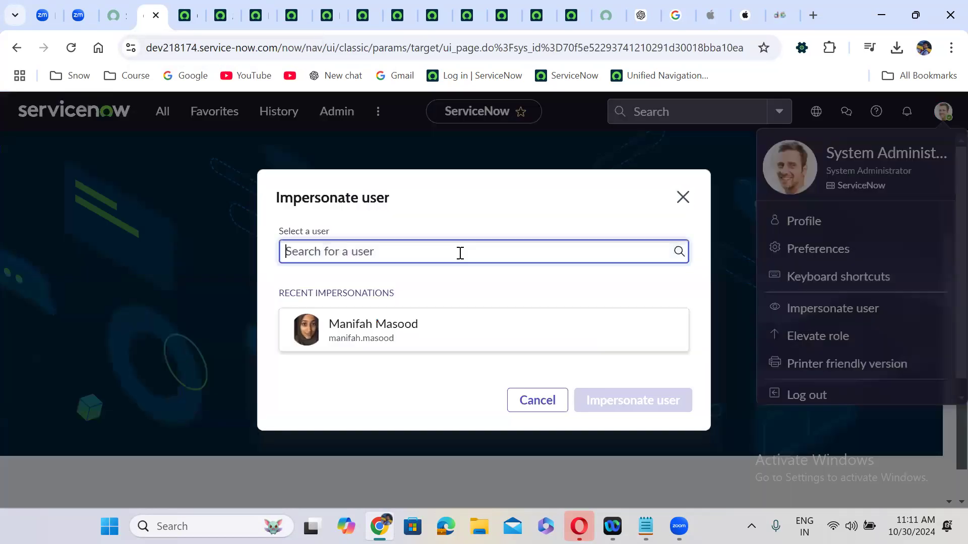
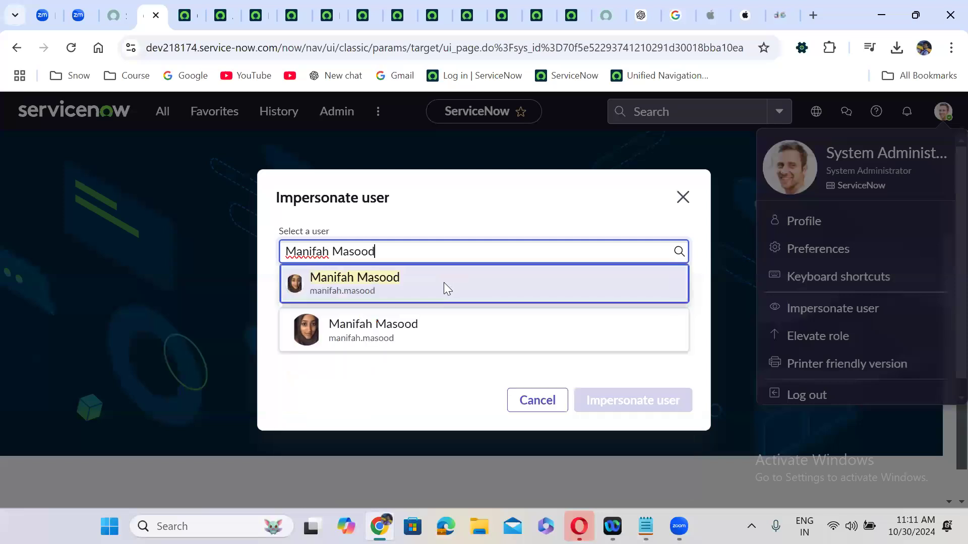
left_click(444, 284)
left_click(630, 401)
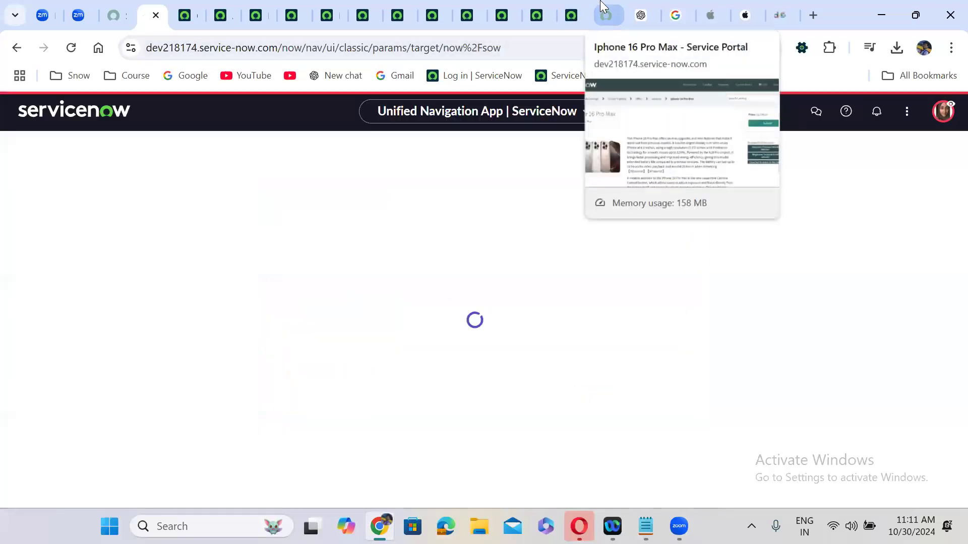
Reload the Iphone 16 Pro Max page to see she is not authorized, then end the impersonation
left_click(604, 11)
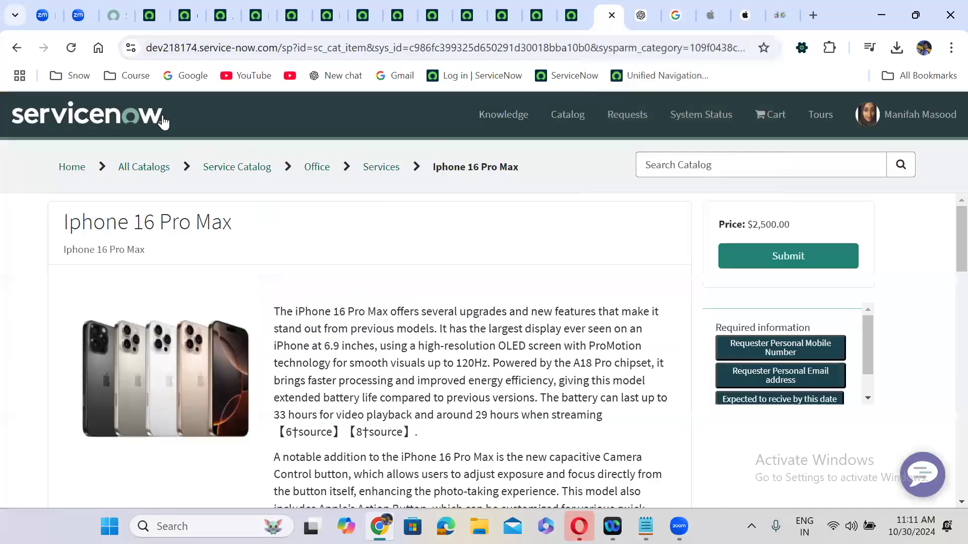
left_click(72, 47)
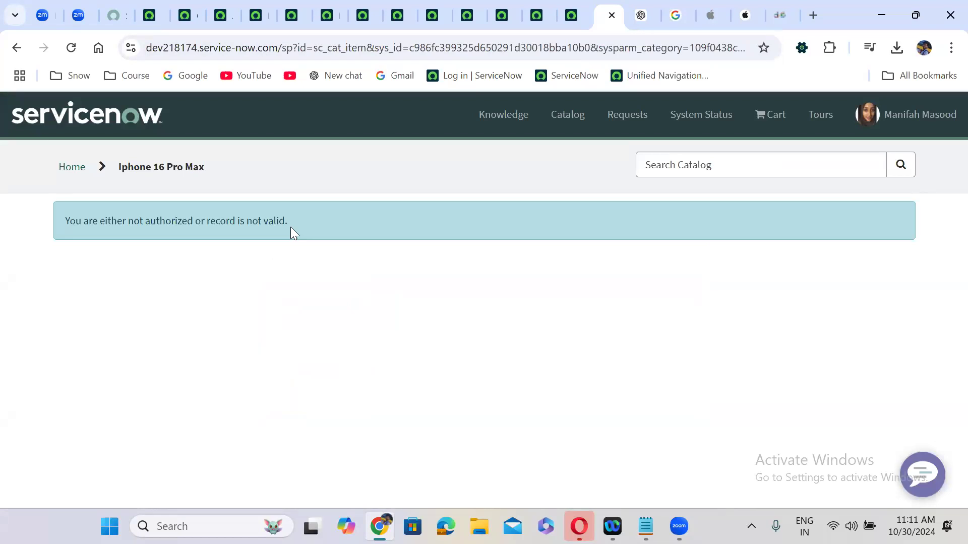
left_click(150, 15)
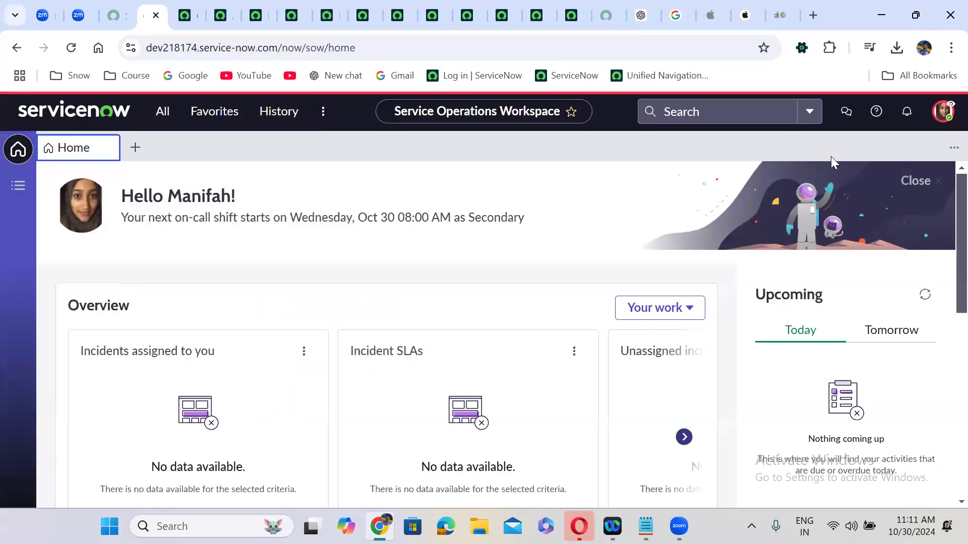
left_click(942, 112)
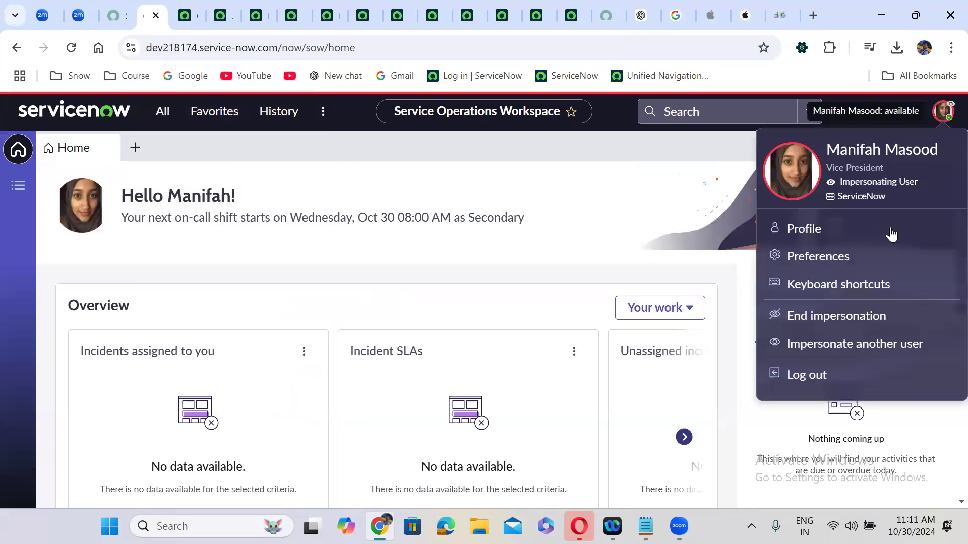
left_click(830, 313)
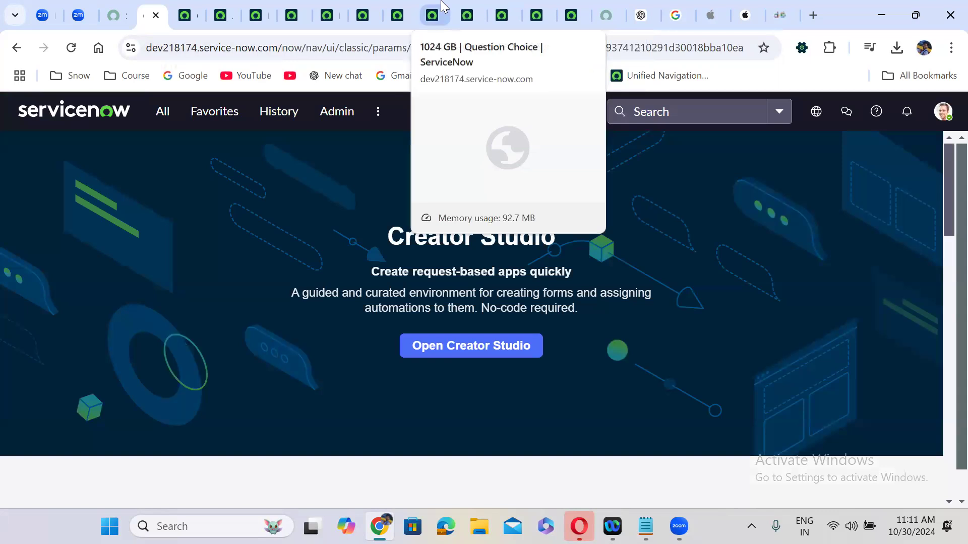
On the Iphone 16 Pro Max record, review Available For, then edit the empty Not Available For list
left_click(370, 7)
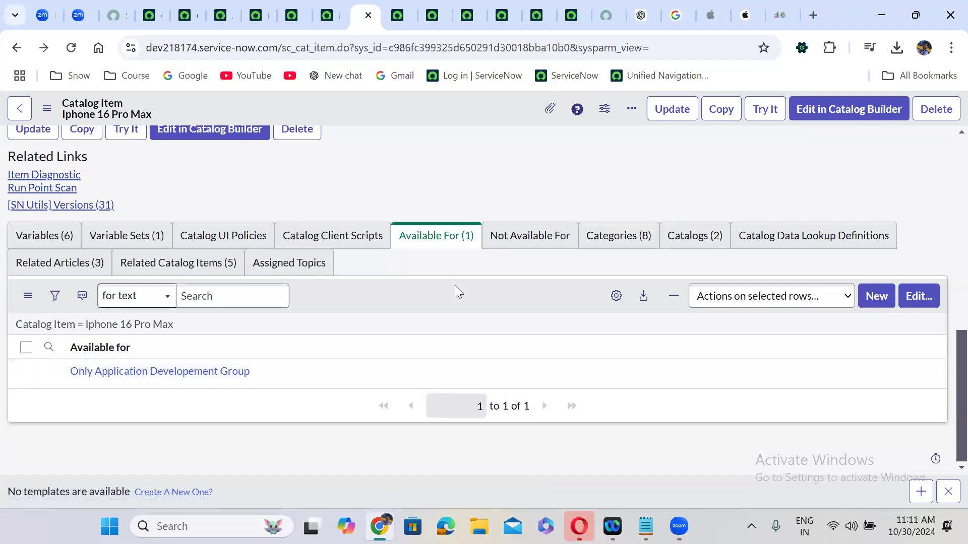
left_click(448, 242)
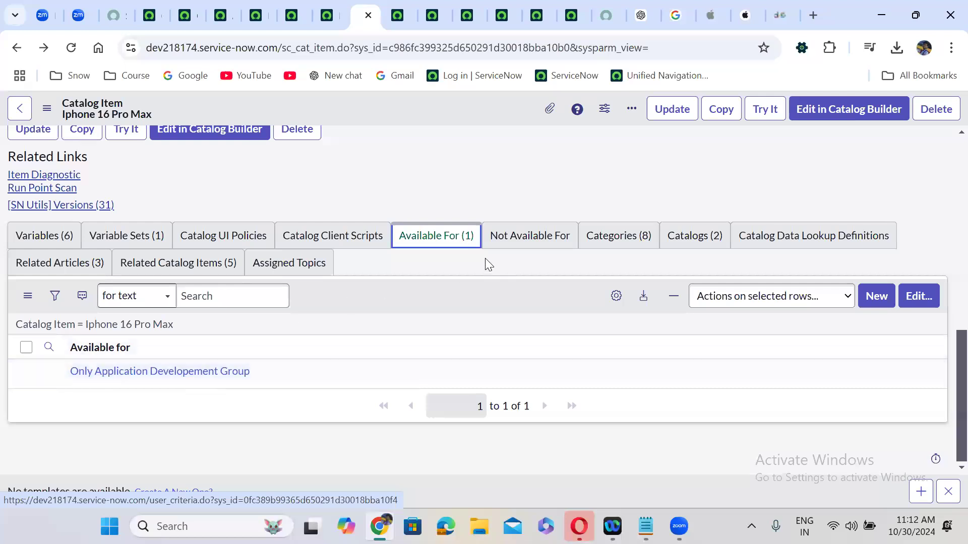
left_click(508, 237)
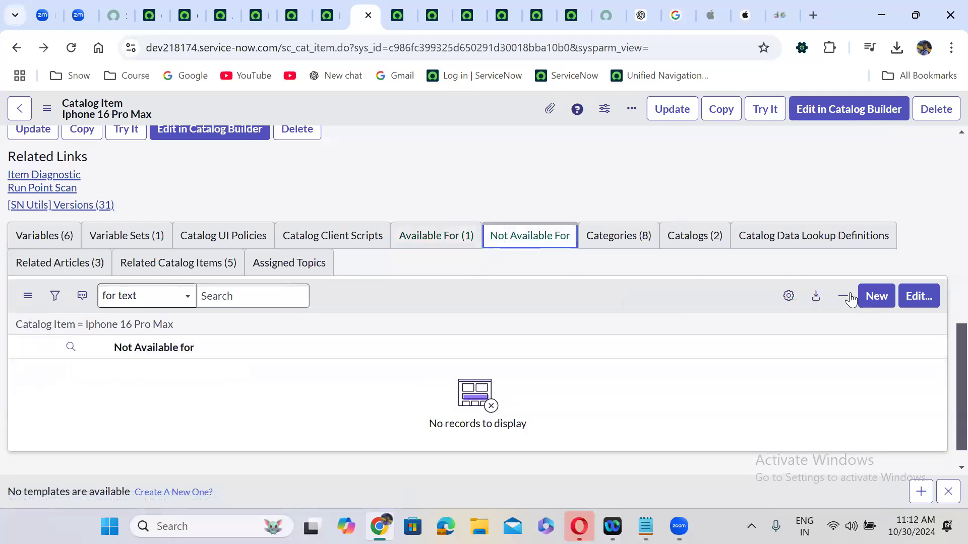
left_click(920, 296)
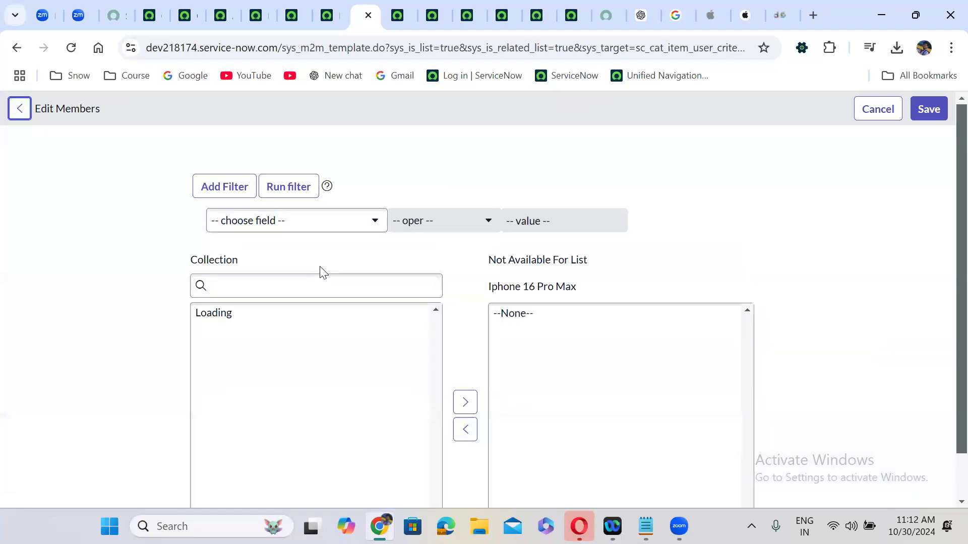
Add 'Only Application Developement Group' to the Not Available For list and save
left_click(277, 288)
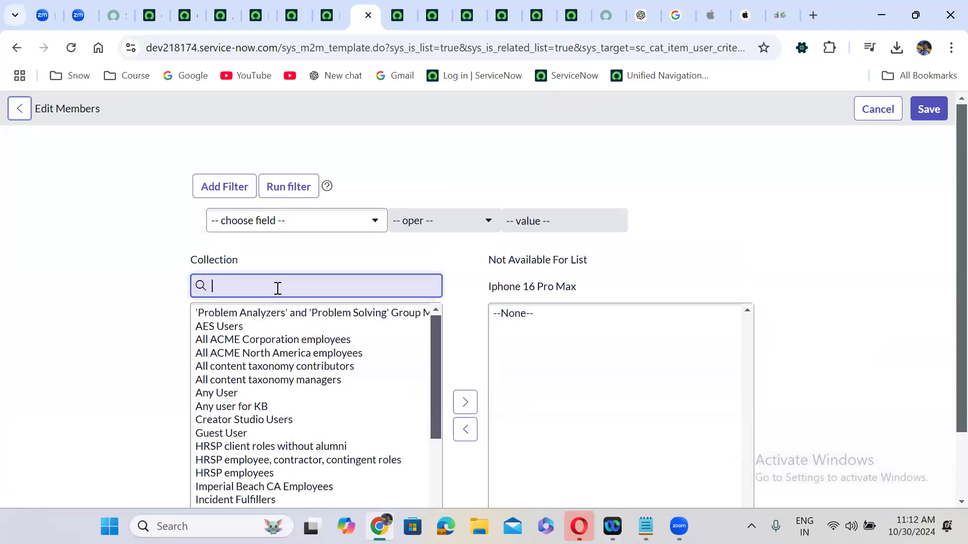
type("only app")
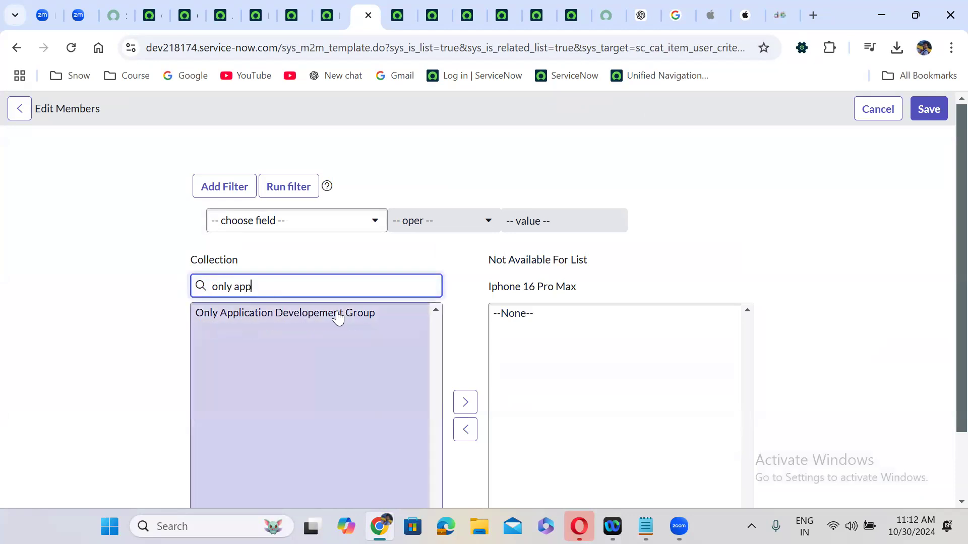
double_click(338, 316)
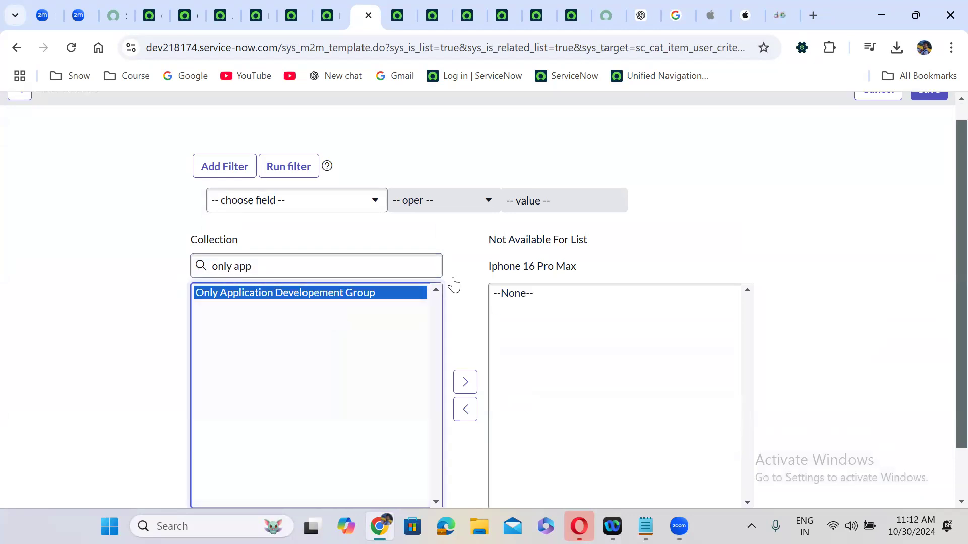
scroll(937, 116, "up", 1)
left_click(929, 109)
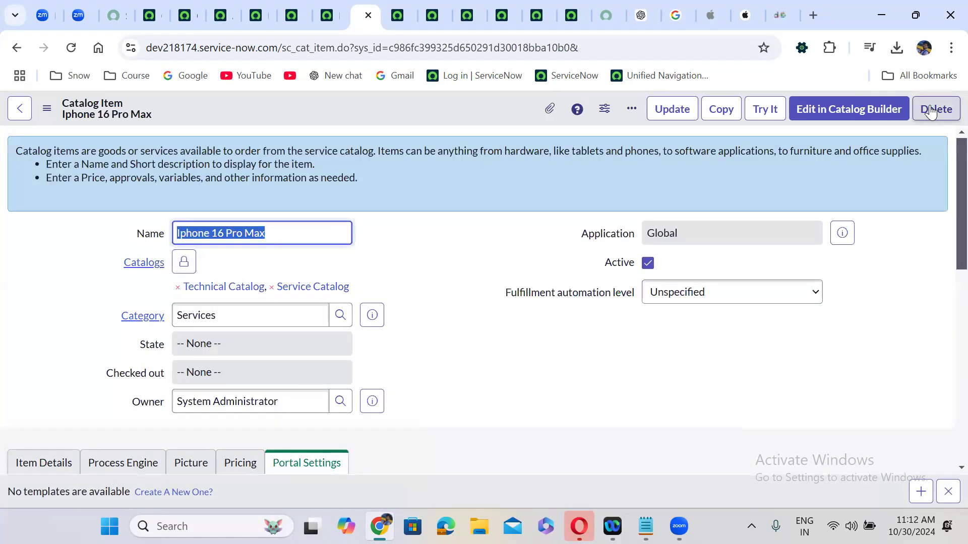
Compare the item's Available For and Not Available For criteria lists
left_click(441, 407)
scroll(442, 408, "down", 1)
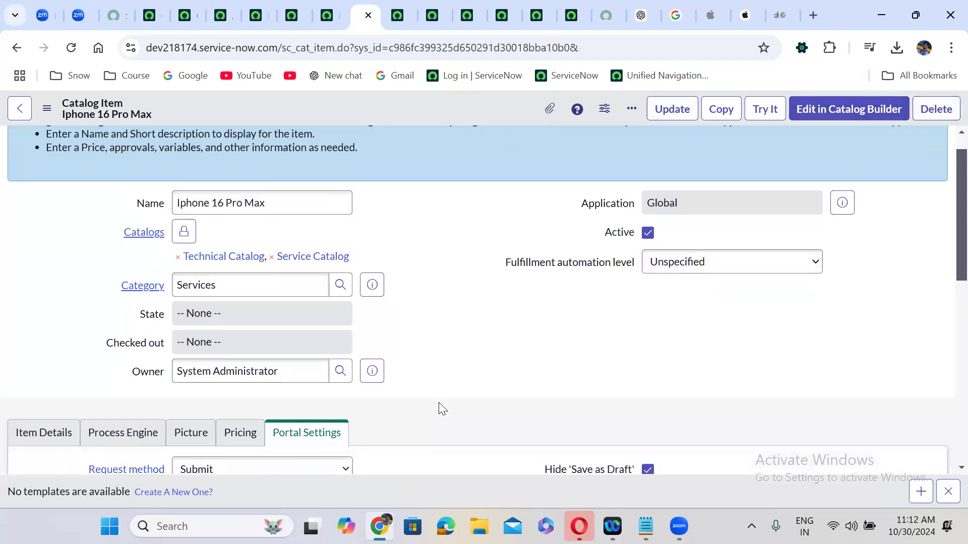
scroll(441, 409, "down", 8)
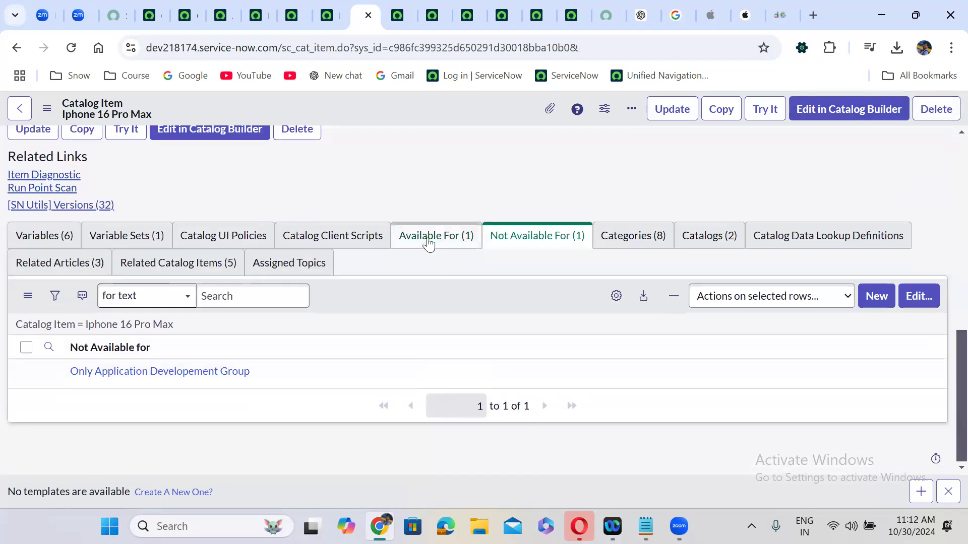
left_click(429, 244)
left_click(538, 252)
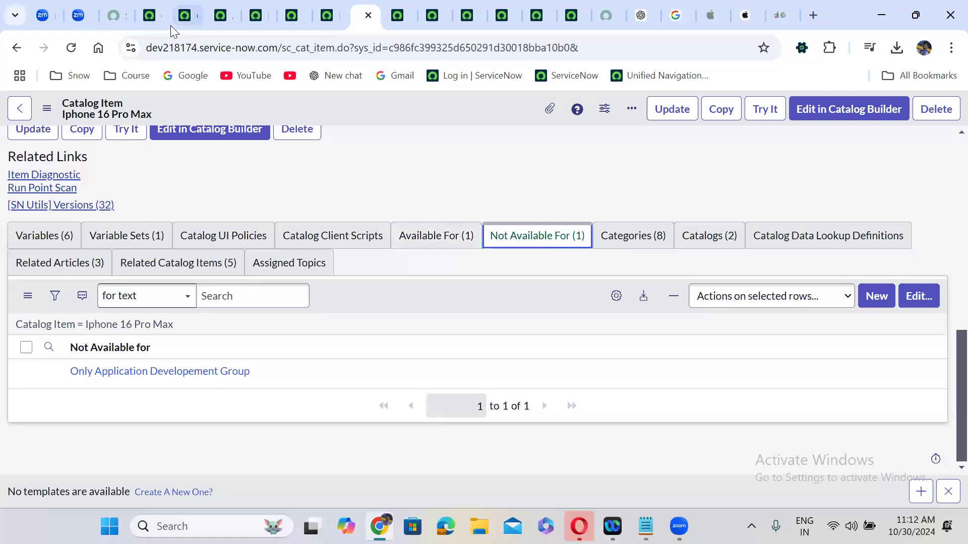
left_click(150, 15)
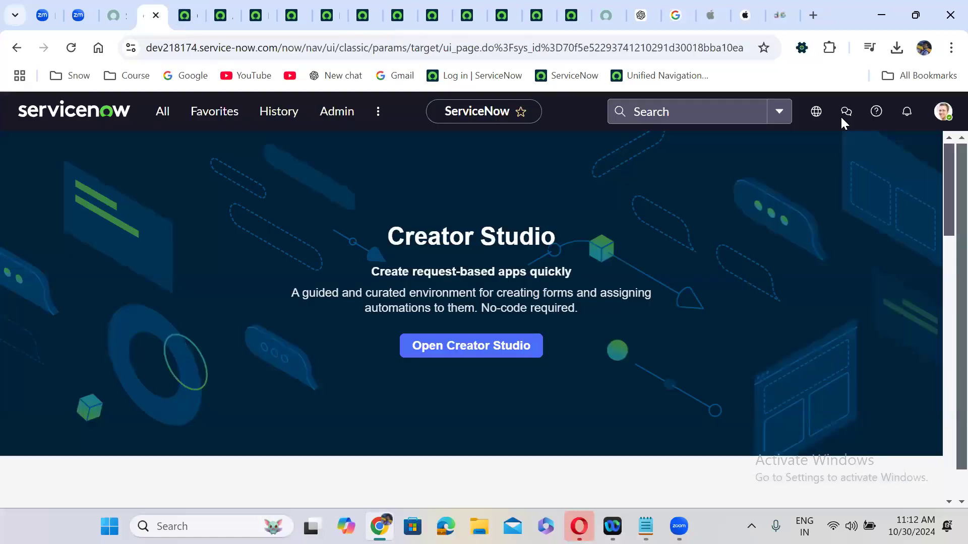
Impersonate the recently impersonated user from the account menu
left_click(944, 116)
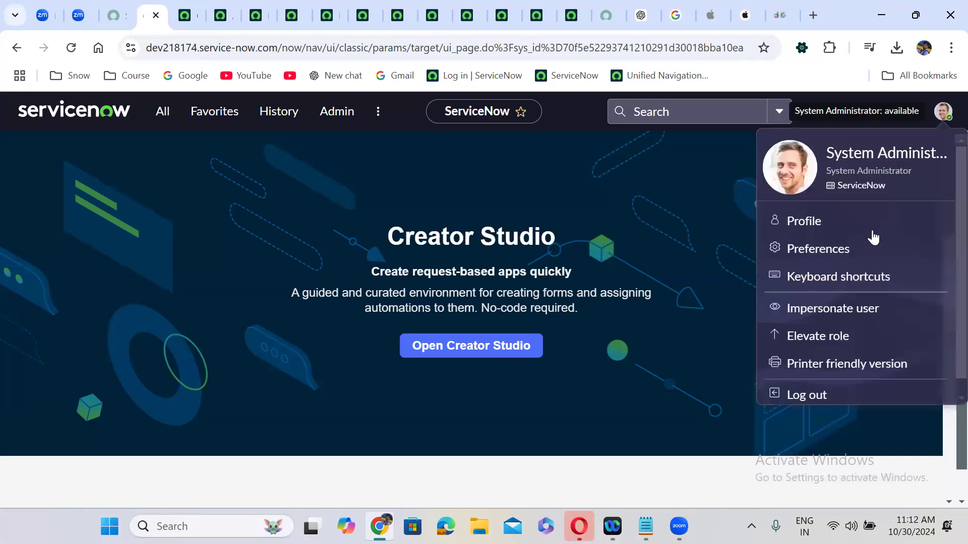
left_click(831, 308)
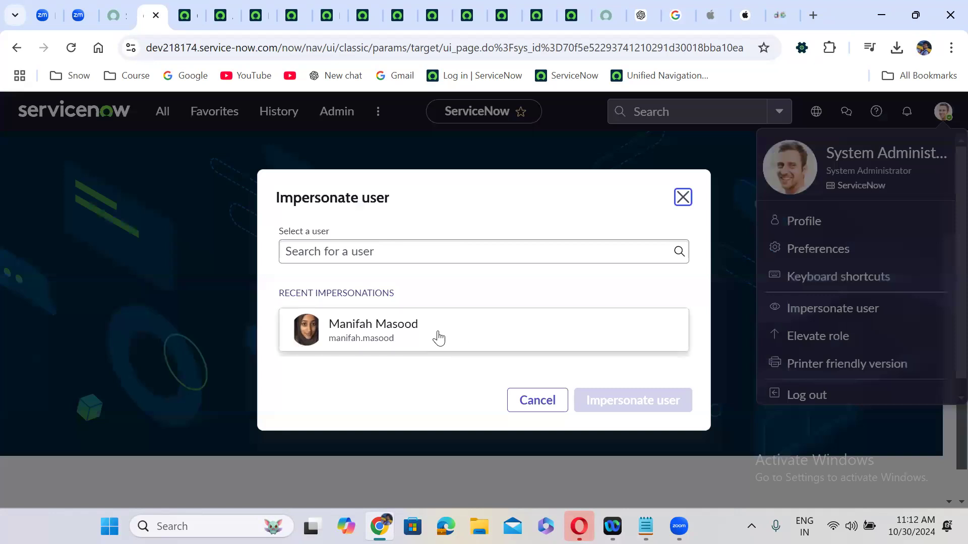
left_click(436, 337)
left_click(620, 397)
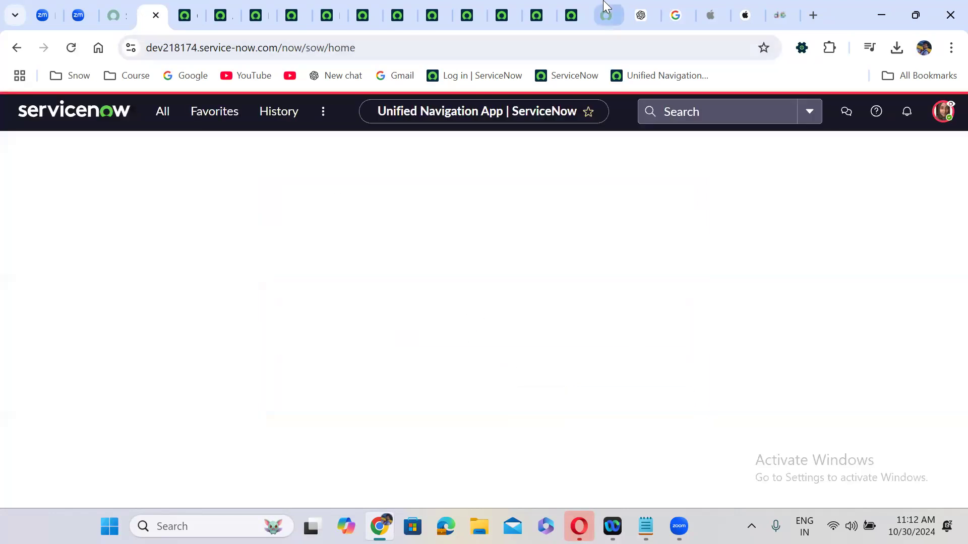
Reload the Iphone 16 Pro Max item to see not authorized, then end the impersonation
left_click(606, 15)
left_click(70, 48)
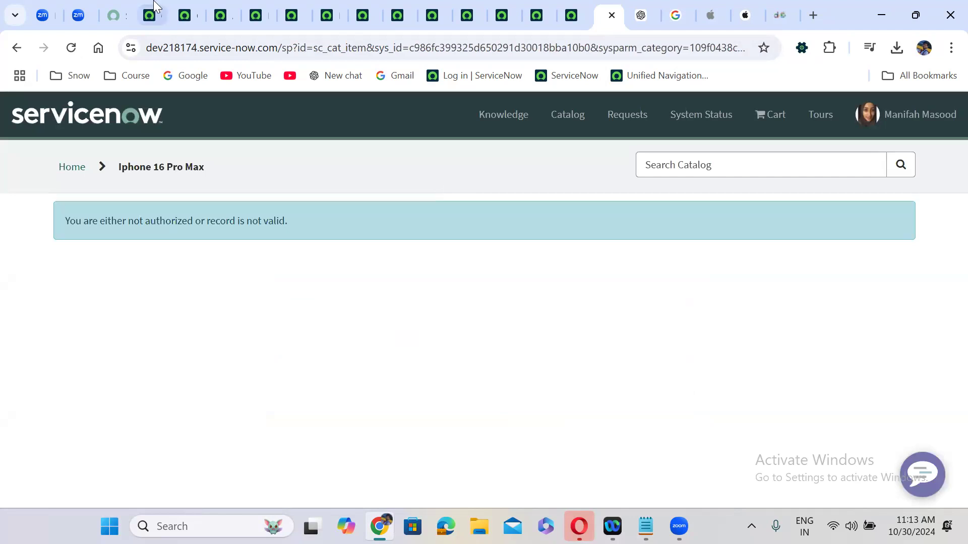
left_click(151, 15)
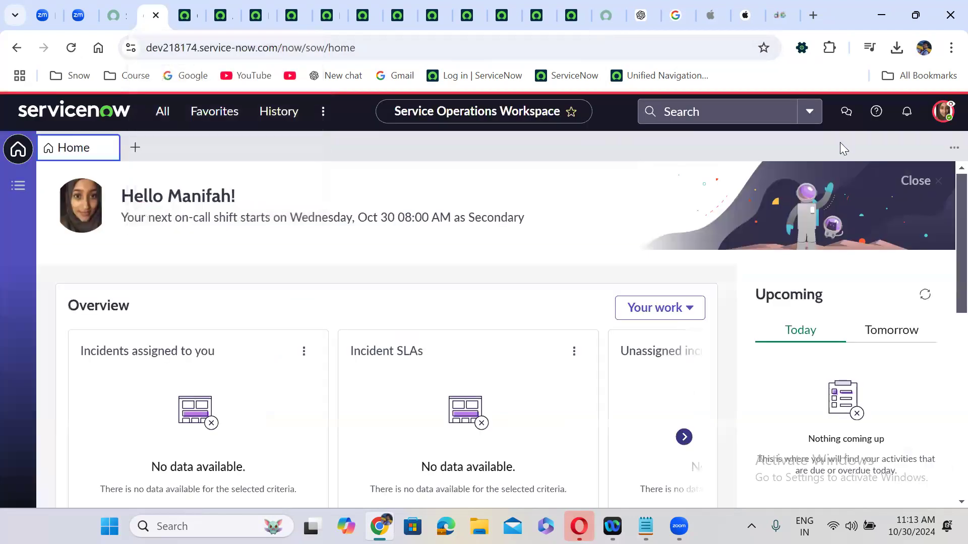
left_click(943, 115)
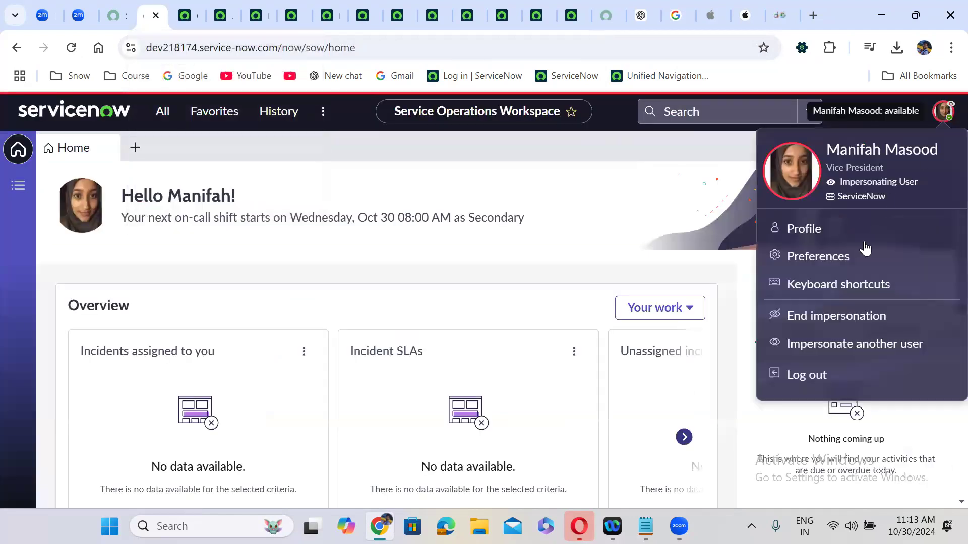
left_click(822, 314)
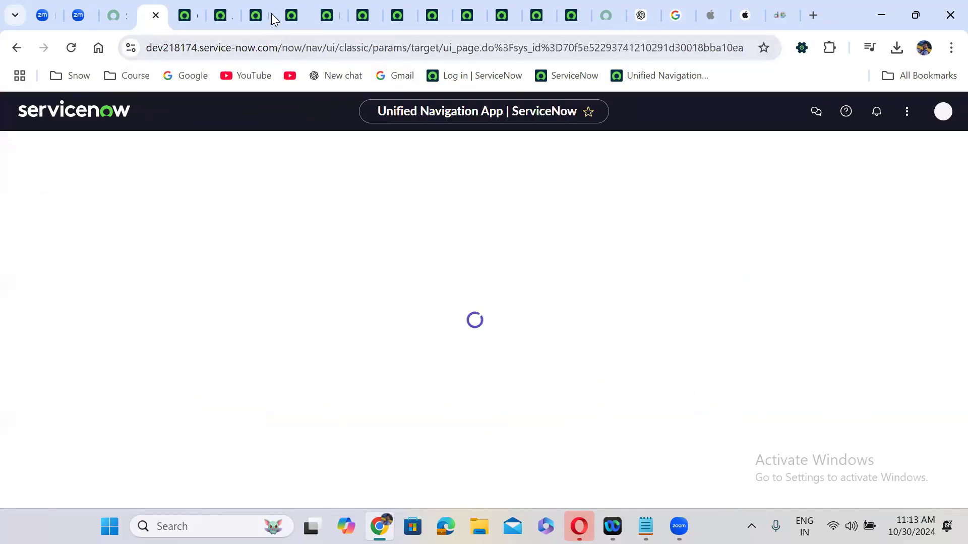
left_click(257, 6)
Add the tested user back into the Application Development group's members and save
left_click(213, 6)
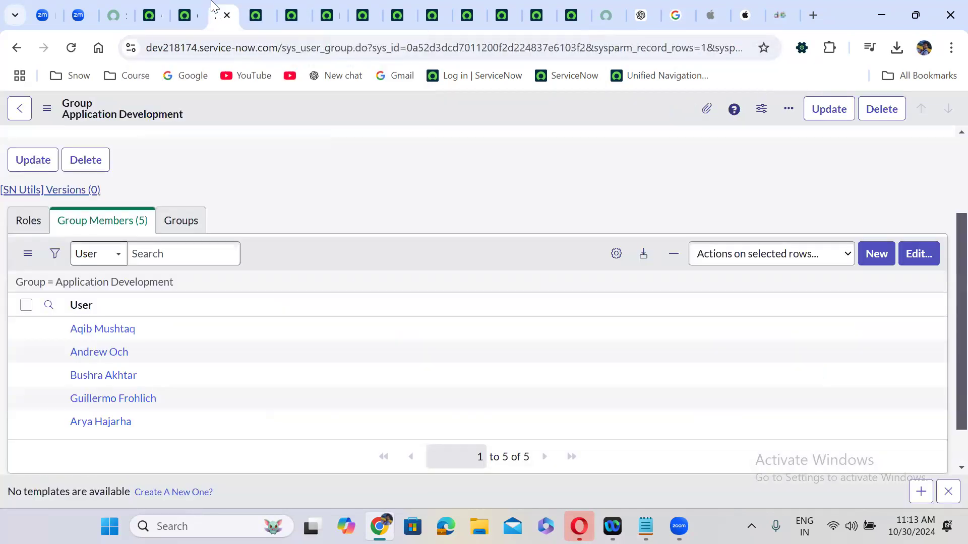
left_click(922, 255)
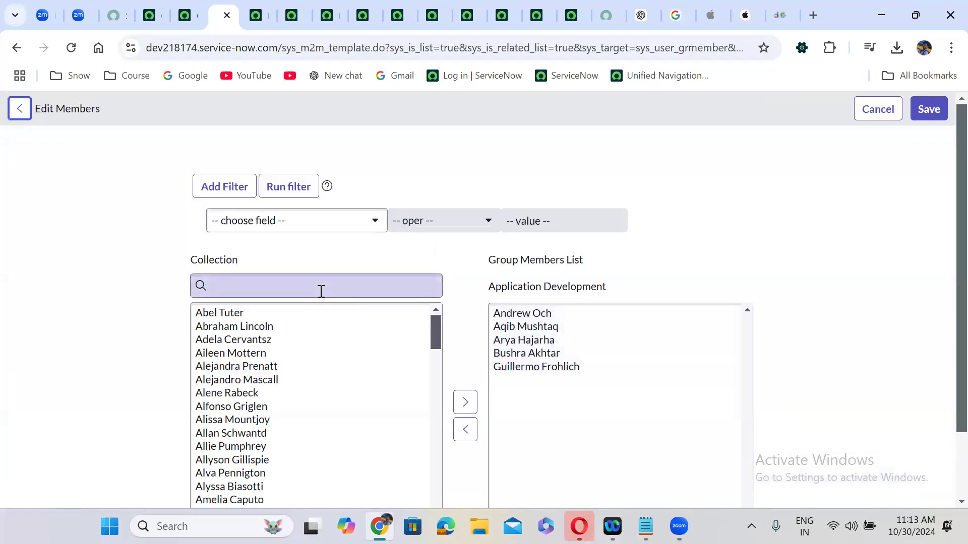
left_click(321, 291)
type("mani")
double_click(259, 317)
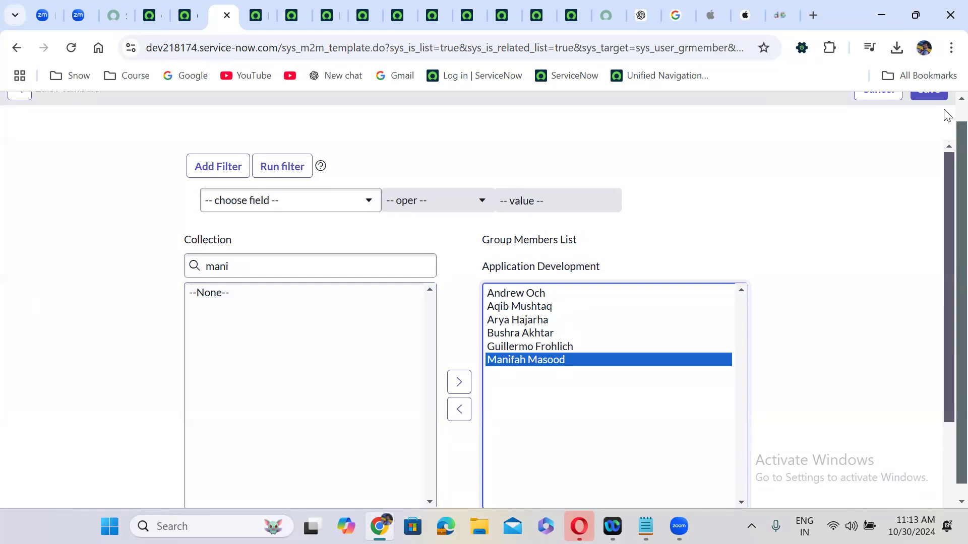
scroll(940, 108, "up", 1)
left_click(935, 108)
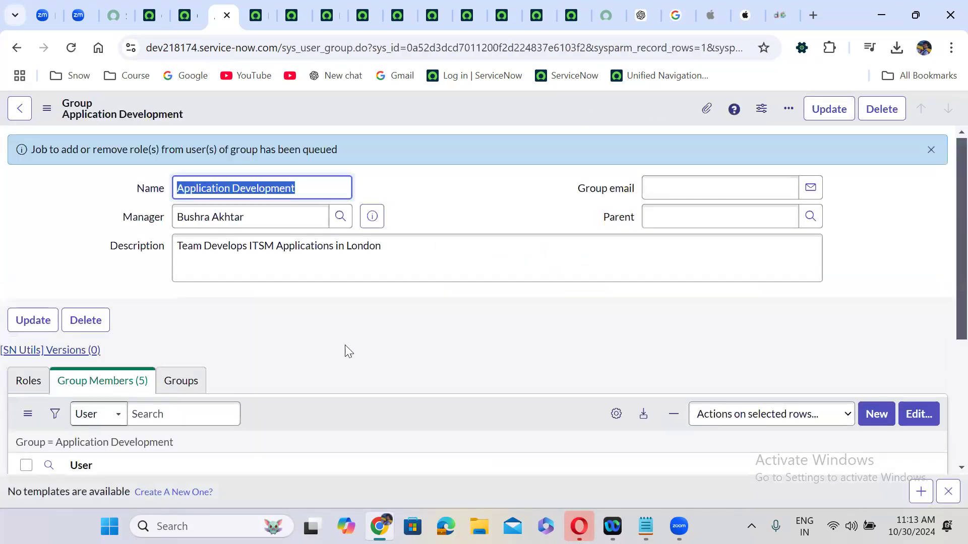
Refresh the group members list to confirm six members
scroll(348, 351, "down", 1)
scroll(347, 351, "down", 3)
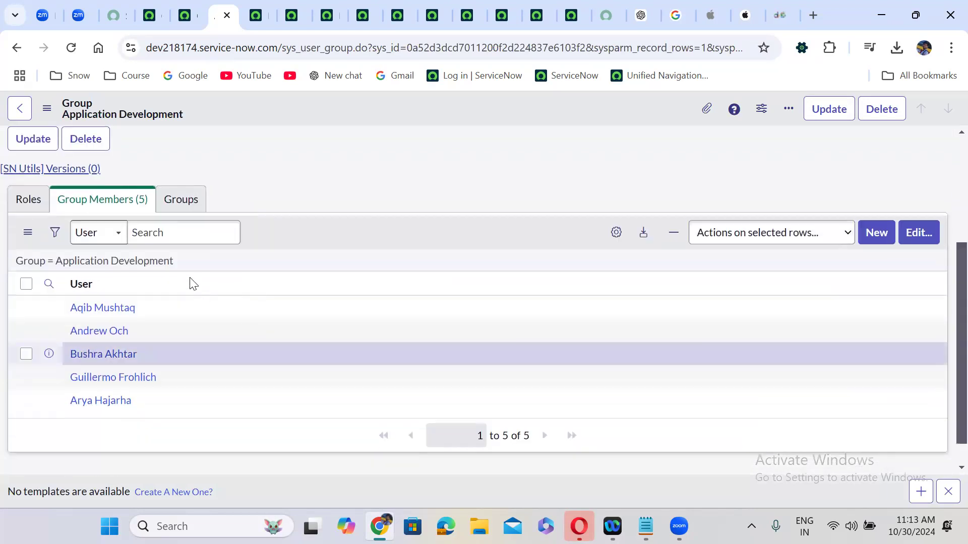
left_click(165, 261)
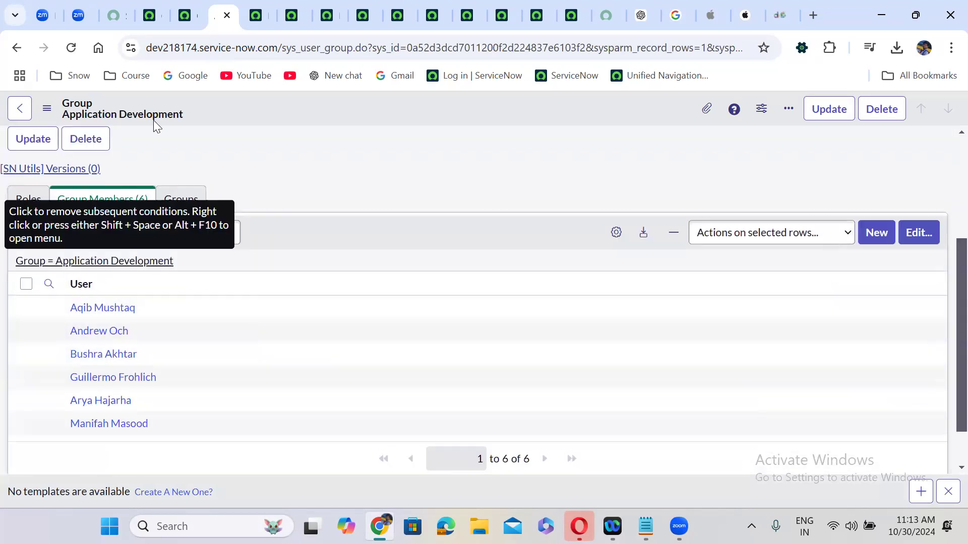
left_click(150, 9)
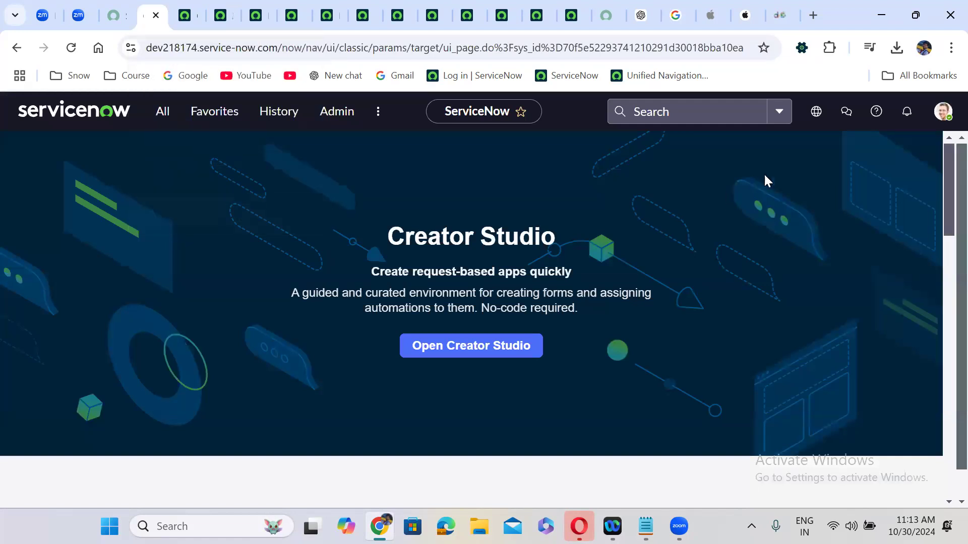
Open the account menu and look over the Service Portal and Iphone 16 Pro Max tabs
left_click(945, 113)
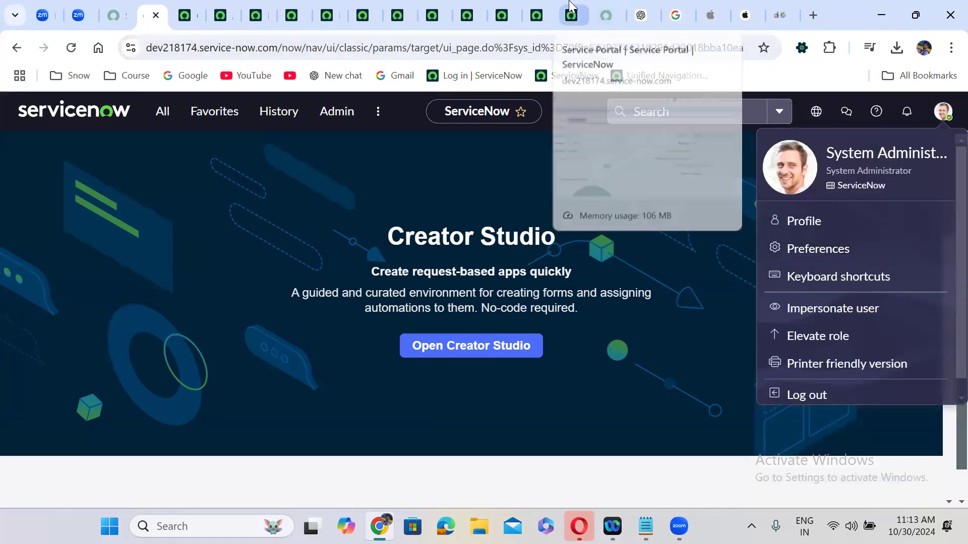
left_click(584, 11)
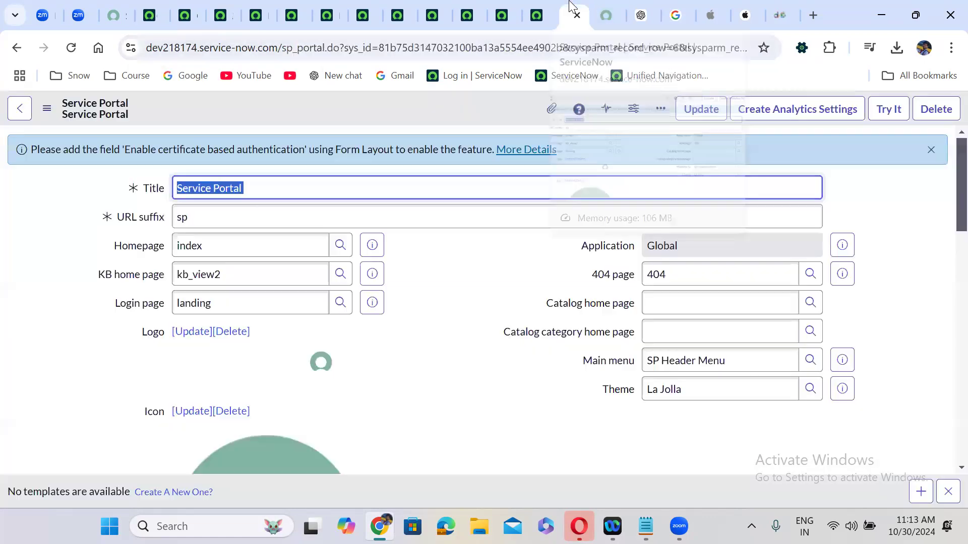
left_click(371, 11)
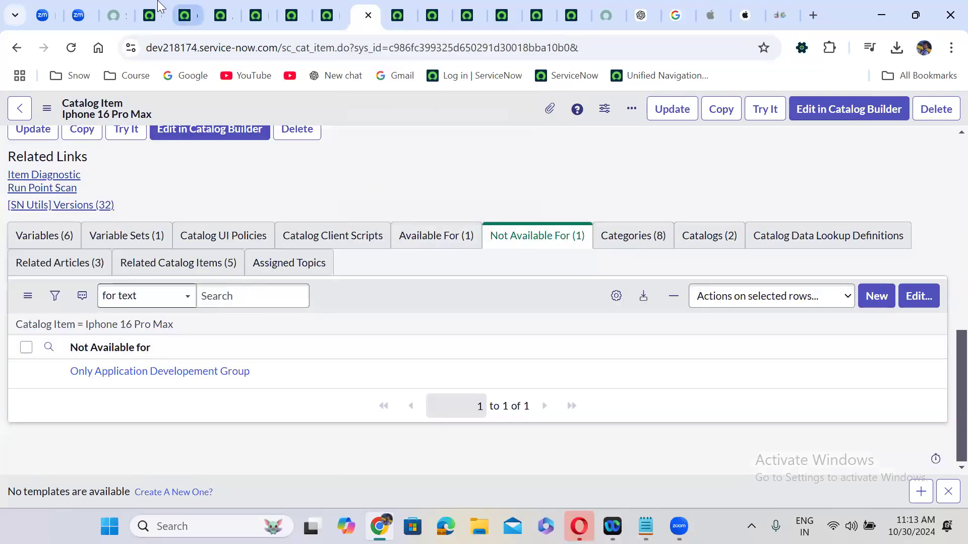
left_click(147, 15)
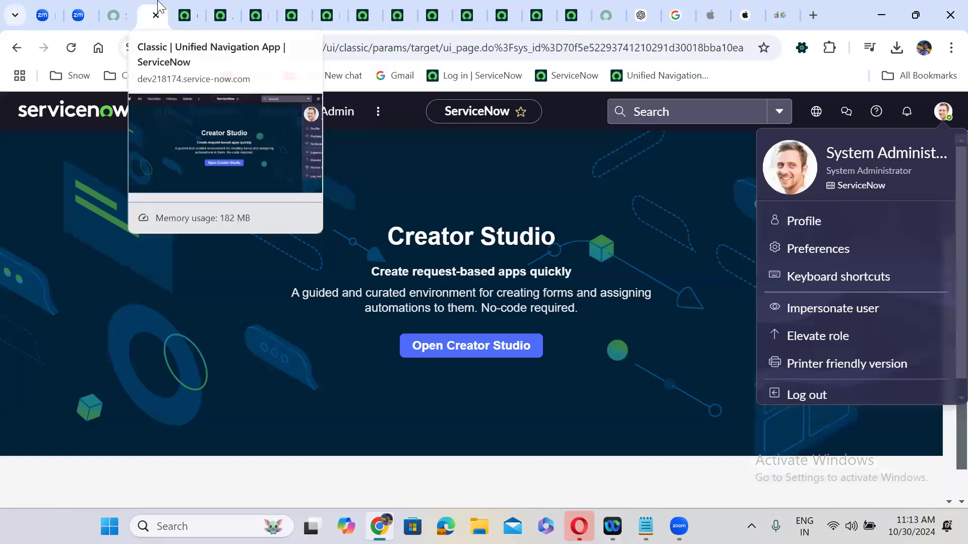
Impersonate the recent user again and reload the Iphone 16 Pro Max item page
left_click(835, 306)
left_click(382, 330)
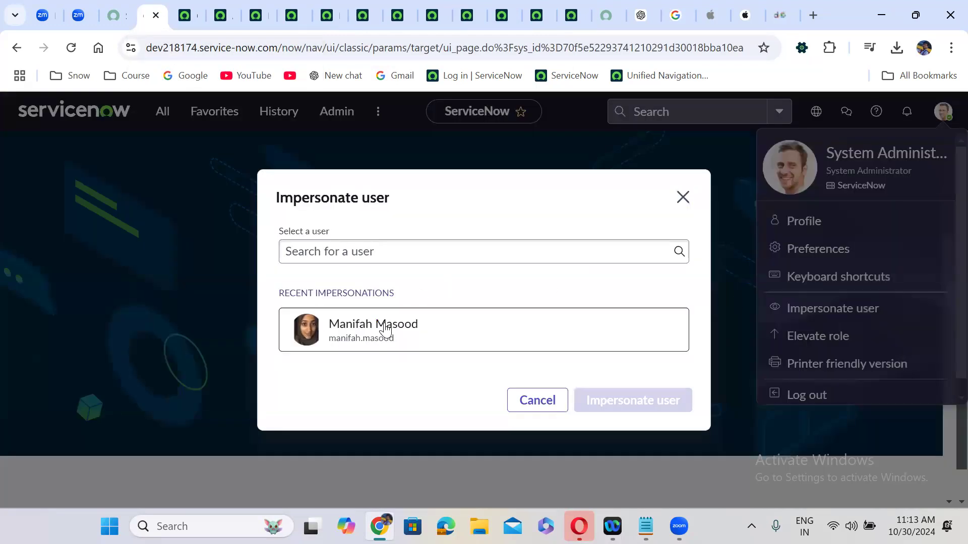
left_click(662, 410)
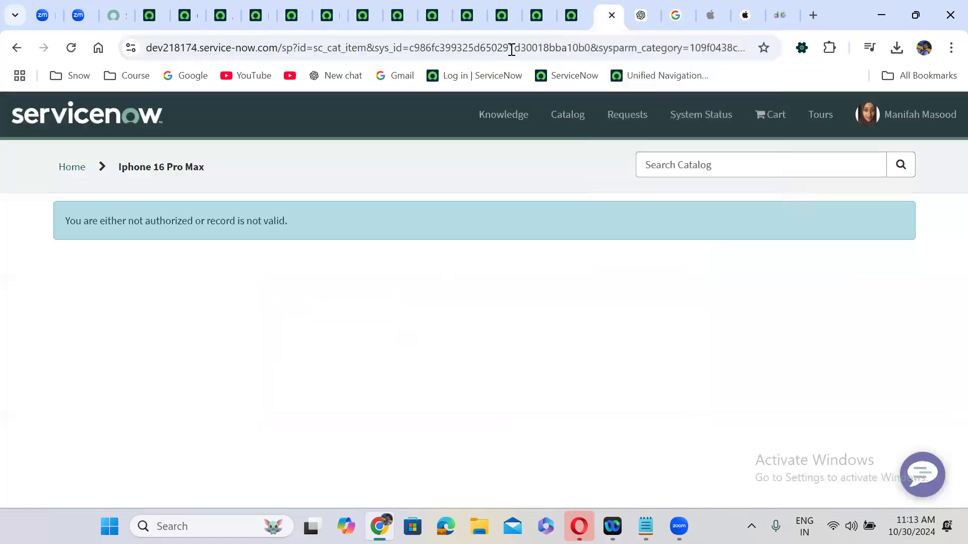
left_click(71, 47)
Return to the Iphone 16 Pro Max catalog item, passing the Location and Department variable records
left_click(292, 7)
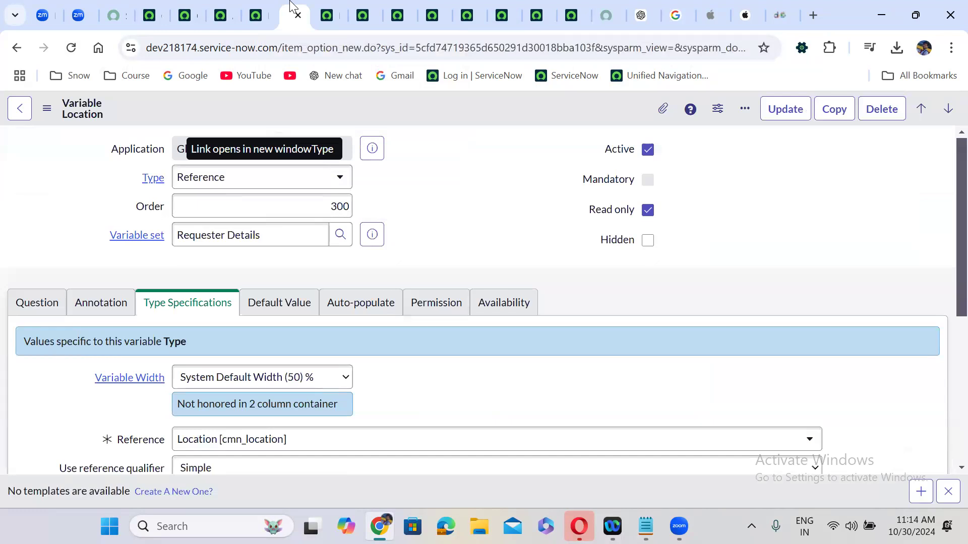
left_click(330, 7)
left_click(372, 2)
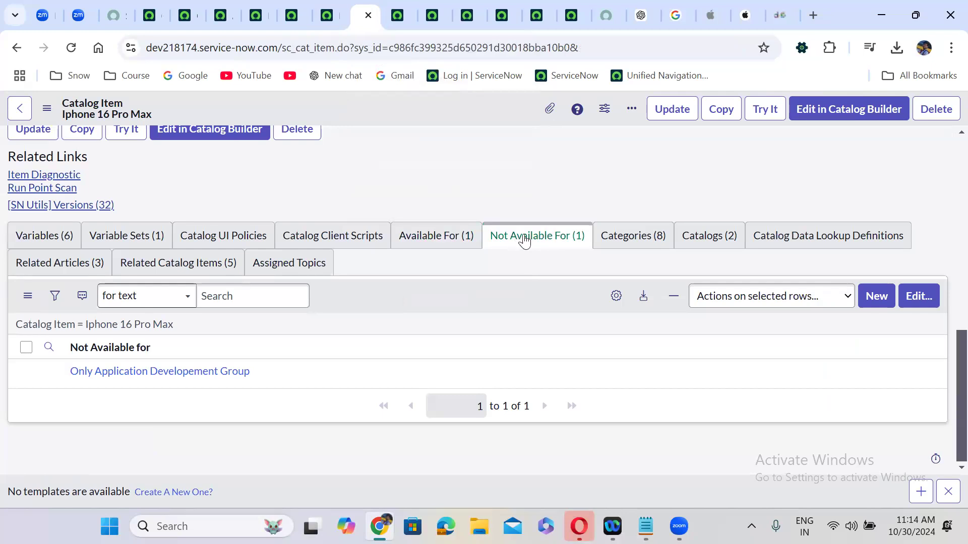
Compare the Available For and Not Available For lists, confirming Not Available For holds Only Application Developement Group
left_click(522, 241)
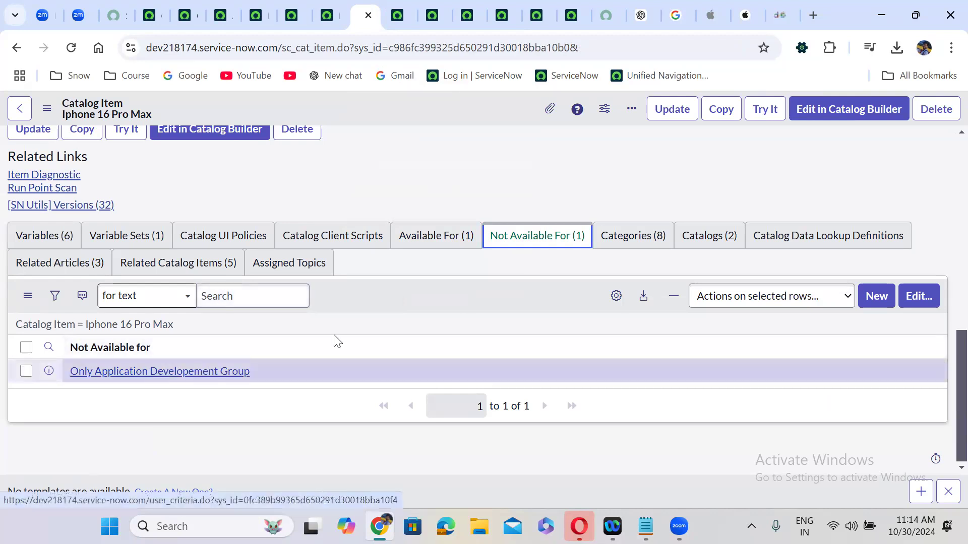
left_click(527, 235)
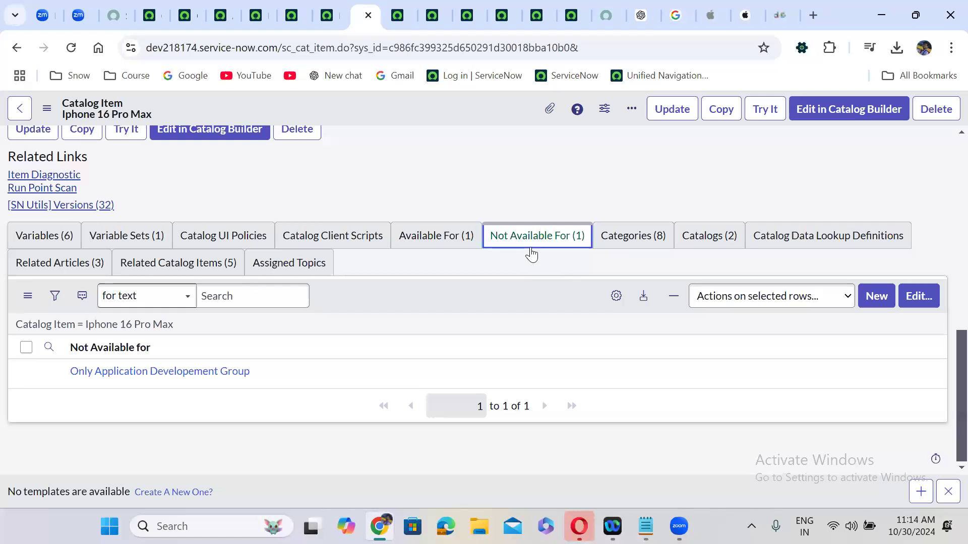
left_click(457, 247)
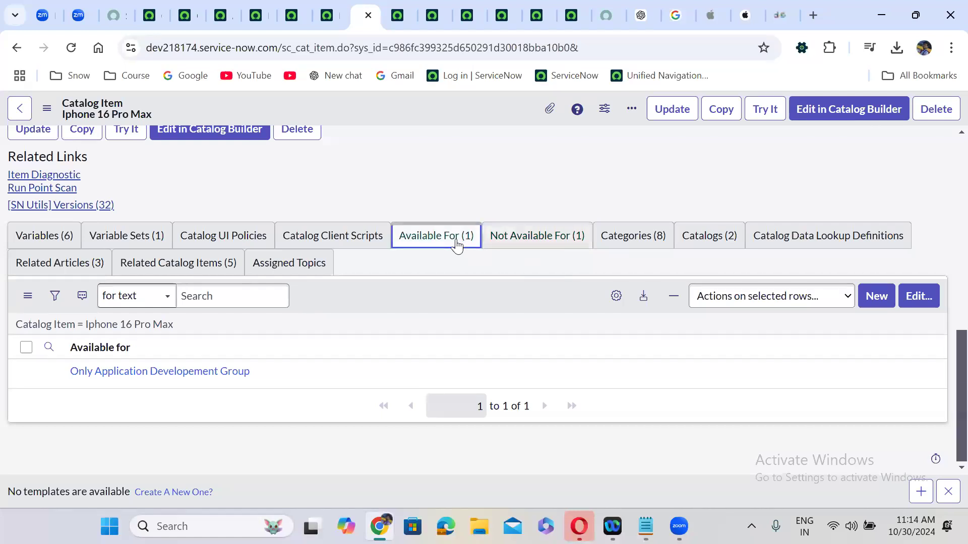
left_click(527, 242)
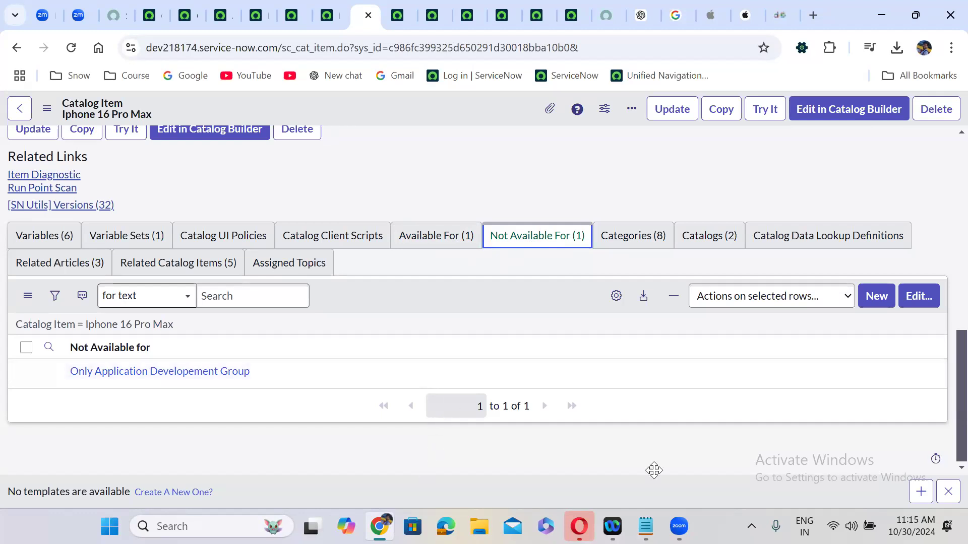
left_click(654, 471)
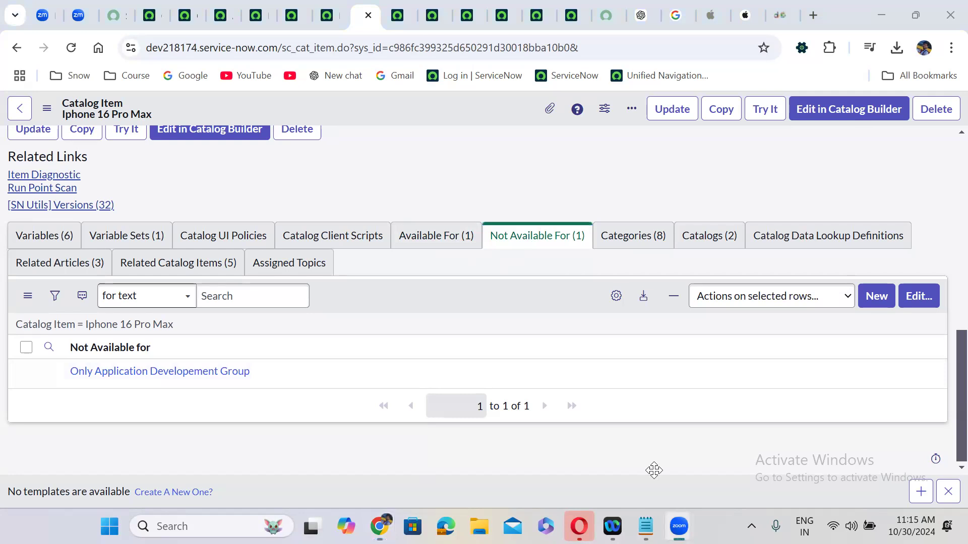